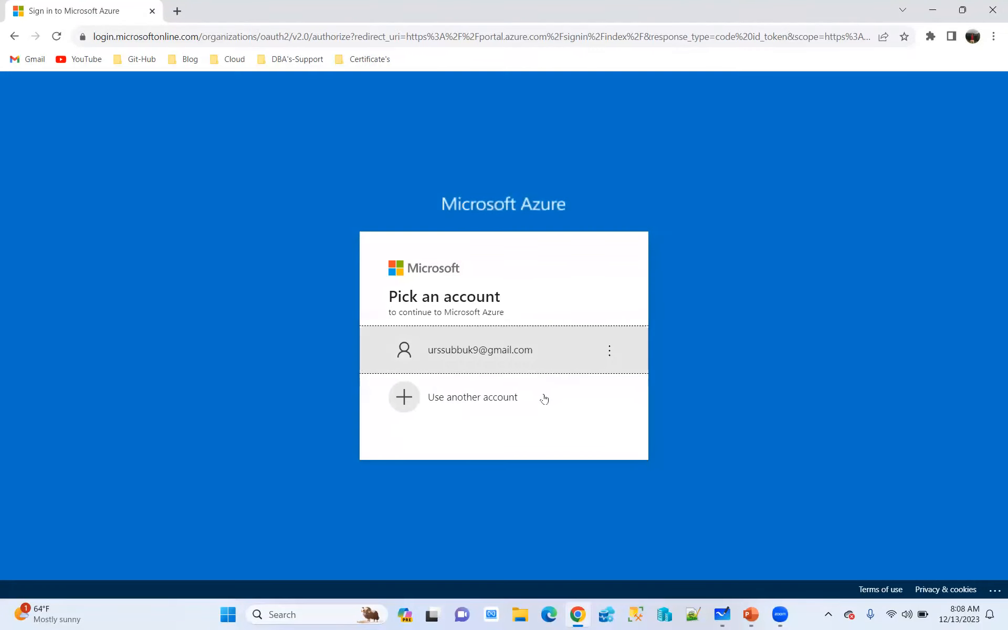
# Sign in to Microsoft Azure with a phone notification, choosing to stay signed in and not be shown that question again
pyautogui.click(491, 351)
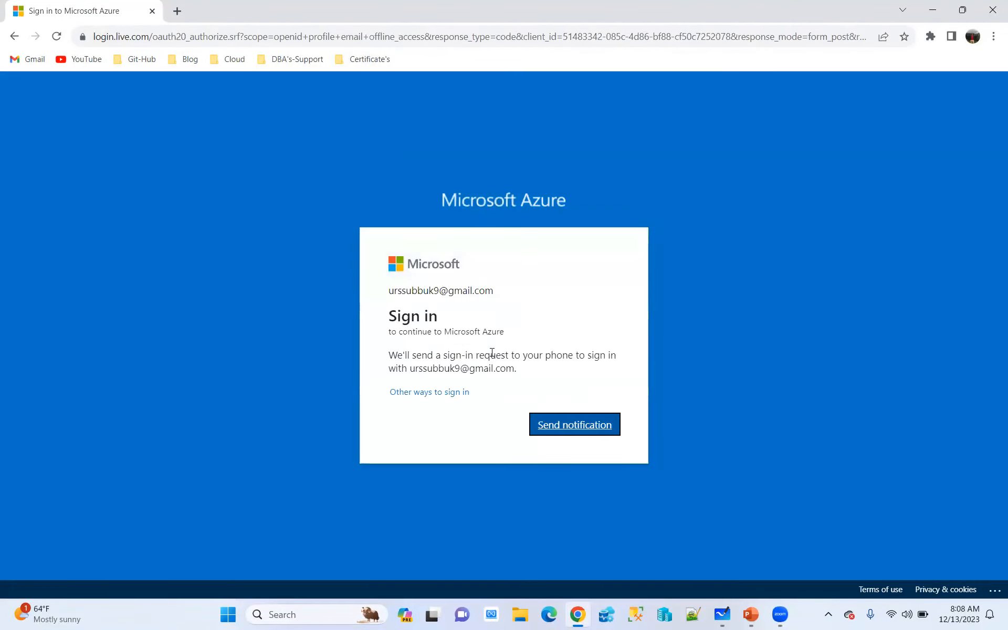
pyautogui.click(572, 428)
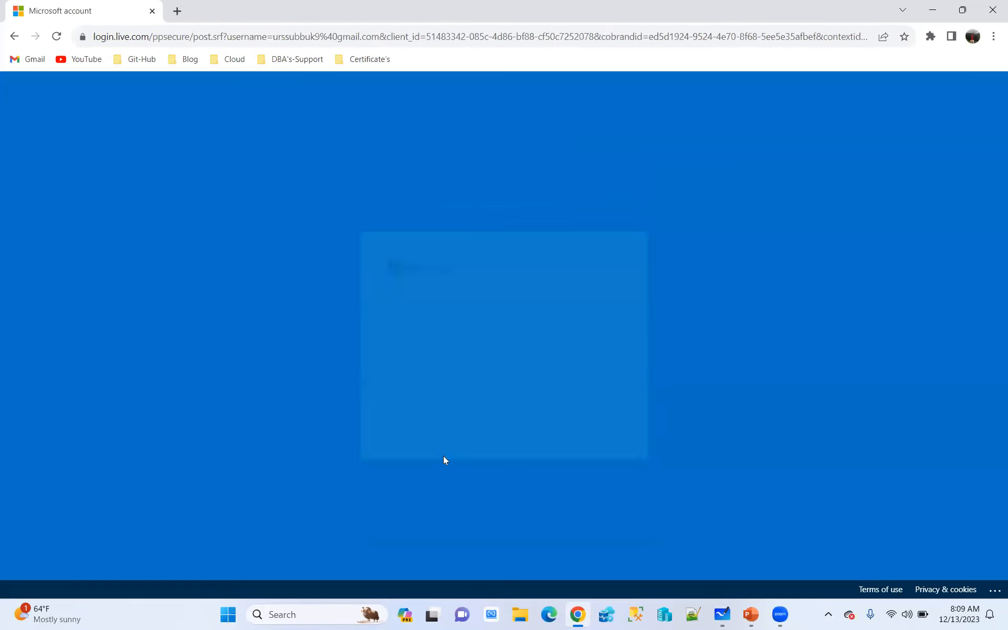
pyautogui.click(396, 388)
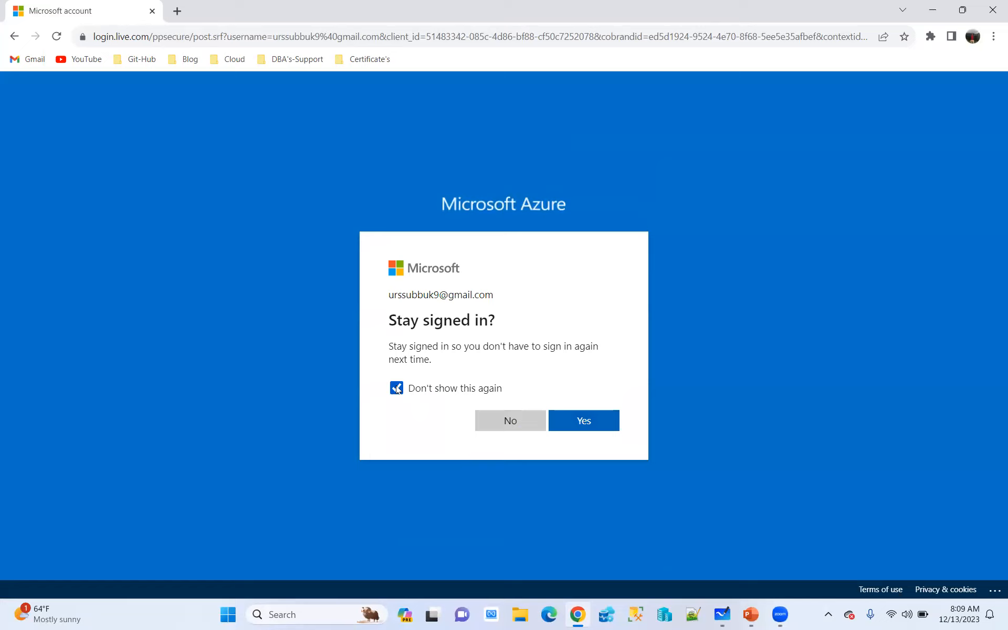
pyautogui.click(599, 420)
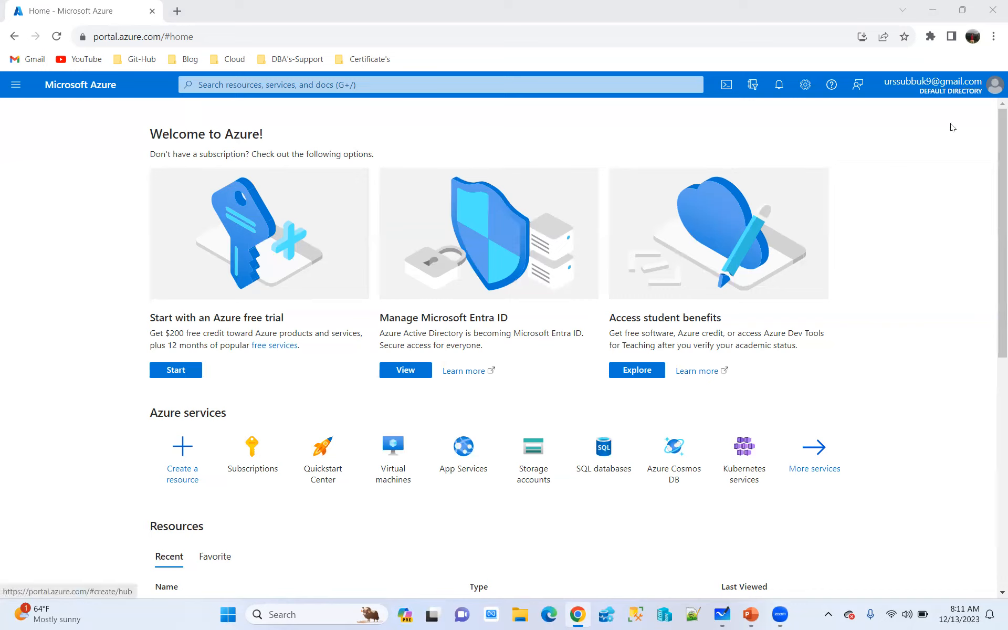
# Open the All services page from the portal menu and look through the complete list of Azure services
pyautogui.click(14, 85)
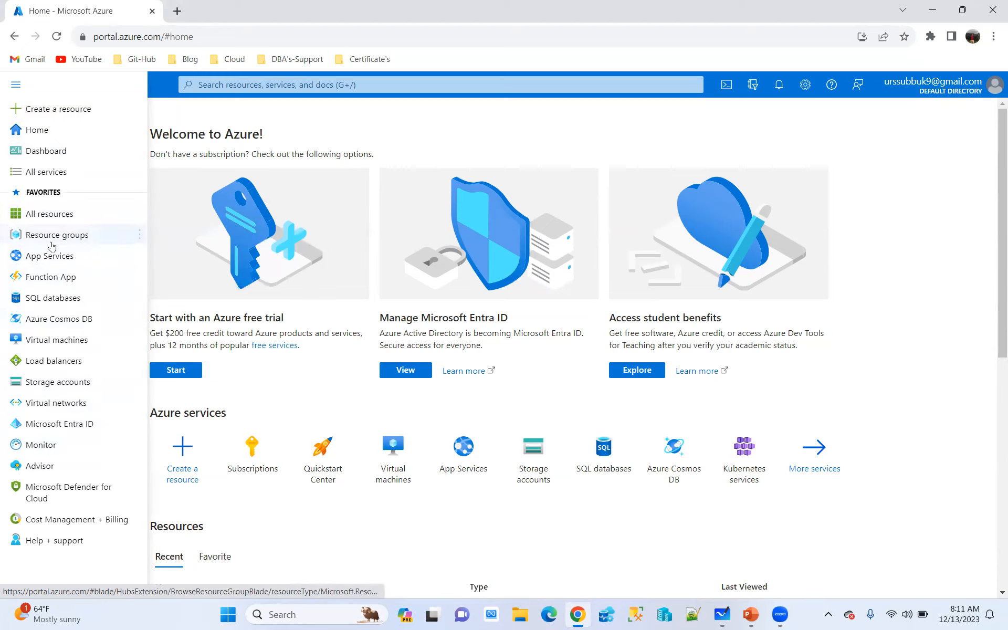
pyautogui.moveTo(57, 355)
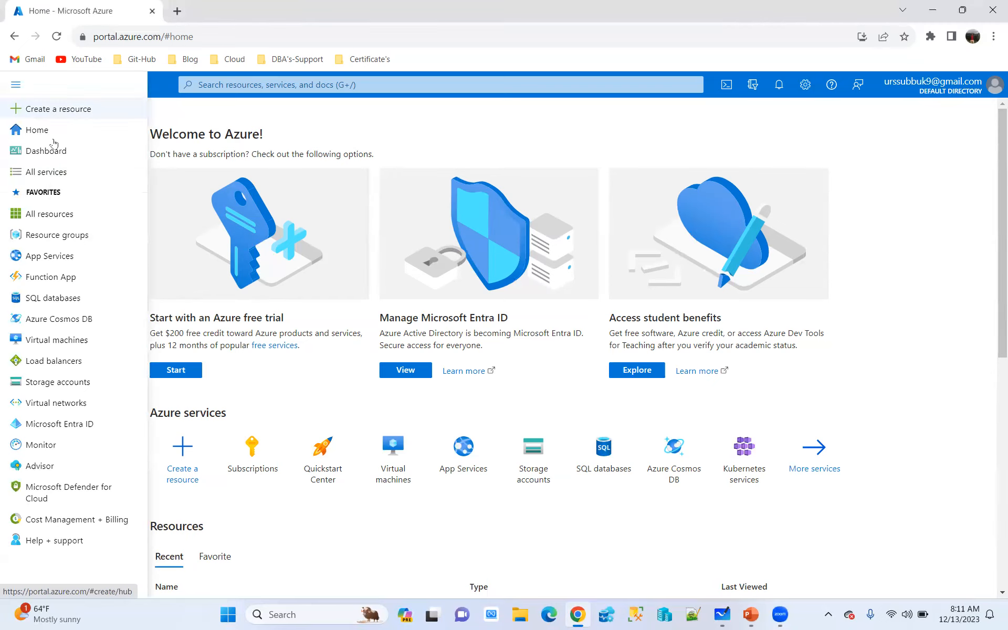
pyautogui.click(47, 176)
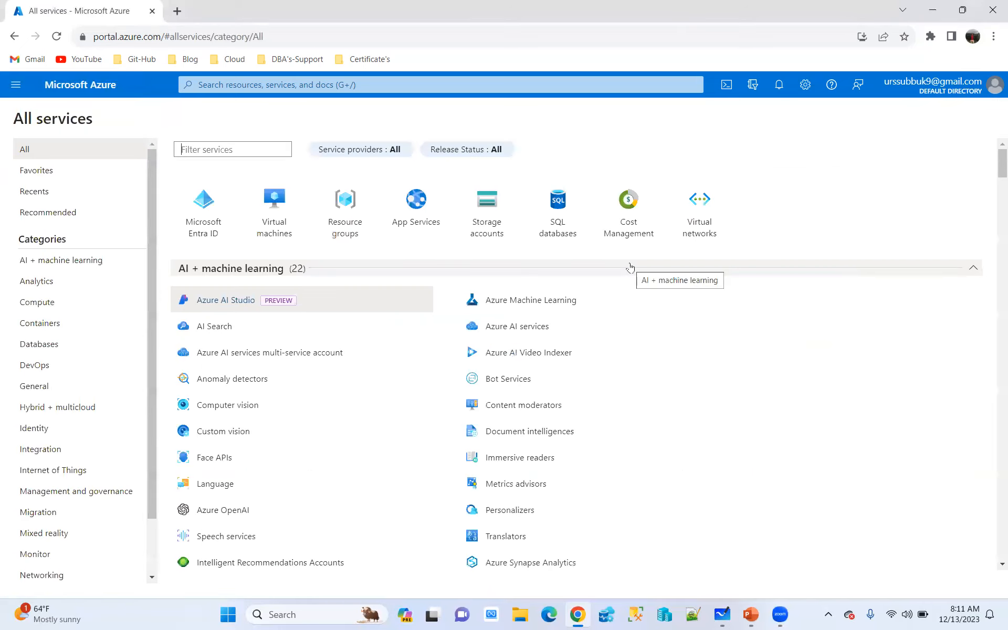
pyautogui.scroll(-15, 484, 326)
pyautogui.scroll(-20, 485, 329)
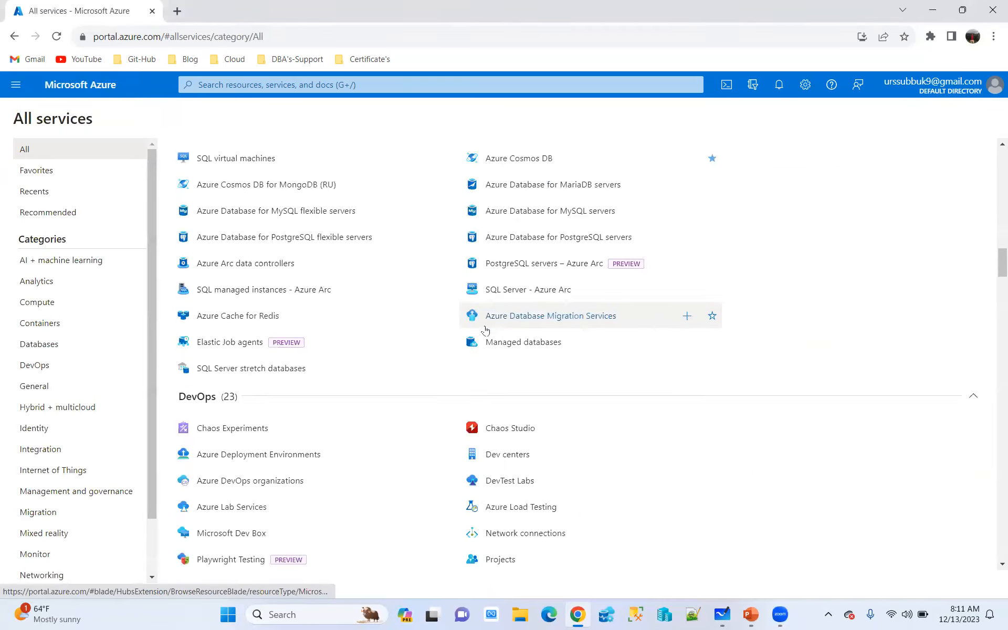
pyautogui.scroll(-20, 485, 323)
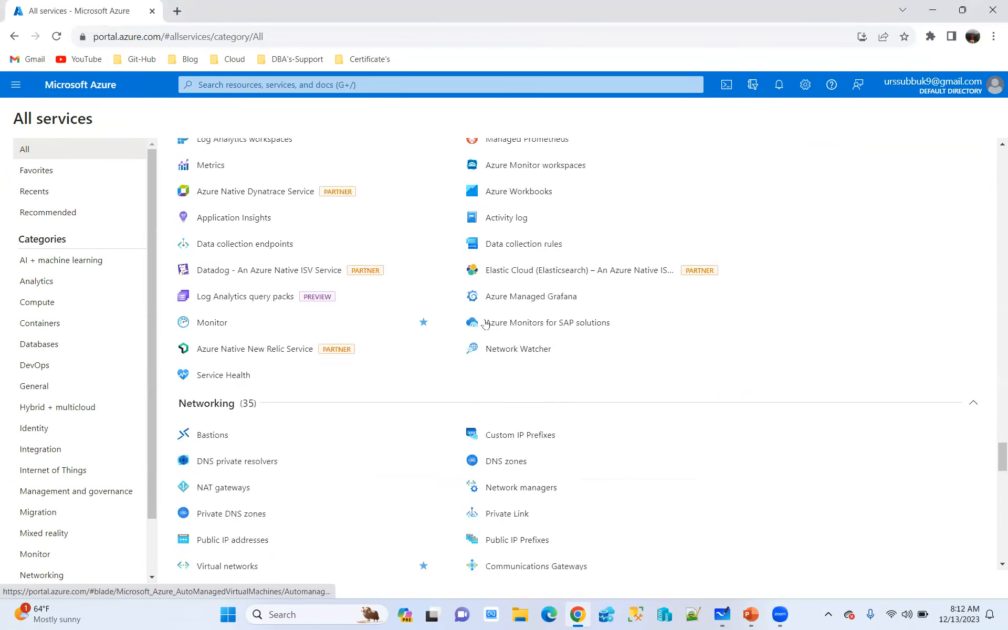
pyautogui.scroll(20, 484, 320)
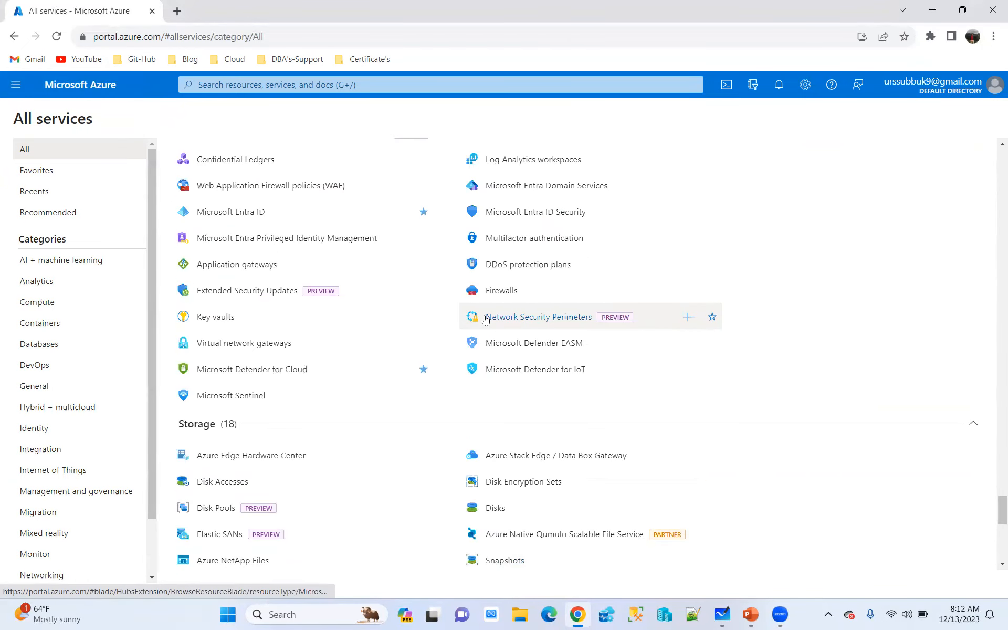
pyautogui.scroll(20, 481, 318)
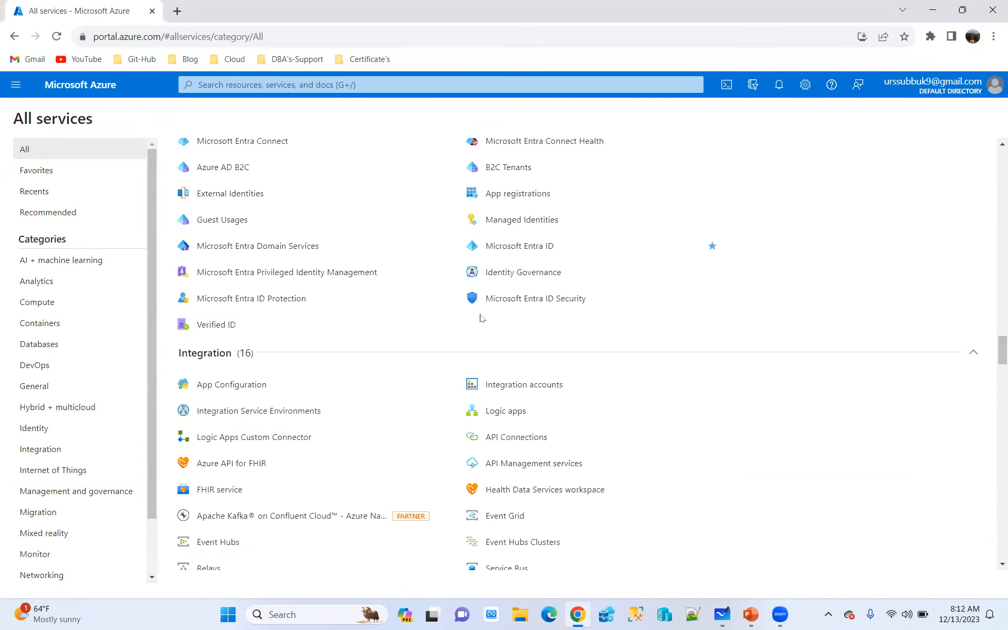
pyautogui.scroll(5, 483, 317)
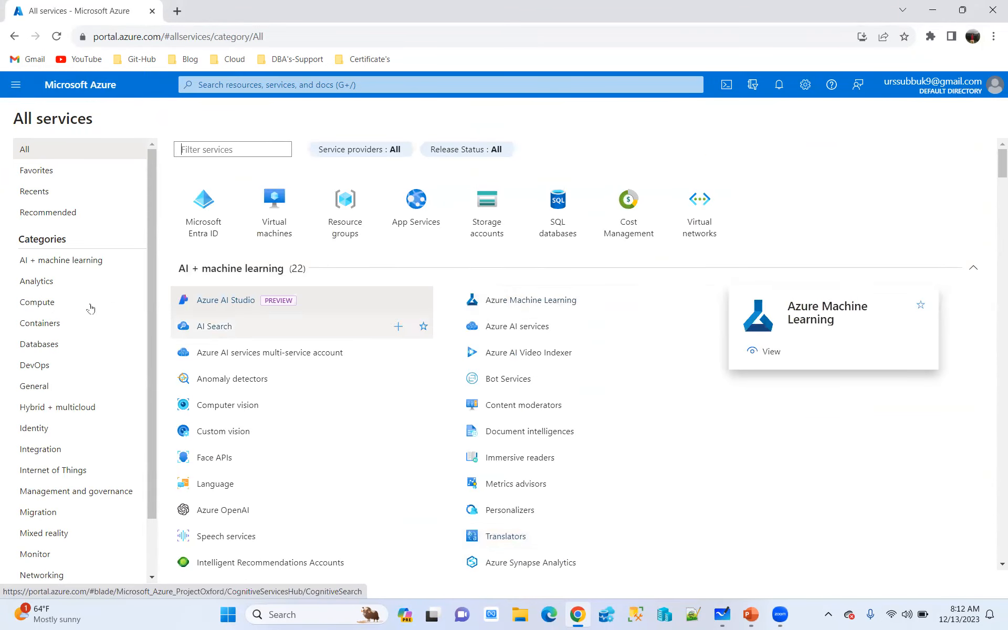
# Browse the AI + machine learning, Analytics, Compute and Containers service categories
pyautogui.click(87, 266)
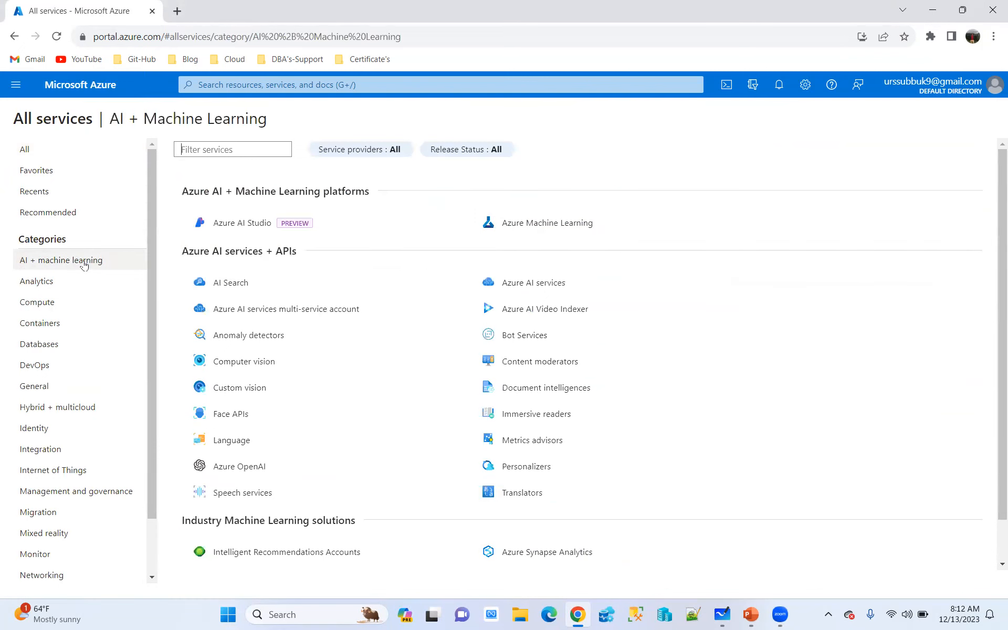
pyautogui.click(39, 284)
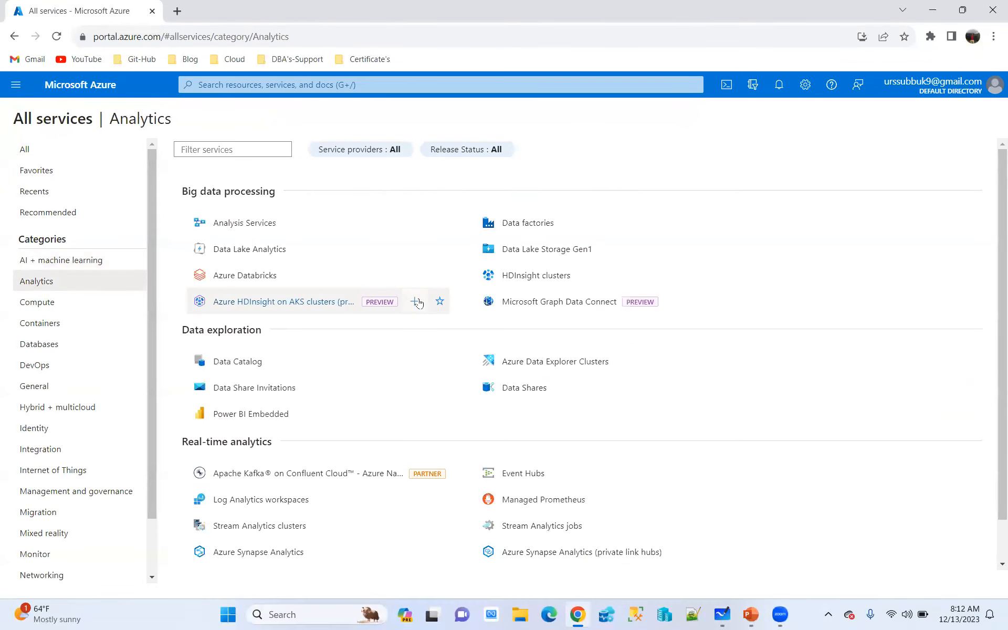
pyautogui.click(40, 303)
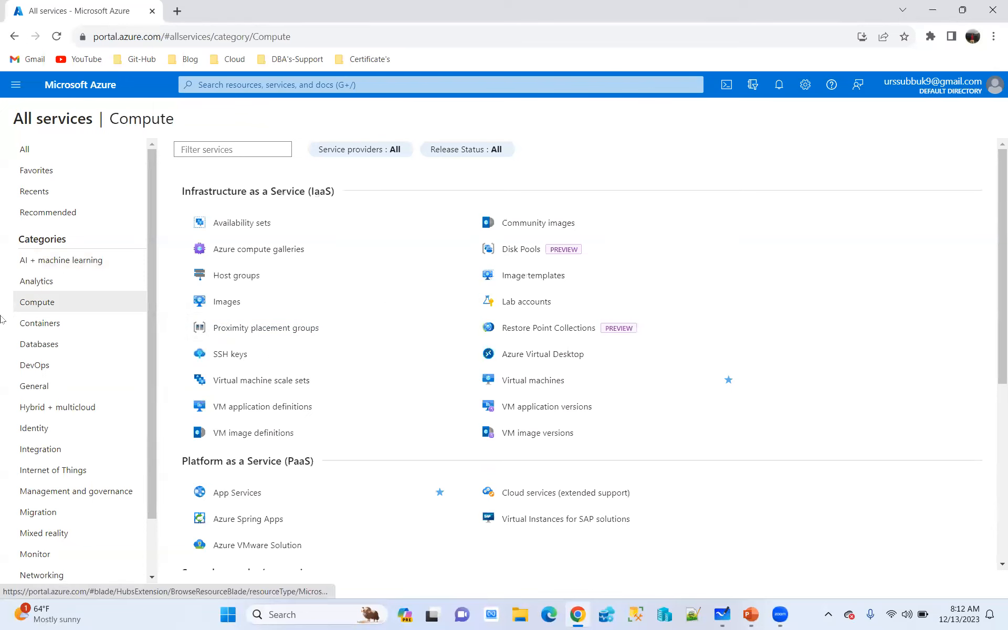
pyautogui.click(39, 325)
# Open the Databases category and examine its services from Azure SQL and Cosmos DB to the additional data services
pyautogui.click(39, 345)
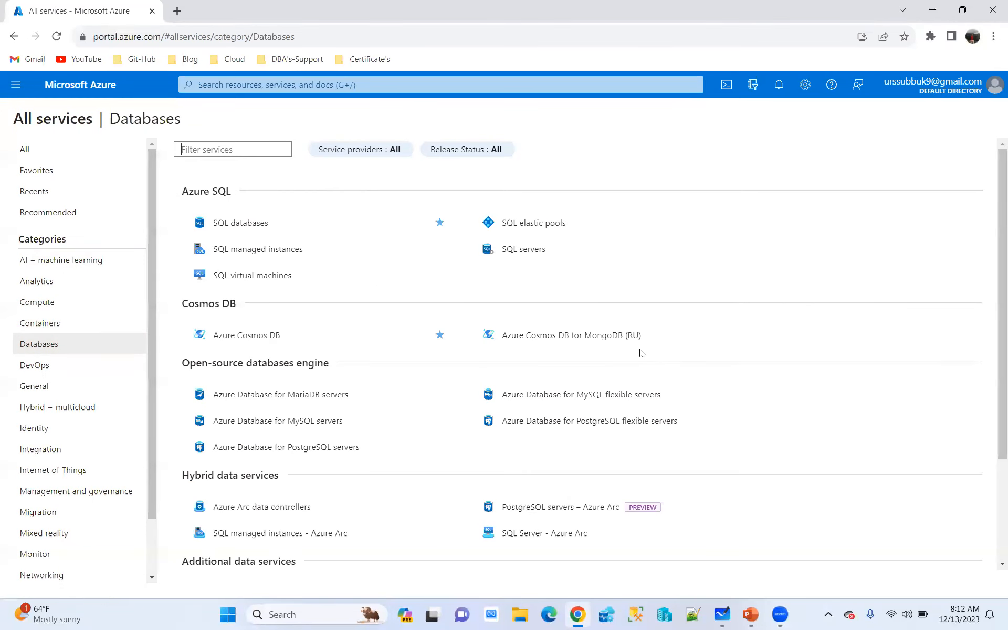
pyautogui.moveTo(632, 352)
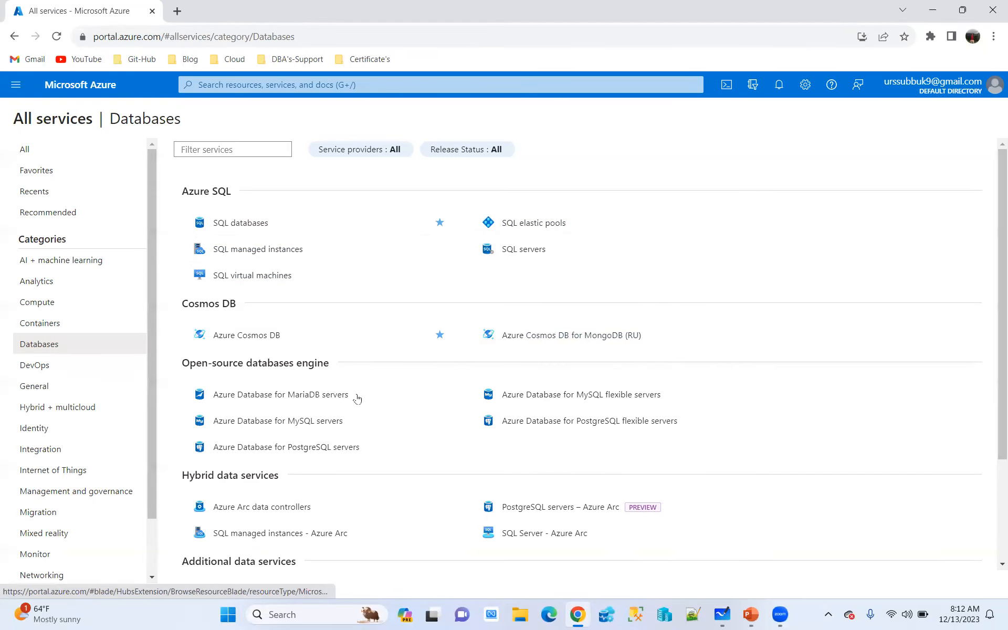
pyautogui.moveTo(560, 335)
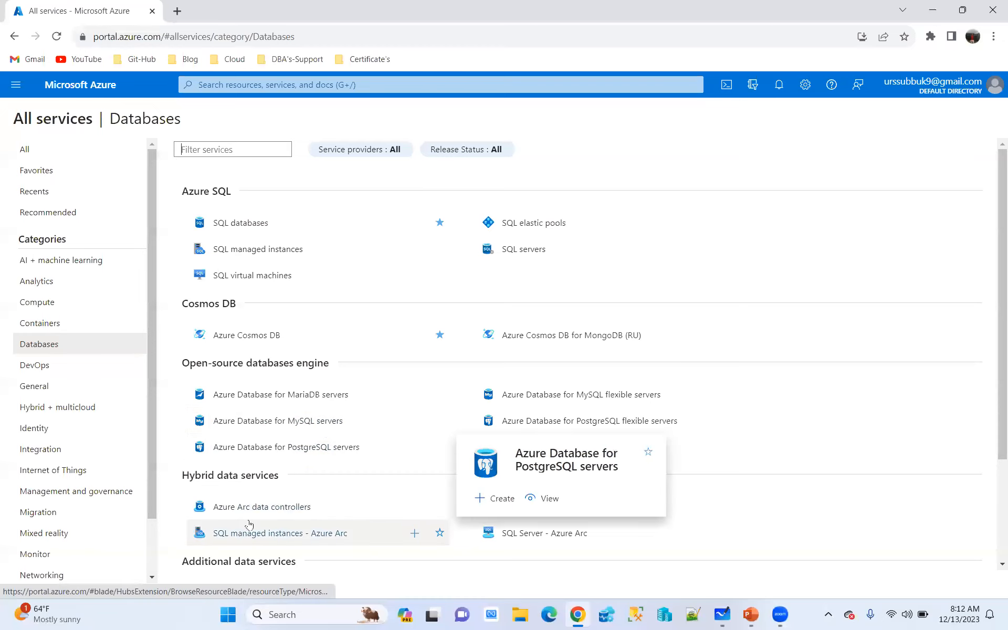
pyautogui.scroll(-2, 369, 463)
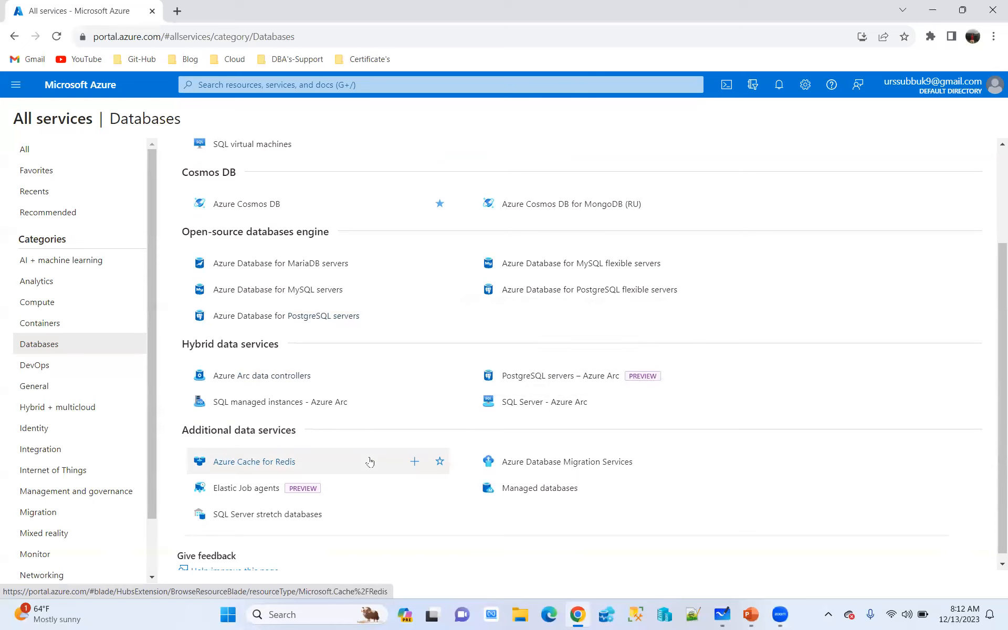
pyautogui.moveTo(401, 461)
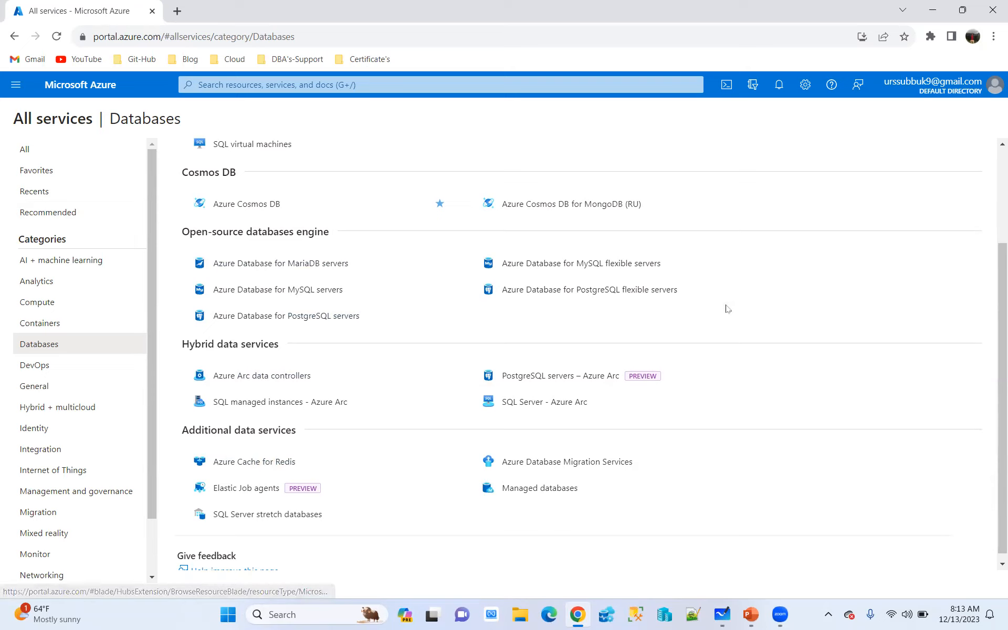
# Annotate the Databases page with handwritten "RDS" and a slanted line with four branches below it, and clear the drawing
pyautogui.click(472, 56)
pyautogui.moveTo(722, 145)
pyautogui.mouseDown()
pyautogui.moveTo(749, 157)
pyautogui.moveTo(752, 122)
pyautogui.mouseUp()
pyautogui.moveTo(777, 115)
pyautogui.mouseDown()
pyautogui.moveTo(762, 152)
pyautogui.moveTo(756, 116)
pyautogui.moveTo(779, 112)
pyautogui.moveTo(803, 129)
pyautogui.moveTo(787, 154)
pyautogui.mouseUp()
pyautogui.moveTo(701, 209); pyautogui.dragTo(864, 147)
pyautogui.moveTo(746, 192)
pyautogui.mouseDown()
pyautogui.moveTo(682, 348)
pyautogui.moveTo(815, 268)
pyautogui.mouseUp()
pyautogui.moveTo(814, 170); pyautogui.dragTo(867, 231)
pyautogui.moveTo(847, 155); pyautogui.dragTo(927, 202)
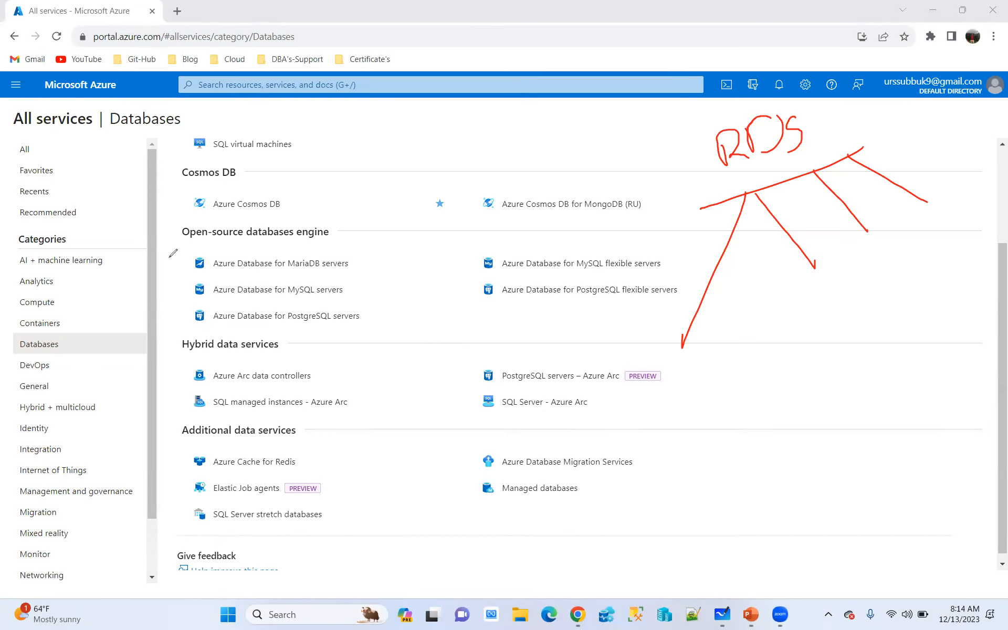
pyautogui.scroll(3, 497, 310)
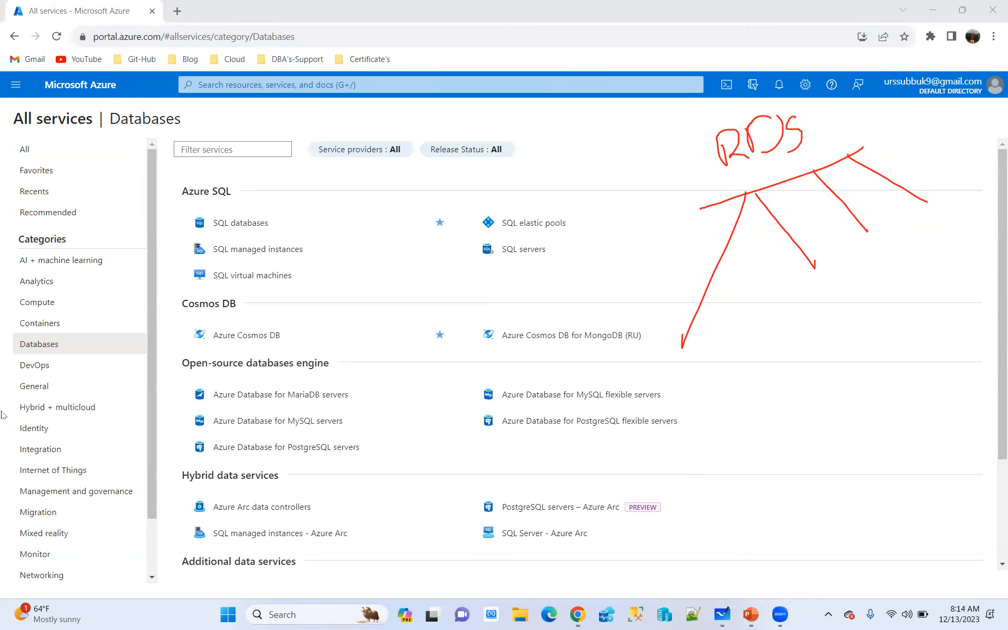
pyautogui.click(65, 390)
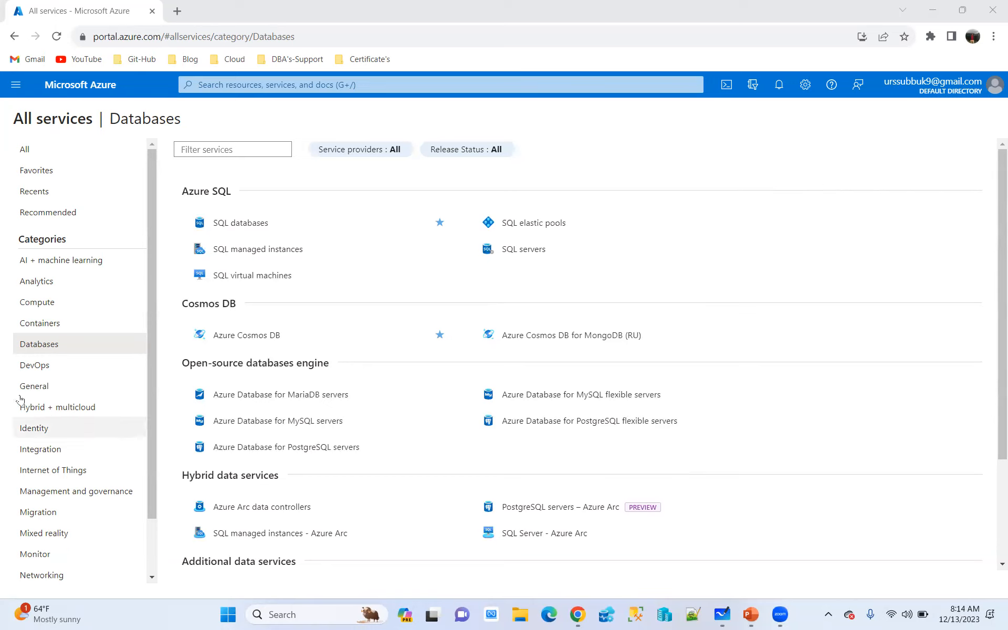
# Browse the DevOps, Hybrid + multicloud, Identity, Integration, Internet of Things, Migration and Mixed reality service categories
pyautogui.click(35, 365)
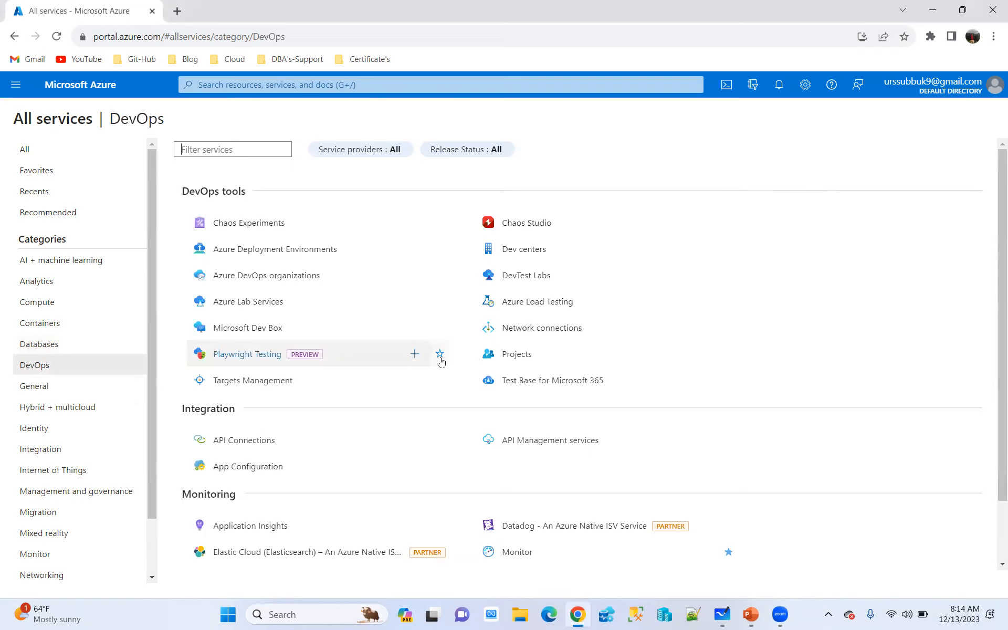
pyautogui.click(77, 409)
pyautogui.click(46, 431)
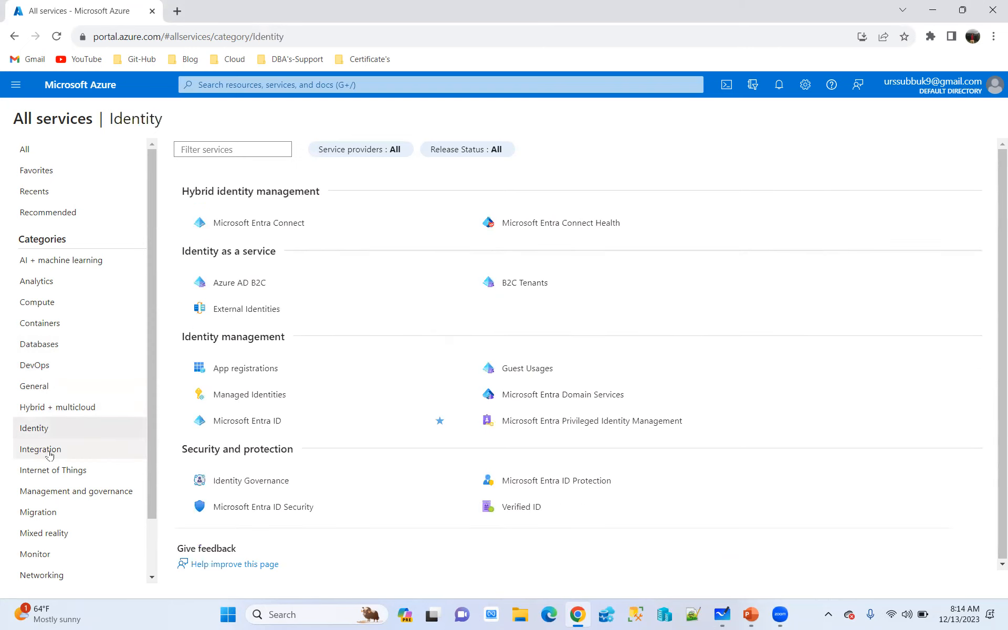
pyautogui.click(50, 451)
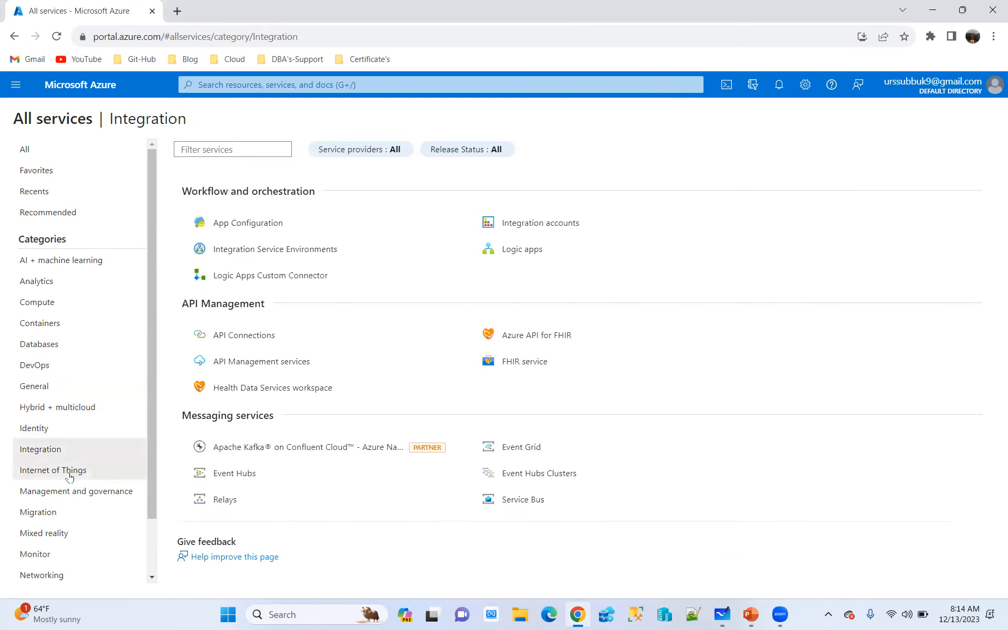
pyautogui.click(70, 475)
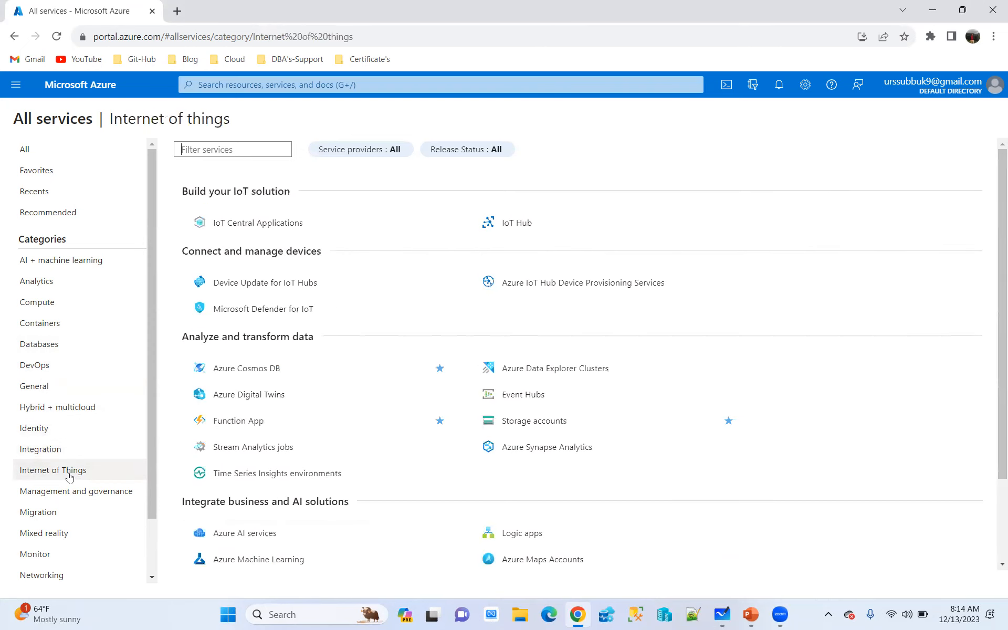
pyautogui.click(45, 515)
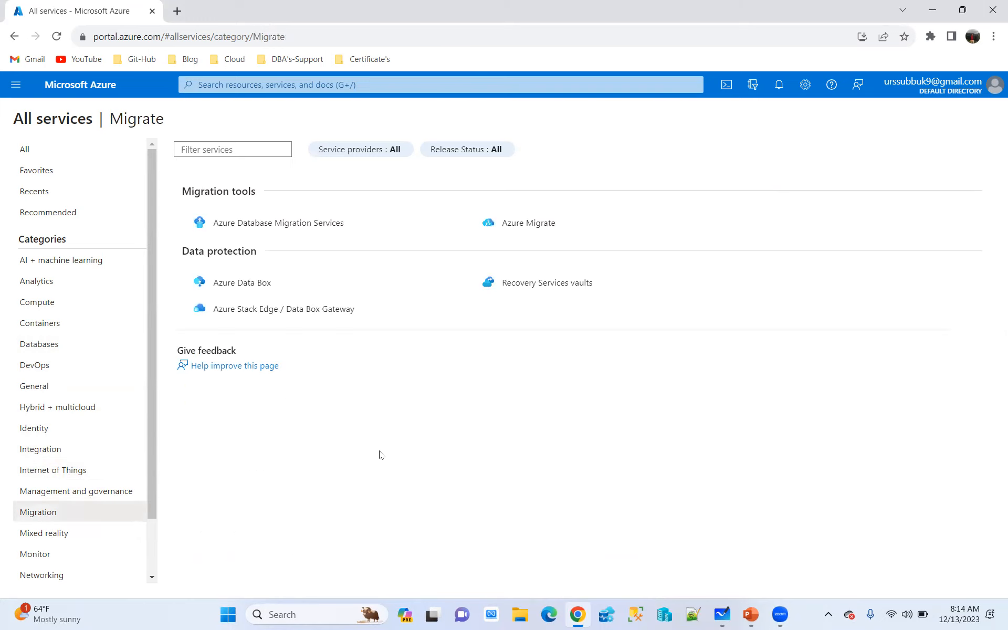
pyautogui.click(66, 537)
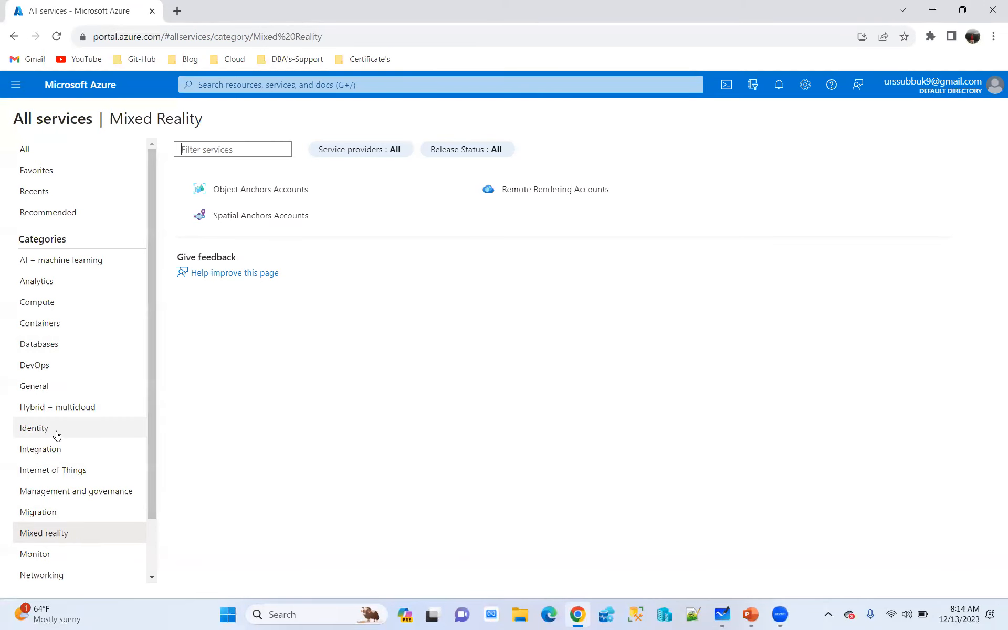
pyautogui.scroll(-1, 57, 434)
pyautogui.scroll(1, 83, 353)
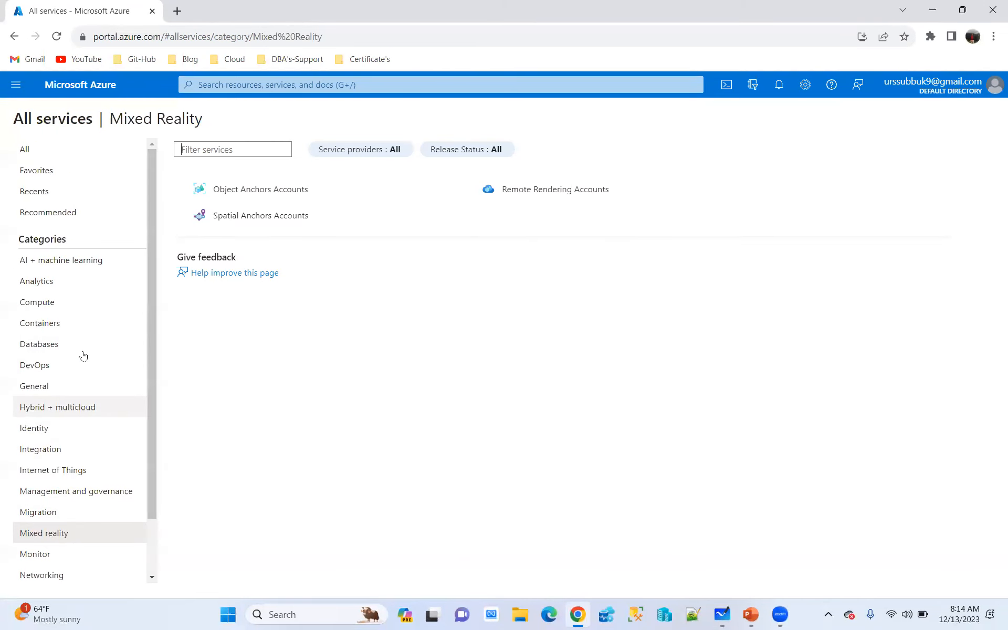
# Return to the list of all services and search the portal for "virt"
pyautogui.click(38, 154)
pyautogui.moveTo(658, 317)
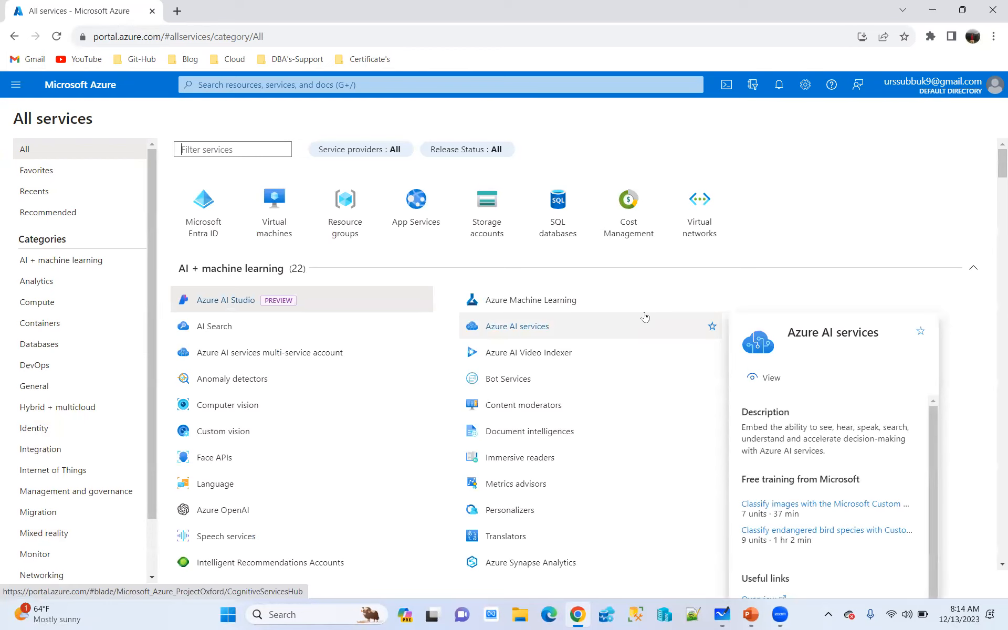
pyautogui.click(227, 88)
pyautogui.write('virt')
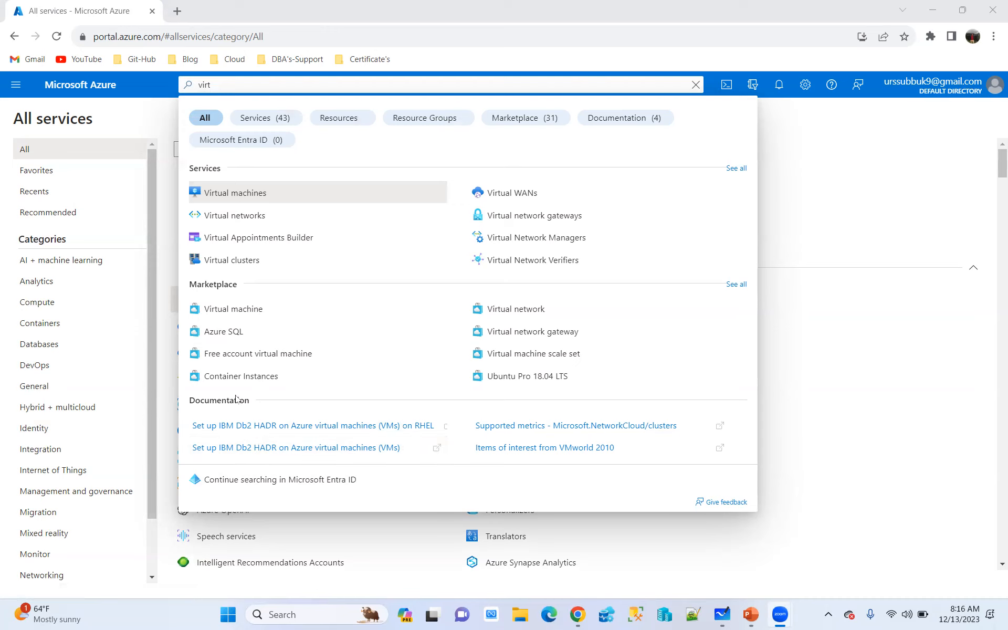
# Replace the portal search text with "azure sql database"
pyautogui.moveTo(241, 85); pyautogui.dragTo(167, 85)
pyautogui.write('a')
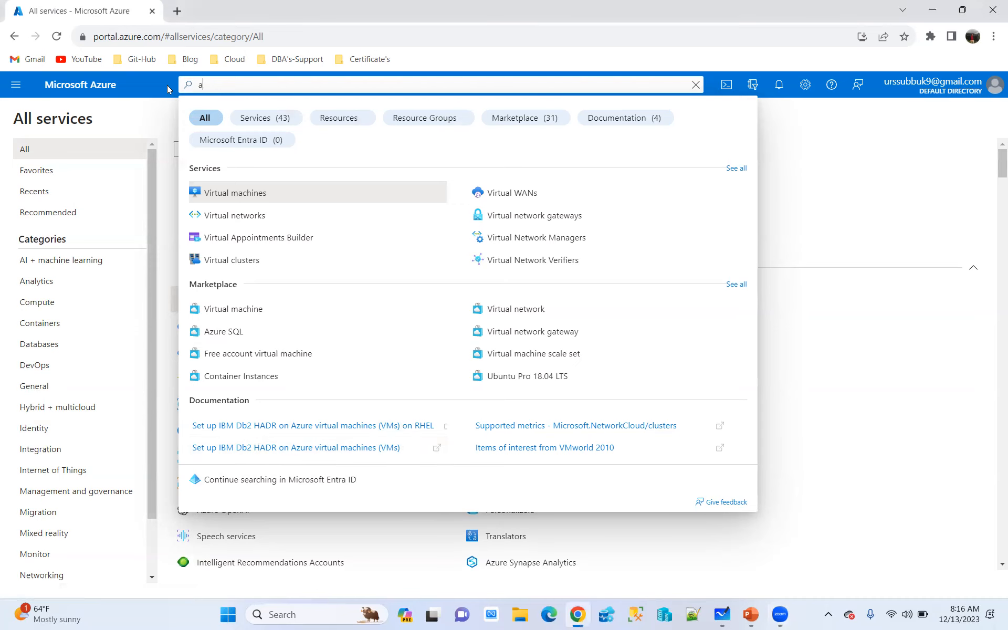
pyautogui.write('zure sq')
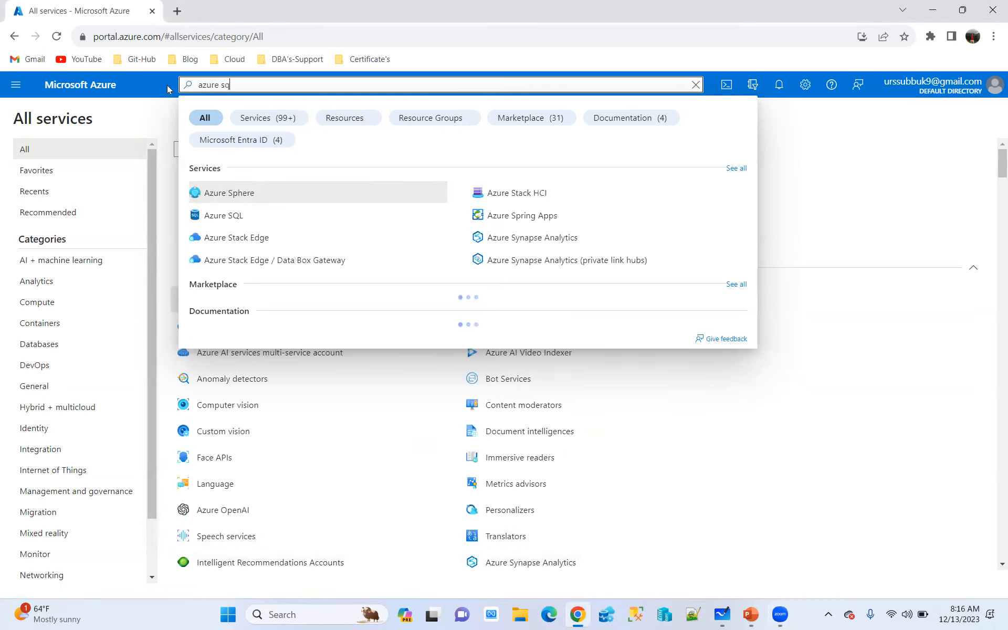
pyautogui.write('l data')
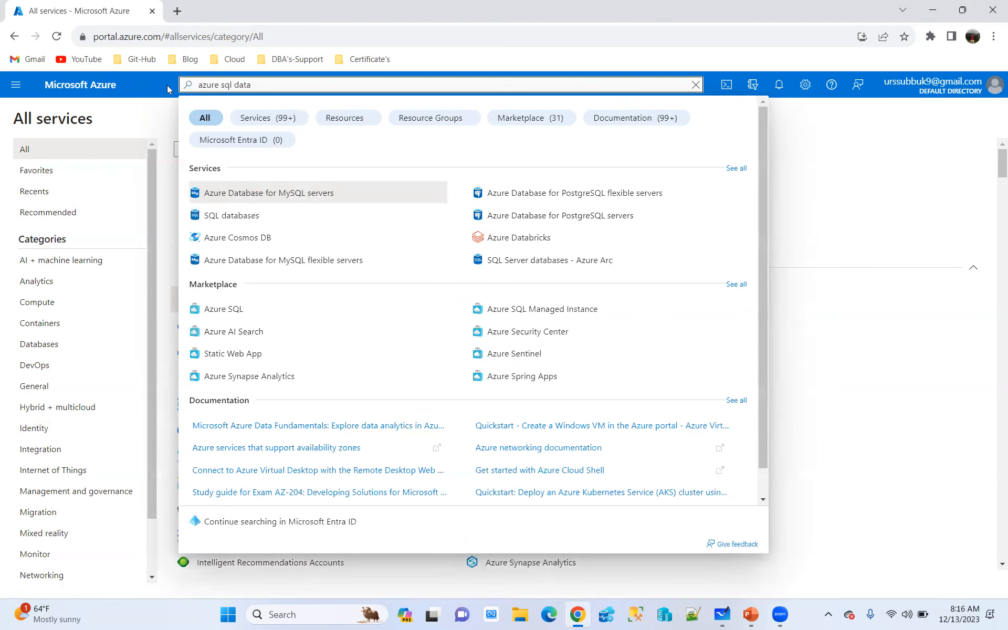
pyautogui.write('base')
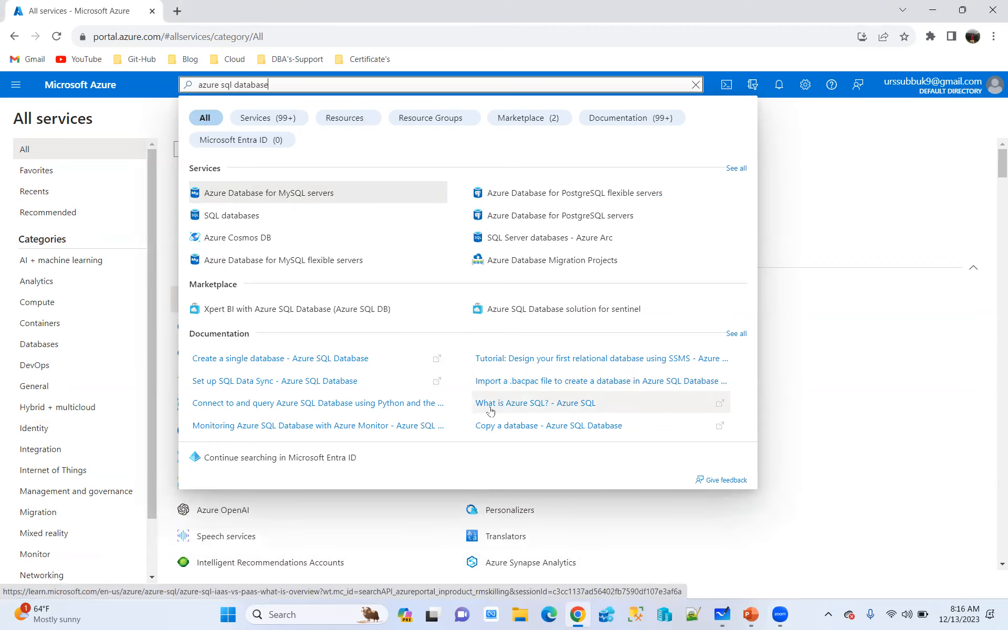
# Open the "What is Azure SQL?" documentation result in a new tab and skim it from the overview to the Administration section
pyautogui.rightClick(546, 406)
pyautogui.click(580, 413)
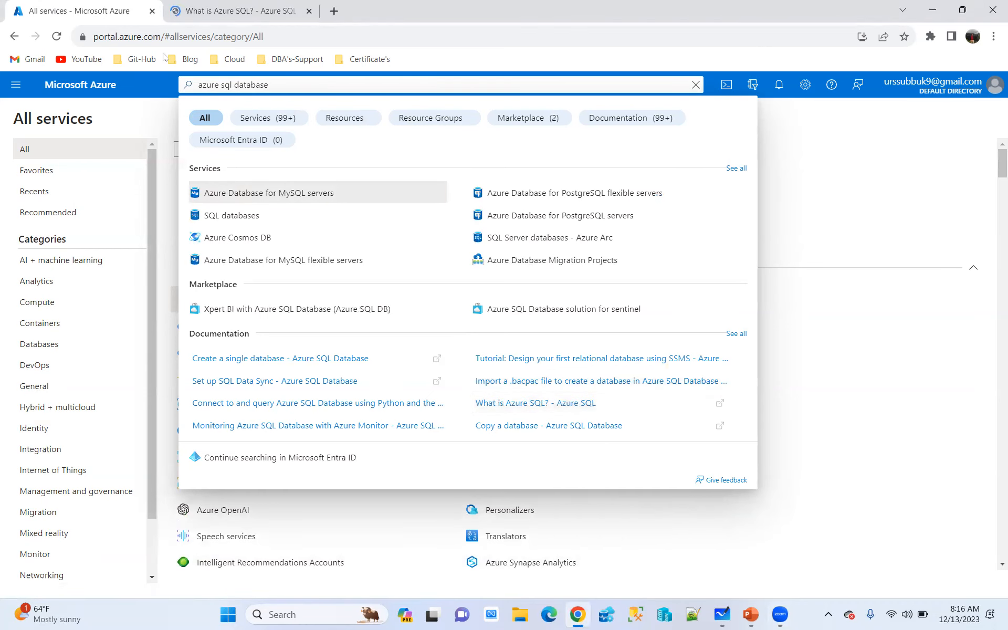
pyautogui.click(234, 8)
pyautogui.scroll(-20, 483, 287)
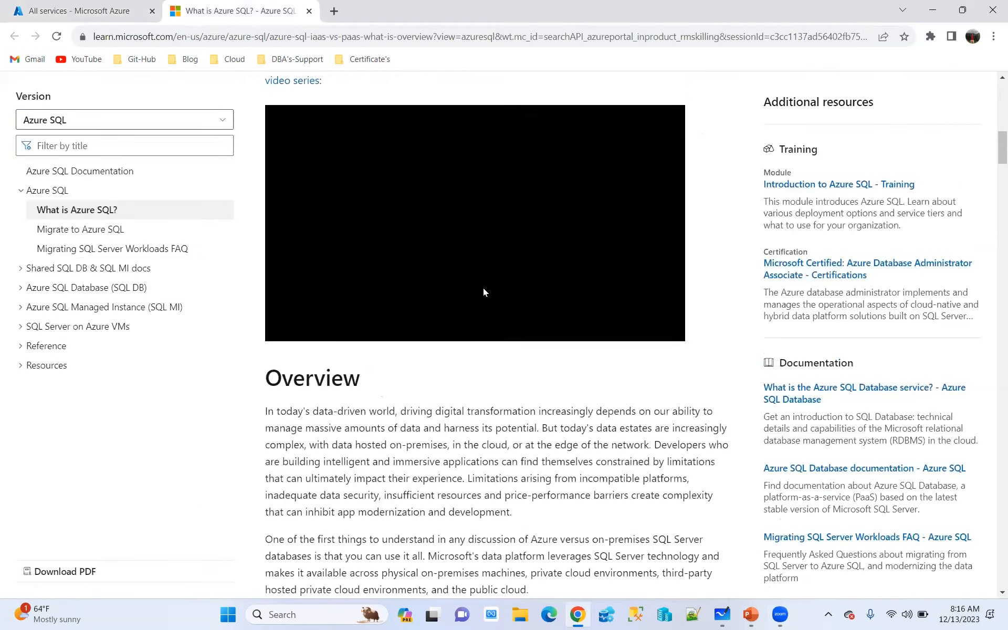
pyautogui.scroll(-20, 483, 287)
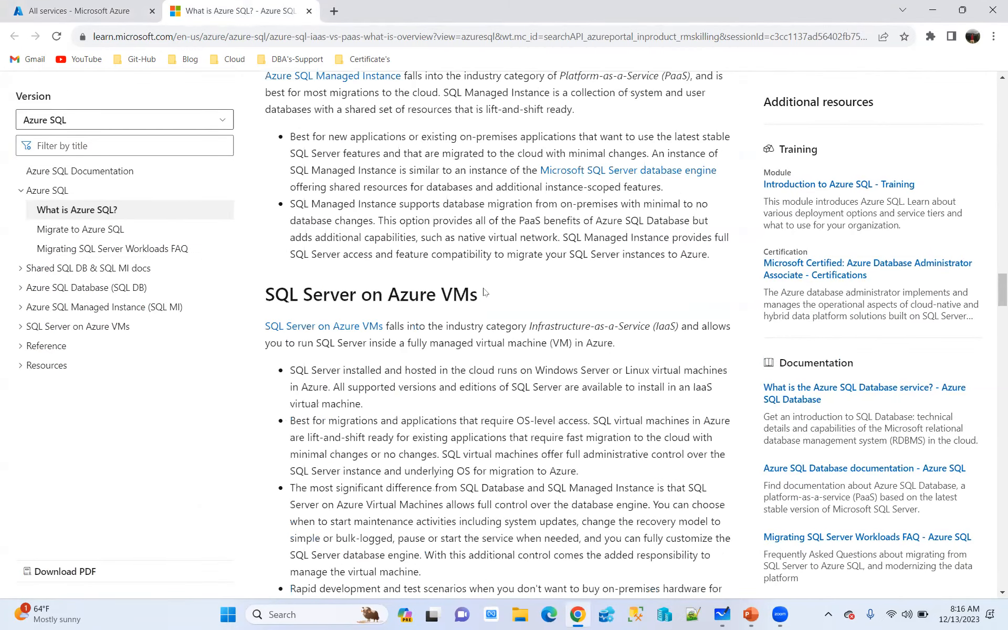
pyautogui.scroll(-15, 483, 292)
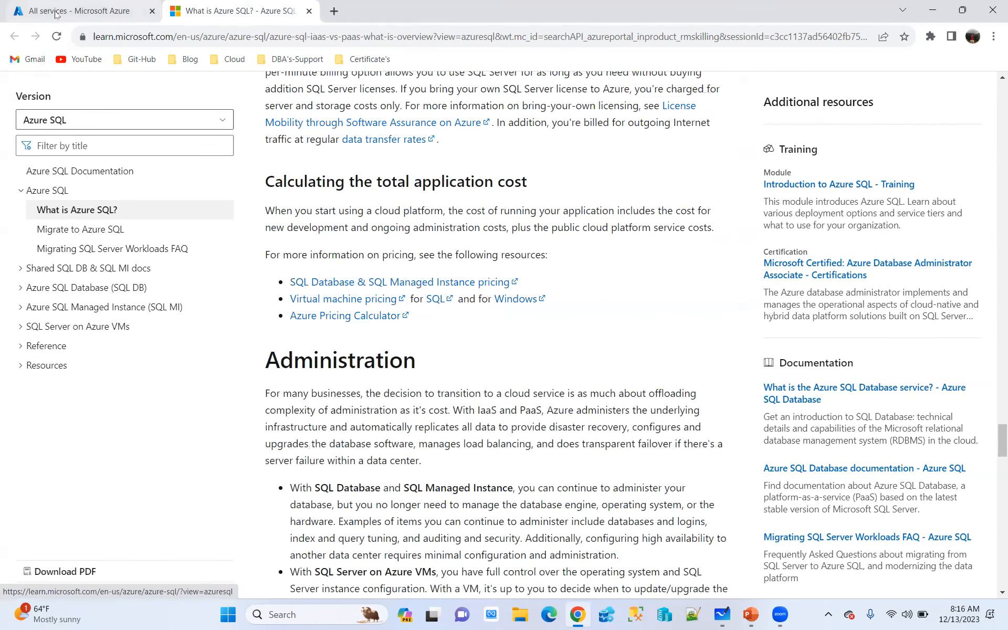
# Return to the Azure portal, dismiss the search results, and show the Databases category on the Create a resource page
pyautogui.click(78, 10)
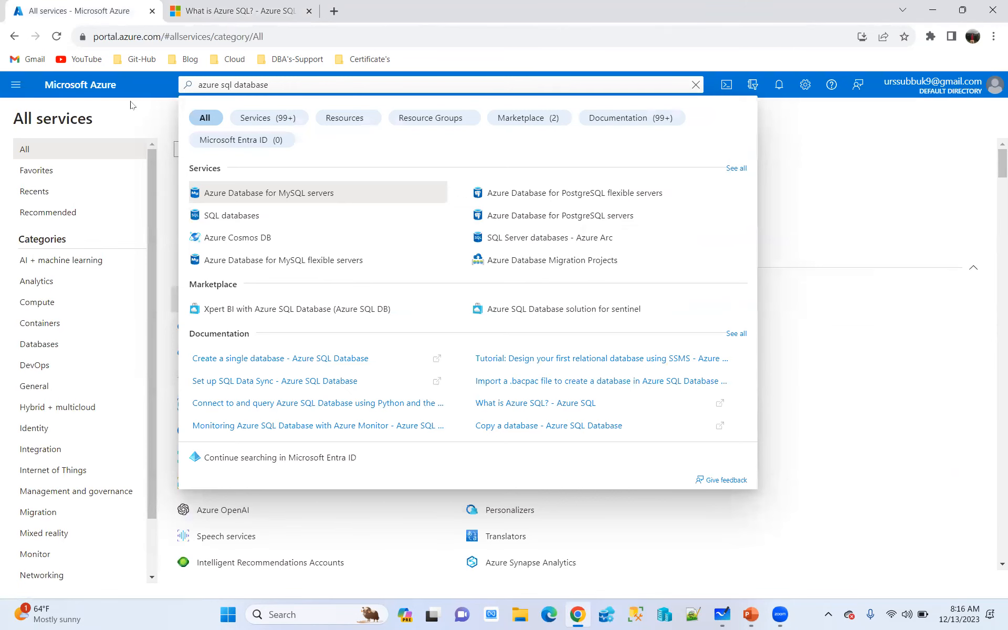
pyautogui.click(119, 121)
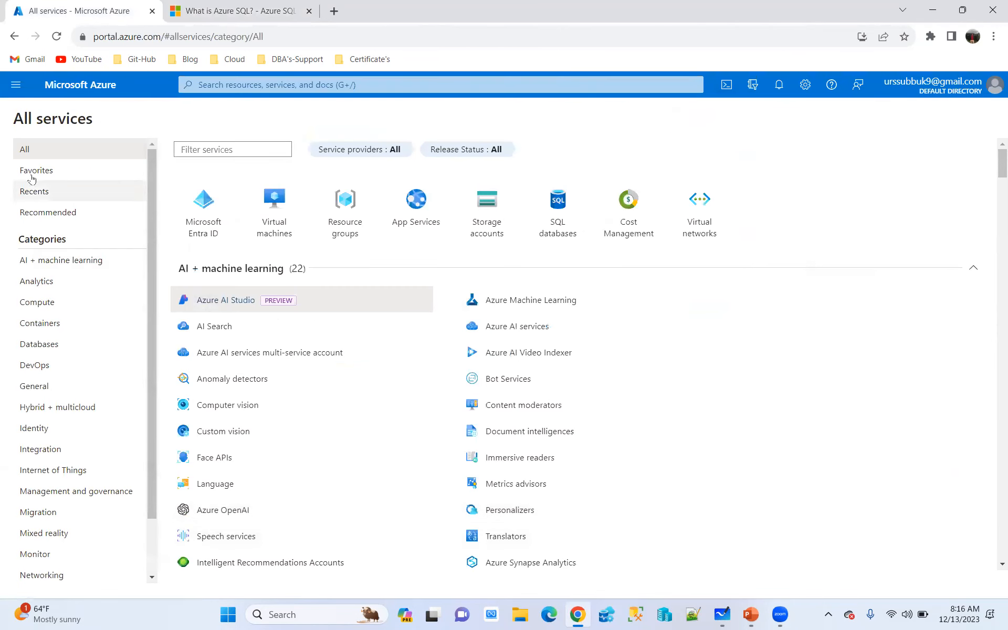
pyautogui.click(11, 85)
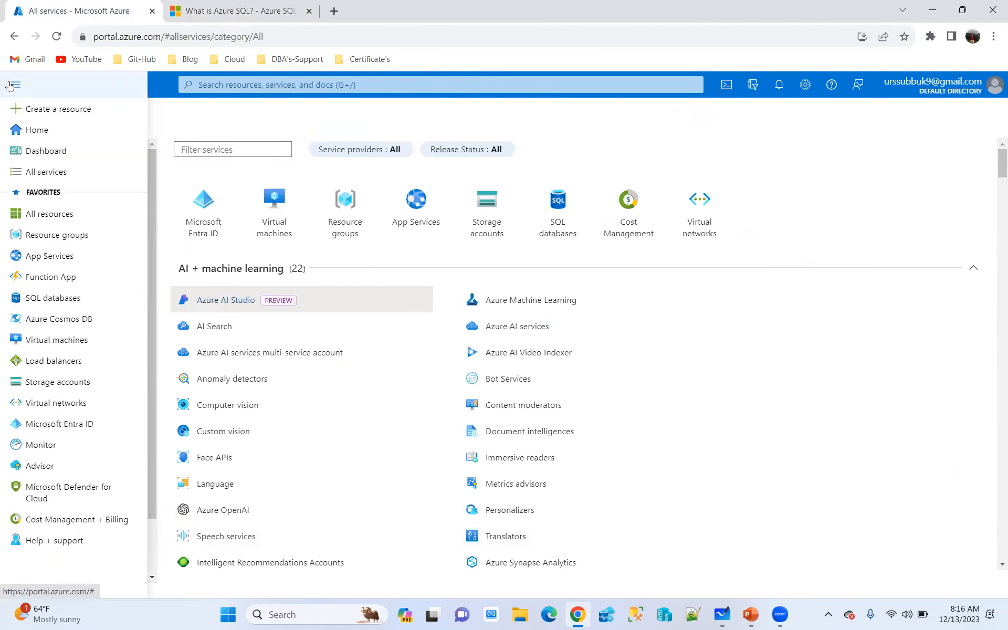
pyautogui.click(61, 108)
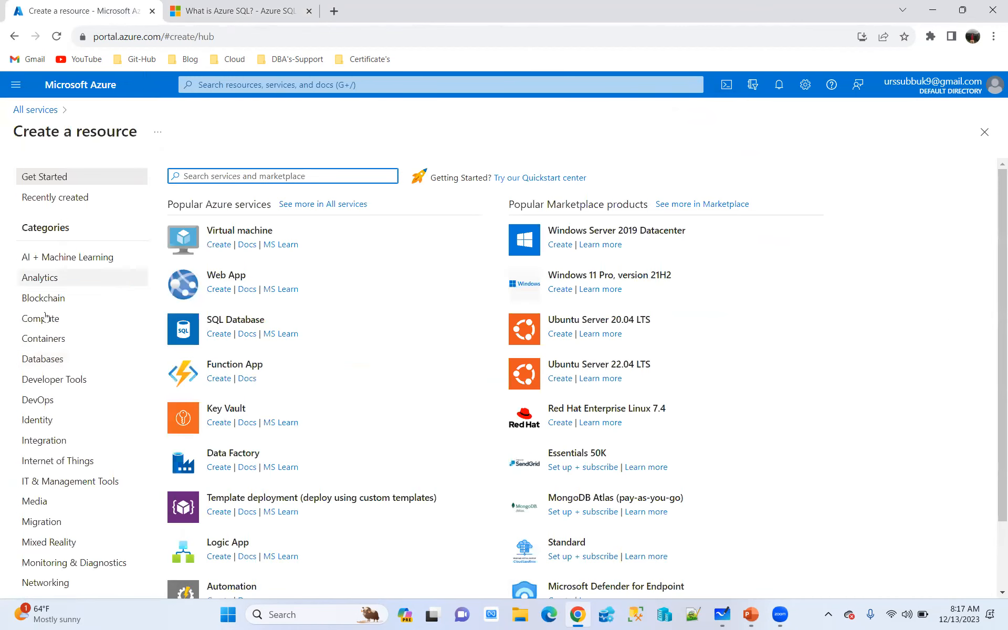
pyautogui.click(44, 359)
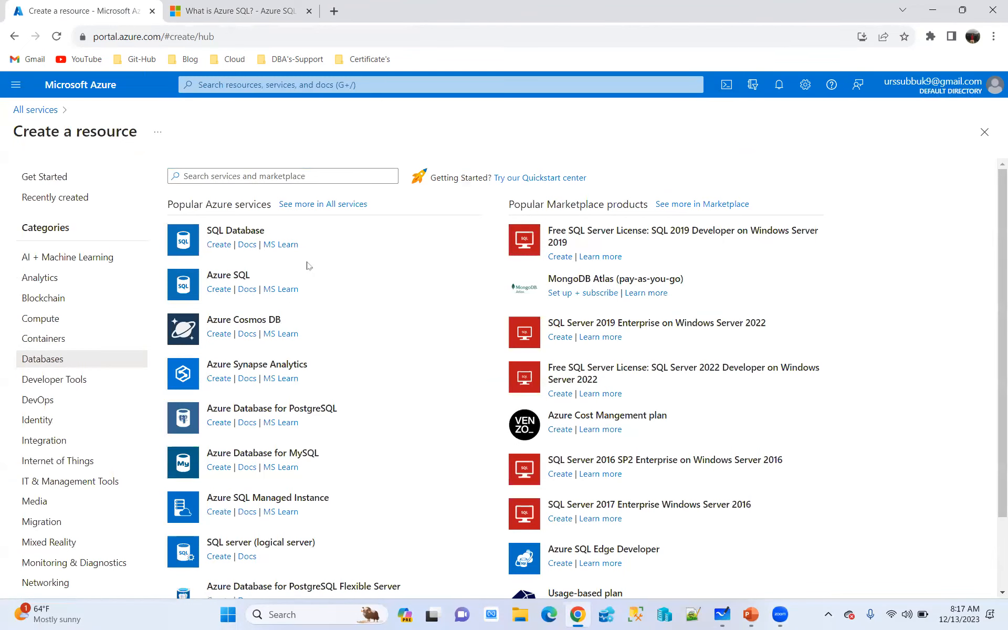
pyautogui.click(16, 84)
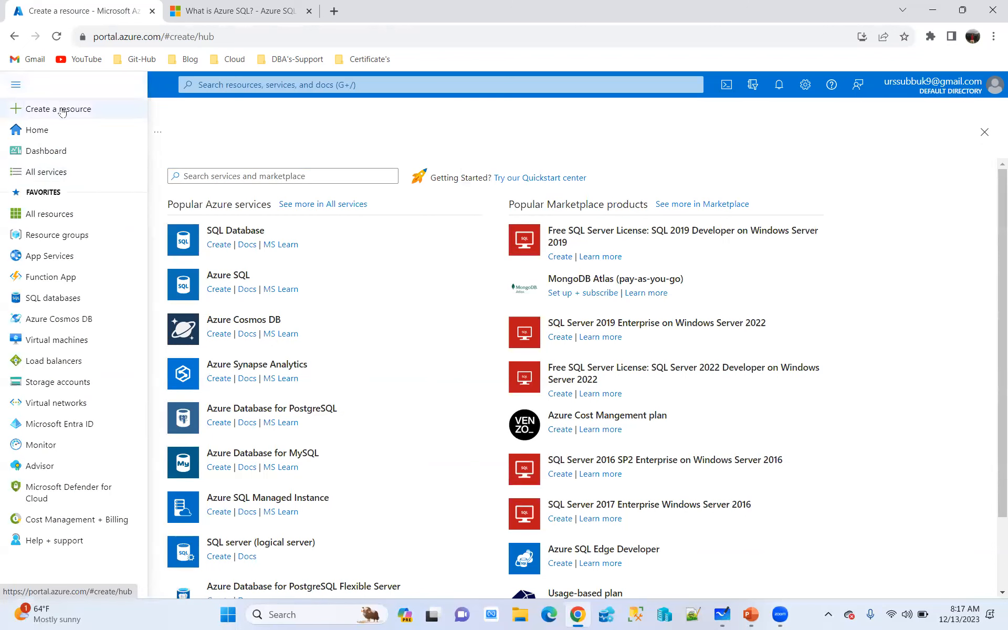
pyautogui.click(432, 142)
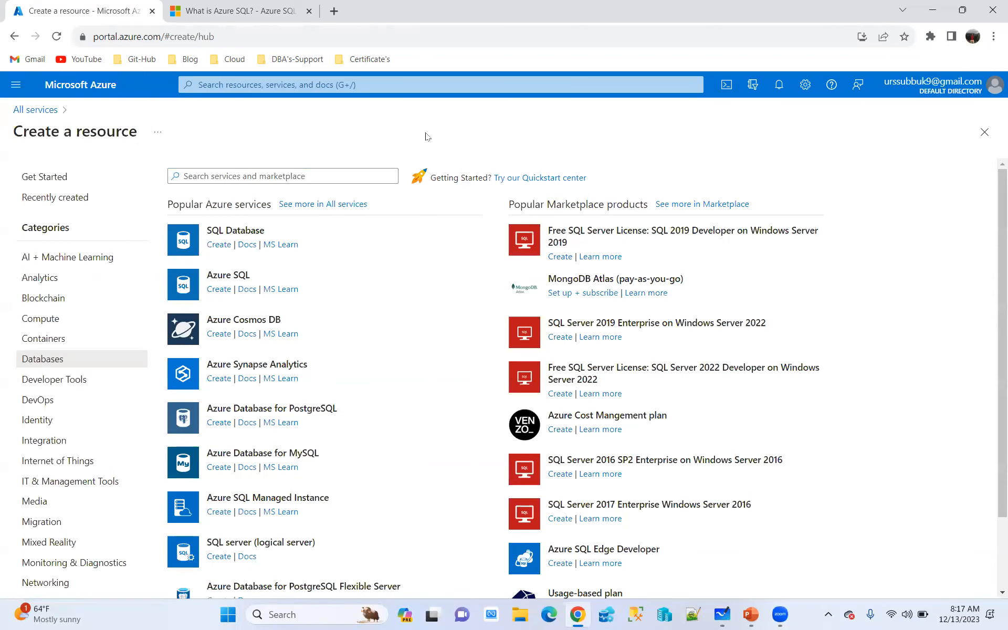
pyautogui.click(353, 84)
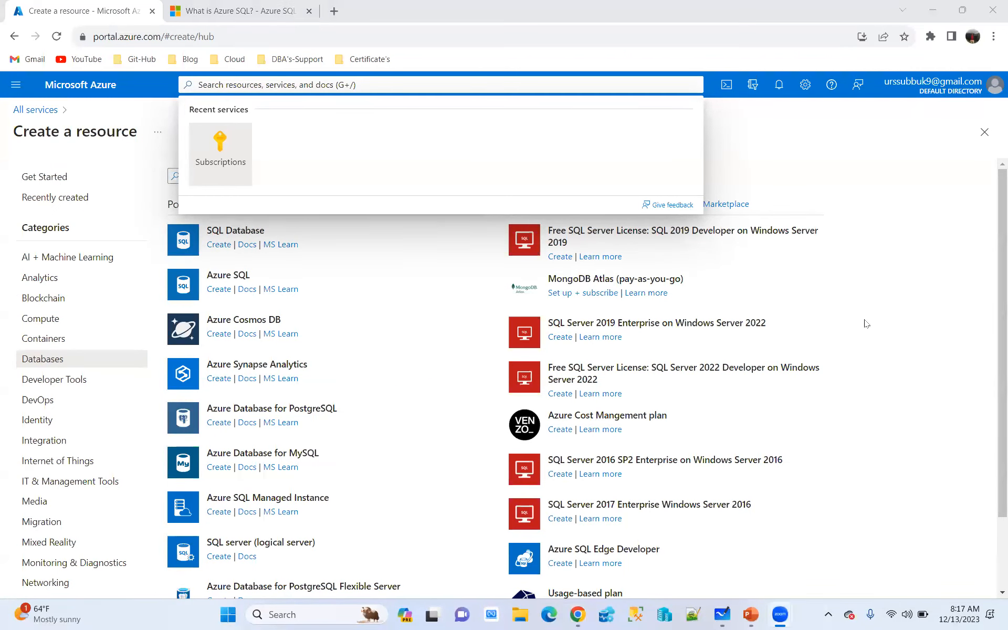
pyautogui.click(905, 338)
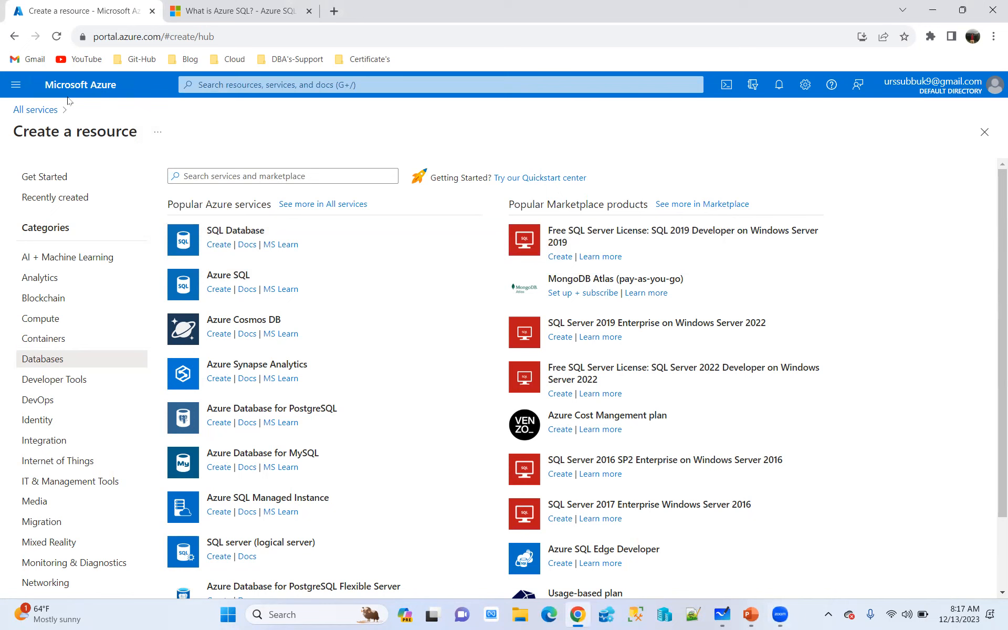
# Show the Databases category under All services and add SQL managed instances to the favorites
pyautogui.click(15, 84)
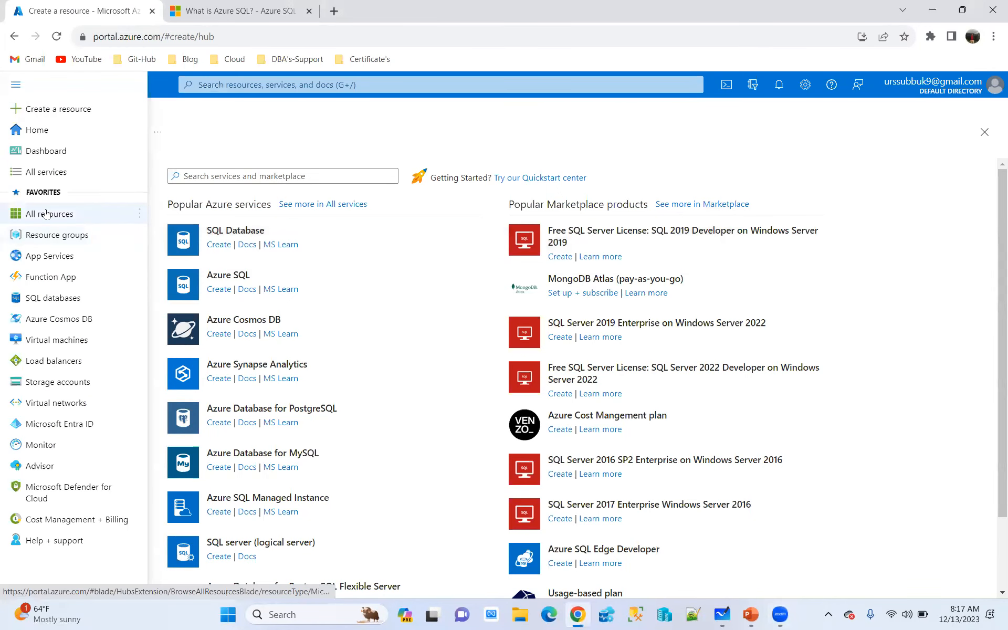
pyautogui.click(47, 172)
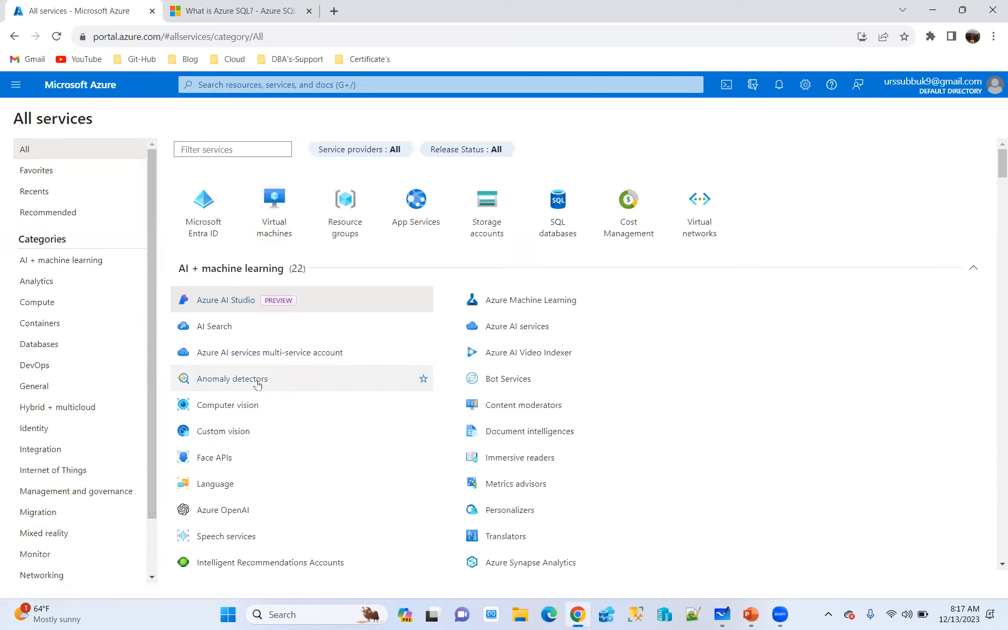
pyautogui.click(40, 345)
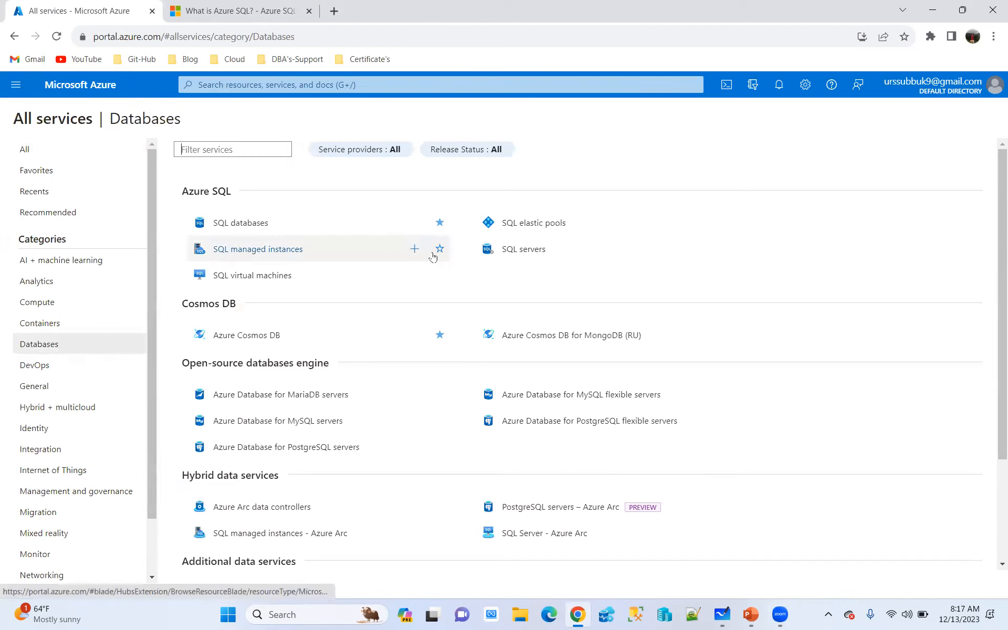
pyautogui.click(440, 249)
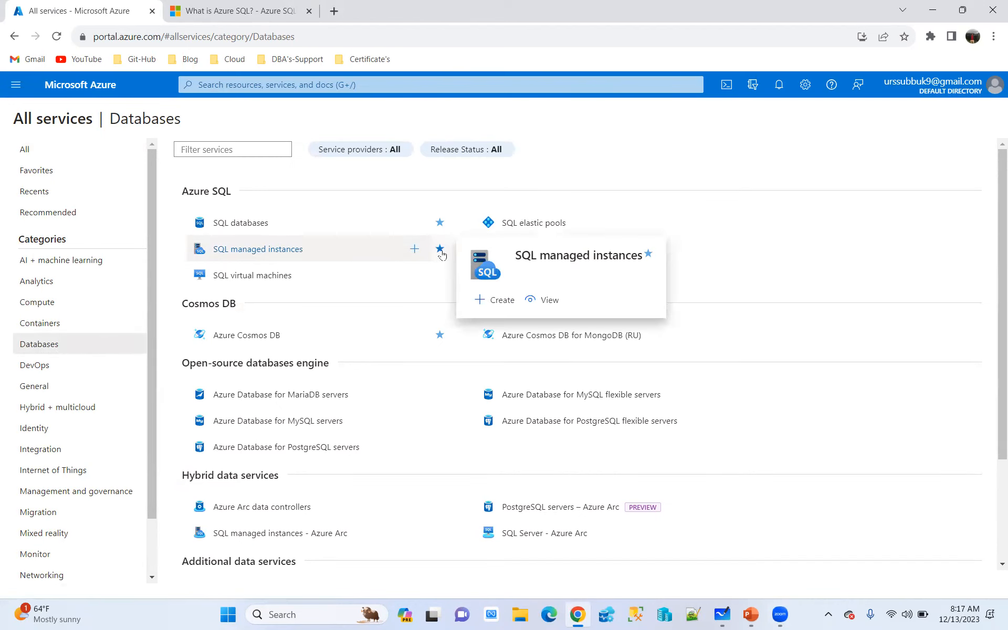
# Open SQL managed instances from the favorites in the portal menu
pyautogui.click(20, 87)
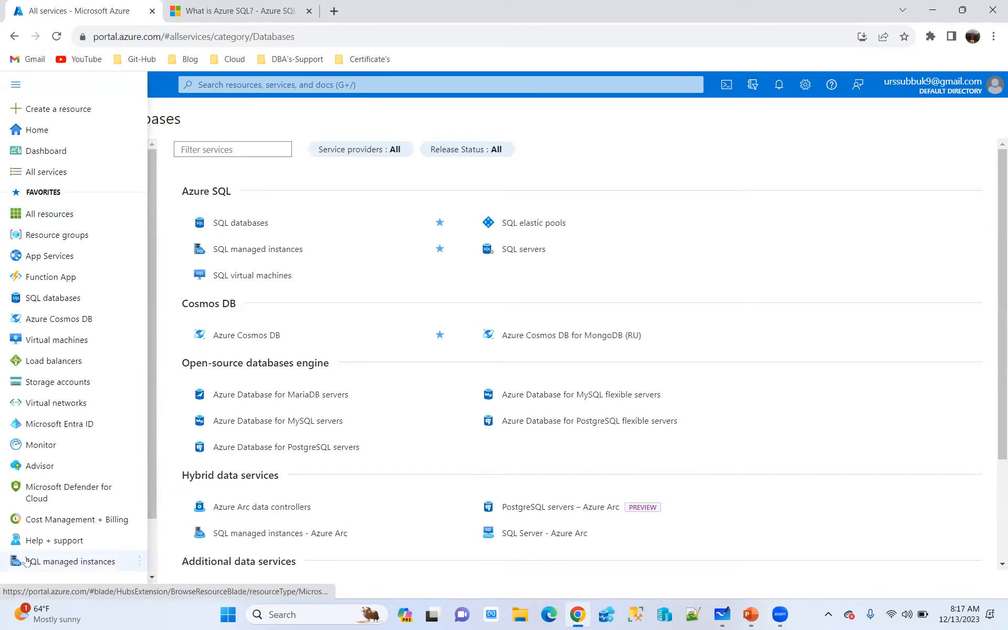
pyautogui.moveTo(60, 565)
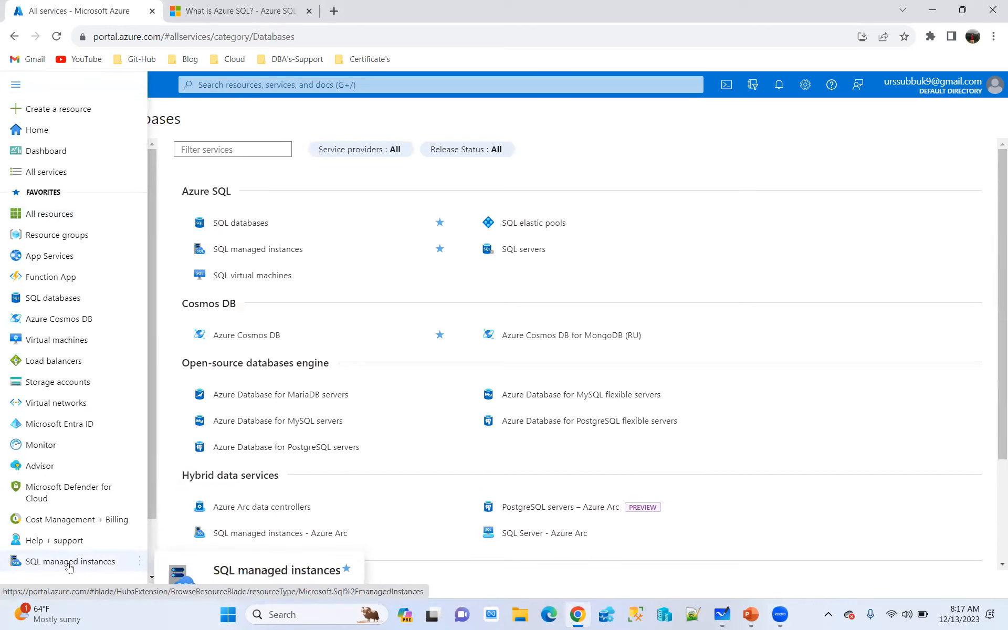
pyautogui.click(69, 563)
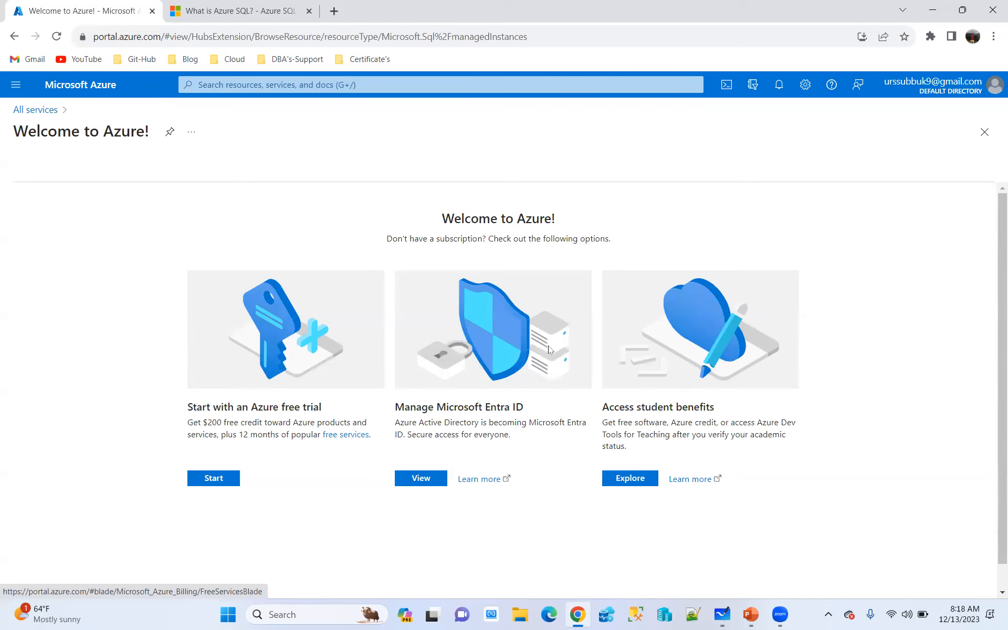
# Return to the portal home page, review the favorites in the portal menu, and hide the menu again
pyautogui.click(73, 87)
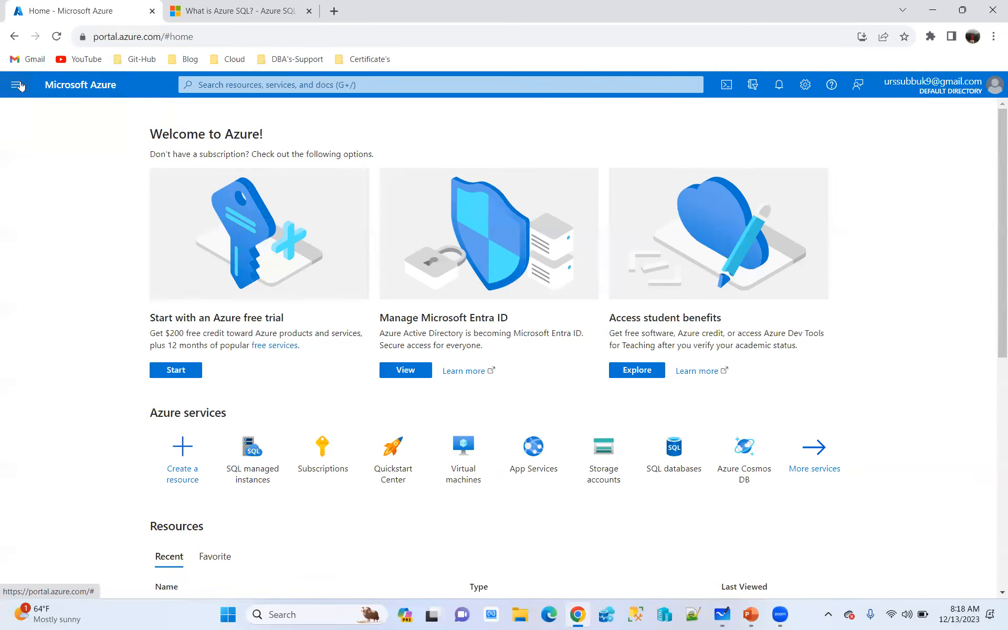
pyautogui.click(17, 85)
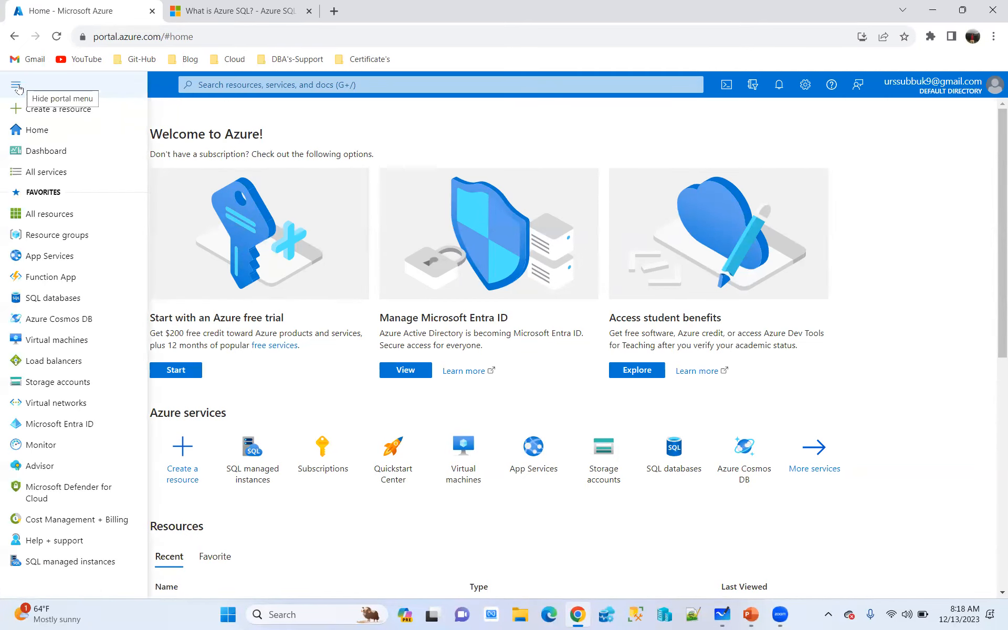
pyautogui.click(18, 86)
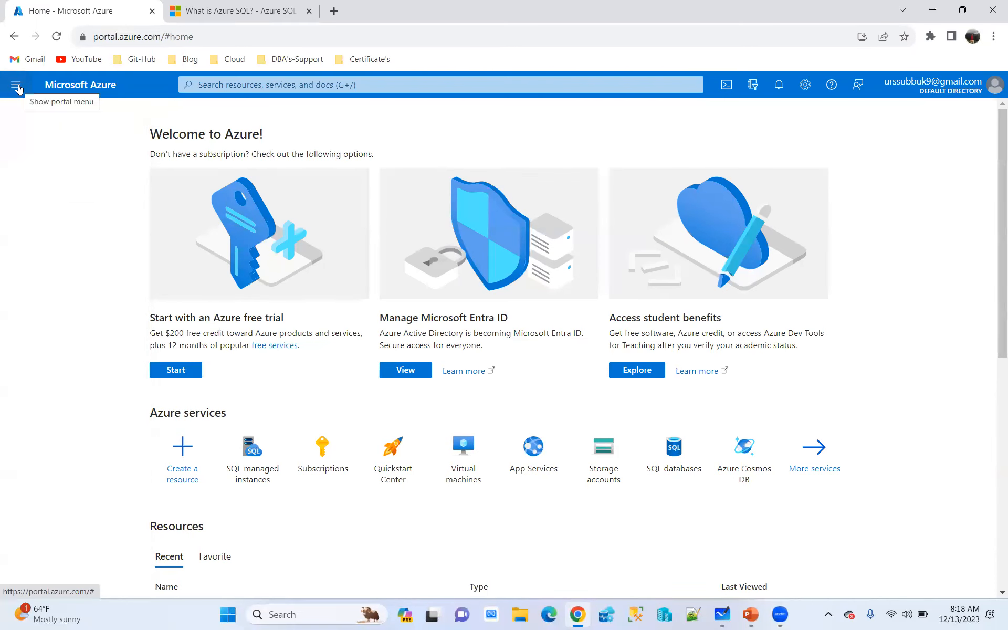
pyautogui.click(17, 88)
pyautogui.moveTo(48, 218)
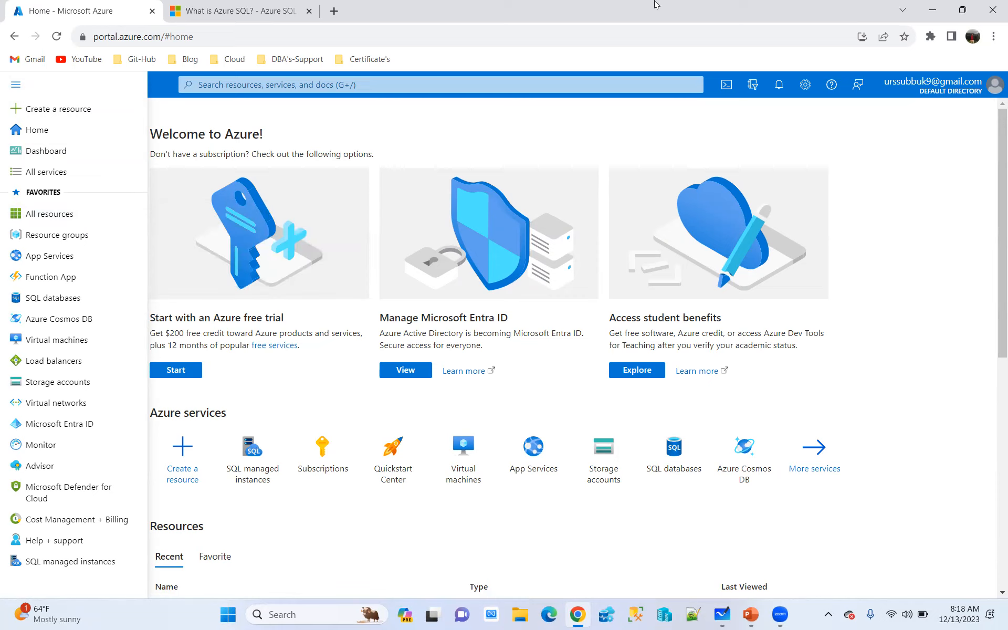
pyautogui.click(765, 4)
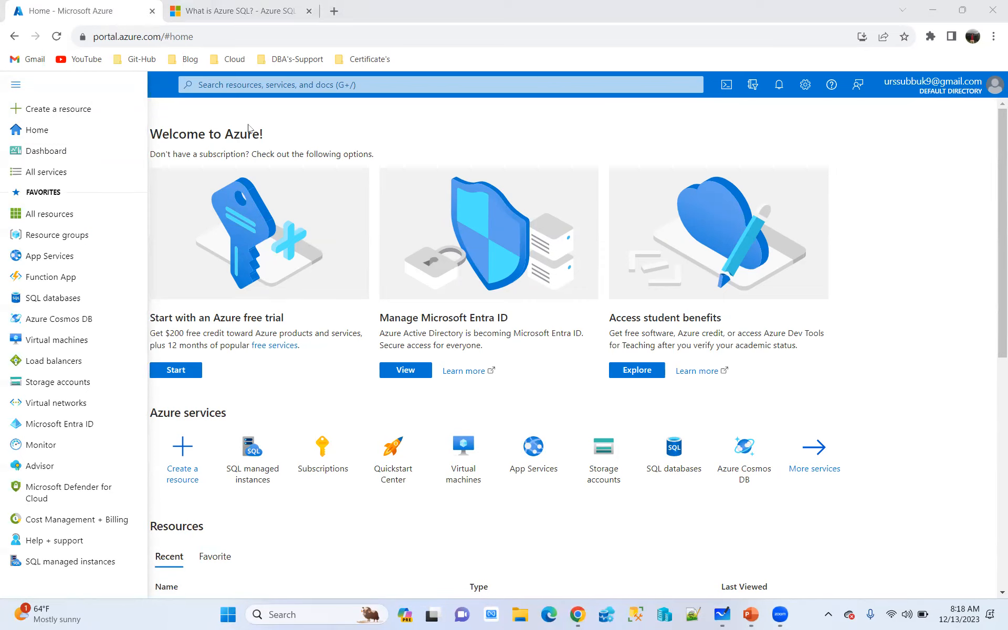
pyautogui.click(418, 128)
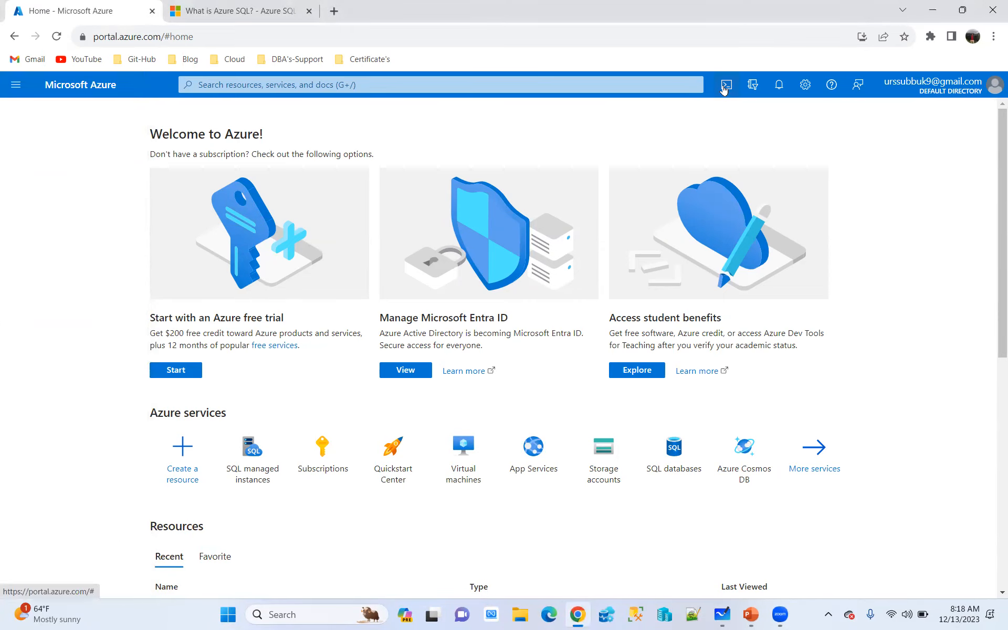
# View the Cloud Shell's Bash and PowerShell choices and the Directories + subscriptions notice, dismissing each one
pyautogui.click(726, 86)
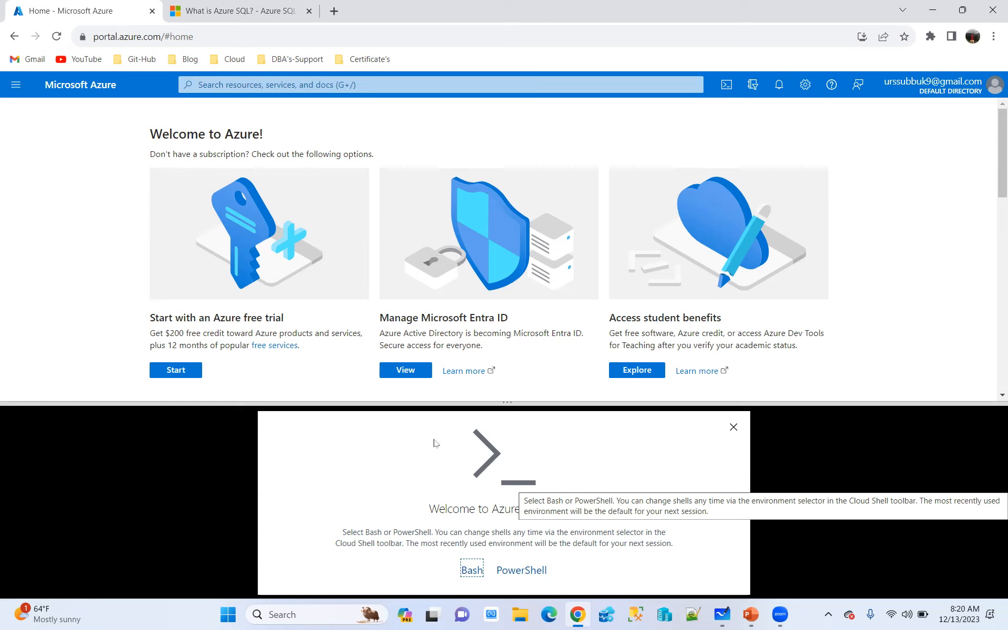
pyautogui.click(95, 80)
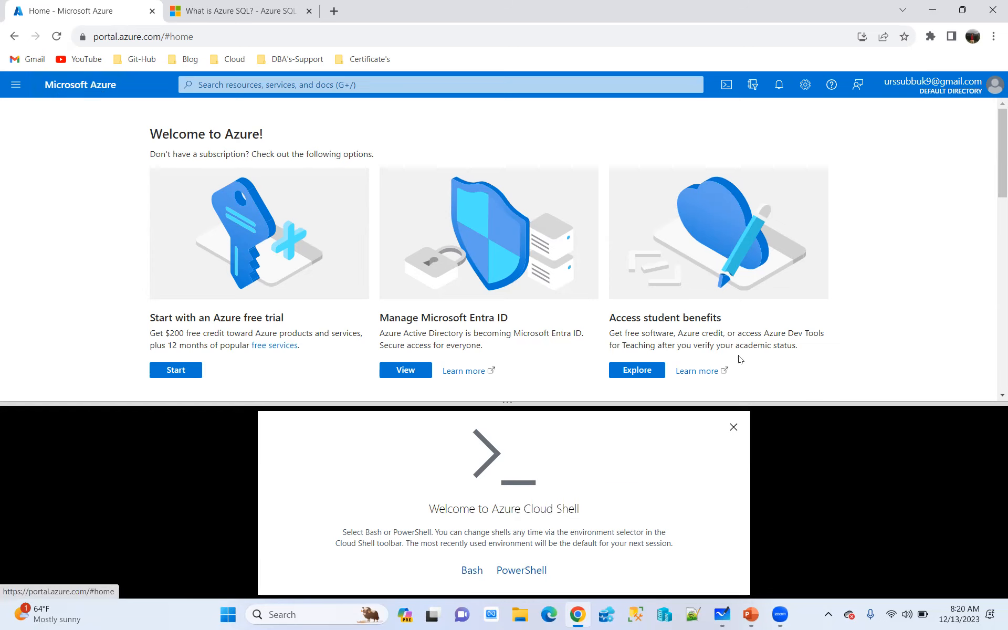
pyautogui.click(734, 427)
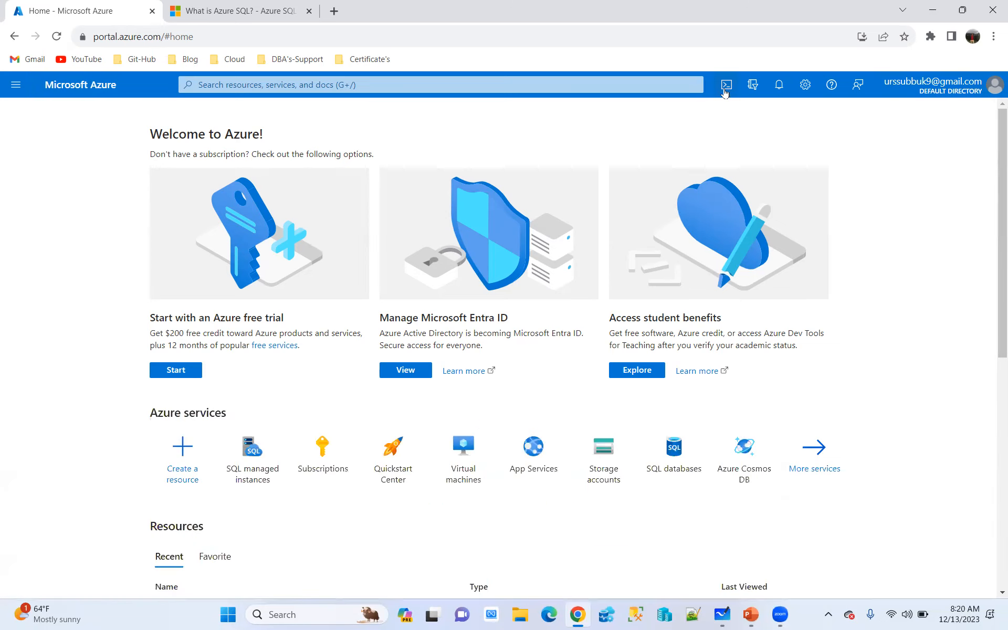
pyautogui.click(751, 85)
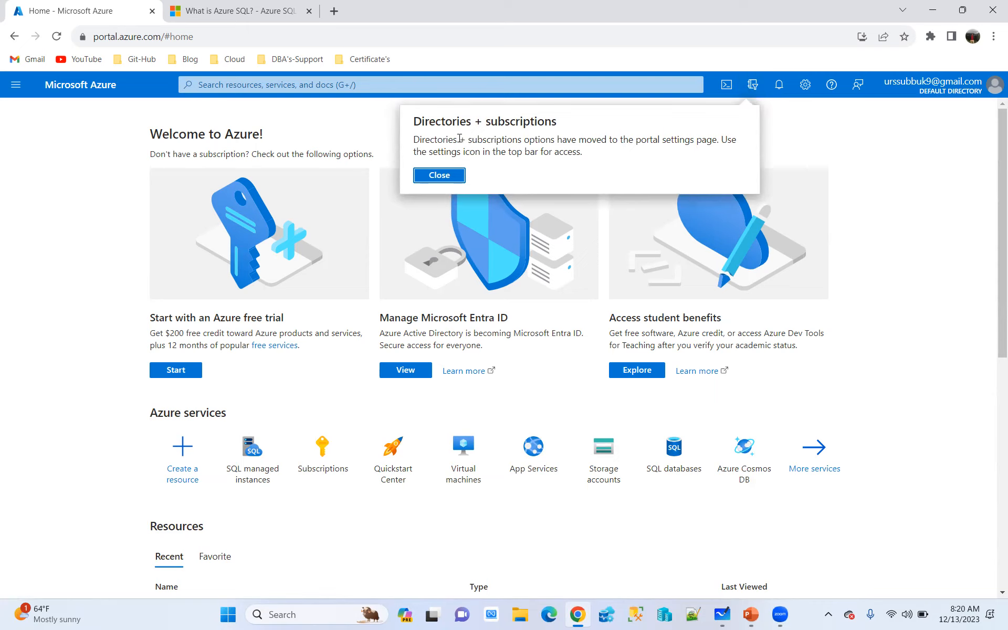
pyautogui.click(907, 163)
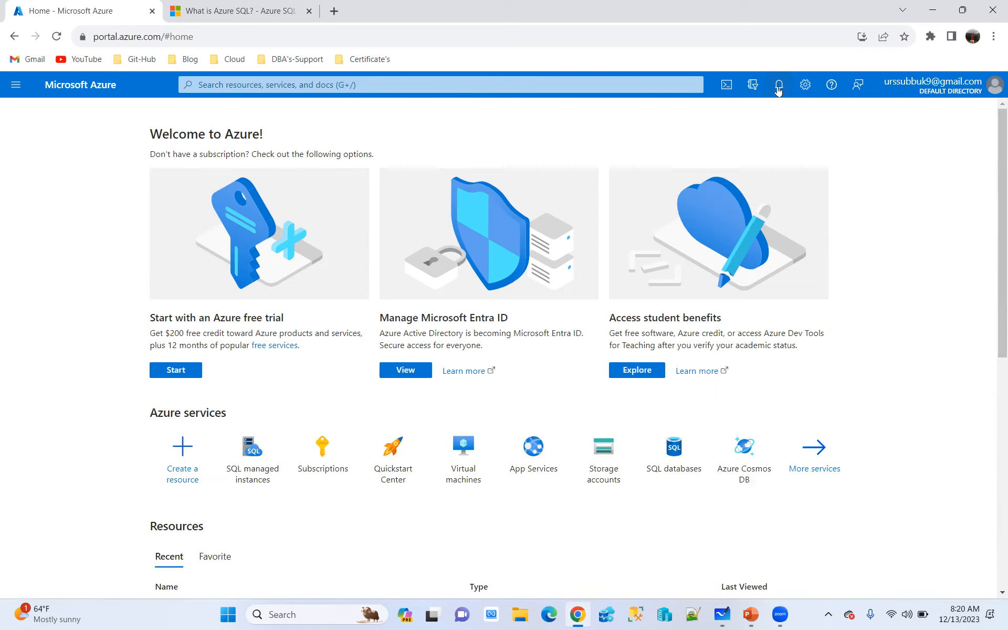
# View the portal notifications and open the Directories + subscriptions page of the portal settings
pyautogui.click(778, 87)
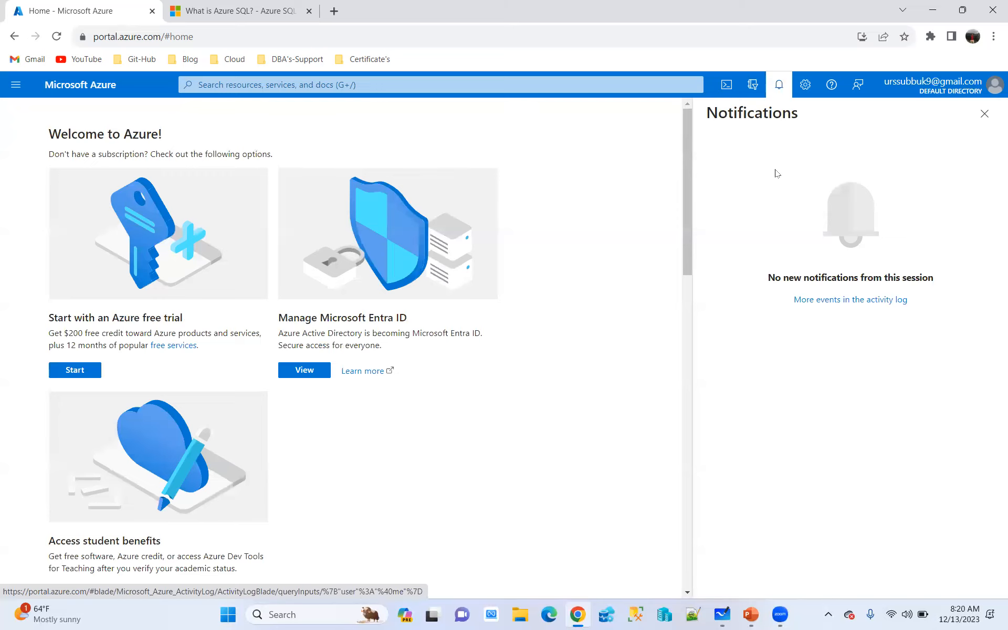
pyautogui.click(806, 89)
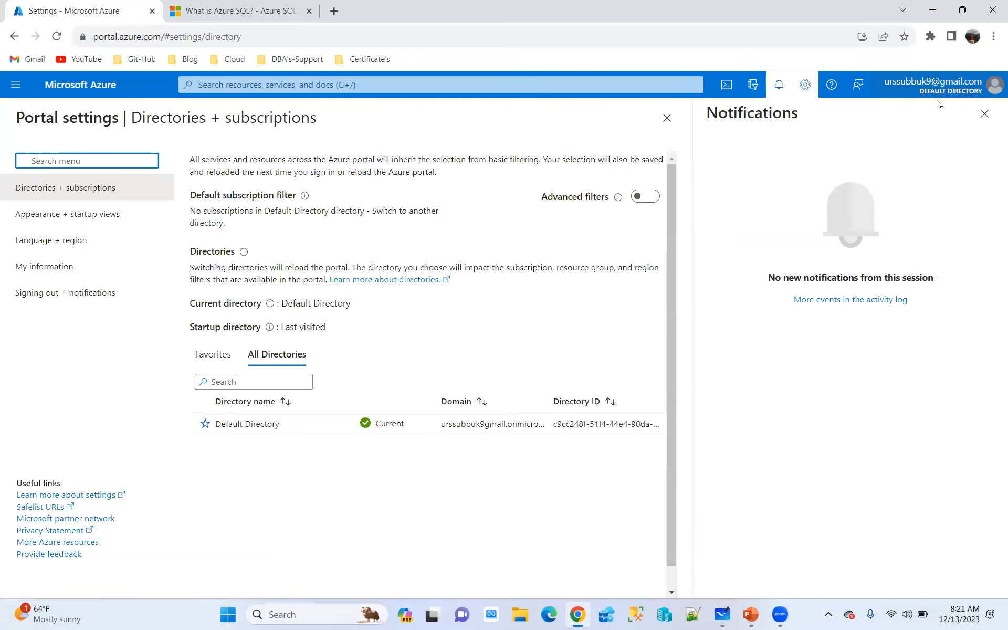
# View the signed-in account details, choose to switch directory, and close the notifications
pyautogui.moveTo(954, 97)
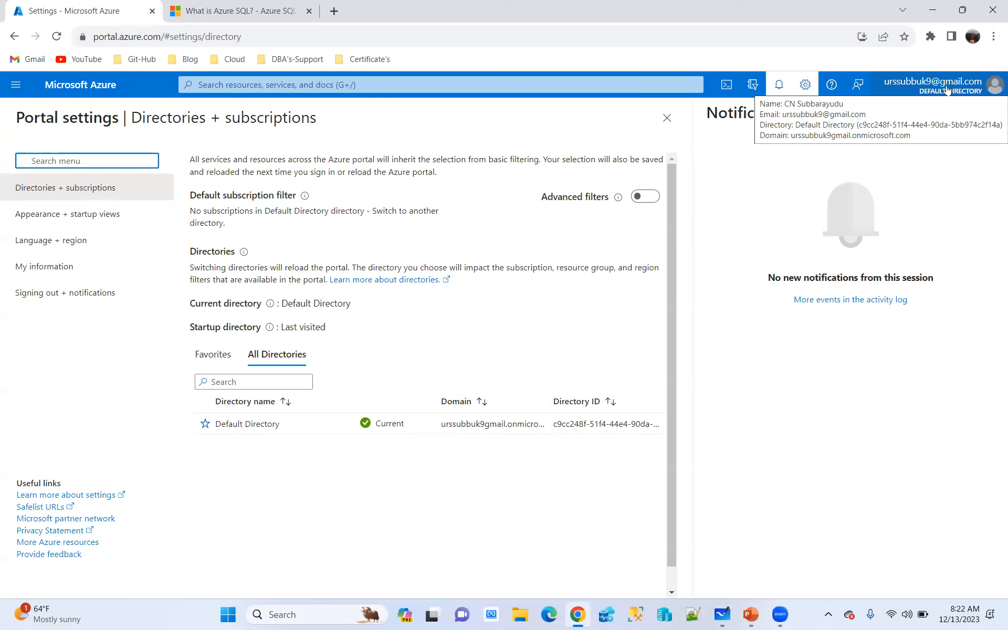
pyautogui.click(995, 90)
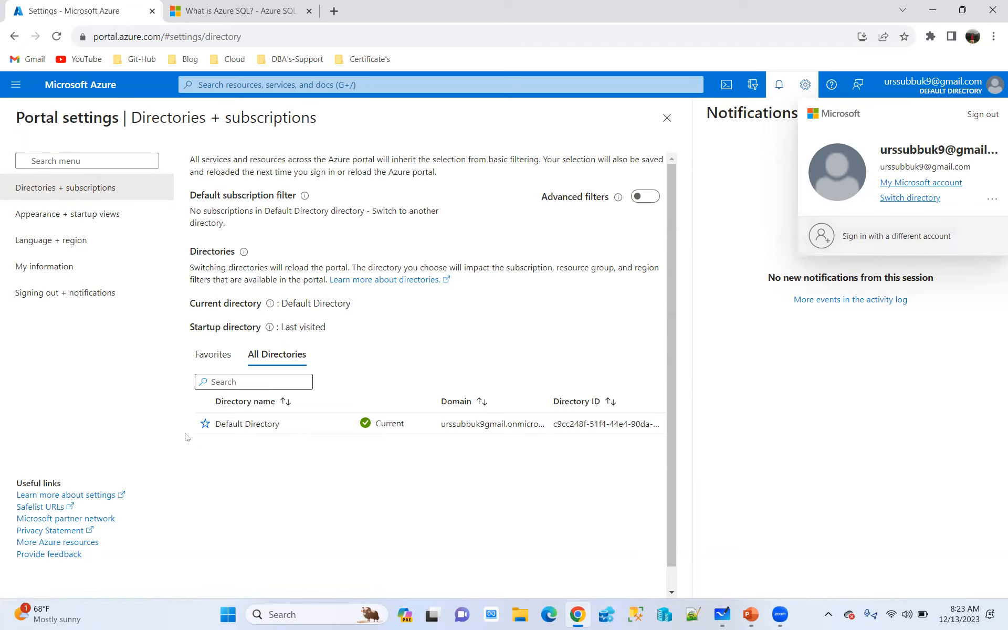
pyautogui.click(903, 200)
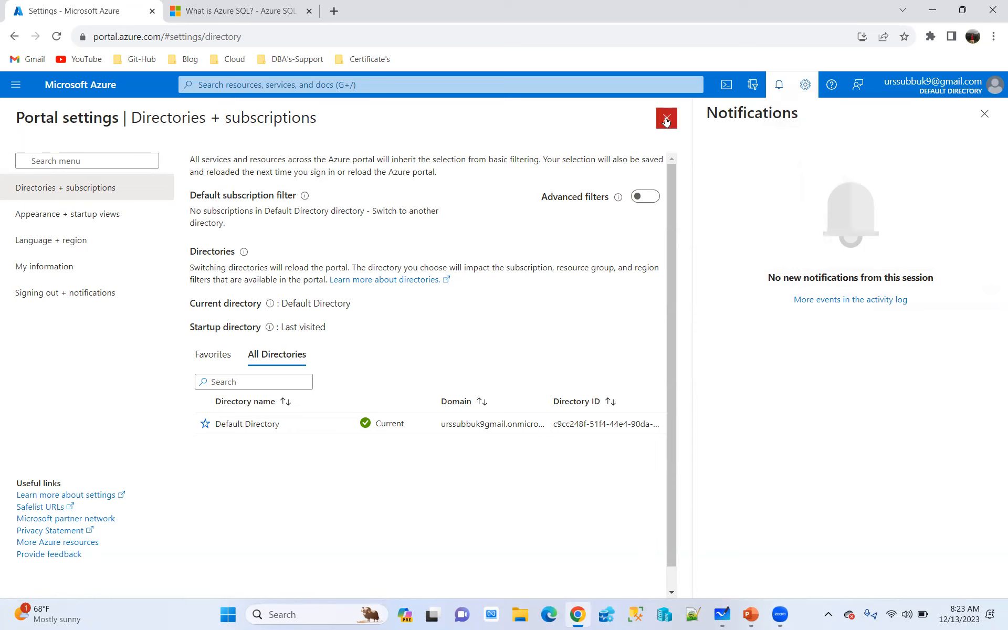
pyautogui.click(984, 114)
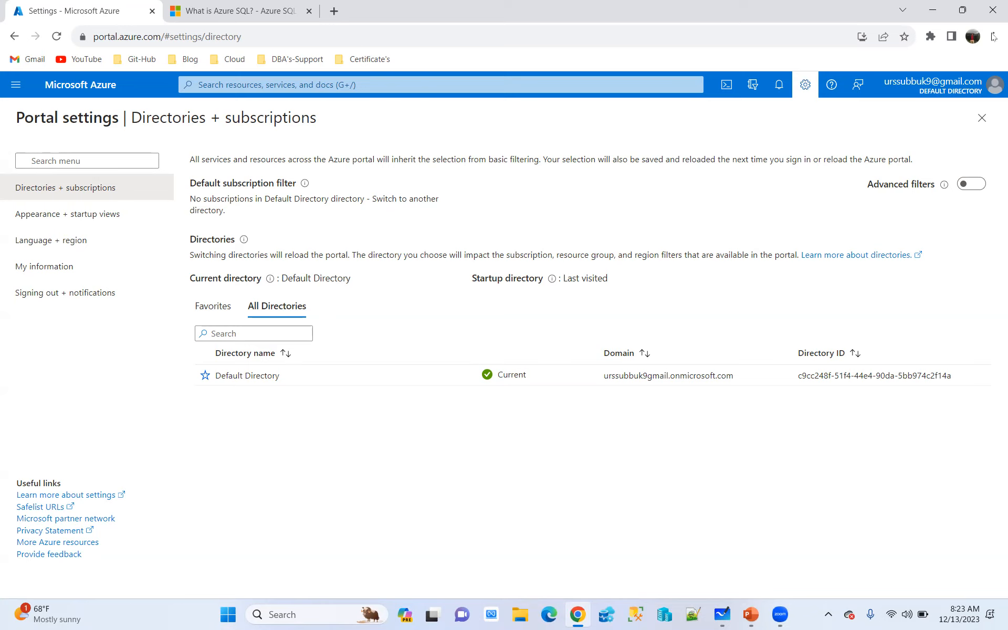
# Return to the portal home page and open the Subscriptions service
pyautogui.moveTo(948, 82)
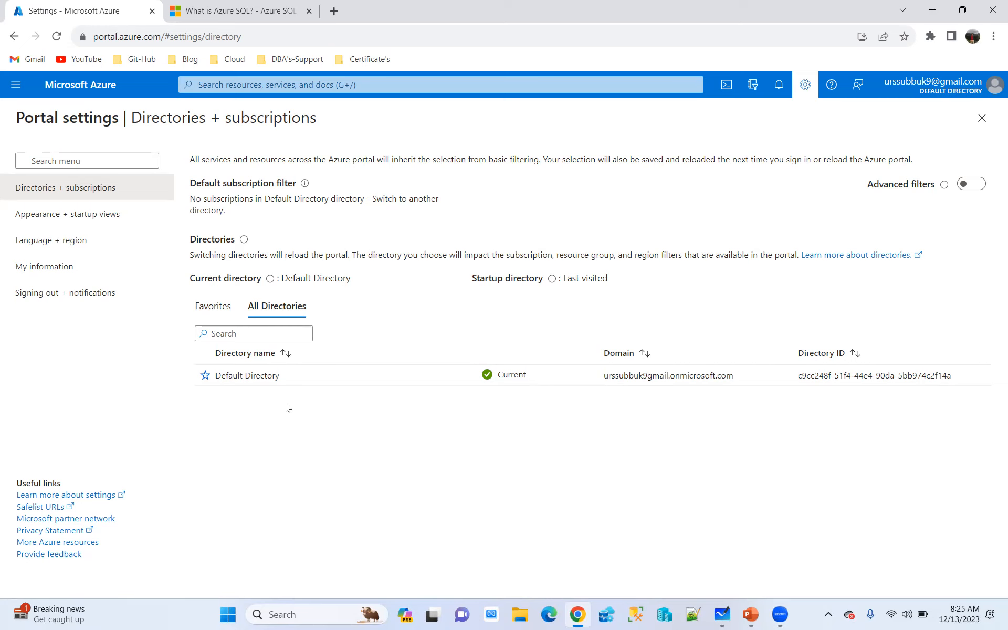
pyautogui.click(79, 88)
pyautogui.click(323, 459)
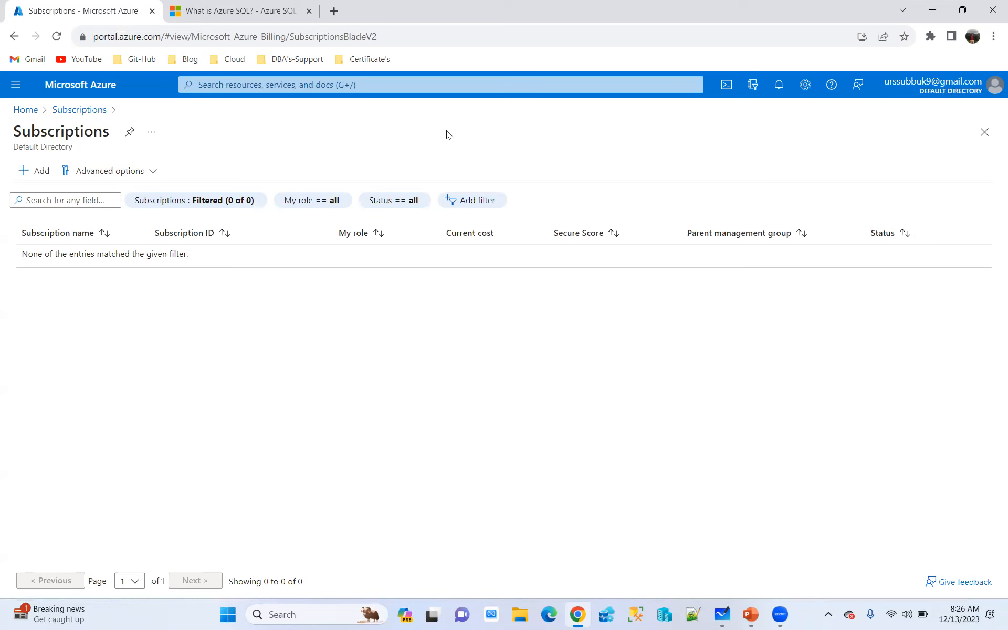
# Apply the Dark theme with the Black high contrast theme in the portal's appearance settings
pyautogui.click(994, 86)
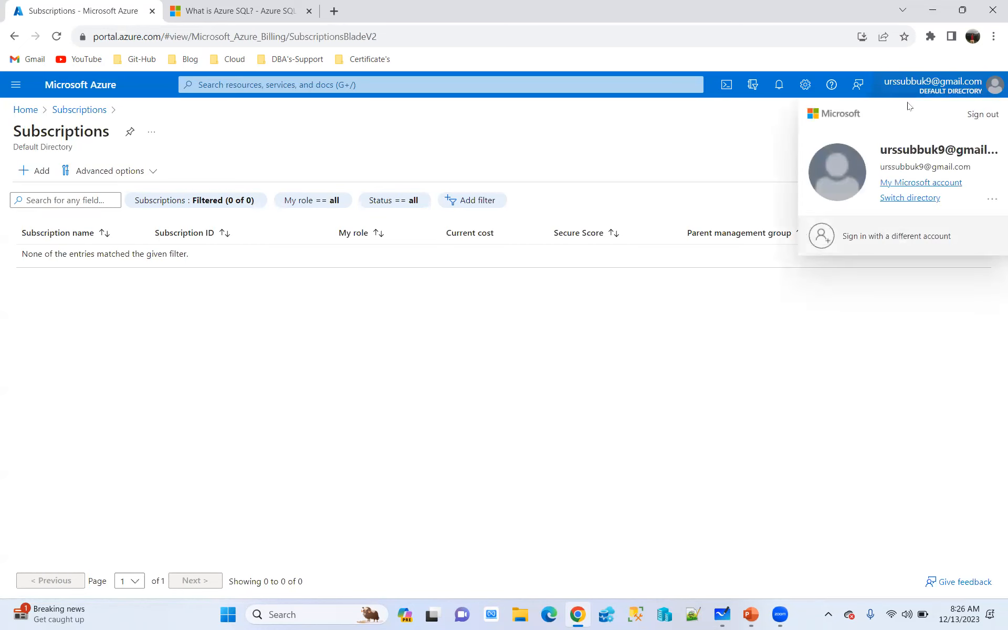
pyautogui.click(803, 85)
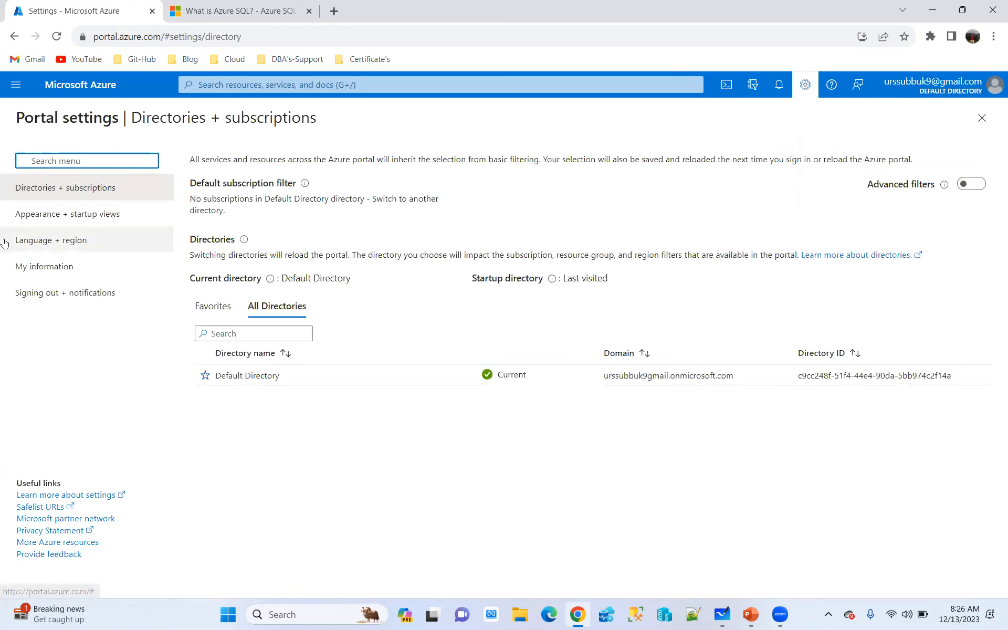
pyautogui.click(57, 218)
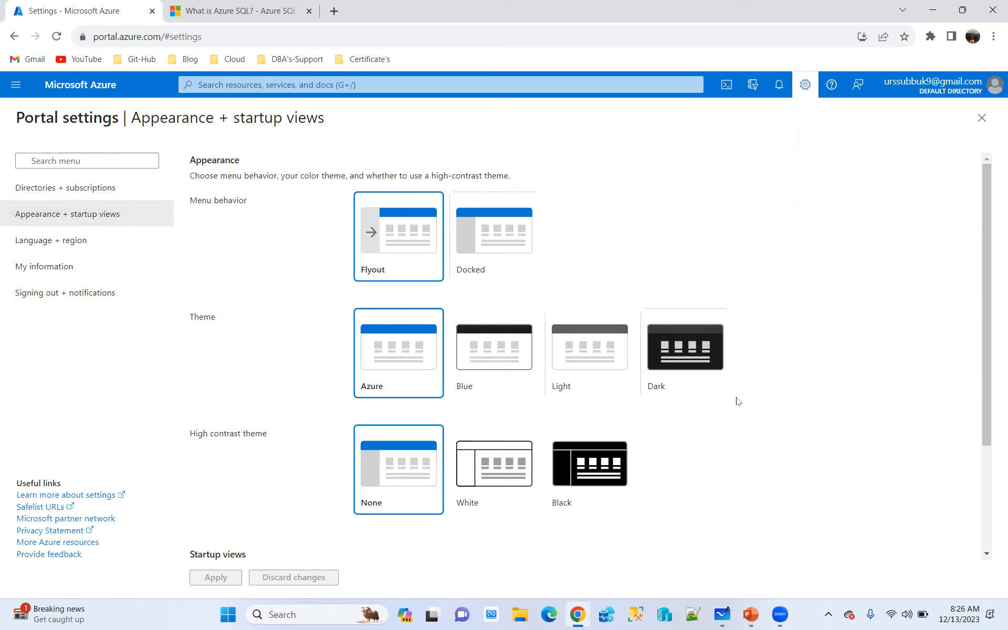
pyautogui.click(692, 347)
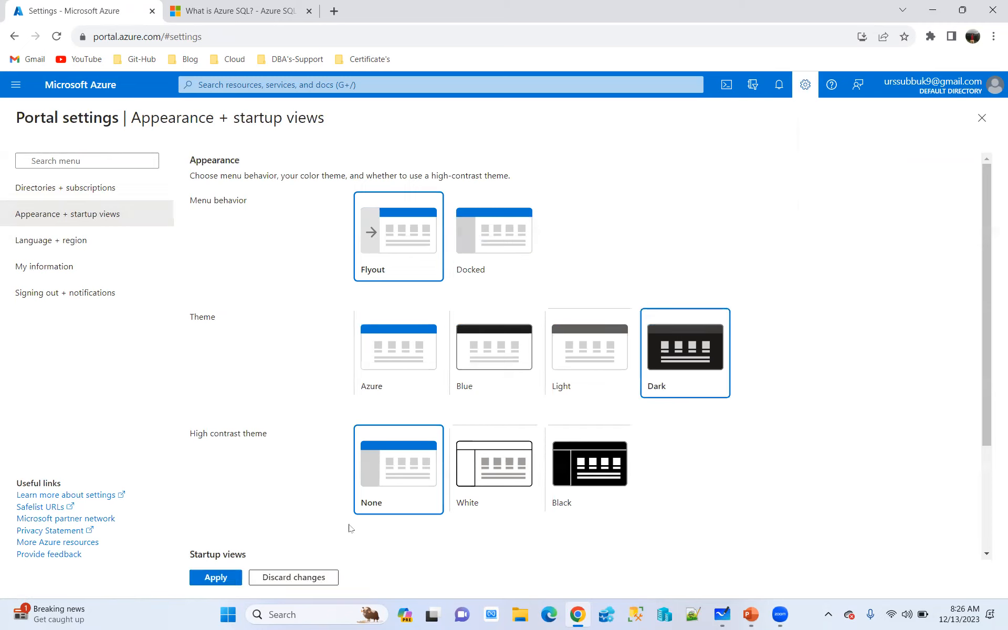
pyautogui.click(600, 462)
pyautogui.click(215, 578)
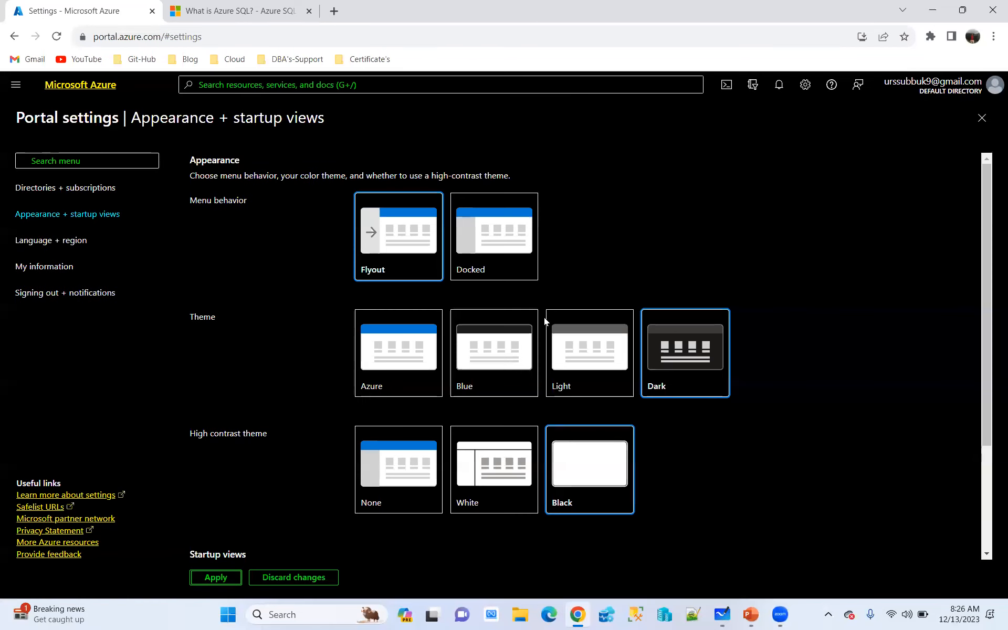
# Set the portal's menu behavior to Docked and apply it
pyautogui.click(420, 245)
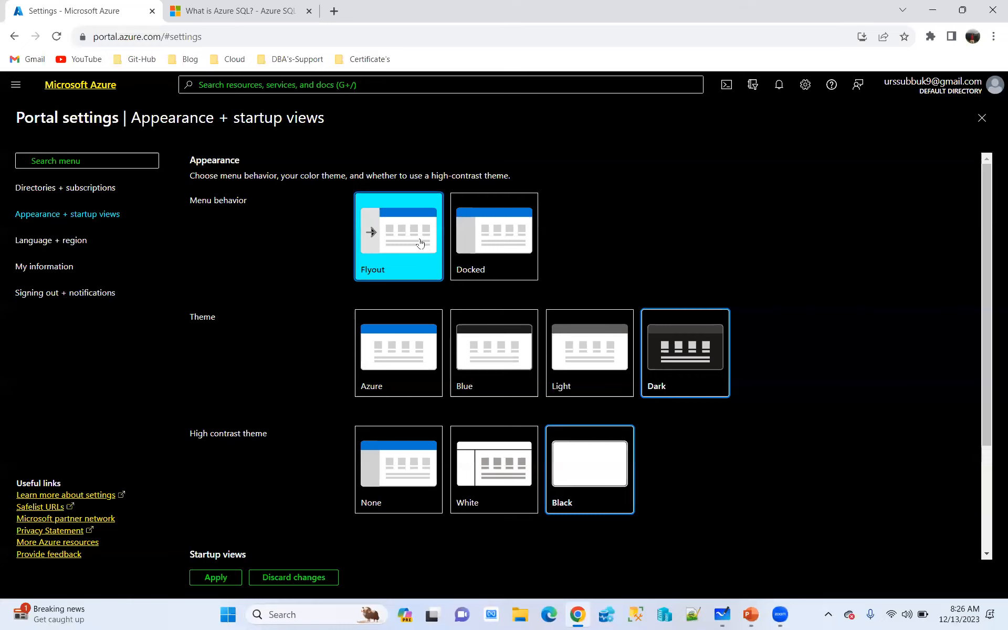
pyautogui.click(488, 247)
pyautogui.click(216, 577)
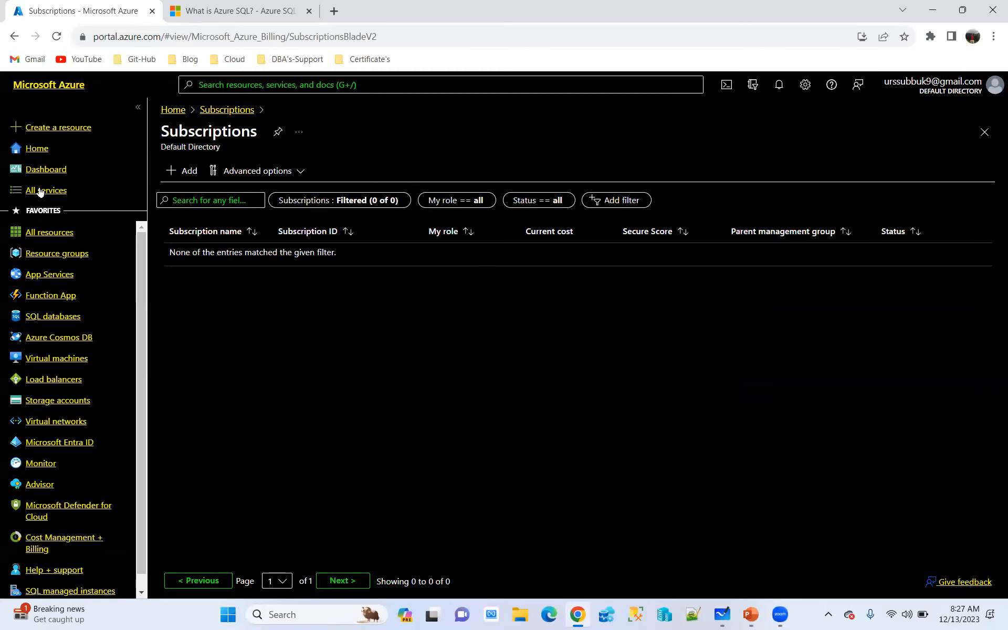
# Reopen the appearance settings, apply the Azure theme, and reload the portal page
pyautogui.click(805, 84)
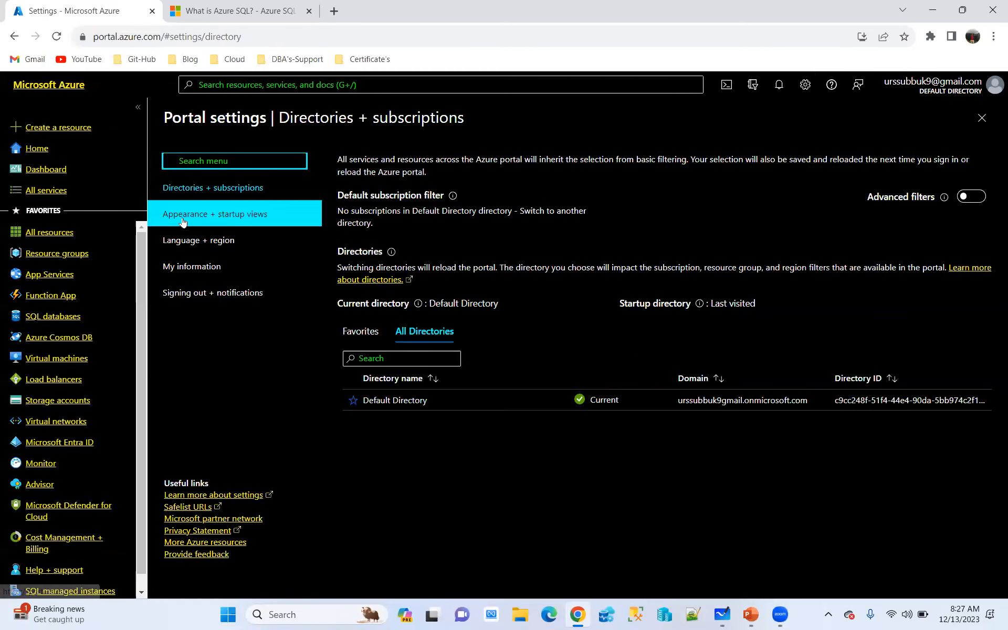
pyautogui.click(223, 215)
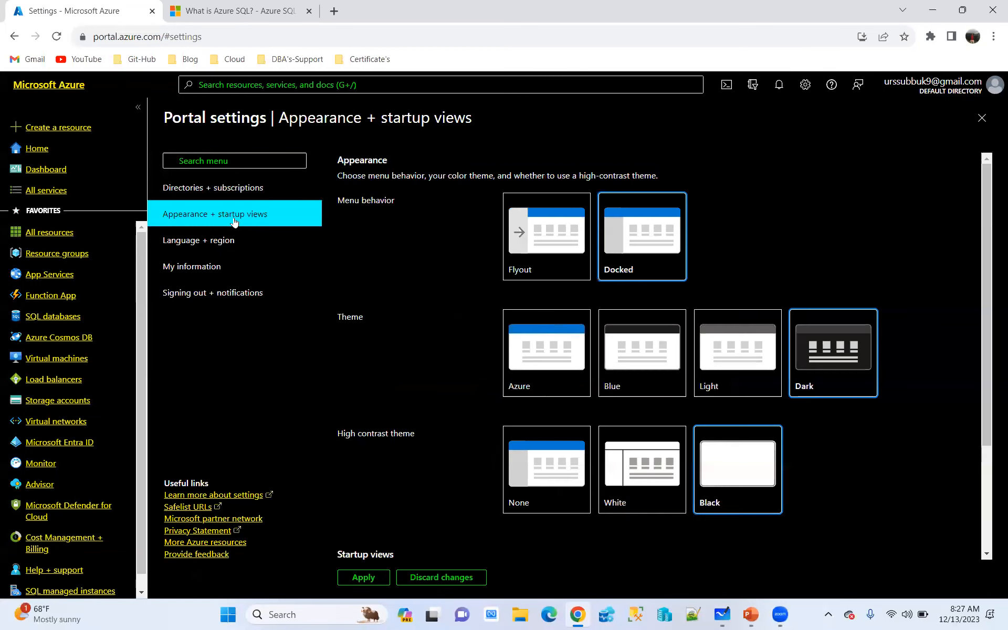
pyautogui.click(542, 354)
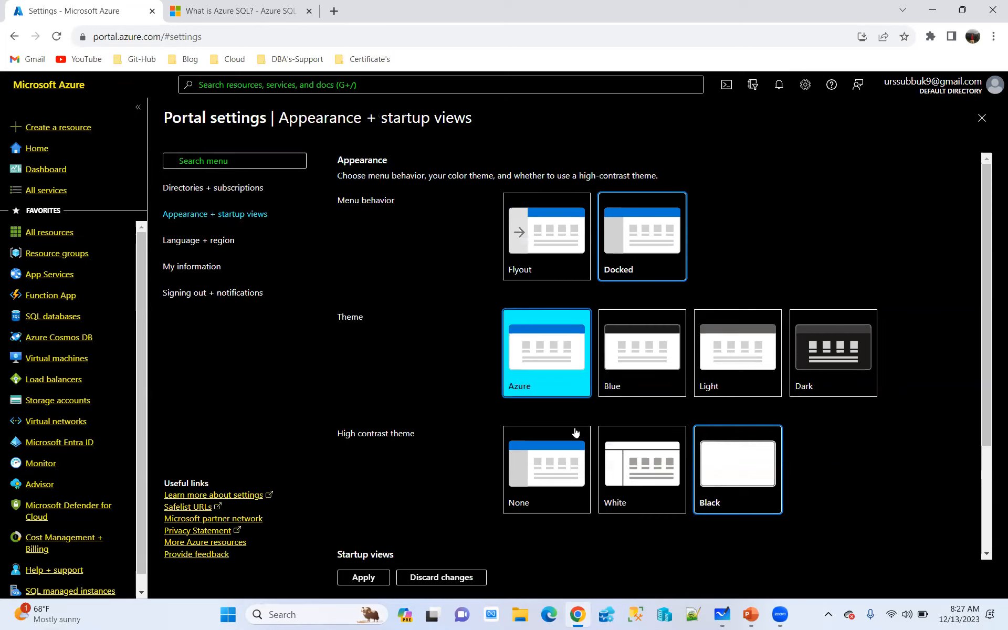
pyautogui.click(363, 576)
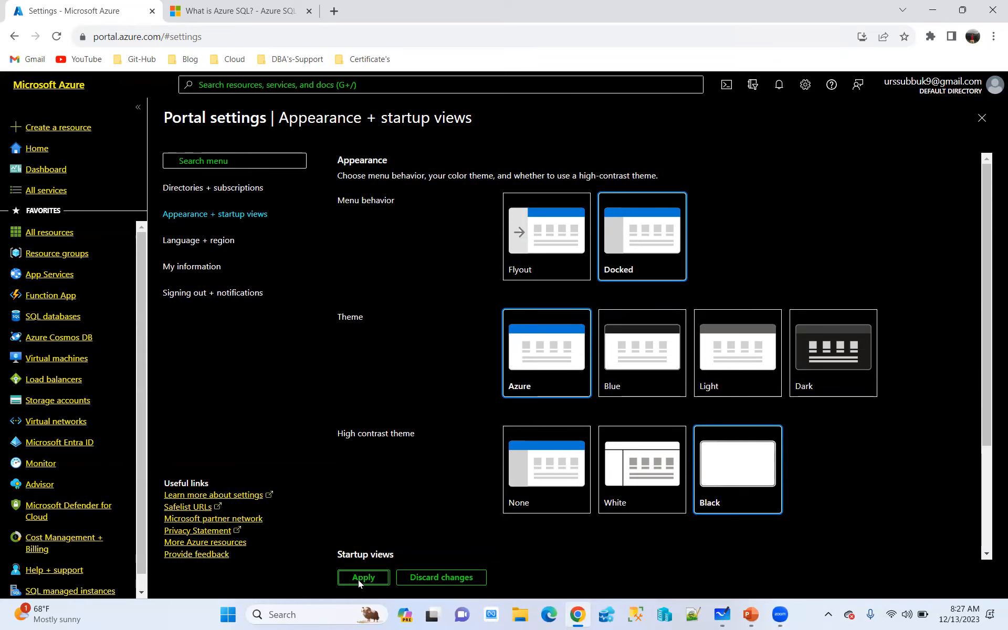
pyautogui.click(52, 39)
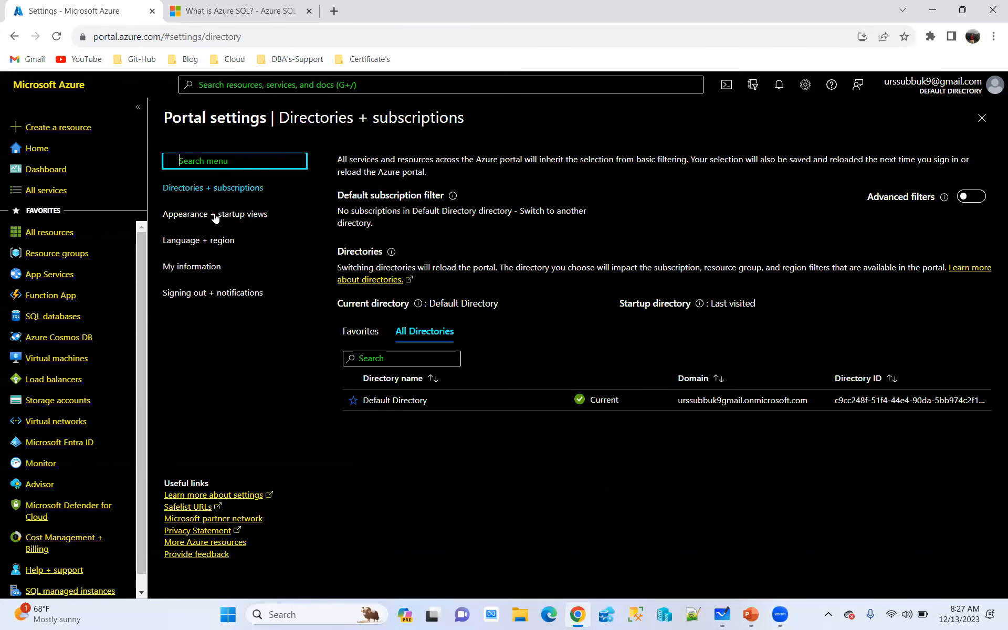
# Set the portal's menu behavior back to Flyout in the appearance settings and apply it
pyautogui.click(215, 215)
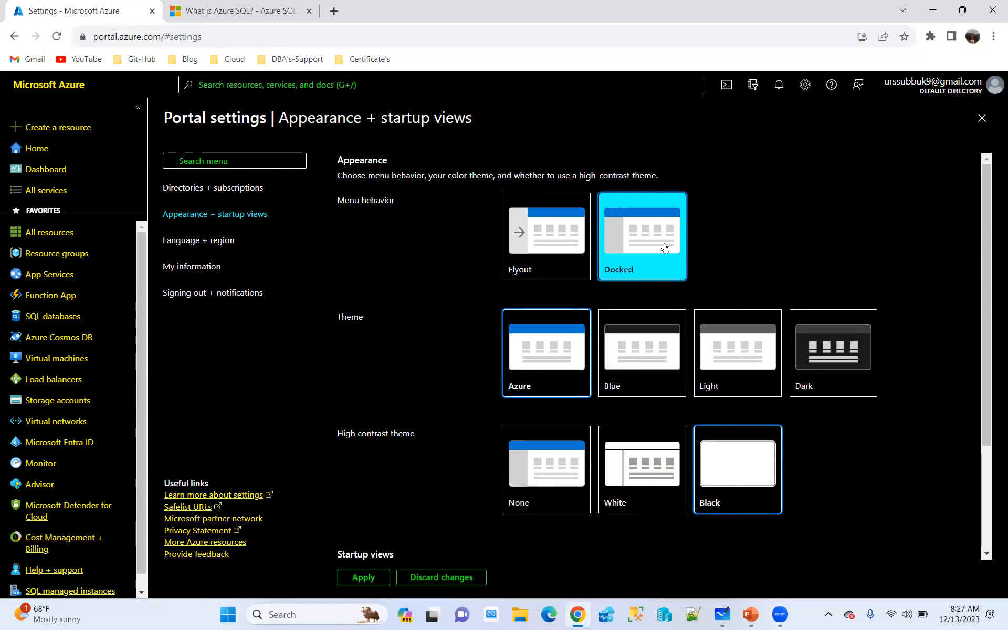
pyautogui.click(541, 249)
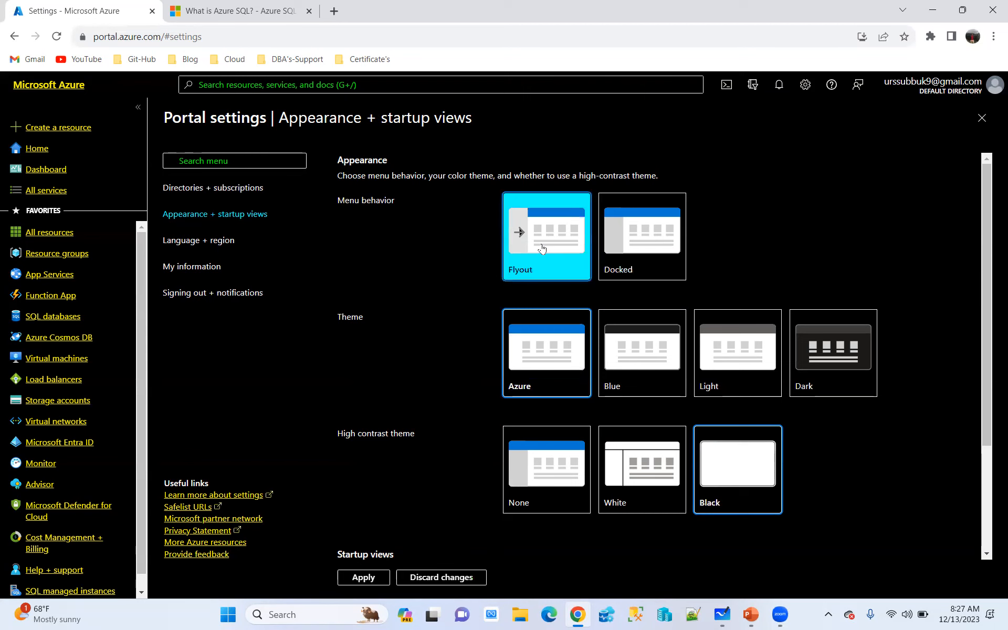
pyautogui.click(366, 576)
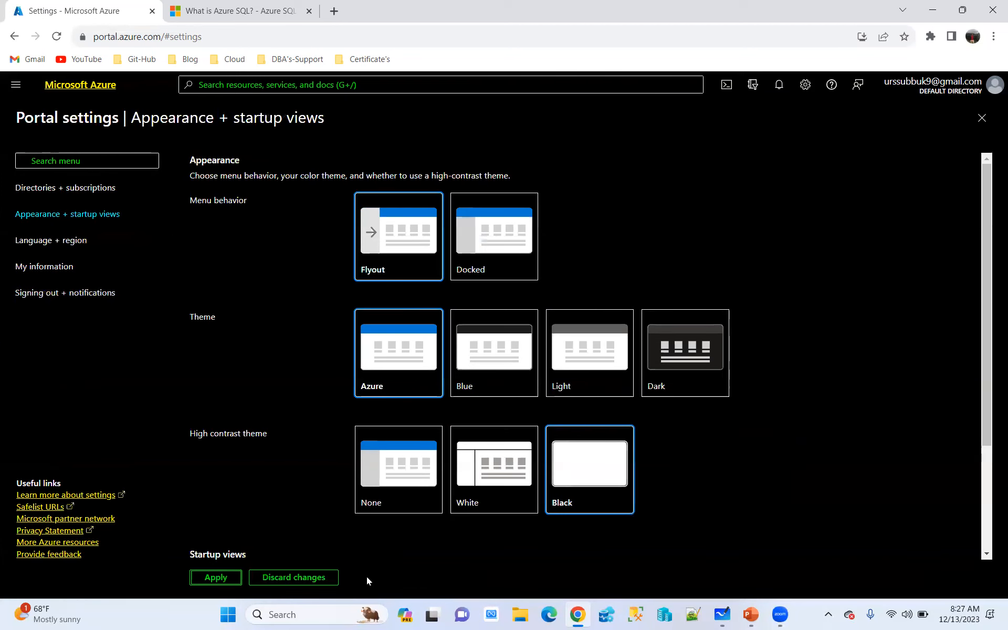
# Reselect the Azure theme, switch to the Light theme and apply it, and reload the portal page
pyautogui.click(400, 351)
pyautogui.click(225, 579)
pyautogui.click(570, 381)
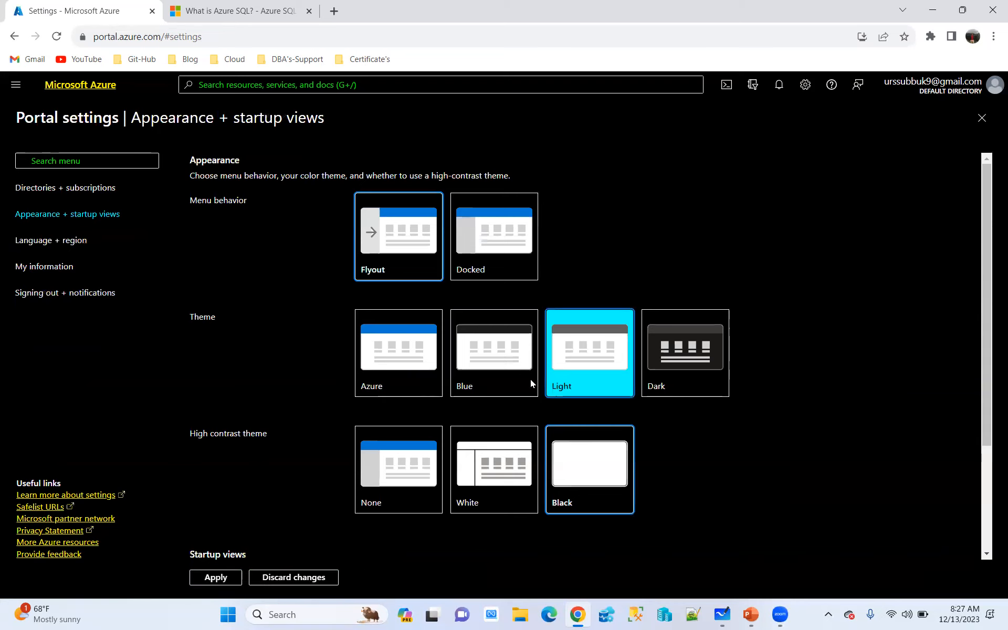
pyautogui.click(220, 584)
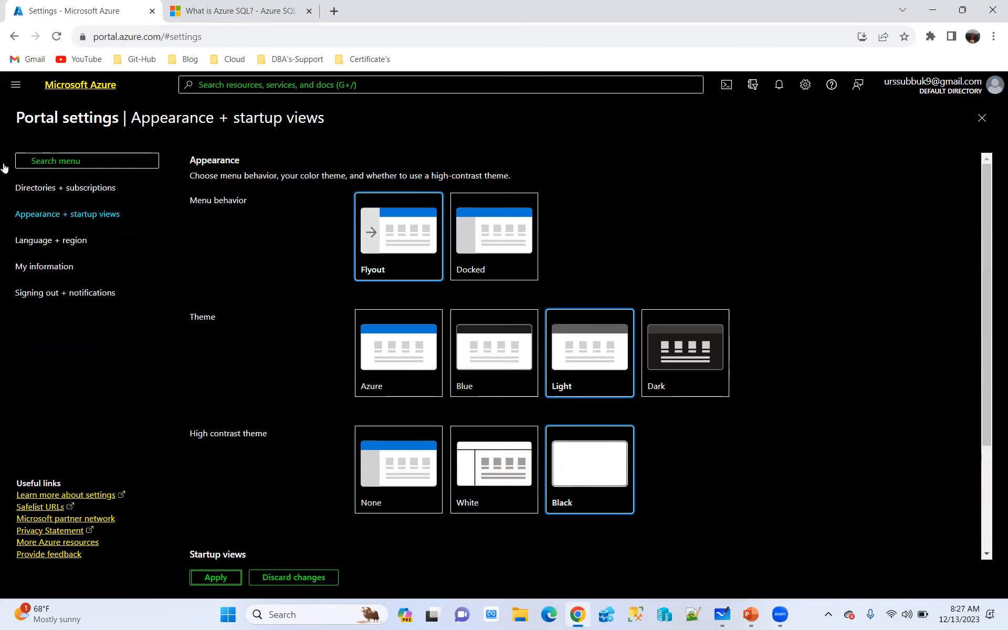
pyautogui.click(56, 36)
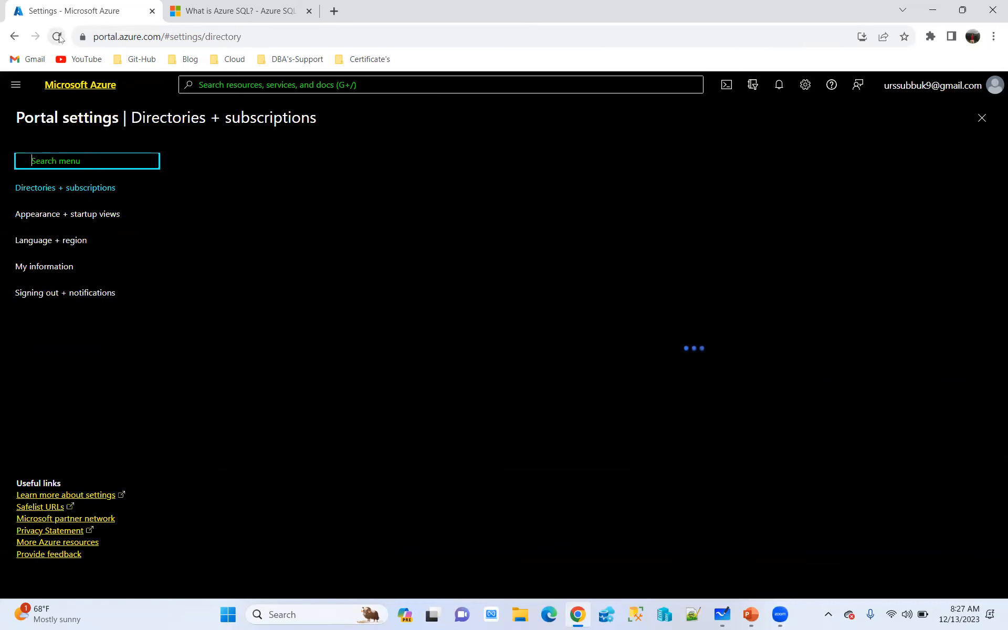
# Review the Language + region, Appearance + startup views and My information pages of the portal settings
pyautogui.click(47, 242)
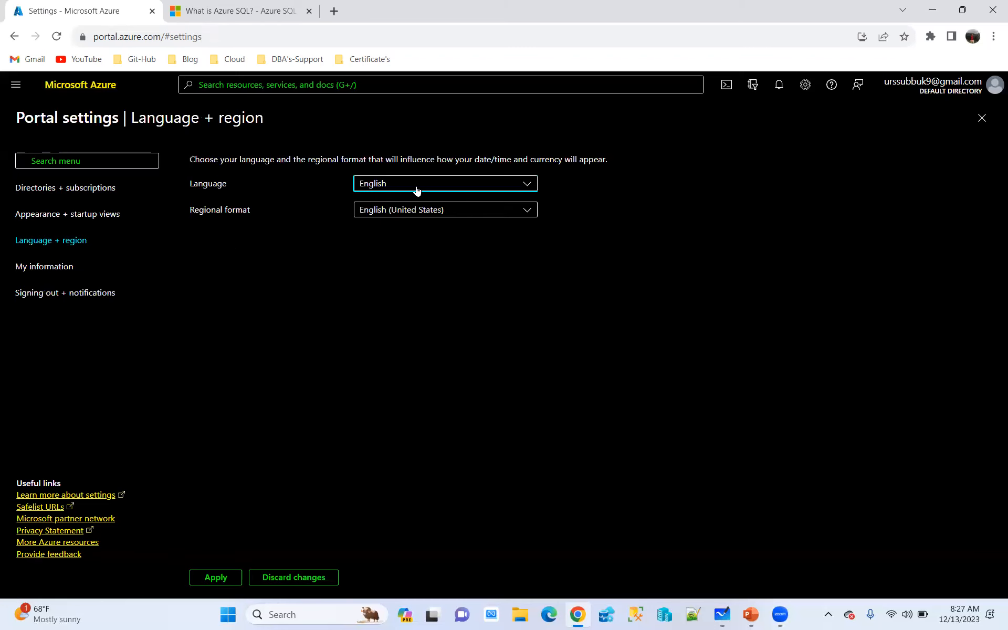
pyautogui.click(83, 216)
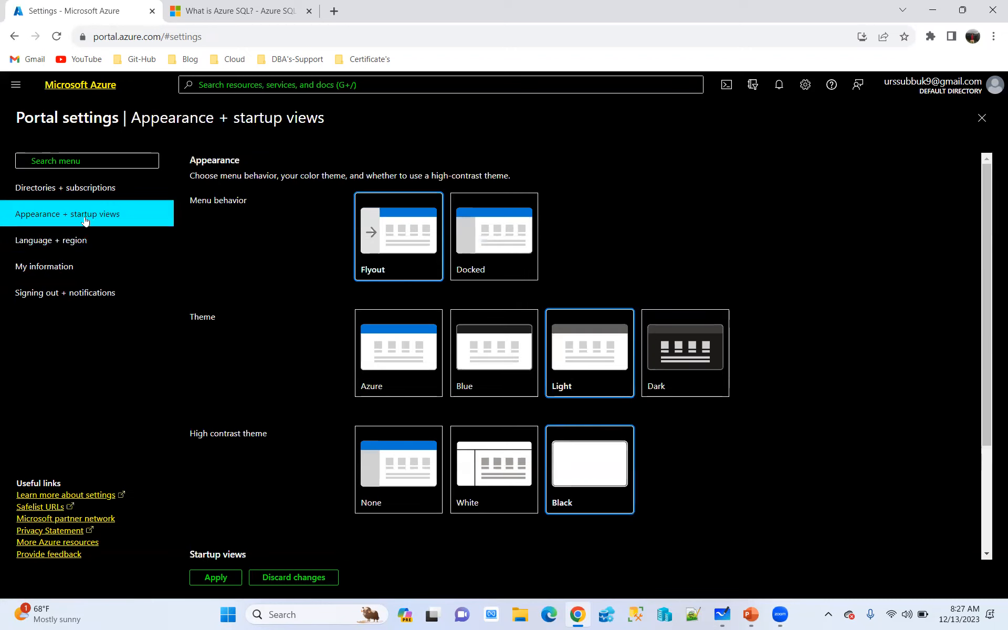
pyautogui.click(49, 266)
pyautogui.click(52, 240)
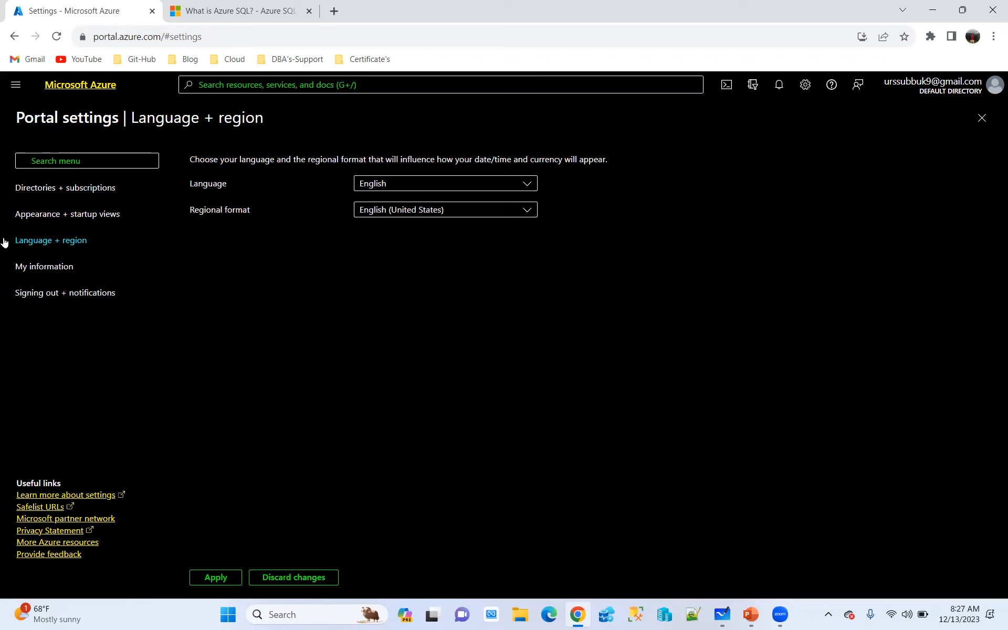
pyautogui.click(56, 265)
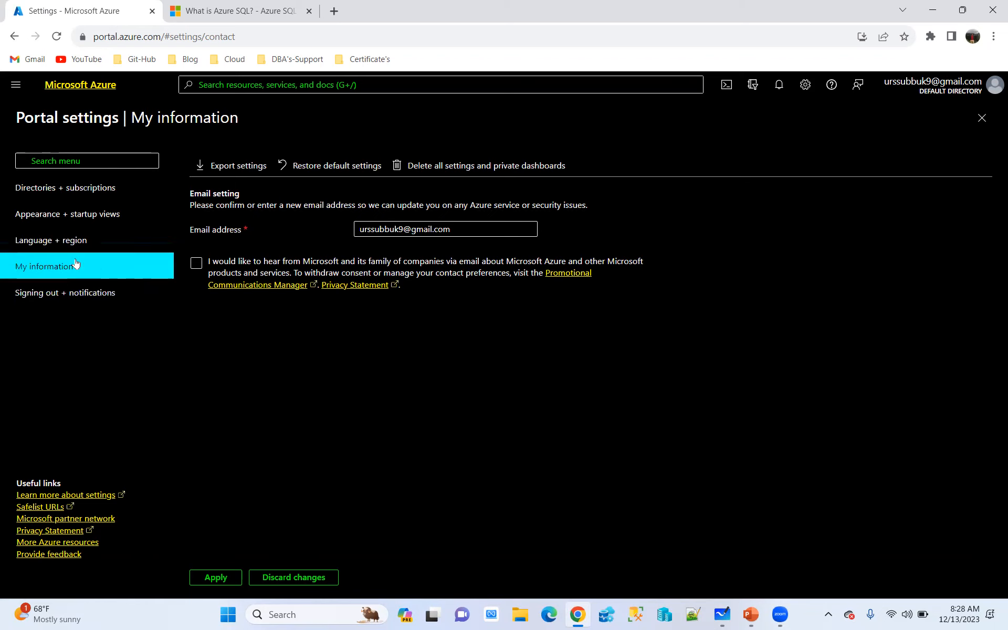
# Reopen the Appearance + startup views settings and apply the Azure theme
pyautogui.click(802, 92)
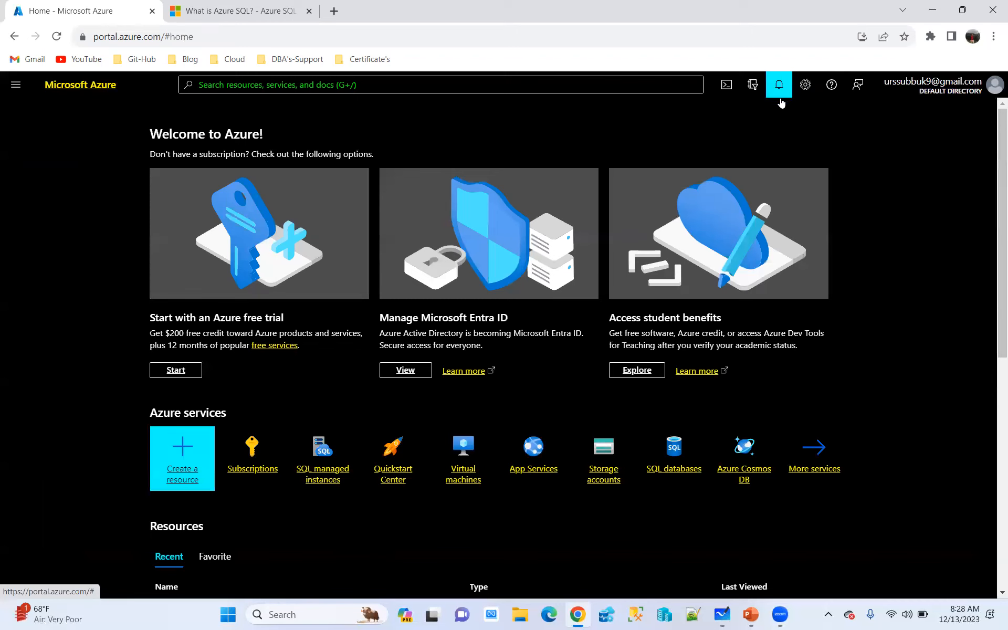
pyautogui.click(805, 84)
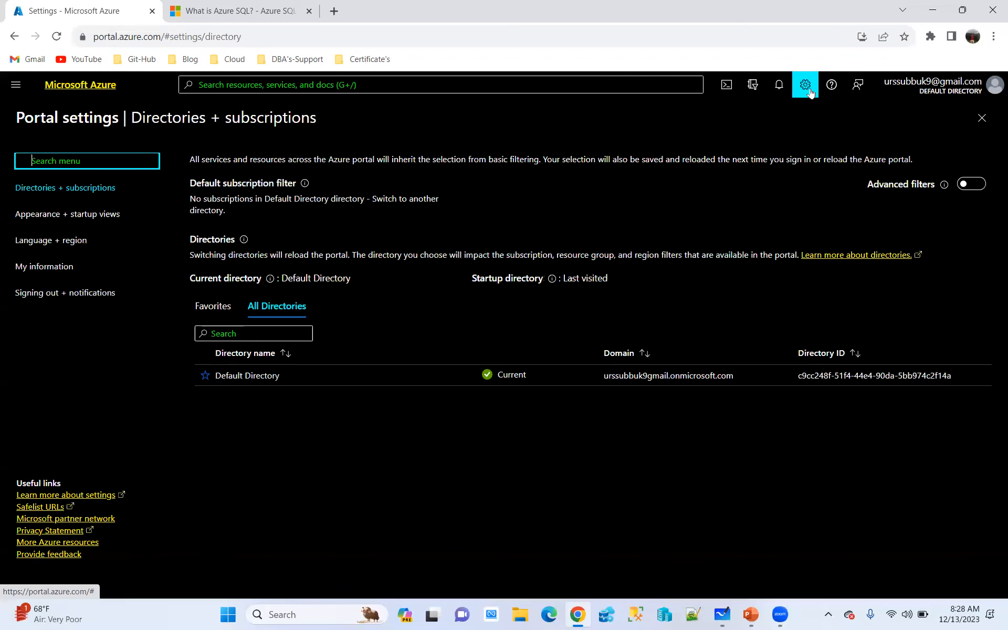
pyautogui.click(68, 218)
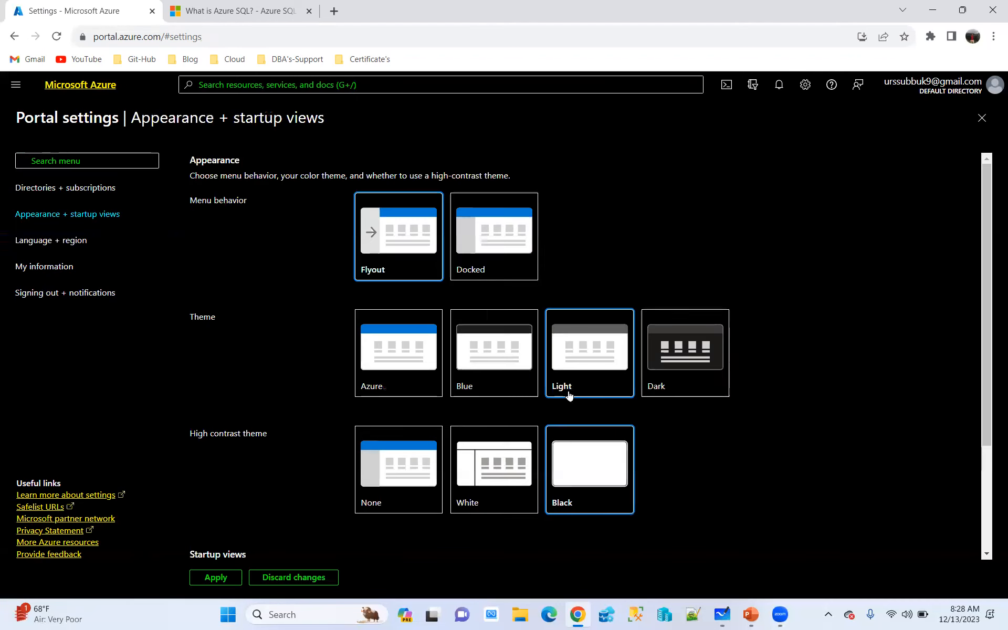
pyautogui.click(360, 345)
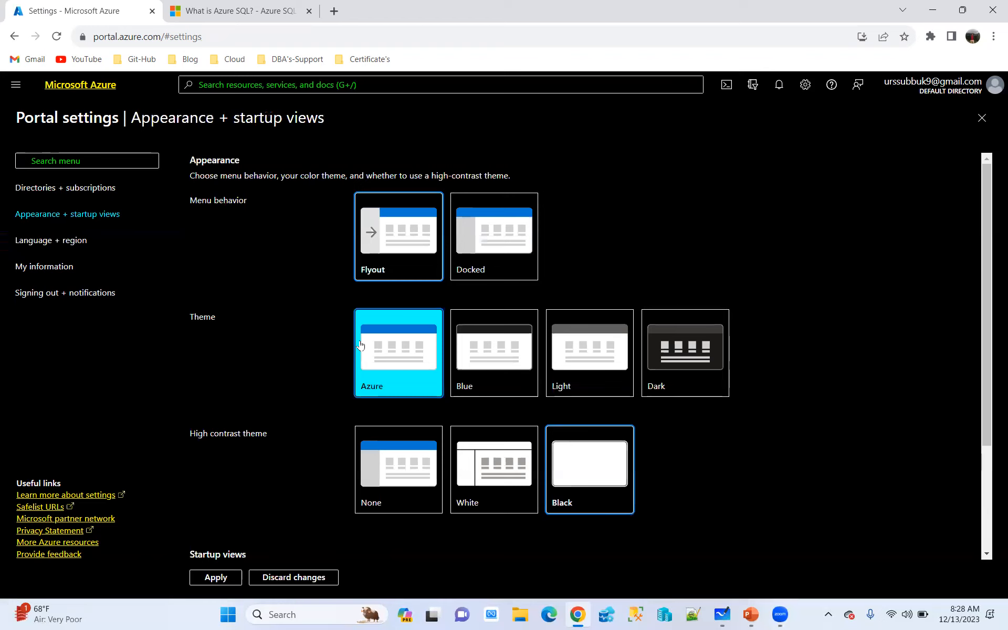
pyautogui.click(214, 581)
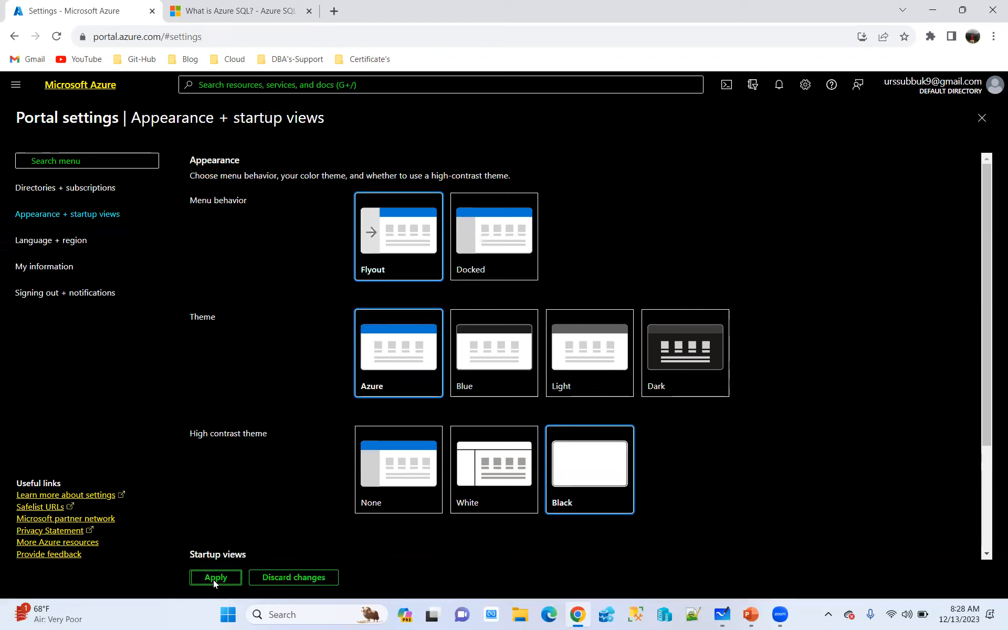
# Apply the Blue theme, reload the portal and return to the Appearance + startup views settings
pyautogui.click(519, 365)
pyautogui.click(231, 578)
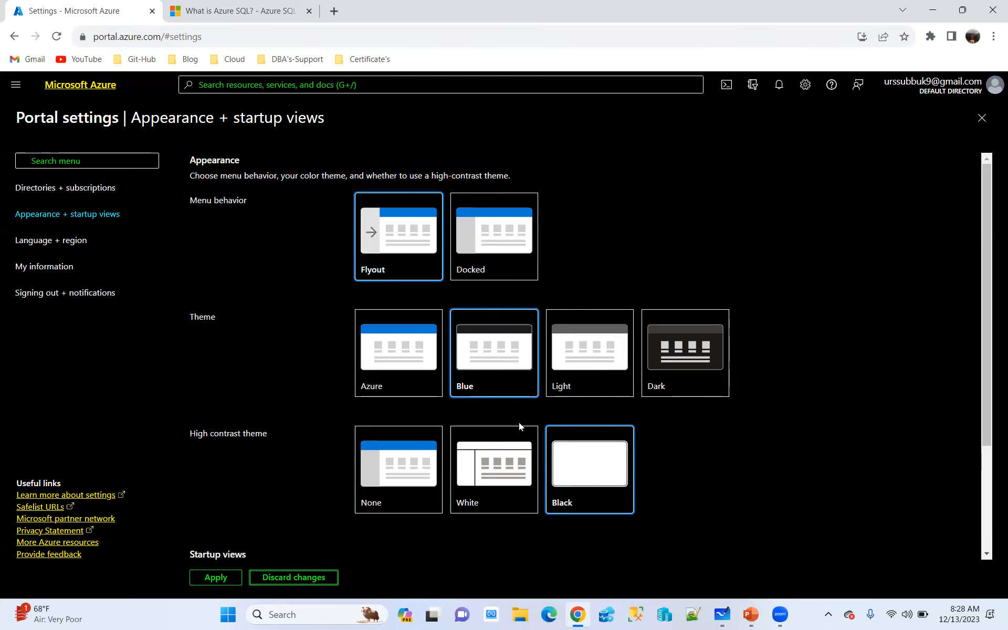
pyautogui.click(56, 37)
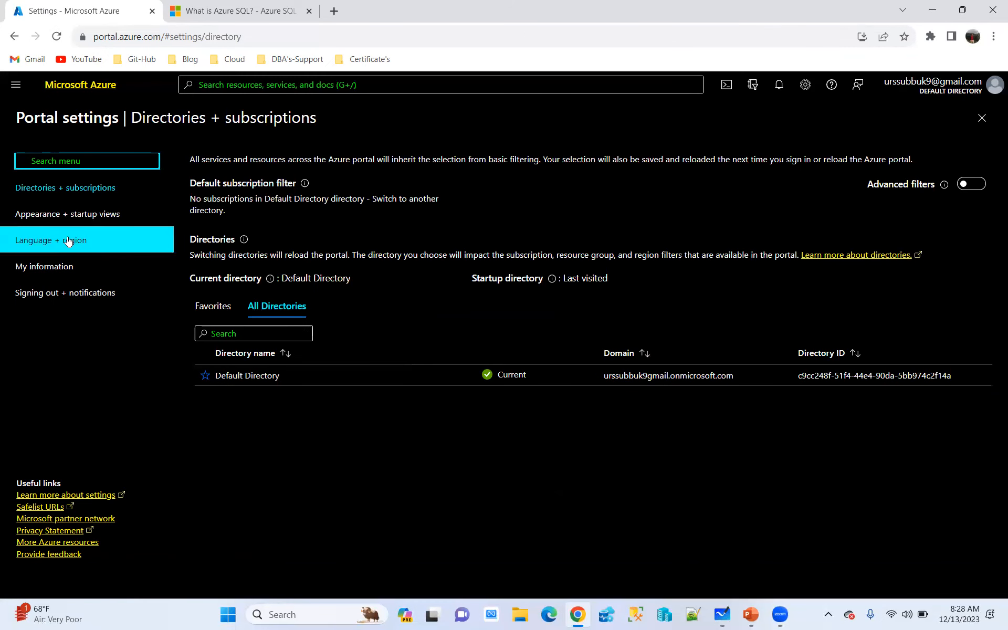
pyautogui.click(87, 222)
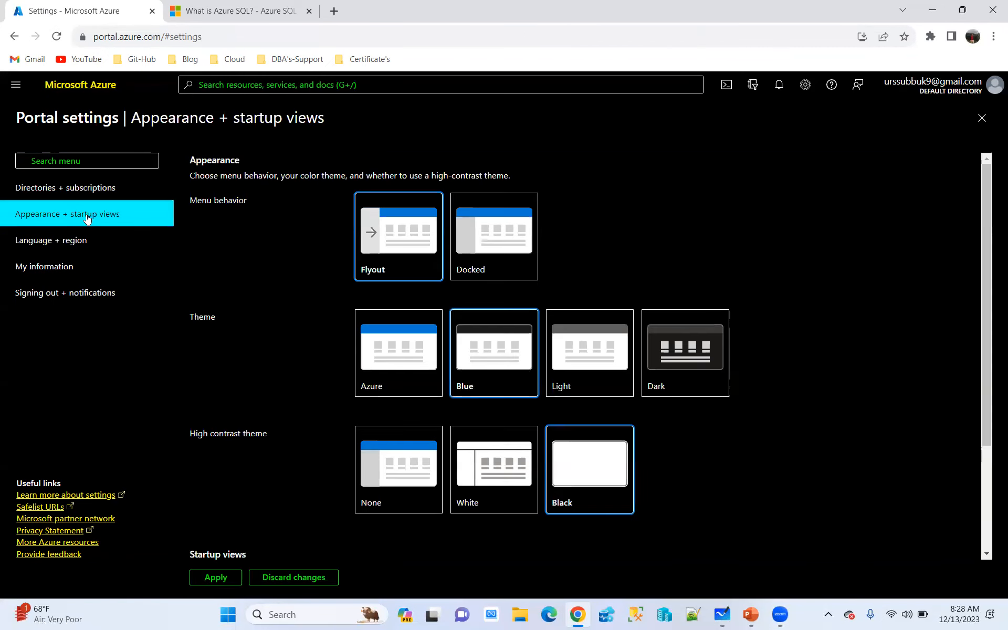
# Apply the Azure theme, and set the high contrast theme to None and apply it
pyautogui.click(436, 346)
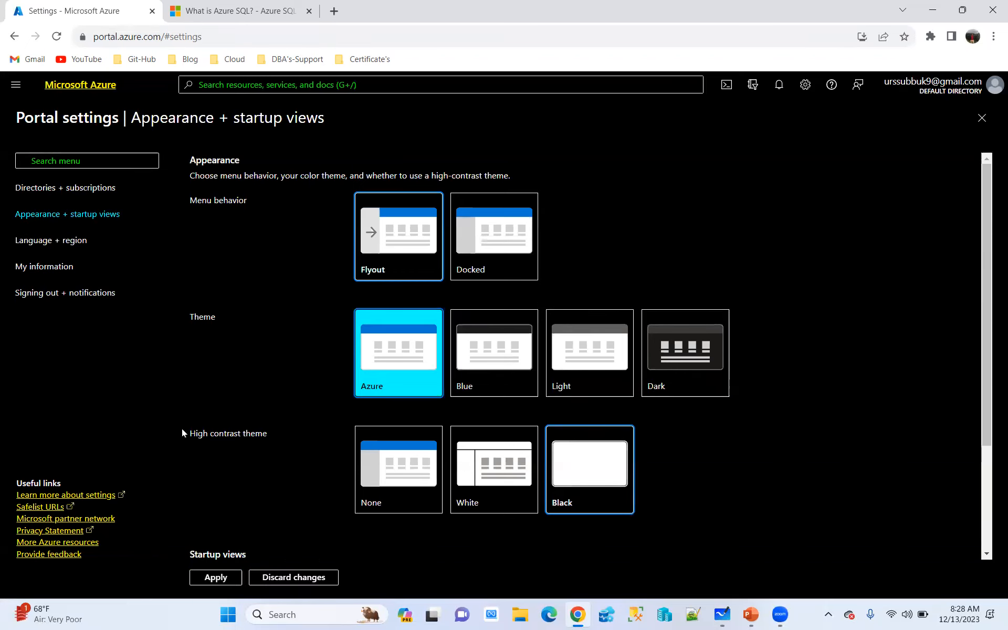
pyautogui.click(221, 577)
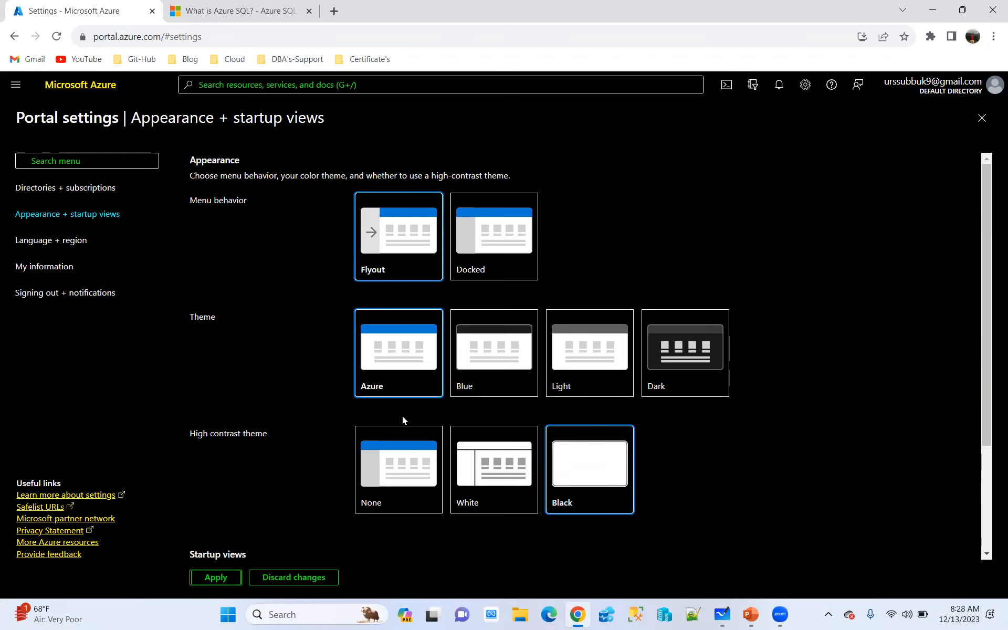
pyautogui.click(402, 436)
pyautogui.click(239, 577)
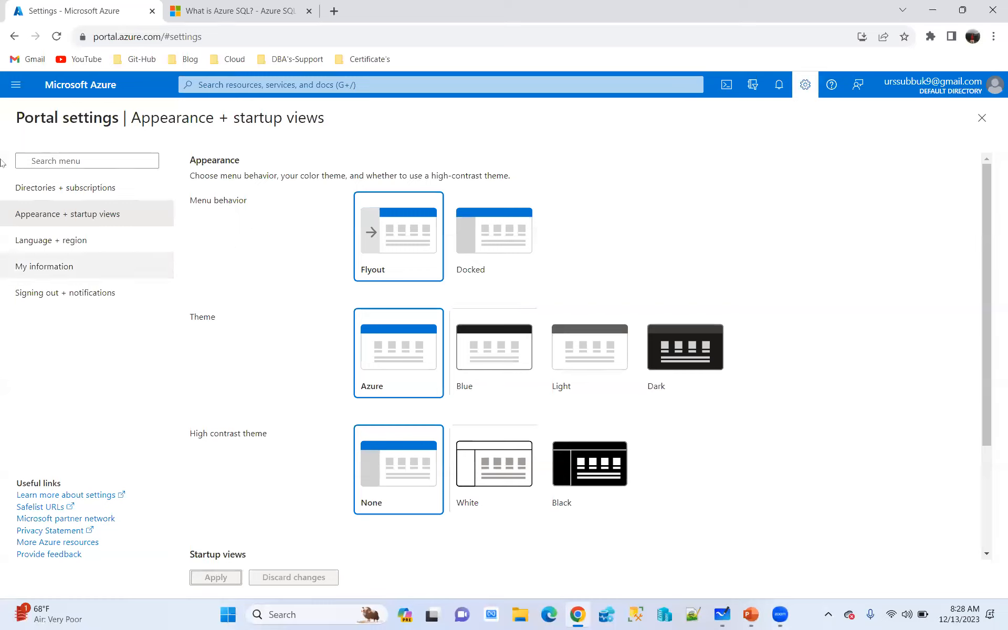
# Go to the portal home page, view the account's directory switching page and return home
pyautogui.click(104, 86)
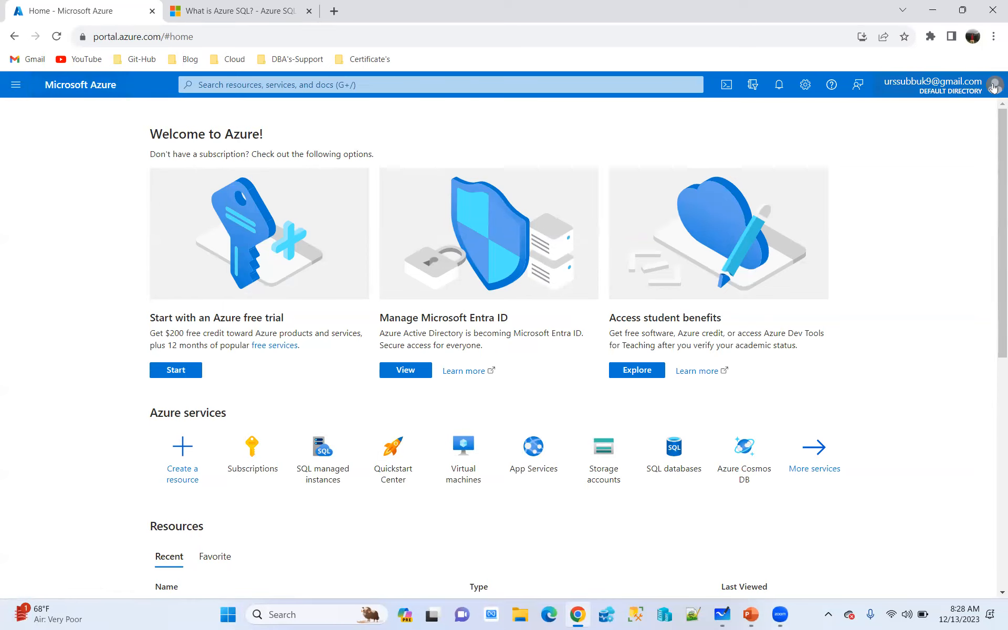
pyautogui.click(993, 85)
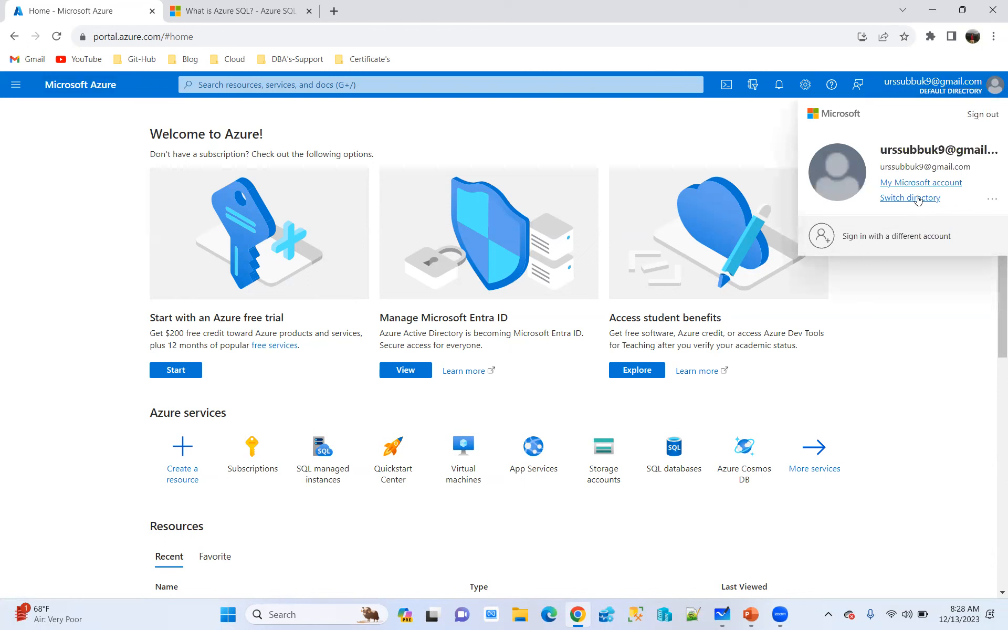
pyautogui.click(916, 199)
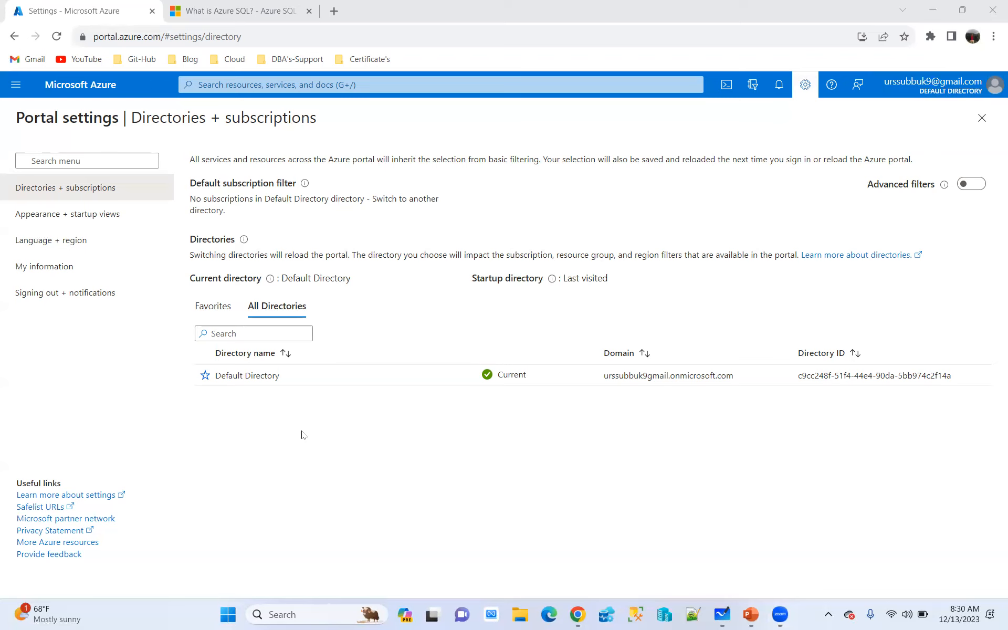
pyautogui.click(72, 92)
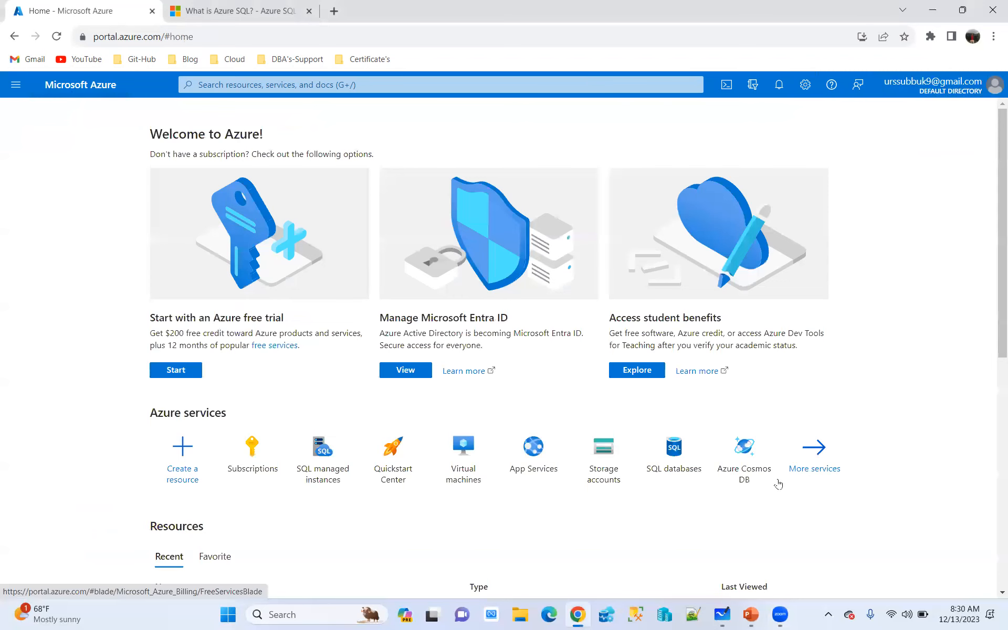
# Switch to the AzureSQLDBA- Telugu.pptx presentation in PowerPoint and start the slide show from the Azure Subscription Overview slide
pyautogui.moveTo(751, 613)
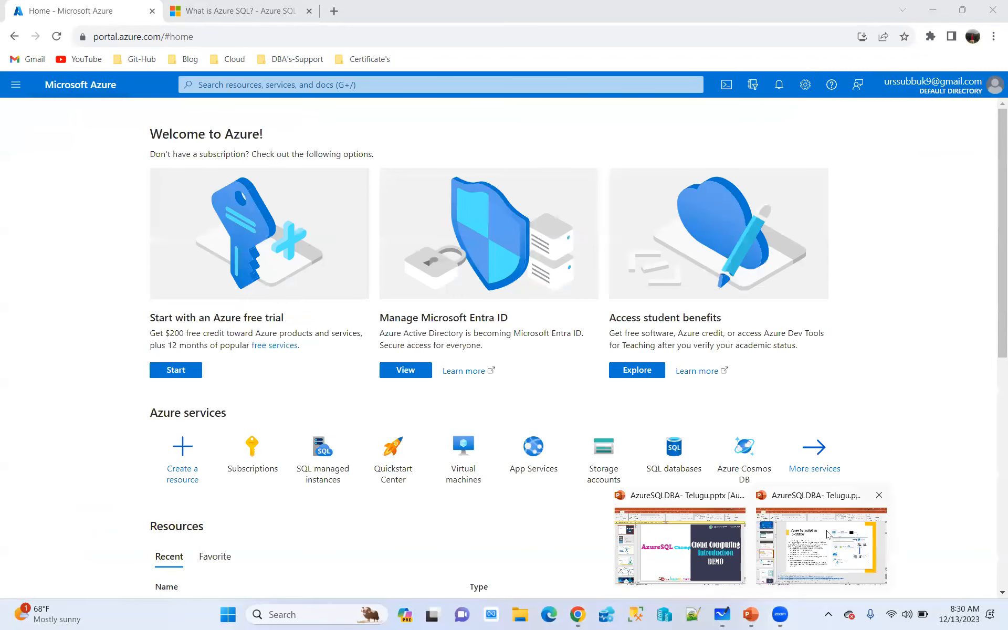
pyautogui.click(827, 534)
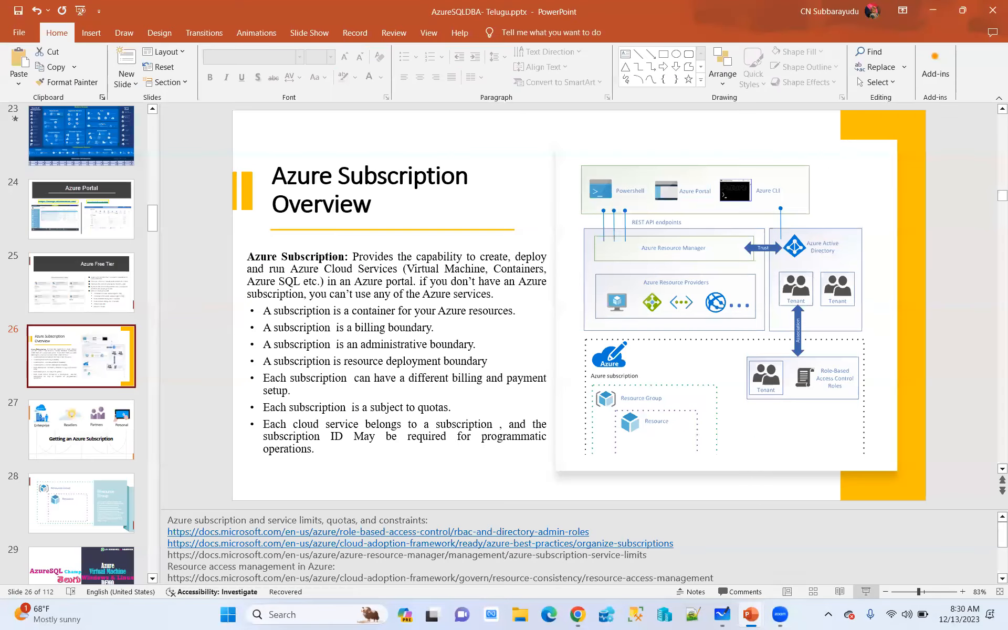
pyautogui.hotkey('shift', 'F5')
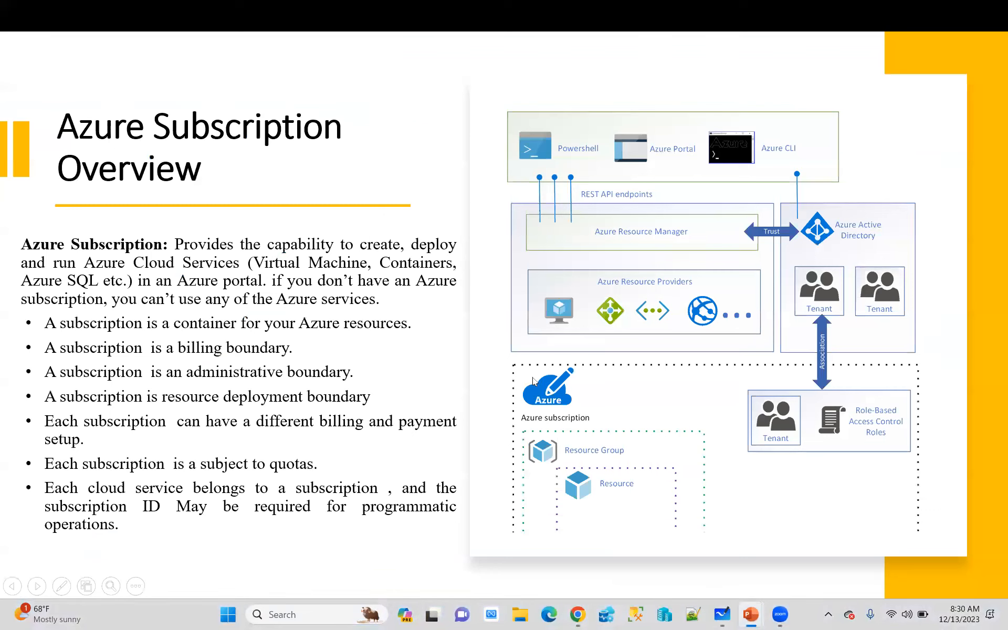
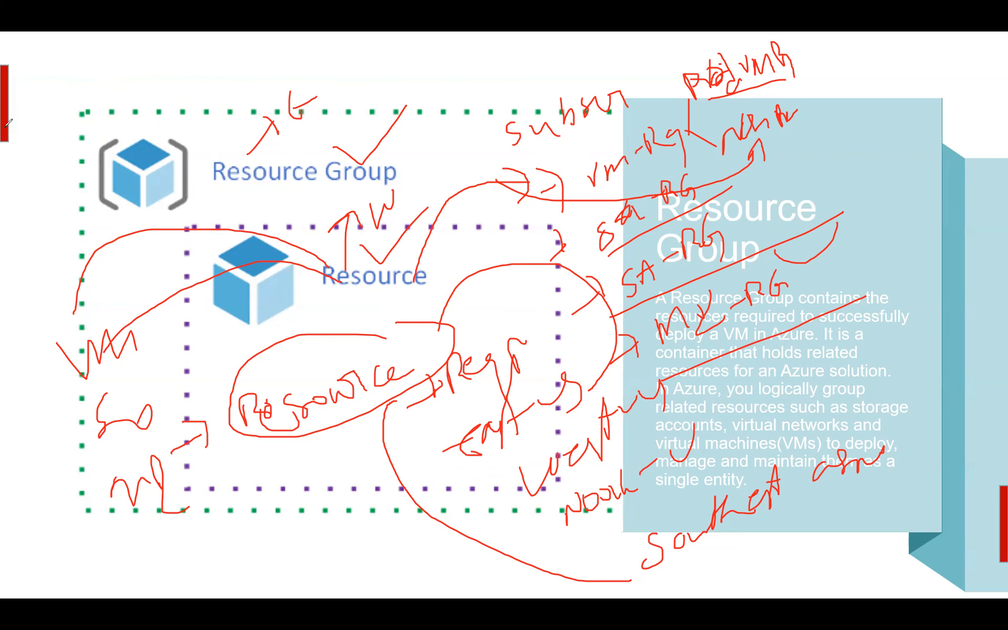
# End the slide show on the Resource Group slide and switch to the Azure portal's Subscriptions page in Chrome
pyautogui.press('Escape')
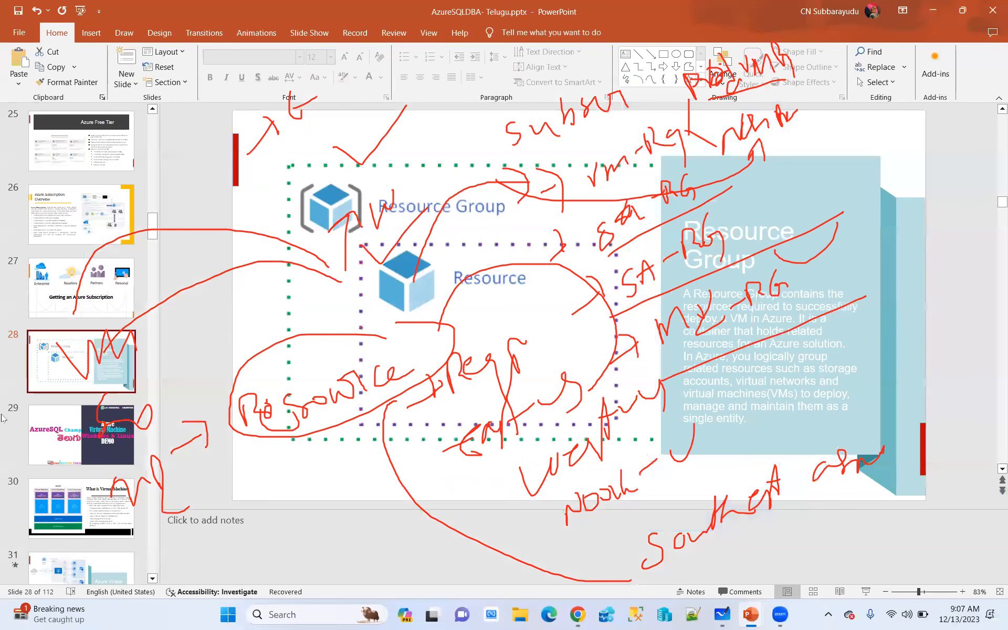
pyautogui.click(75, 389)
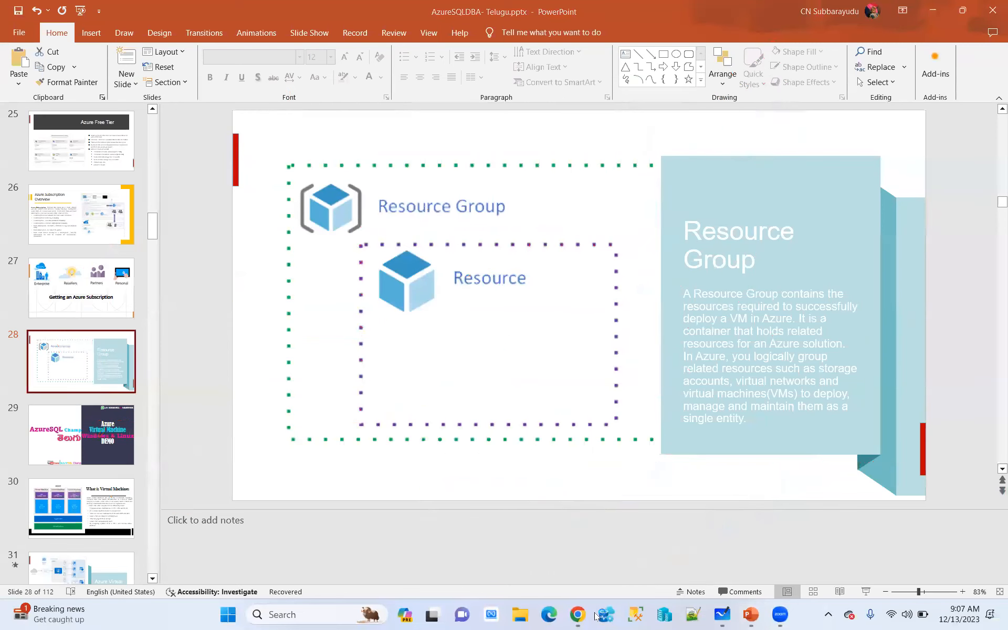
pyautogui.click(577, 614)
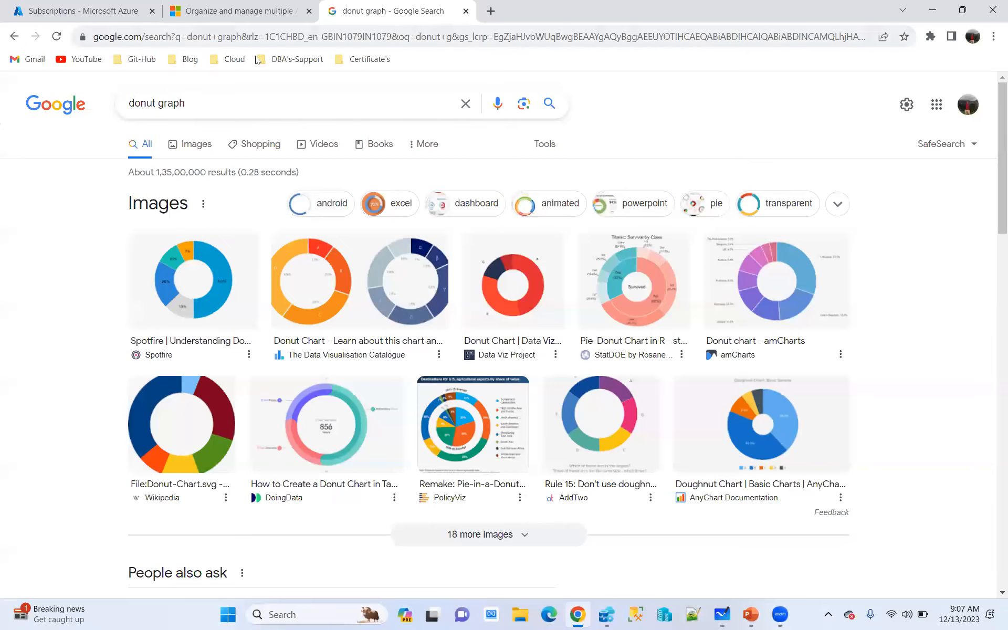
pyautogui.hotkey('ctrl', '1')
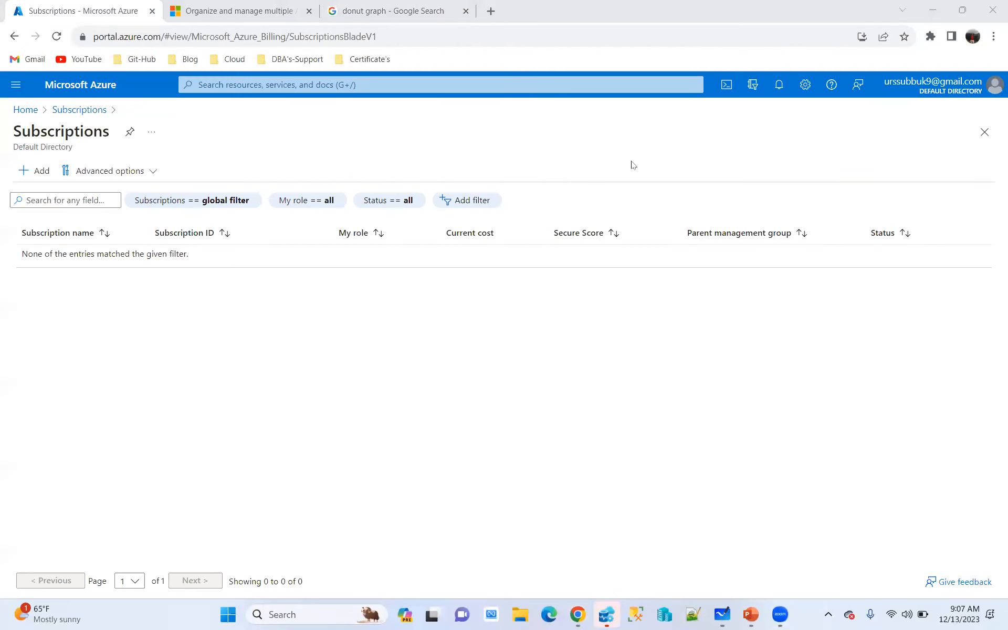
# Choose to sign in to Azure with a different account, enter that account's e-mail address and continue to the password page
pyautogui.click(994, 86)
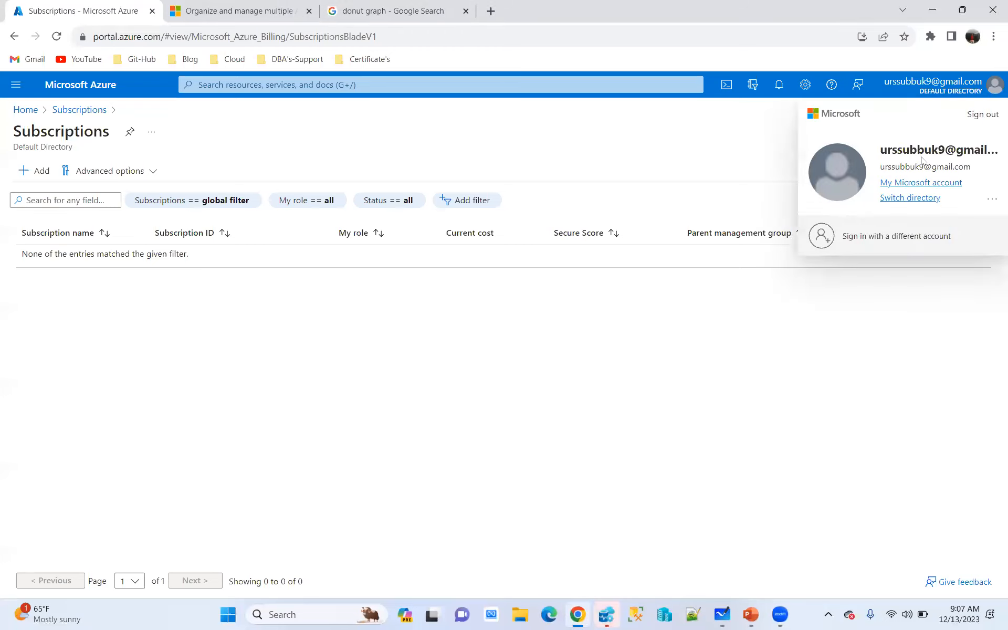
pyautogui.click(899, 236)
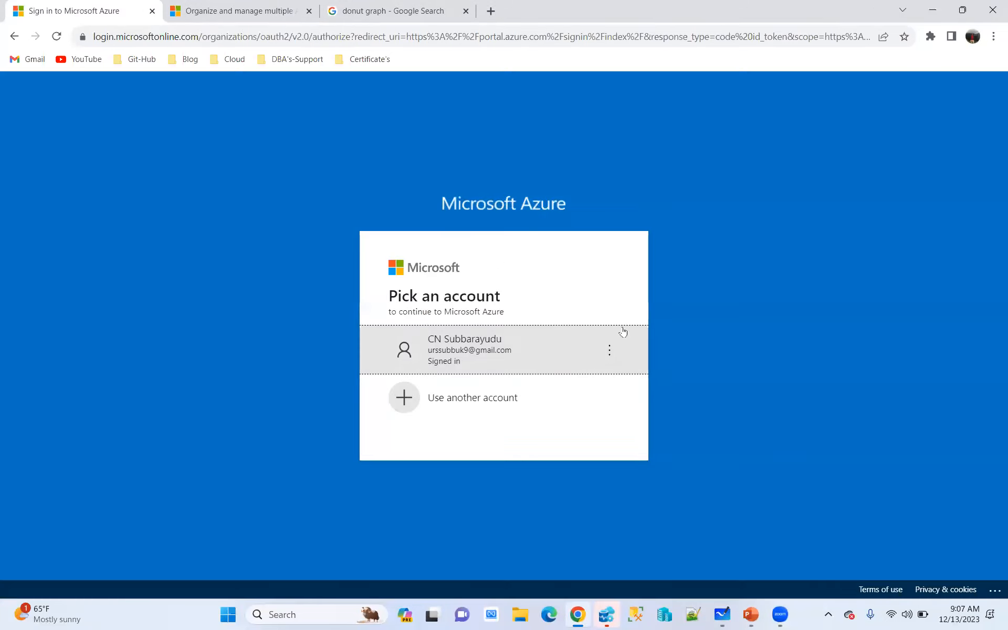
pyautogui.click(456, 403)
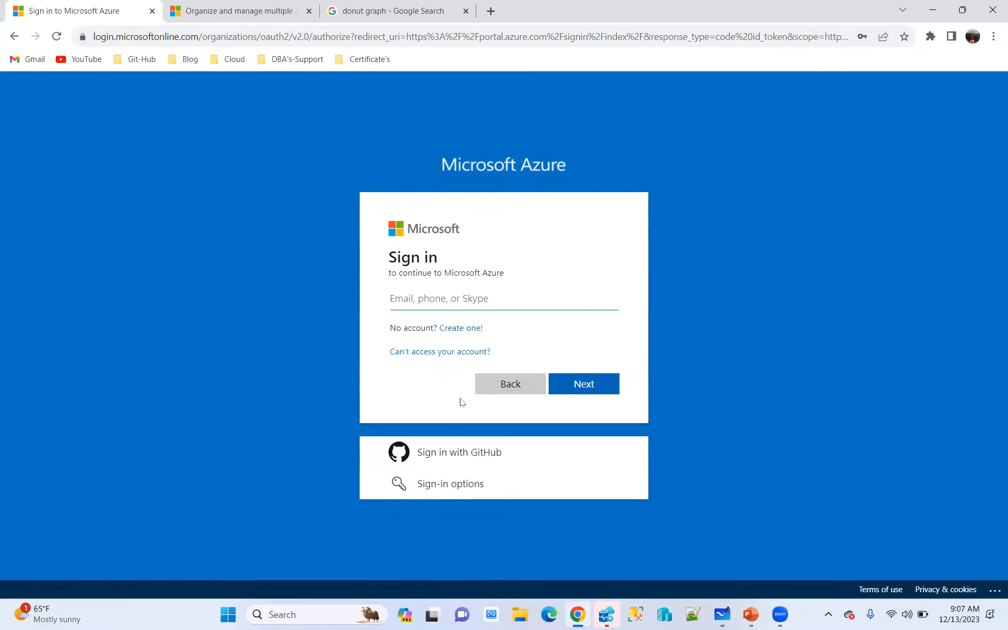
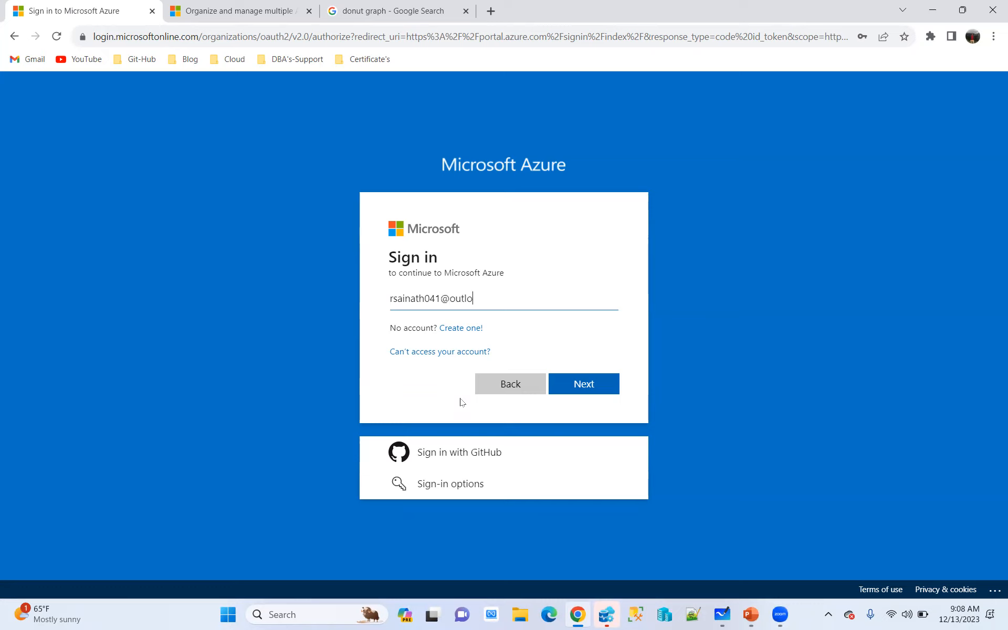
pyautogui.click(589, 380)
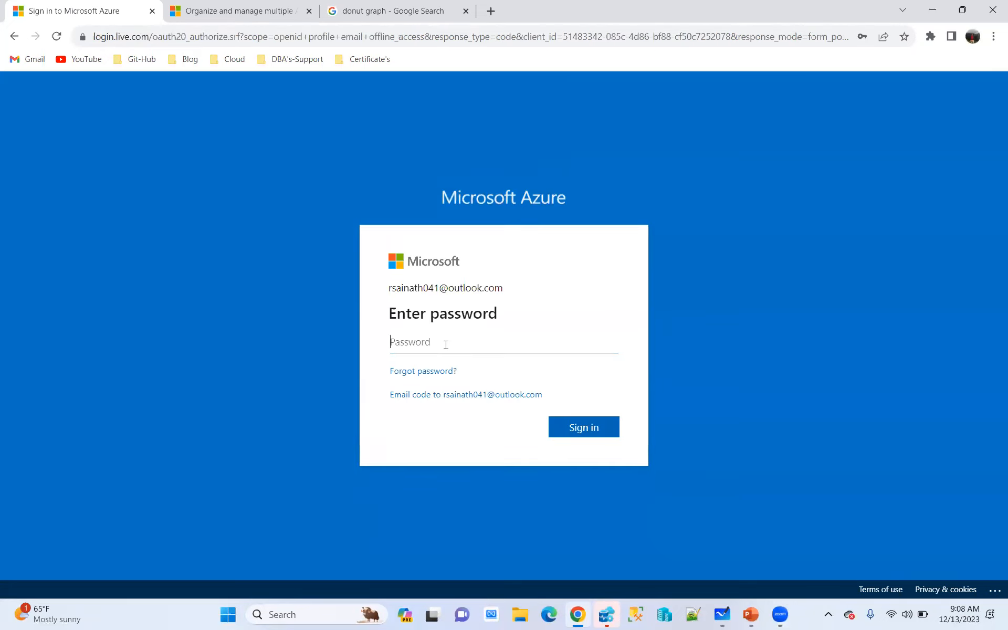
# Enter the account password, sign in, and agree to stay signed in with "Don't show this again" enabled
pyautogui.write('•••••••••••••')
pyautogui.click(592, 430)
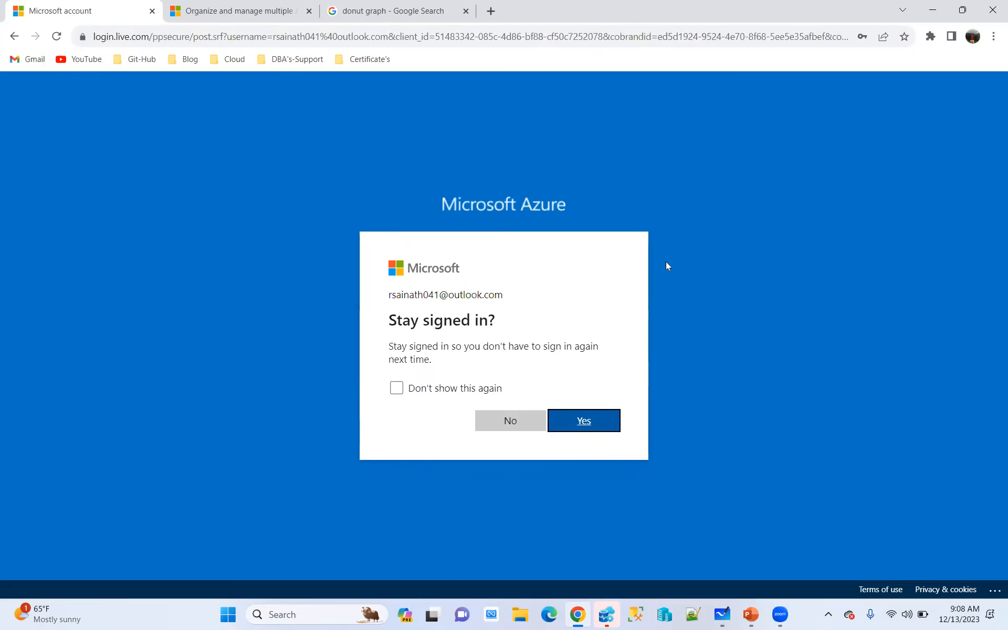
pyautogui.click(396, 388)
pyautogui.click(603, 422)
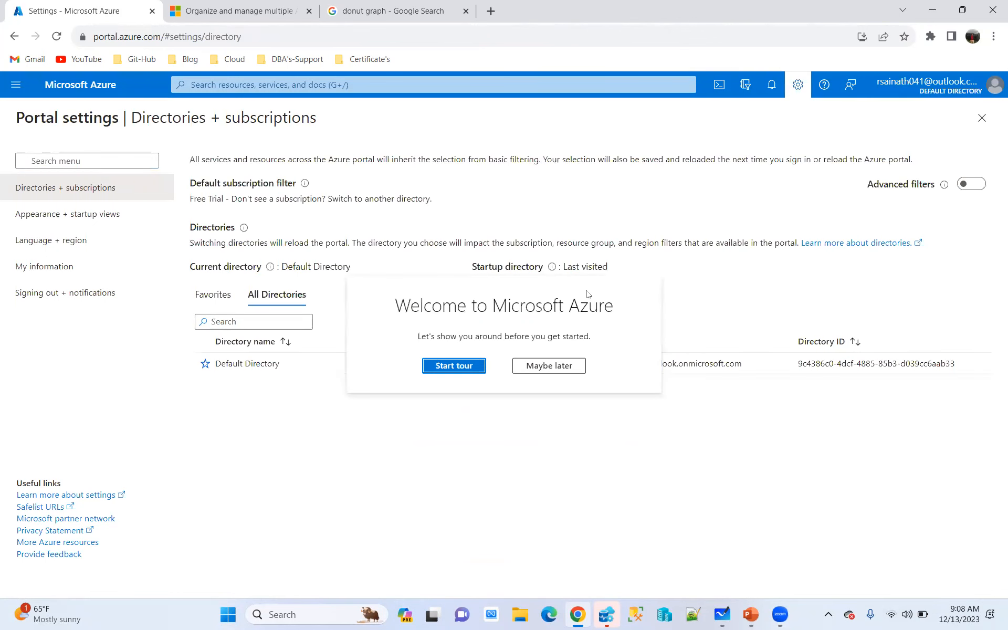
# Start the Welcome to Microsoft Azure tour and go through all 10 of its cards to the end
pyautogui.click(445, 366)
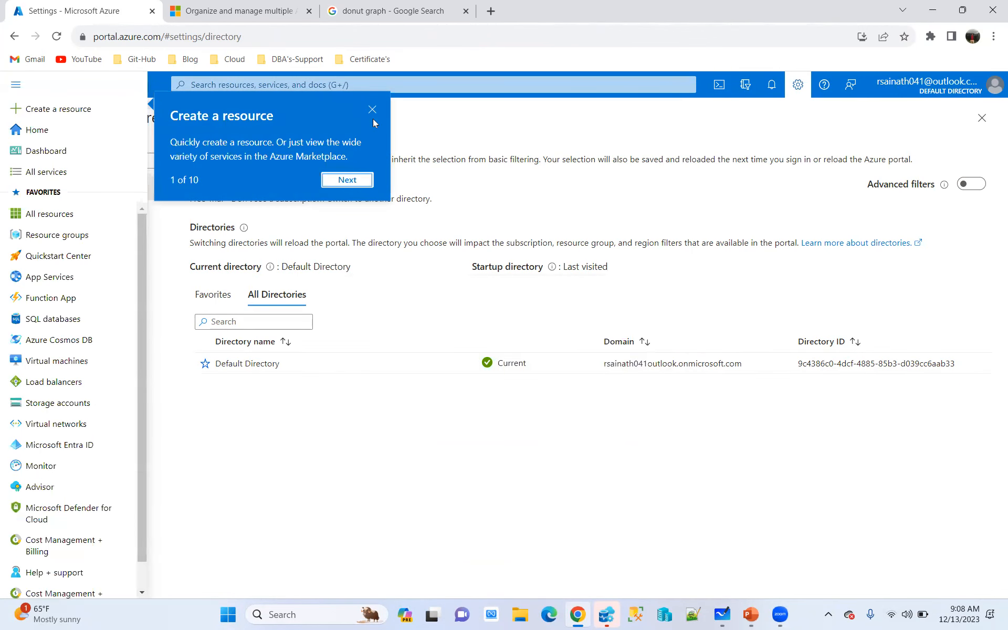
pyautogui.click(347, 180)
pyautogui.click(349, 219)
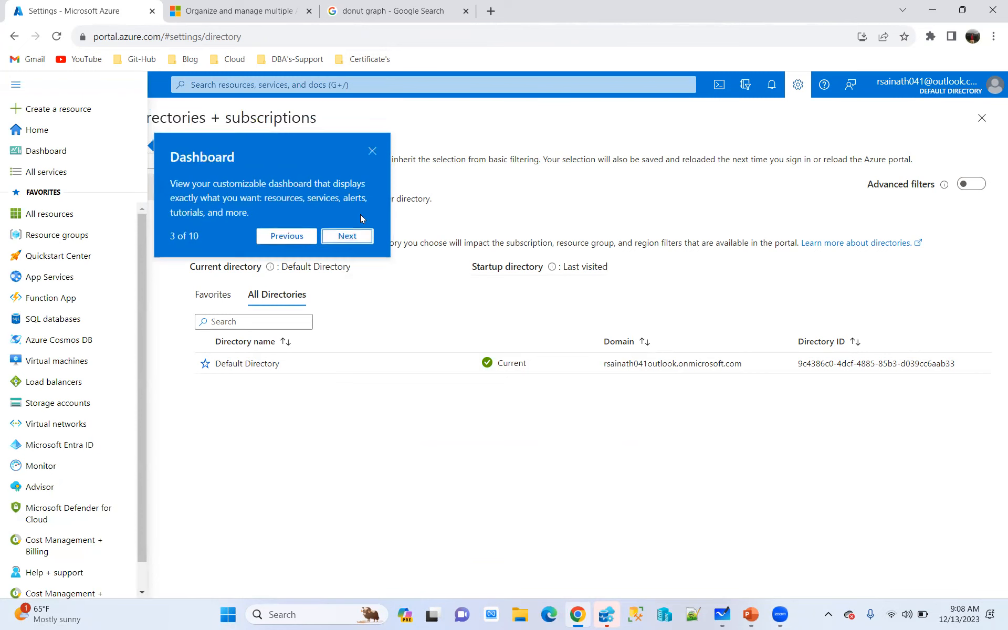
pyautogui.click(349, 235)
pyautogui.click(334, 231)
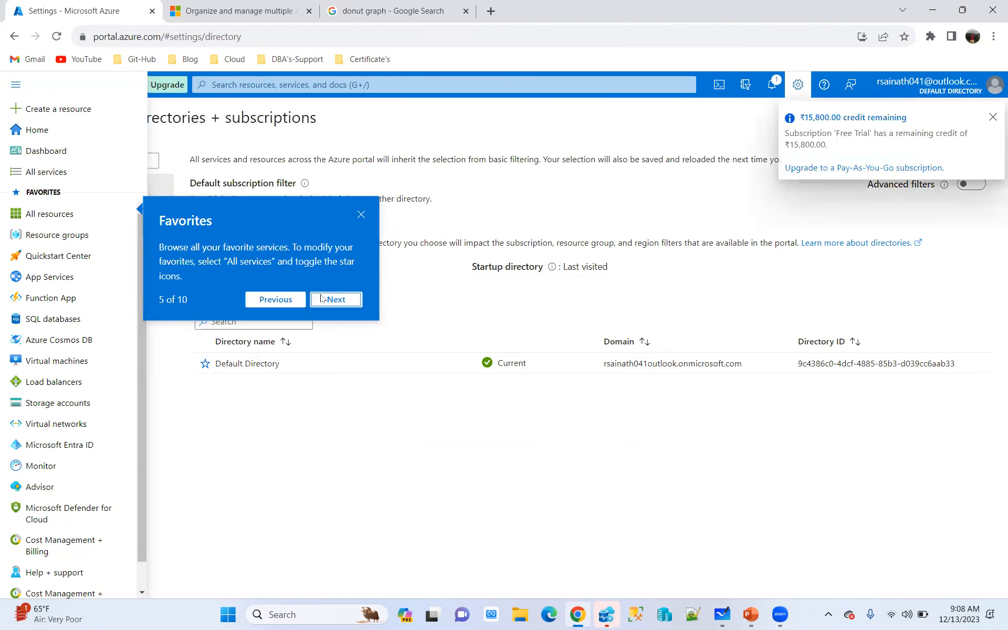
pyautogui.click(336, 298)
pyautogui.click(347, 180)
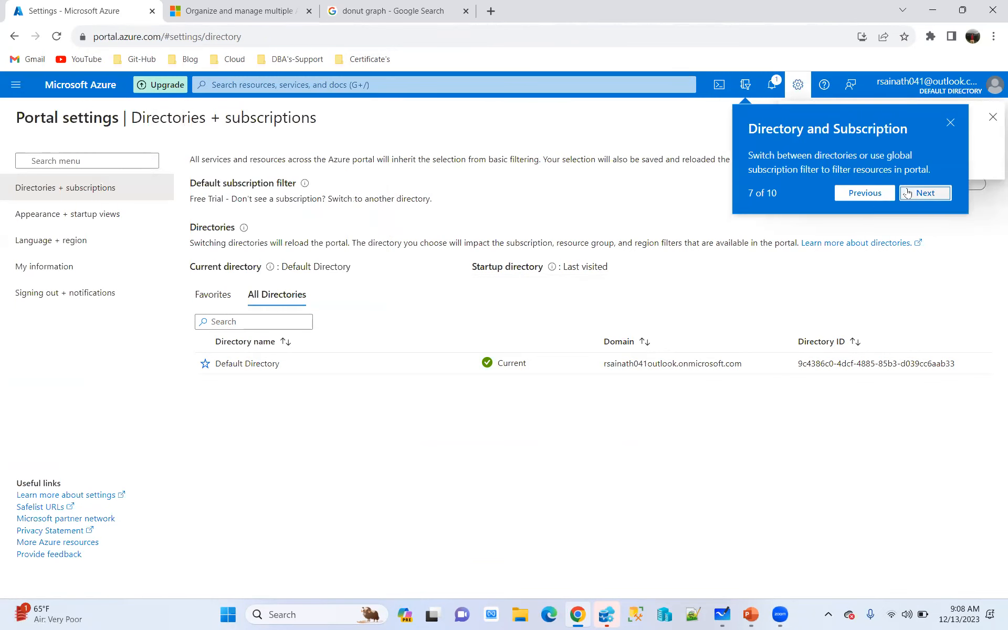
pyautogui.click(911, 194)
pyautogui.click(929, 181)
pyautogui.click(956, 180)
pyautogui.click(963, 193)
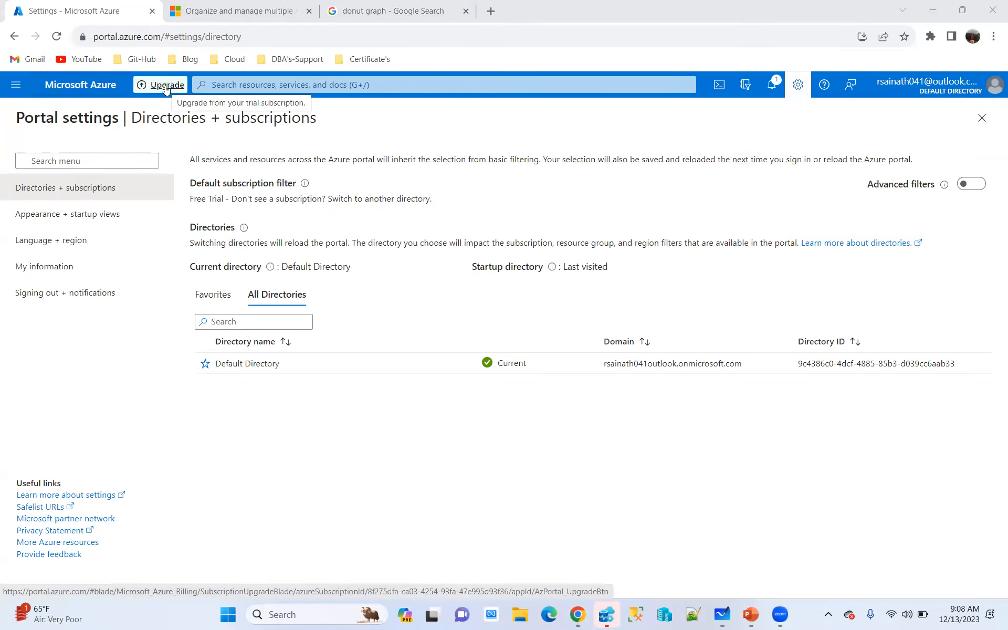
# Open the Free Trial subscription's overview from the portal home page, collapse the subscriptions list and highlight the subscription ID
pyautogui.click(83, 85)
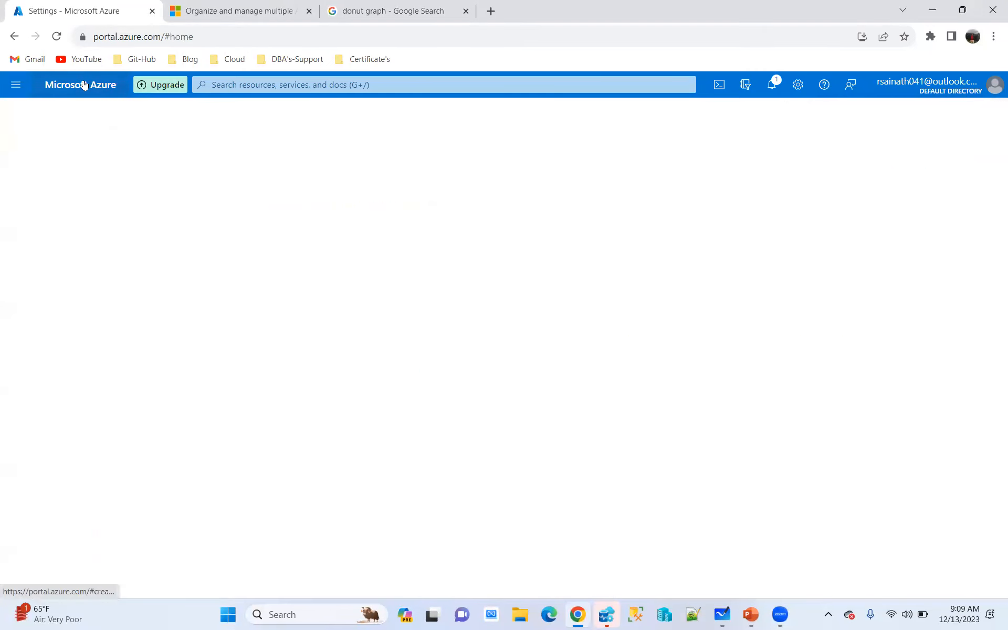
pyautogui.click(193, 501)
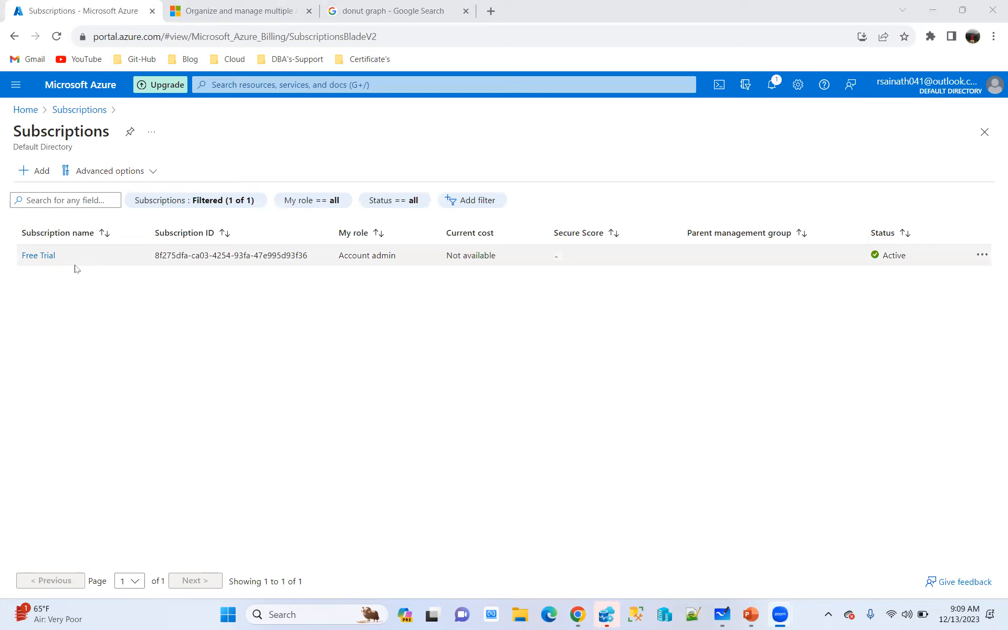
pyautogui.click(38, 255)
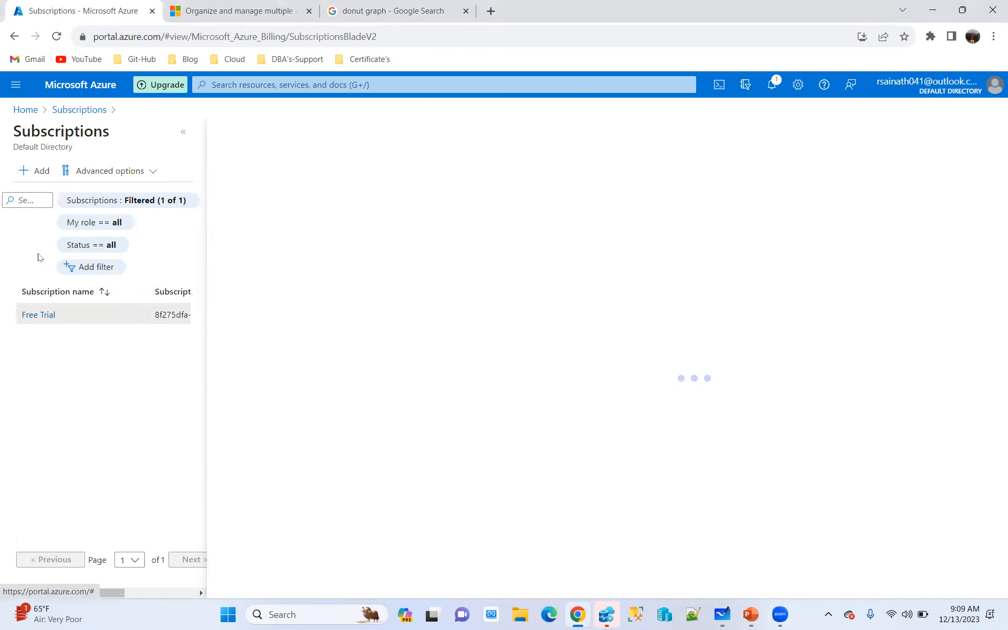
pyautogui.click(183, 132)
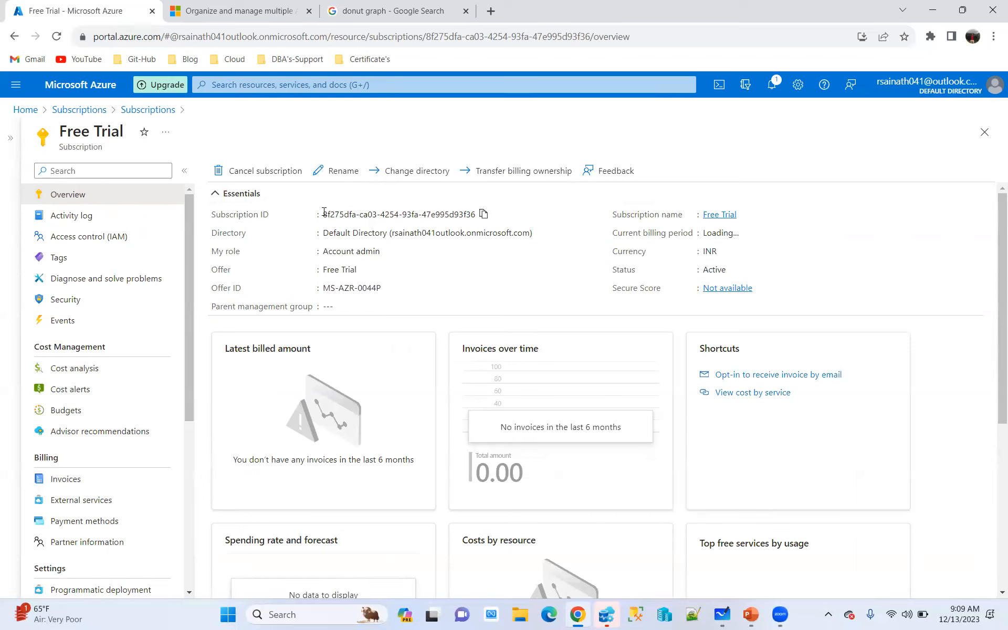
pyautogui.moveTo(323, 213); pyautogui.dragTo(477, 215)
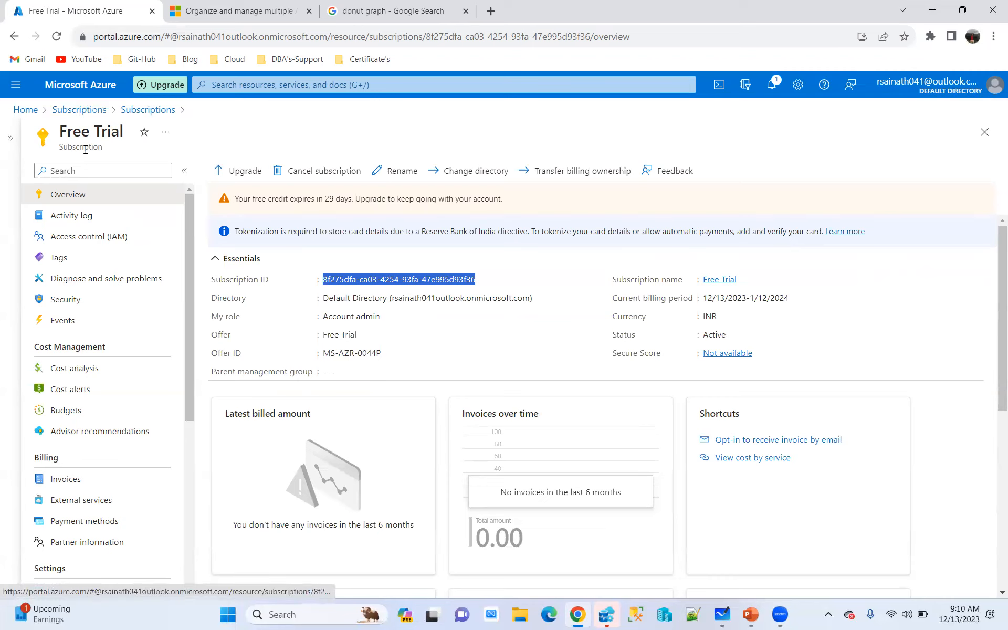
# View the subscription's Activity log, Access control (IAM), Tags, Diagnose and solve problems, Security, Events and Cost analysis pages
pyautogui.click(74, 216)
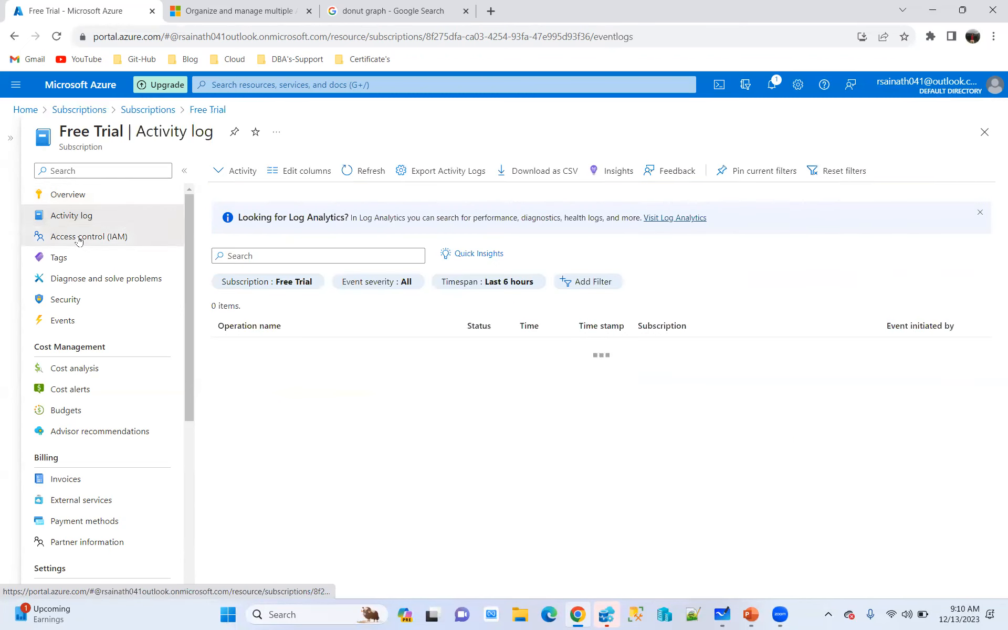
pyautogui.click(56, 235)
pyautogui.click(52, 258)
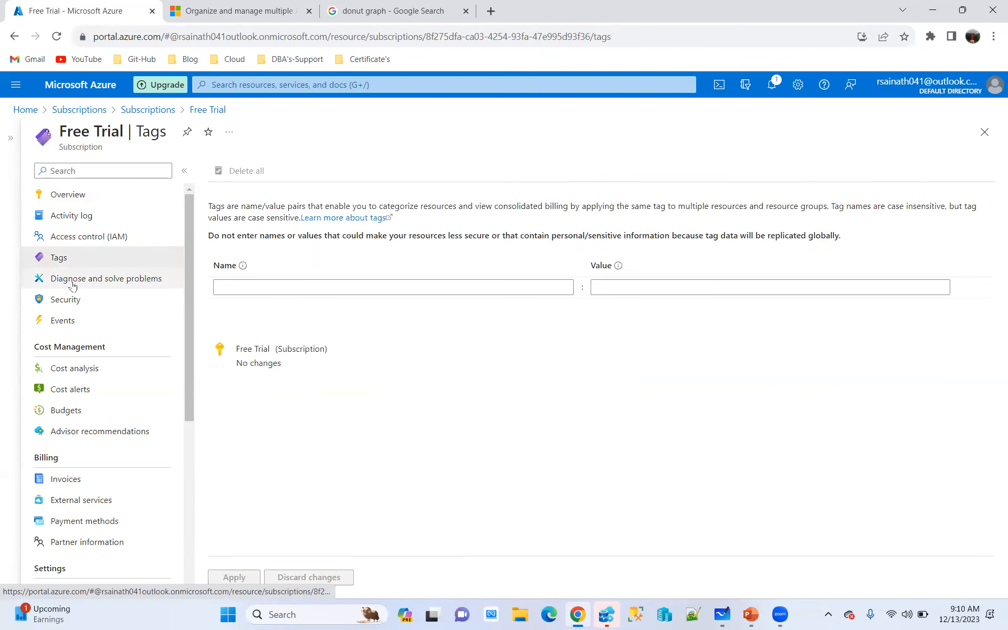
pyautogui.click(108, 285)
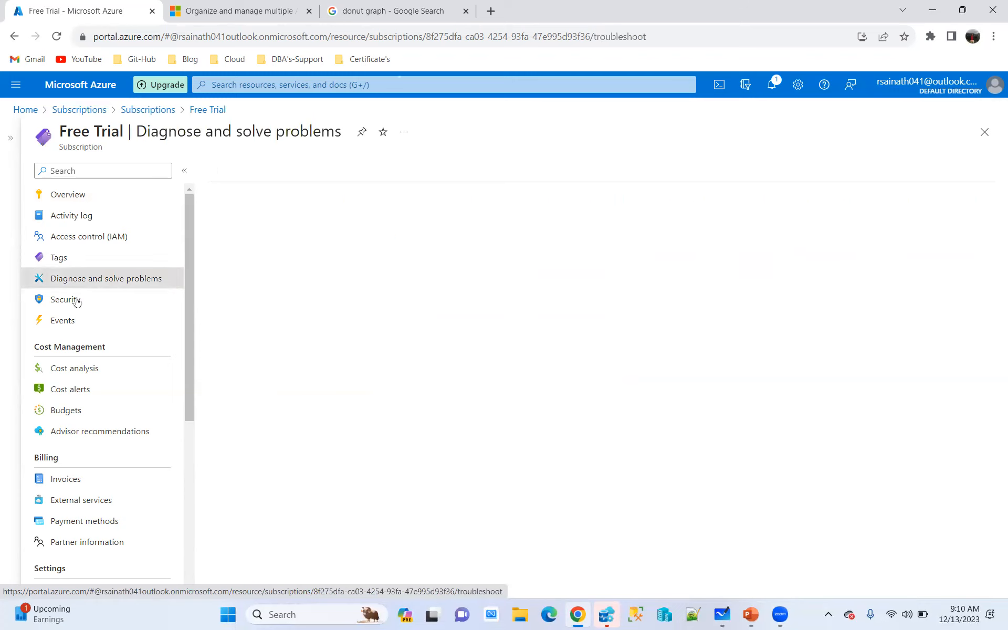
pyautogui.click(74, 300)
pyautogui.click(70, 322)
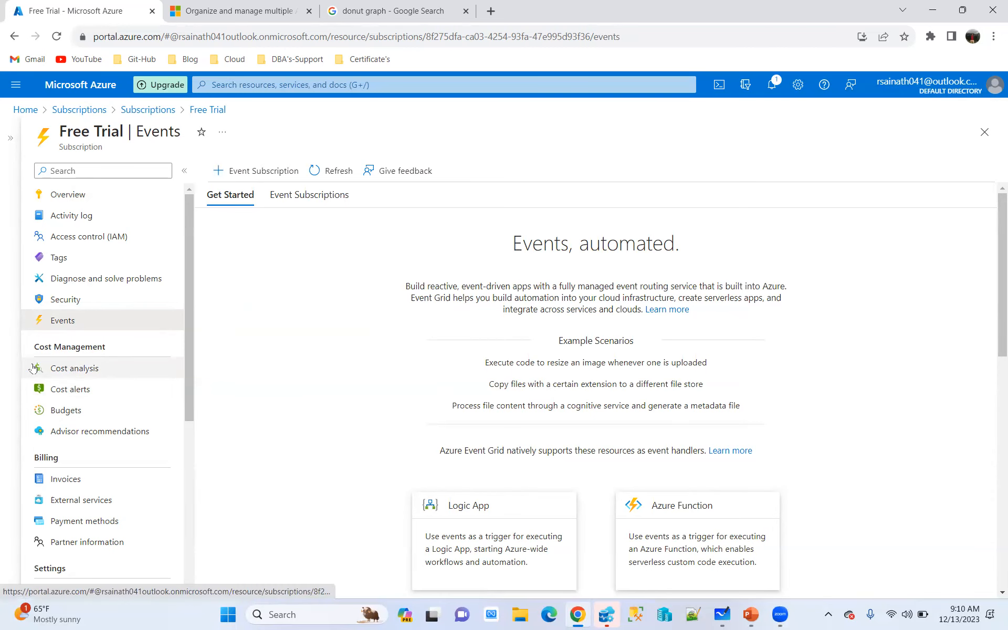
pyautogui.click(86, 369)
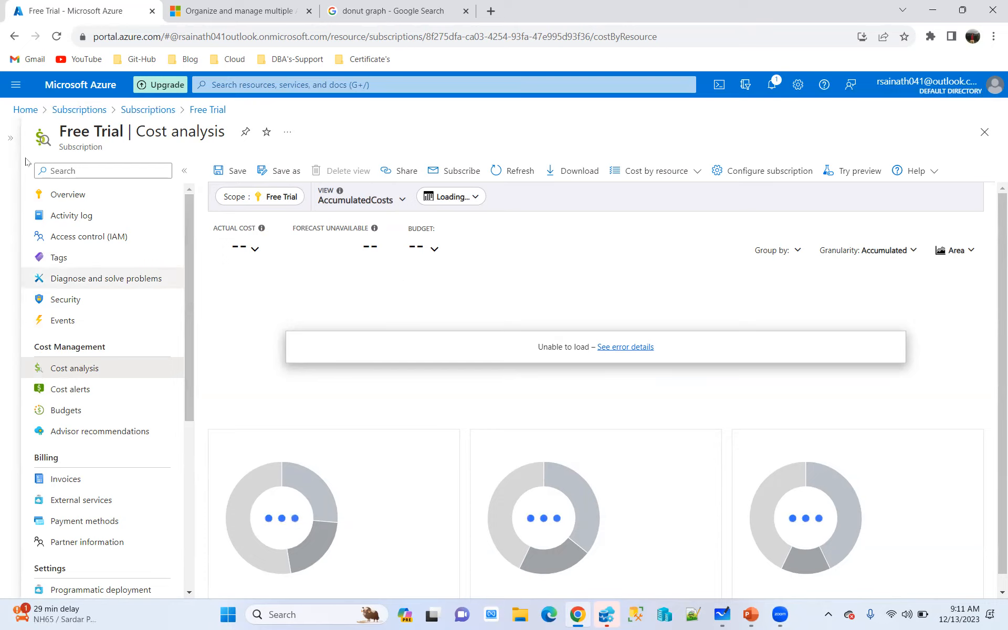
# Return to the portal home page and open Resource groups, both from there and by searching the portal for "res"
pyautogui.click(19, 111)
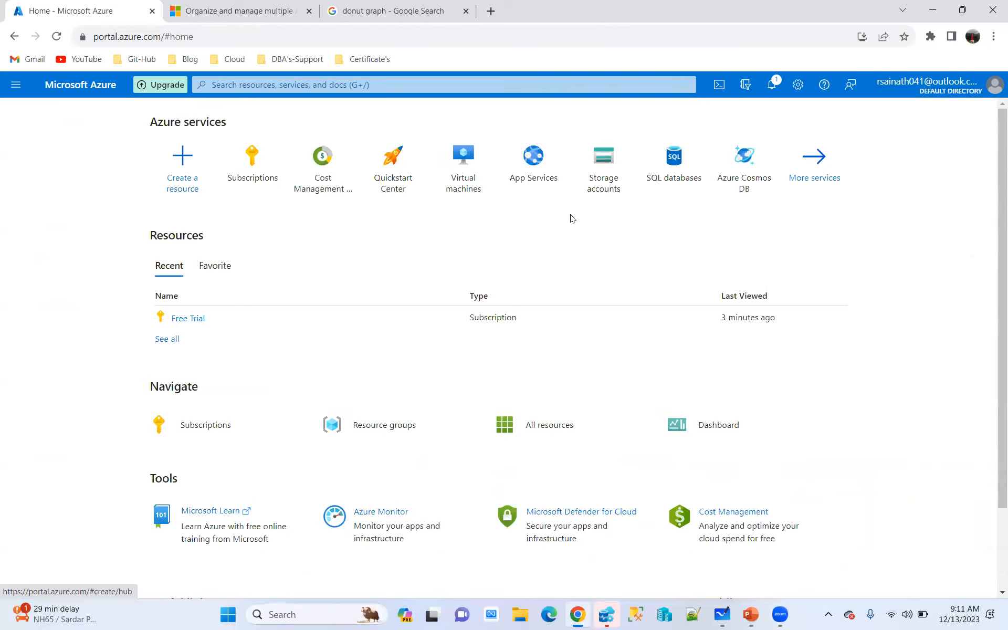
pyautogui.click(378, 425)
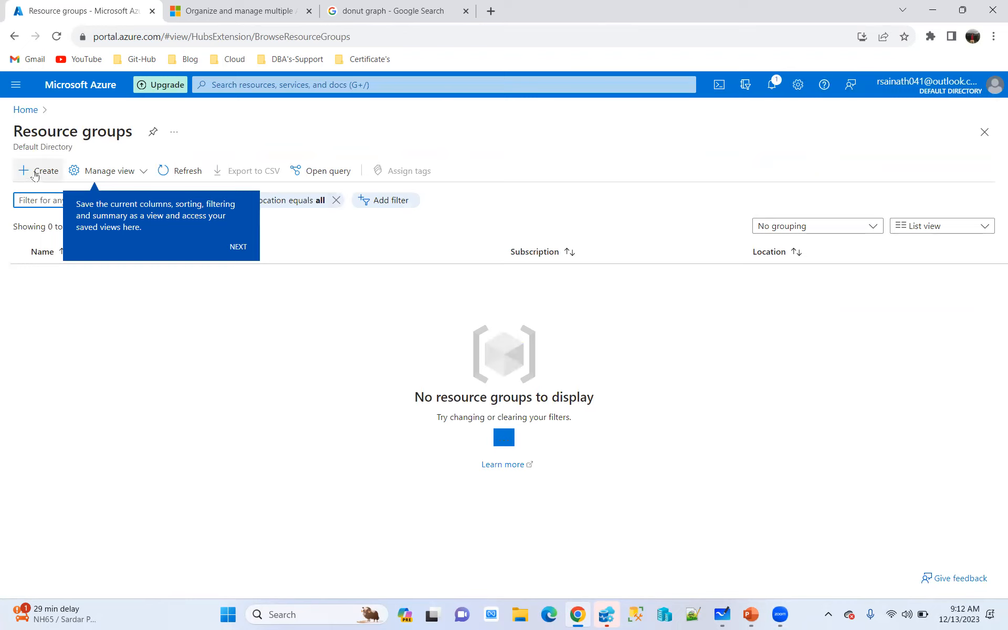
pyautogui.click(325, 84)
pyautogui.write('res')
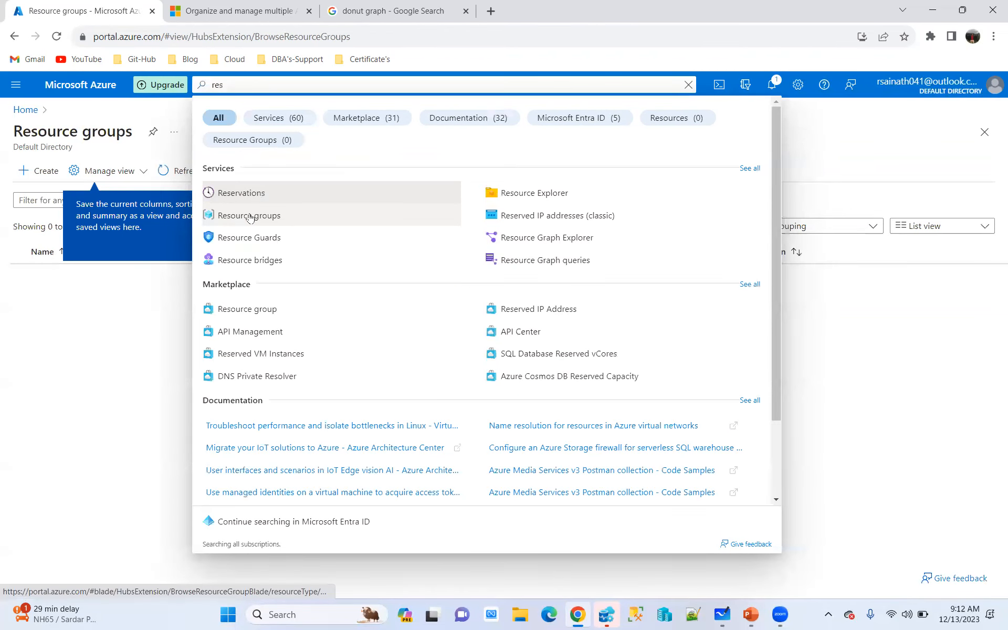
pyautogui.click(250, 215)
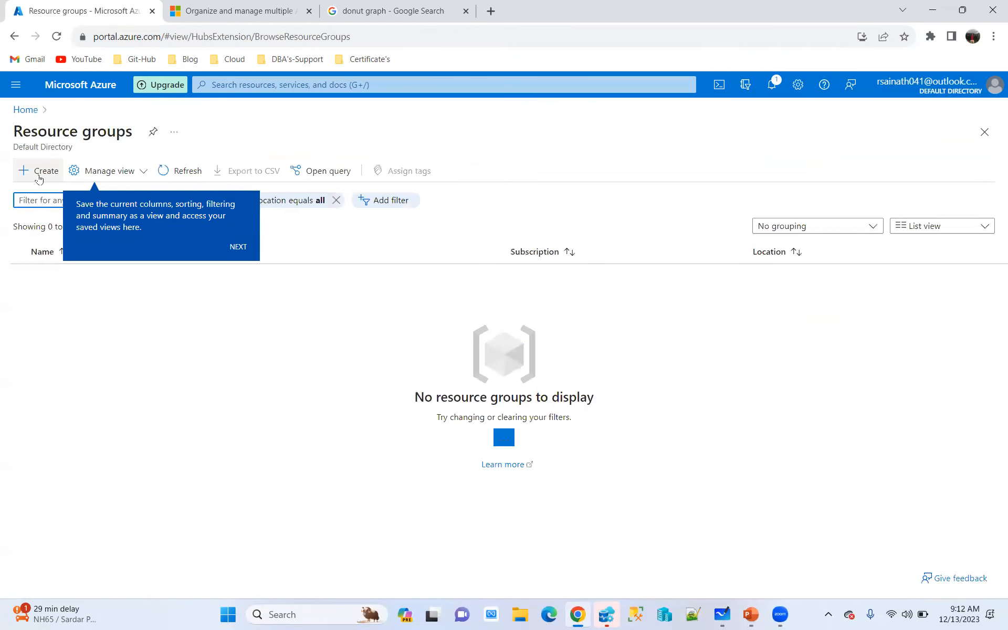
# Start a new resource group in the Free Trial subscription and name it VM-RG
pyautogui.click(37, 178)
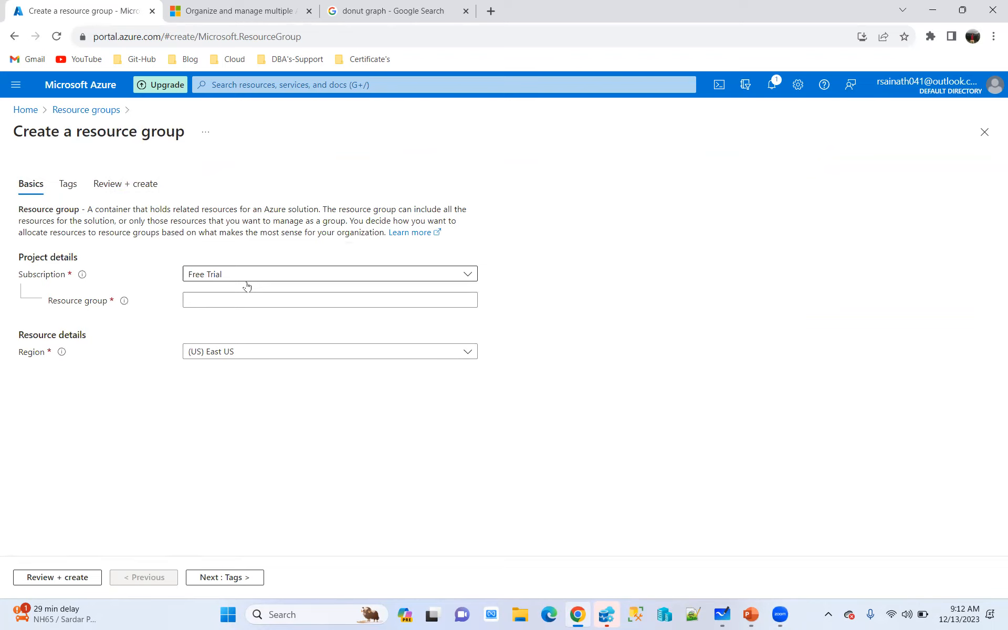
pyautogui.click(467, 275)
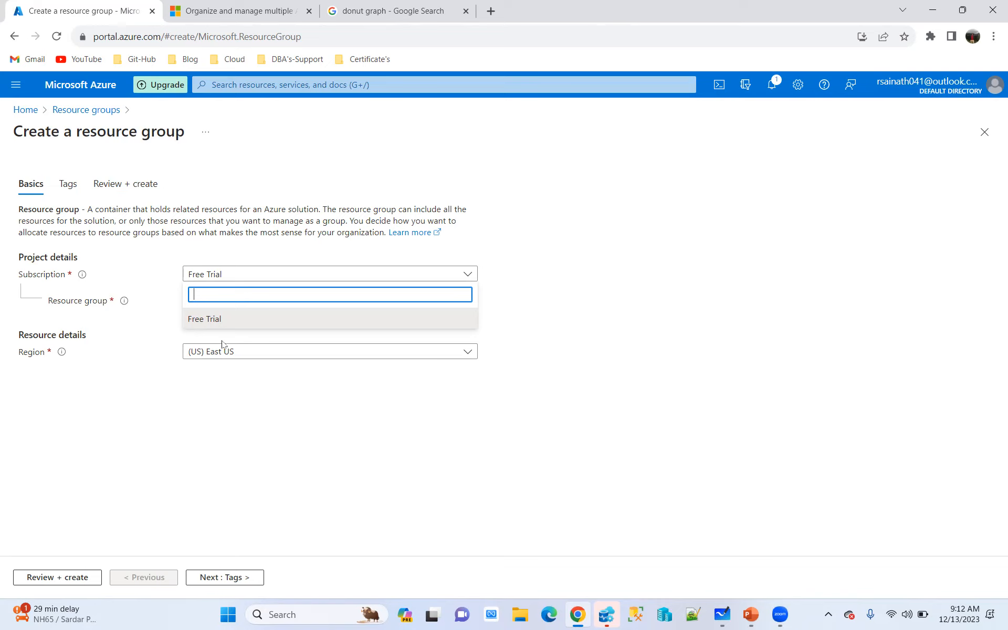
pyautogui.click(581, 328)
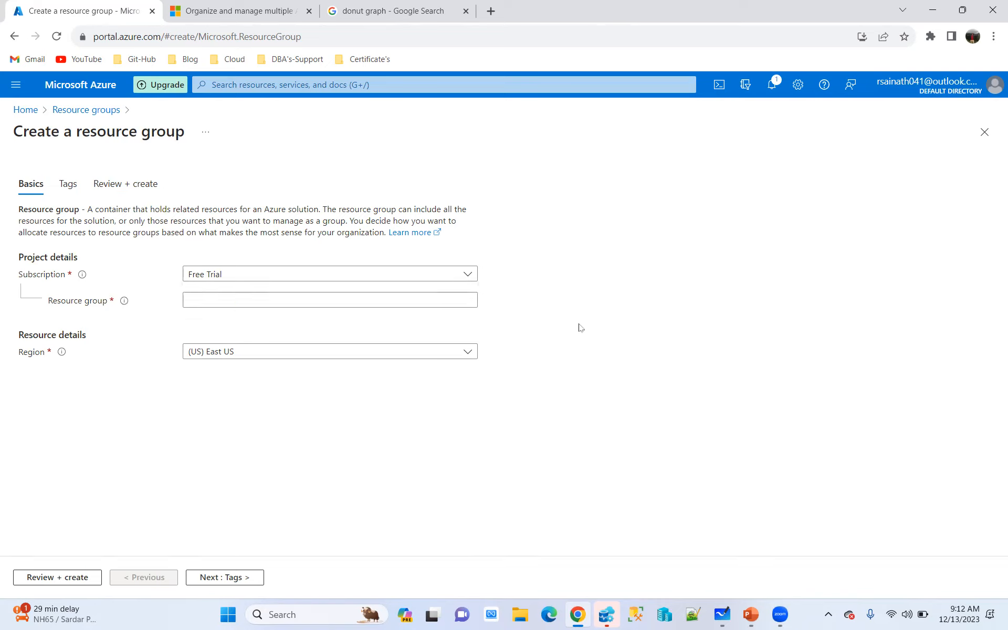
pyautogui.click(215, 297)
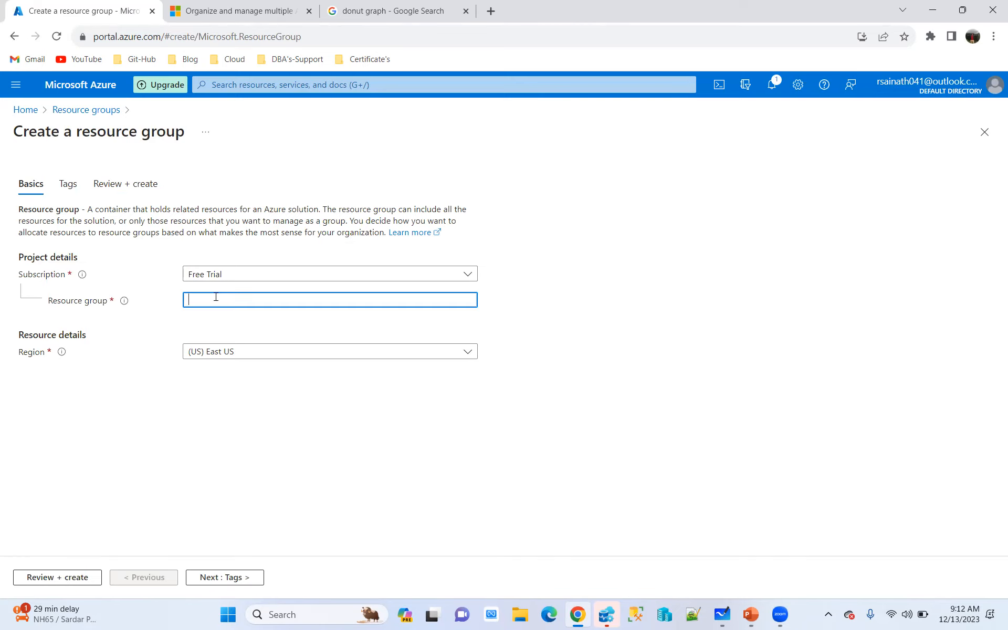
pyautogui.write('VM-RG')
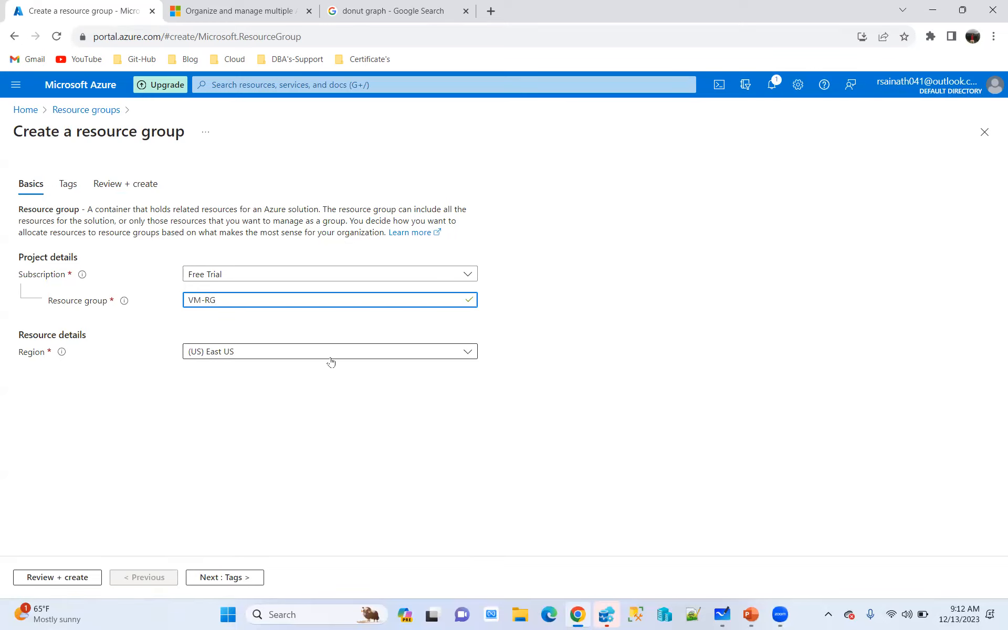
# Choose (US) East US as the resource group's region, then change it to (Asia Pacific) Southeast Asia
pyautogui.click(208, 360)
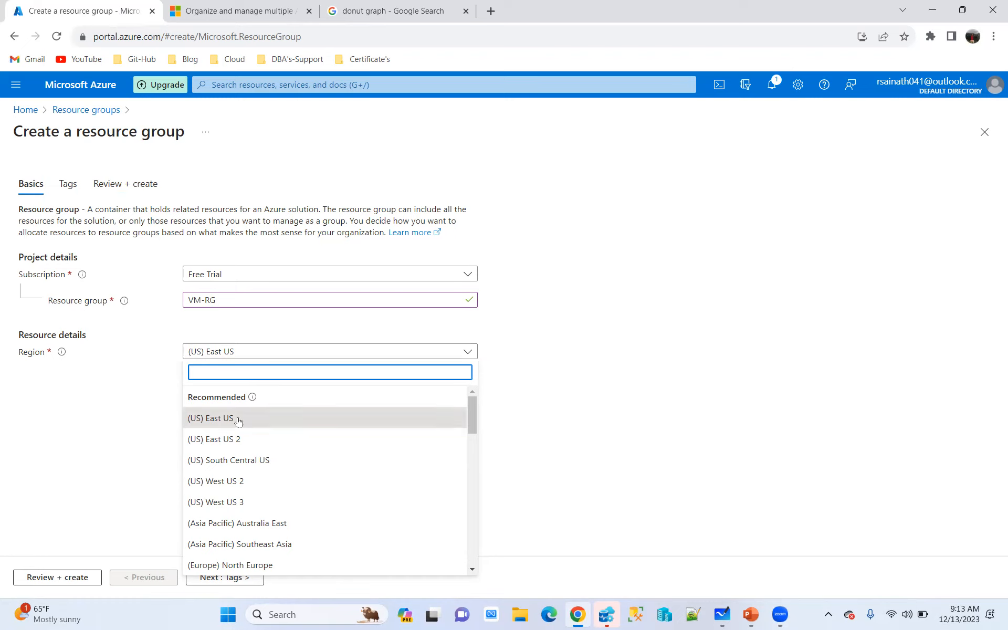
pyautogui.click(220, 419)
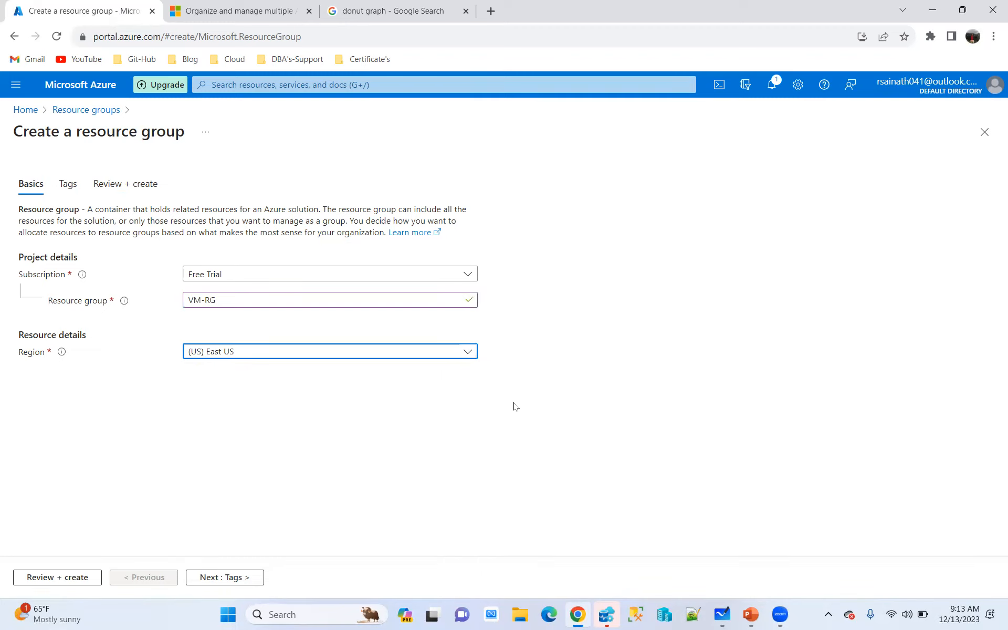
pyautogui.click(254, 351)
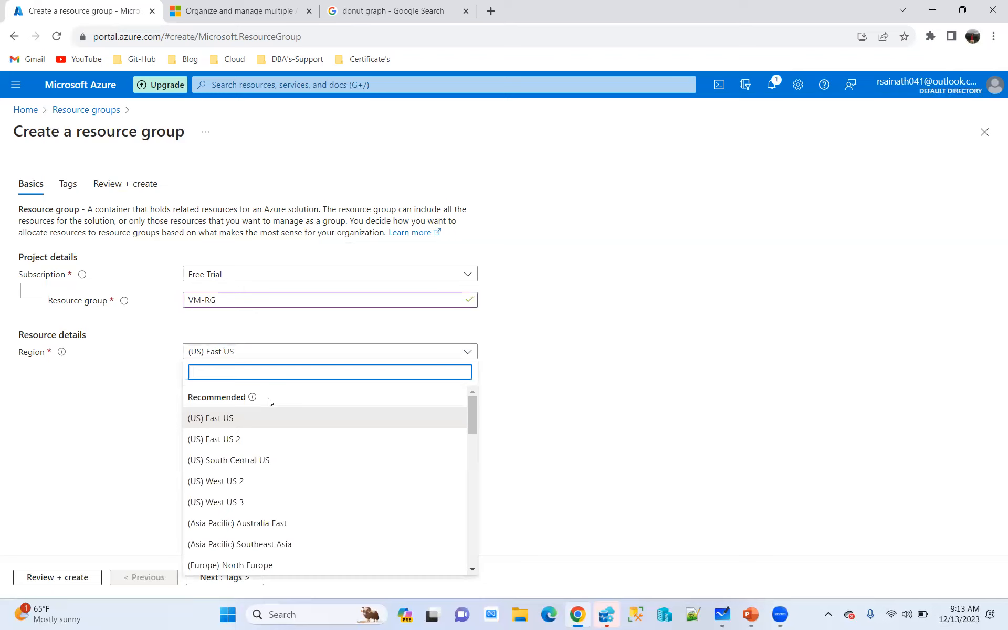
pyautogui.scroll(-1, 278, 431)
pyautogui.click(265, 478)
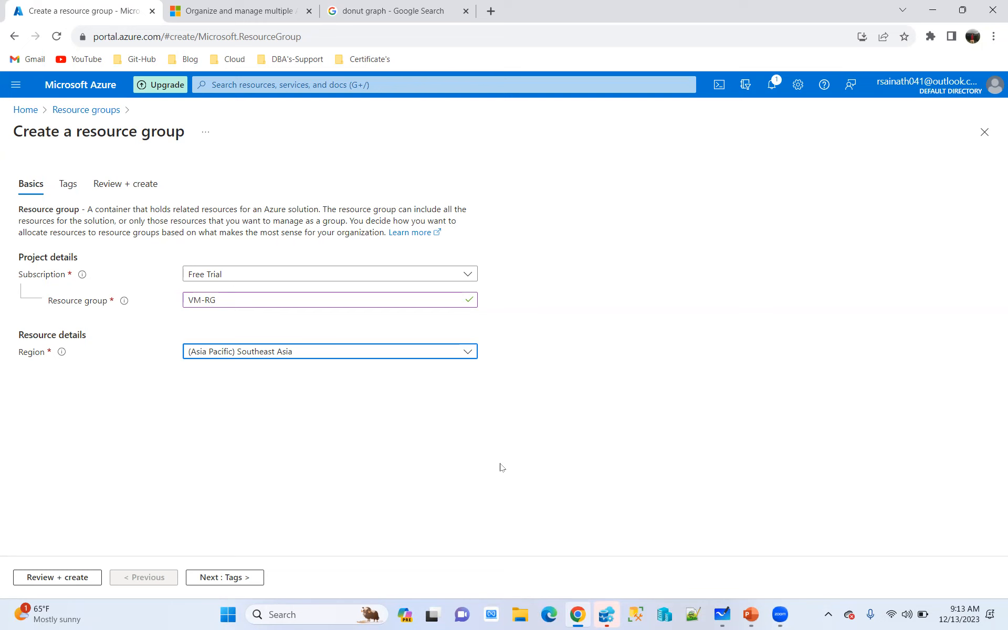
# Search the portal for "vir" and open Virtual machines, discarding the unsaved resource group form
pyautogui.click(261, 85)
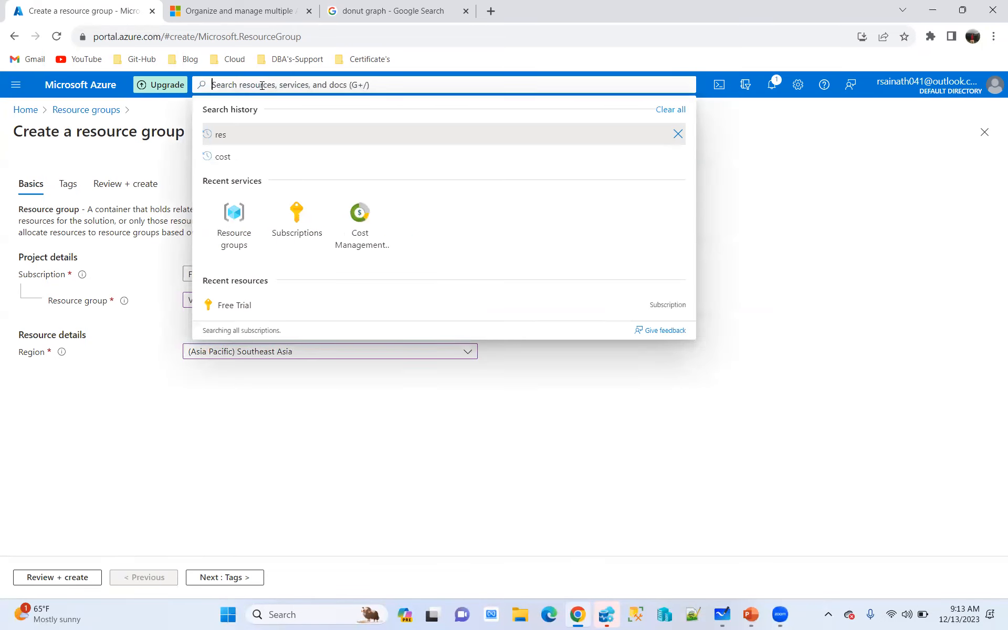
pyautogui.write('vir')
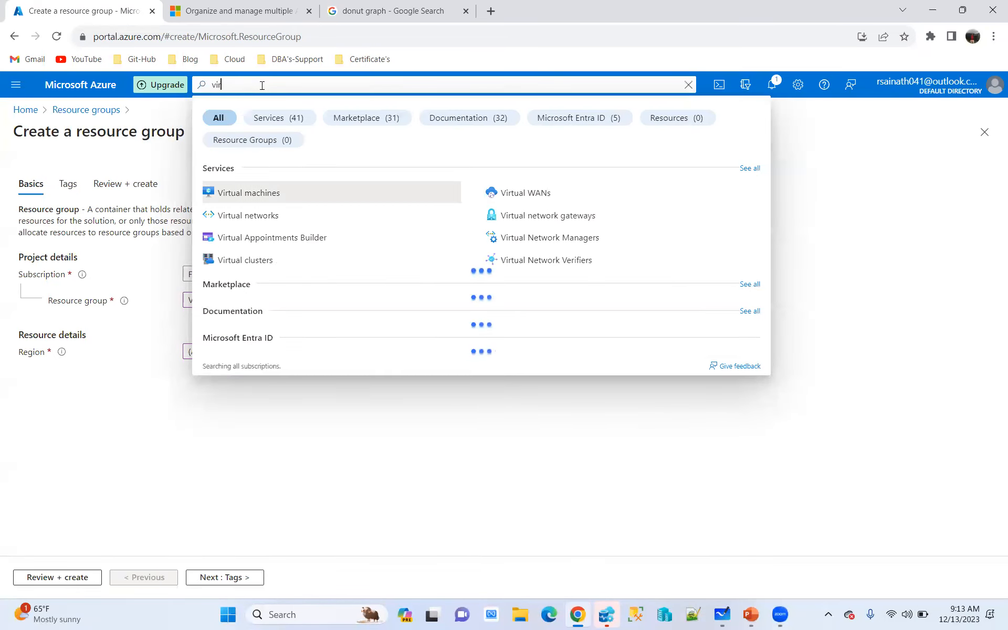
pyautogui.click(249, 193)
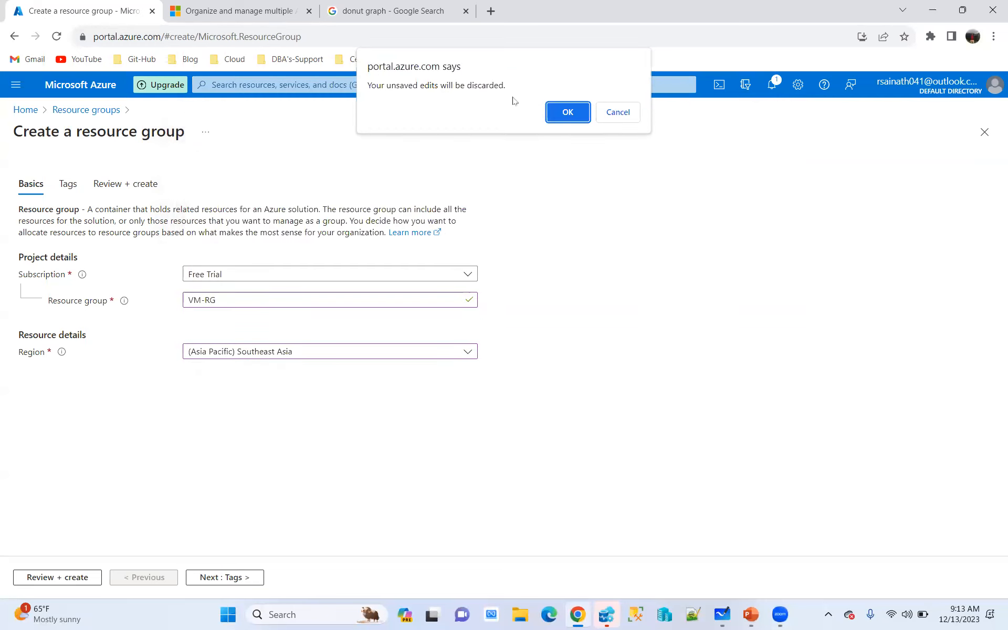
pyautogui.click(566, 112)
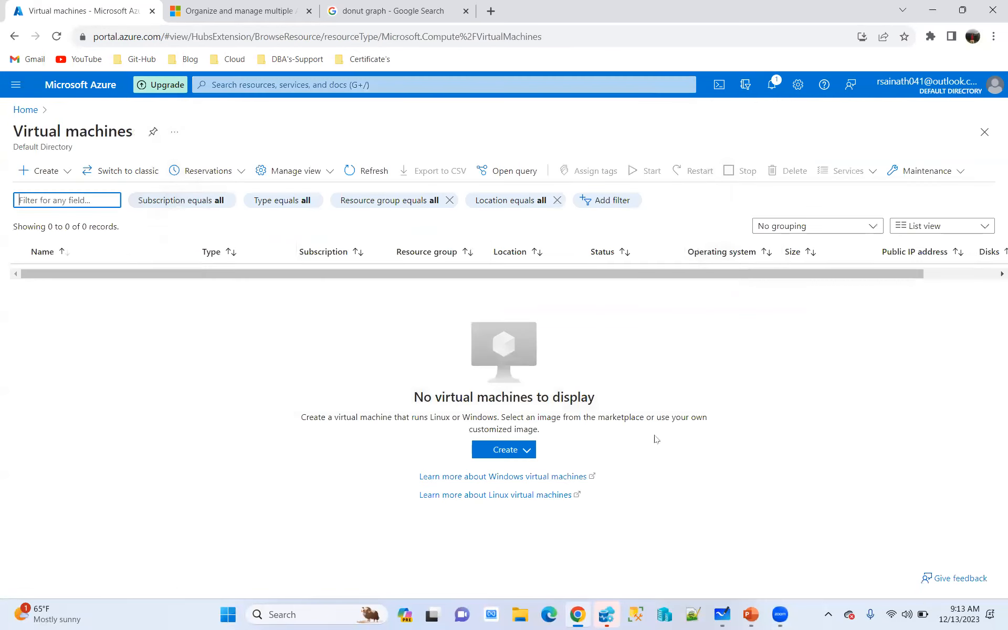
# Start creating a new Azure virtual machine, leaving the classic virtual machines view
pyautogui.click(80, 170)
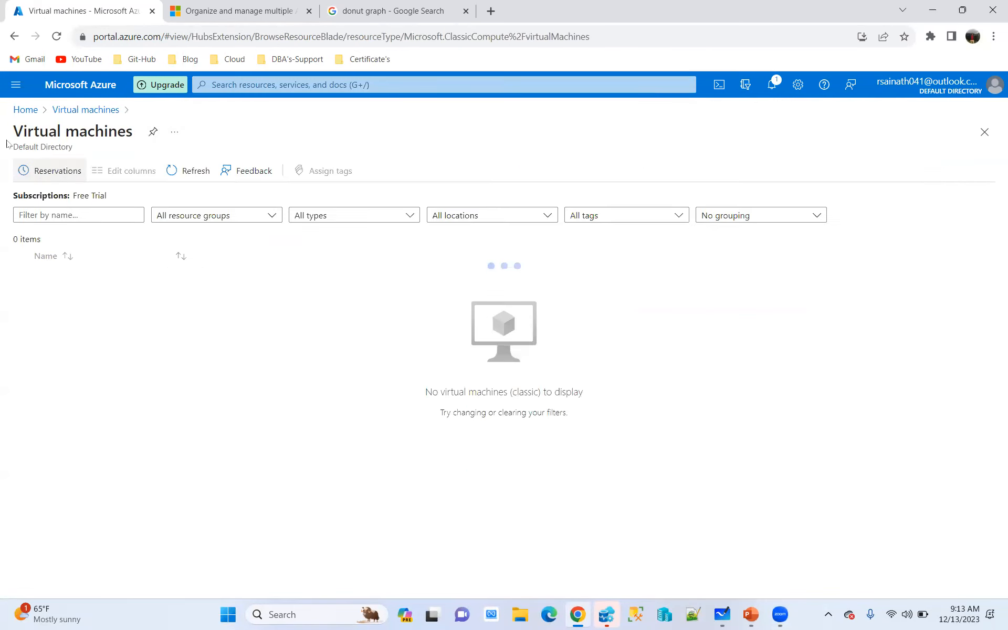
pyautogui.click(83, 111)
pyautogui.click(41, 171)
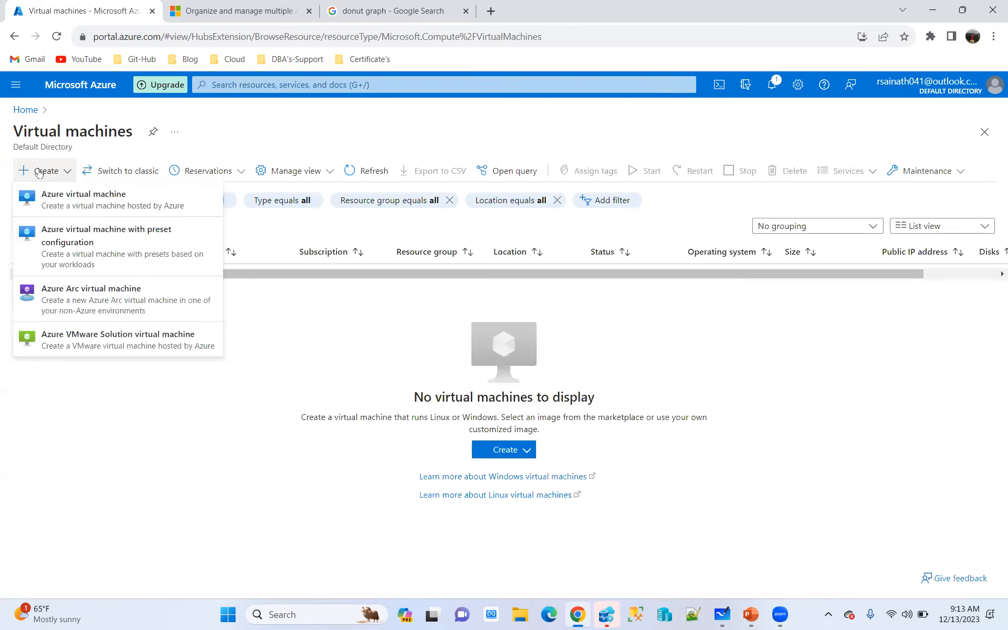
pyautogui.click(108, 212)
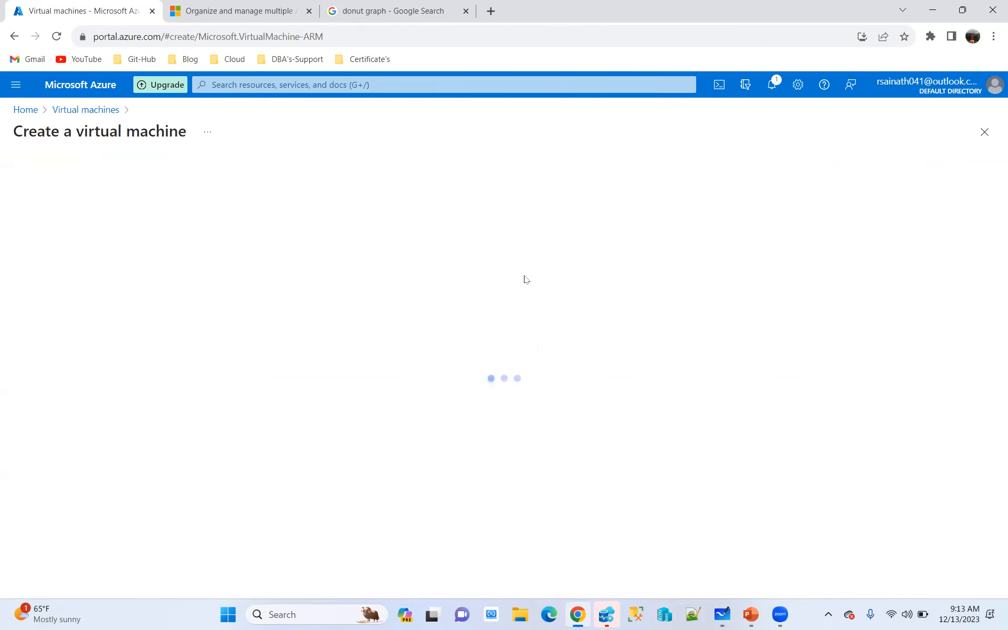
# Set the virtual machine's region to (US) East US and its image to Windows Server 2022 Datacenter: Azure Edition Hotpatch
pyautogui.scroll(-3, 229, 383)
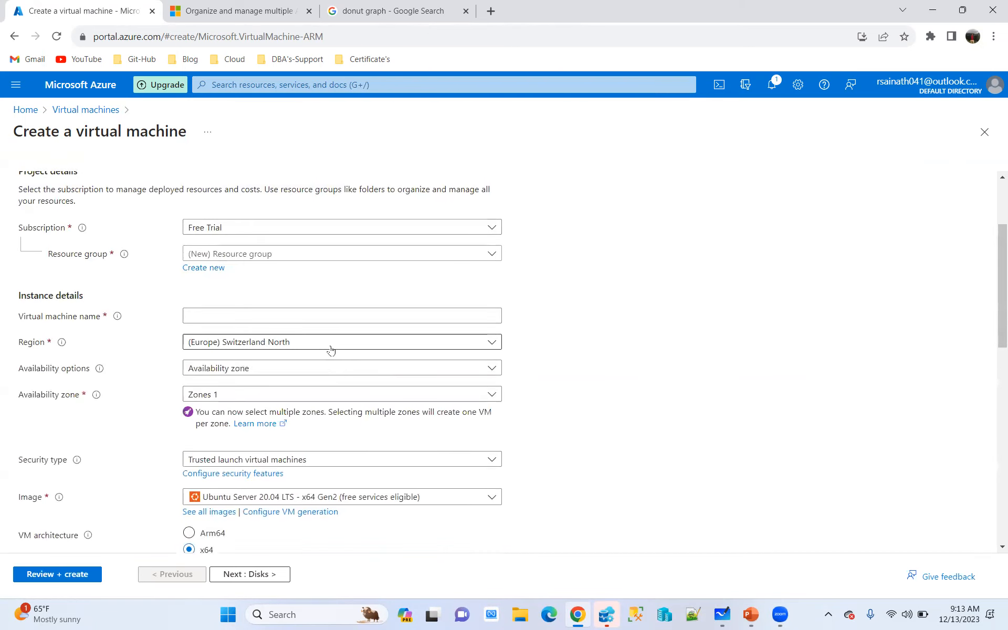
pyautogui.click(467, 346)
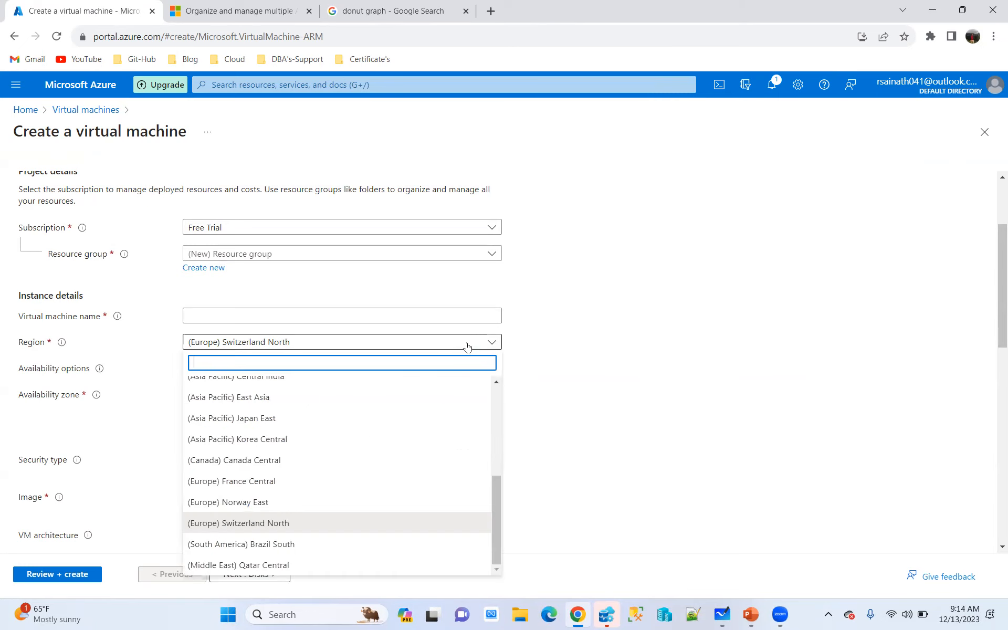
pyautogui.scroll(5, 285, 429)
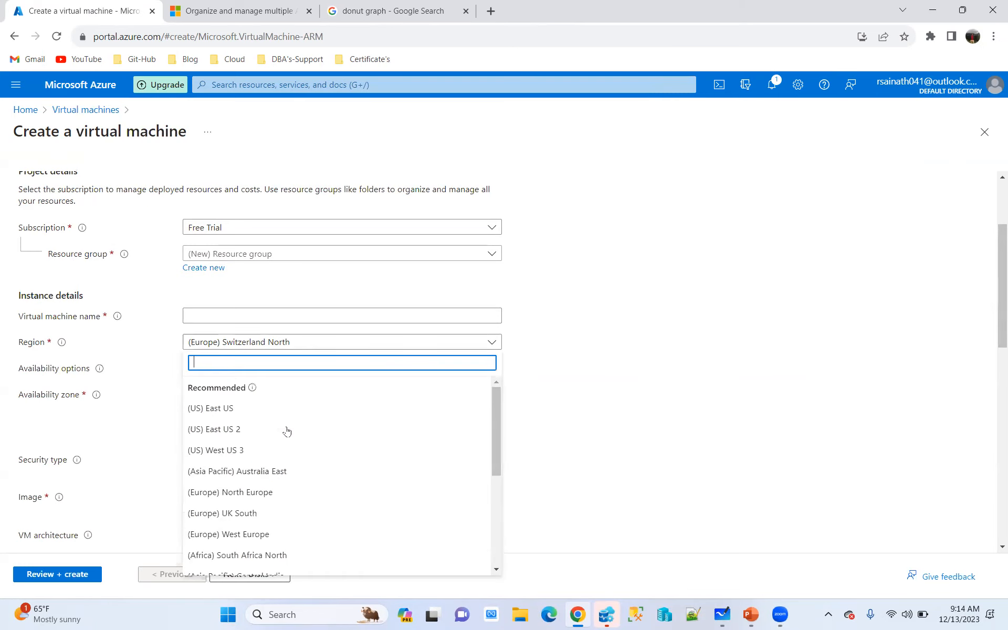
pyautogui.click(220, 407)
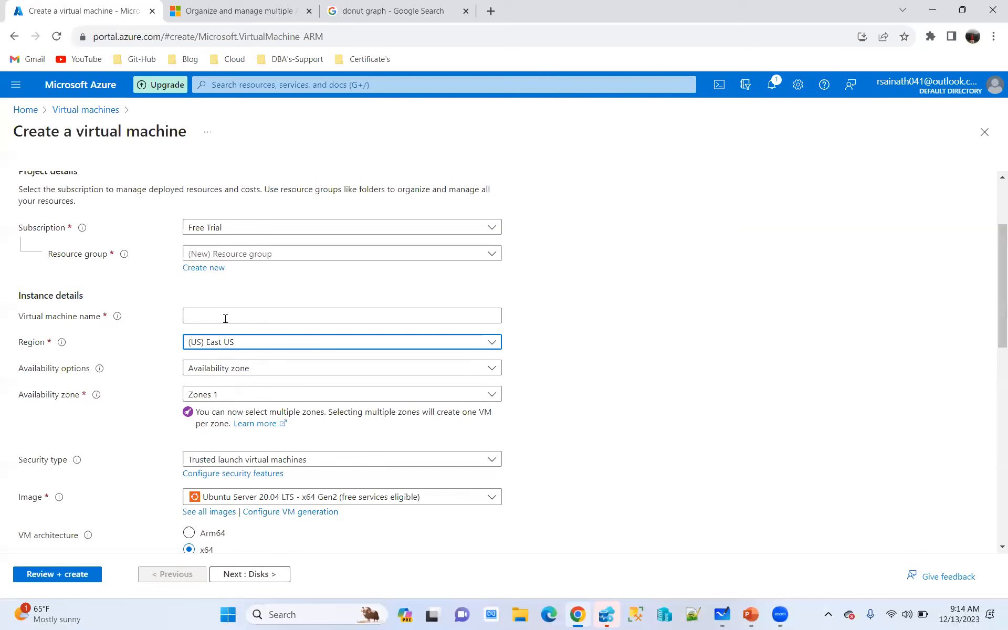
pyautogui.click(461, 498)
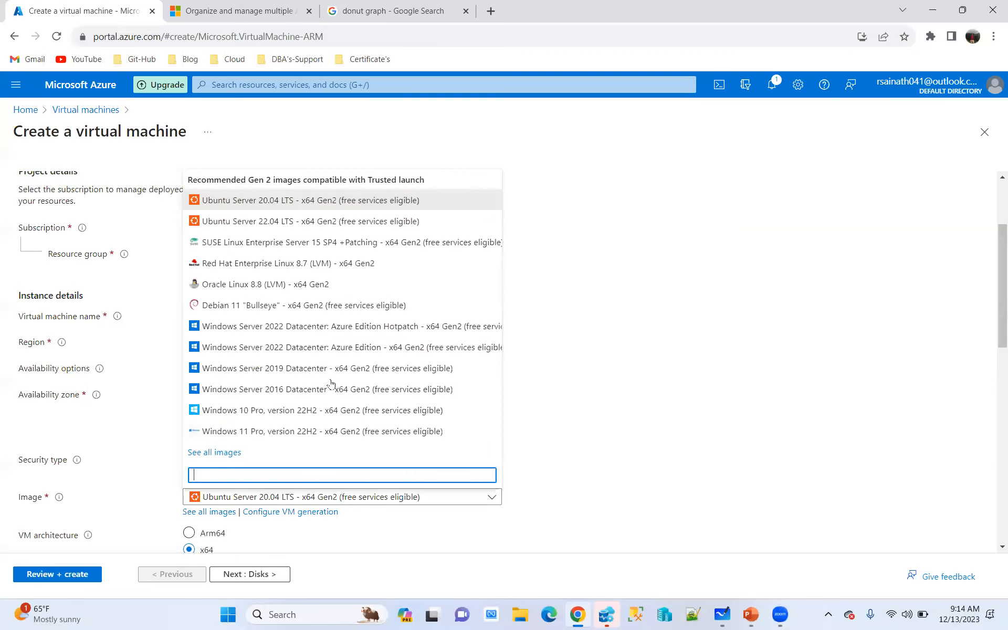
pyautogui.click(290, 327)
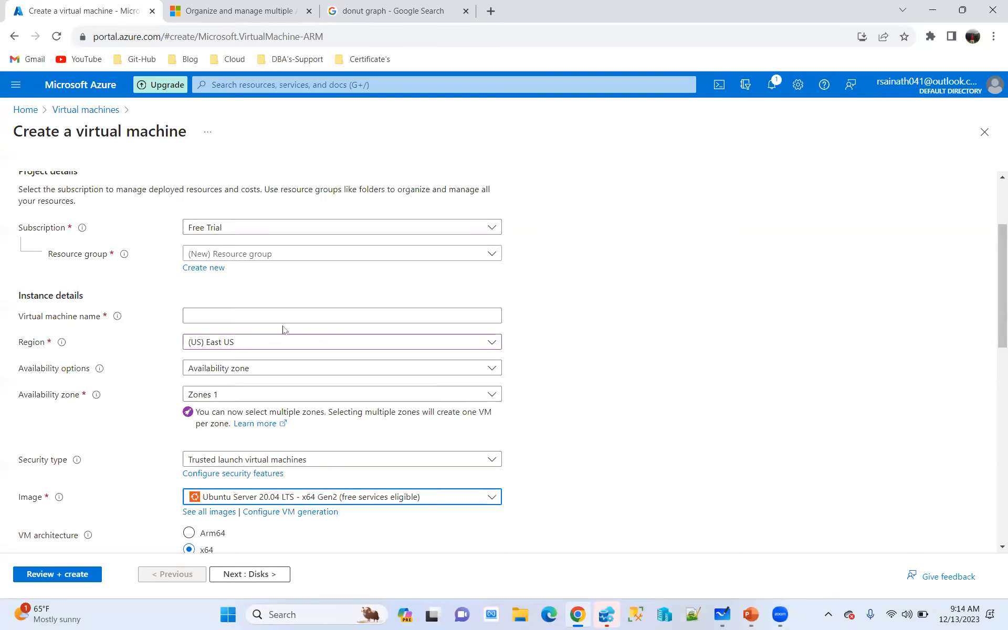
# Configure the virtual machine with region Australia East, image Windows Server 2022 Datacenter: Azure Edition Hotpatch and availability option No infrastructure redundancy required
pyautogui.scroll(-1, 611, 421)
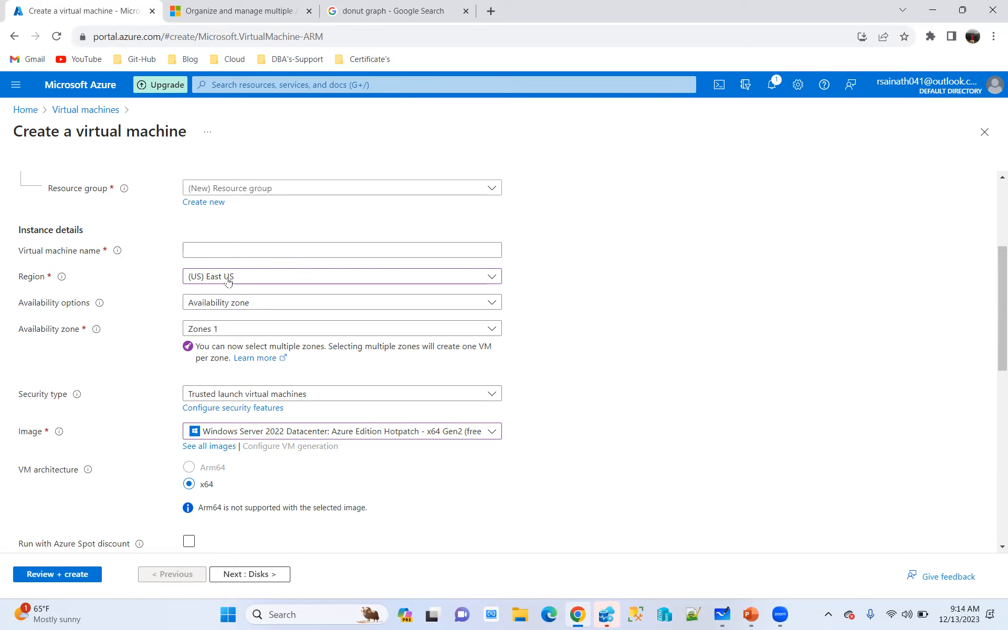
pyautogui.click(479, 281)
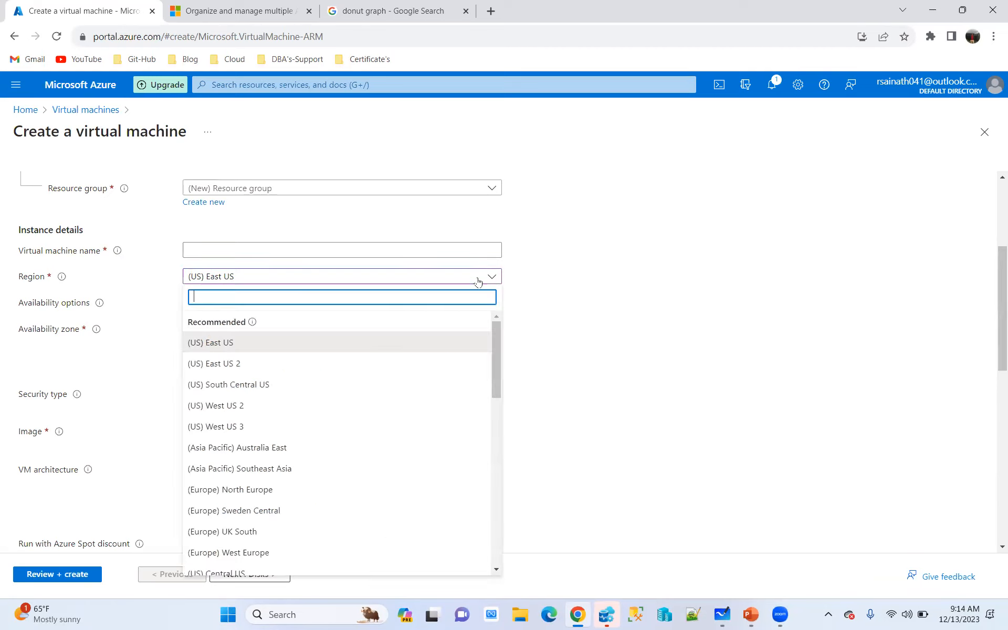
pyautogui.click(271, 448)
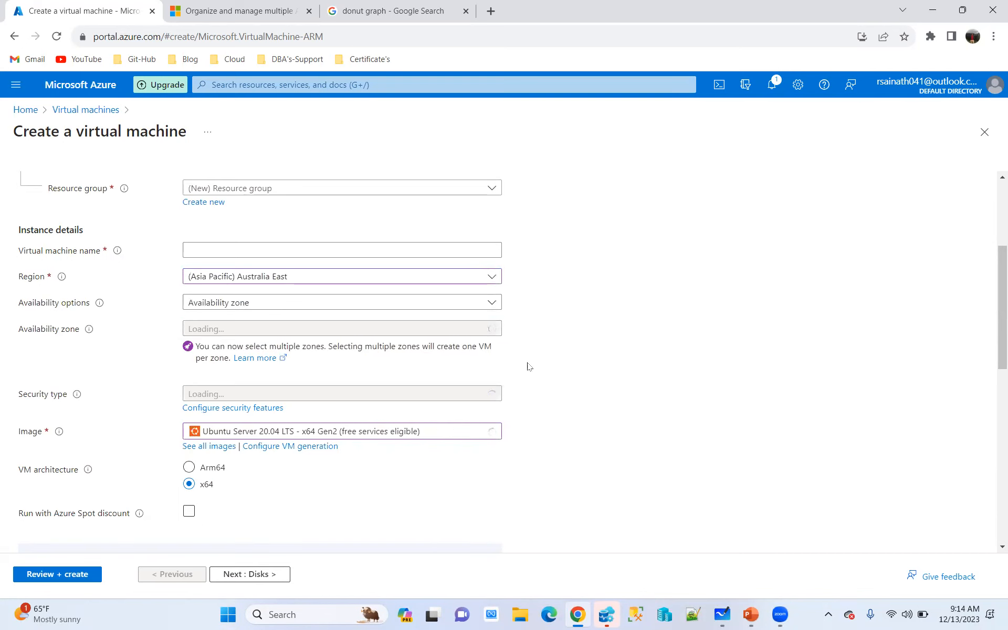
pyautogui.click(439, 436)
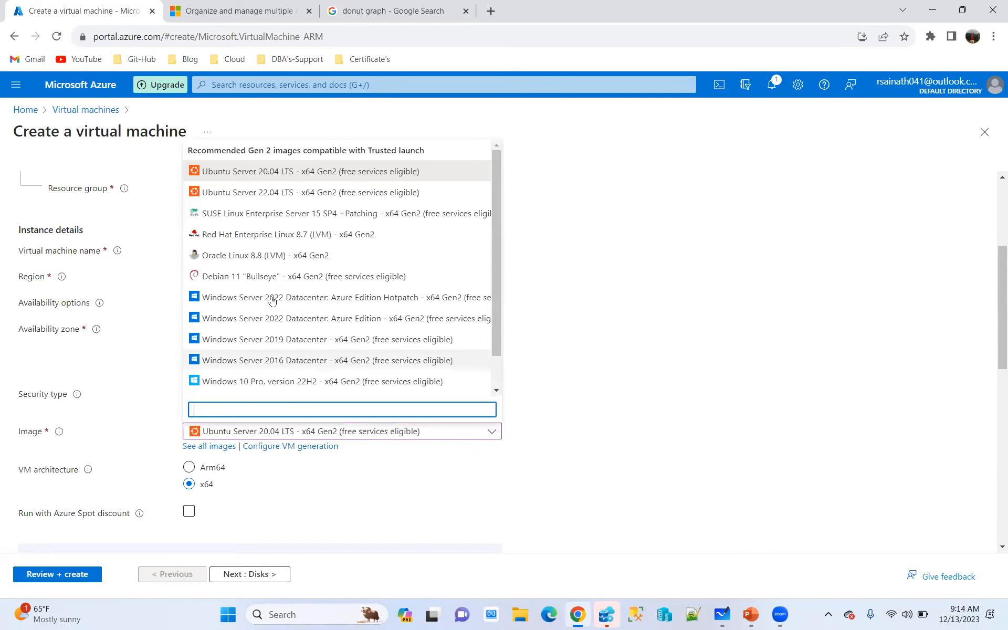
pyautogui.click(308, 302)
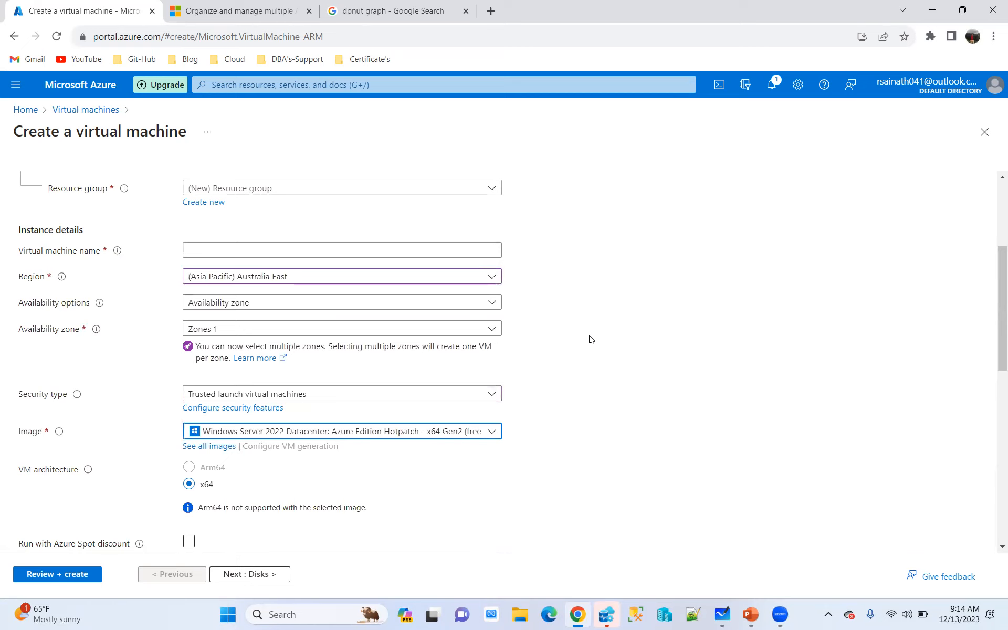
pyautogui.click(275, 304)
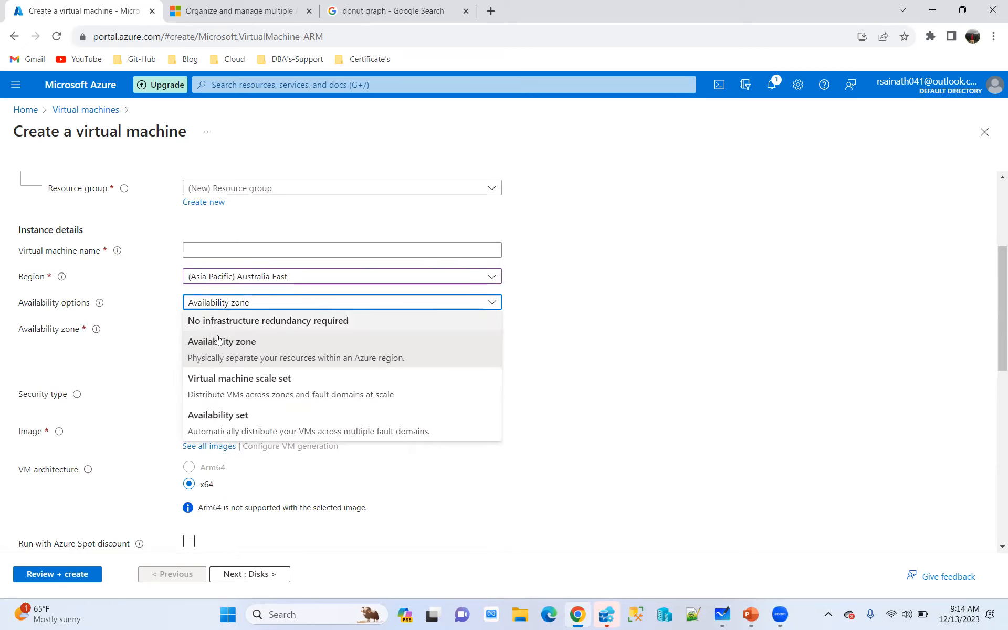
pyautogui.click(245, 322)
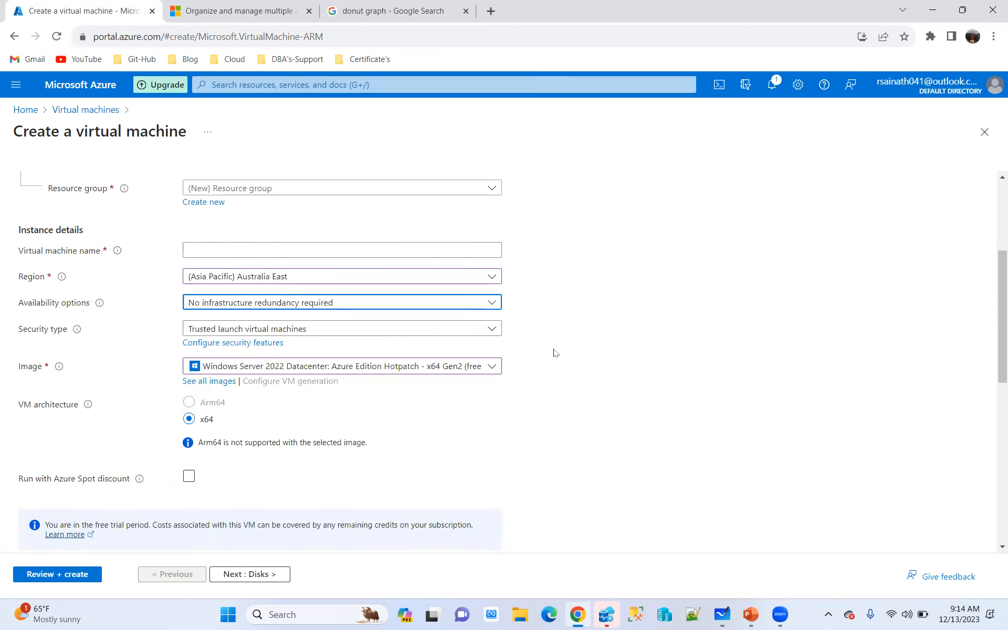
# Change the virtual machine's region to (Europe) West Europe and reselect the Windows Server 2022 Datacenter: Azure Edition Hotpatch image
pyautogui.click(313, 281)
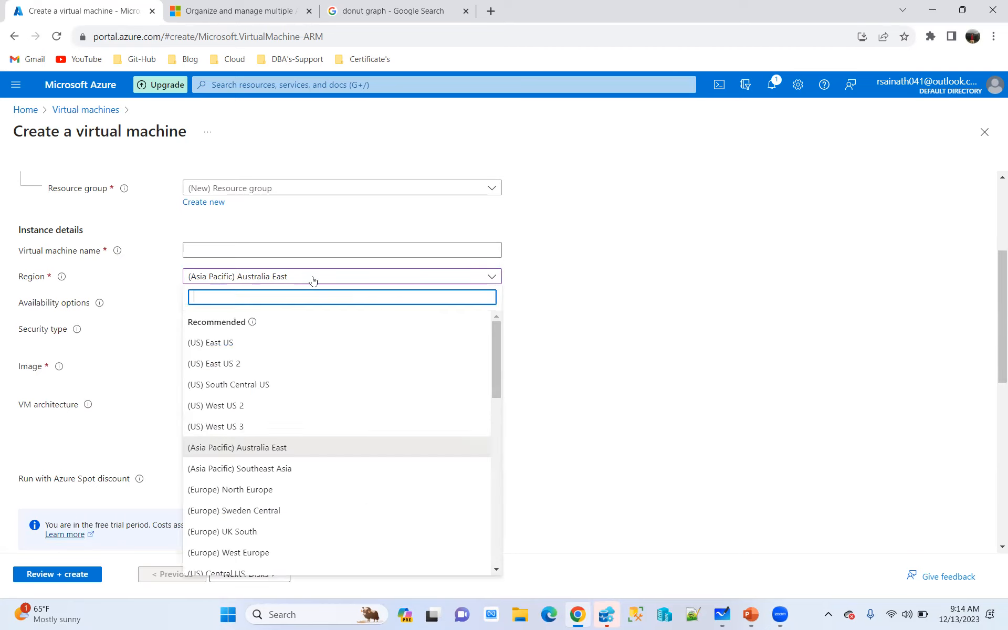
pyautogui.scroll(-3, 310, 458)
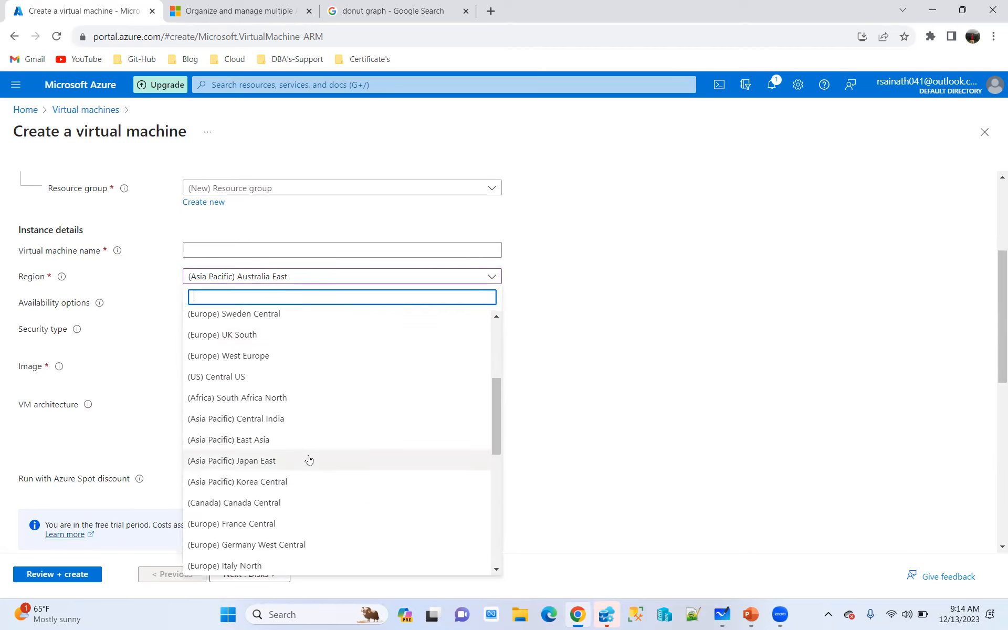
pyautogui.click(250, 355)
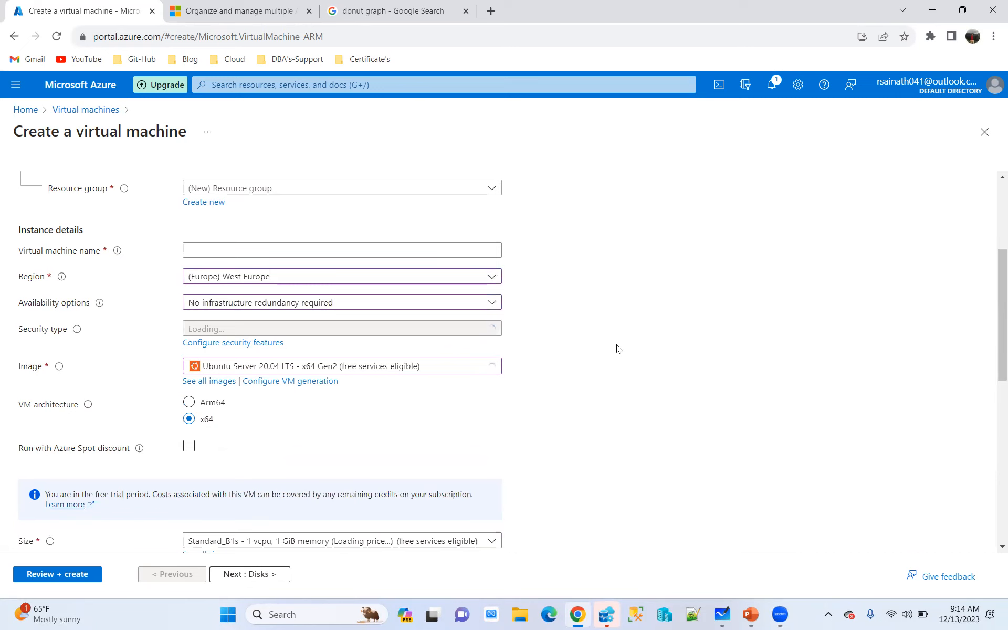
pyautogui.click(387, 436)
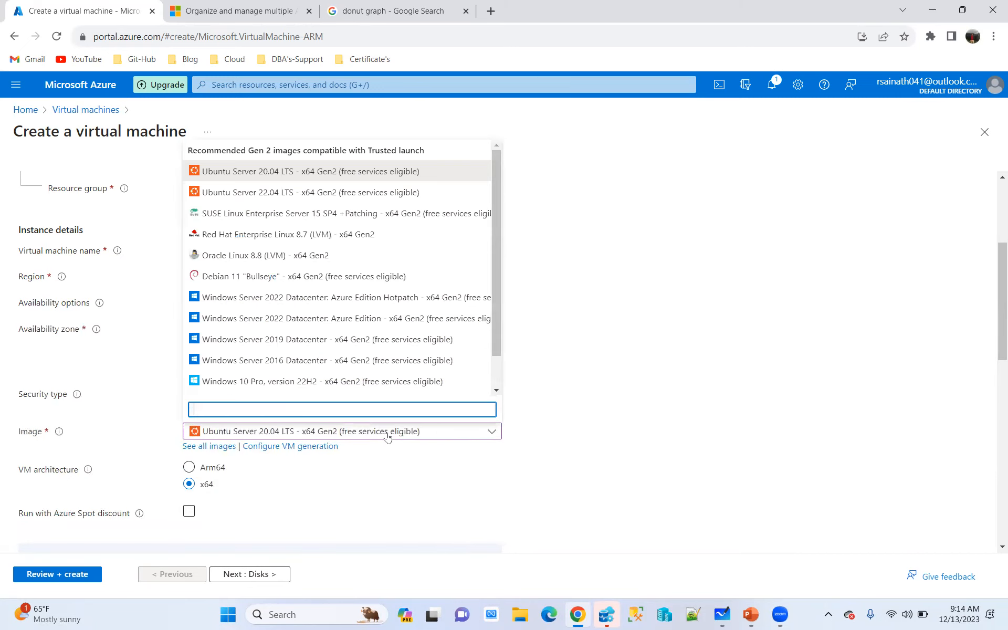
pyautogui.click(336, 297)
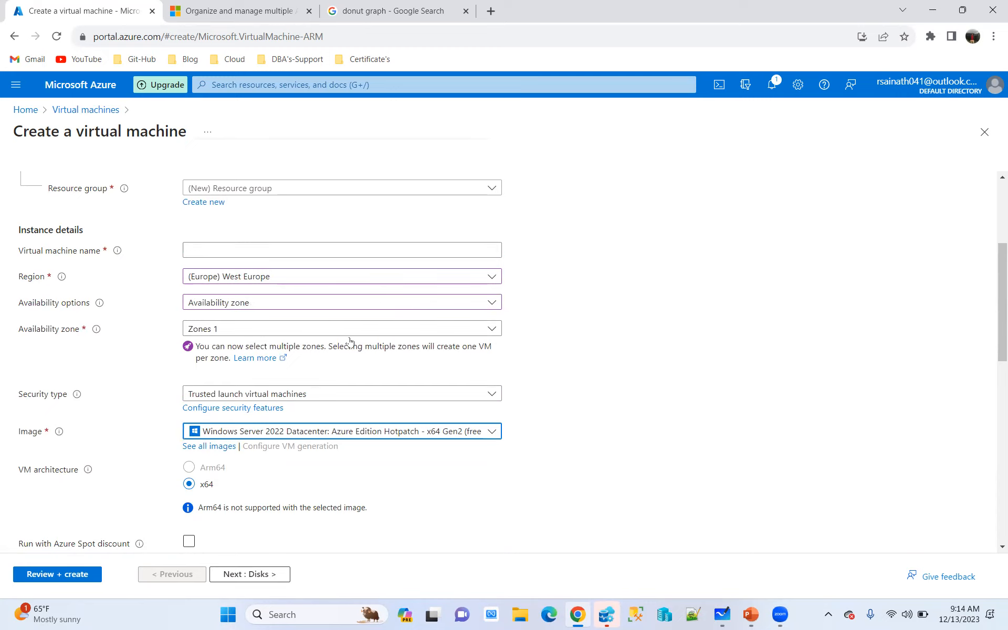
# Try region (Asia Pacific) Southeast Asia with the Windows Server 2022 Datacenter: Azure Edition Hotpatch image, and switch the region to (US) East US
pyautogui.click(289, 281)
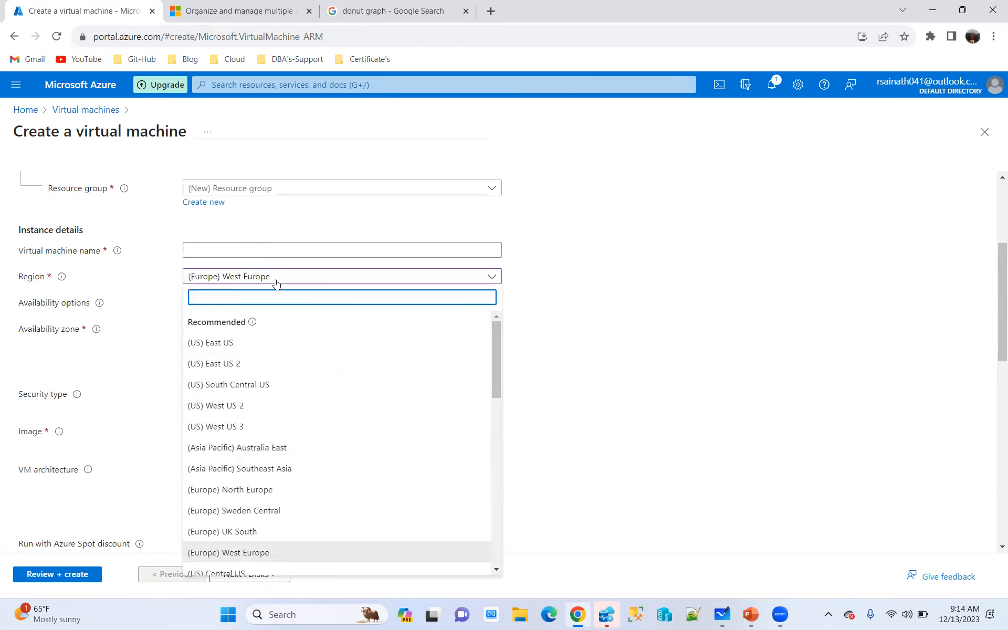
pyautogui.click(239, 469)
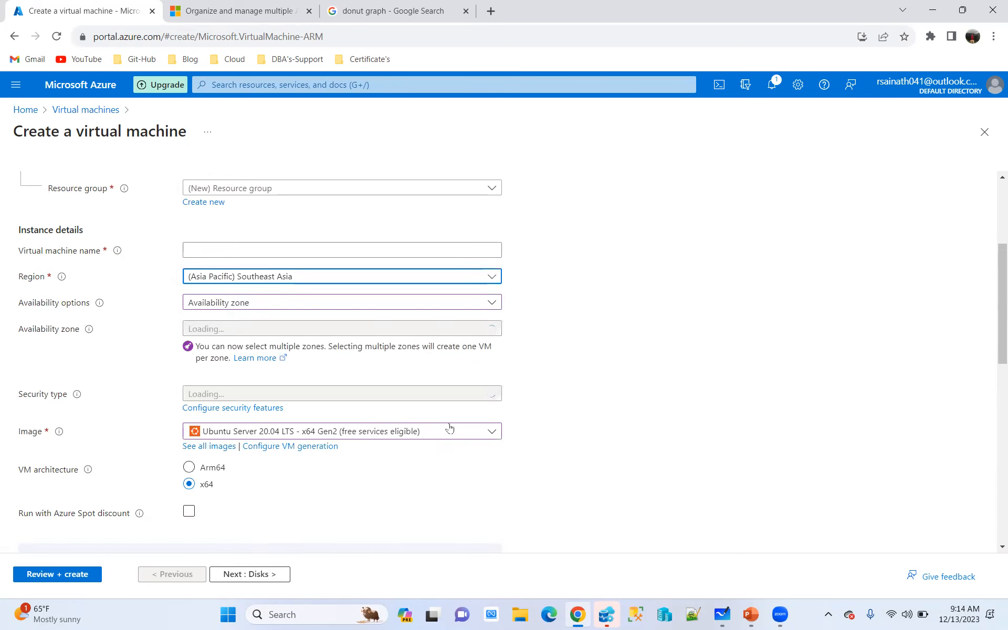
pyautogui.click(421, 431)
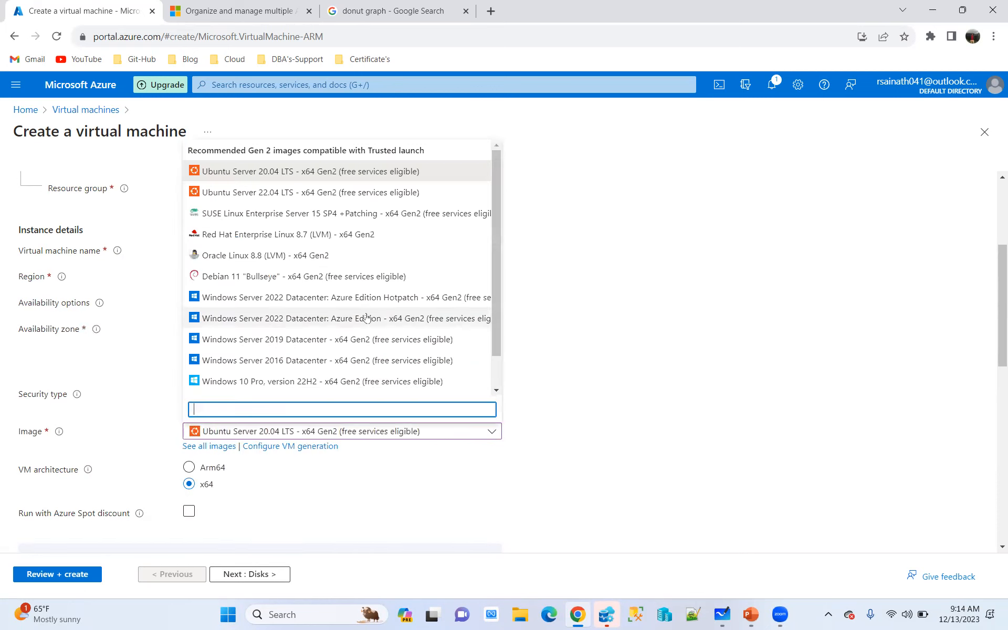
pyautogui.click(371, 297)
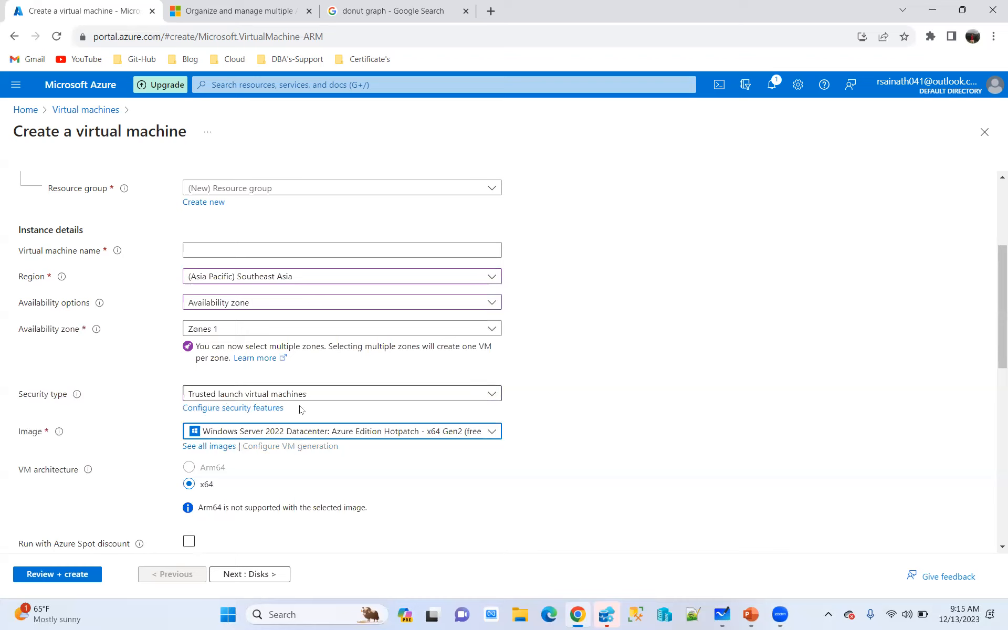
pyautogui.click(306, 278)
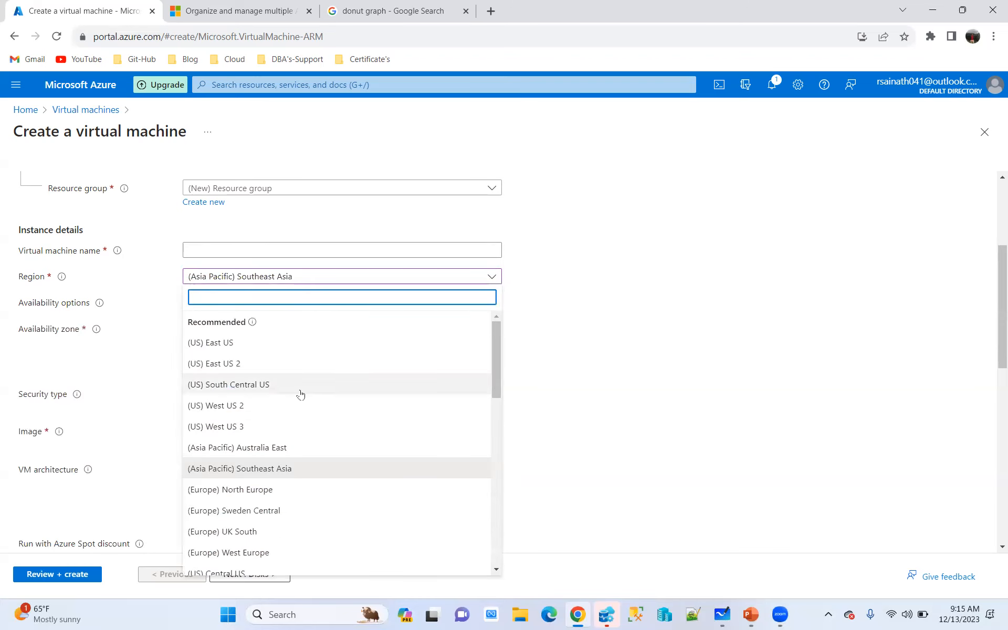
pyautogui.click(219, 344)
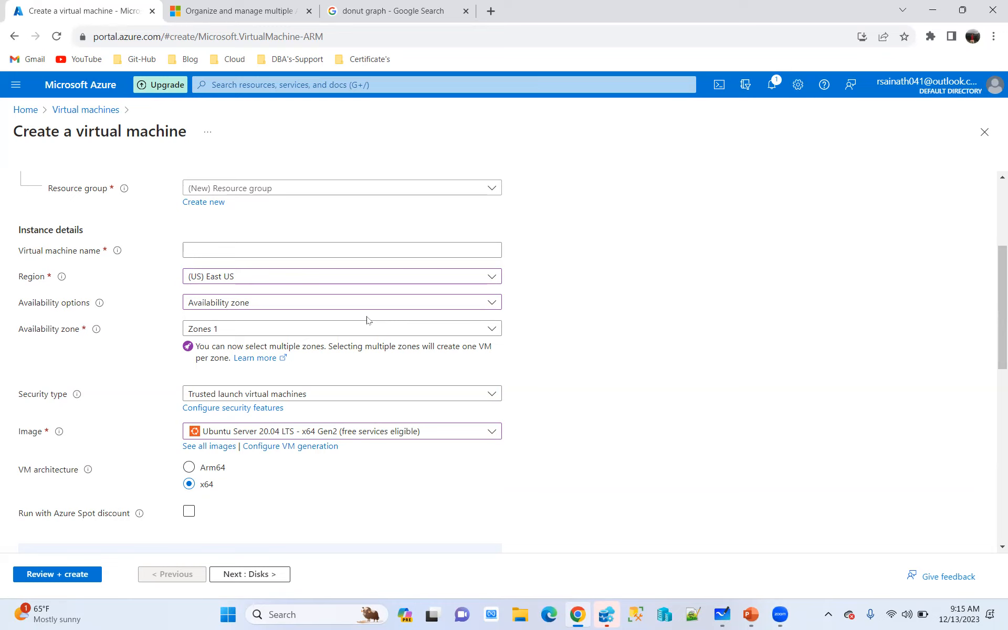
# Abandon the virtual machine creation form for the portal home page and open the Virtual machines service
pyautogui.click(21, 111)
pyautogui.click(568, 112)
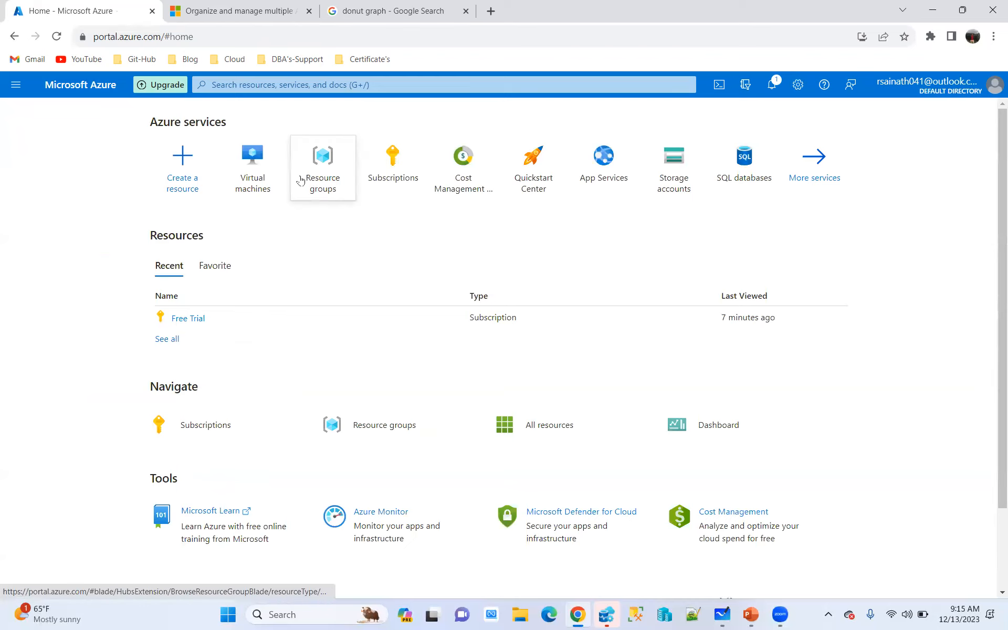
pyautogui.moveTo(316, 180)
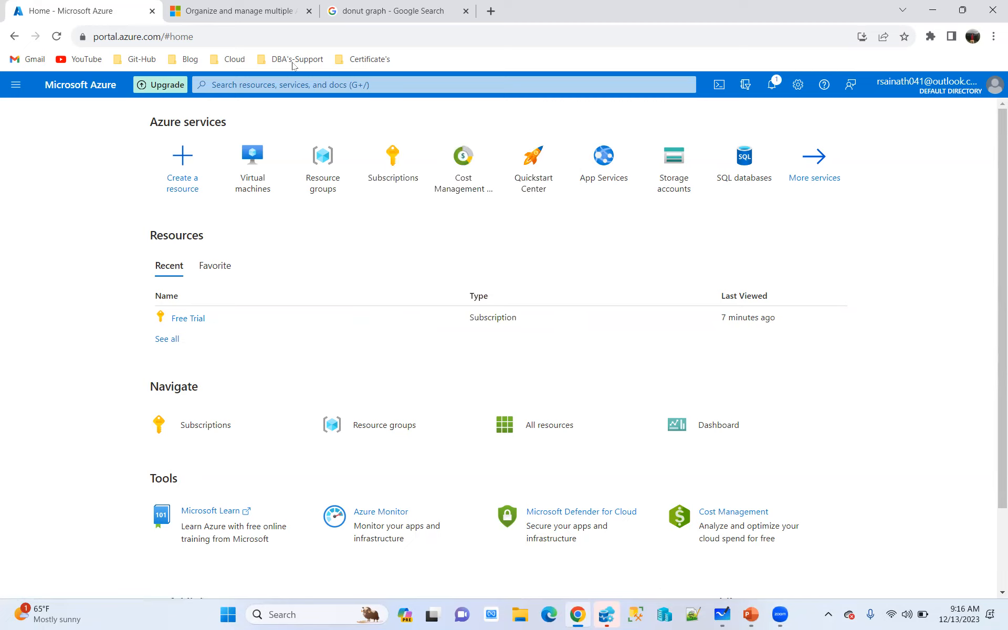
pyautogui.moveTo(635, 176)
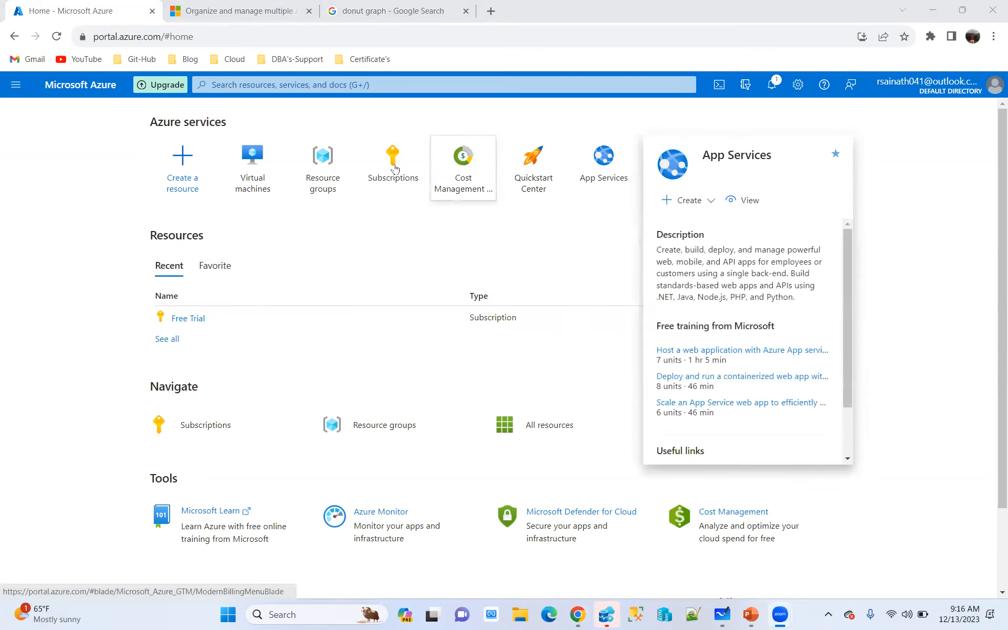
pyautogui.click(257, 167)
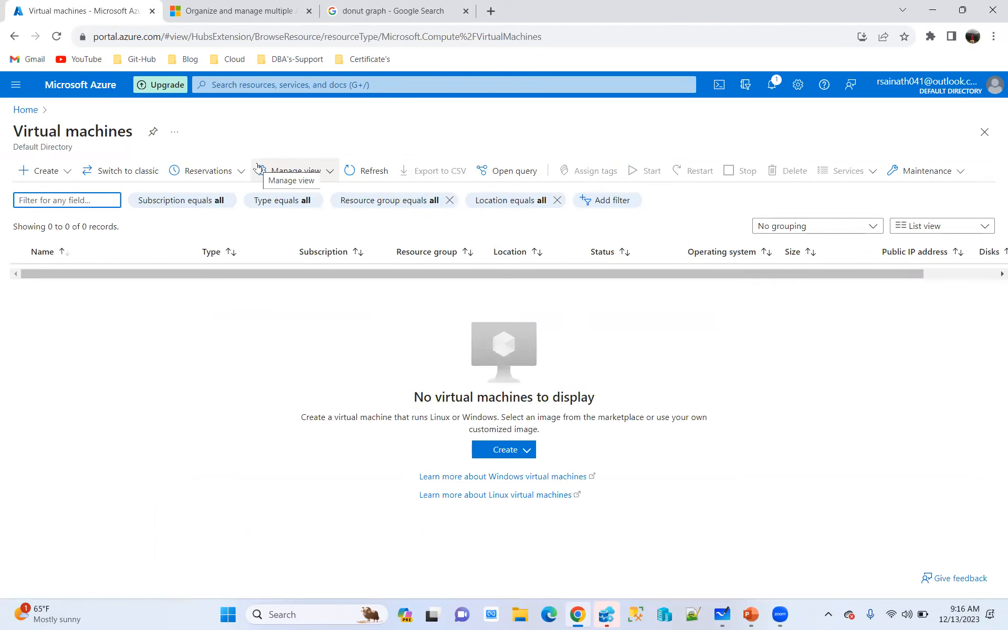
# View the local virtual machines in Hyper-V Manager and close it
pyautogui.click(605, 615)
pyautogui.click(825, 73)
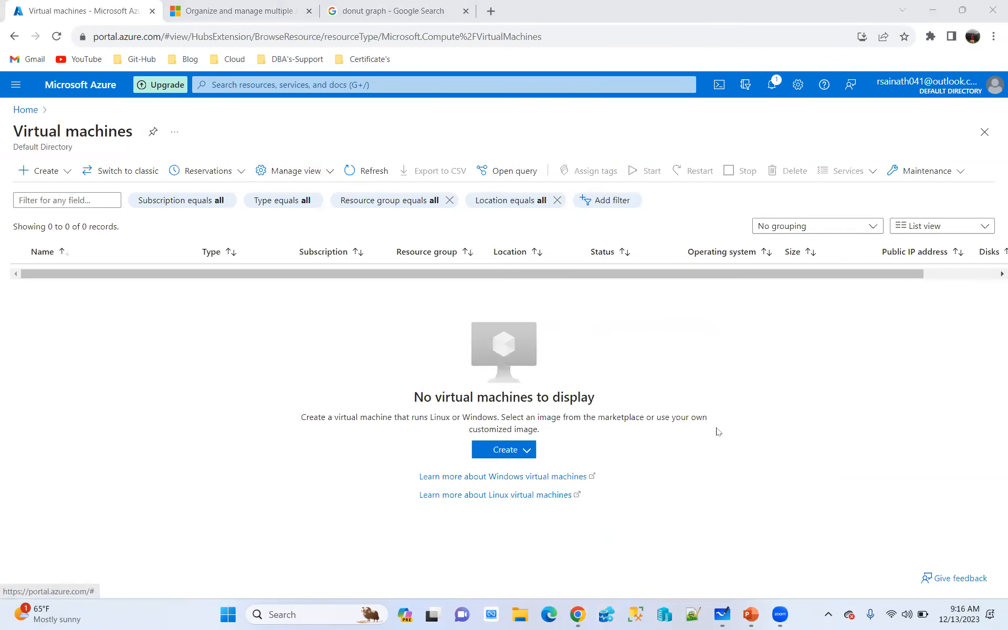
pyautogui.click(657, 614)
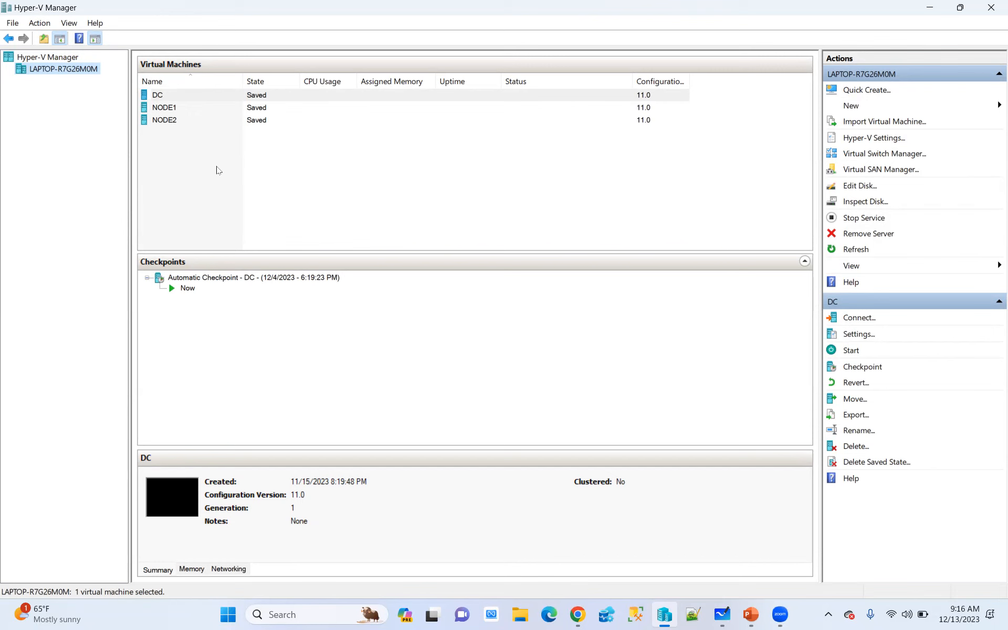
pyautogui.click(990, 8)
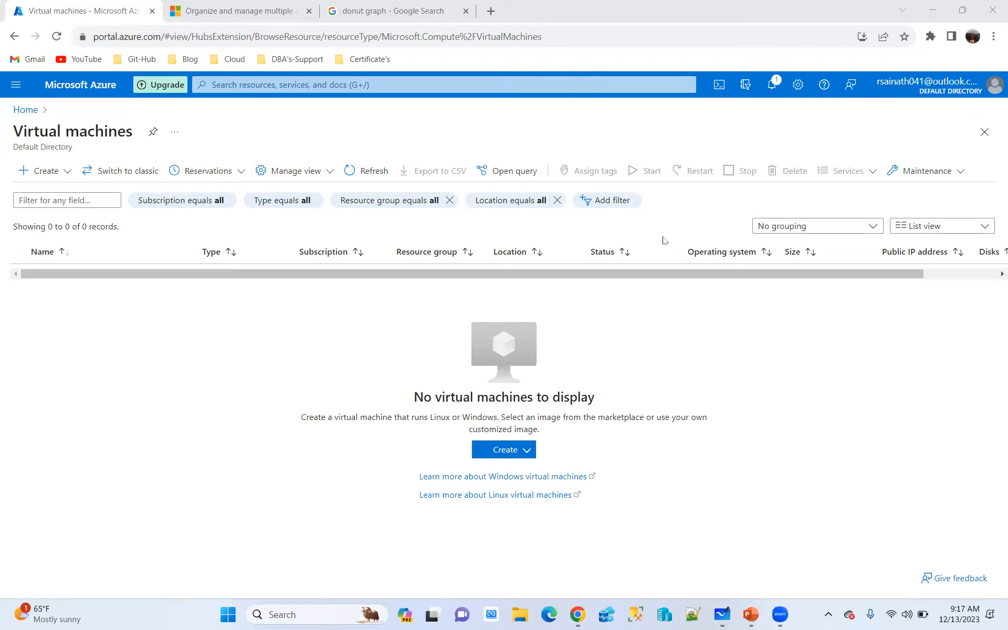
# Search Google for aws in the browser tab holding the subscriptions article and open the Amazon Web Services - AWS Official Site result
pyautogui.click(241, 12)
pyautogui.click(241, 37)
pyautogui.write('aw')
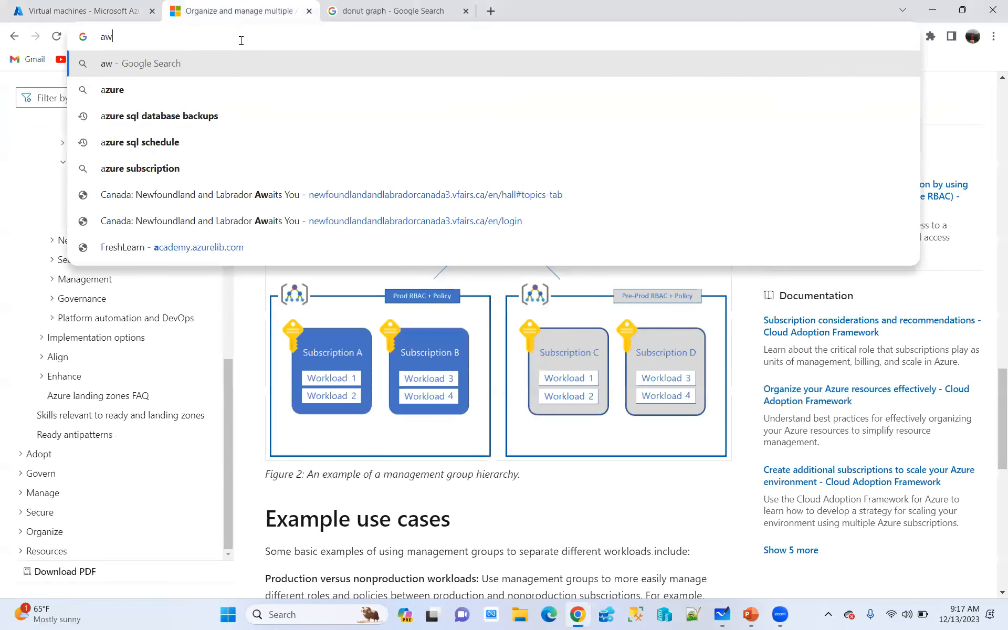
pyautogui.write('s')
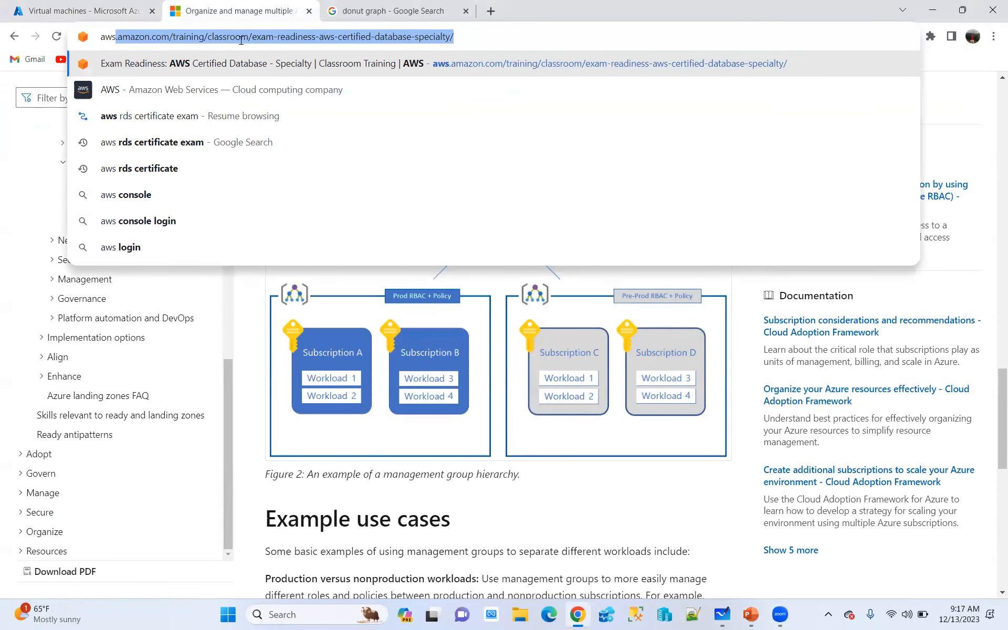
pyautogui.press('Right')
pyautogui.press('BackSpace')
pyautogui.press('BackSpace')
pyautogui.press('BackSpace')
pyautogui.press('BackSpace')
pyautogui.press('BackSpace')
pyautogui.press('BackSpace')
pyautogui.press('BackSpace')
pyautogui.press('BackSpace')
pyautogui.press('BackSpace')
pyautogui.press('BackSpace')
pyautogui.press('BackSpace')
pyautogui.press('BackSpace')
pyautogui.press('BackSpace')
pyautogui.press('BackSpace')
pyautogui.press('BackSpace')
pyautogui.press('BackSpace')
pyautogui.press('BackSpace')
pyautogui.press('BackSpace')
pyautogui.press('BackSpace')
pyautogui.press('BackSpace')
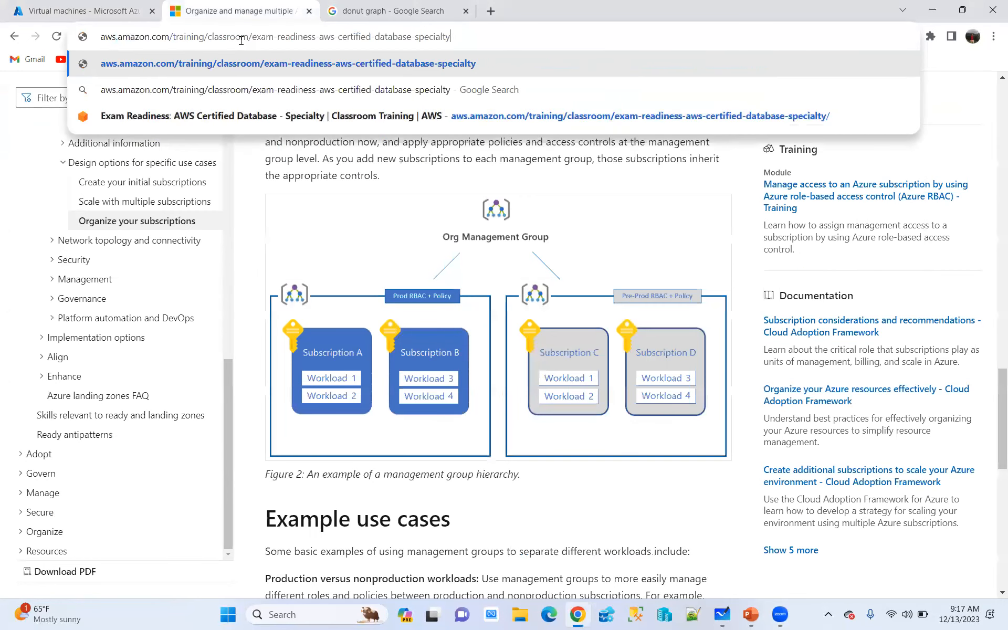
pyautogui.press('BackSpace')
pyautogui.press('BackSpace')
pyautogui.press('BackSpace')
pyautogui.press('BackSpace')
pyautogui.press('BackSpace')
pyautogui.press('BackSpace')
pyautogui.press('BackSpace')
pyautogui.press('BackSpace')
pyautogui.press('BackSpace')
pyautogui.press('BackSpace')
pyautogui.press('BackSpace')
pyautogui.press('BackSpace')
pyautogui.press('BackSpace')
pyautogui.press('BackSpace')
pyautogui.press('BackSpace')
pyautogui.press('BackSpace')
pyautogui.press('BackSpace')
pyautogui.press('BackSpace')
pyautogui.press('BackSpace')
pyautogui.press('BackSpace')
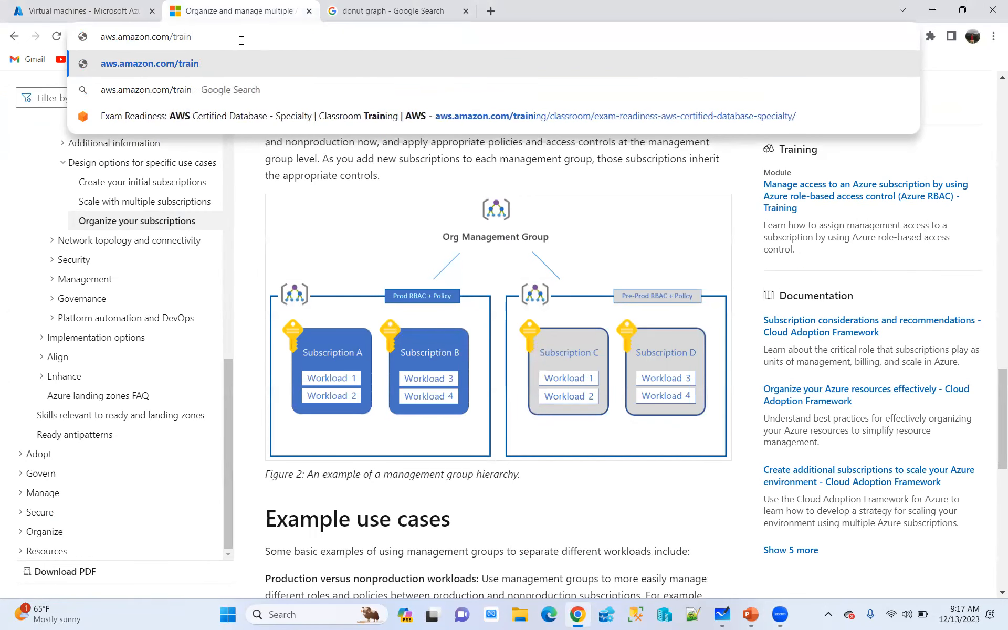
pyautogui.press('Return')
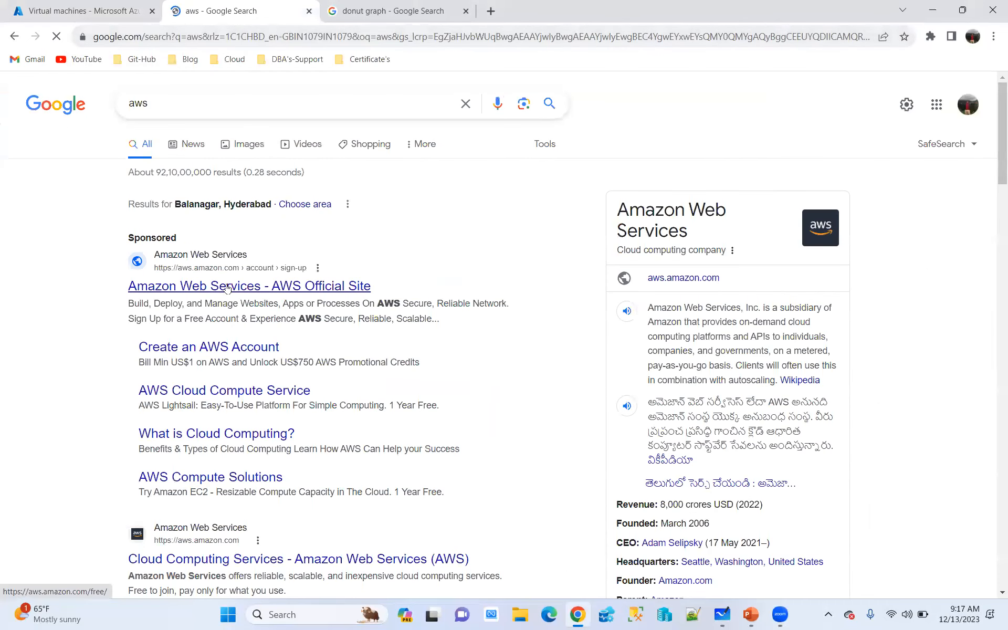
pyautogui.click(227, 292)
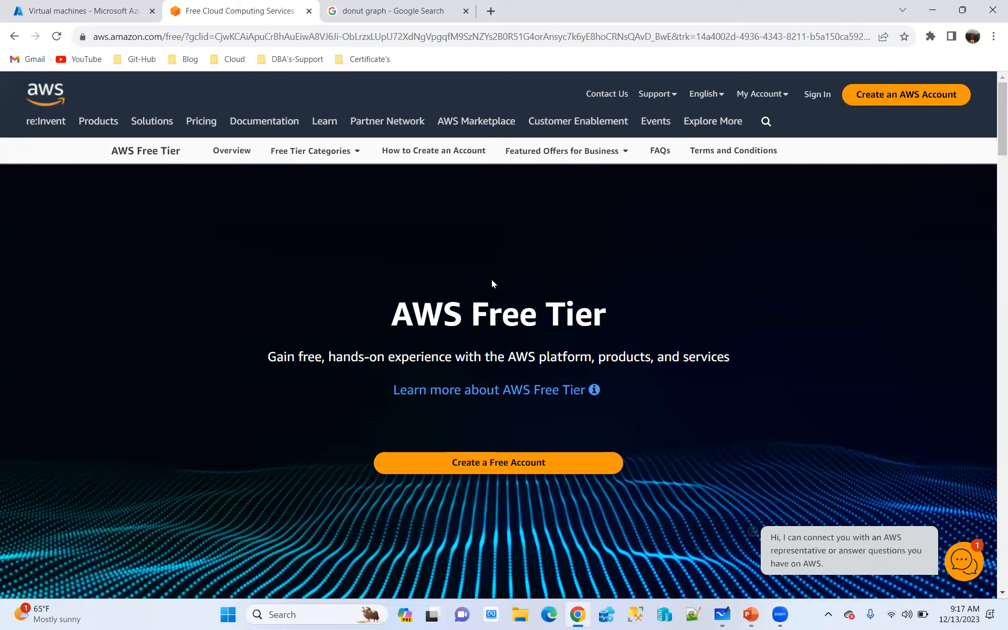
# Return to the Azure Virtual machines page and bring up Hyper-V Manager again
pyautogui.click(84, 11)
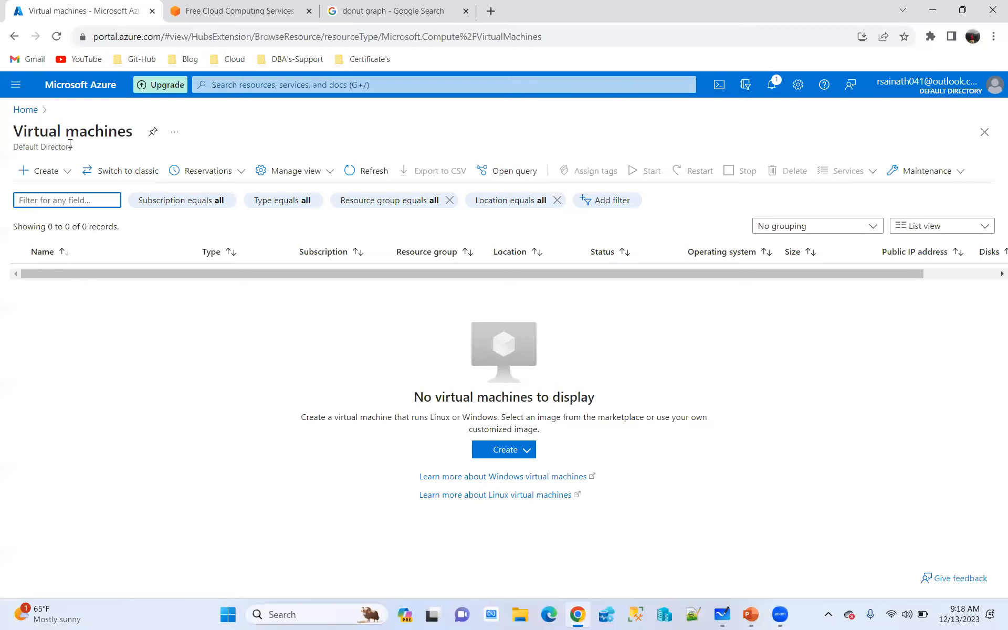
pyautogui.click(665, 616)
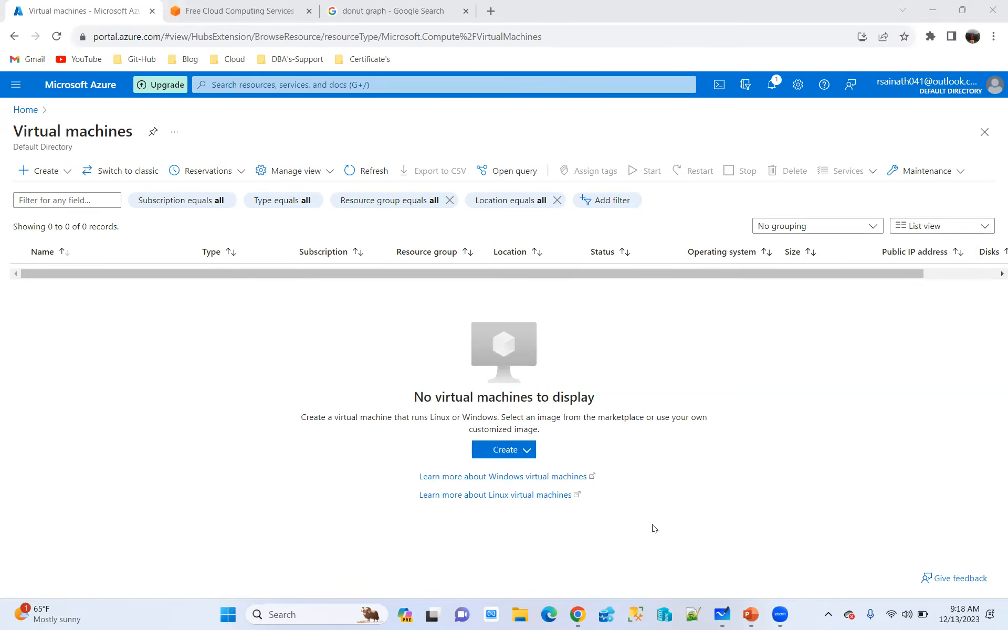
# Switch to Microsoft Whiteboard and handwrite an underlined "vm" with an arrow beside it using the blue-toned pen
pyautogui.click(723, 614)
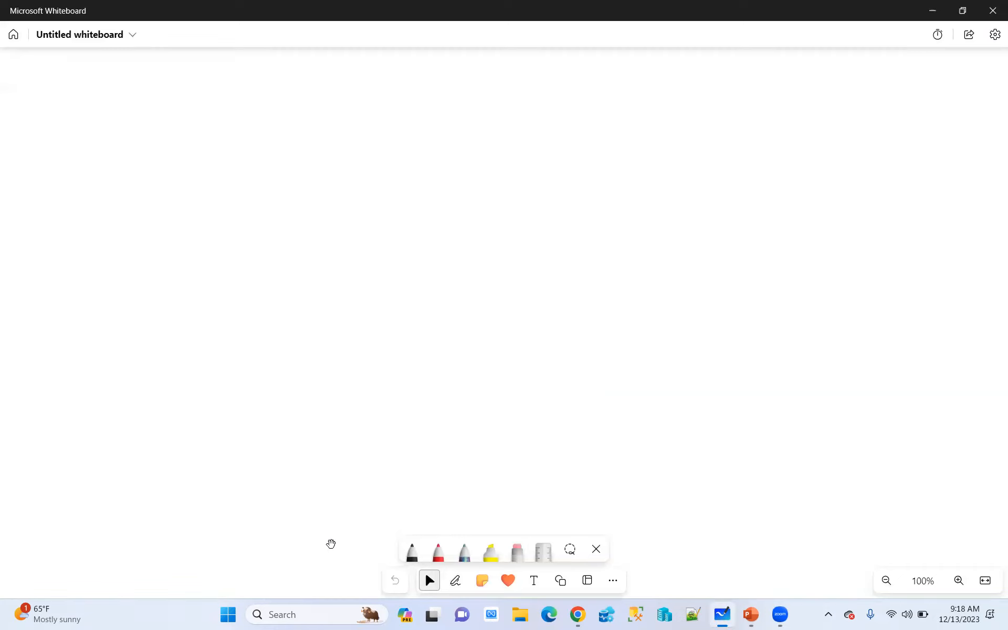
pyautogui.click(464, 550)
pyautogui.moveTo(7, 99); pyautogui.dragTo(65, 99)
pyautogui.moveTo(2, 140); pyautogui.dragTo(78, 106)
pyautogui.moveTo(69, 154)
pyautogui.mouseDown()
pyautogui.moveTo(104, 138)
pyautogui.moveTo(105, 154)
pyautogui.mouseUp()
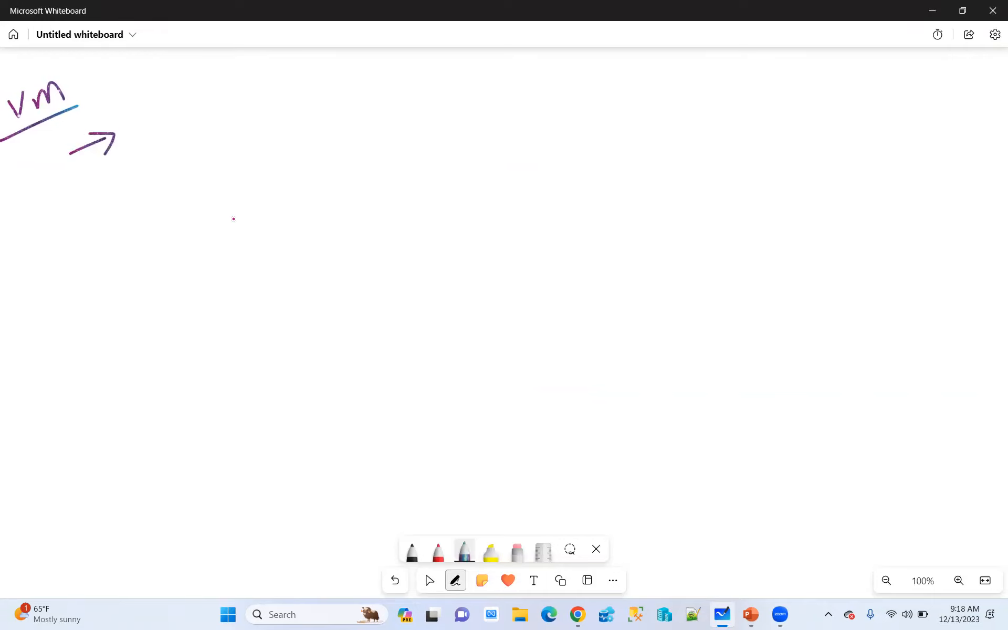
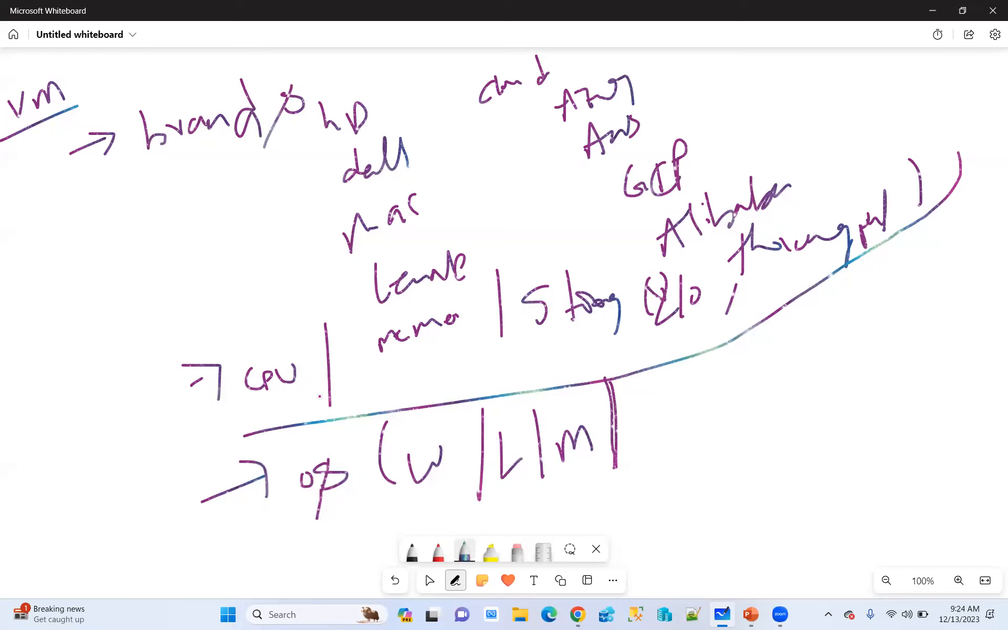
# Circle the handwritten CPU and memory items together, and circle the storage item with its parenthesised details using the same pen
pyautogui.moveTo(252, 415)
pyautogui.mouseDown()
pyautogui.moveTo(432, 376)
pyautogui.moveTo(462, 298)
pyautogui.moveTo(341, 298)
pyautogui.moveTo(230, 348)
pyautogui.moveTo(246, 412)
pyautogui.mouseUp()
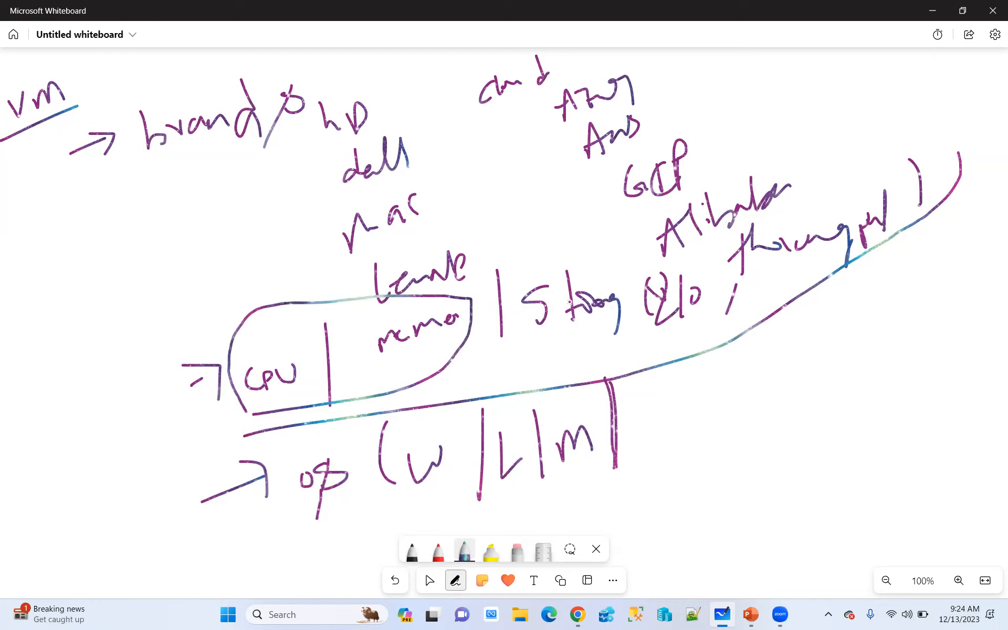
pyautogui.moveTo(517, 265)
pyautogui.mouseDown()
pyautogui.moveTo(522, 336)
pyautogui.moveTo(678, 340)
pyautogui.moveTo(815, 300)
pyautogui.moveTo(937, 238)
pyautogui.moveTo(948, 147)
pyautogui.moveTo(722, 229)
pyautogui.moveTo(593, 263)
pyautogui.moveTo(510, 256)
pyautogui.moveTo(512, 267)
pyautogui.mouseUp()
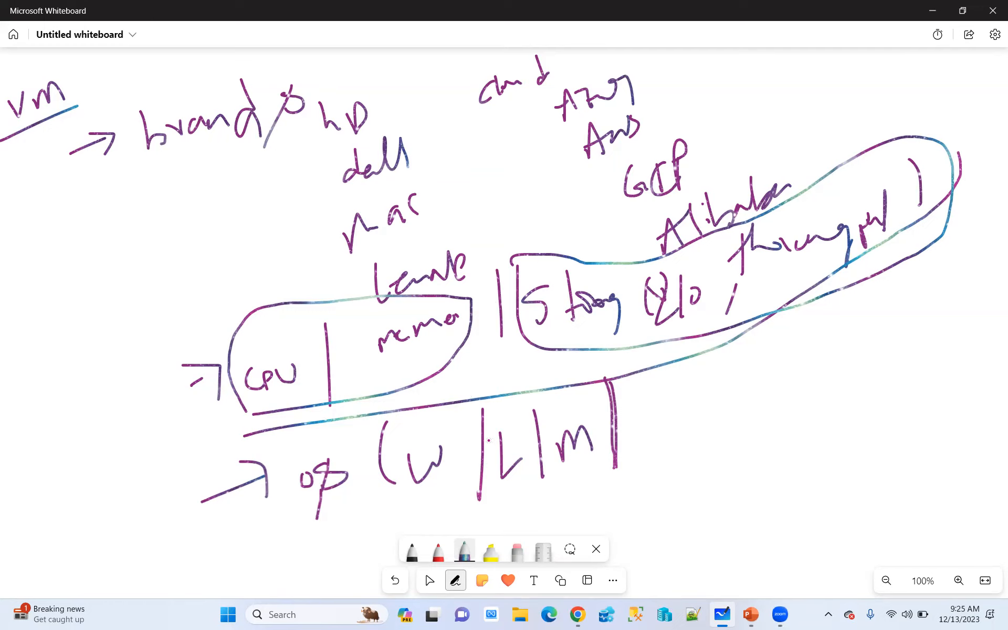
# Switch to Chrome, search Google for azure vm size in the AWS tab, and open the VM sizes - Azure Virtual Machines result
pyautogui.click(582, 616)
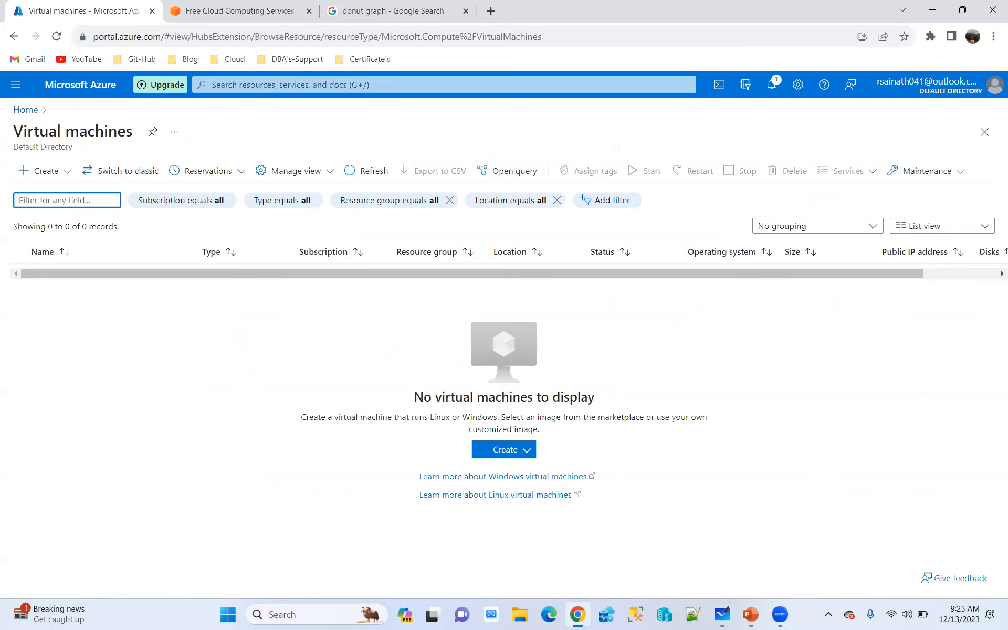
pyautogui.click(231, 11)
pyautogui.click(253, 38)
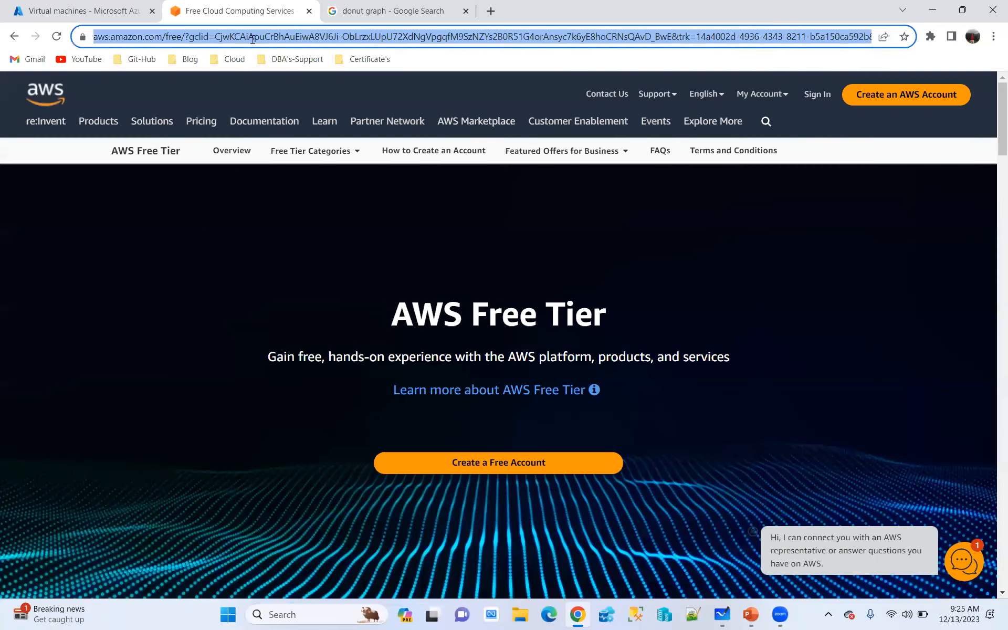
pyautogui.write('azure v')
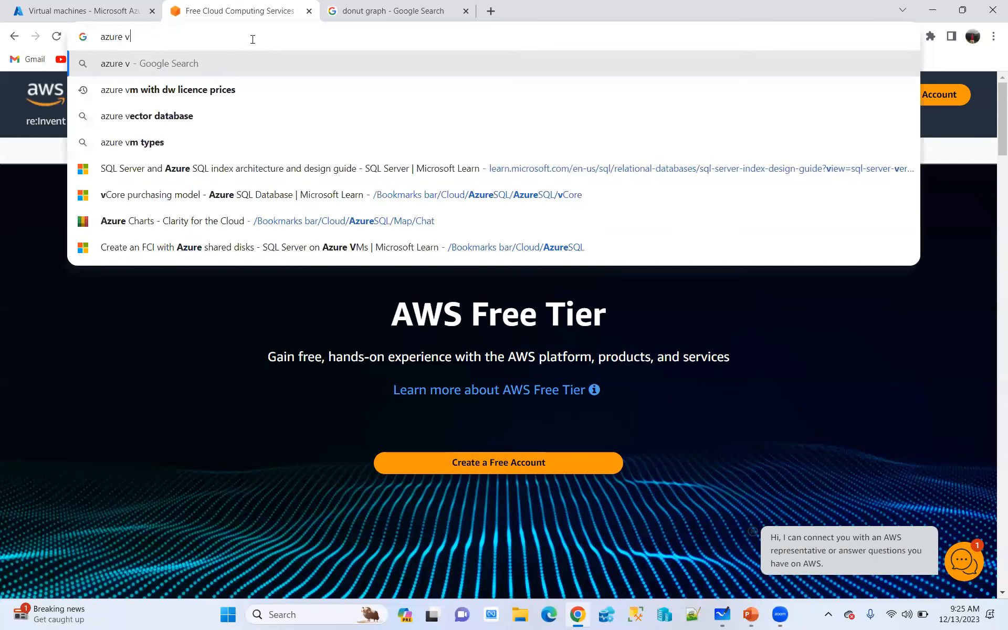
pyautogui.write('m size')
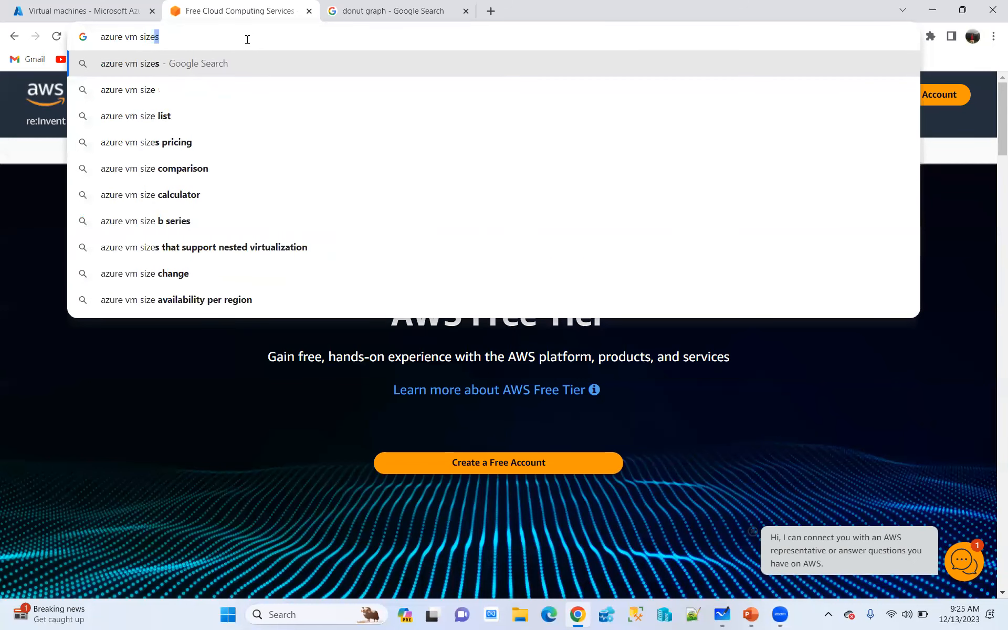
pyautogui.click(126, 93)
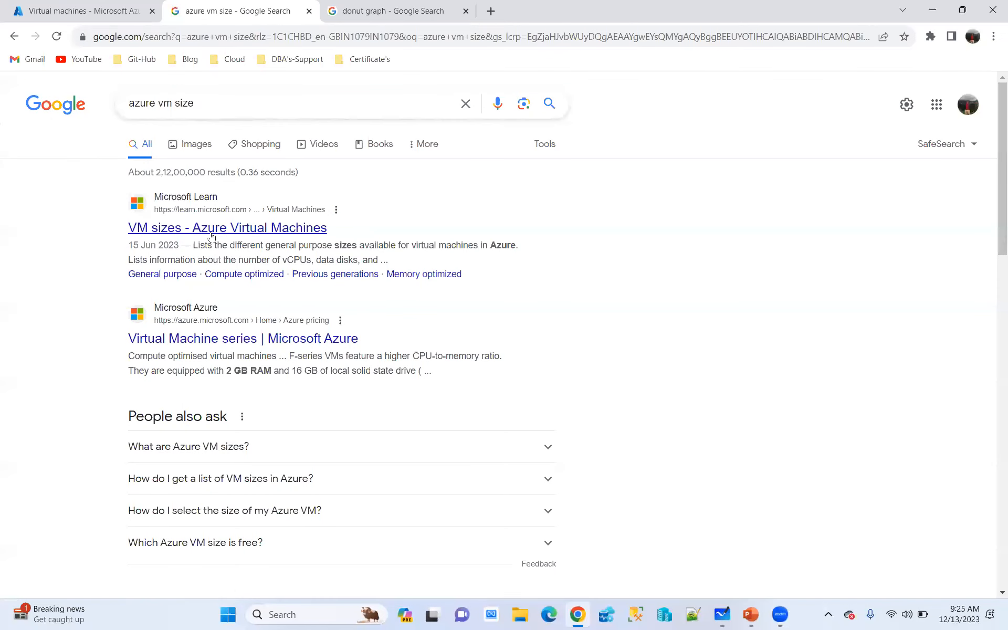
pyautogui.click(210, 231)
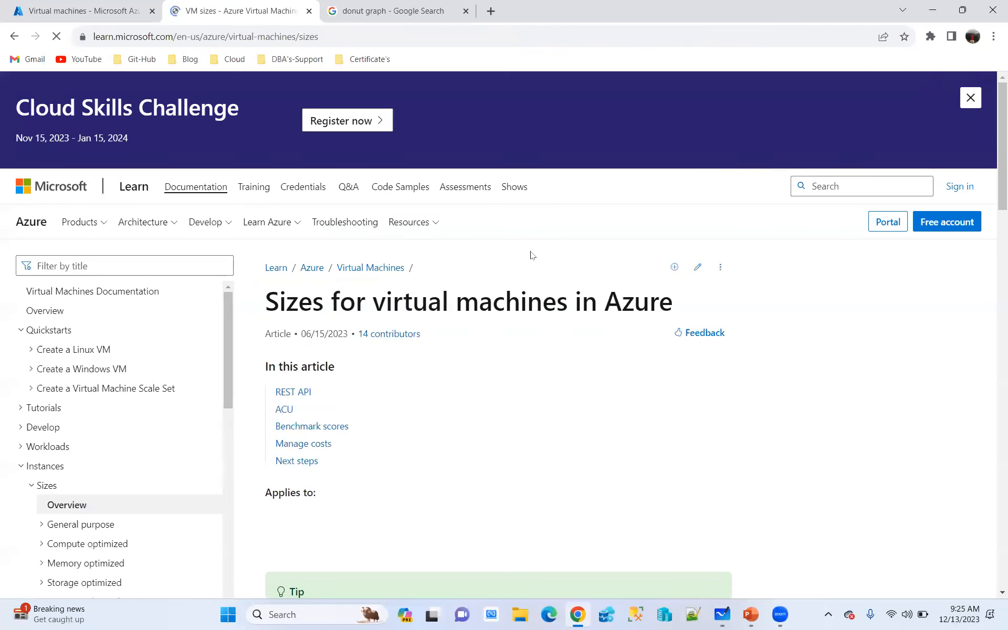
# Examine the virtual machine types, sizes and descriptions in the table of the Azure sizes article
pyautogui.scroll(-2, 490, 338)
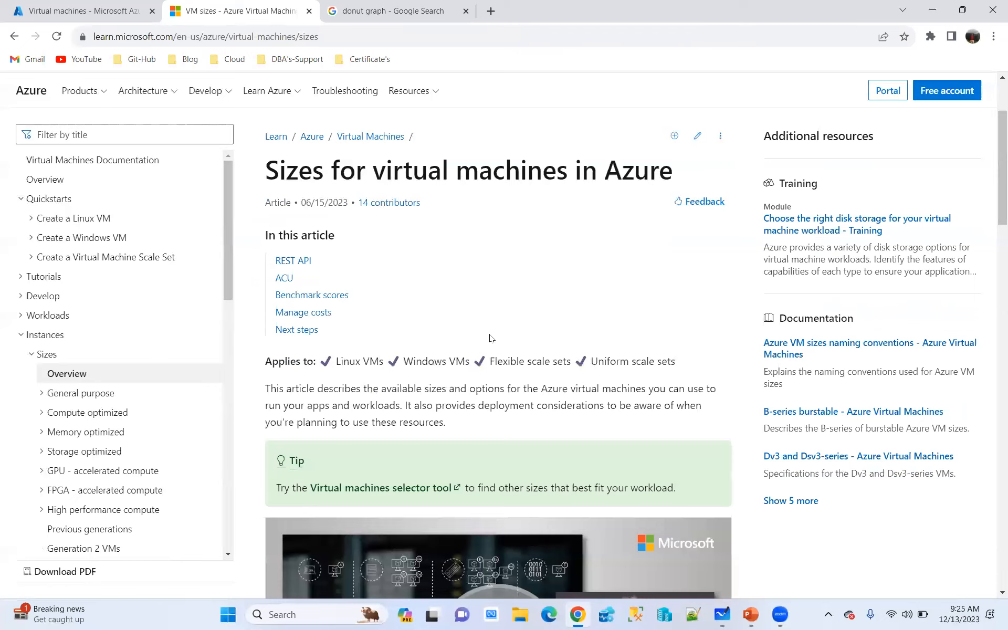
pyautogui.scroll(-3, 491, 337)
pyautogui.scroll(-6, 488, 337)
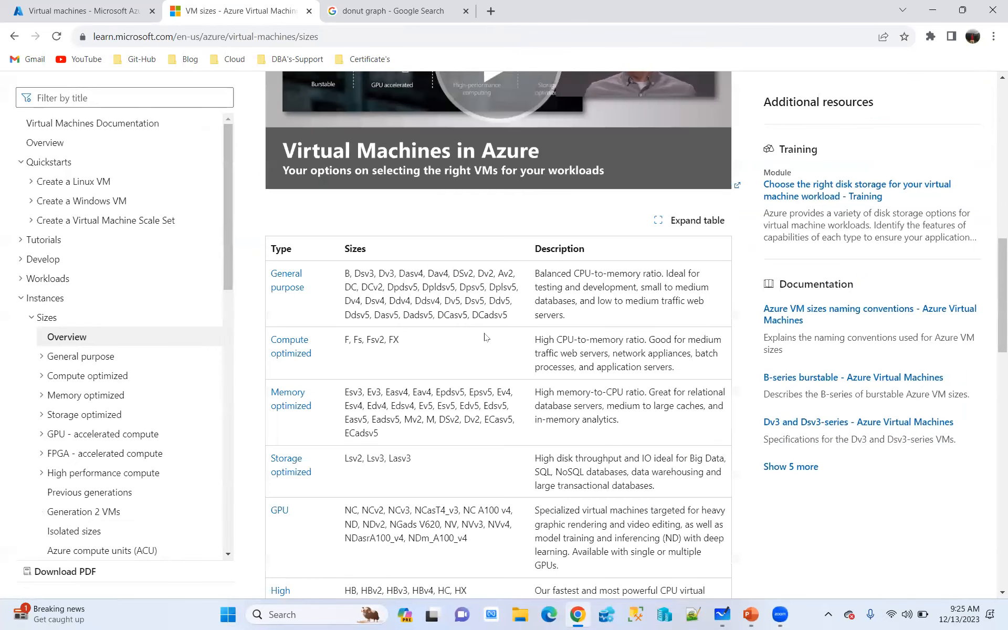
pyautogui.scroll(-3, 475, 300)
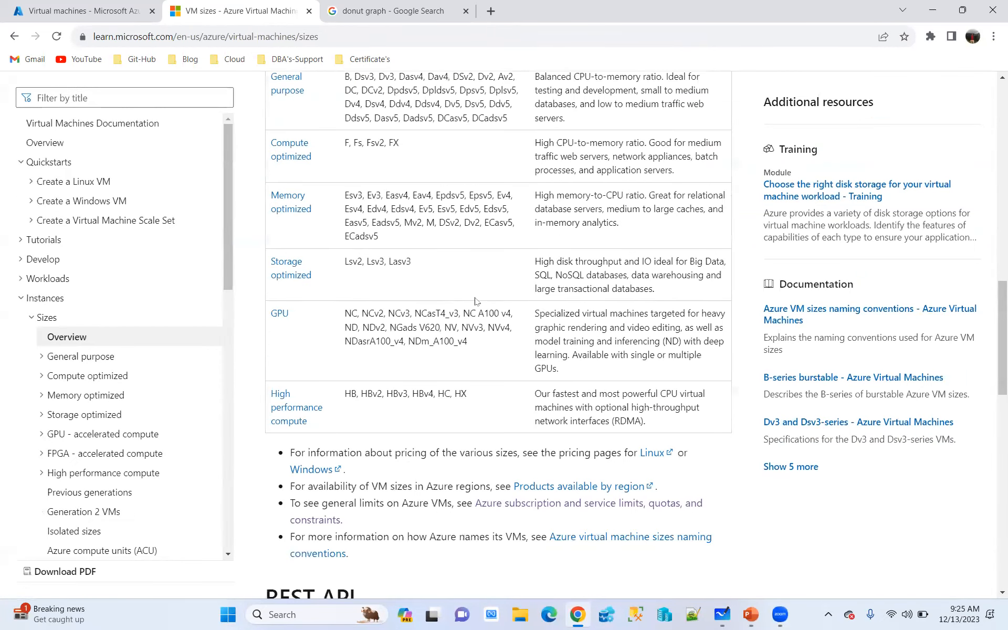
pyautogui.scroll(1, 475, 300)
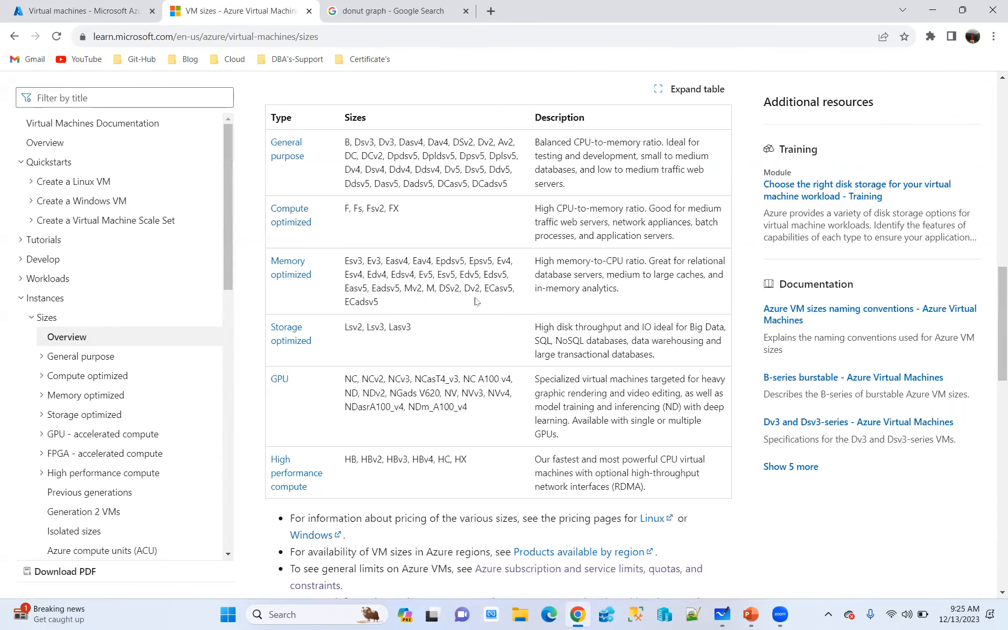
pyautogui.scroll(-2, 475, 301)
pyautogui.scroll(1, 475, 301)
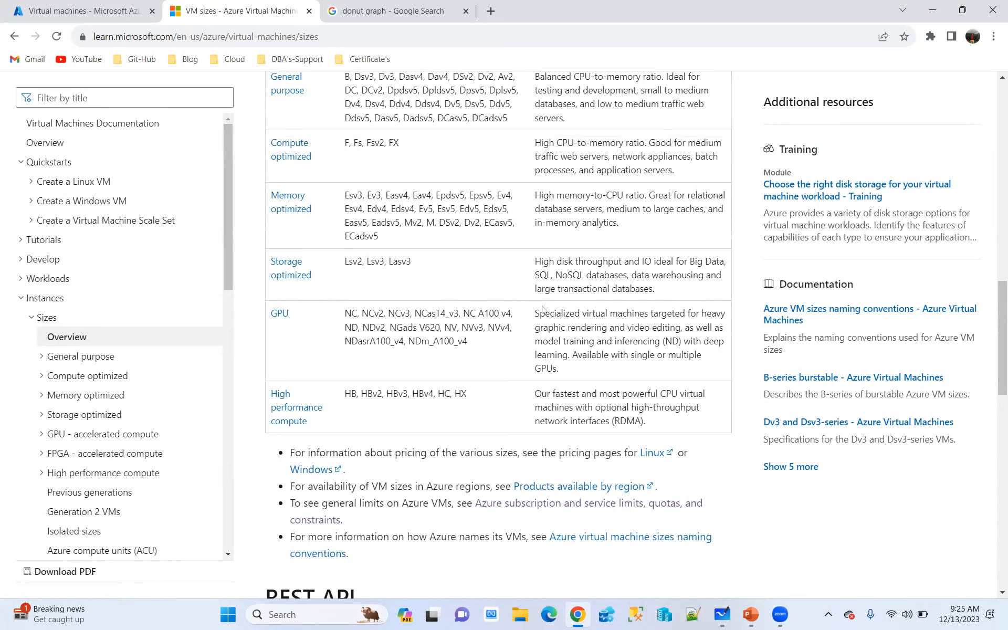
pyautogui.scroll(2, 544, 309)
# Highlight the General purpose, Compute optimized, Memory optimized, Storage optimized and High performance compute type names one after another in the sizes table
pyautogui.moveTo(271, 206); pyautogui.dragTo(306, 223)
pyautogui.moveTo(313, 288); pyautogui.dragTo(264, 277)
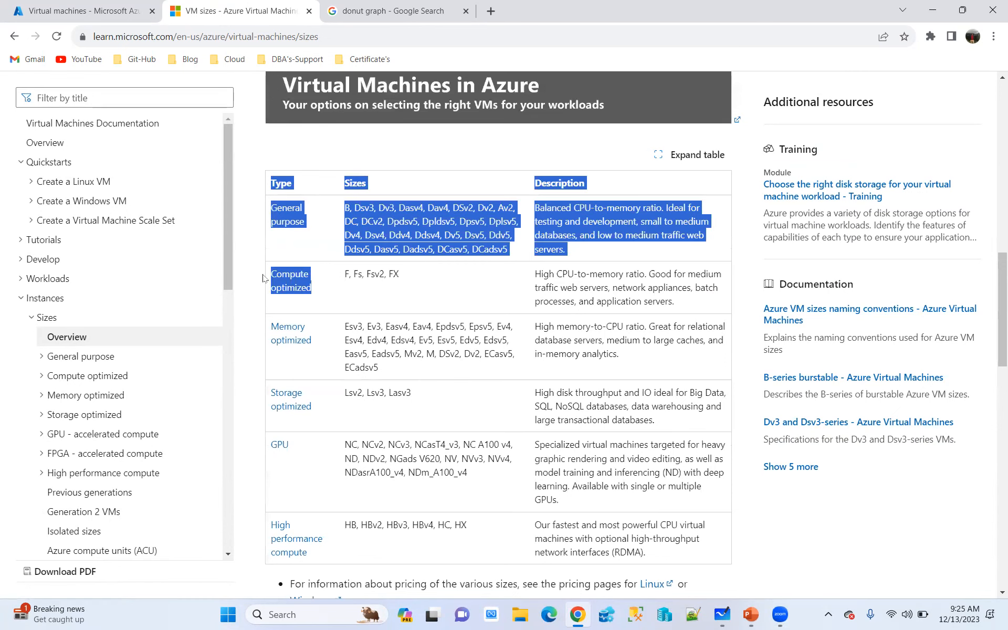
pyautogui.moveTo(312, 342); pyautogui.dragTo(262, 329)
pyautogui.moveTo(321, 415); pyautogui.dragTo(269, 384)
pyautogui.scroll(-1, 266, 399)
pyautogui.moveTo(320, 488); pyautogui.dragTo(272, 460)
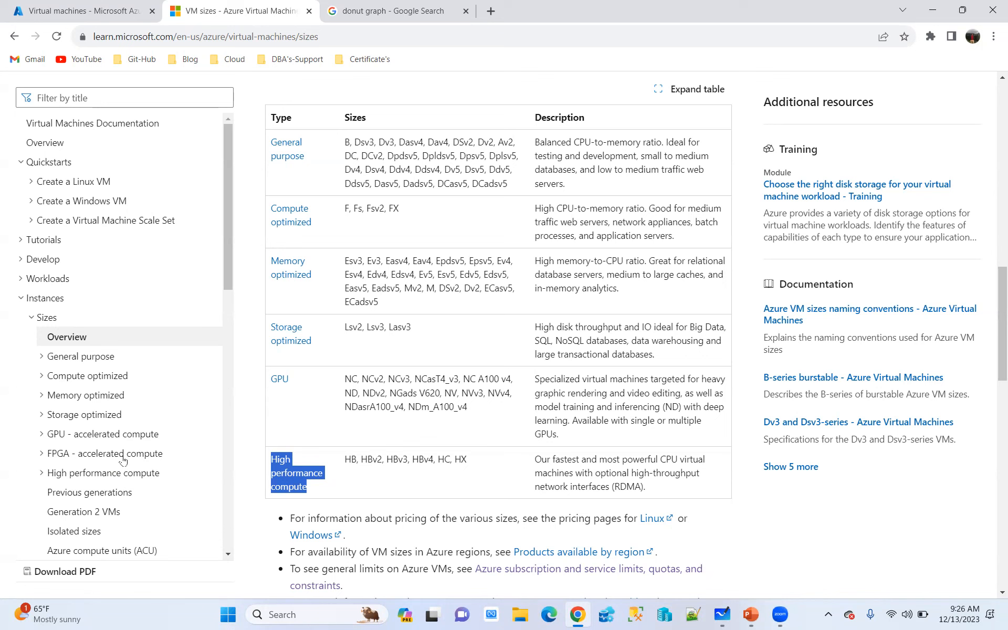
# Look through the documentation's contents list and review the sizes article down to its VM type table, clearing the text highlight
pyautogui.scroll(-2, 122, 445)
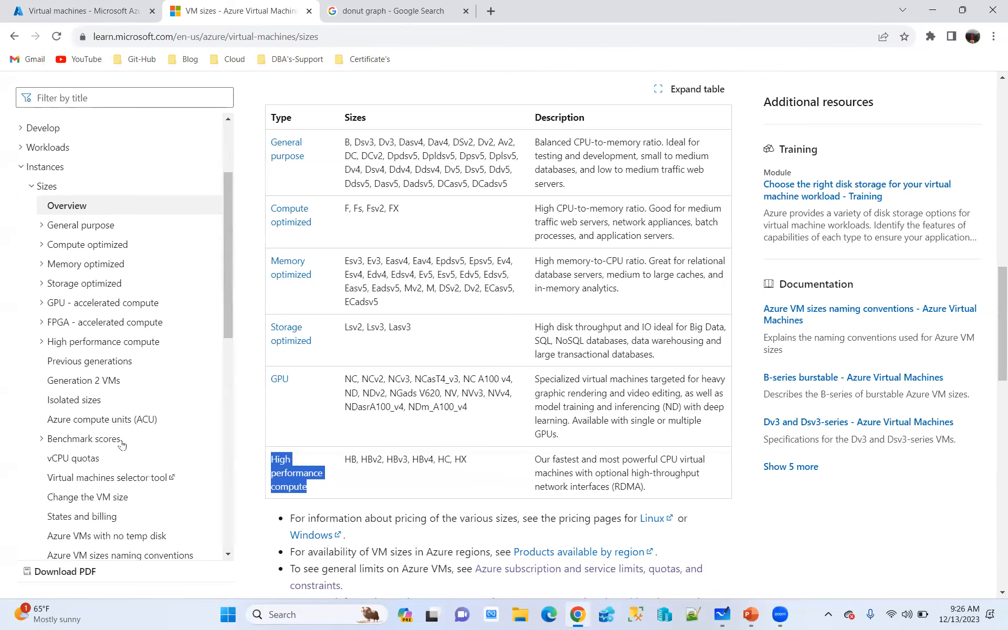
pyautogui.scroll(-3, 121, 446)
pyautogui.scroll(4, 121, 445)
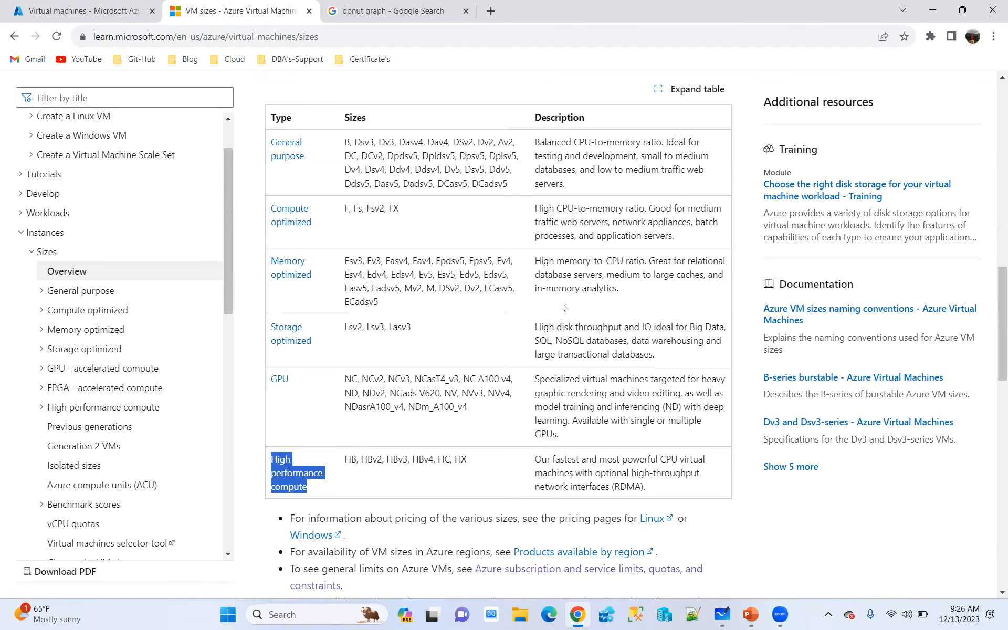
pyautogui.scroll(15, 628, 270)
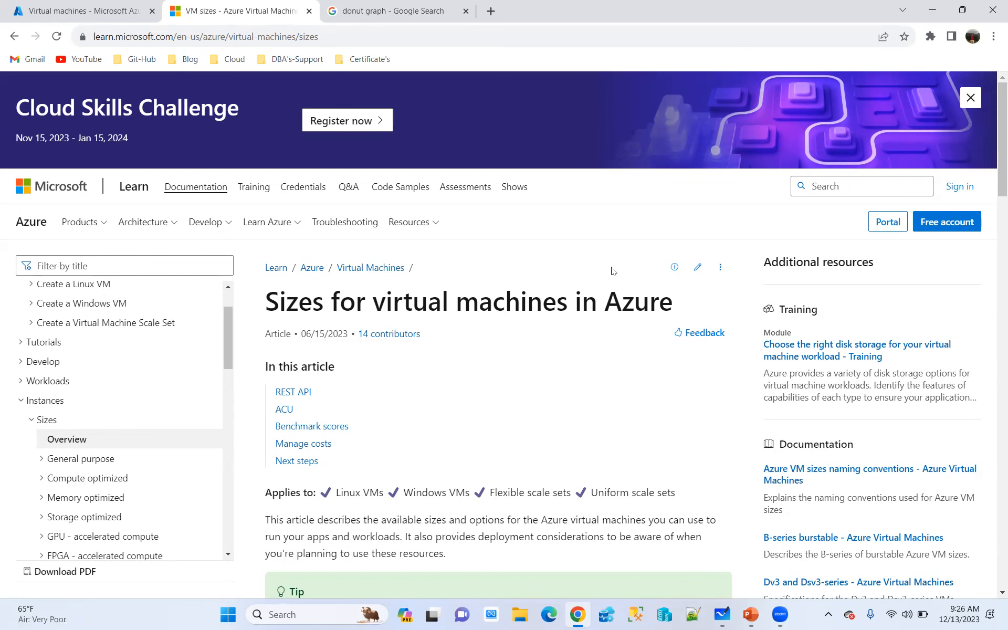
pyautogui.scroll(-3, 505, 364)
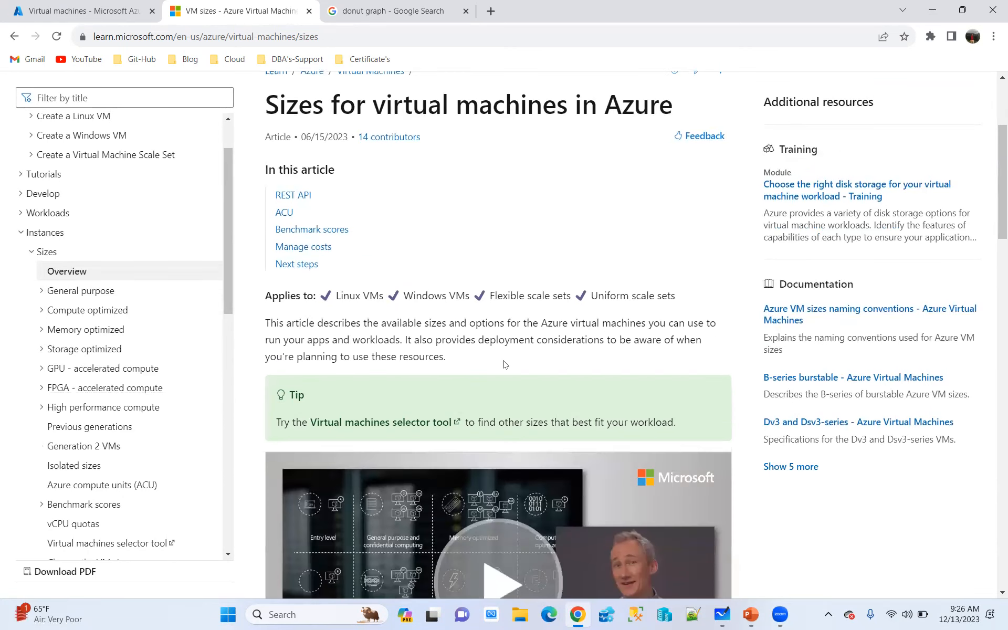
pyautogui.scroll(-8, 505, 365)
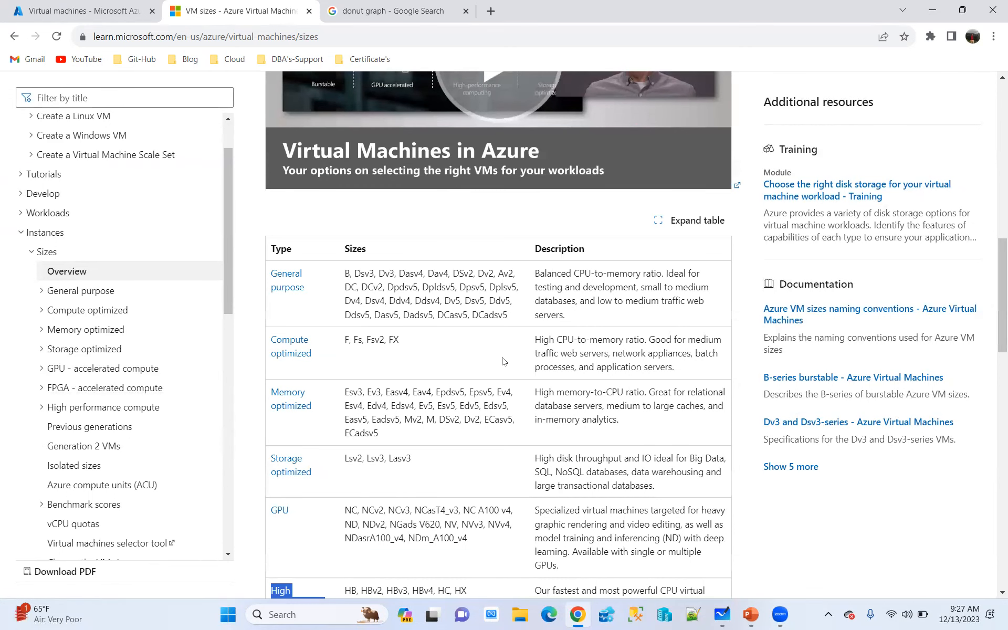
pyautogui.scroll(-2, 503, 361)
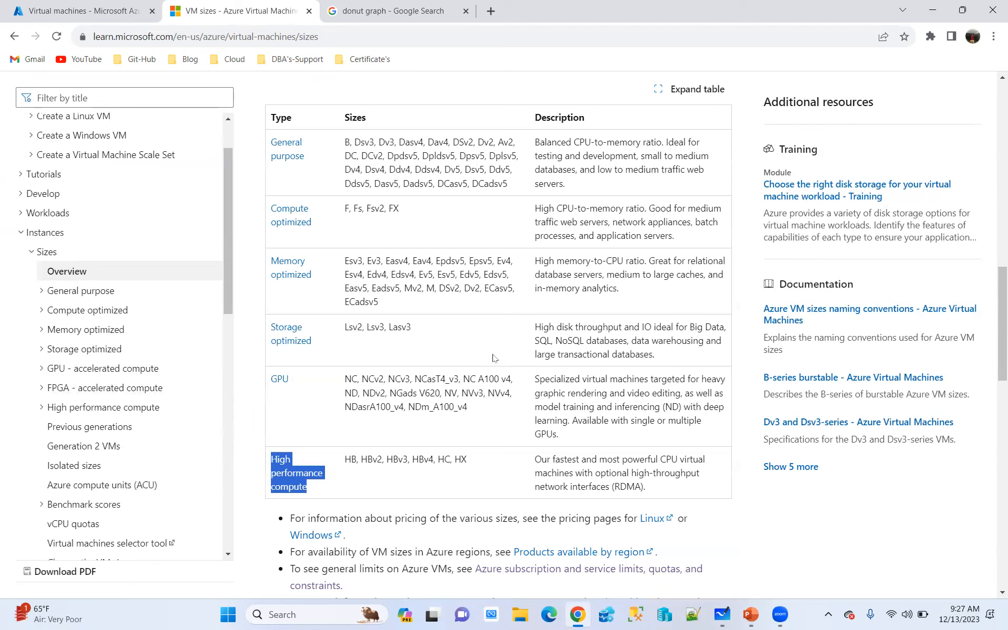
pyautogui.click(245, 326)
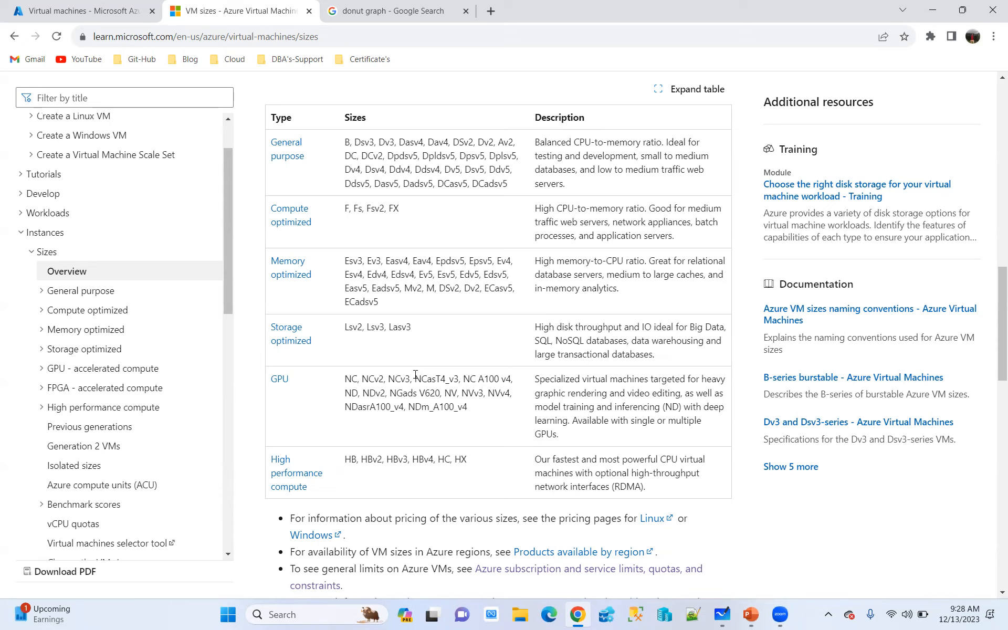
# Copy the Edv5 size name, search Google for azure Edv5 in the donut graph tab, and open the Edv5 and Edsv5-series result
pyautogui.doubleClick(471, 274)
pyautogui.hotkey('ctrl', 'c')
pyautogui.click(393, 10)
pyautogui.click(272, 34)
pyautogui.write('azure')
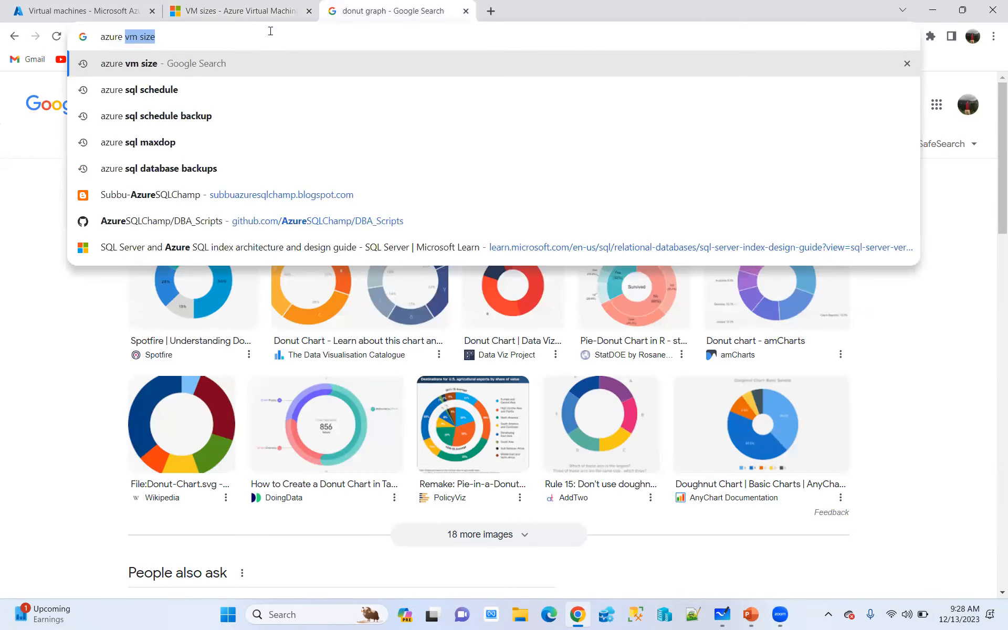
pyautogui.hotkey('ctrl', 'v')
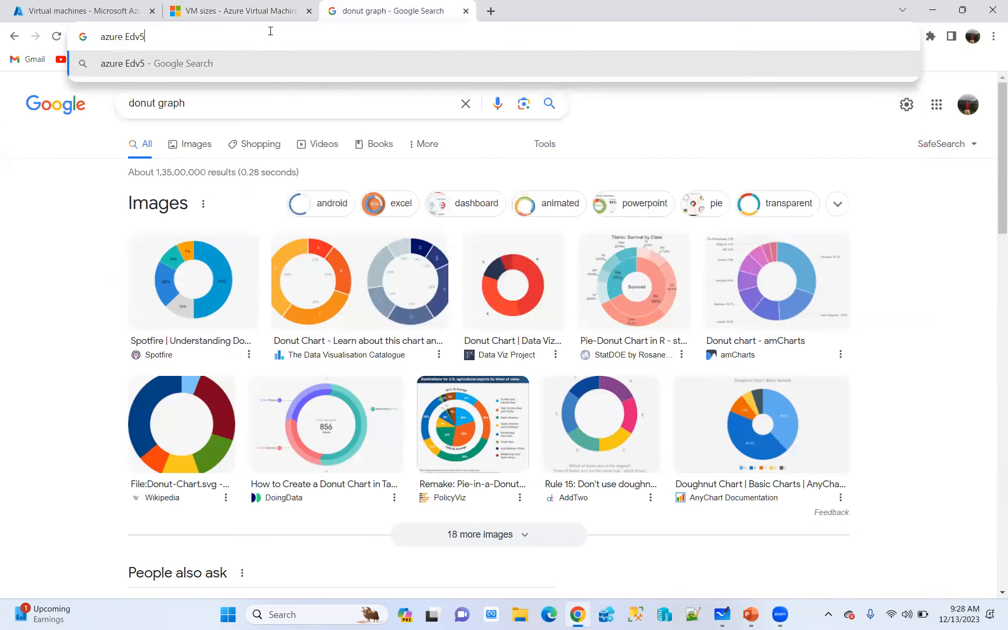
pyautogui.press('Return')
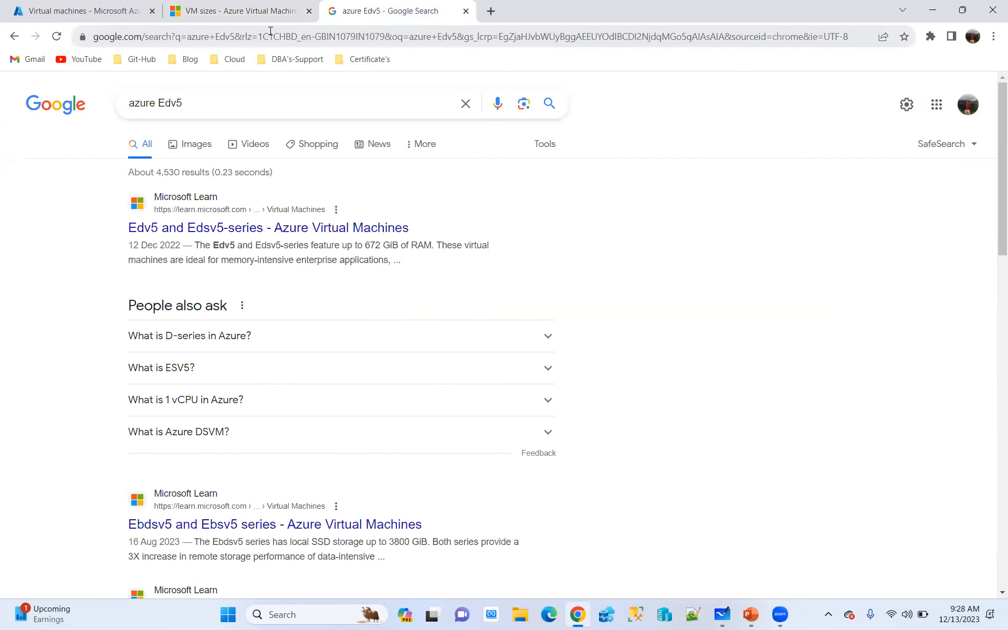
pyautogui.click(235, 227)
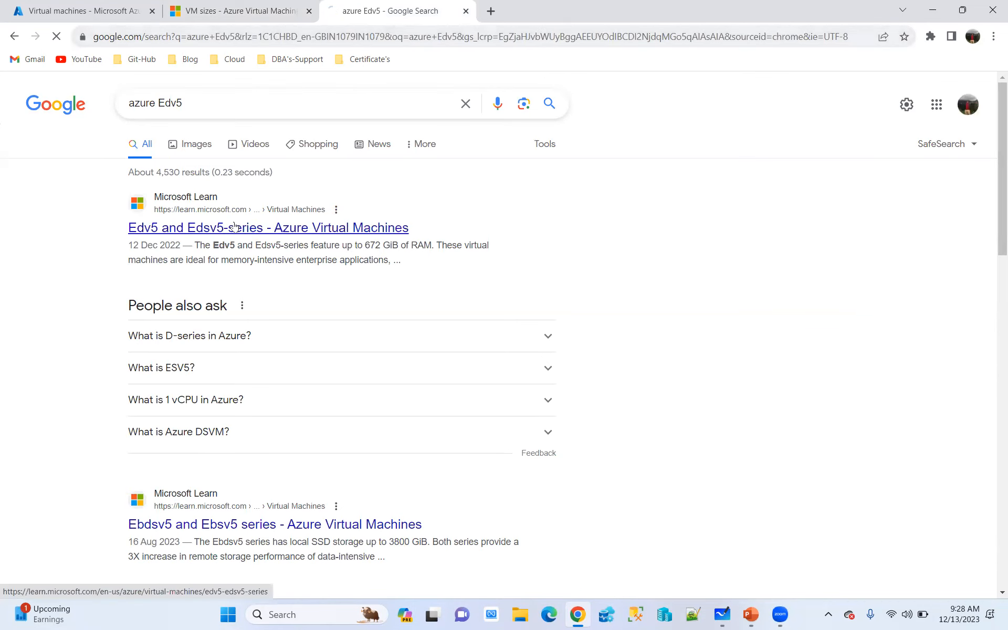
# Examine the Edsv5-series size table, highlighting the vCPU heading, the Standard_E2ds_v5 vCPU, memory and temp storage values, and the SSD label
pyautogui.scroll(-5, 567, 324)
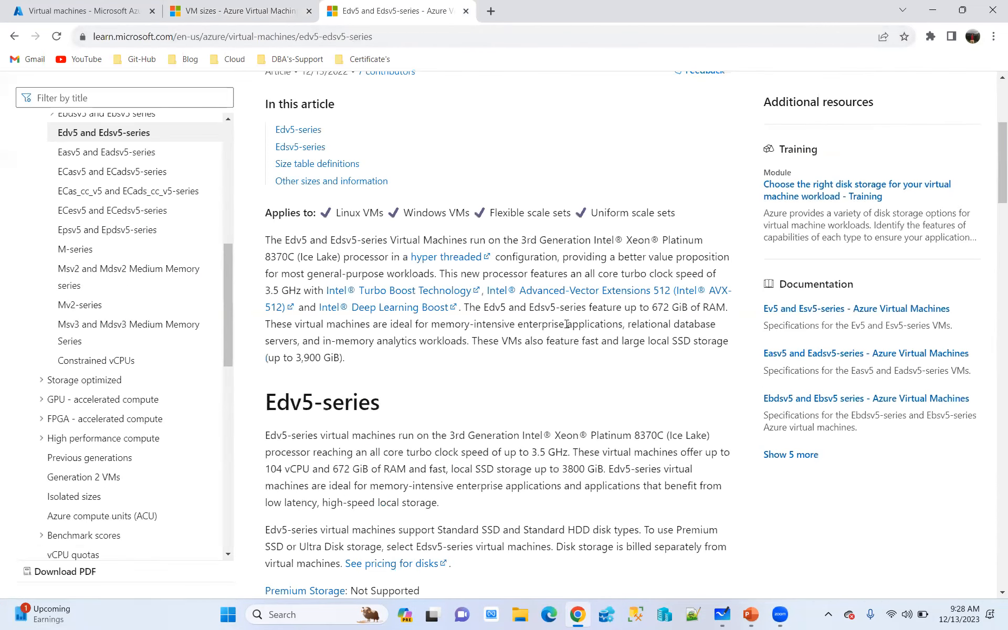
pyautogui.scroll(-10, 566, 324)
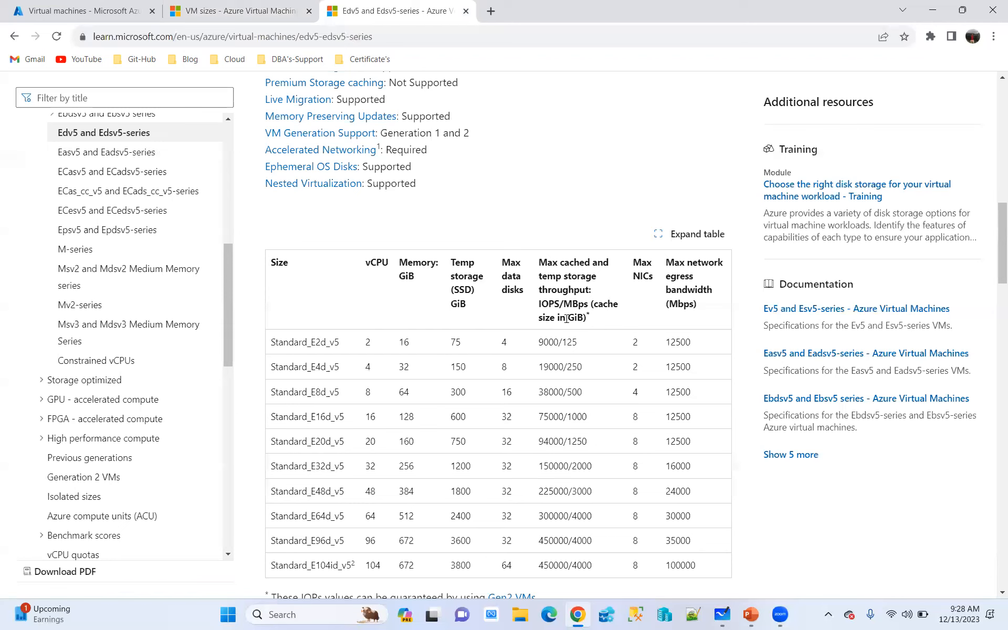
pyautogui.scroll(-6, 583, 252)
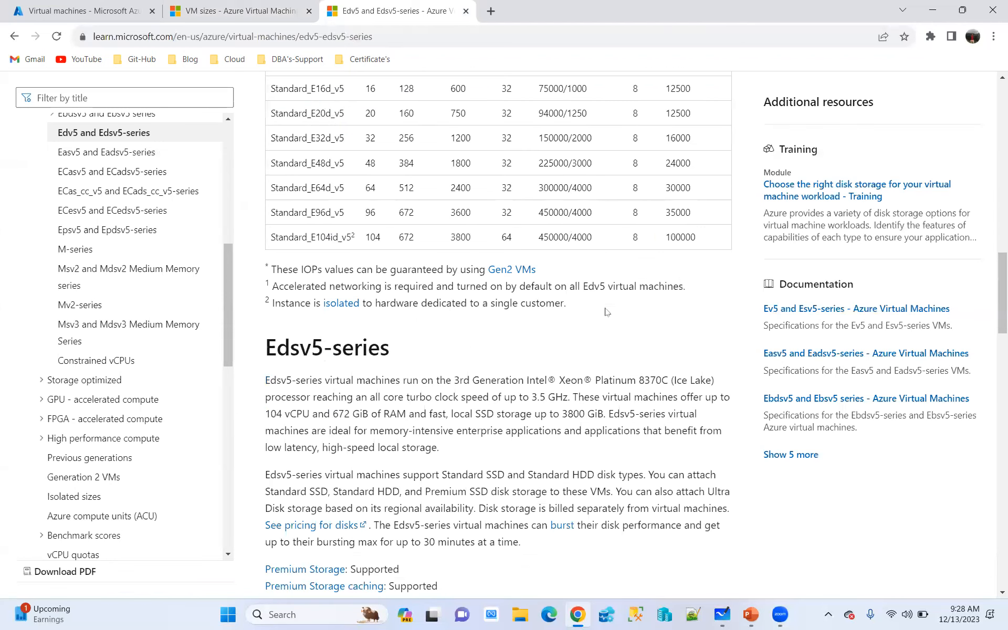
pyautogui.scroll(-11, 570, 258)
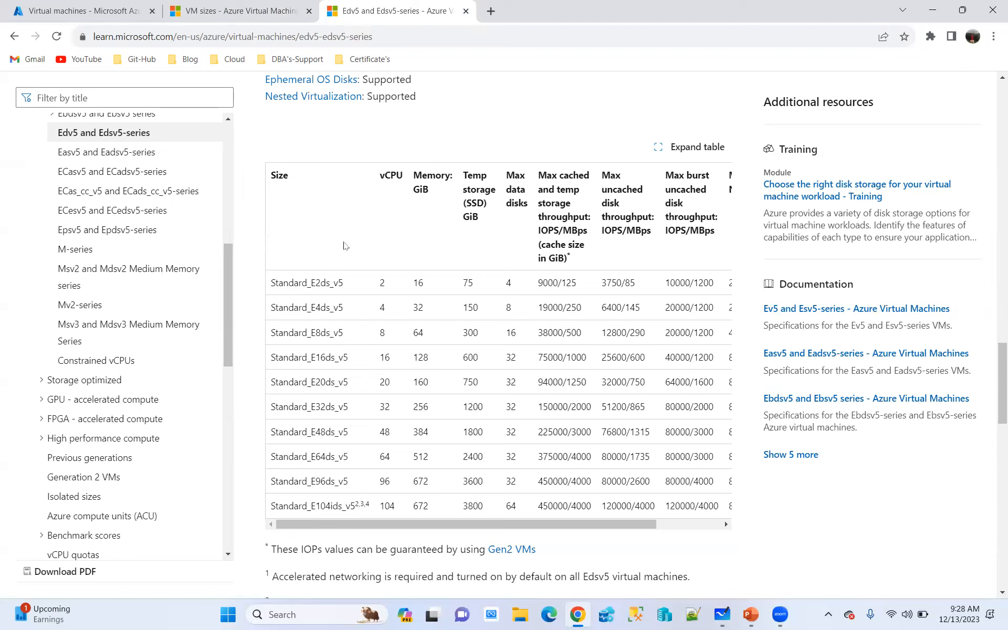
pyautogui.doubleClick(381, 179)
pyautogui.doubleClick(382, 284)
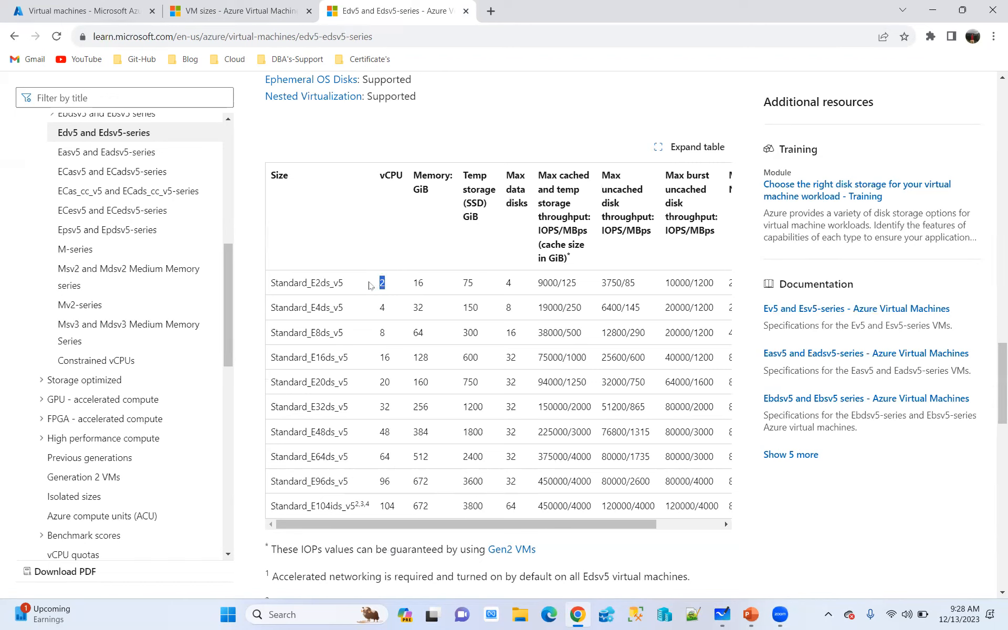
pyautogui.doubleClick(418, 284)
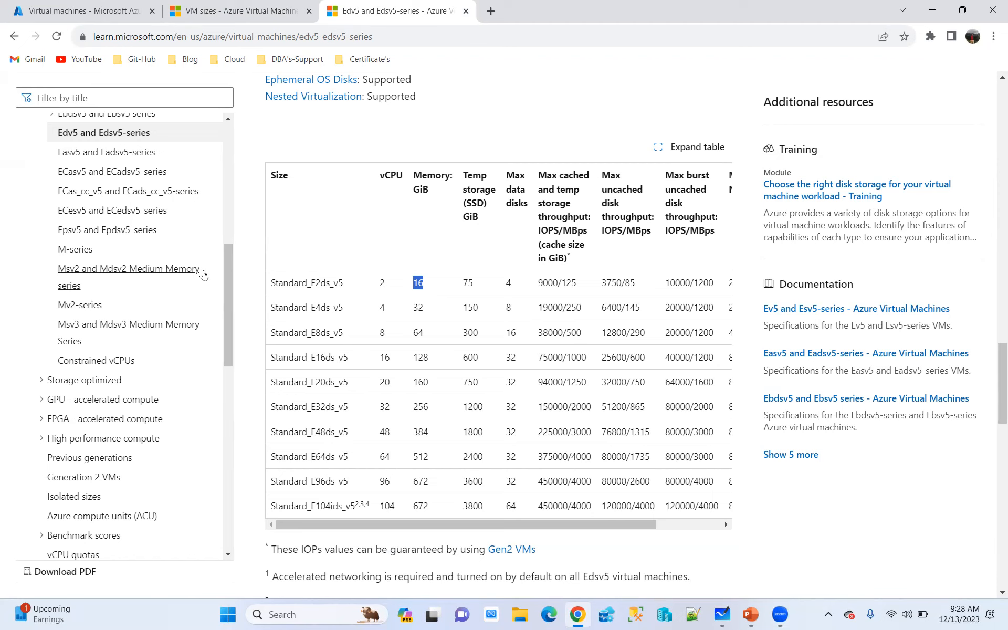
pyautogui.moveTo(479, 285); pyautogui.dragTo(464, 286)
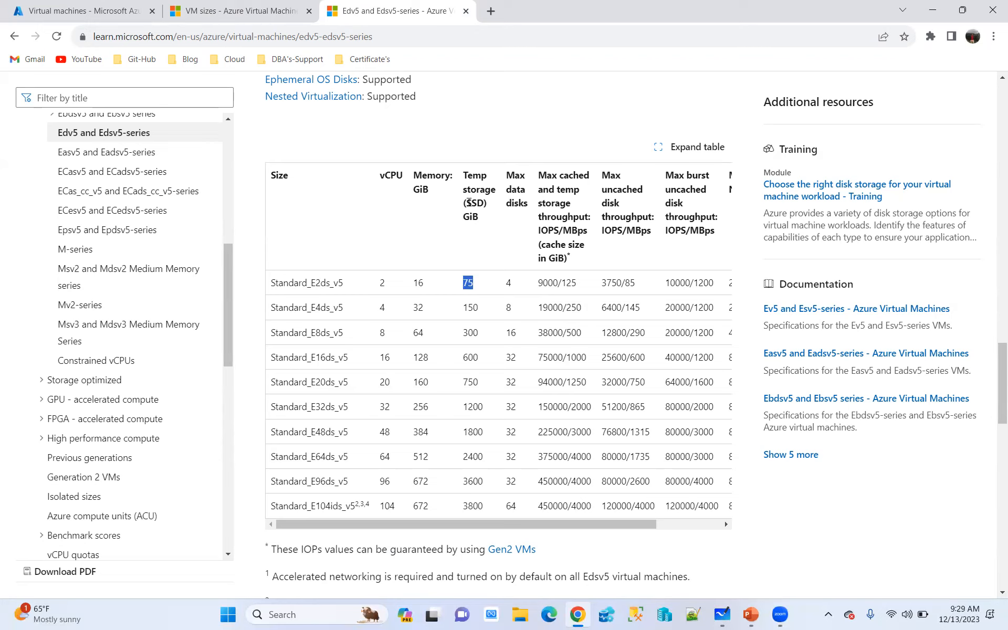
pyautogui.moveTo(469, 203); pyautogui.dragTo(498, 201)
# Highlight the Intel Xeon Platinum 8370C processor, the 3.5 GHz clock speed and the SSD storage wording in the Edv5-series description
pyautogui.scroll(20, 601, 320)
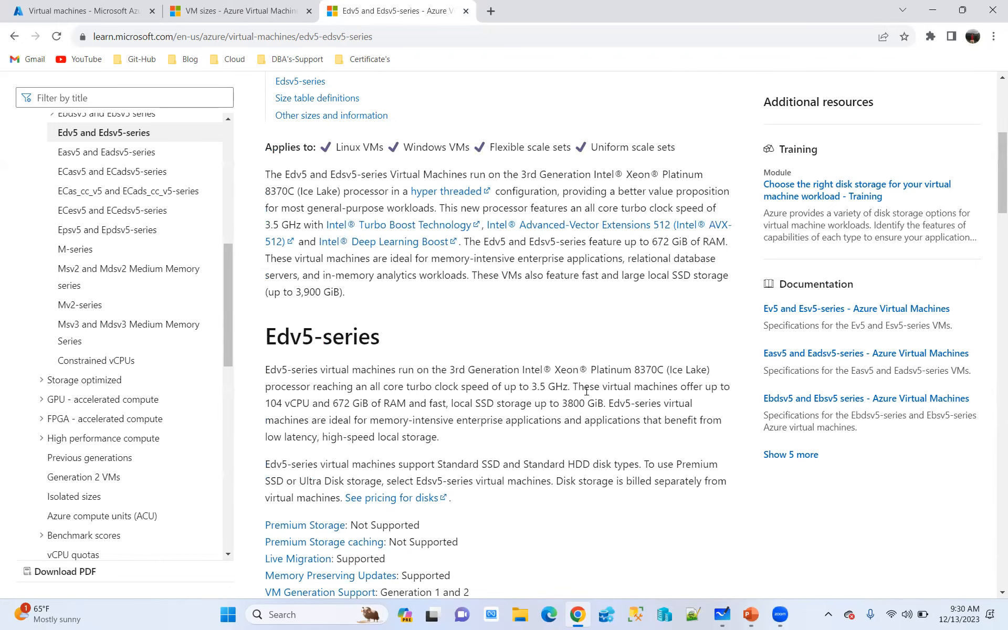
pyautogui.moveTo(448, 371); pyautogui.dragTo(669, 368)
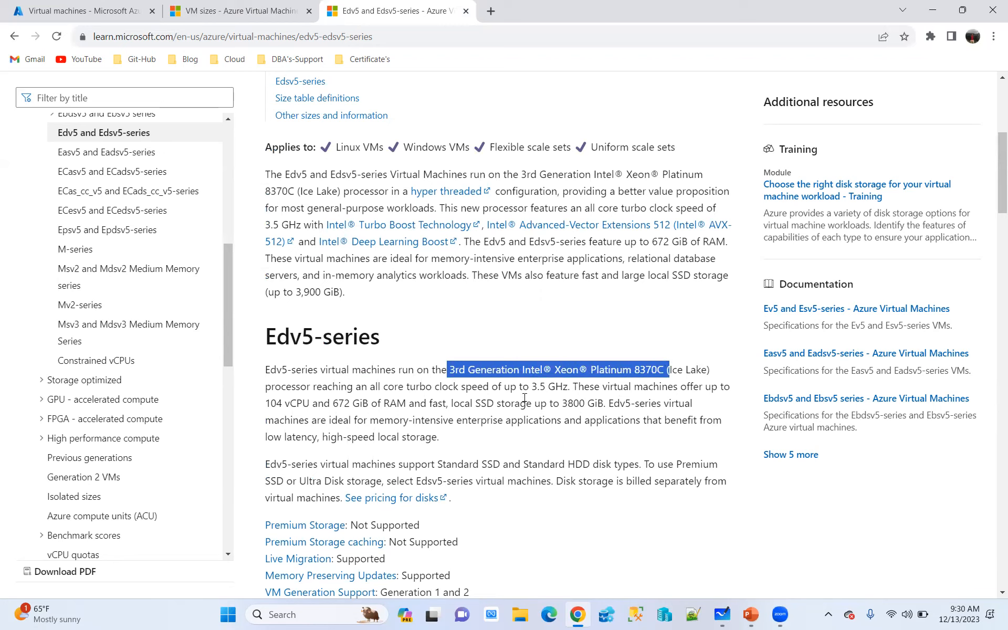
pyautogui.moveTo(529, 386); pyautogui.dragTo(572, 386)
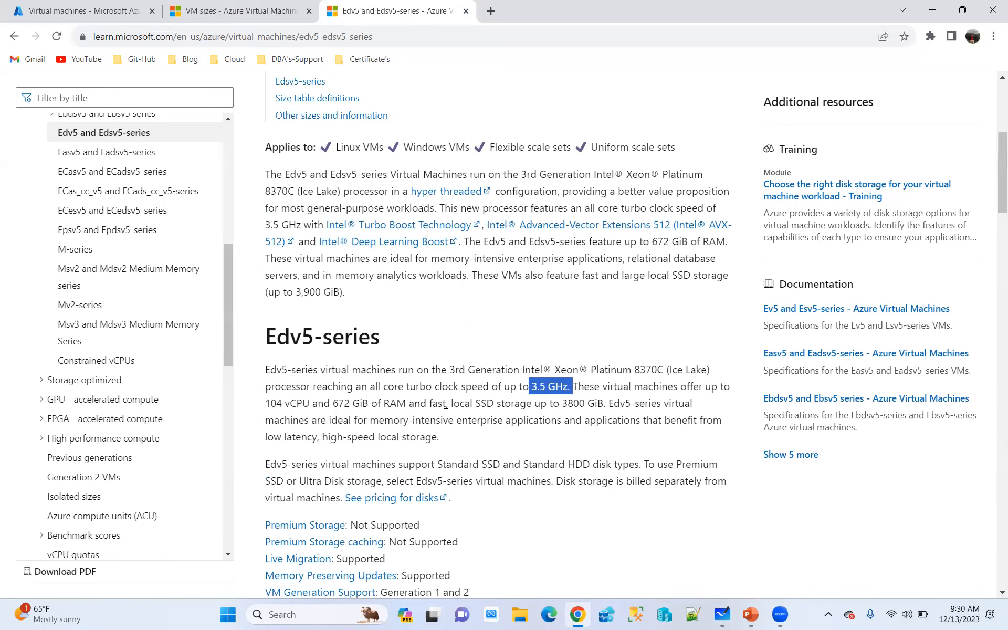
pyautogui.moveTo(470, 403); pyautogui.dragTo(522, 401)
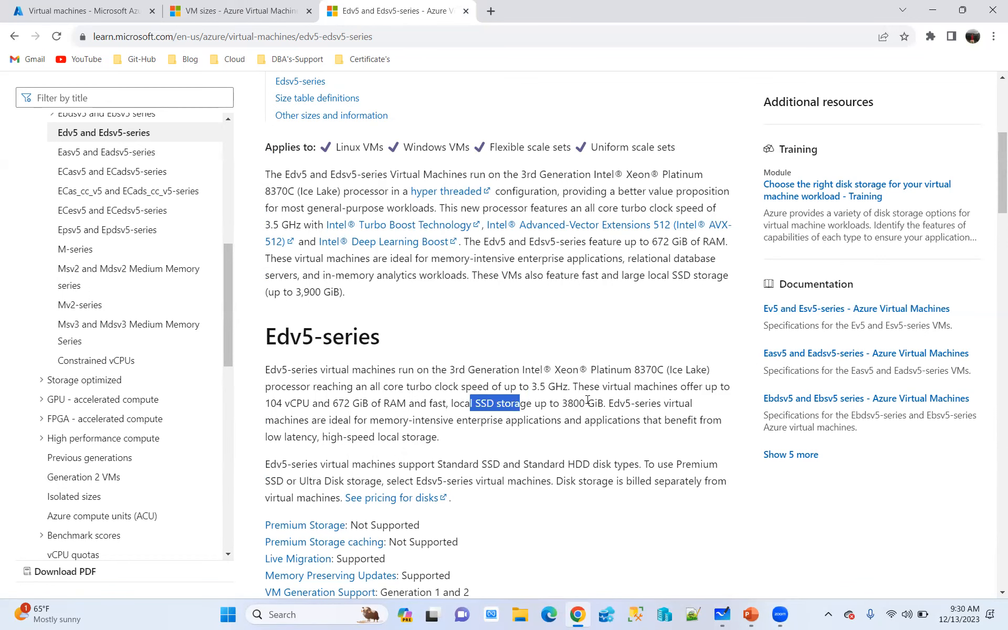
# Highlight the Edsv5-series virtual machines wording in the disk support paragraph, and search Google for best size for azure sql vm in a new tab
pyautogui.scroll(-2, 587, 400)
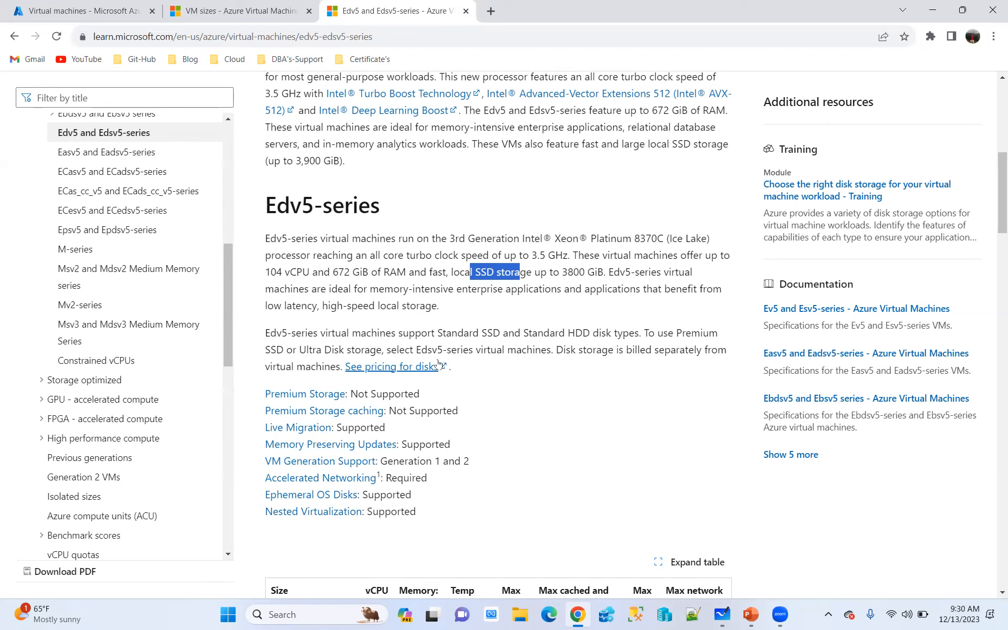
pyautogui.moveTo(554, 350); pyautogui.dragTo(405, 351)
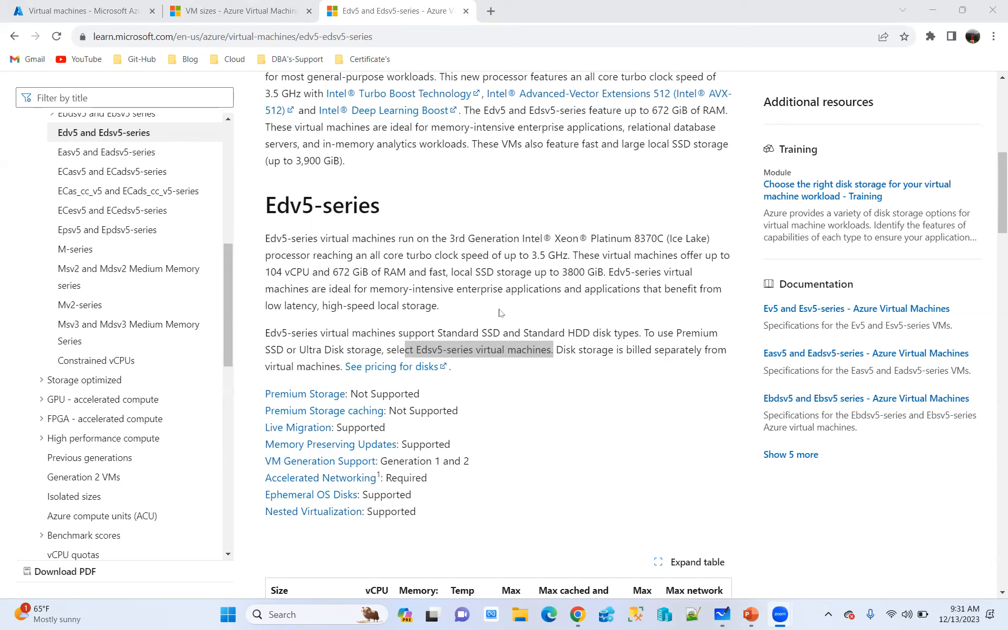
pyautogui.click(497, 11)
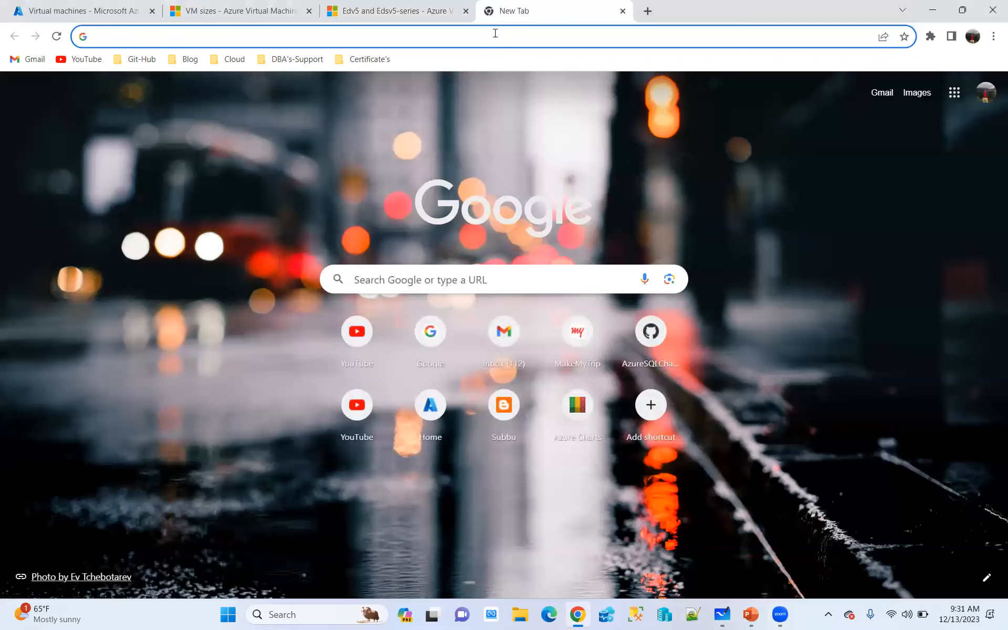
pyautogui.write('best size ')
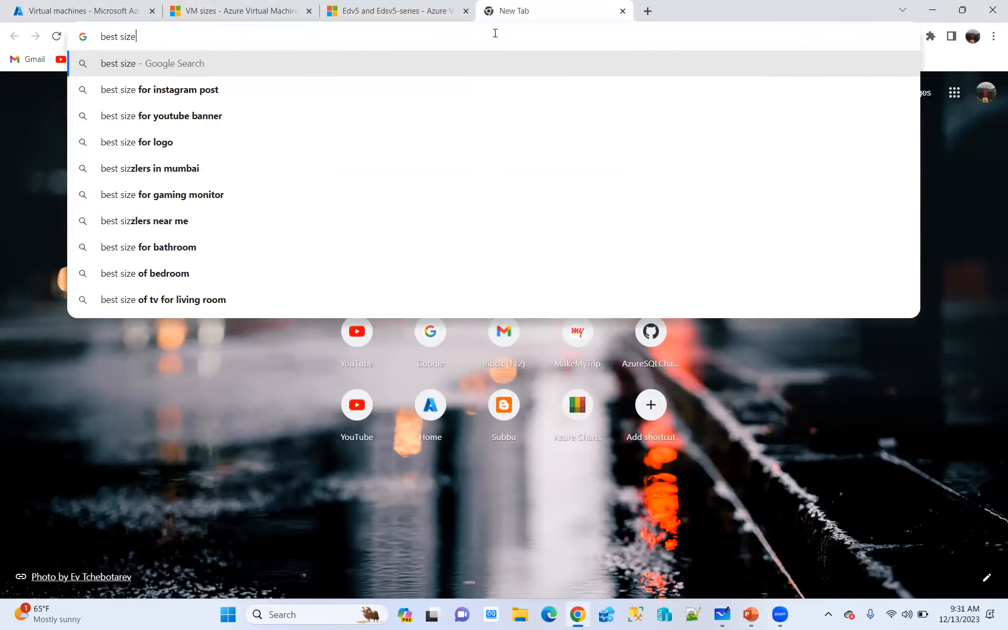
pyautogui.write('for azure sql ')
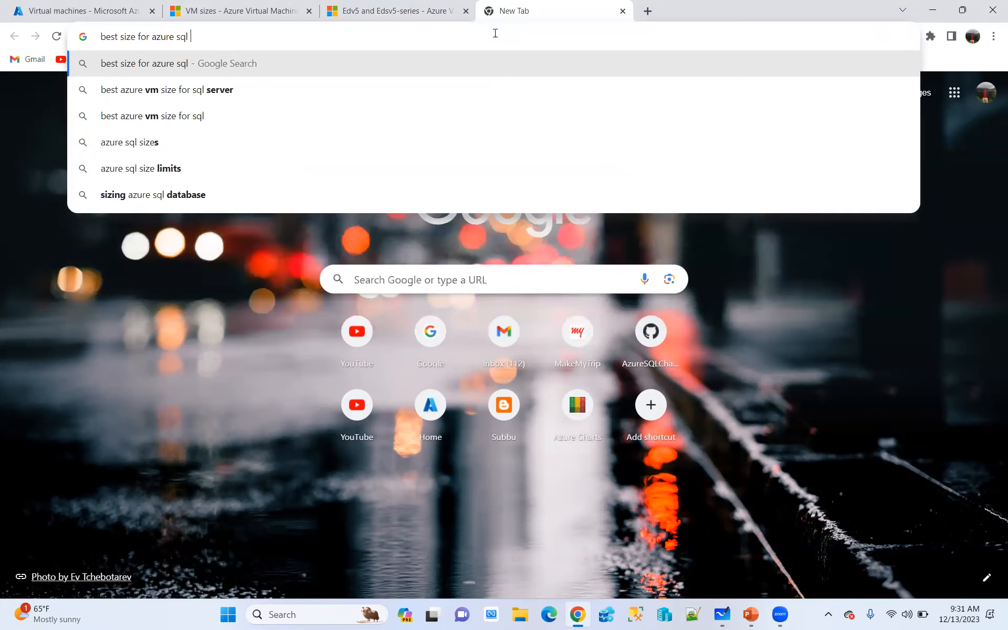
pyautogui.write('vm')
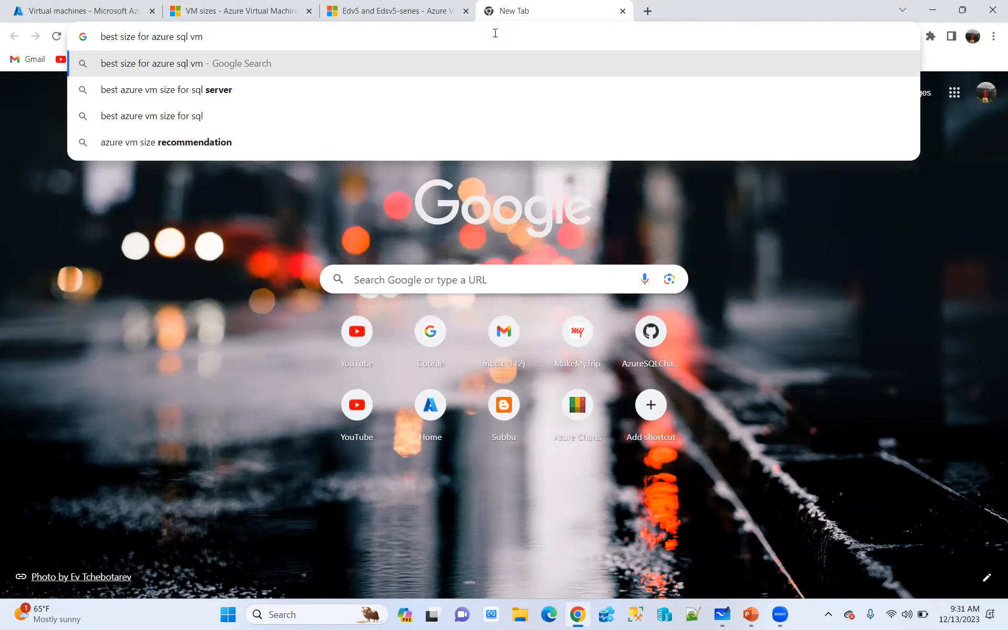
pyautogui.press('Return')
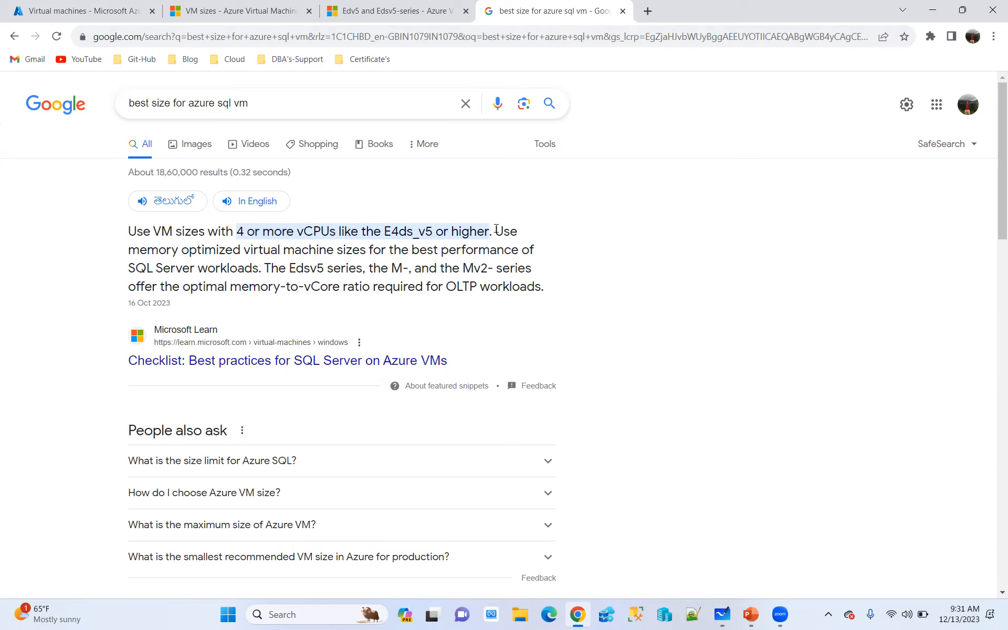
# Highlight the memory optimized recommendation and the Edsv5 series name in the featured search answer
pyautogui.moveTo(495, 231); pyautogui.dragTo(541, 259)
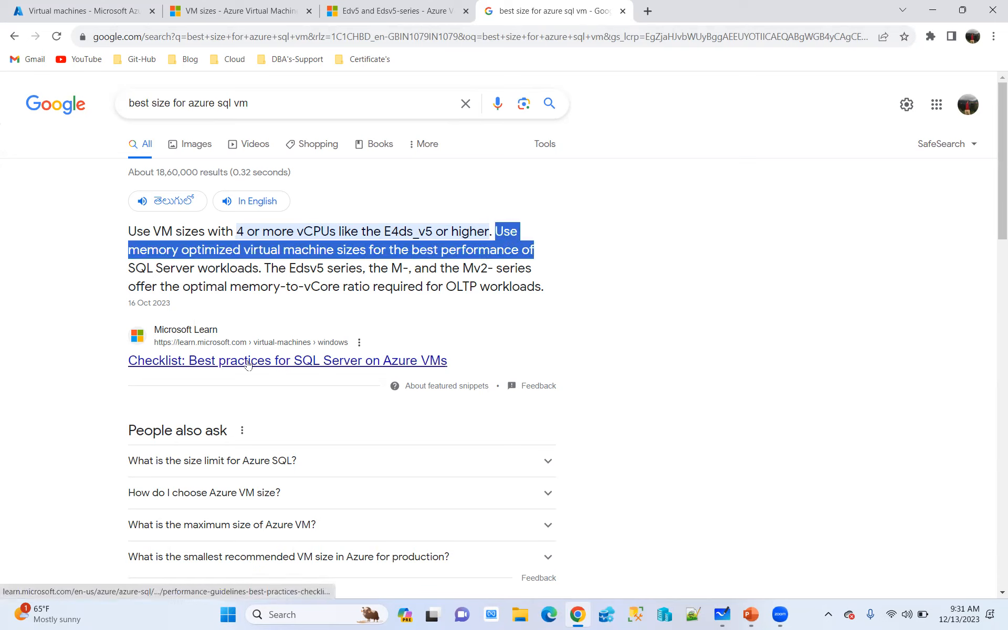
pyautogui.click(291, 268)
pyautogui.moveTo(290, 269); pyautogui.dragTo(327, 269)
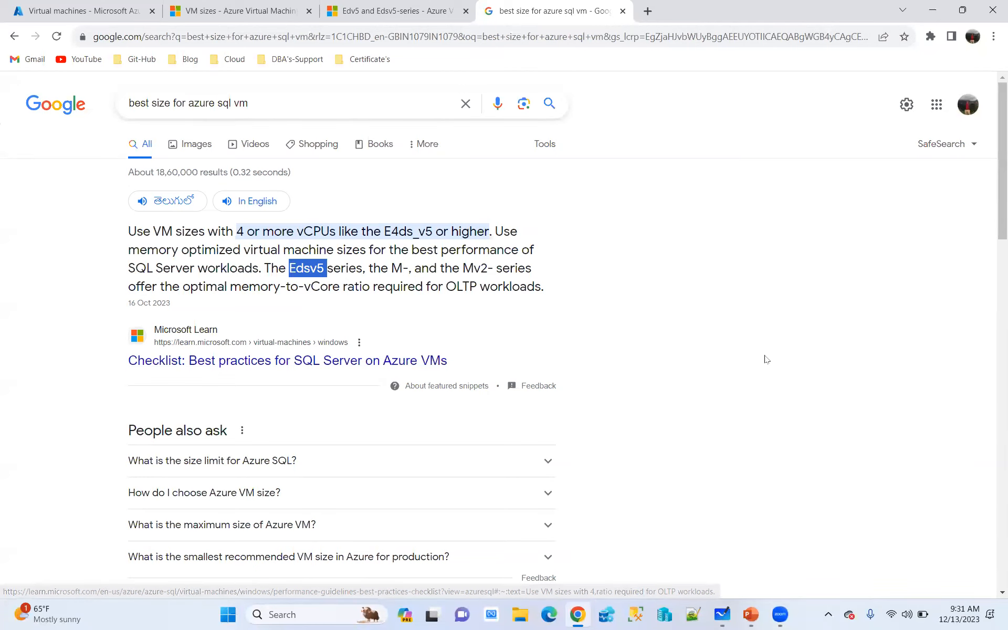
pyautogui.hotkey('alt', 'Tab')
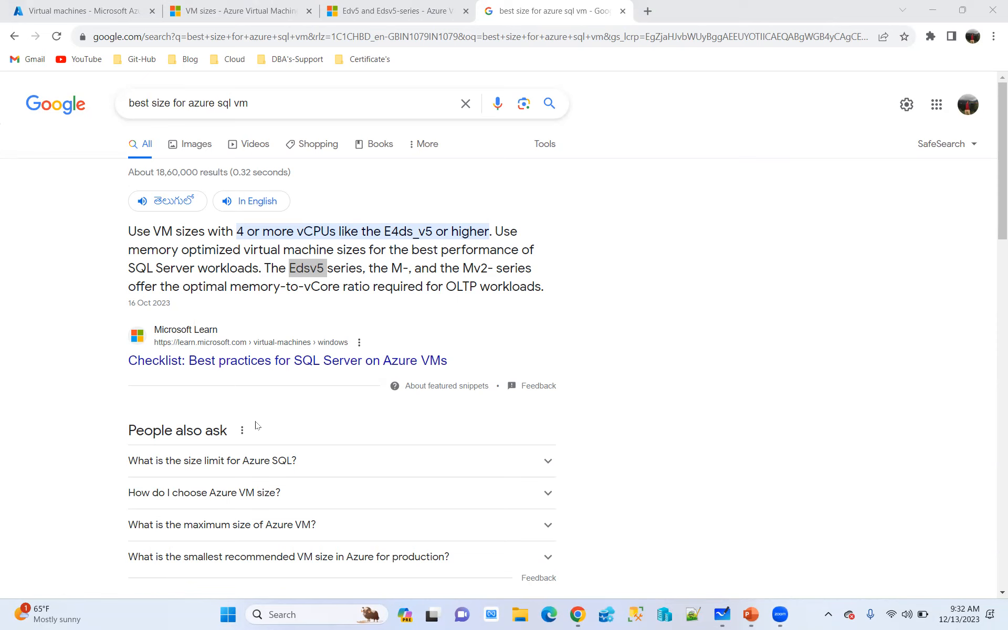
# Look through the remaining search results and highlight Edsv5 in the Memory optimized row of the VM sizes article
pyautogui.scroll(-3, 249, 433)
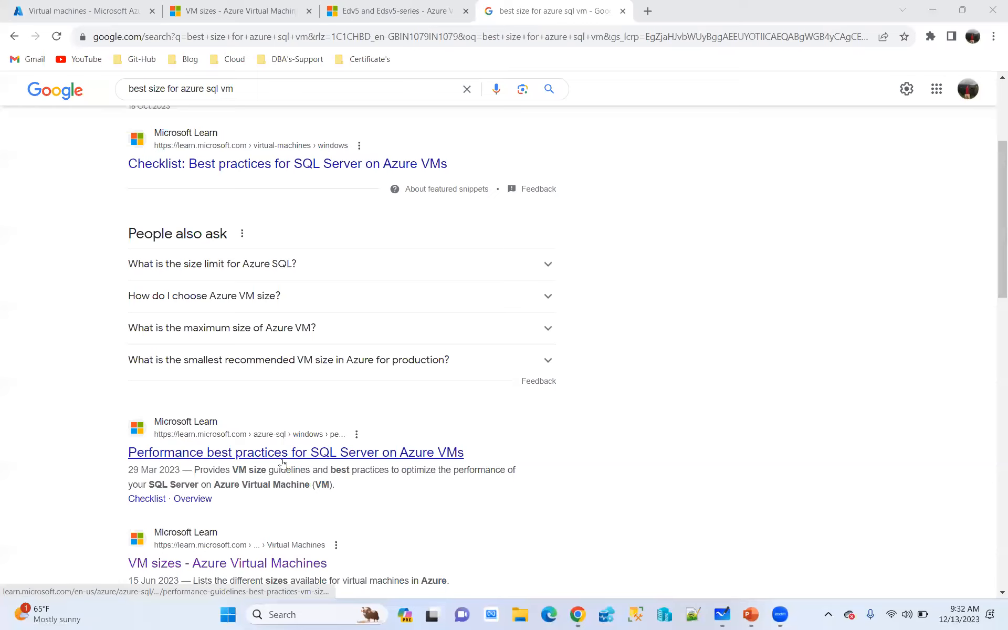
pyautogui.scroll(-1, 288, 453)
pyautogui.scroll(-2, 289, 453)
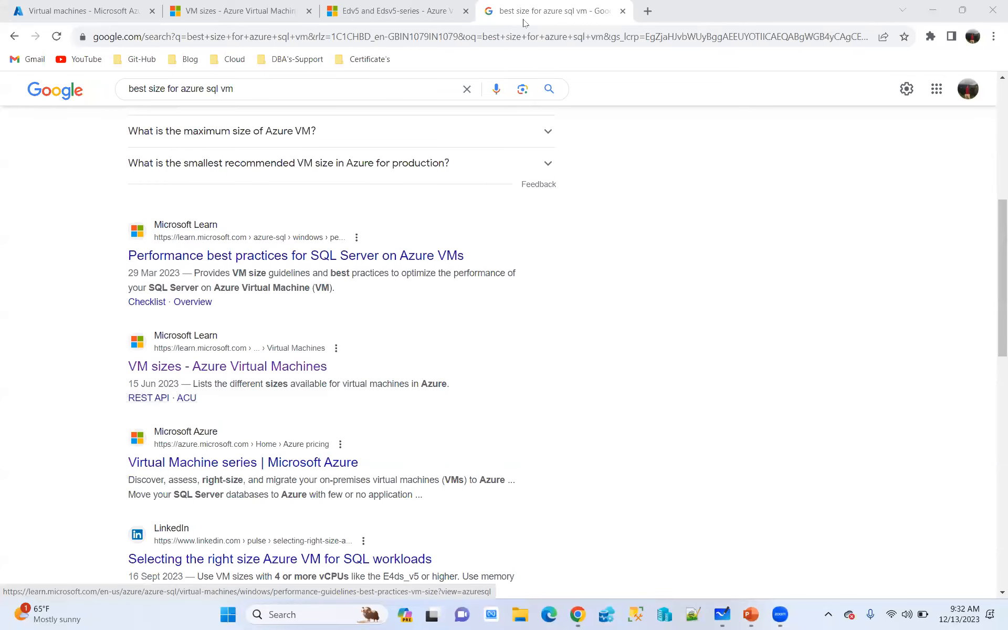
pyautogui.click(222, 10)
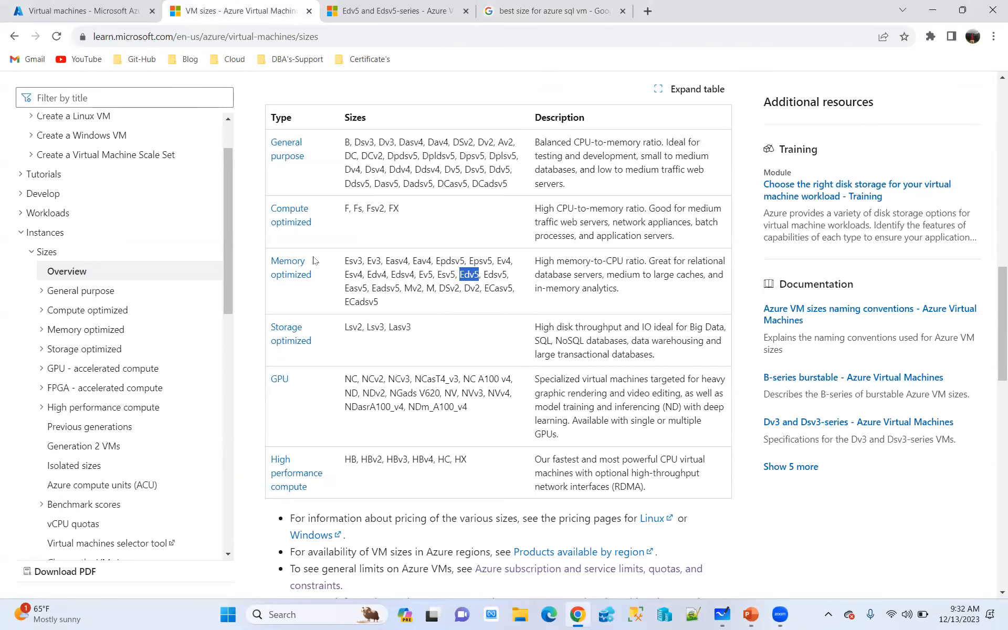
pyautogui.moveTo(485, 277)
pyautogui.mouseDown()
pyautogui.moveTo(498, 278)
pyautogui.moveTo(491, 284)
pyautogui.mouseUp()
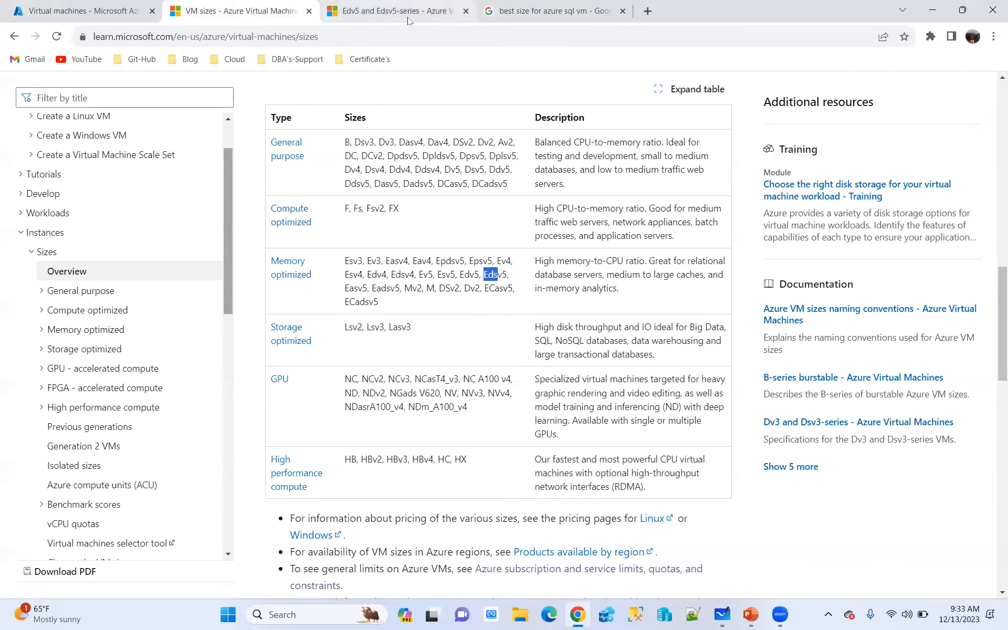
# Copy the Fsv2 size name from the Compute optimized row, search Google for azure Fsv2 in a new tab, and open the Fsv2-series article
pyautogui.moveTo(366, 208); pyautogui.dragTo(388, 205)
pyautogui.hotkey('ctrl', 'c')
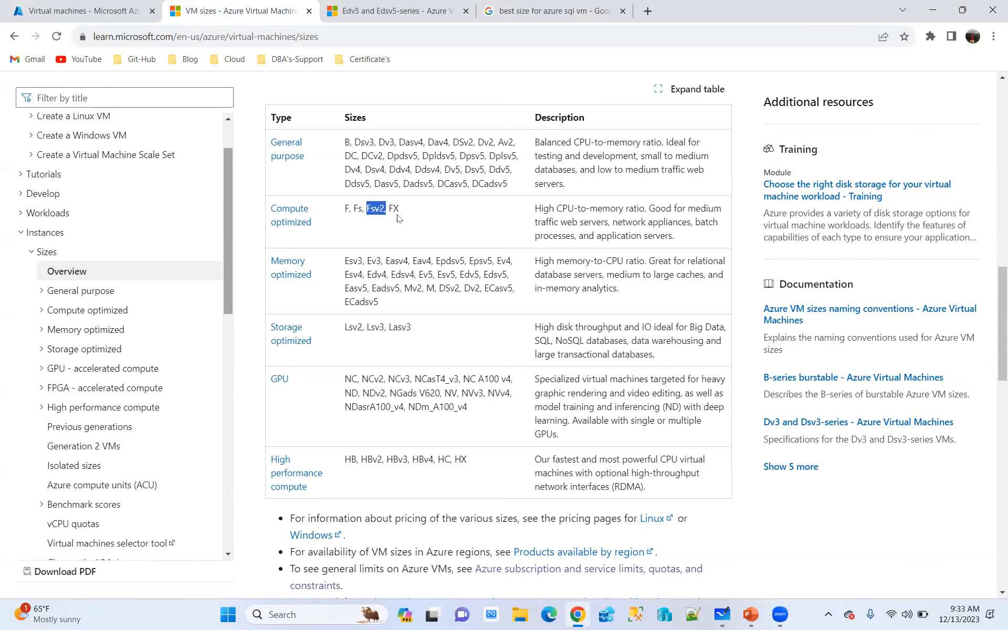
pyautogui.click(647, 11)
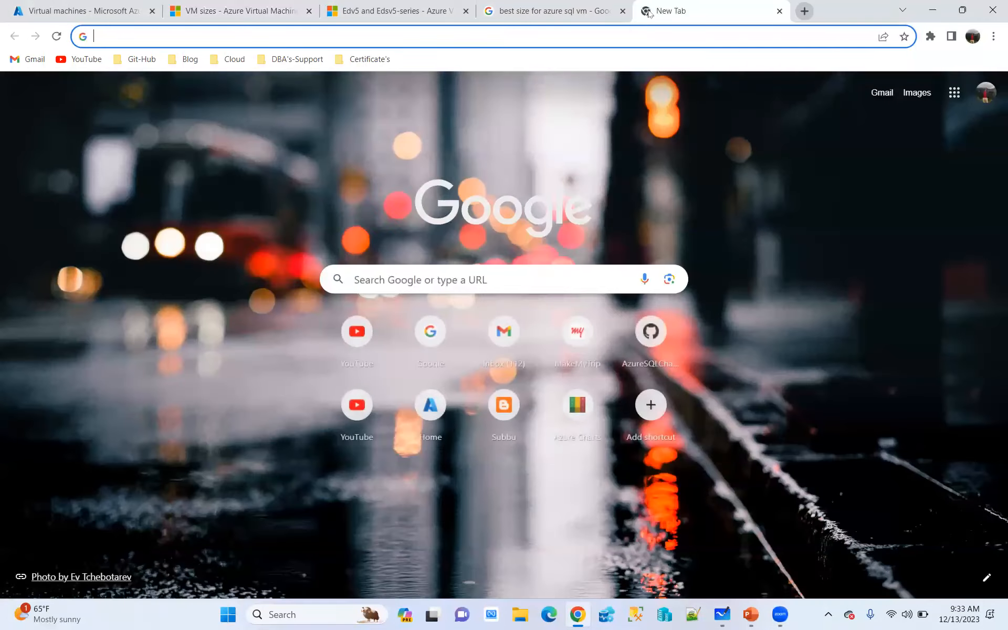
pyautogui.write('azure')
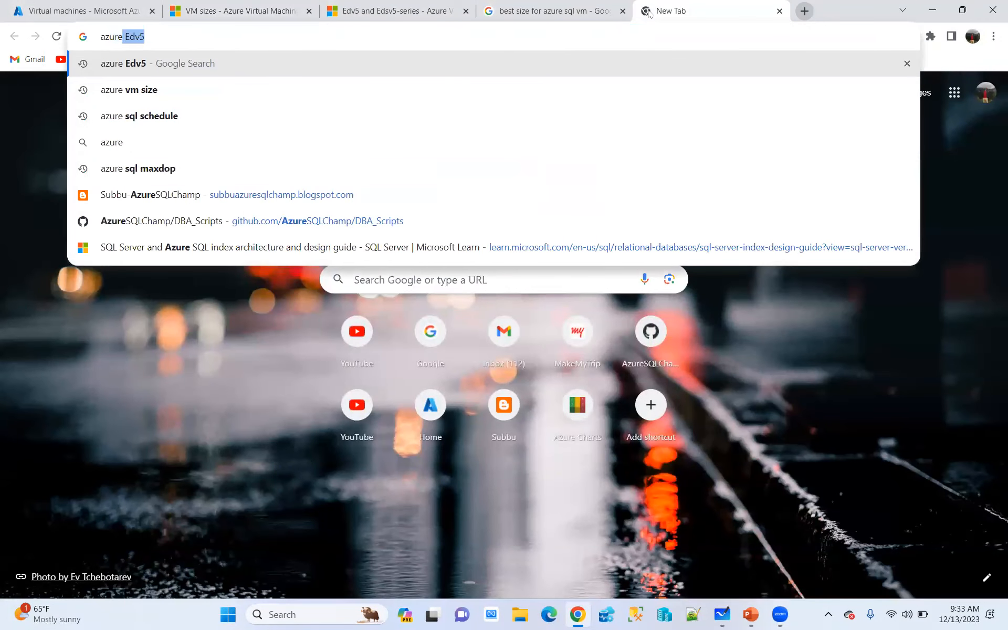
pyautogui.hotkey('ctrl', 'v')
pyautogui.press('BackSpace')
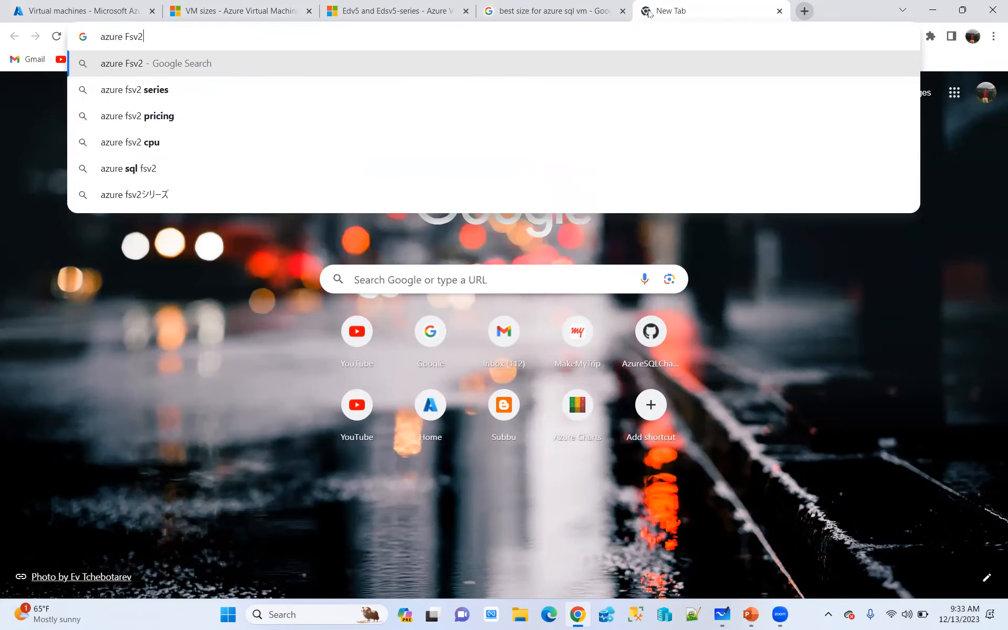
pyautogui.press('Return')
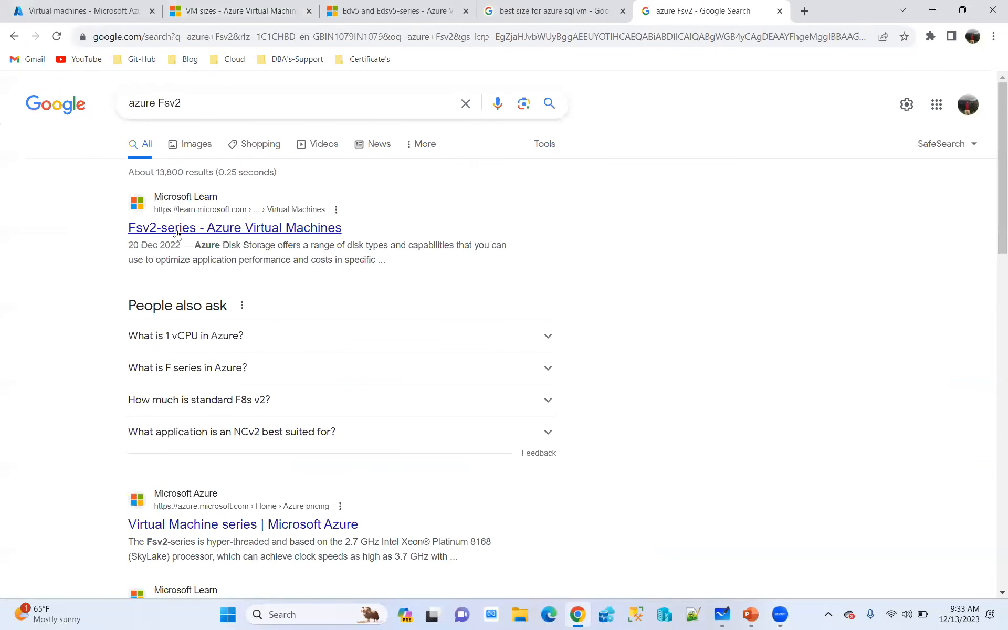
pyautogui.click(183, 229)
# Highlight the vCPU and memory values of Standard_F2s_v2 in the Fsv2-series size table
pyautogui.scroll(-10, 640, 278)
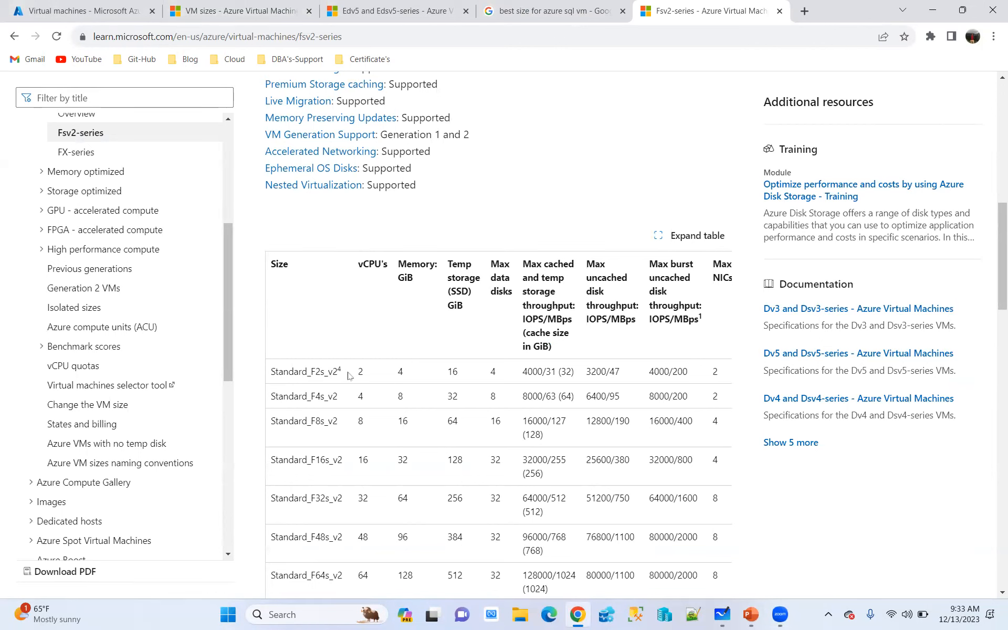
pyautogui.doubleClick(367, 375)
pyautogui.doubleClick(400, 373)
# Highlight the Standard_E2d_v5 vCPU and memory values in the Edv5-series table for comparison, and return to the Fsv2-series article
pyautogui.click(427, 12)
pyautogui.scroll(10, 409, 272)
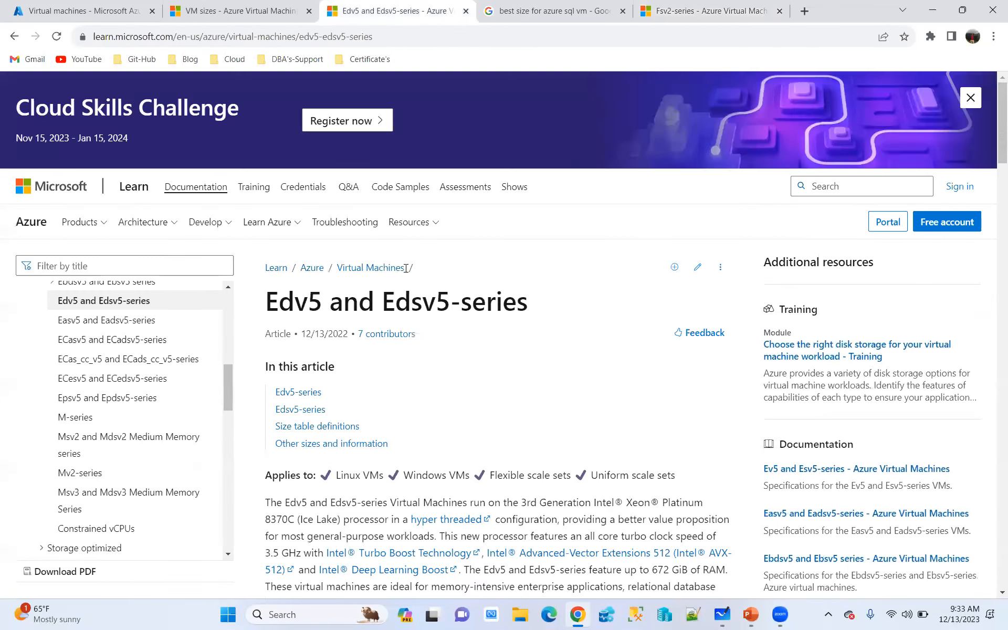
pyautogui.scroll(-10, 409, 272)
pyautogui.moveTo(364, 276); pyautogui.dragTo(417, 281)
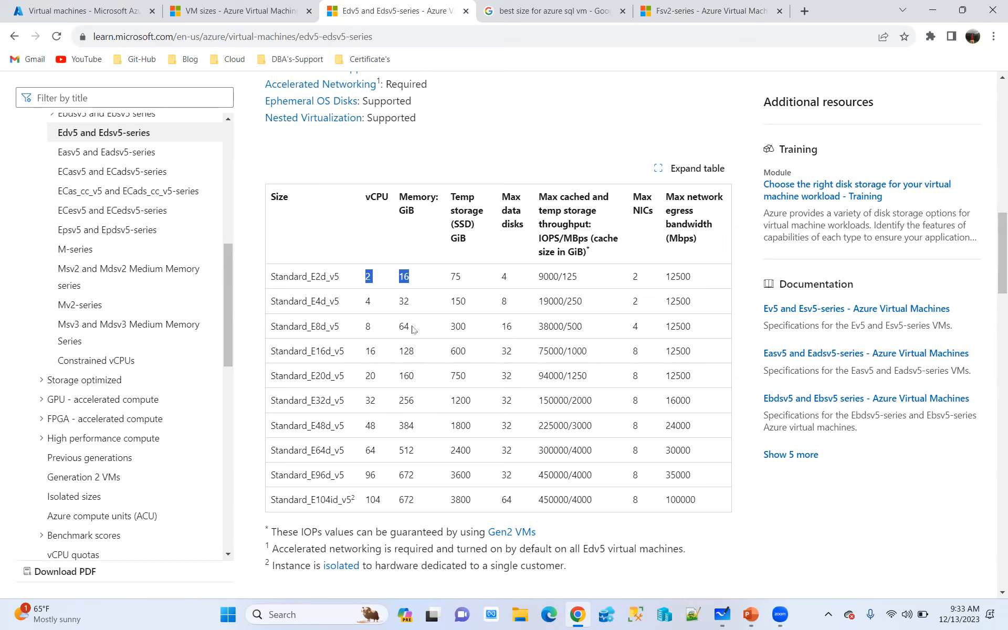
pyautogui.click(707, 9)
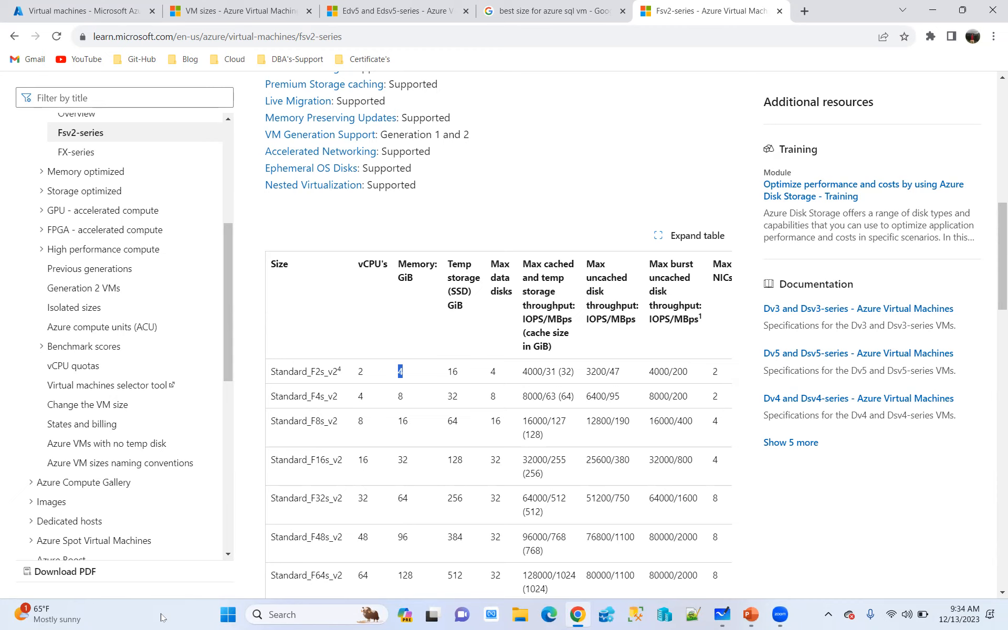
pyautogui.click(776, 233)
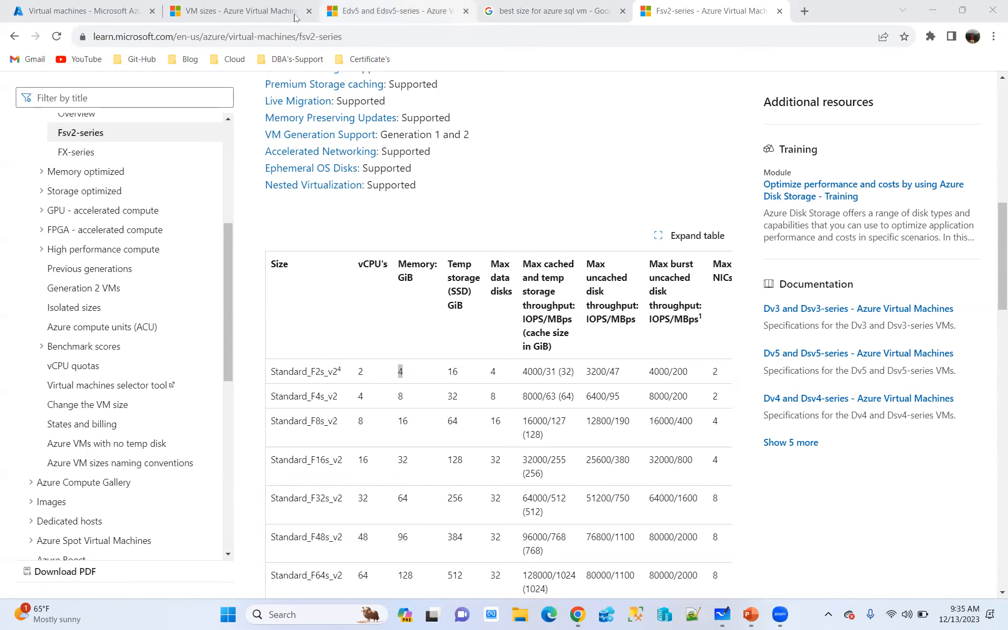
# Highlight the Memory optimized and High performance compute types in the VM sizes table, then clear the highlight
pyautogui.click(247, 10)
pyautogui.moveTo(323, 278); pyautogui.dragTo(277, 261)
pyautogui.moveTo(327, 489); pyautogui.dragTo(270, 461)
pyautogui.click(365, 490)
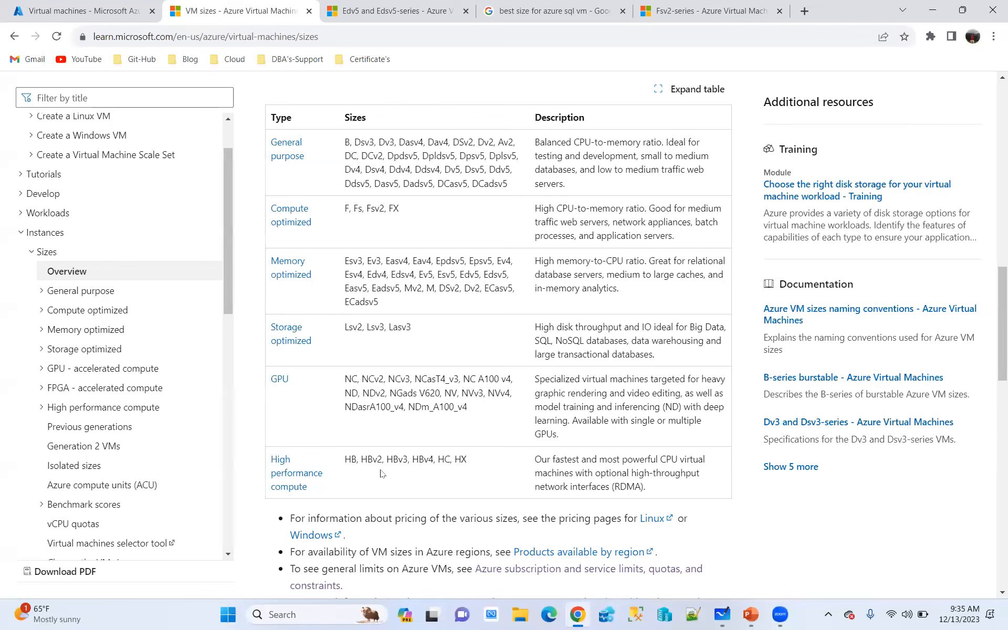
# Copy the HBv3 size name, replace the azure Fsv2 Google search with azure HBv3, and open the HBv3-series article
pyautogui.doubleClick(395, 460)
pyautogui.hotkey('ctrl', 'c')
pyautogui.click(709, 10)
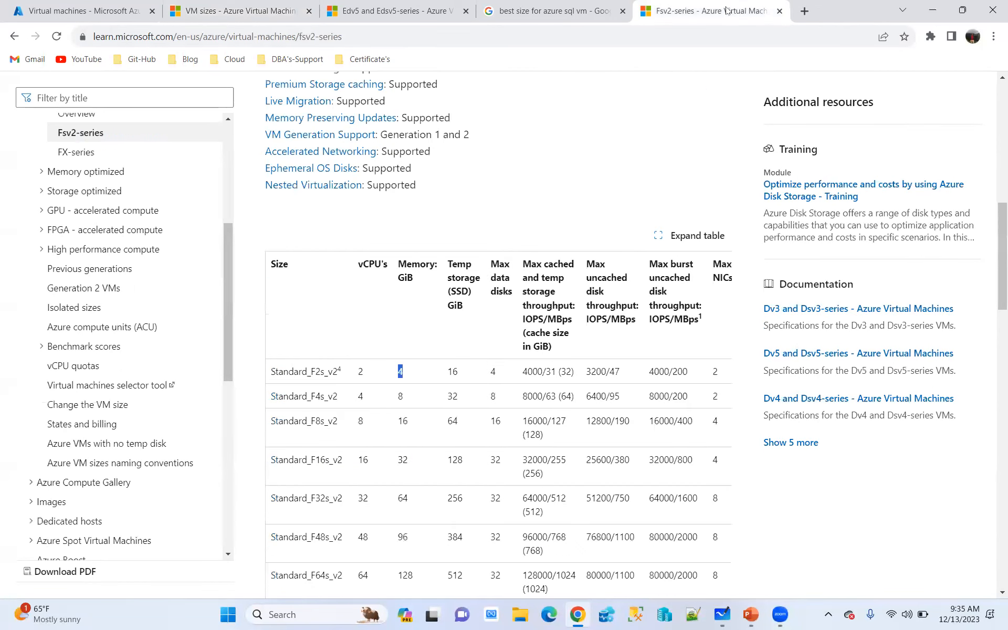
pyautogui.click(15, 37)
pyautogui.doubleClick(169, 103)
pyautogui.hotkey('ctrl', 'v')
pyautogui.press('Return')
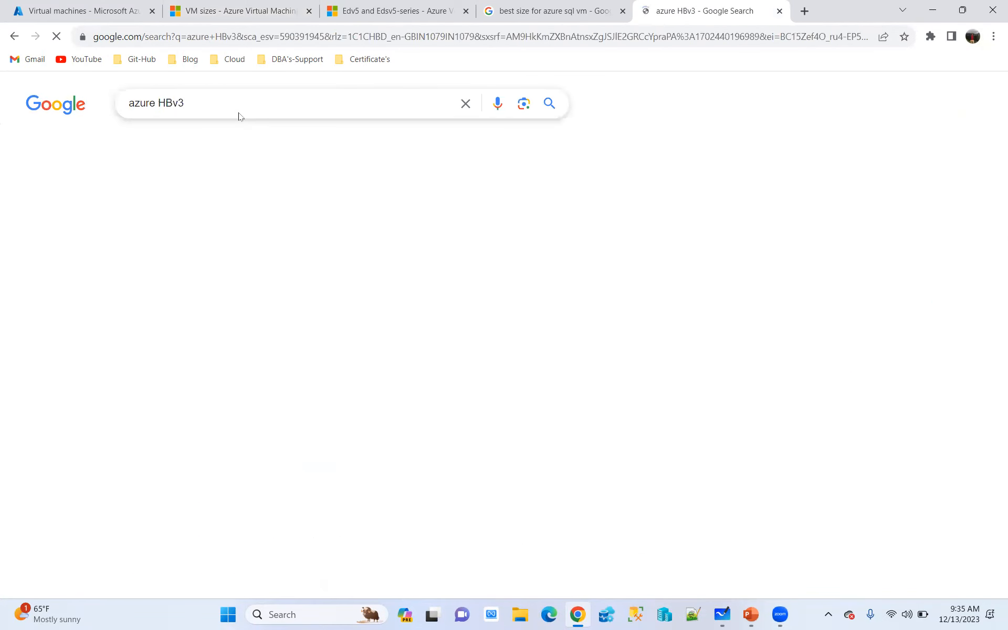
pyautogui.click(249, 227)
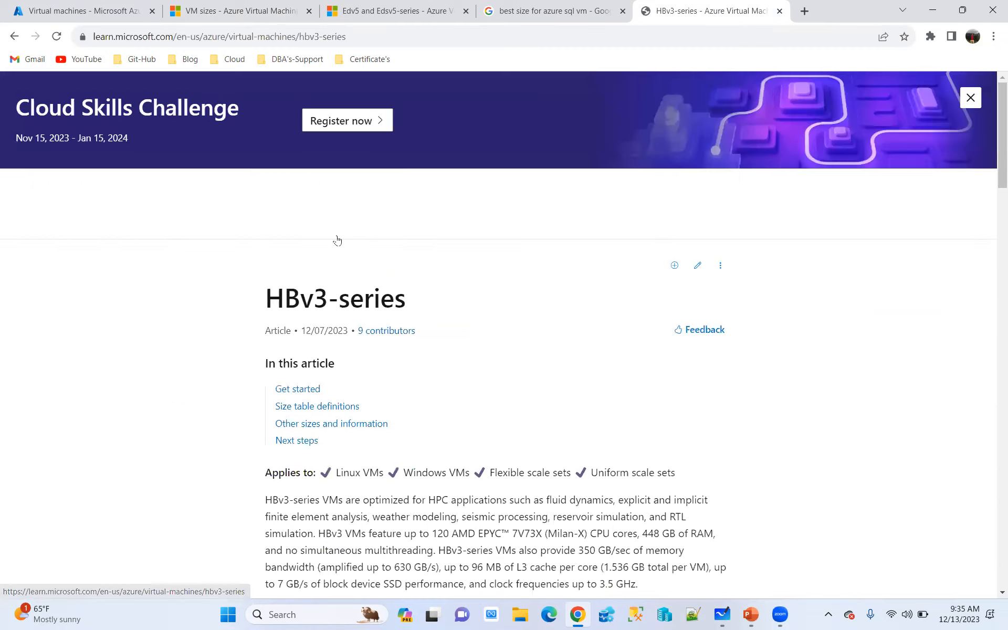
# Review the HBv3-series size table with its vCPU, processor, memory and CPU frequency columns, and the article's description
pyautogui.scroll(-10, 478, 315)
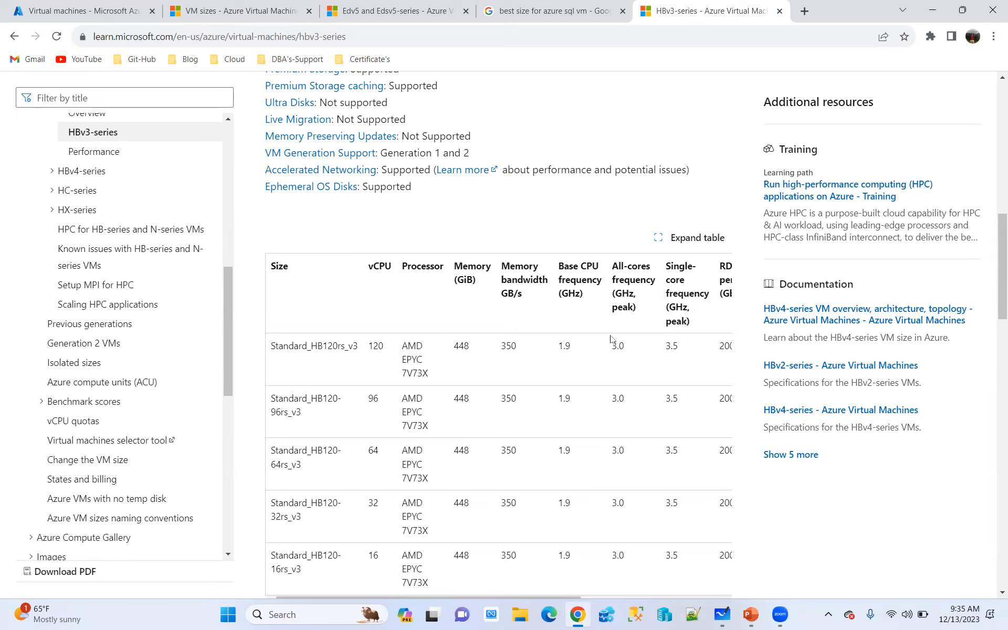
pyautogui.scroll(-15, 612, 342)
pyautogui.scroll(-5, 611, 340)
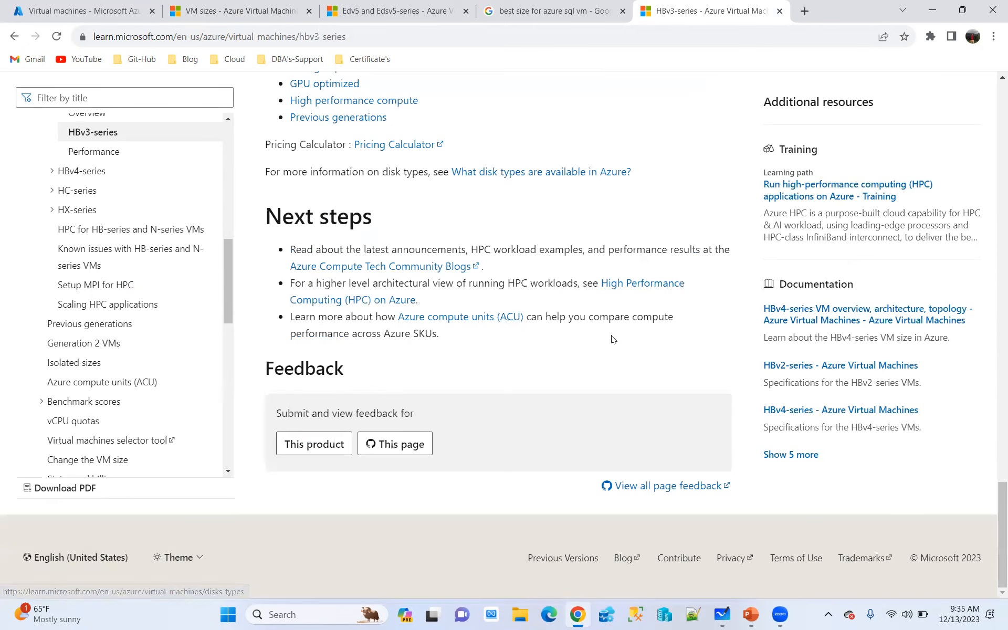
pyautogui.scroll(15, 523, 331)
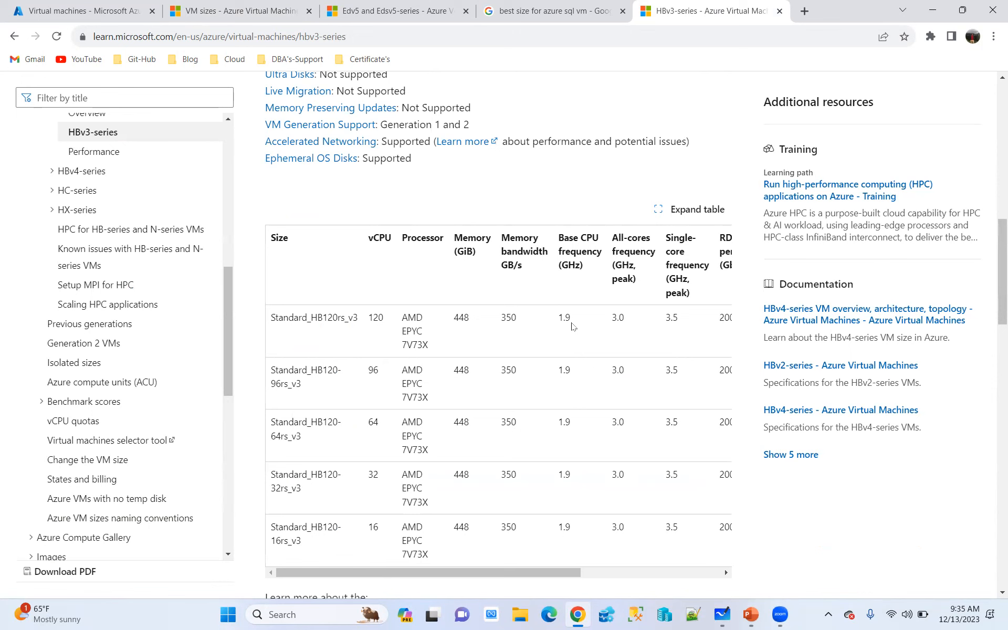
pyautogui.scroll(8, 573, 326)
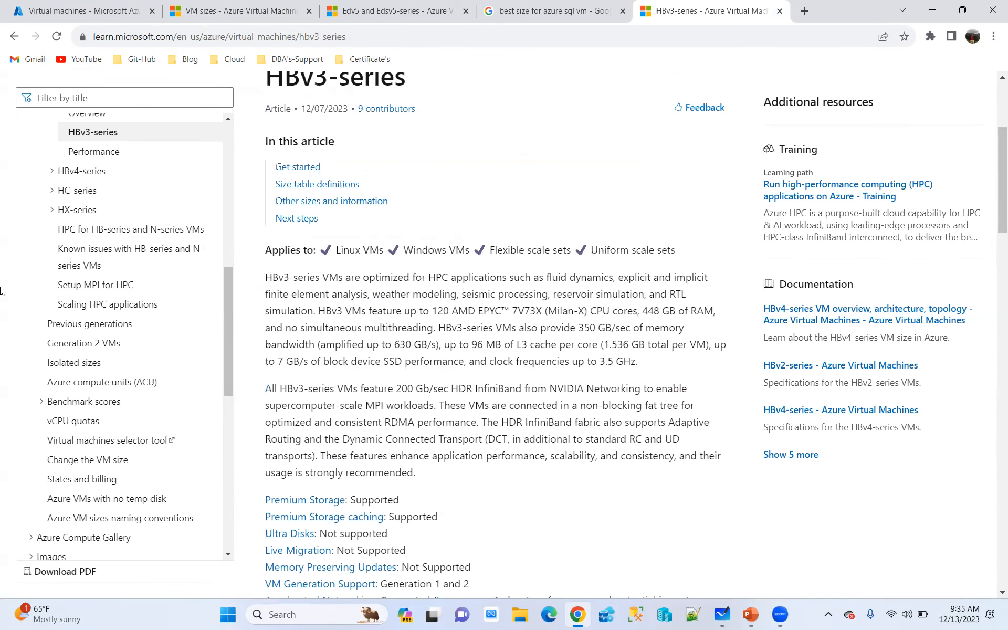
# Open the HBv3-series overview from the documentation contents and view its VM topology diagram
pyautogui.scroll(3, 250, 255)
pyautogui.scroll(3, 90, 286)
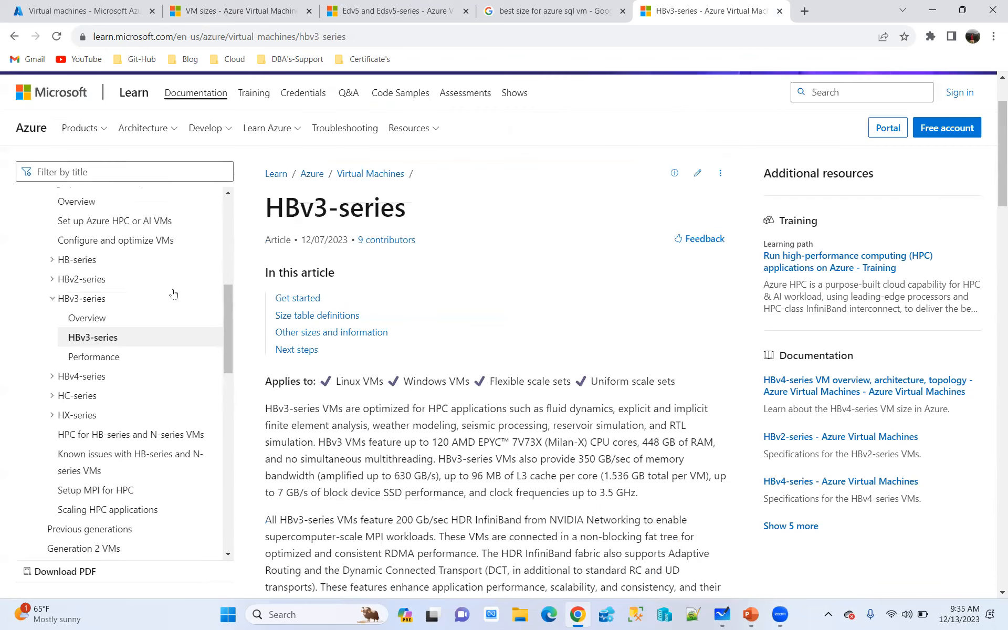
pyautogui.click(86, 318)
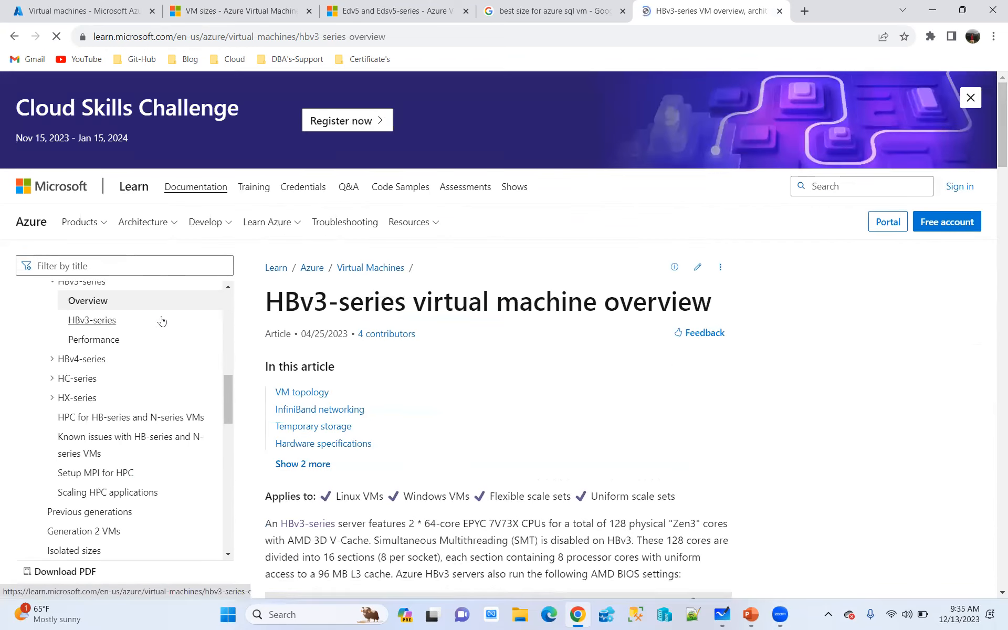
pyautogui.scroll(-10, 590, 323)
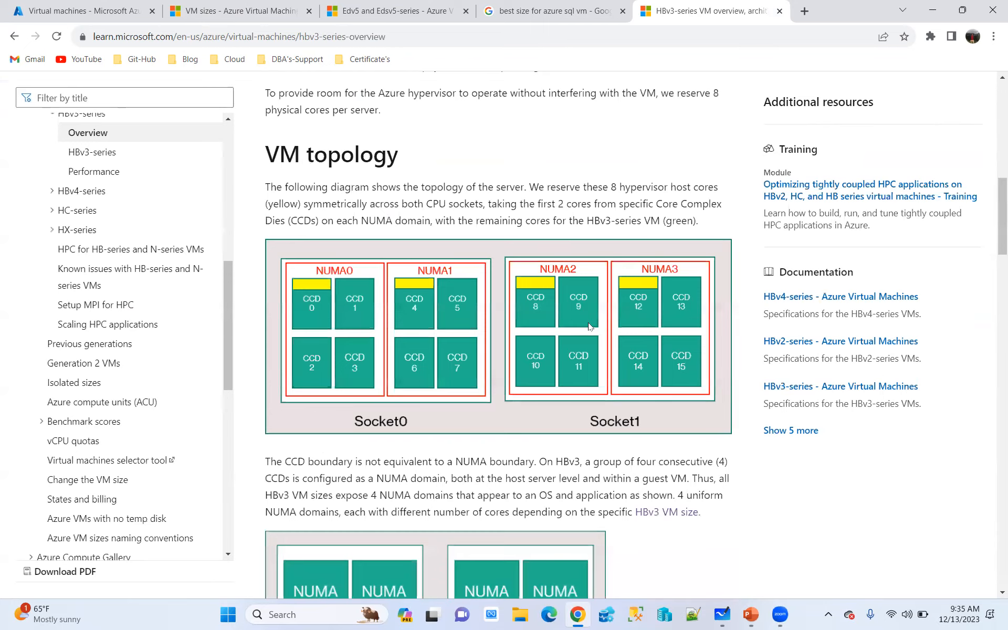
# Review the rest of the HBv3-series overview, including the lstopo output, temporary storage, hardware and software specifications
pyautogui.scroll(-13, 590, 326)
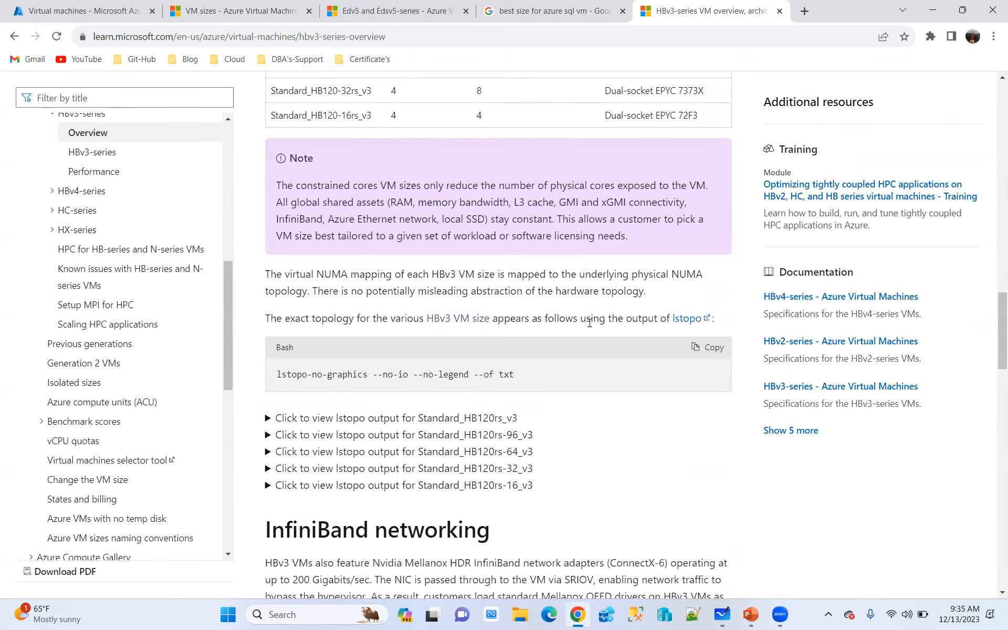
pyautogui.scroll(-15, 590, 323)
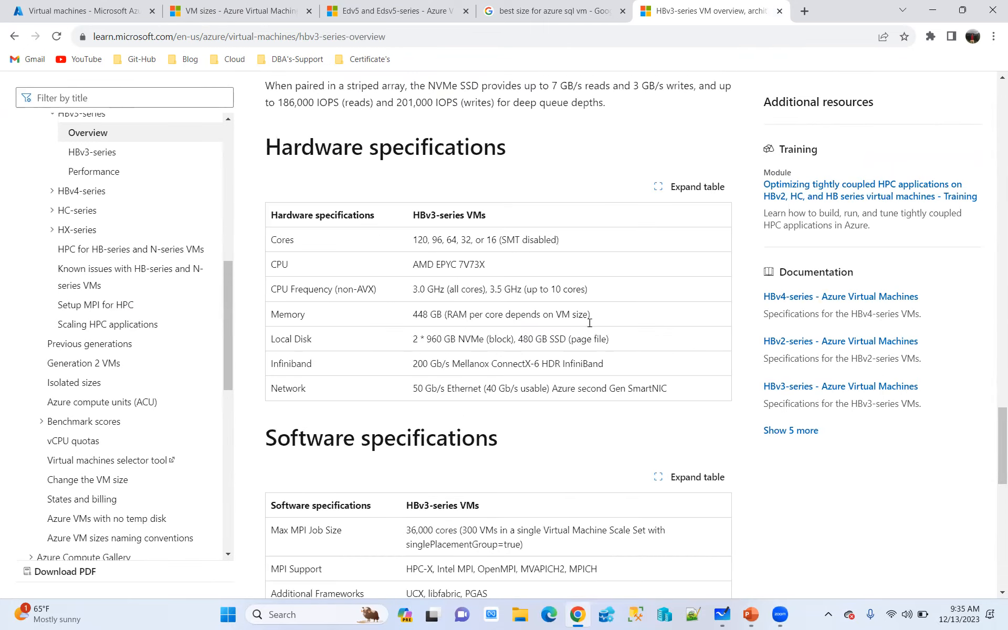
pyautogui.scroll(-10, 589, 322)
pyautogui.scroll(15, 591, 323)
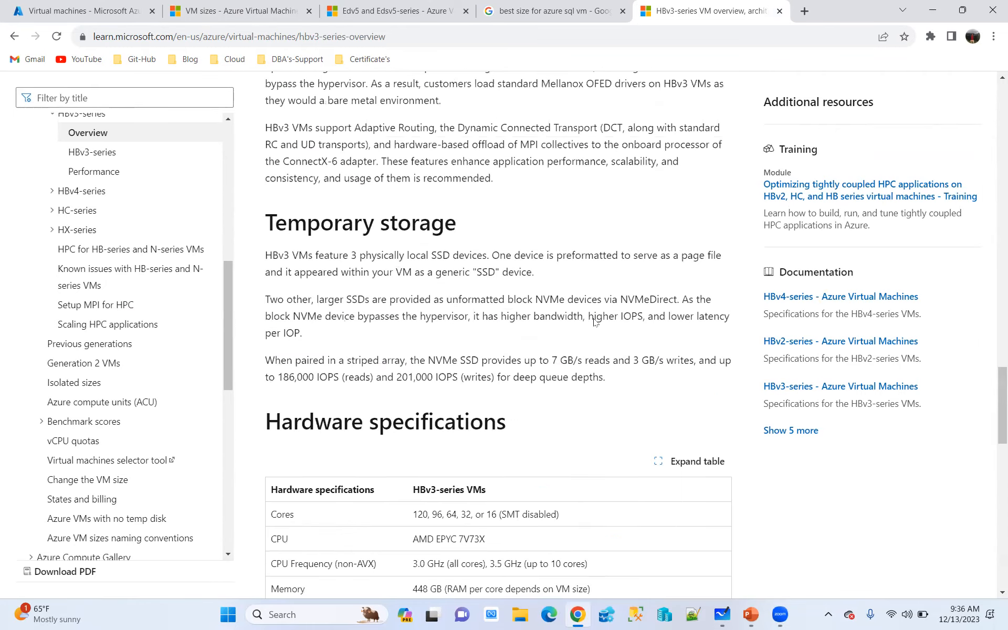
pyautogui.scroll(20, 594, 321)
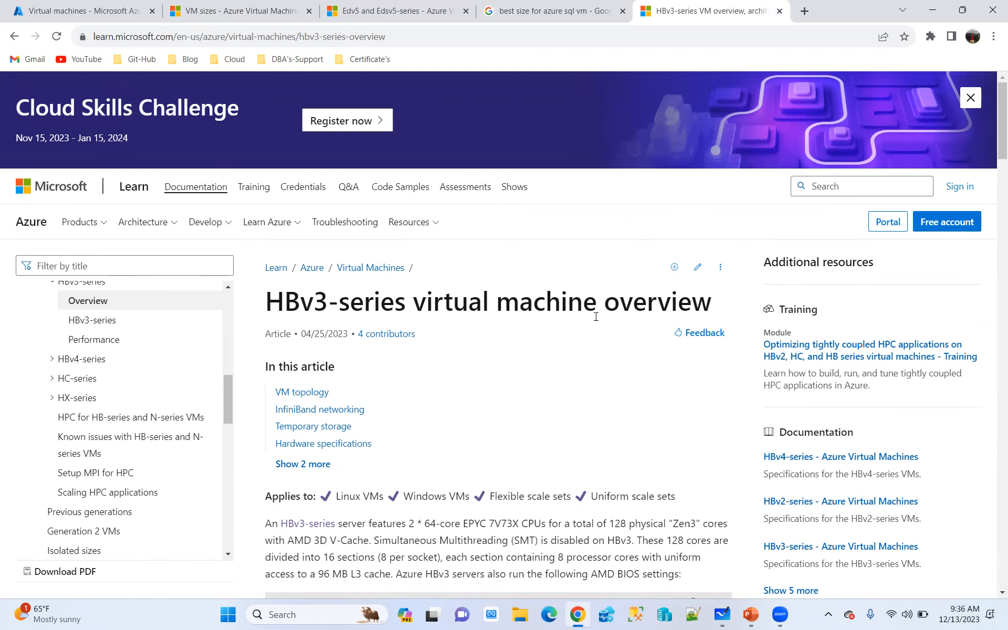
# Return to the Edv5 and Edsv5-series article and highlight Standard_E2d_v5's temp storage, vCPU and memory, plus the cache size heading
pyautogui.click(253, 9)
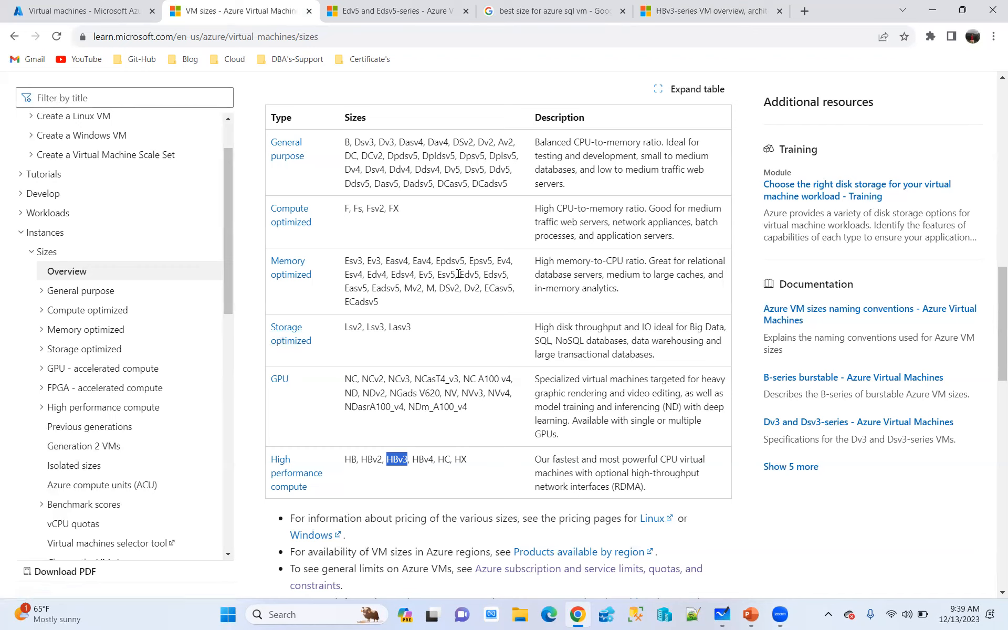
pyautogui.click(398, 11)
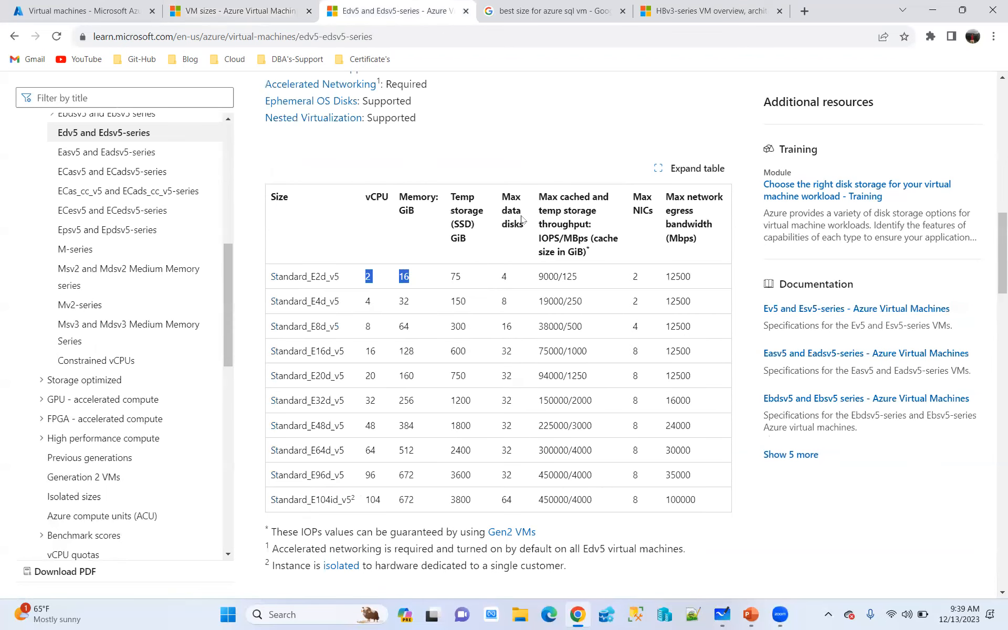
pyautogui.click(456, 277)
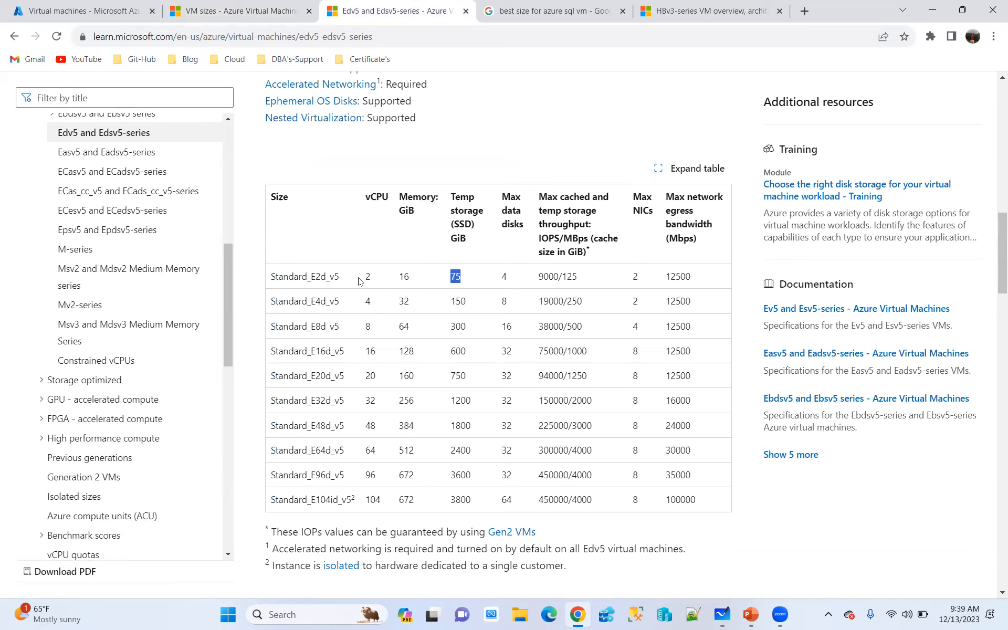
pyautogui.moveTo(375, 276); pyautogui.dragTo(405, 277)
pyautogui.scroll(6, 527, 311)
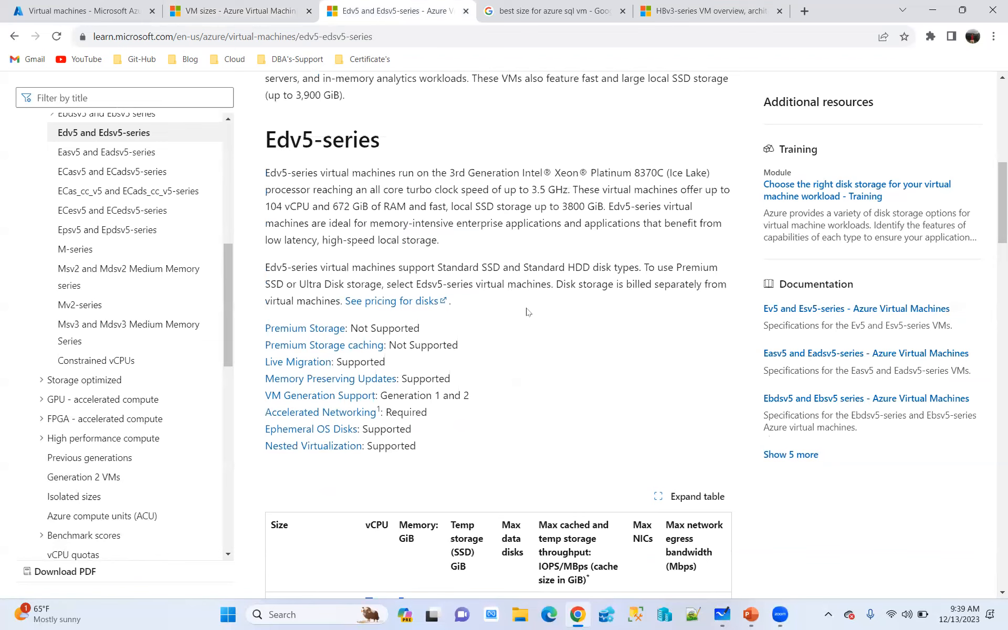
pyautogui.scroll(-5, 528, 311)
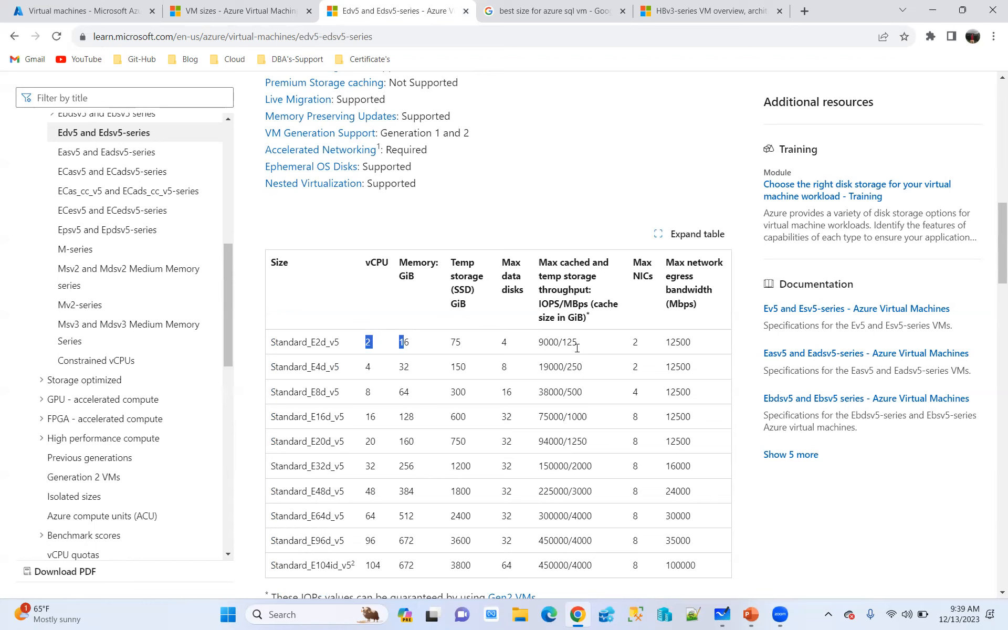
pyautogui.moveTo(594, 305)
pyautogui.mouseDown()
pyautogui.moveTo(634, 312)
pyautogui.moveTo(584, 318)
pyautogui.mouseUp()
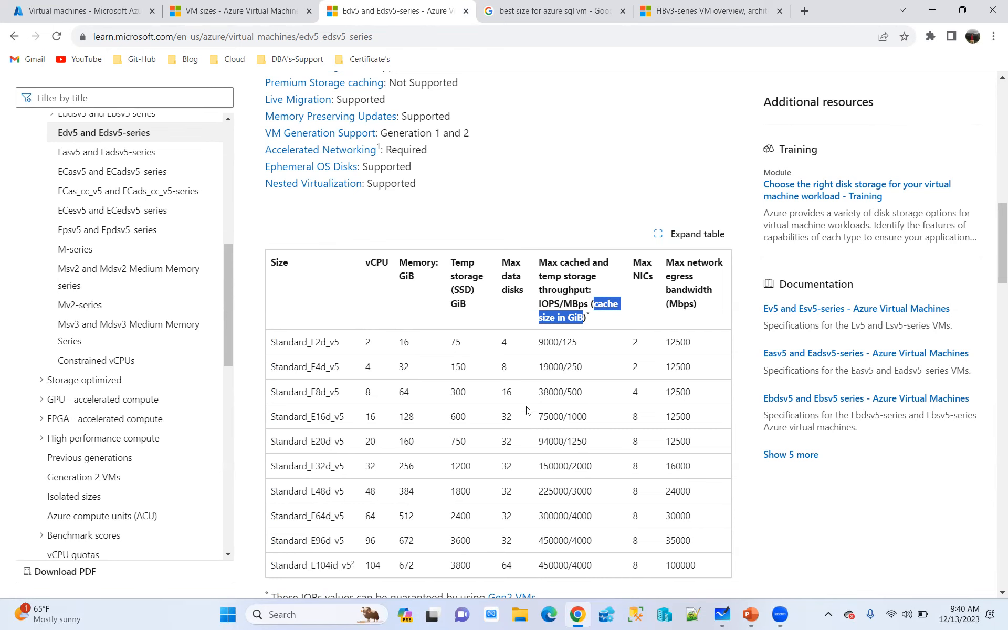
# Return to the Virtual machines page in the Azure portal and start creating a new virtual machine
pyautogui.click(258, 14)
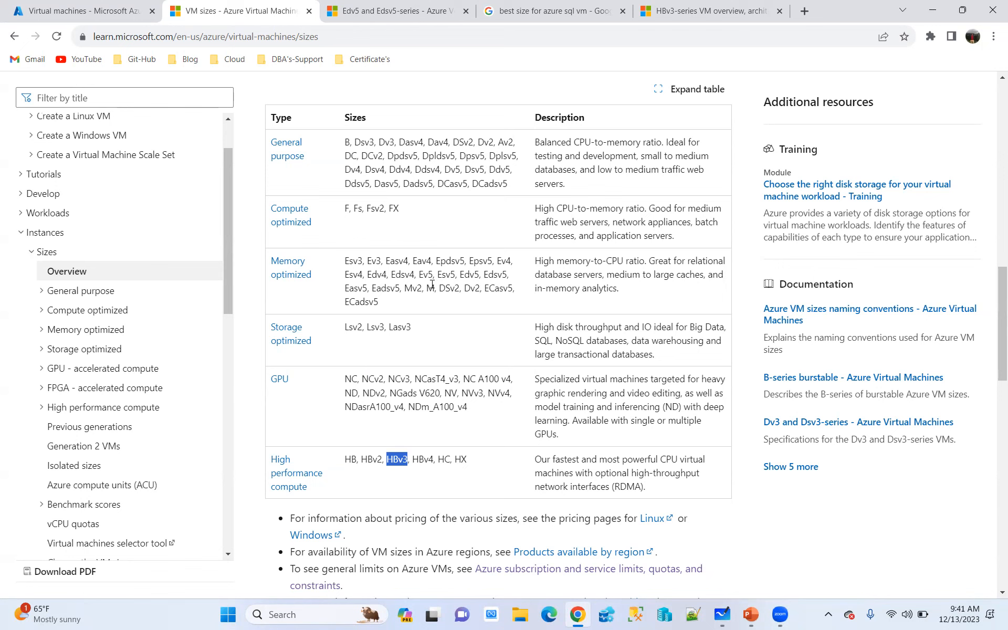
pyautogui.click(74, 15)
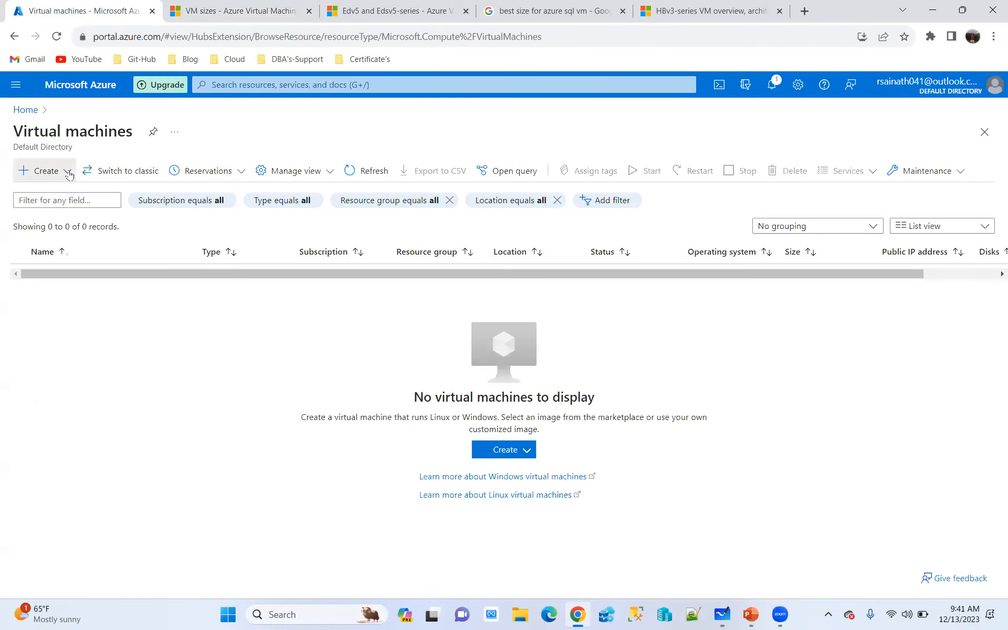
pyautogui.click(53, 170)
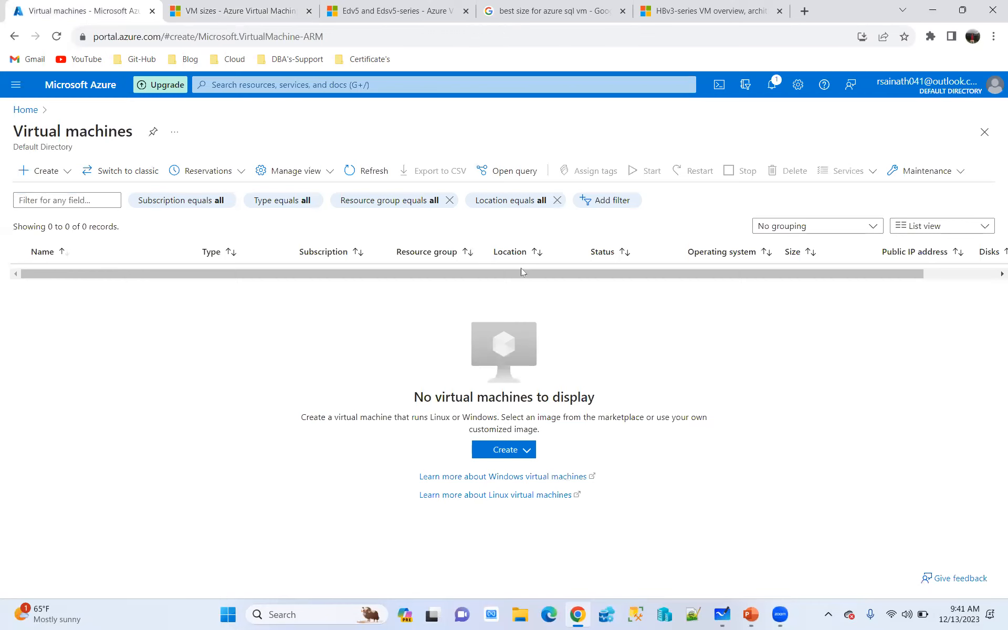
# Review the operating system images offered for the new virtual machine, then close the image list without changing the selection
pyautogui.scroll(-3, 504, 297)
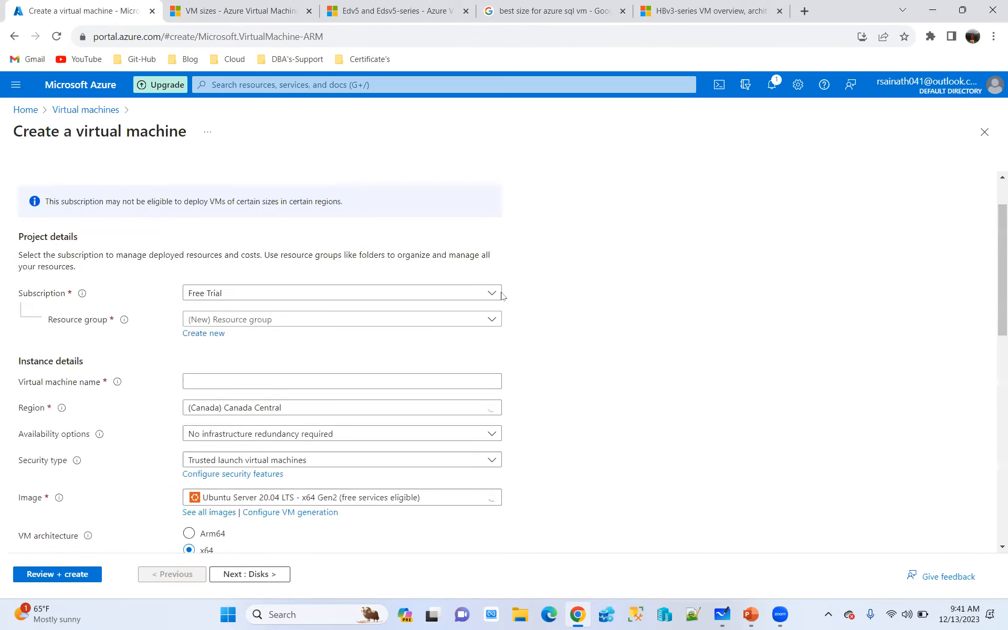
pyautogui.click(477, 432)
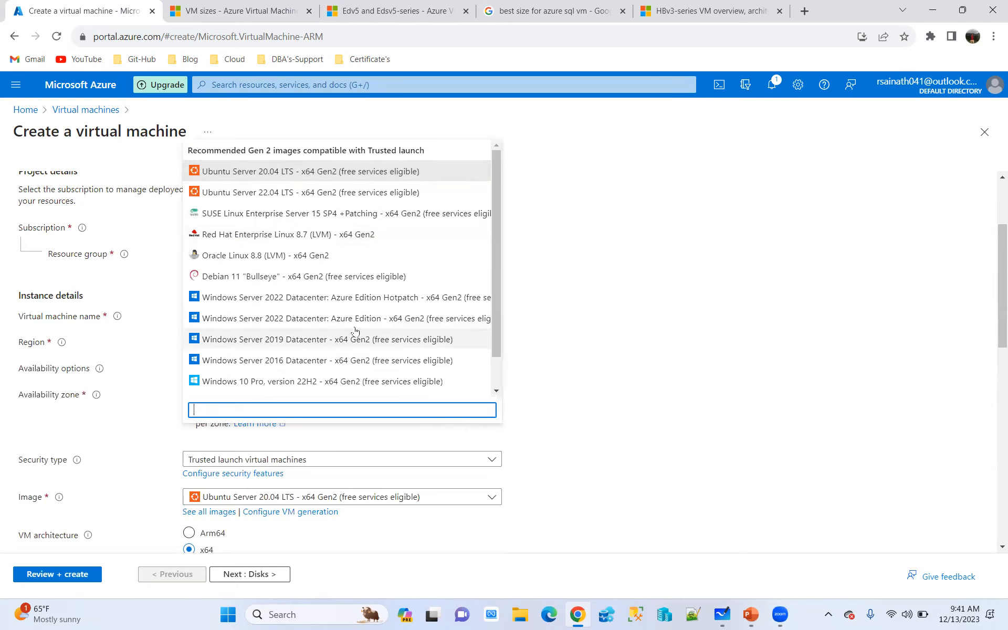
pyautogui.scroll(-1, 368, 320)
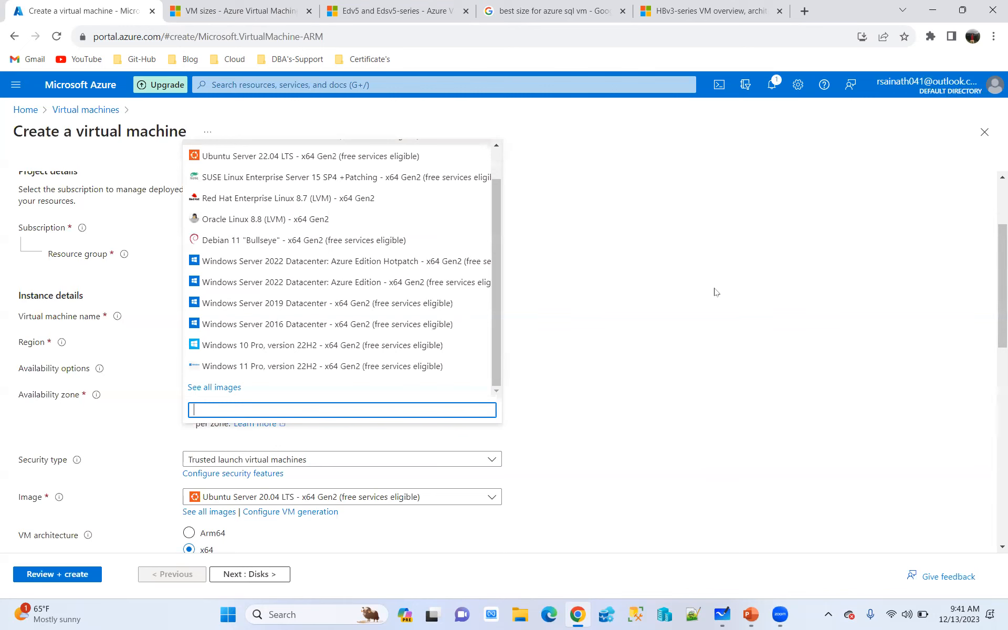
pyautogui.click(716, 292)
# Open the full list of VM sizes and add a Generation filter set to Current
pyautogui.scroll(-3, 717, 292)
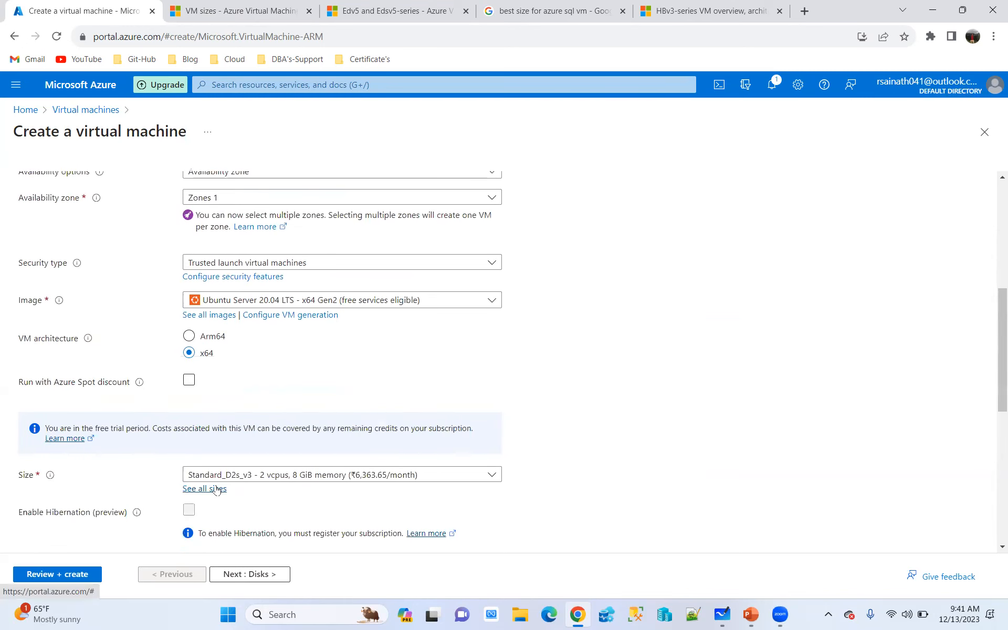
pyautogui.click(215, 489)
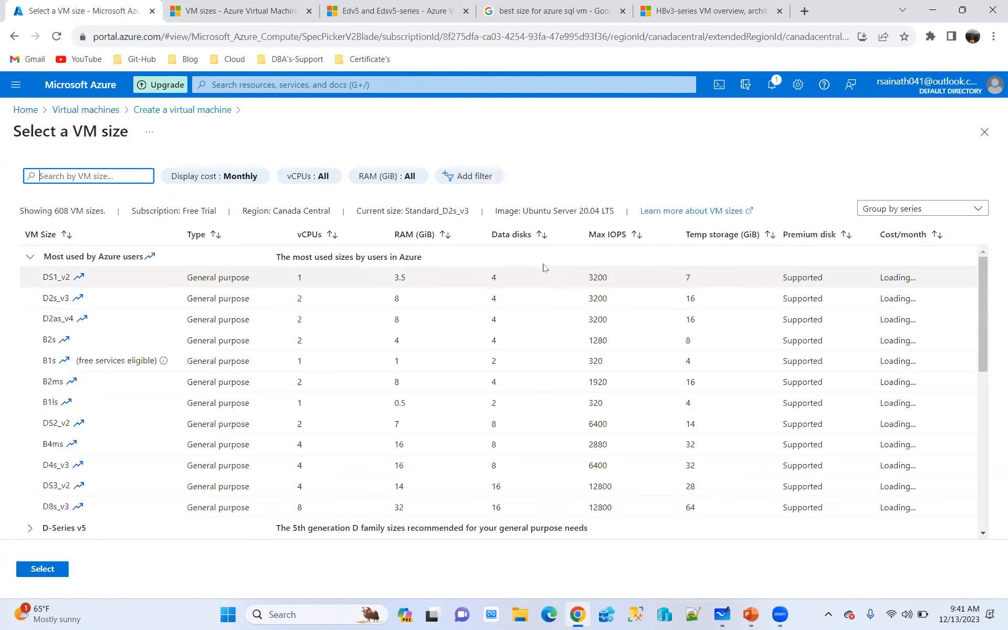
pyautogui.click(486, 177)
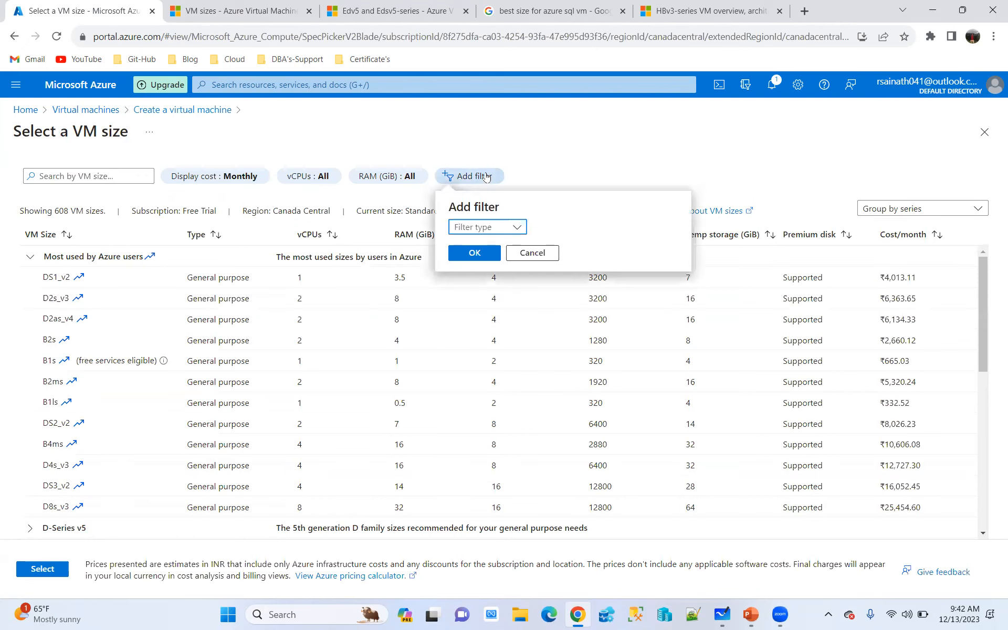
pyautogui.click(507, 225)
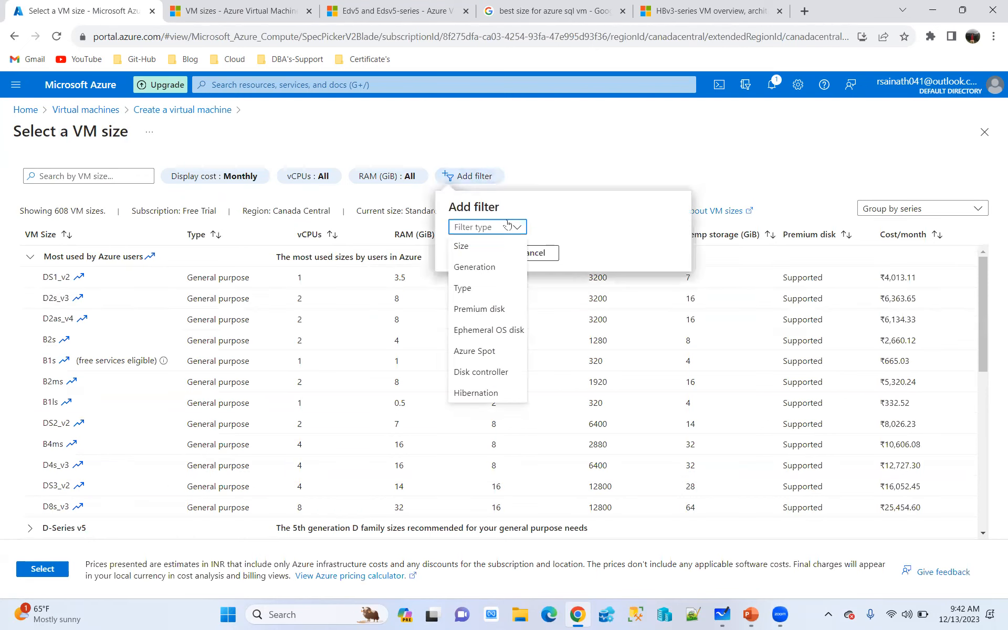
pyautogui.click(483, 269)
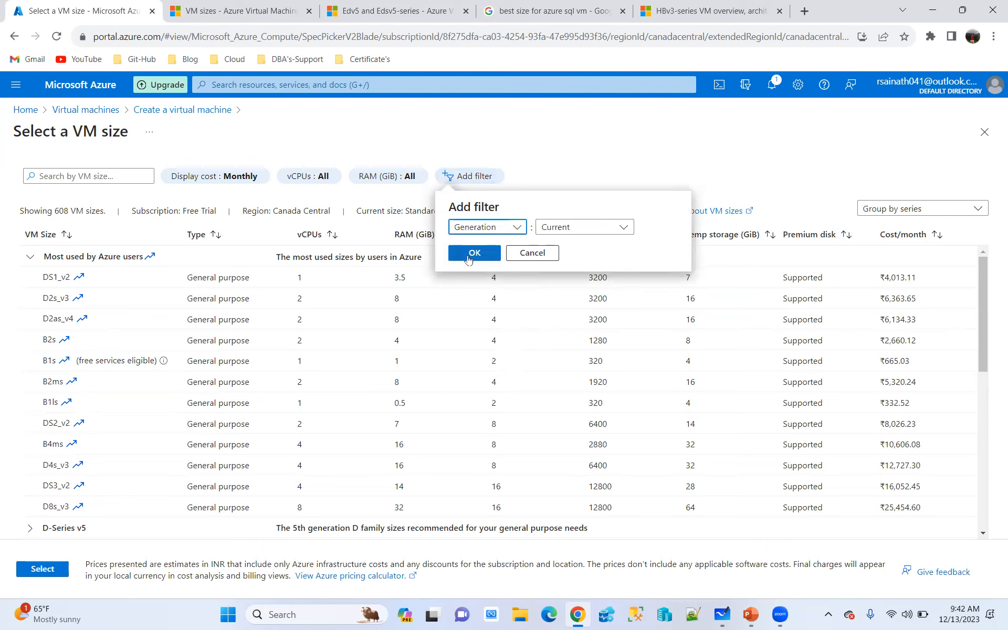
pyautogui.click(475, 252)
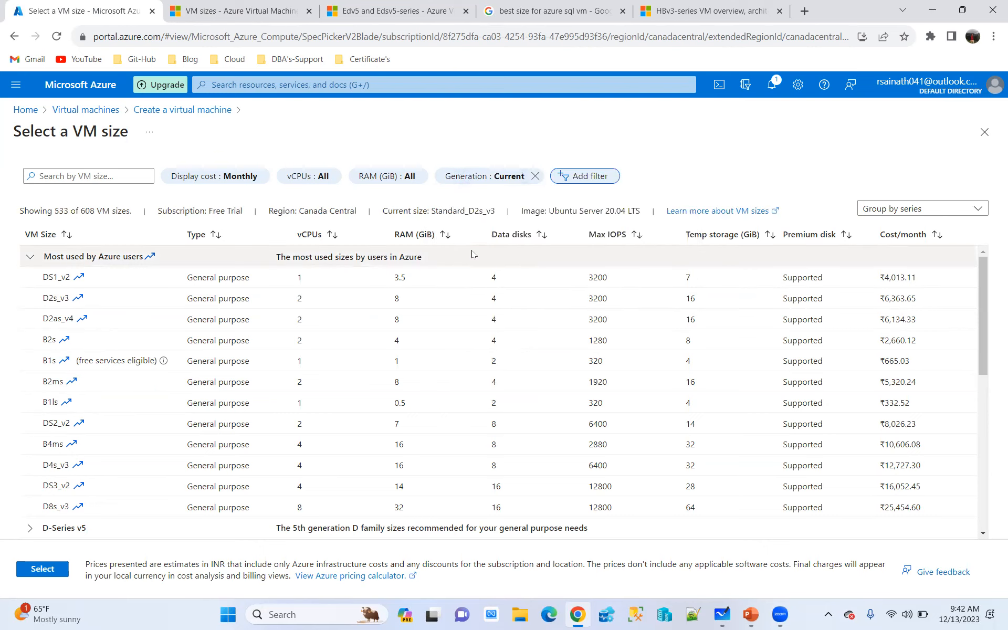
# Check which values the Generation filter offers
pyautogui.click(475, 177)
pyautogui.click(563, 229)
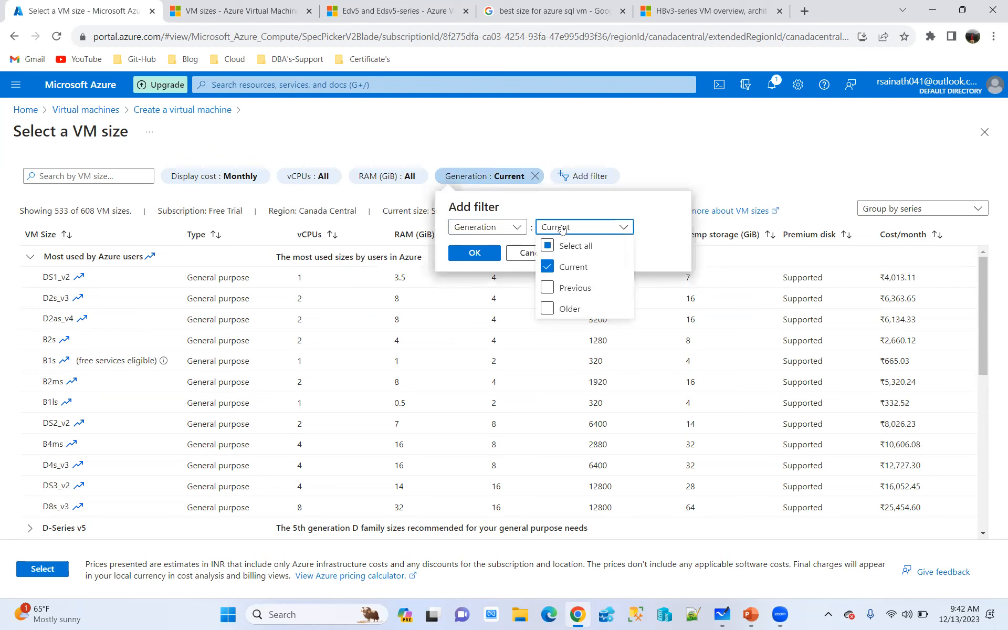
pyautogui.click(562, 229)
# Add a Type filter set to General purpose and list the other VM types it offers
pyautogui.click(583, 176)
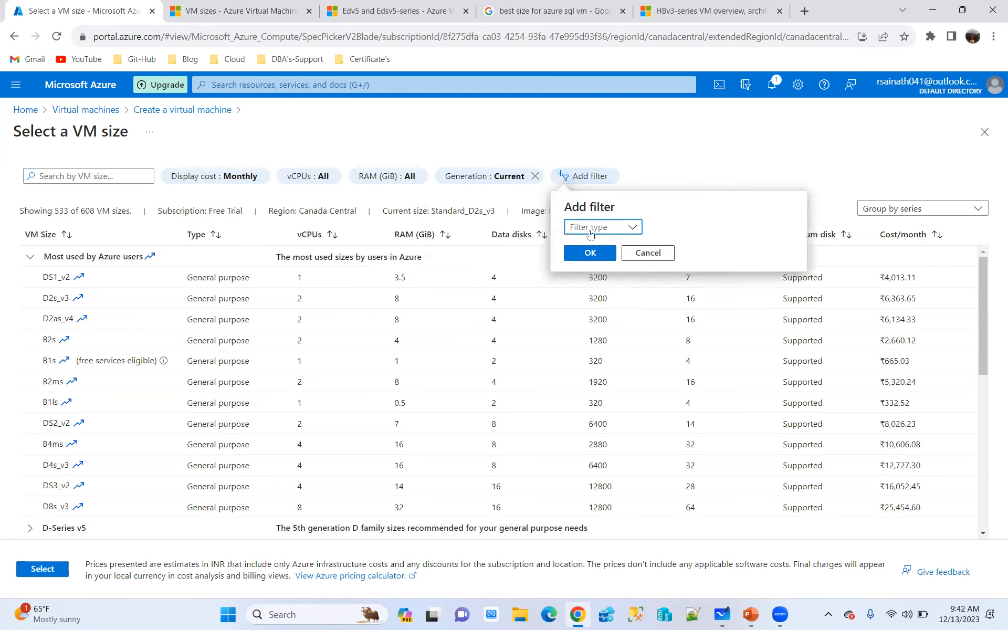
pyautogui.click(609, 226)
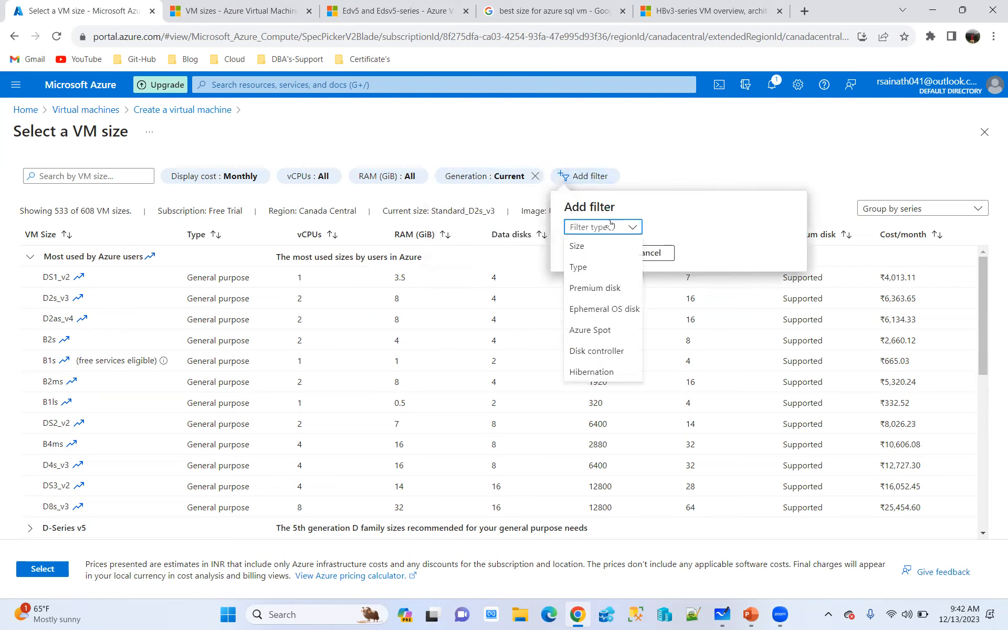
pyautogui.click(583, 267)
pyautogui.click(592, 254)
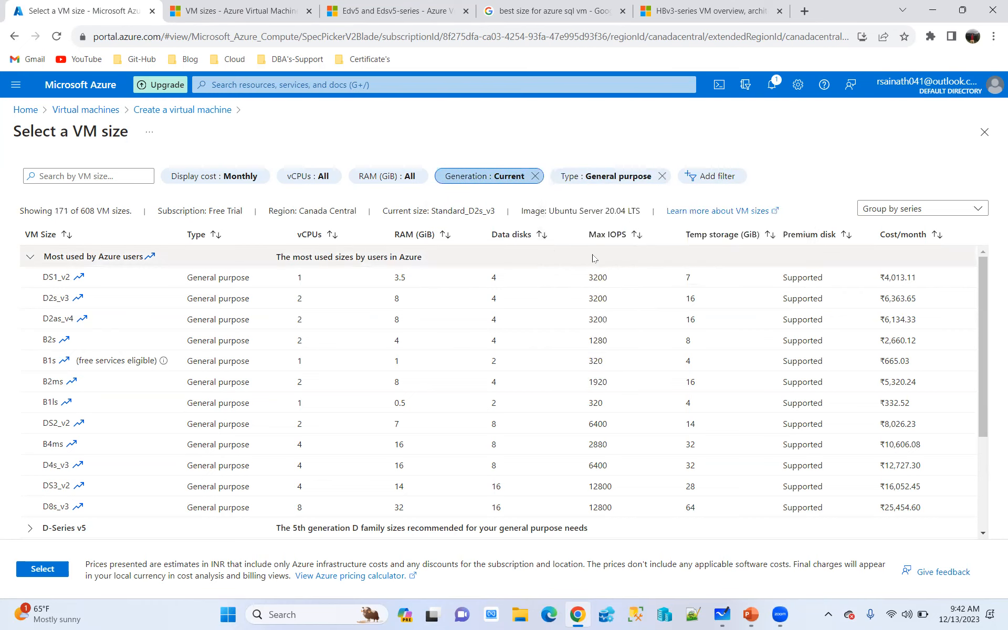
pyautogui.click(596, 179)
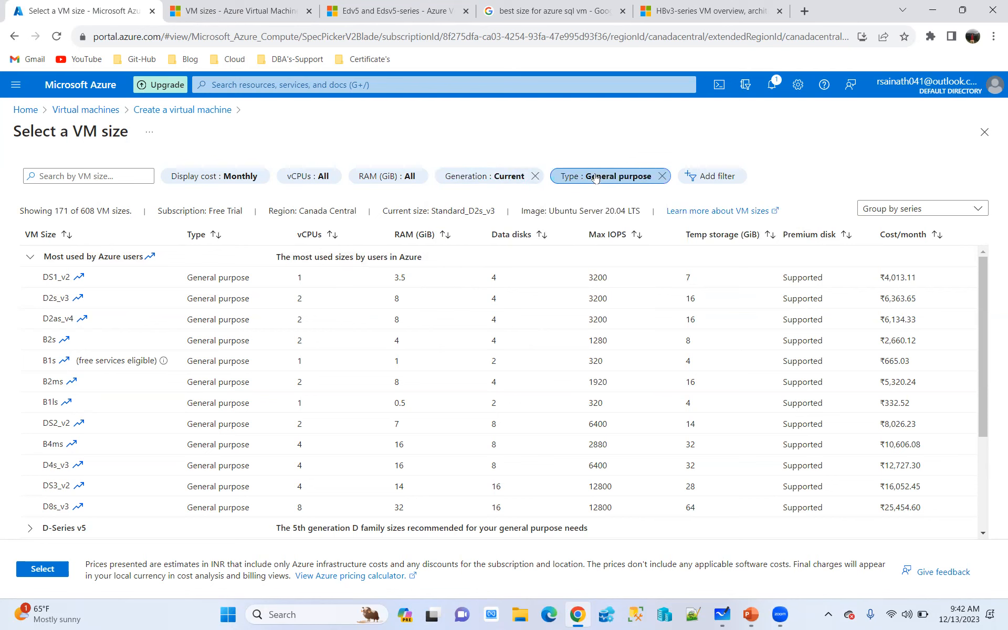
pyautogui.click(715, 227)
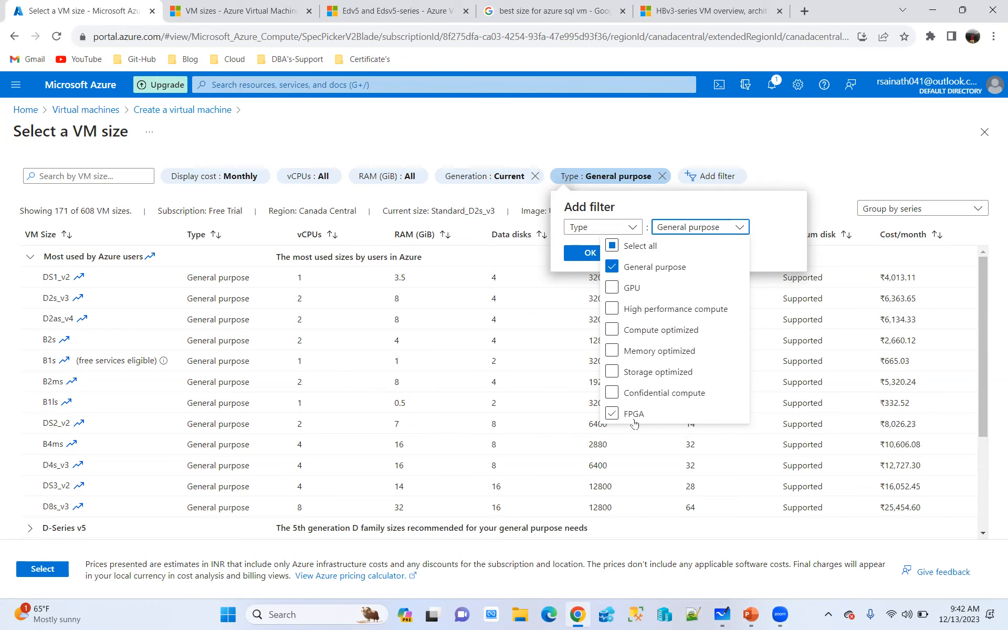
# Open the FPGA - accelerated compute overview in the VM sizes documentation and review its workloads and deployment considerations
pyautogui.click(260, 13)
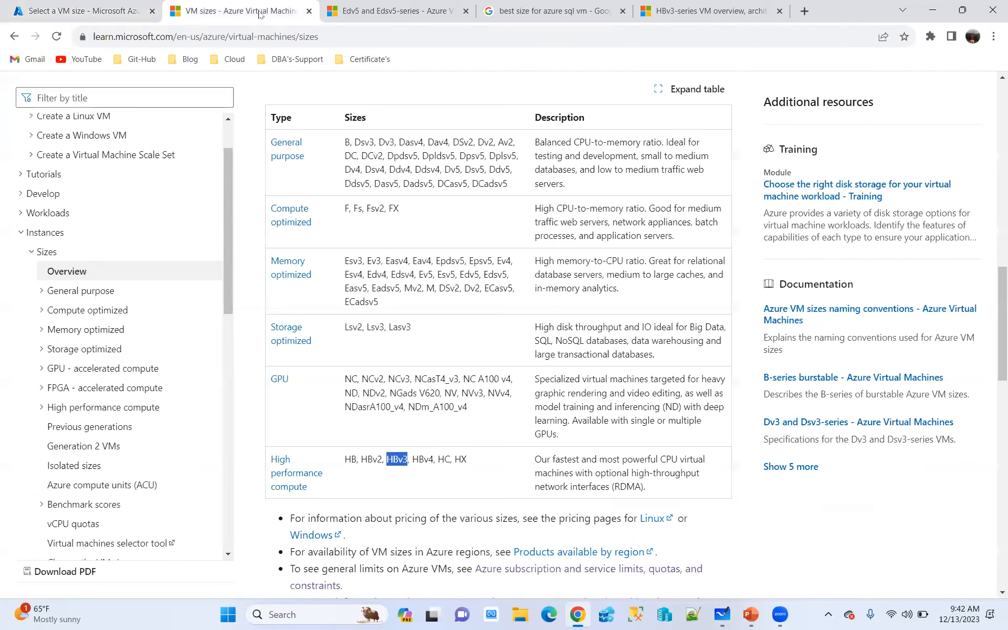
pyautogui.click(111, 391)
pyautogui.click(77, 407)
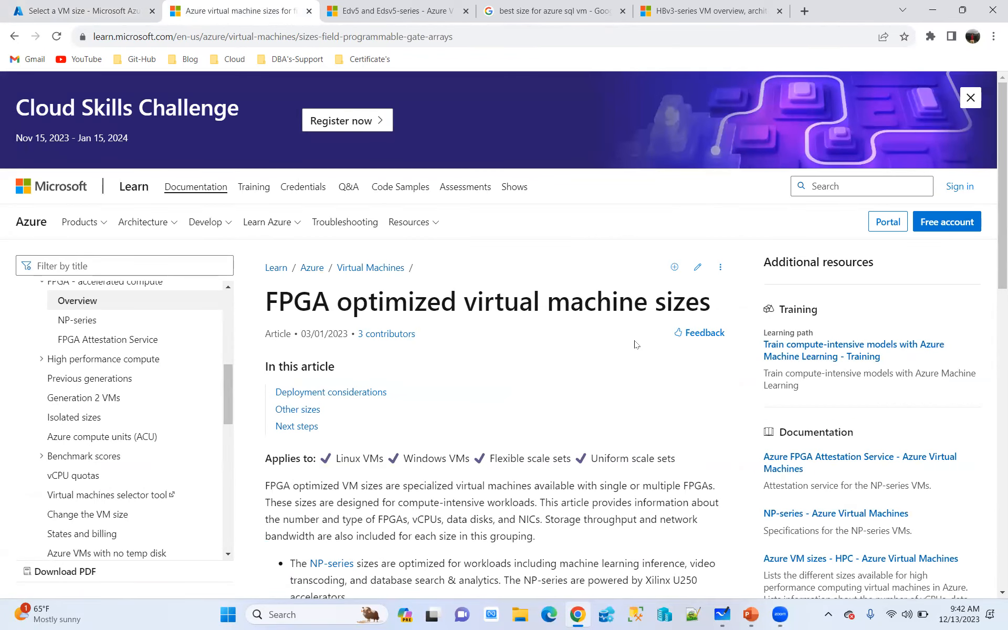
pyautogui.scroll(-3, 635, 343)
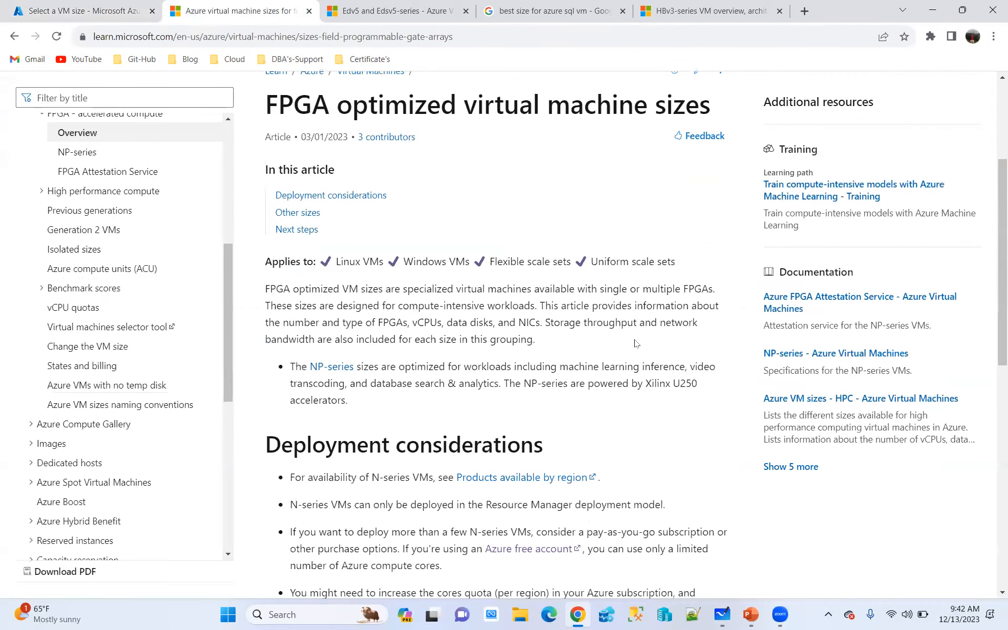
pyautogui.scroll(-8, 636, 343)
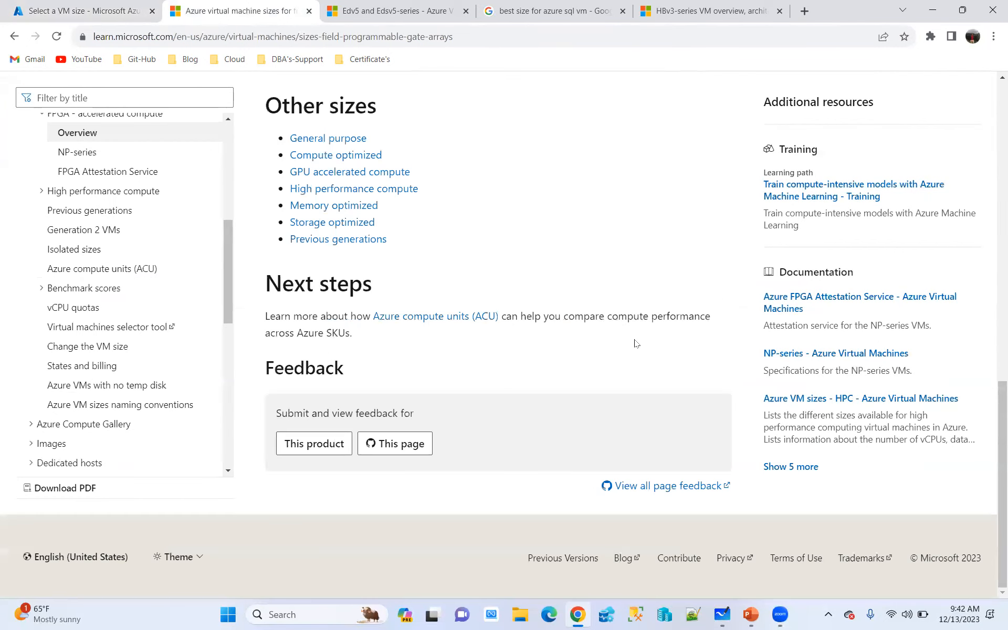
pyautogui.scroll(7, 635, 343)
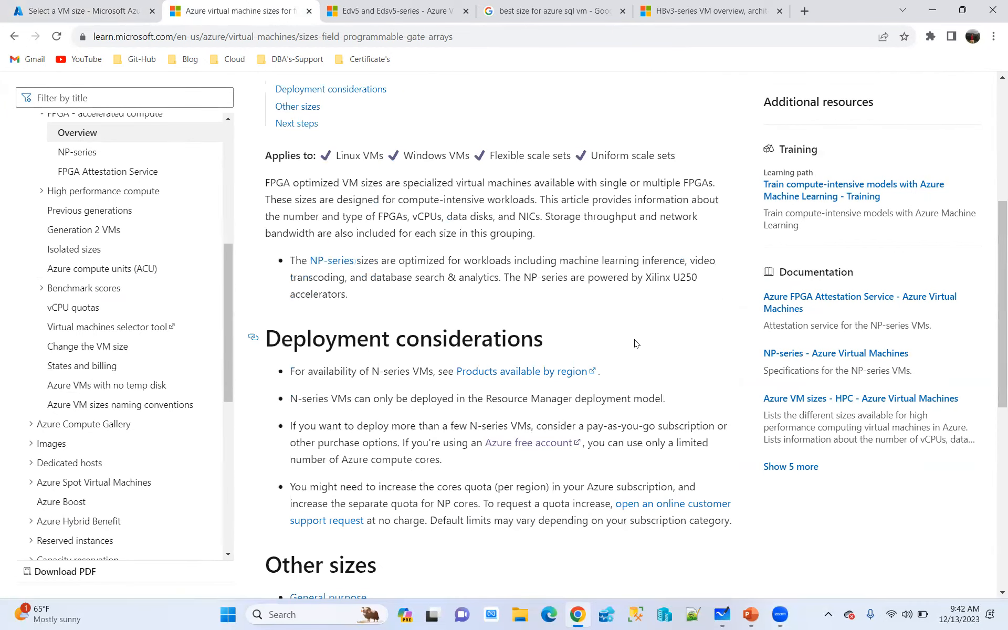
# Return to the VM size selection in the Azure portal and close the list of VM types without changing the filter
pyautogui.hotkey('ctrl', 'shift', 'Tab')
pyautogui.click(632, 415)
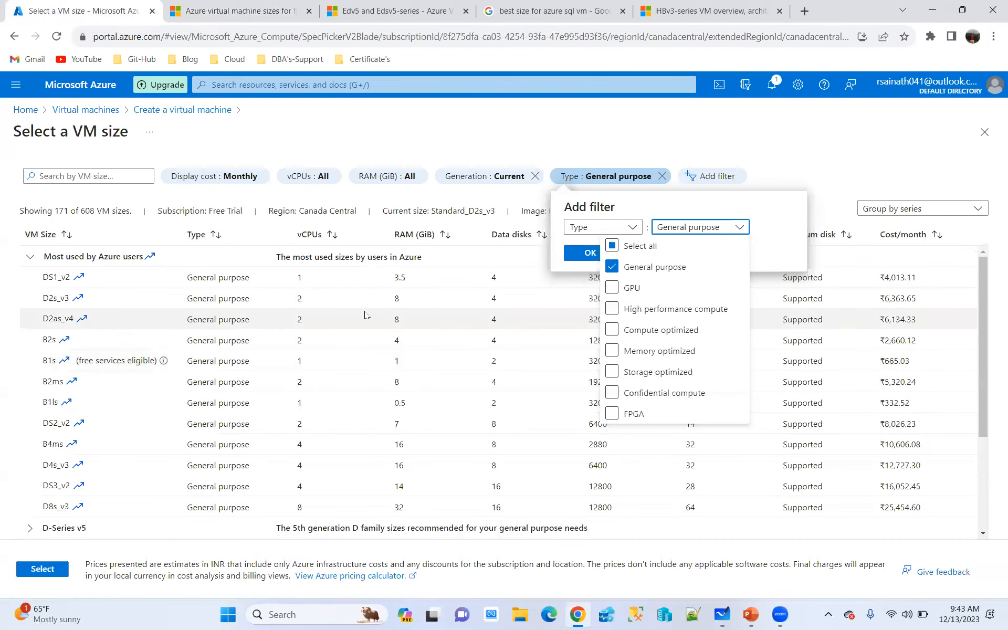
pyautogui.click(513, 136)
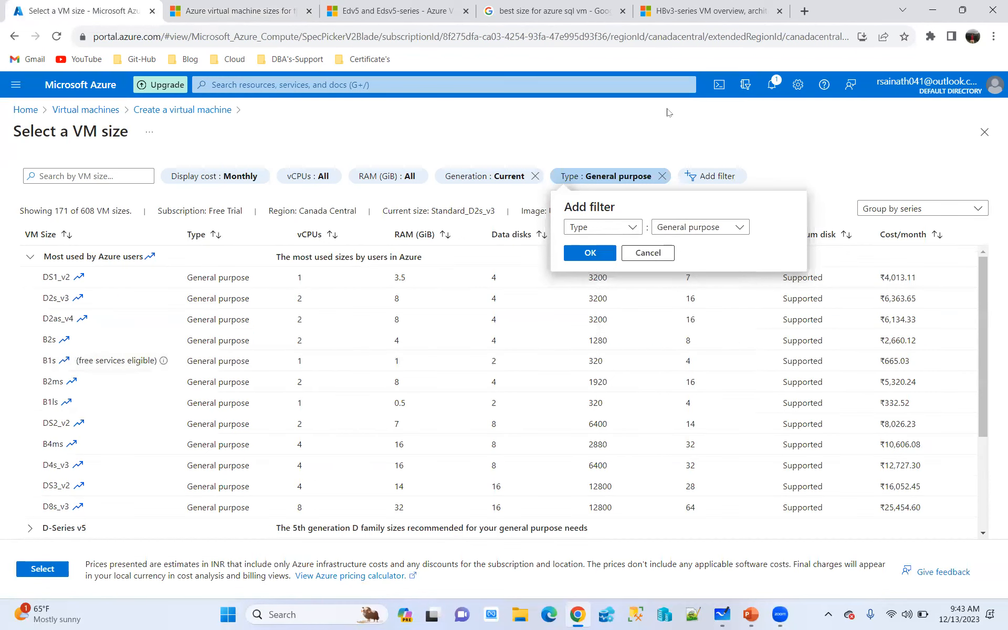
# Leave the VM size selection without changing the filter and start a new resource group named VM-RG
pyautogui.click(657, 252)
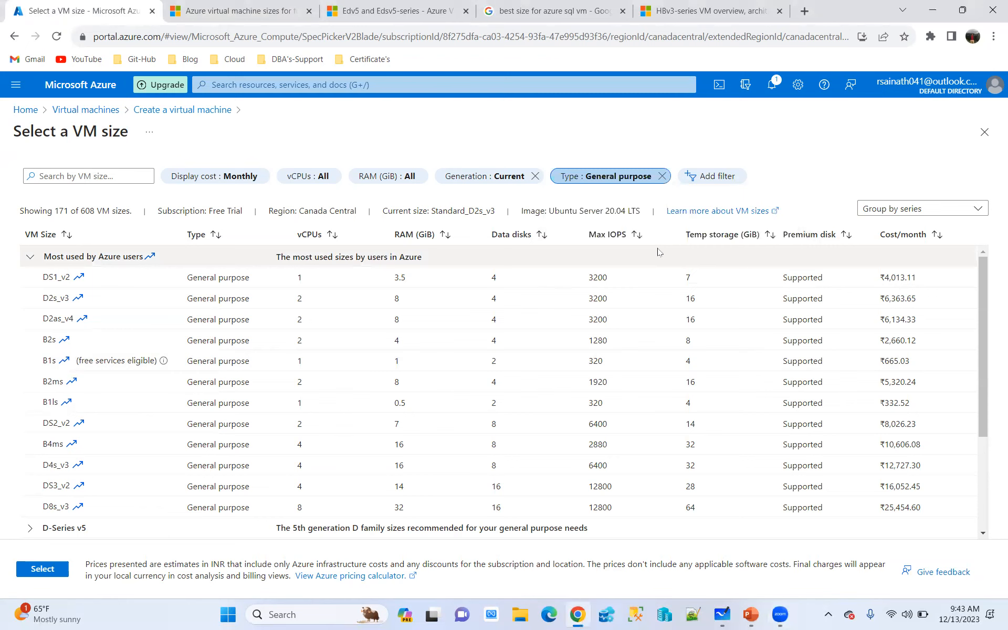
pyautogui.click(27, 111)
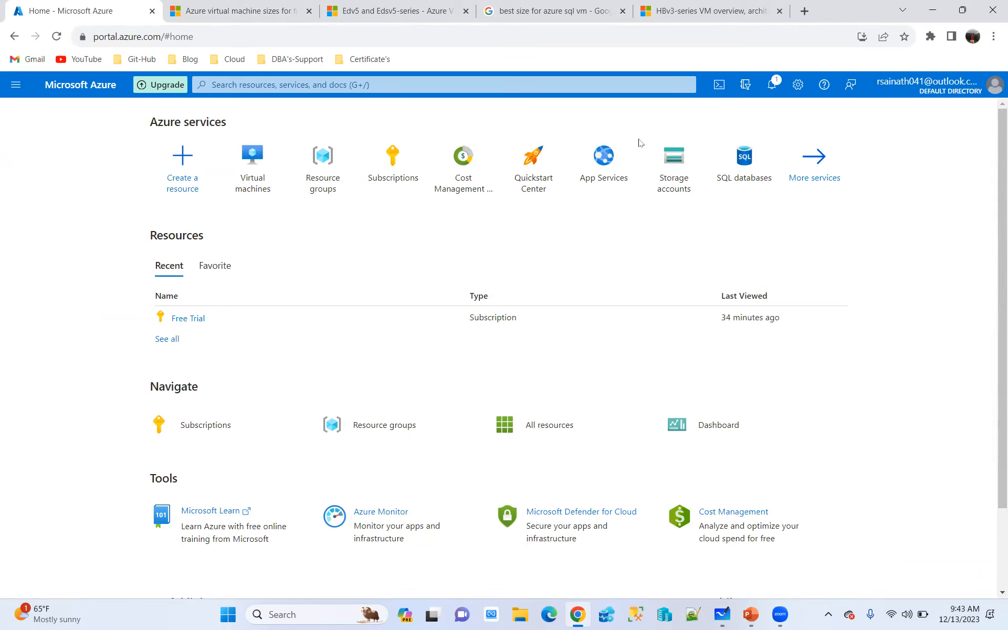
pyautogui.click(317, 156)
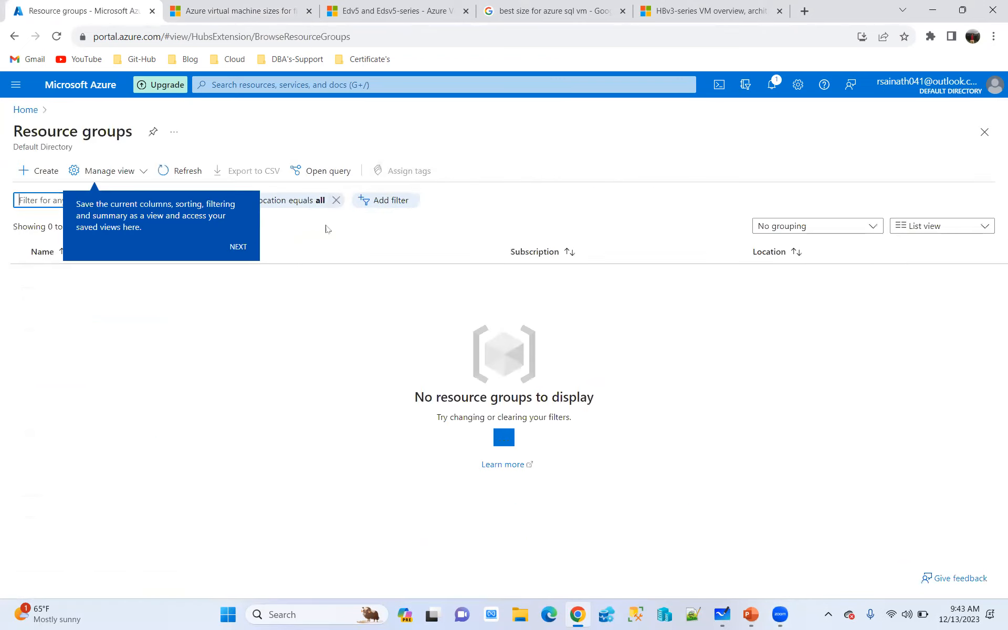
pyautogui.click(38, 170)
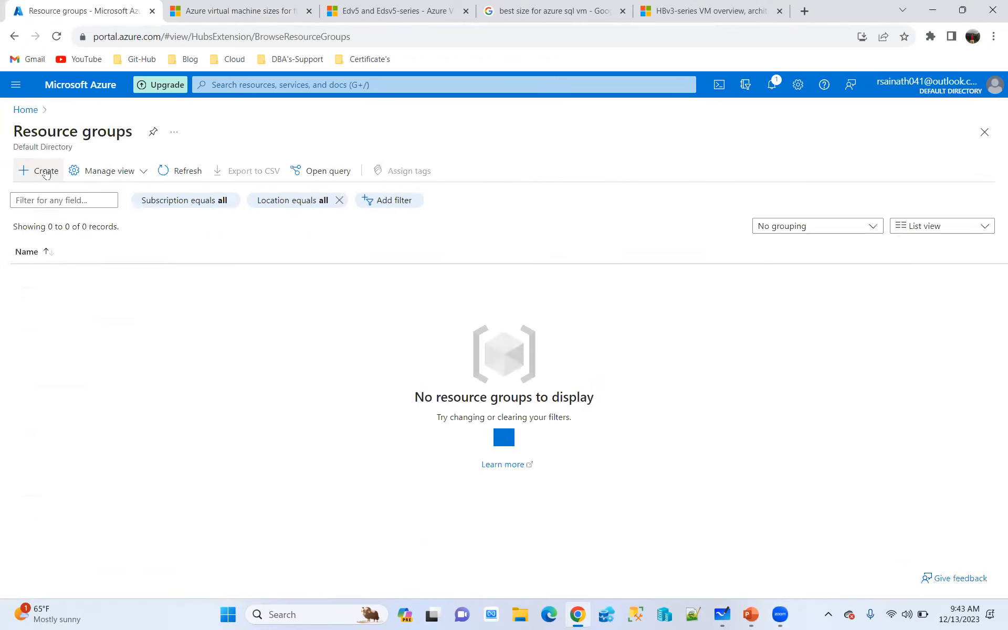
pyautogui.click(208, 302)
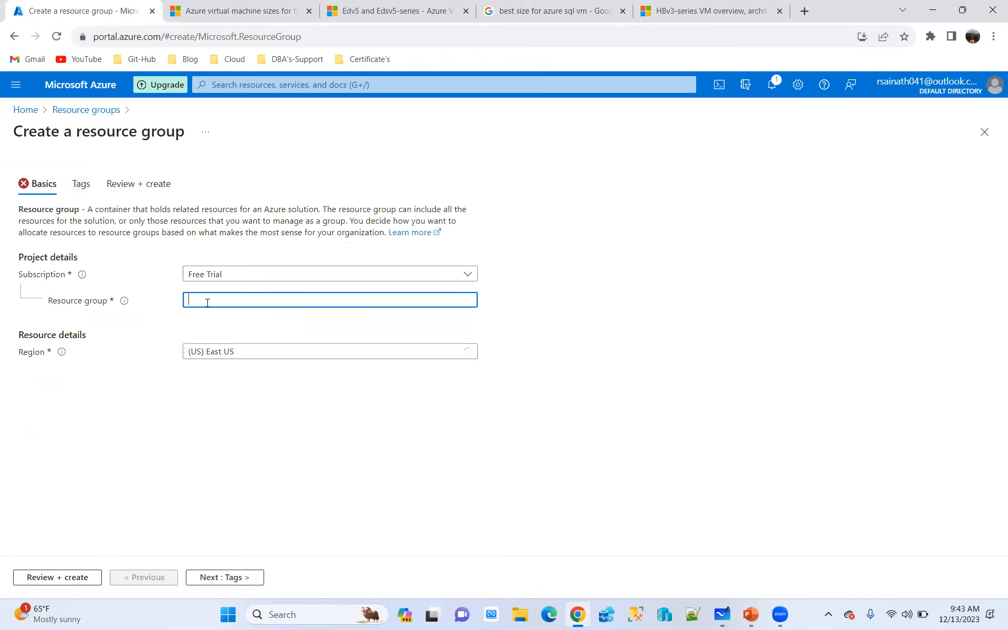
pyautogui.write('VM-RG')
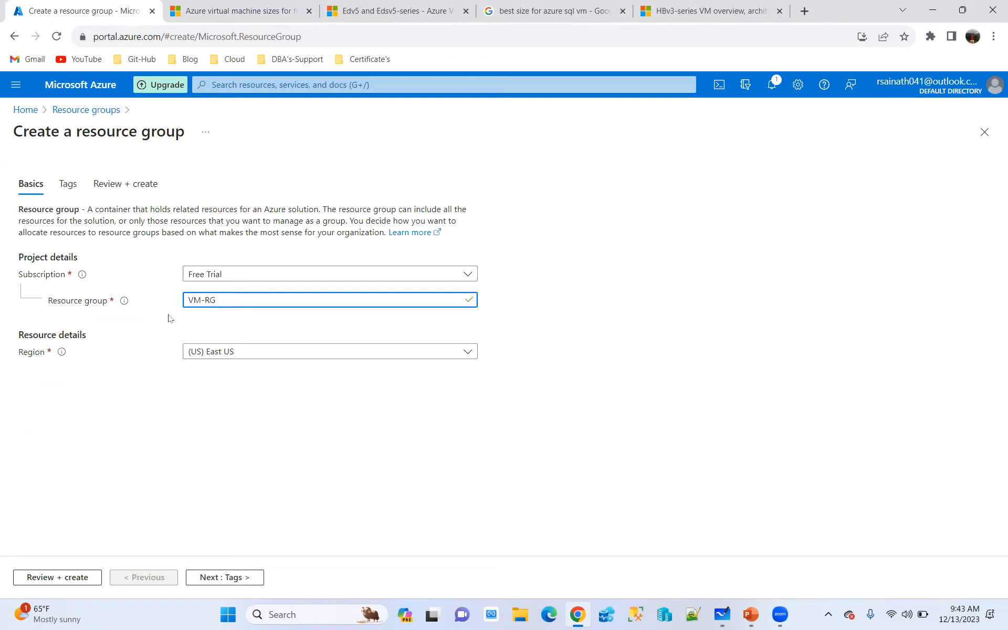
# Add a tag named Env with the value PROD to the new resource group
pyautogui.click(235, 578)
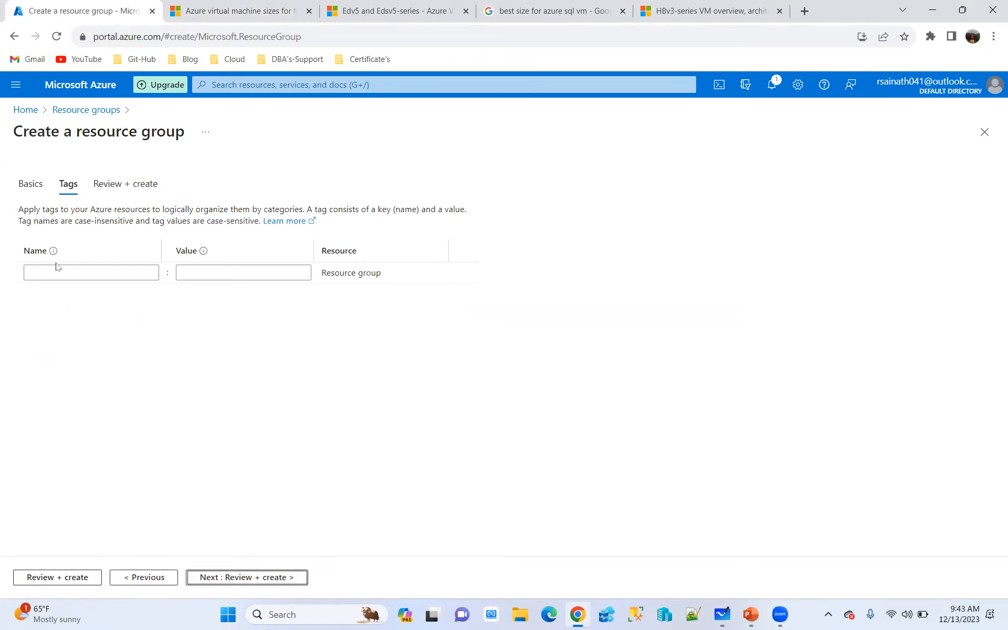
pyautogui.click(80, 275)
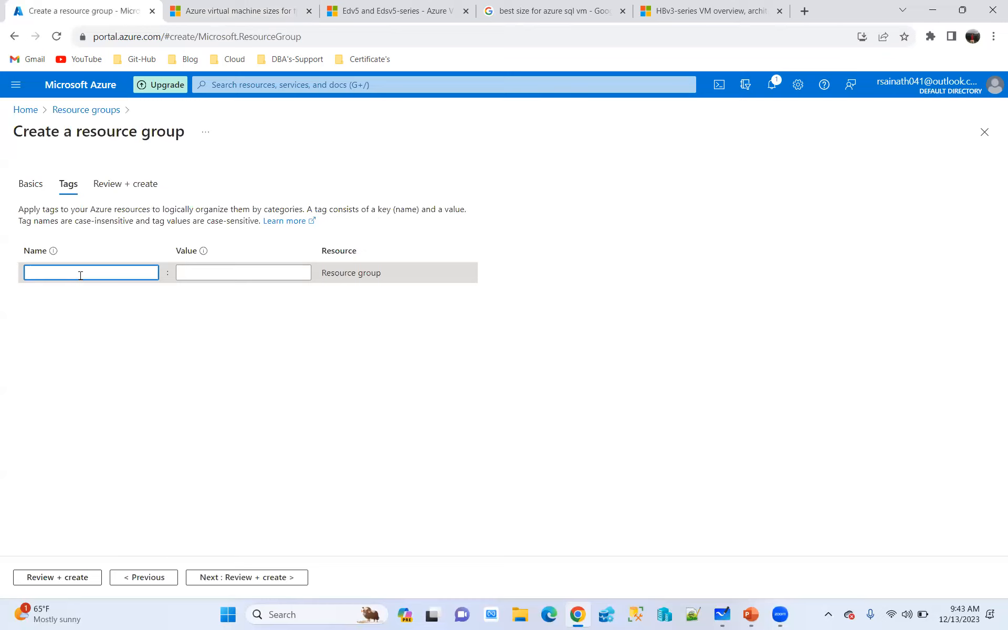
pyautogui.write('Env')
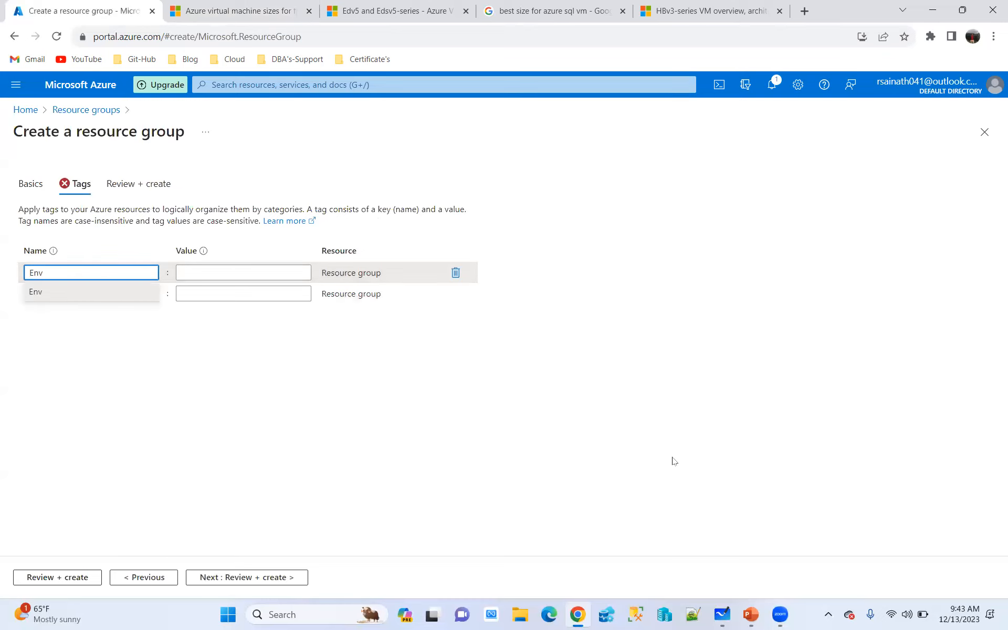
pyautogui.click(227, 274)
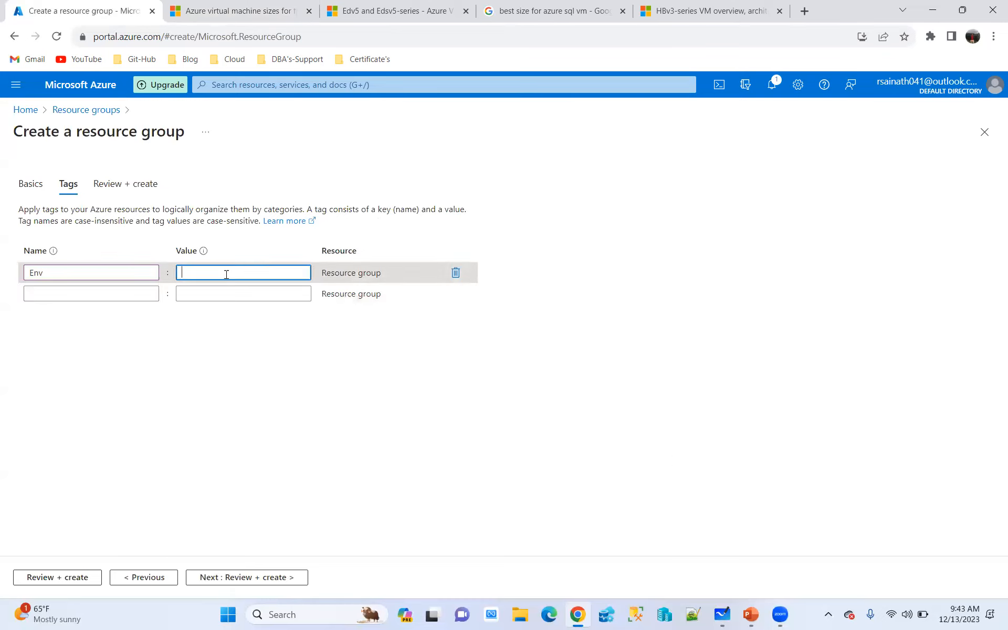
pyautogui.write('PRD')
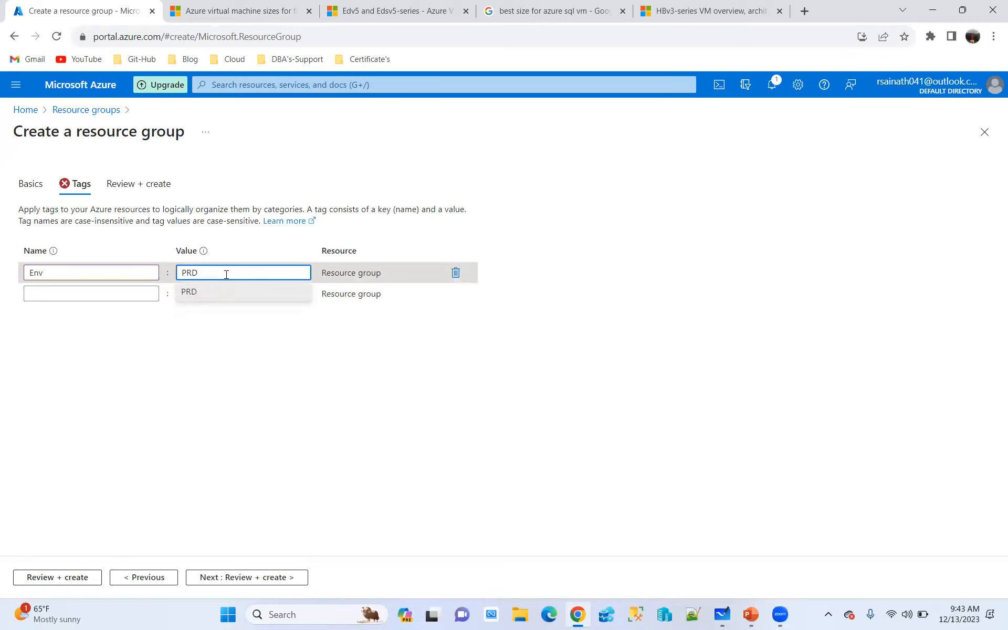
pyautogui.press('BackSpace')
pyautogui.write('OD')
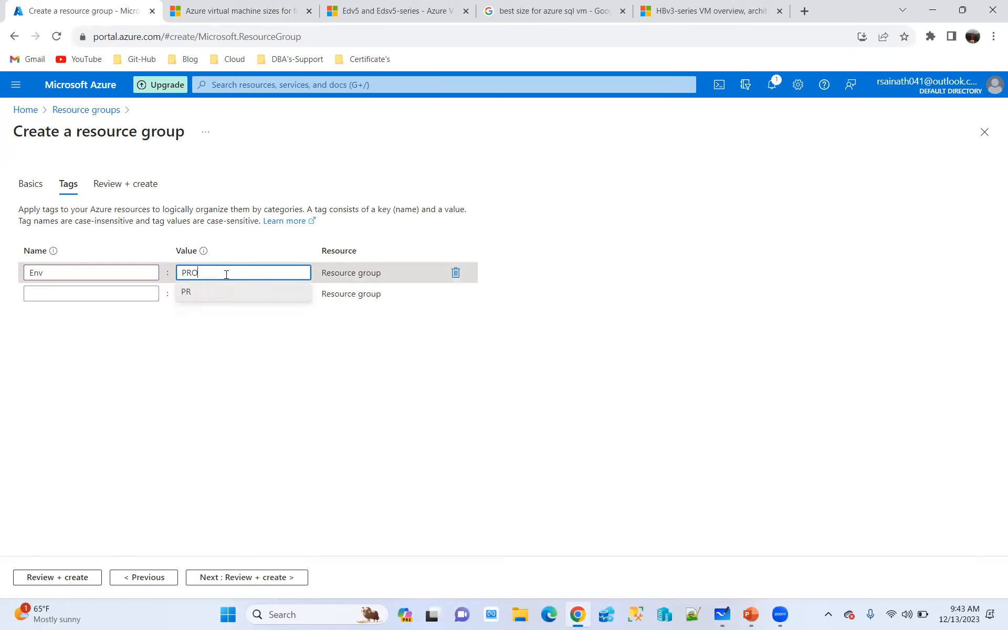
# Add a second tag to the resource group with the name App and the value RBA
pyautogui.click(67, 297)
pyautogui.write('App')
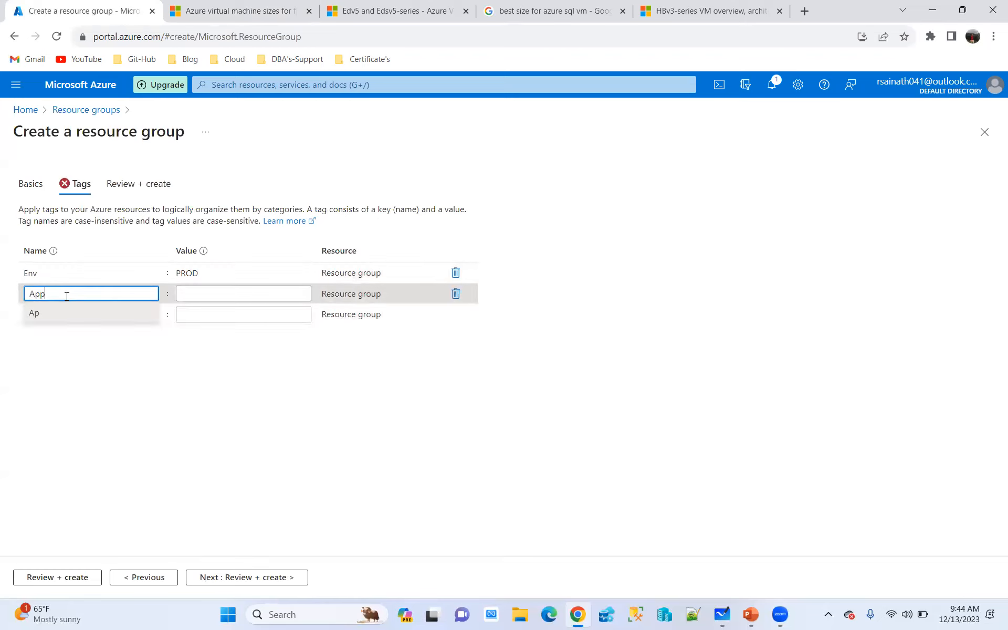
pyautogui.click(208, 294)
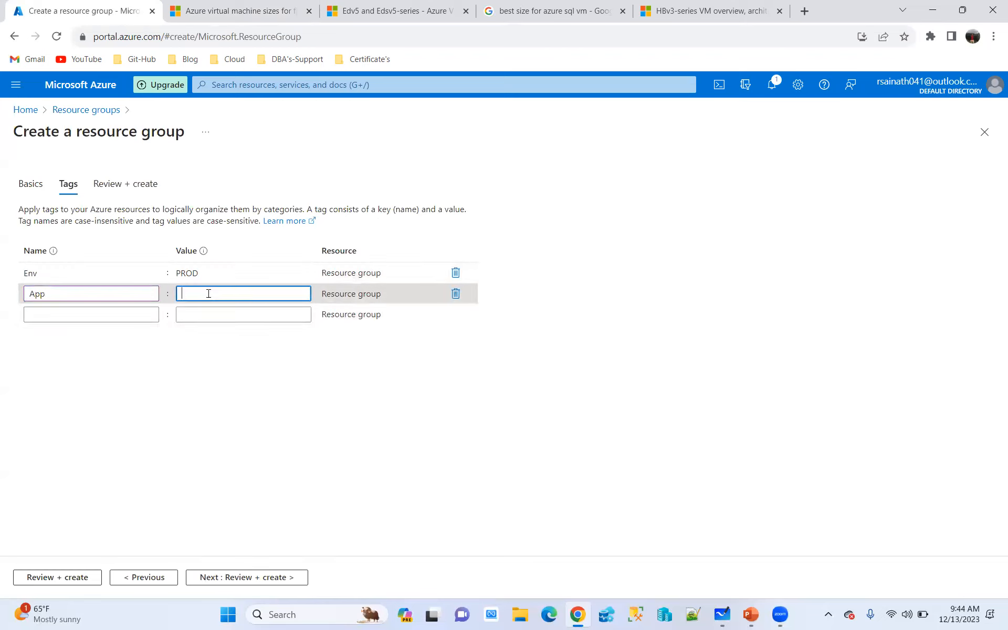
pyautogui.write('RBA')
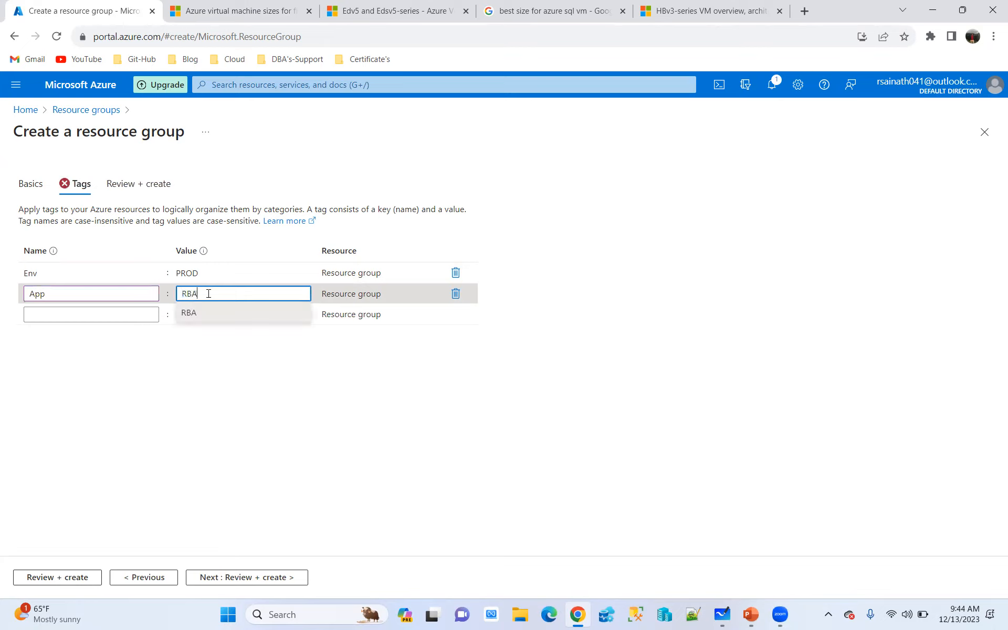
pyautogui.click(334, 411)
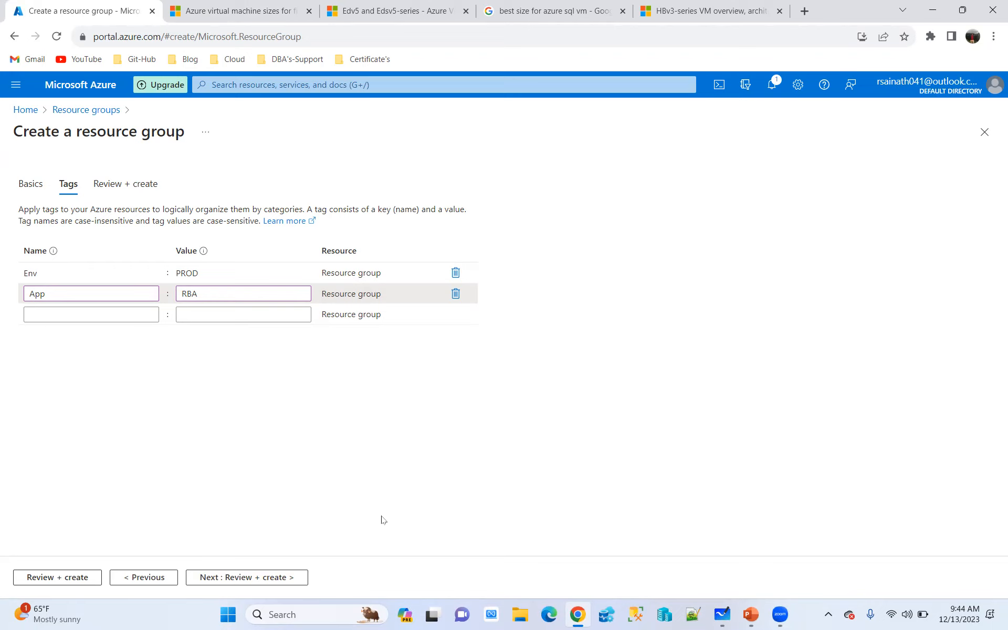
# Review and create the resource group, check its creation notification, and open the VM-RG overview
pyautogui.click(253, 577)
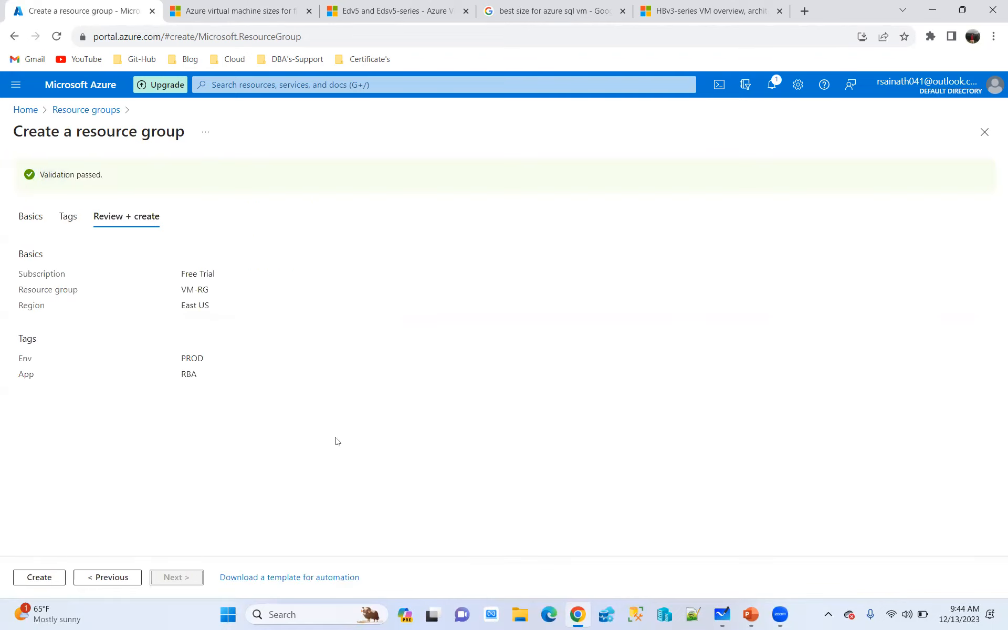
pyautogui.click(38, 581)
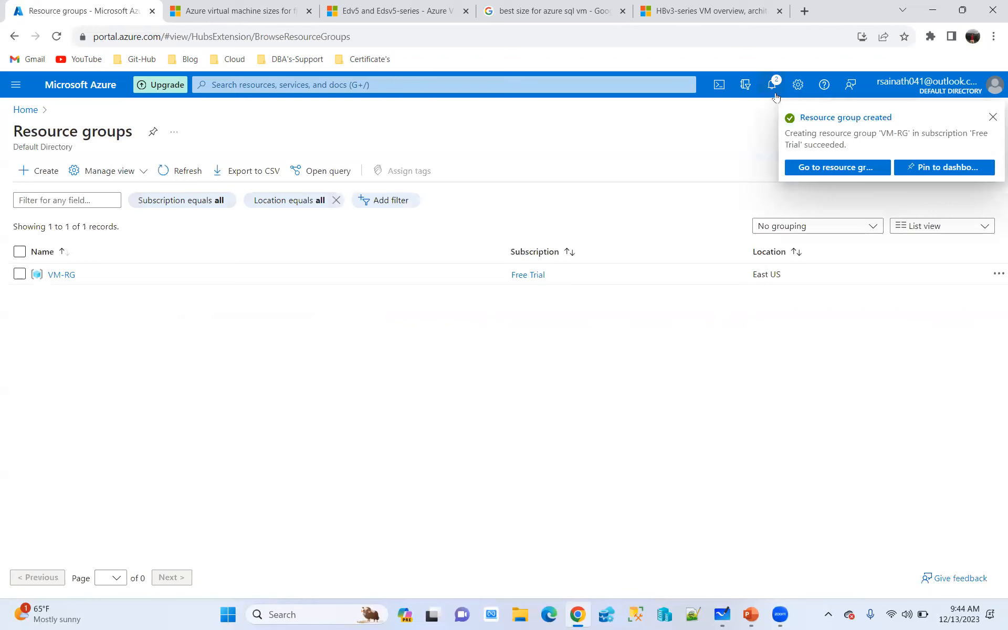
pyautogui.click(772, 85)
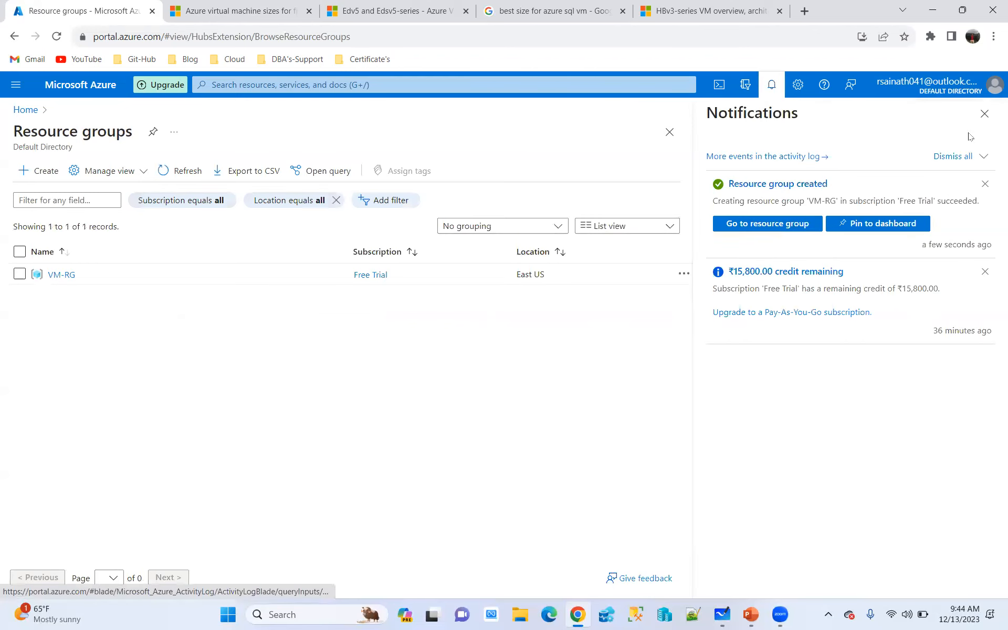
pyautogui.click(985, 114)
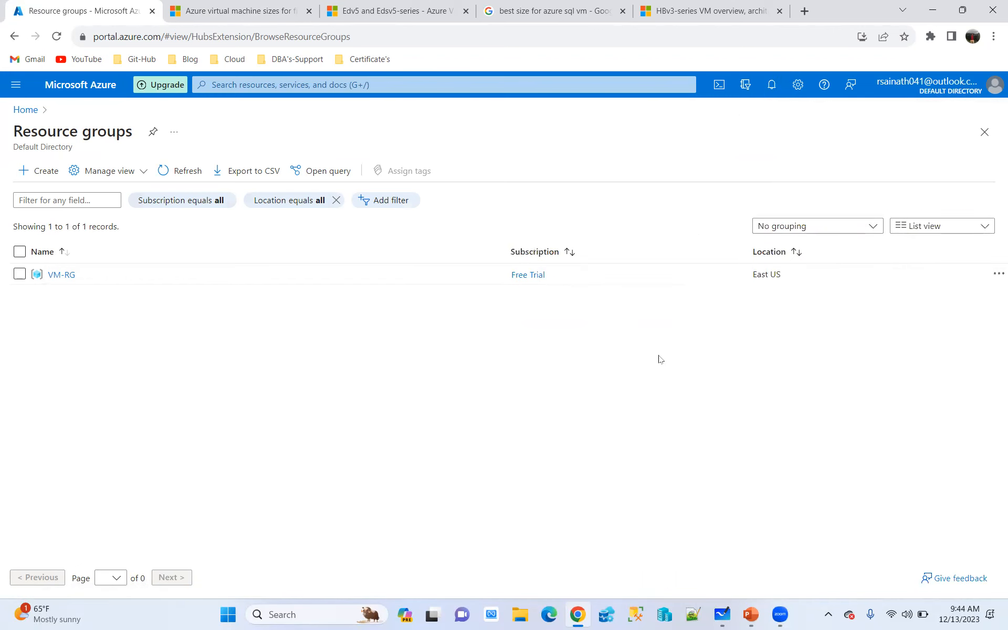
pyautogui.click(64, 275)
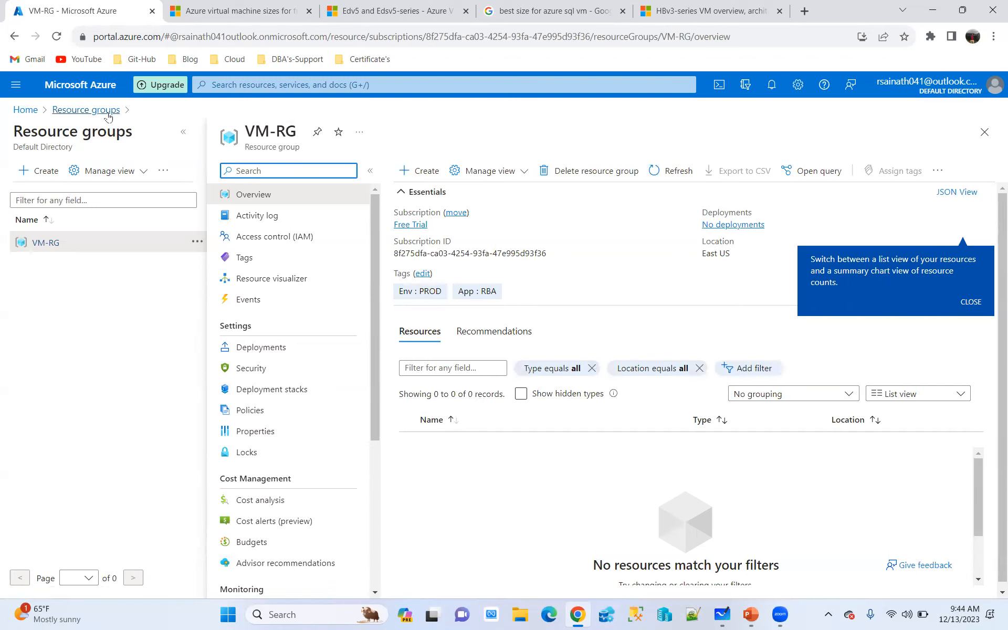
# Return to the portal home and start creating a new Azure virtual machine from the Virtual machines service
pyautogui.click(79, 86)
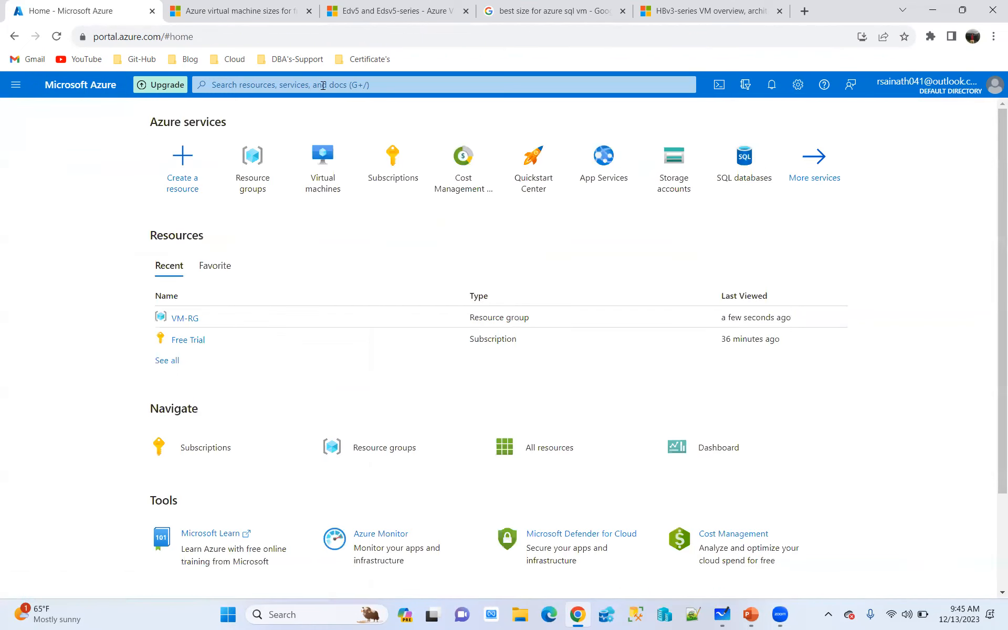
pyautogui.click(323, 85)
pyautogui.click(57, 249)
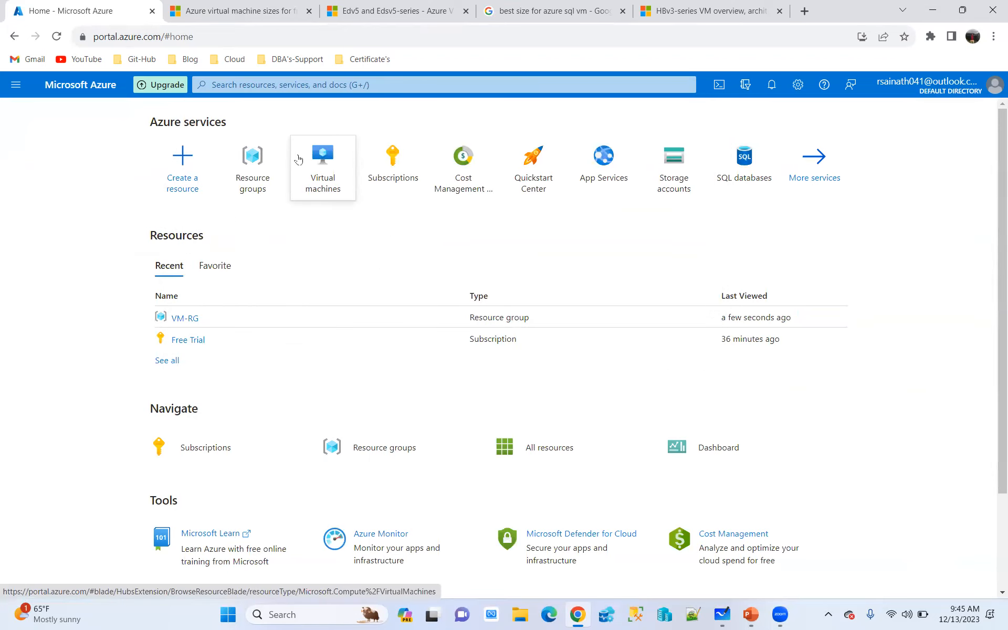
pyautogui.click(334, 174)
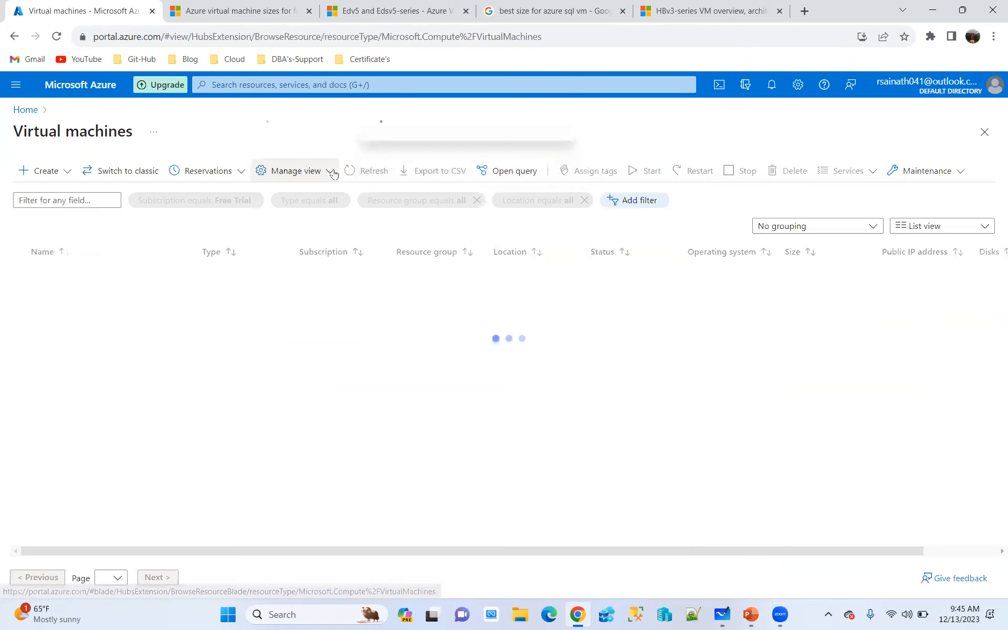
pyautogui.click(68, 173)
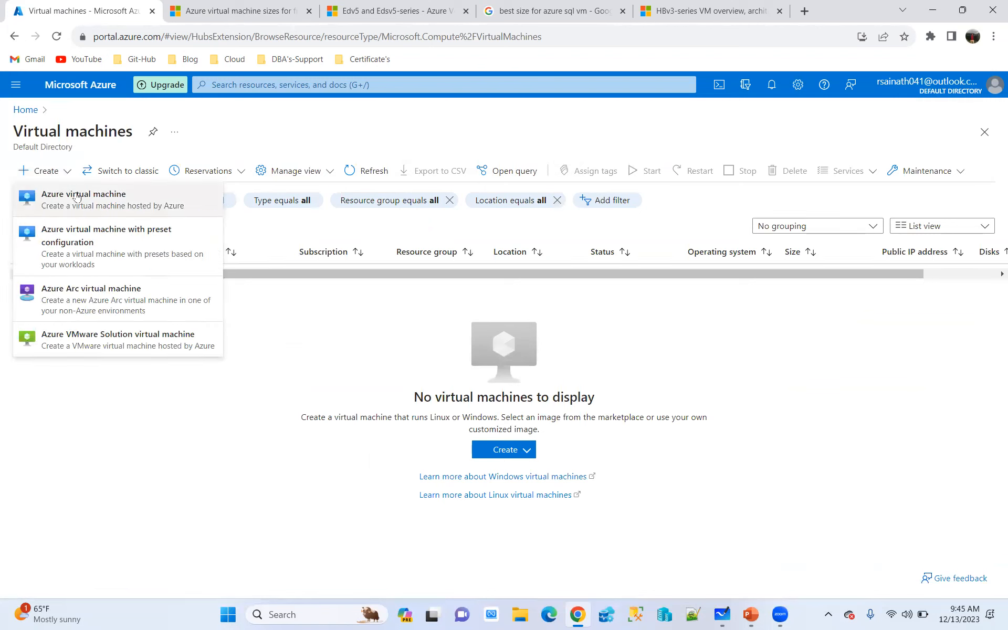
pyautogui.click(115, 202)
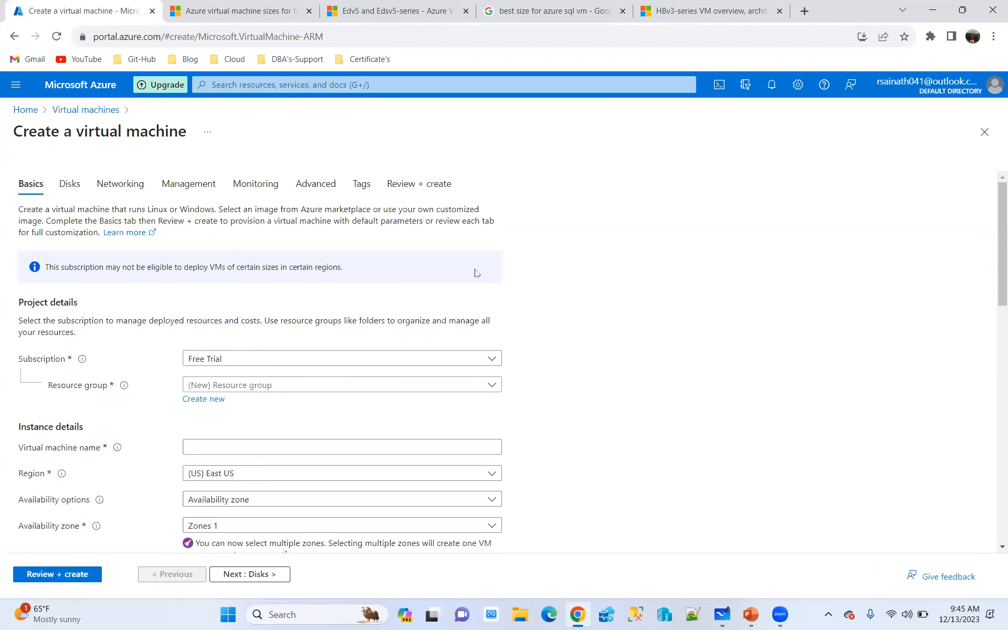
# Check the available subscriptions and assign the virtual machine to the existing resource group VM-RG
pyautogui.click(491, 385)
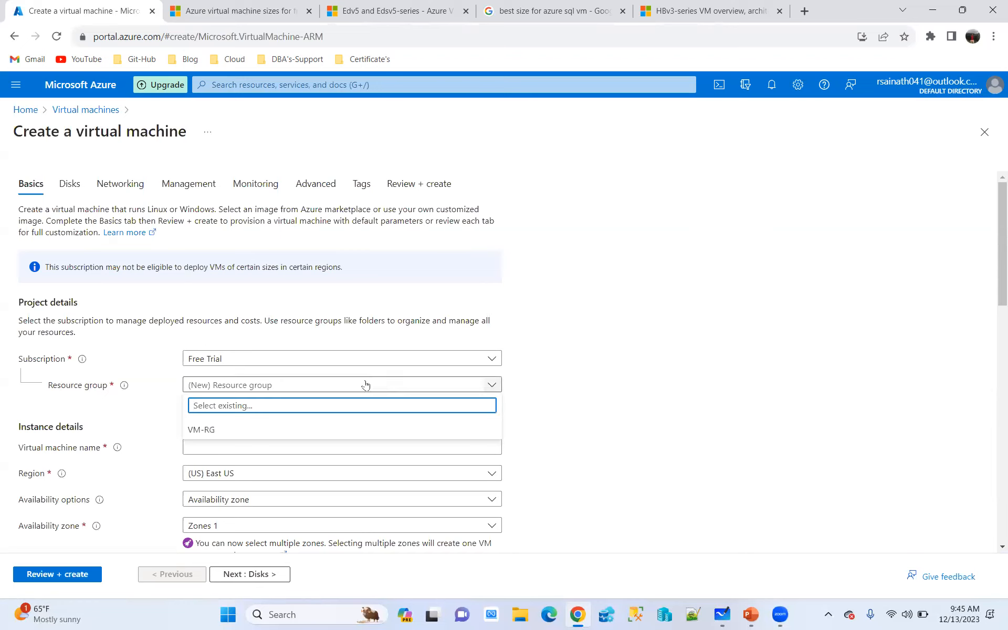
pyautogui.click(219, 358)
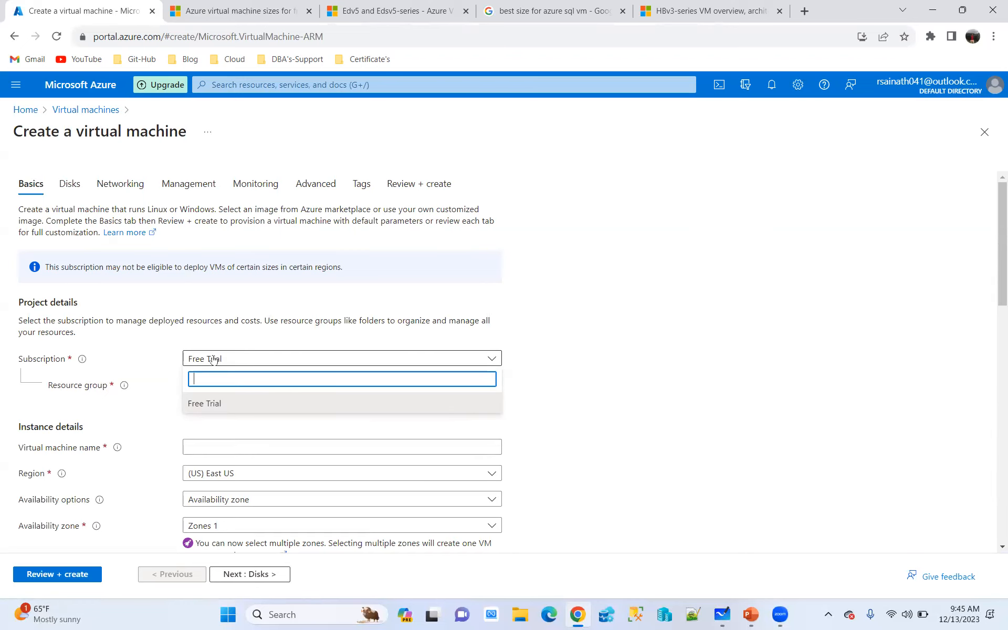
pyautogui.click(636, 394)
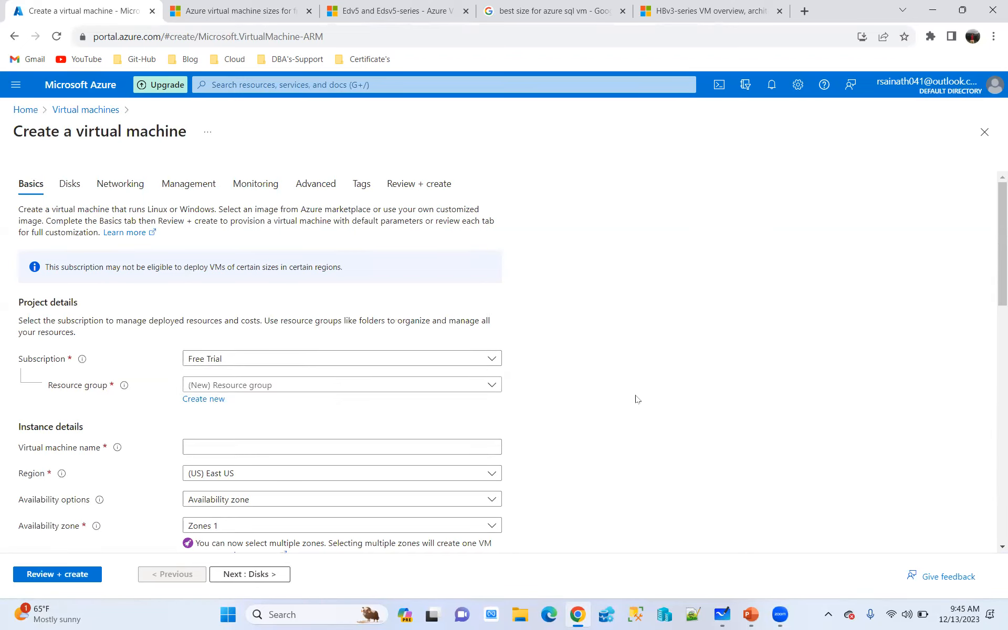
pyautogui.click(307, 387)
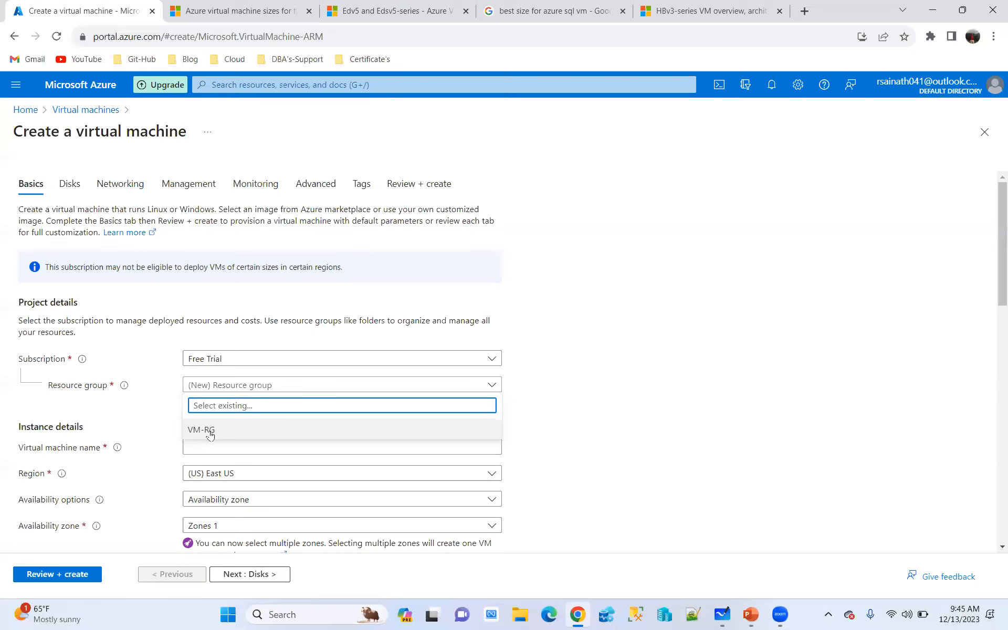
pyautogui.click(211, 432)
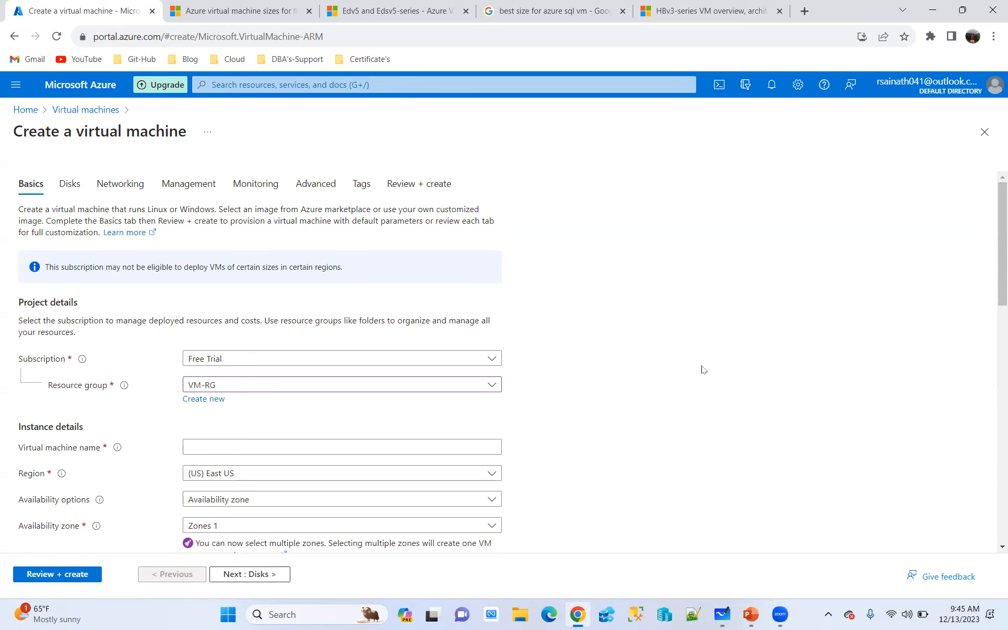
# Name the virtual machine VM1 in the instance details
pyautogui.scroll(-1, 733, 319)
pyautogui.click(245, 378)
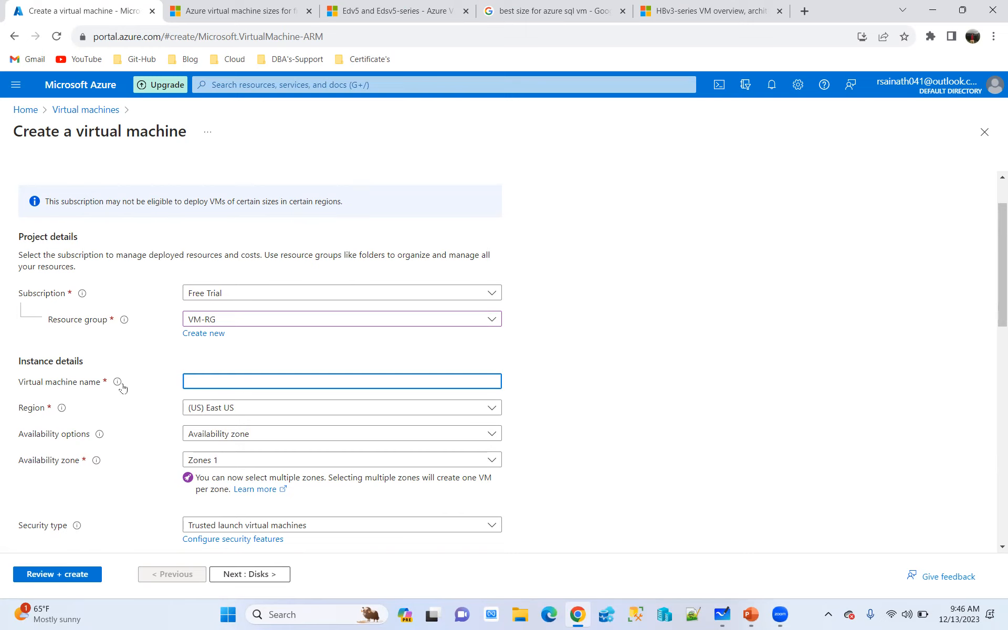
pyautogui.moveTo(118, 387)
pyautogui.click(682, 385)
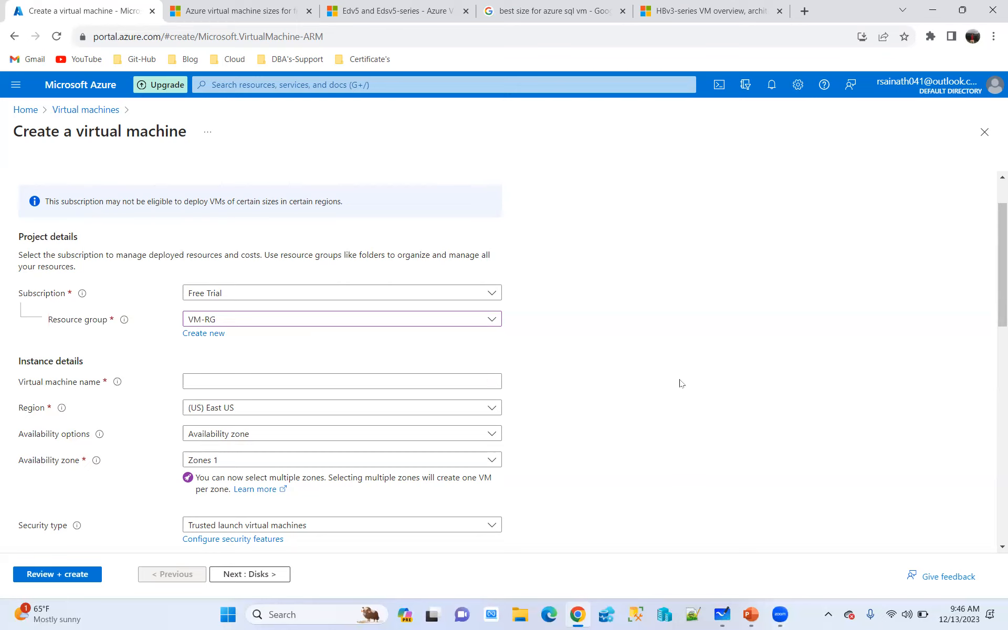
pyautogui.click(220, 380)
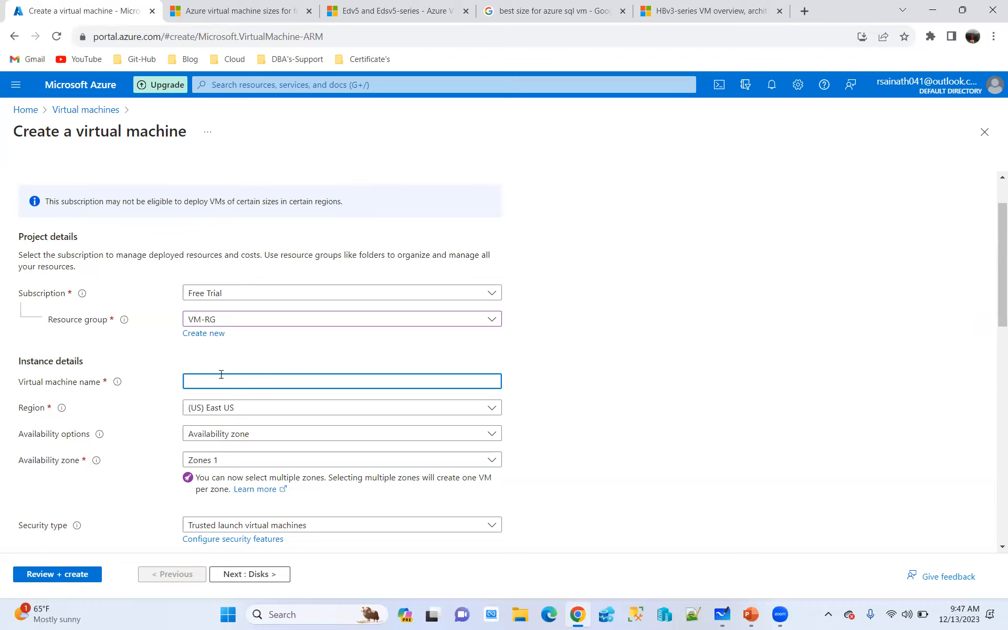
pyautogui.write('VM1')
pyautogui.click(684, 357)
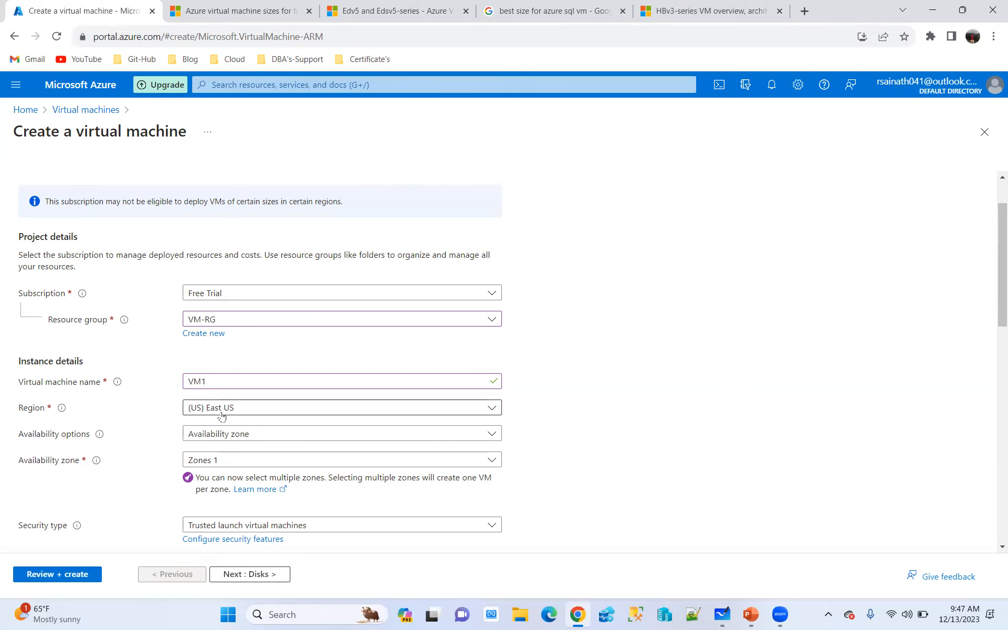
# Try (US) East US 2 as the virtual machine's region, and return the region to (US) East US
pyautogui.click(479, 411)
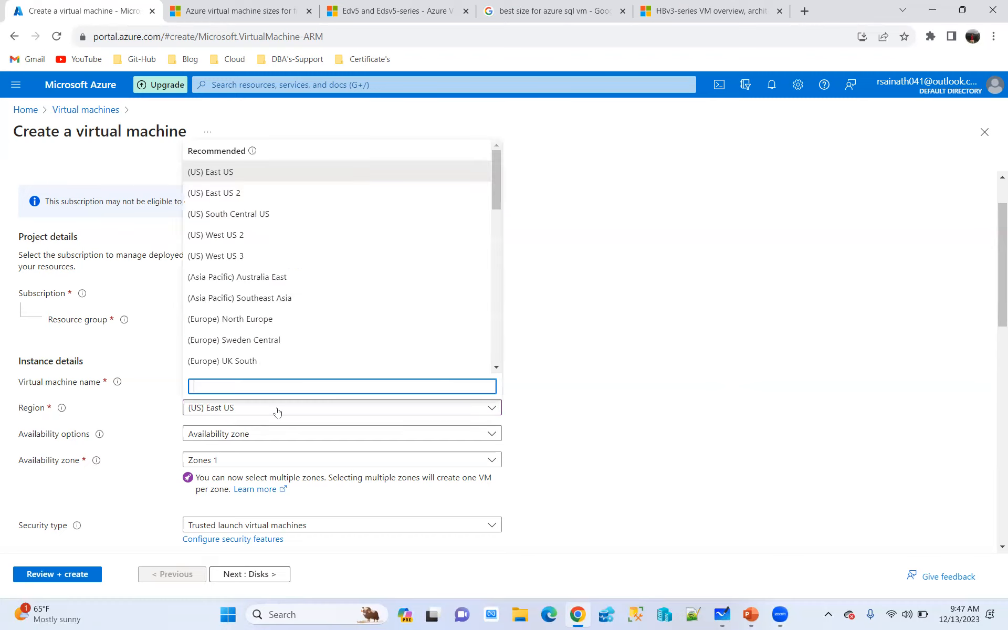
pyautogui.click(240, 198)
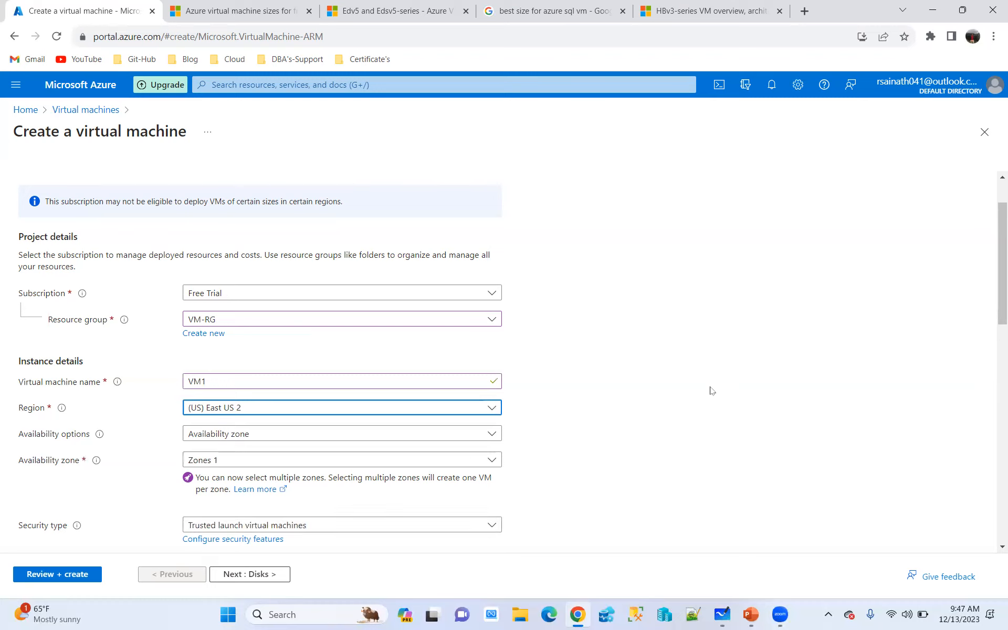
pyautogui.click(270, 413)
pyautogui.click(225, 175)
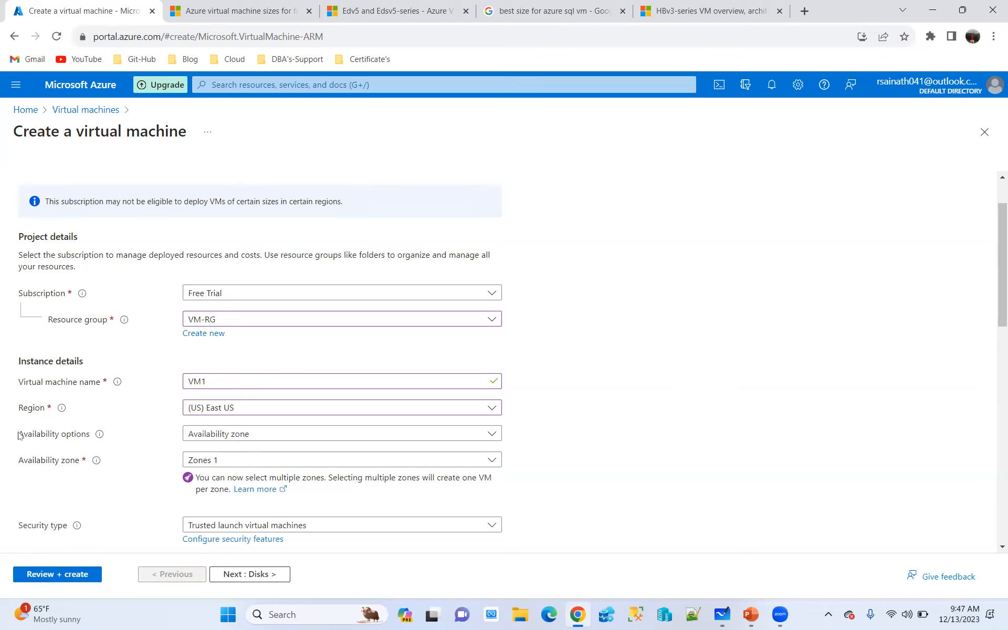
# Set the availability option to No infrastructure redundancy required and review the alternative availability choices
pyautogui.click(312, 440)
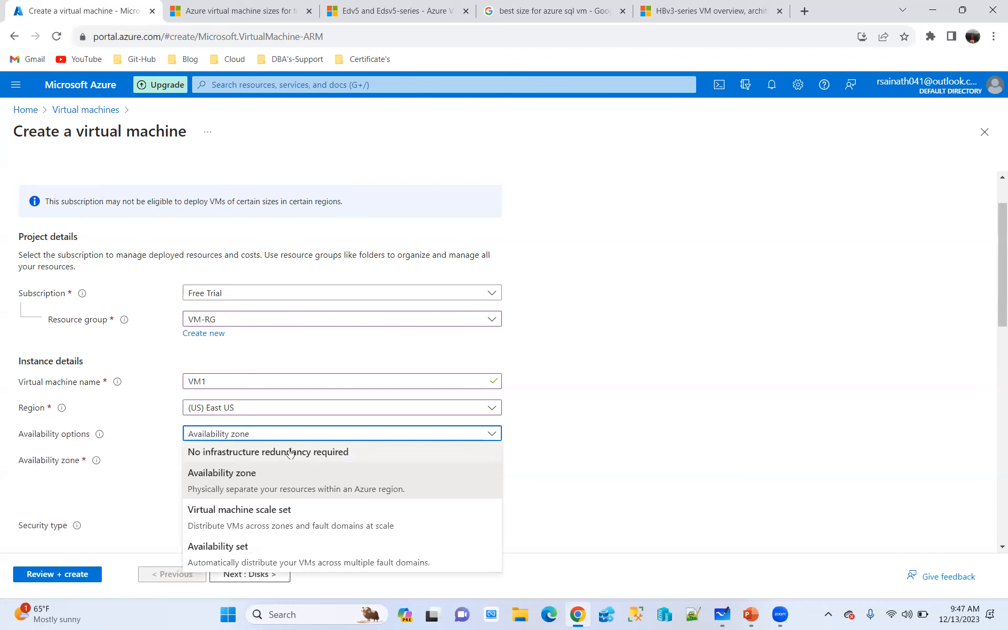
pyautogui.click(290, 453)
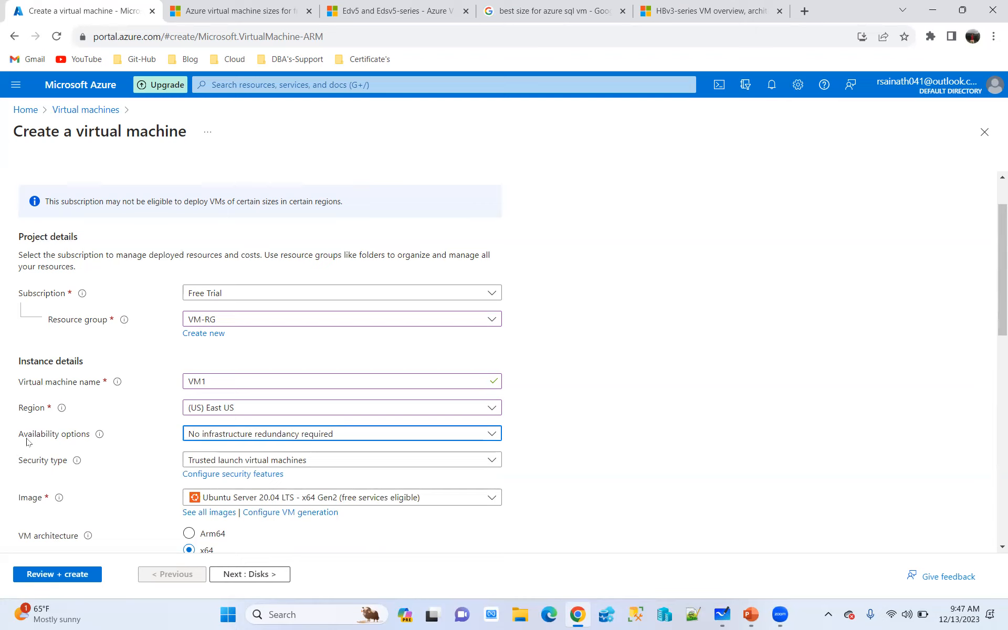
pyautogui.click(242, 444)
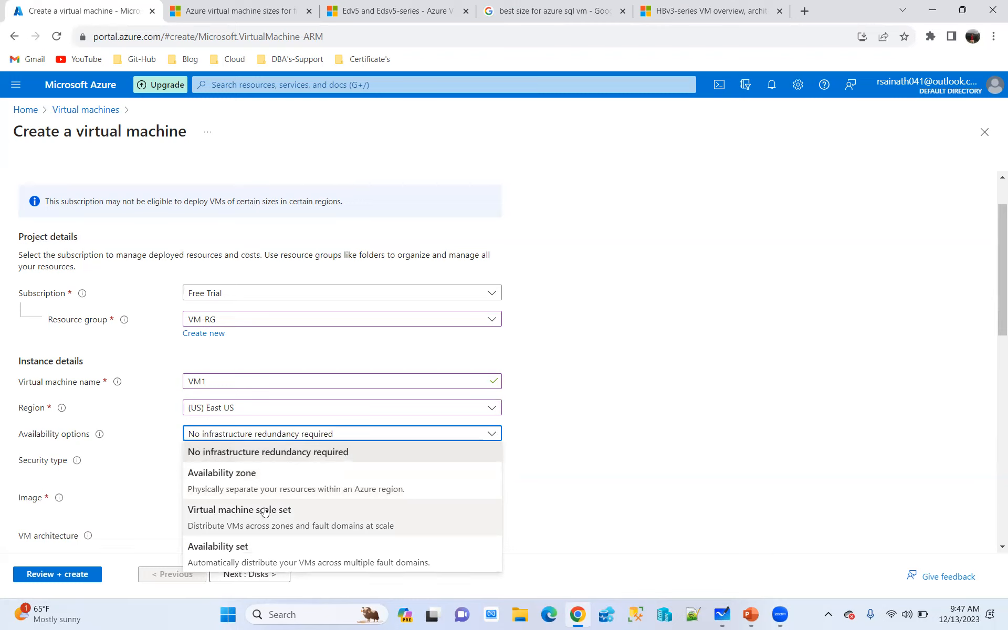
pyautogui.click(695, 465)
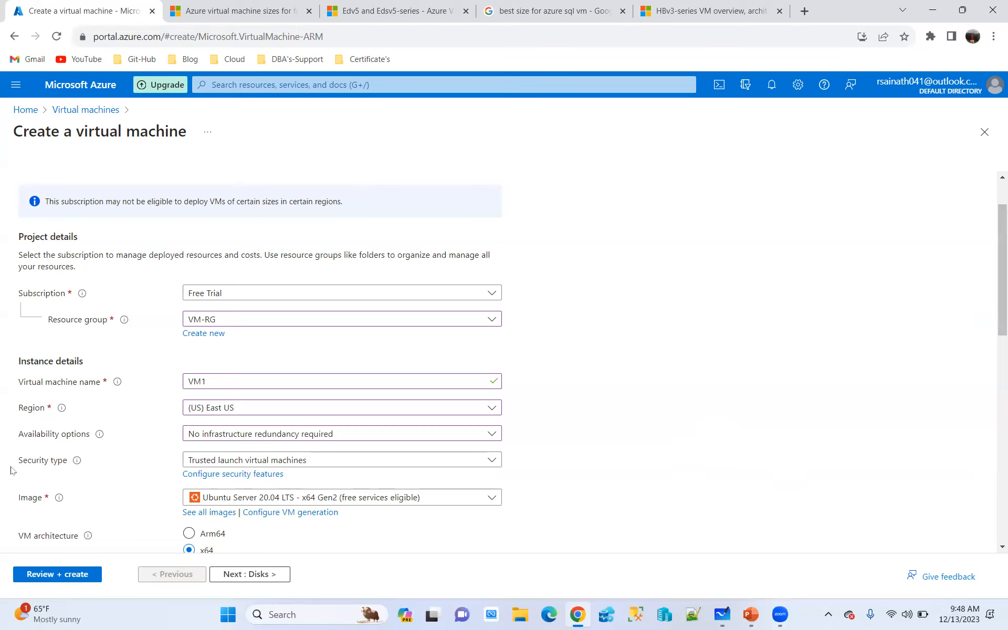
# Set the security type to Standard and the image to Windows Server 2022 Datacenter: Azure Edition Hotpatch - x64 Gen2
pyautogui.click(373, 462)
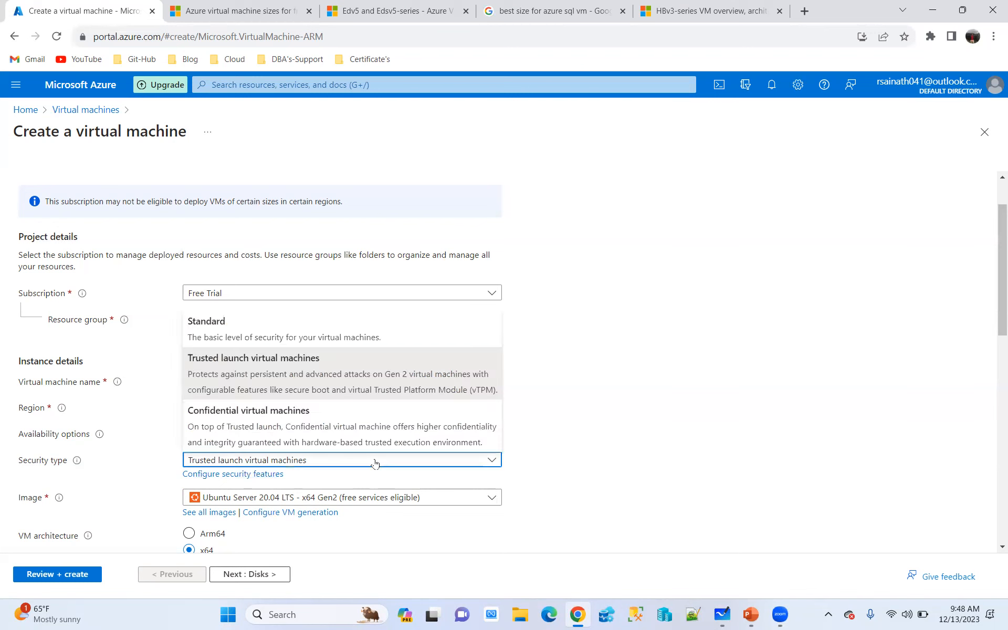
pyautogui.click(231, 340)
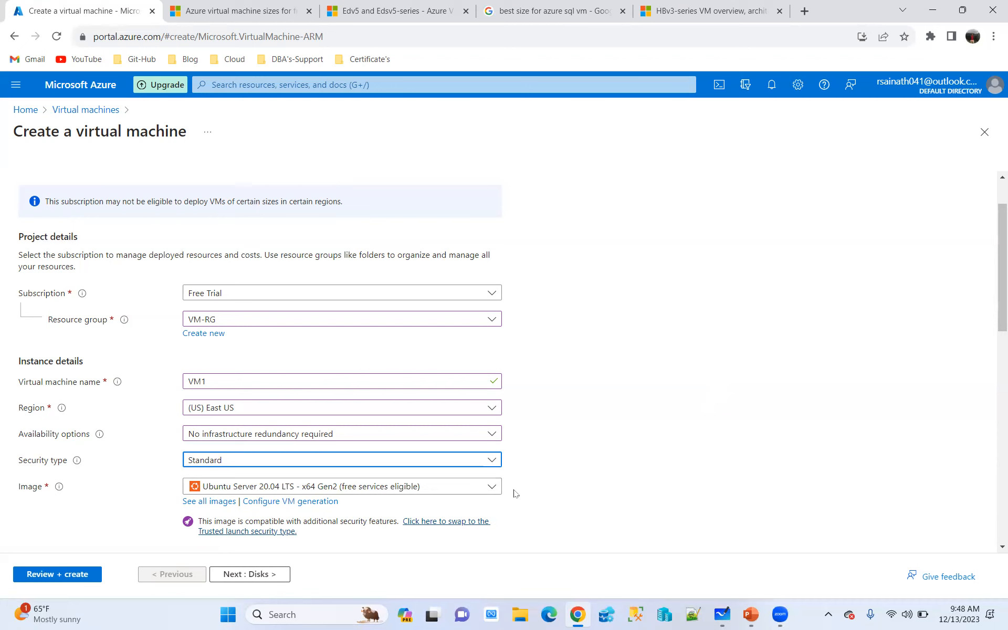
pyautogui.click(492, 486)
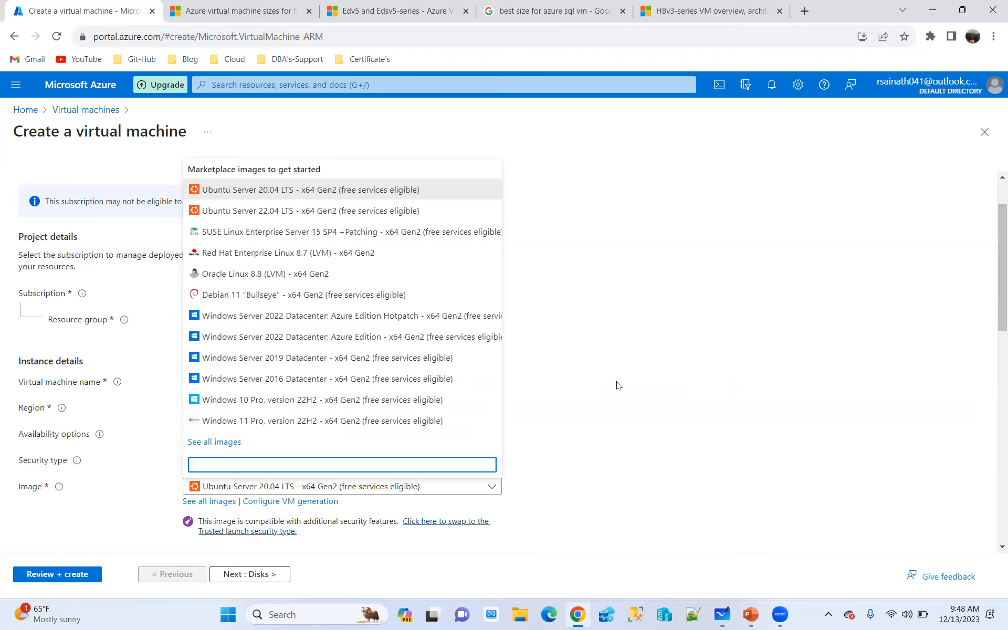
pyautogui.click(284, 316)
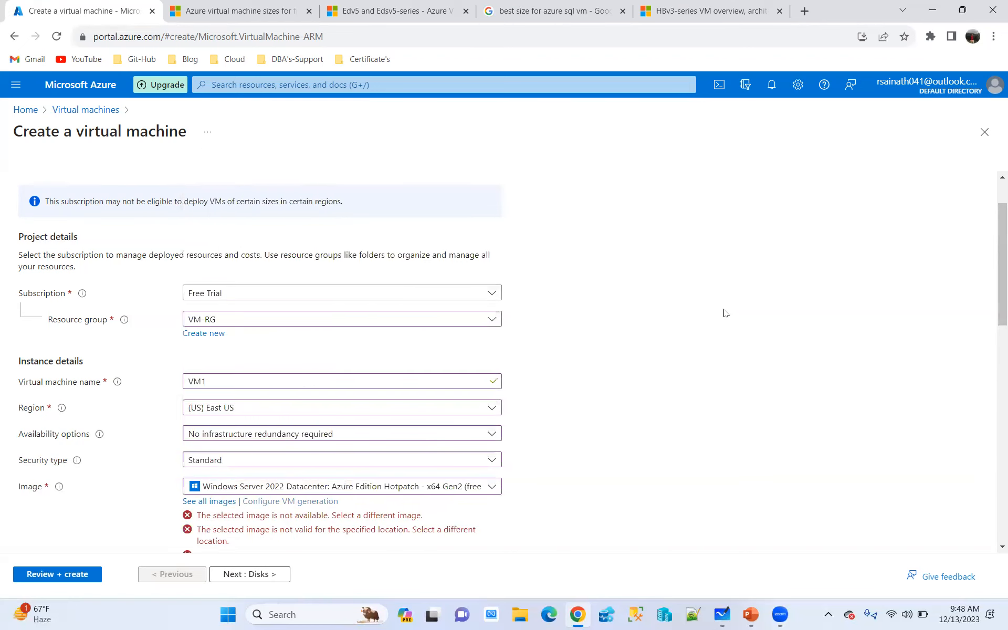
# Open the list of available sizes for the virtual machine
pyautogui.scroll(-2, 714, 312)
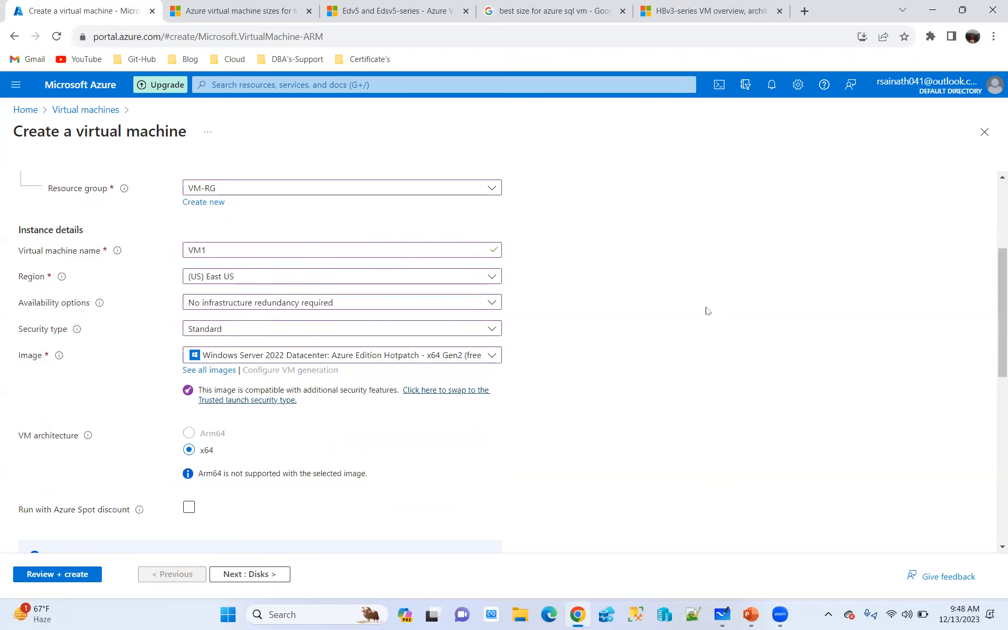
pyautogui.scroll(-2, 662, 287)
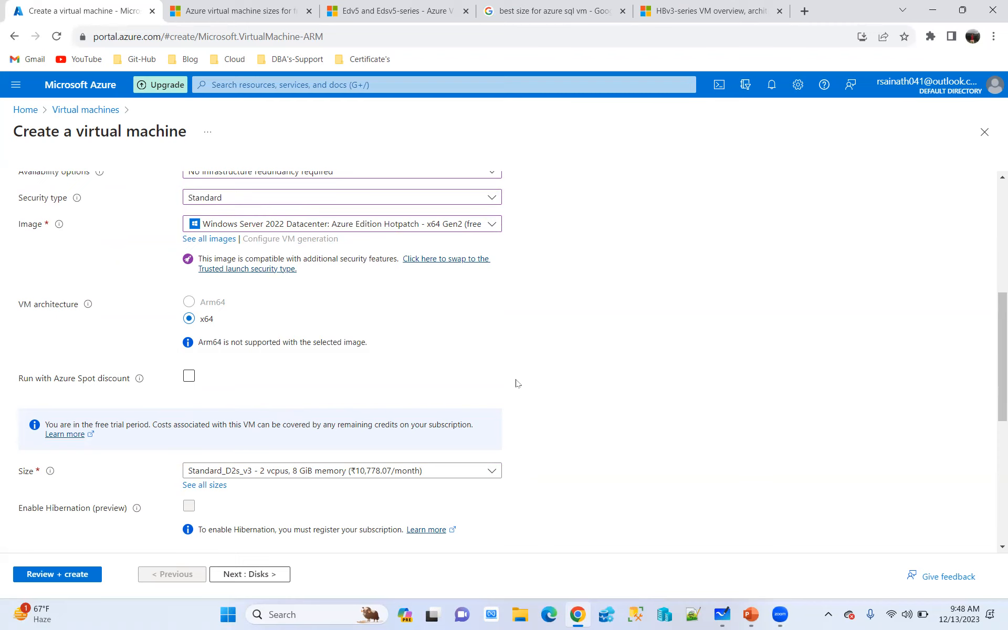
pyautogui.scroll(-1, 516, 383)
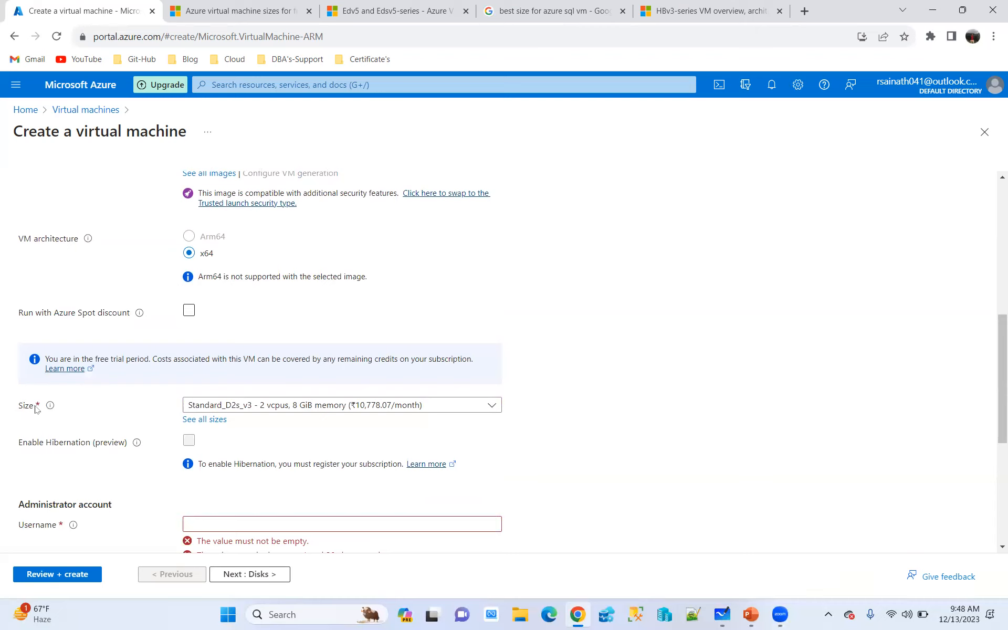
pyautogui.click(451, 411)
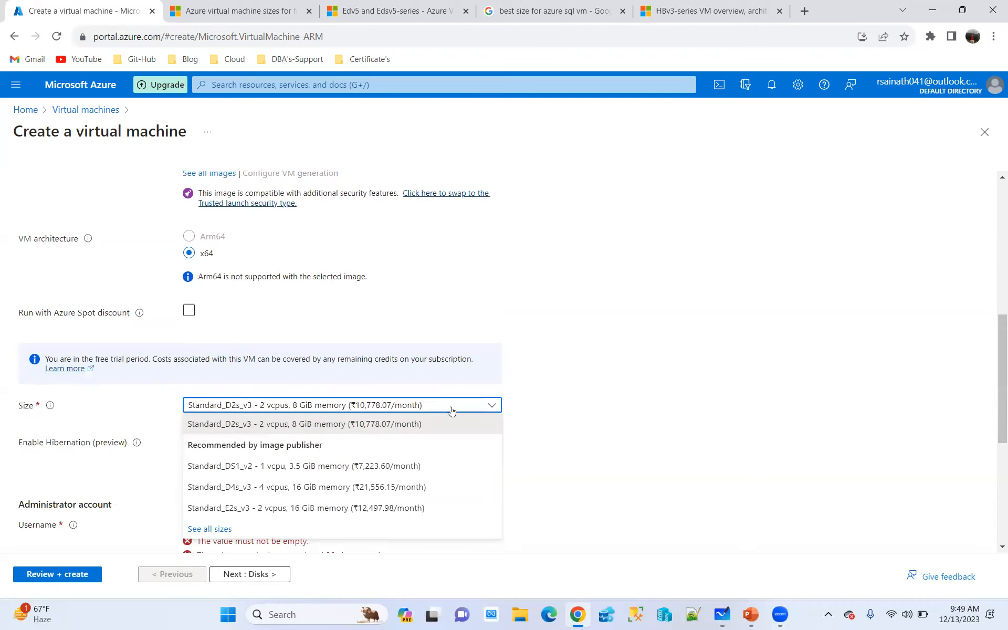
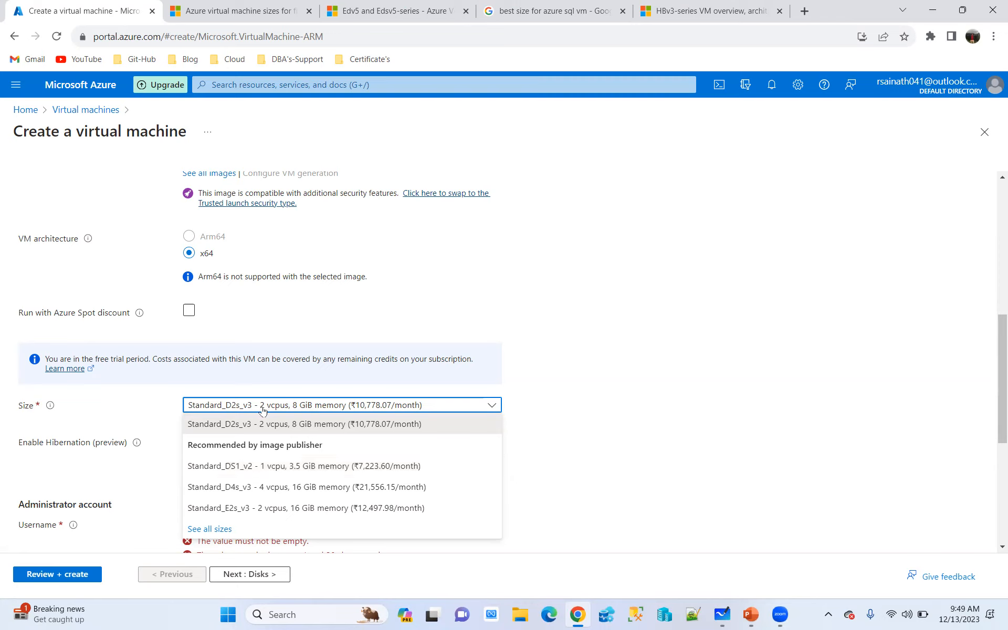
# Open the full list of VM sizes and add a filter for the General purpose type
pyautogui.click(688, 389)
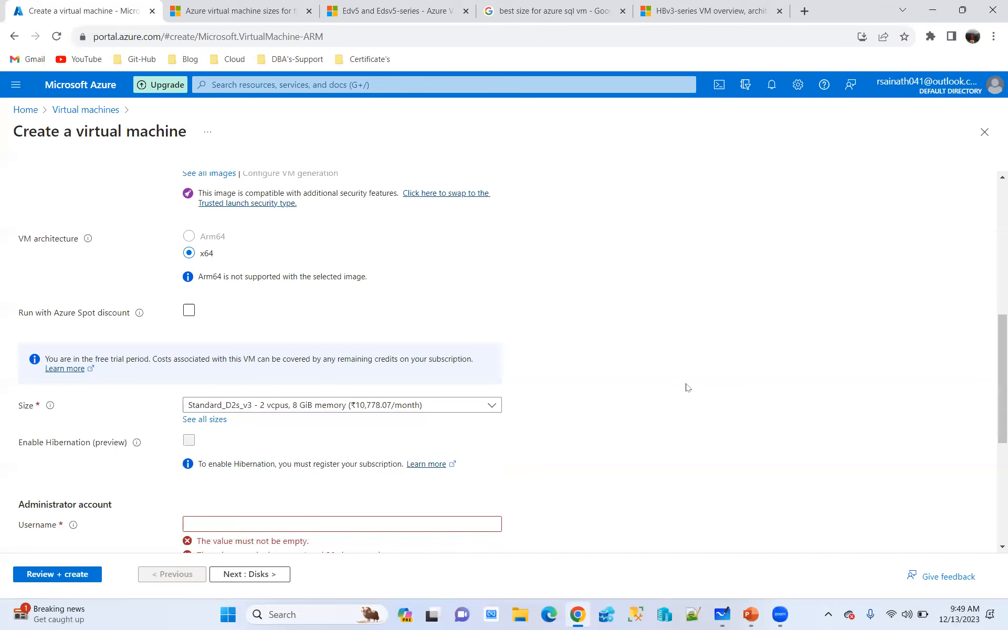
pyautogui.click(204, 419)
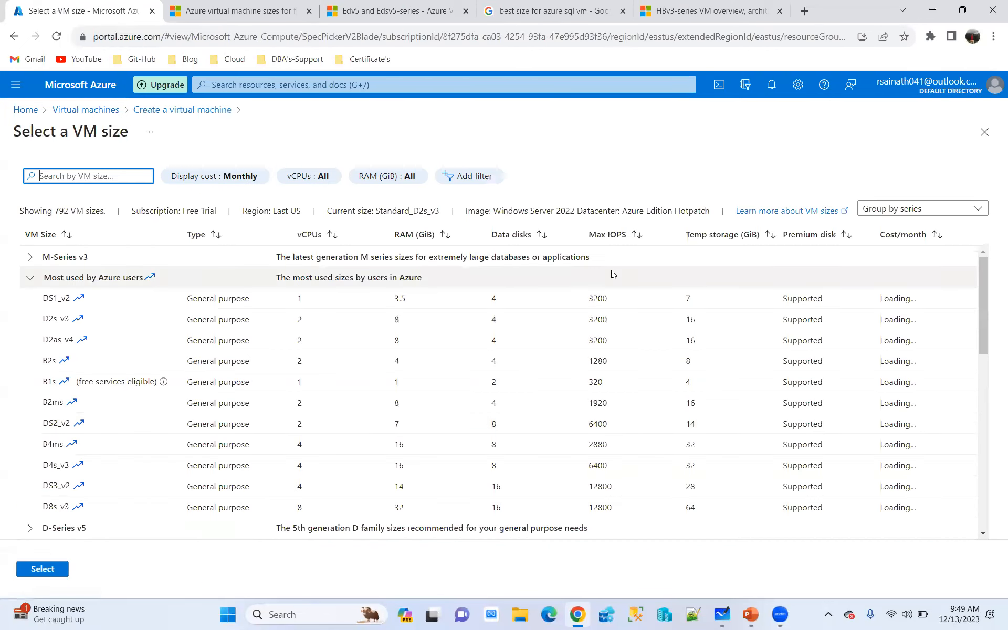
pyautogui.click(470, 176)
pyautogui.click(509, 226)
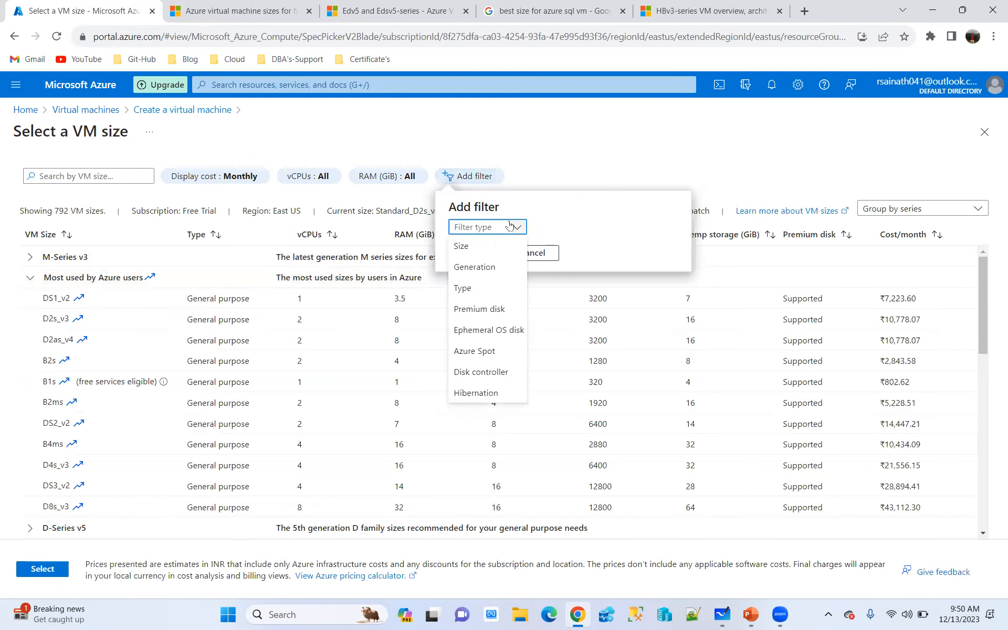
pyautogui.click(468, 246)
pyautogui.click(509, 227)
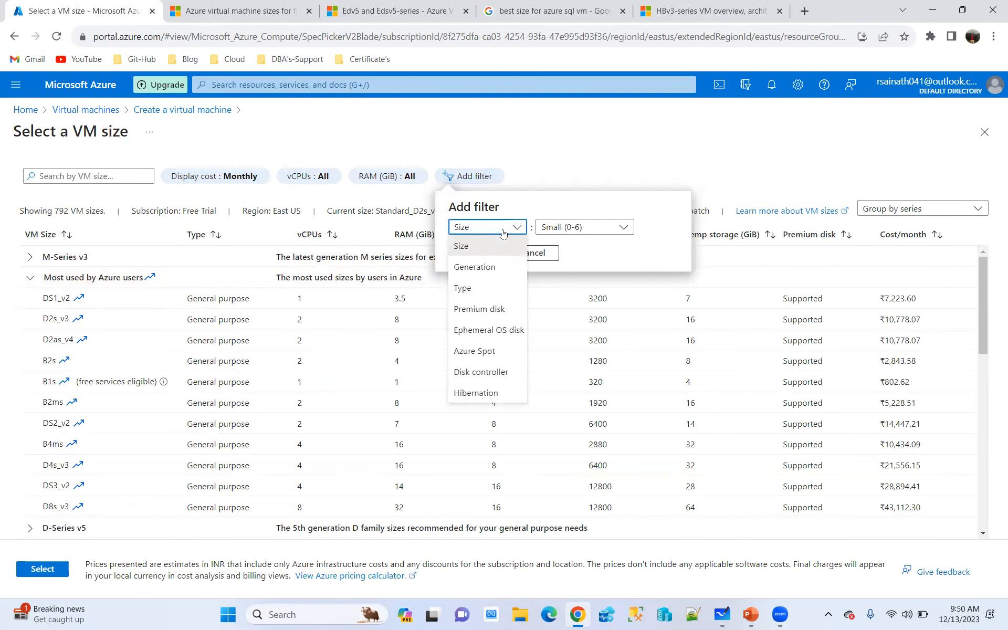
pyautogui.click(465, 286)
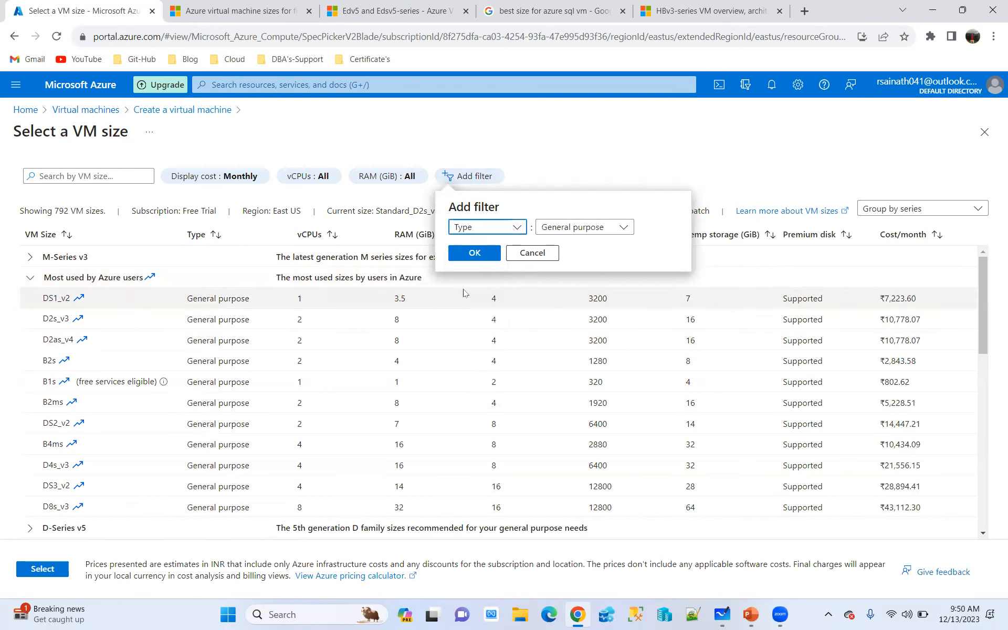
pyautogui.click(474, 252)
# Expand the D-Series v3 group and examine the monthly cost of the D64s_v3 size
pyautogui.scroll(-3, 58, 342)
pyautogui.scroll(3, 59, 323)
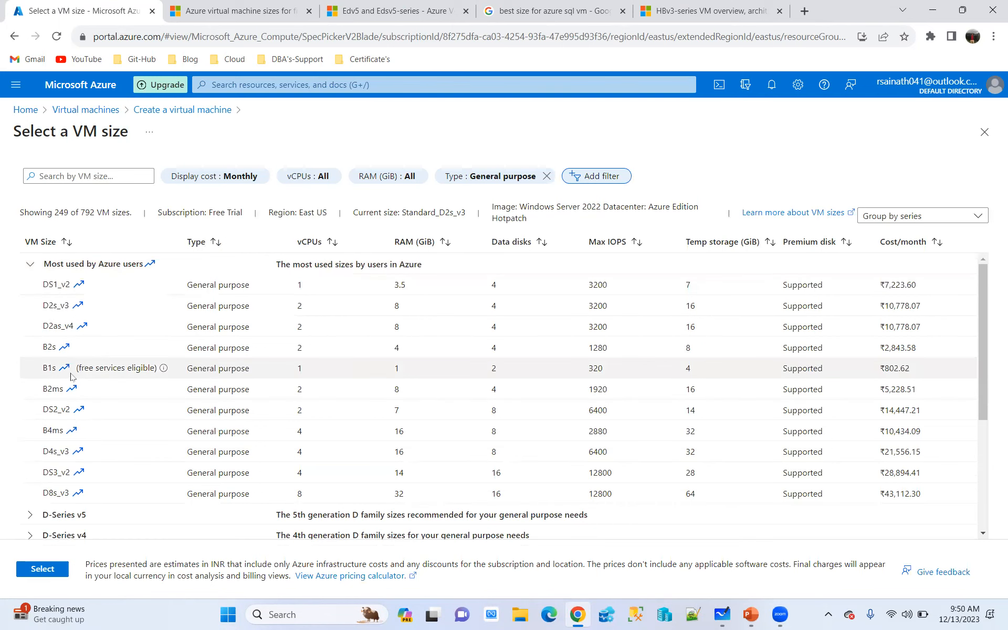
pyautogui.scroll(-3, 50, 380)
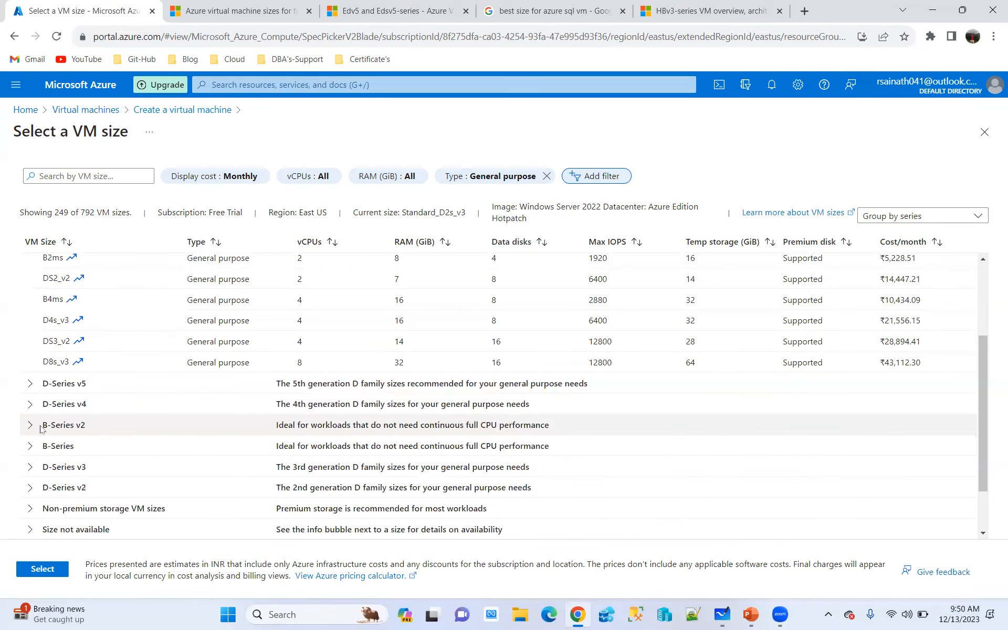
pyautogui.click(30, 467)
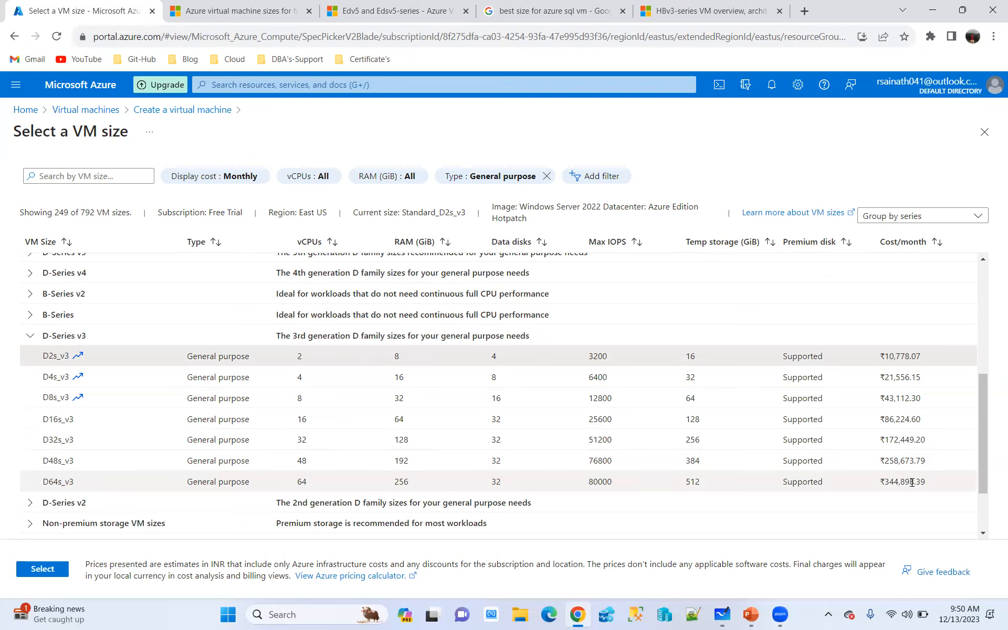
pyautogui.moveTo(915, 483); pyautogui.dragTo(880, 482)
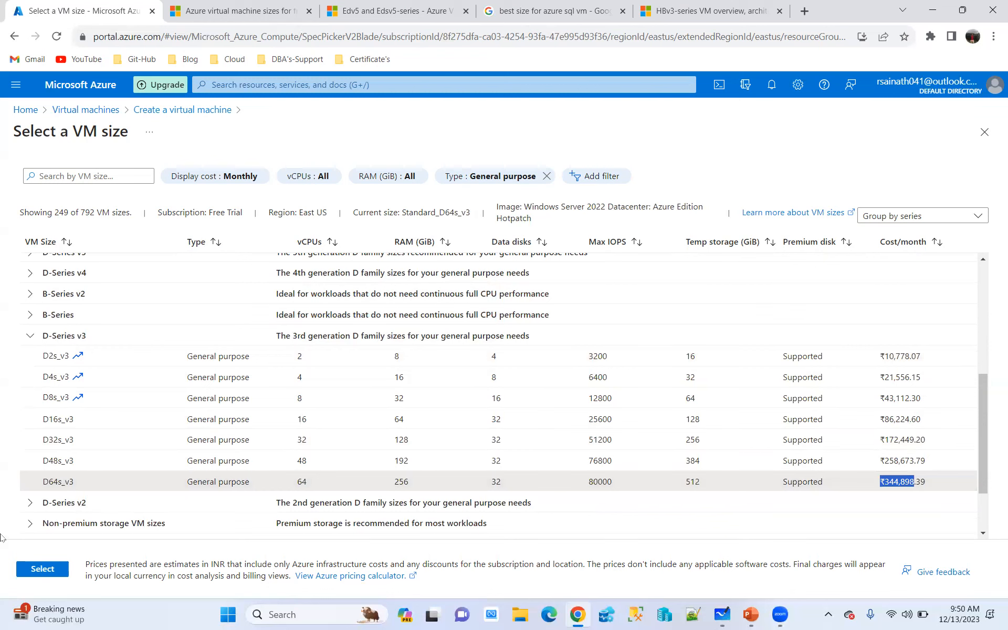
# Change the type filter of the size list to Compute optimized only
pyautogui.click(502, 177)
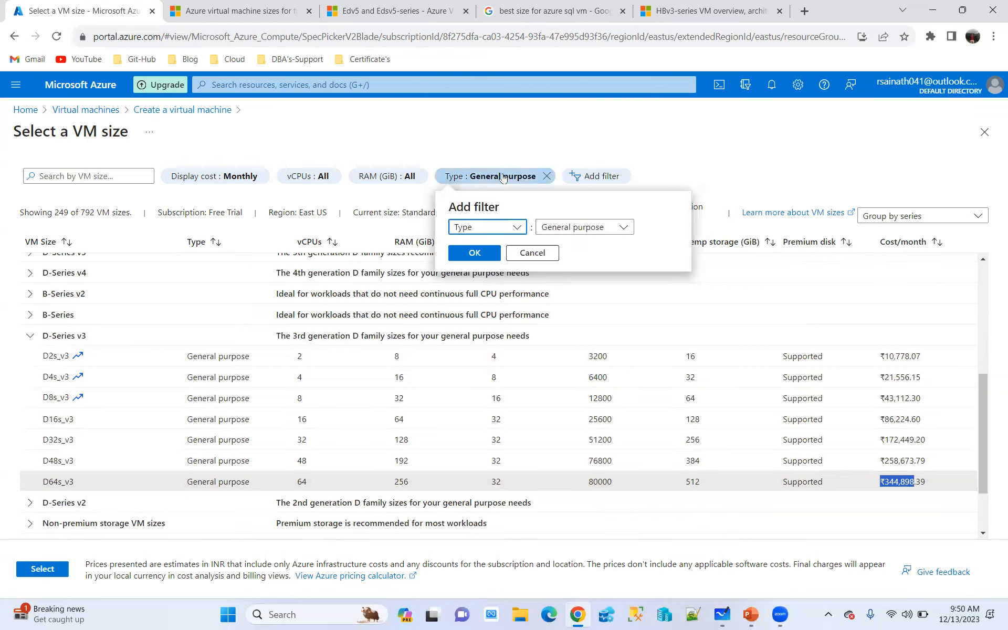
pyautogui.click(561, 227)
pyautogui.click(513, 329)
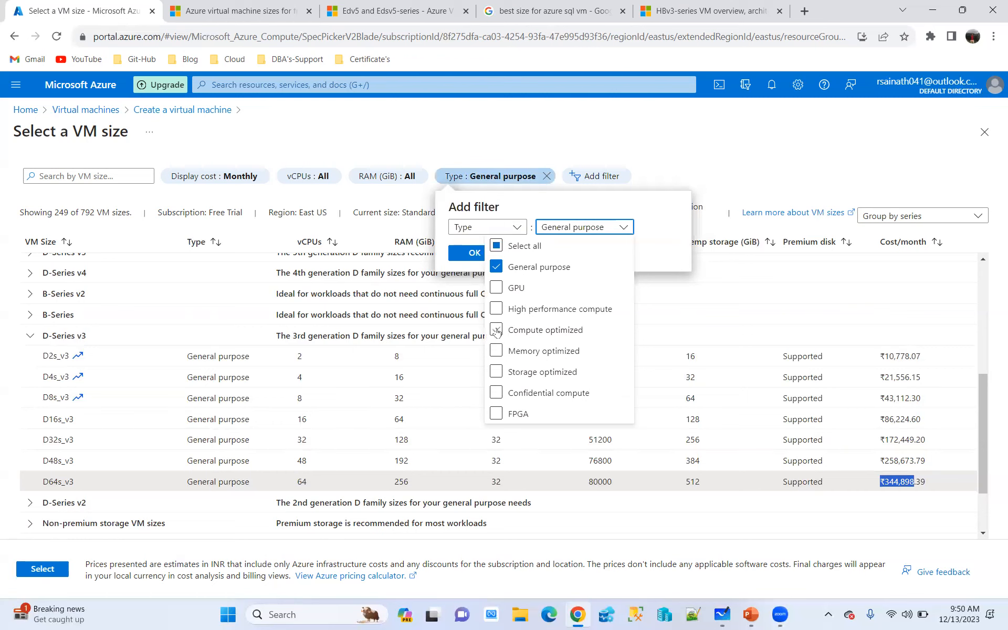
pyautogui.click(799, 176)
pyautogui.click(566, 231)
pyautogui.click(506, 267)
pyautogui.click(737, 182)
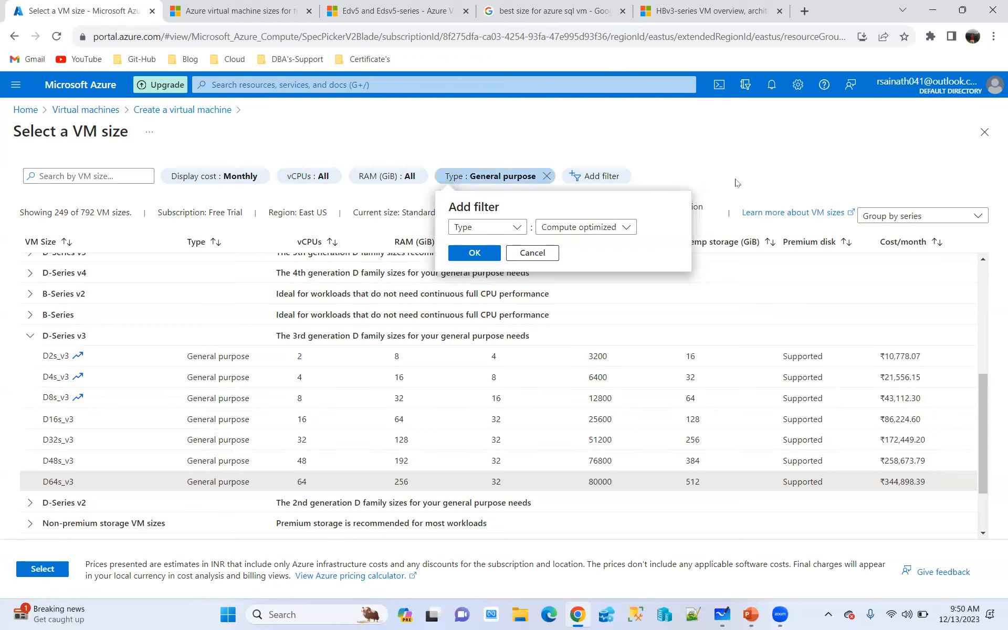
pyautogui.click(477, 253)
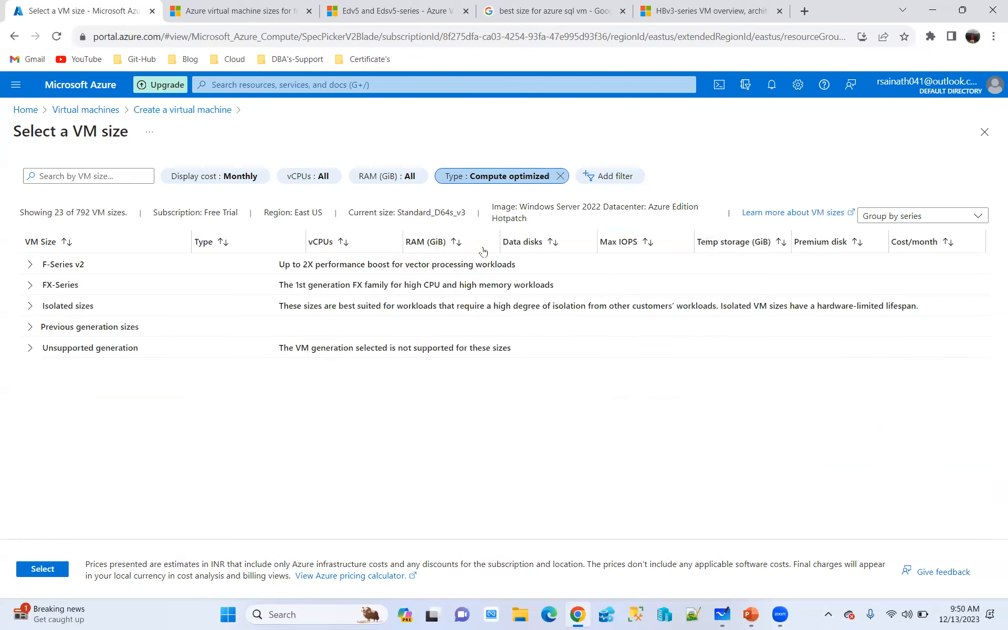
# Expand the F-Series v2, FX-Series, Isolated sizes and Previous generation sizes groups
pyautogui.click(30, 266)
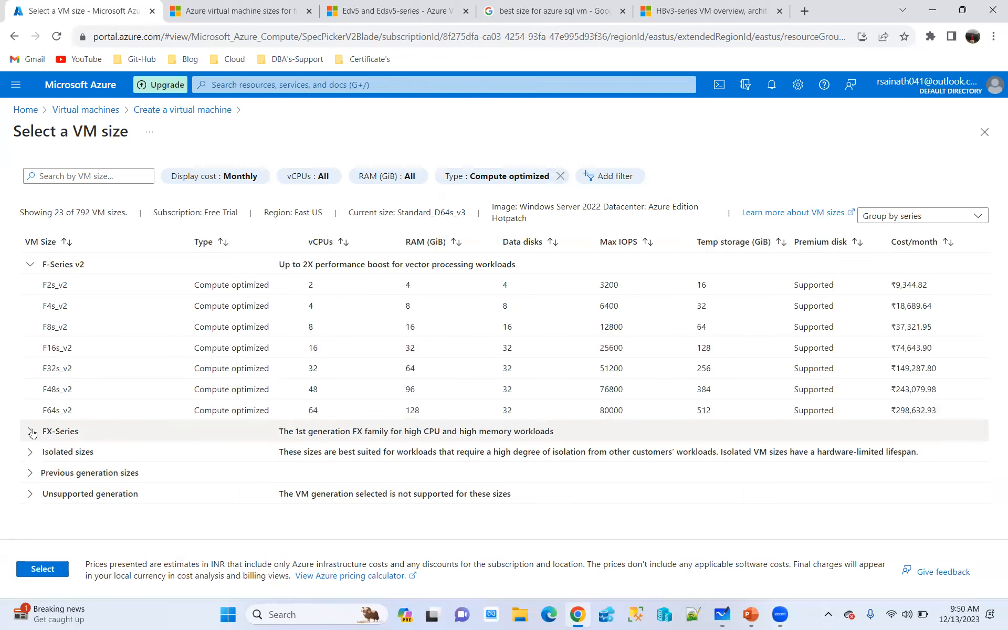
pyautogui.click(397, 431)
pyautogui.scroll(-2, 397, 423)
pyautogui.click(30, 490)
pyautogui.scroll(-1, 302, 402)
pyautogui.click(31, 506)
pyautogui.scroll(-2, 139, 447)
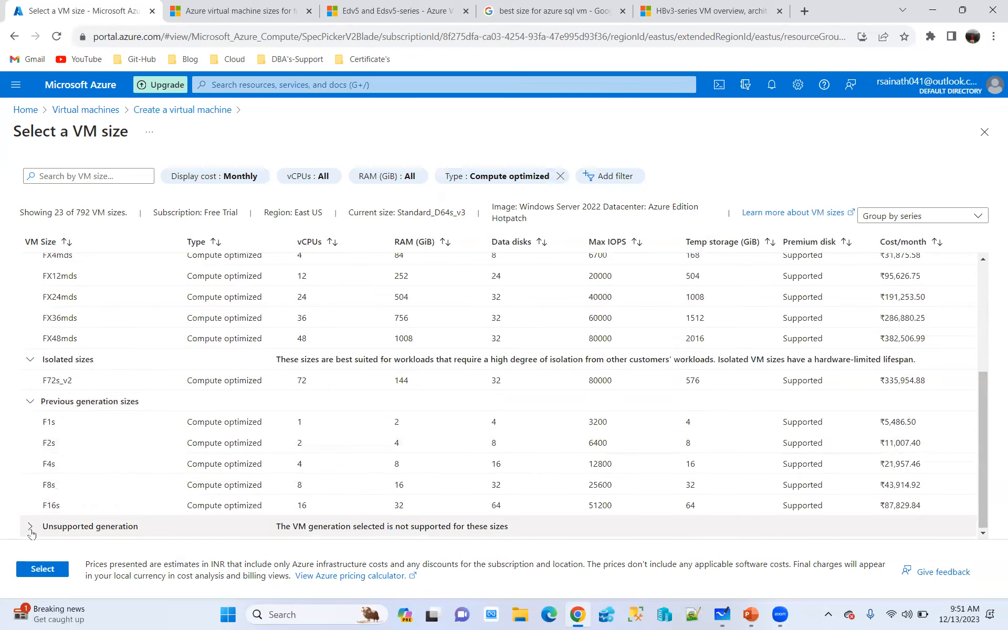
# Compare the expanded compute optimized sizes and examine the monthly cost of FX48mds
pyautogui.scroll(1, 294, 321)
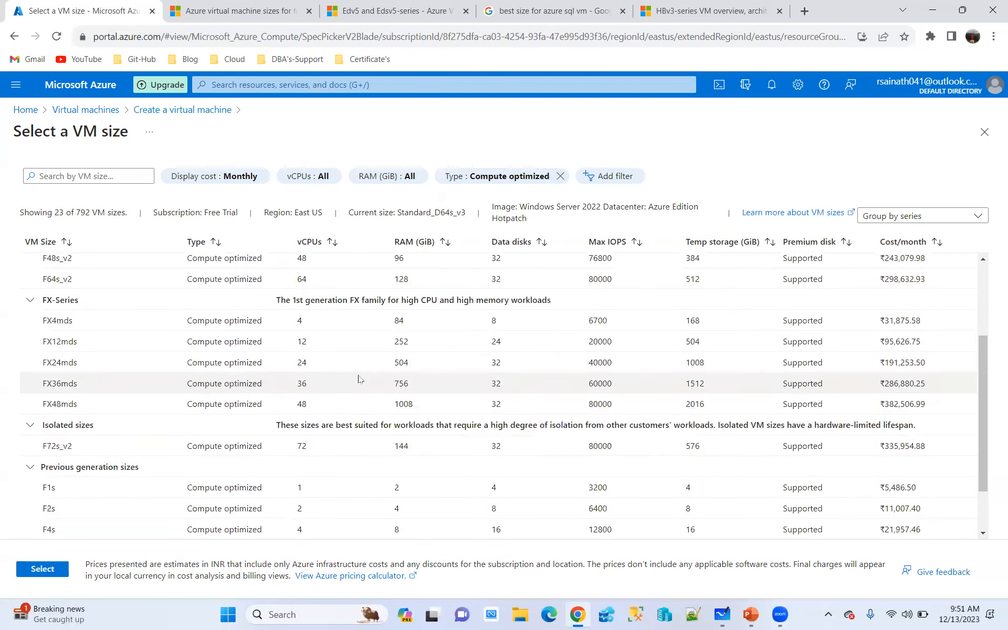
pyautogui.scroll(-1, 315, 394)
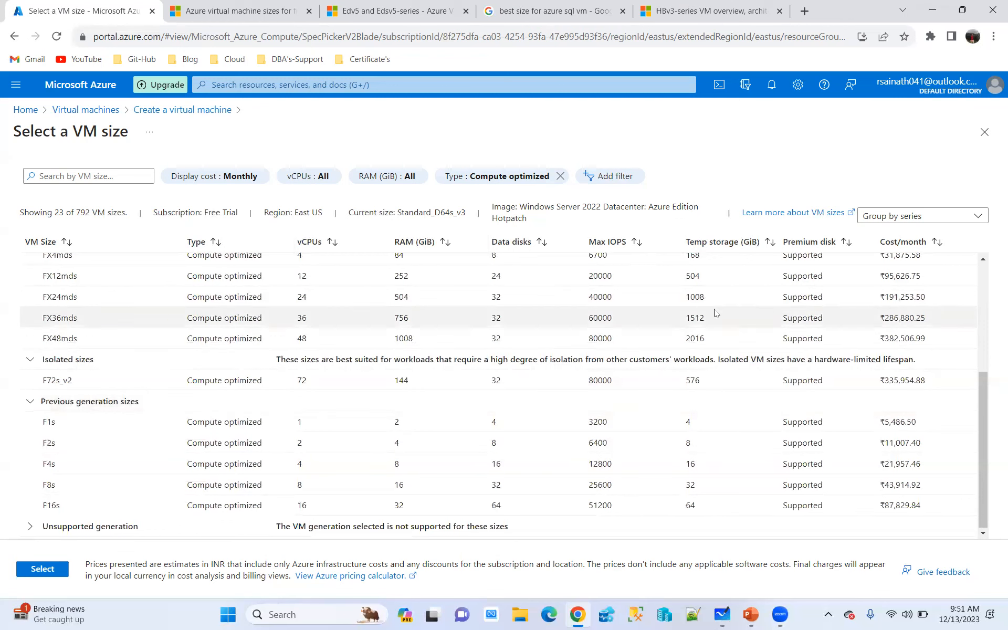
pyautogui.click(915, 337)
pyautogui.moveTo(915, 337); pyautogui.dragTo(880, 338)
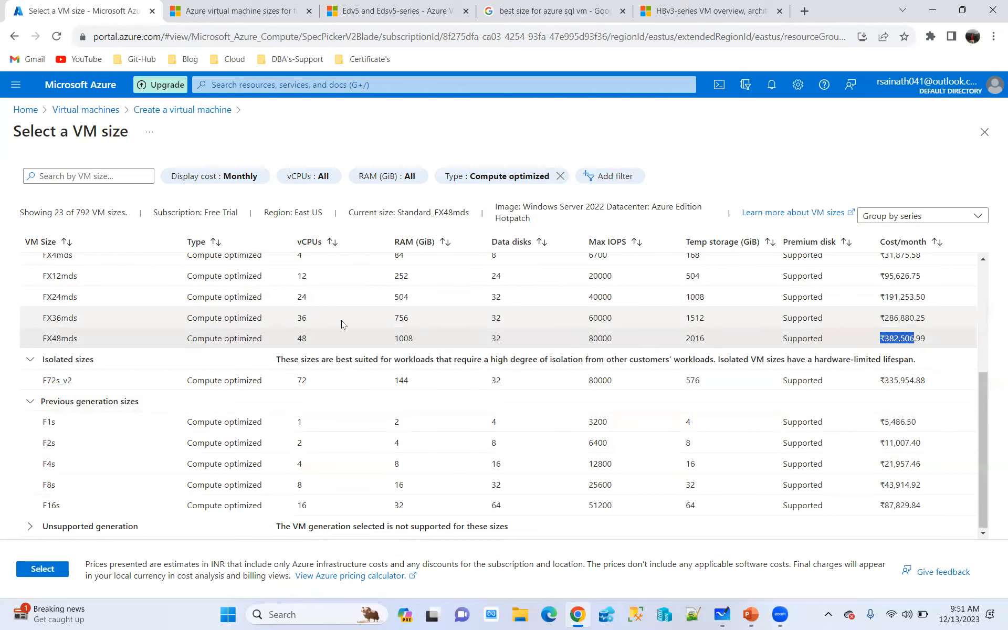
# Switch the type filter of the size list to Memory optimized only
pyautogui.scroll(4, 342, 323)
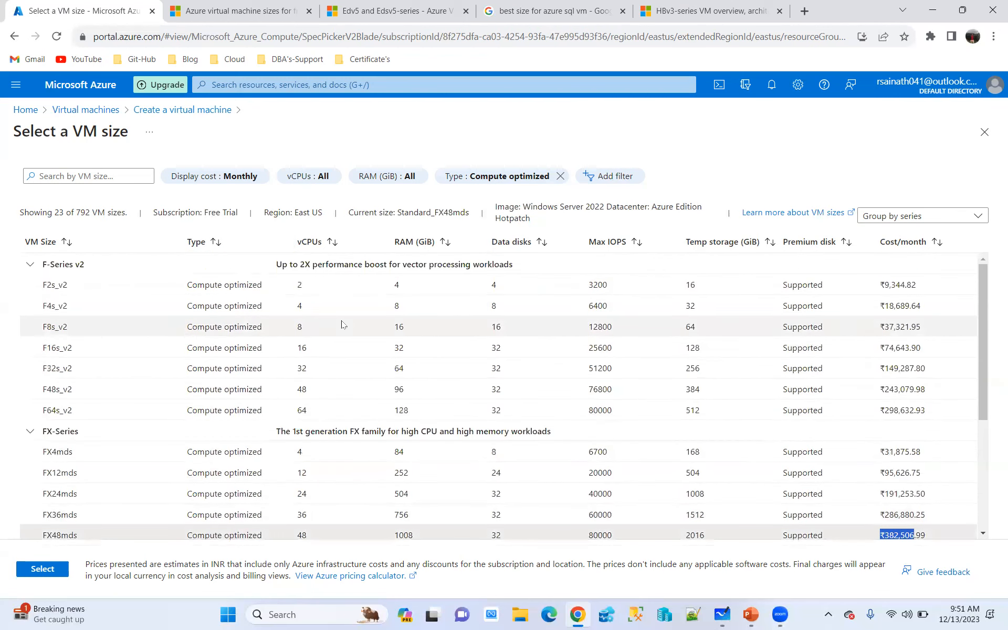
pyautogui.click(501, 176)
pyautogui.click(581, 229)
pyautogui.click(496, 330)
pyautogui.click(496, 350)
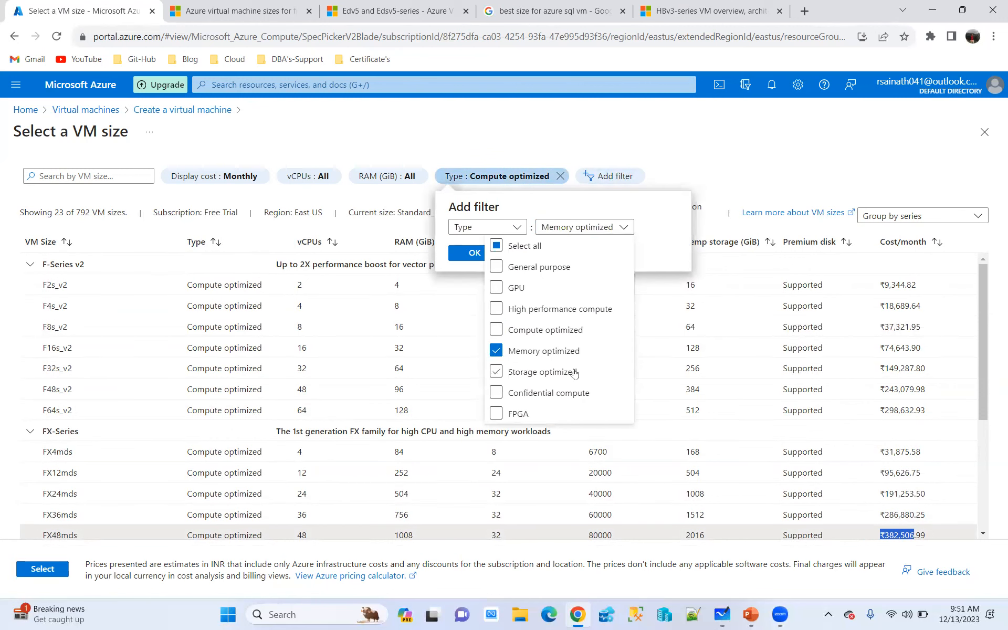
pyautogui.click(471, 257)
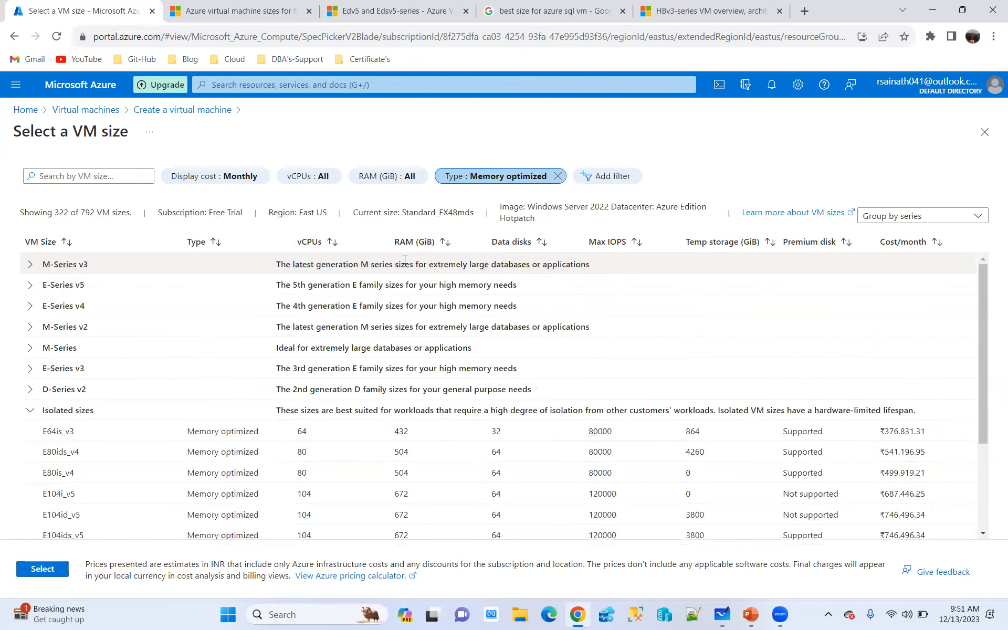
# Expand the E-Series v4 group and examine the vCPU and RAM values of the E96as_v4 size
pyautogui.click(30, 305)
pyautogui.scroll(-3, 390, 375)
pyautogui.scroll(-10, 390, 374)
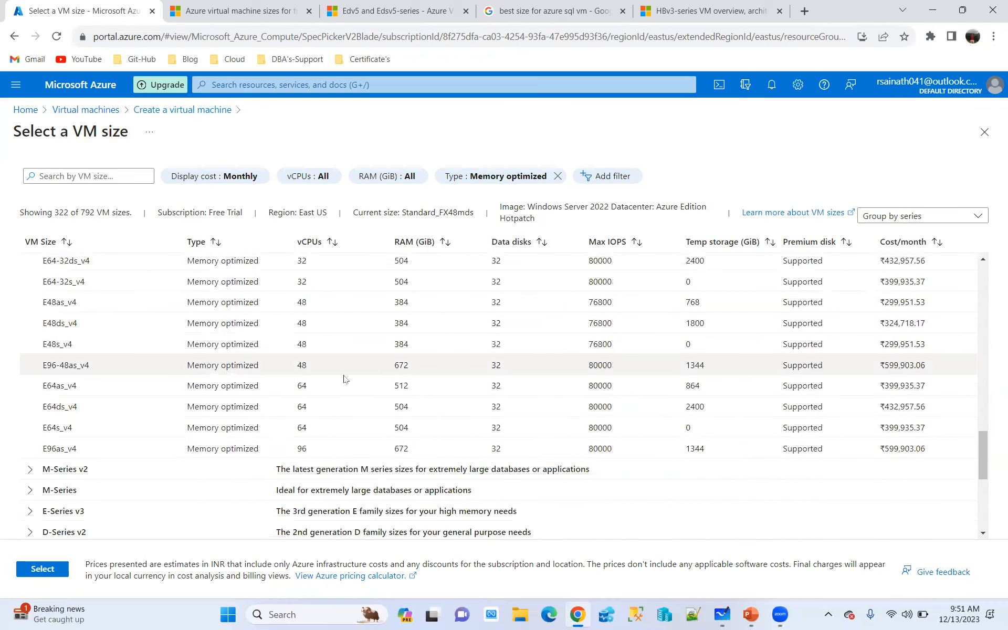
pyautogui.doubleClick(299, 450)
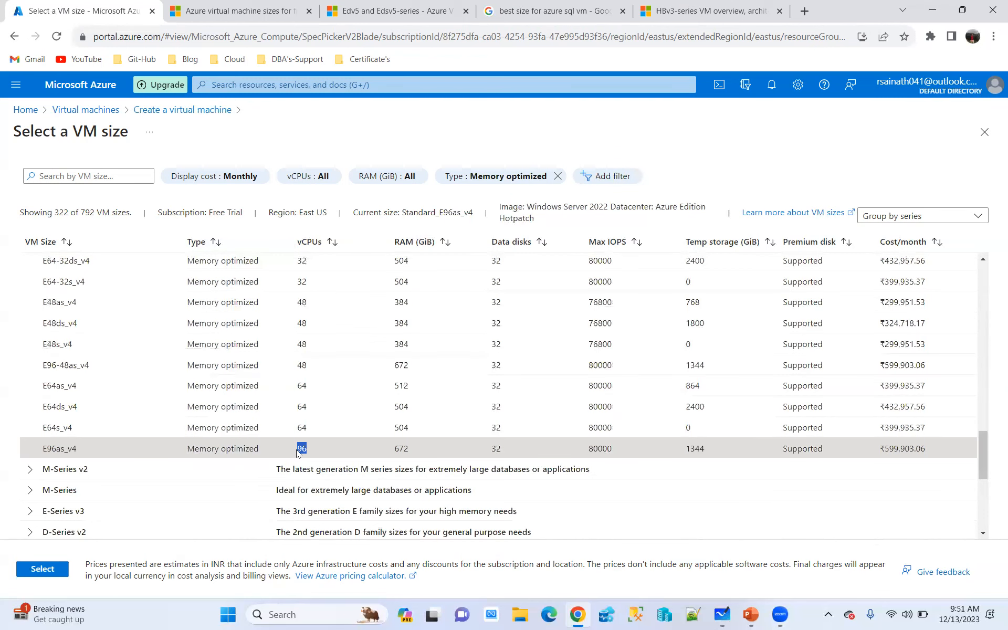
pyautogui.moveTo(394, 450); pyautogui.dragTo(412, 452)
# Expand the M-Series v2 group and examine the vCPUs of M416s_v2 and the vCPUs, RAM and monthly cost of M416ms_v2
pyautogui.click(30, 469)
pyautogui.scroll(-4, 341, 435)
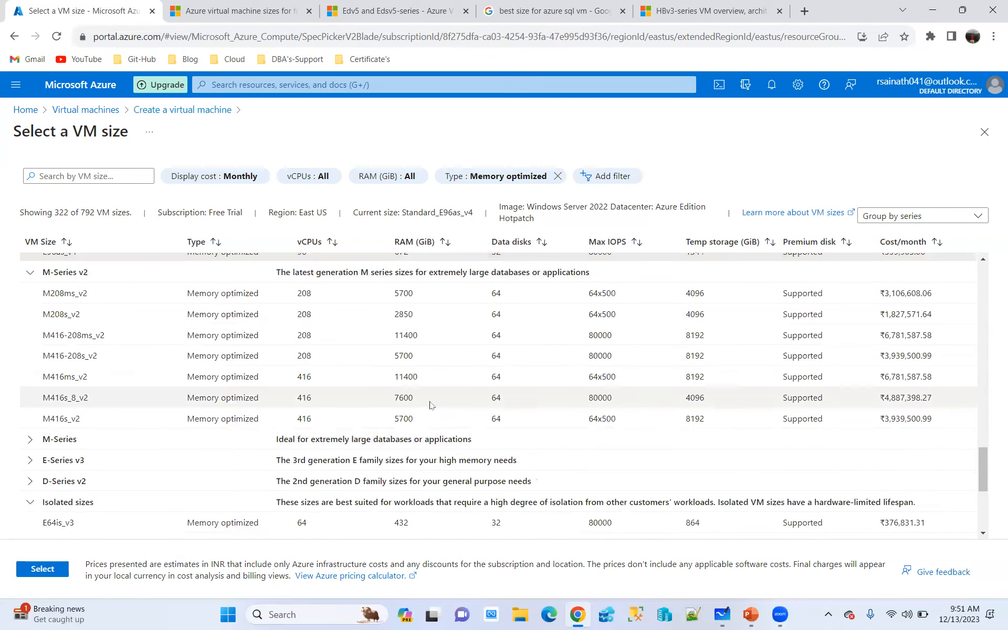
pyautogui.click(316, 424)
pyautogui.moveTo(315, 424); pyautogui.dragTo(292, 422)
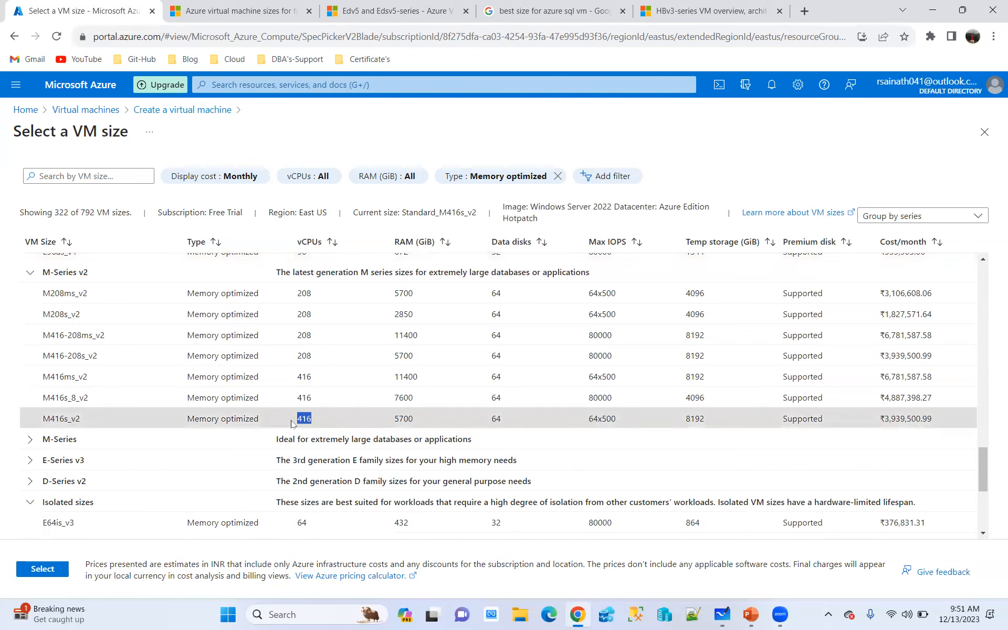
pyautogui.click(317, 382)
pyautogui.moveTo(317, 382); pyautogui.dragTo(291, 382)
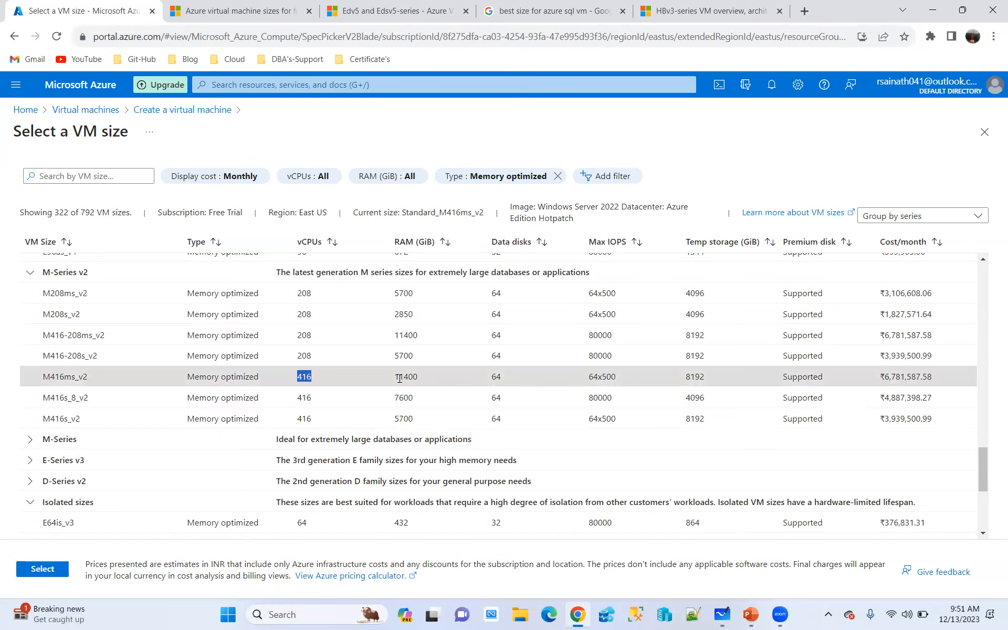
pyautogui.moveTo(392, 379); pyautogui.dragTo(427, 379)
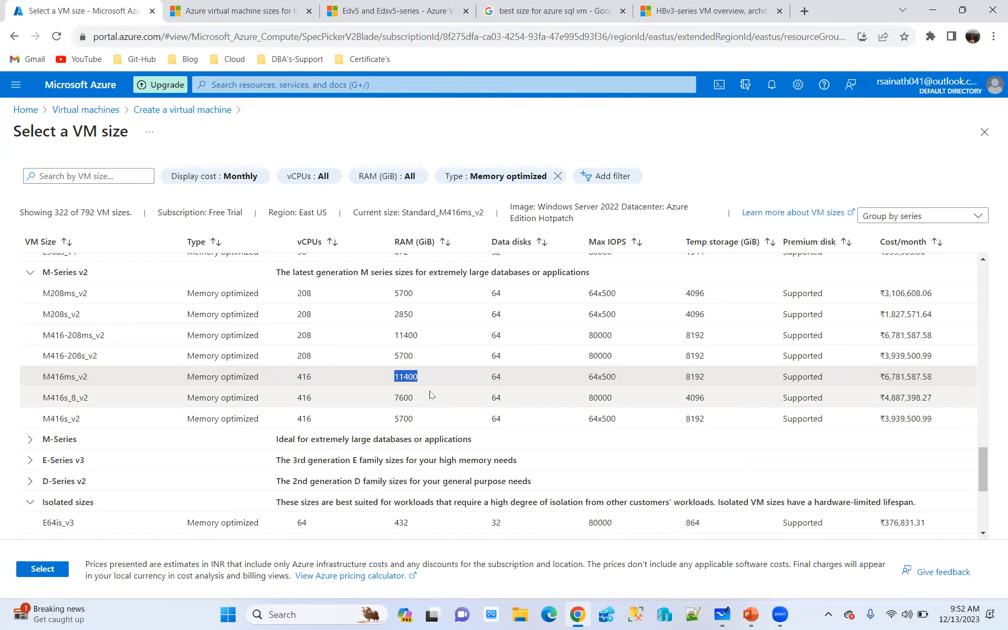
pyautogui.moveTo(920, 376); pyautogui.dragTo(884, 376)
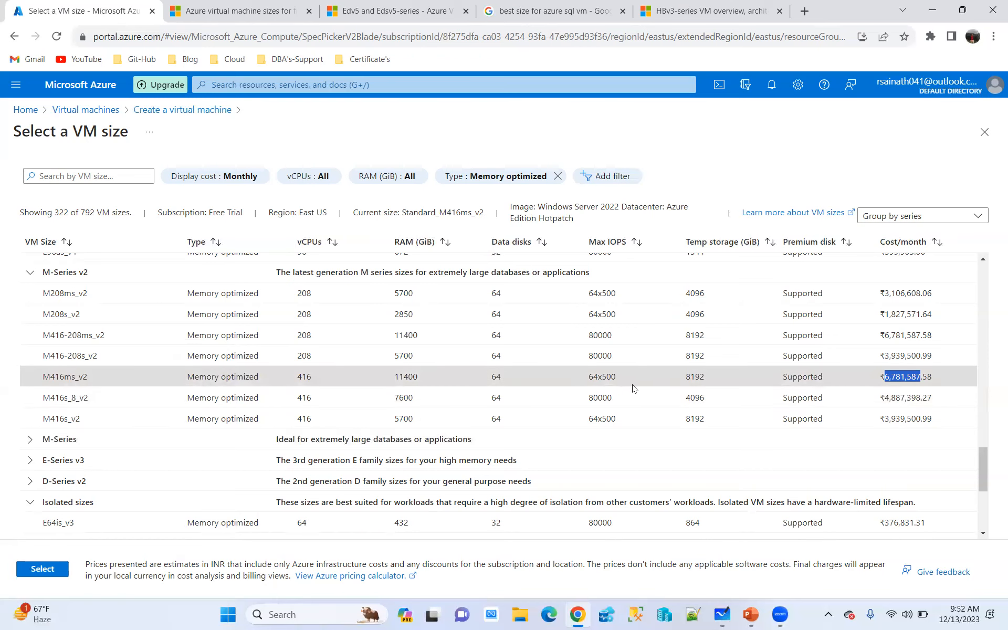
# Set the type filter of the size list back to General purpose only
pyautogui.click(518, 179)
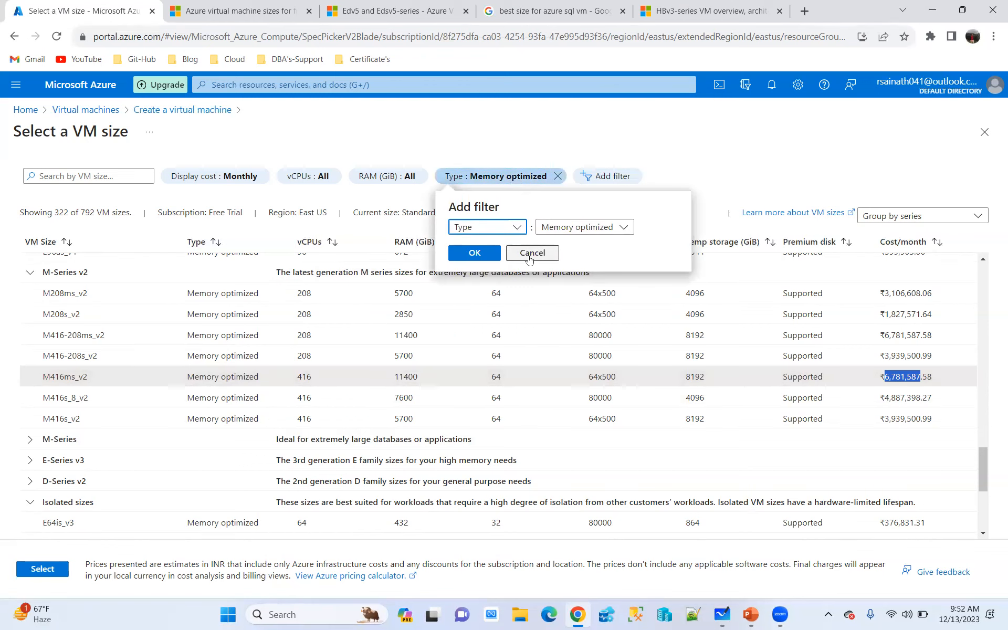
pyautogui.click(525, 254)
pyautogui.scroll(8, 339, 391)
pyautogui.scroll(12, 337, 389)
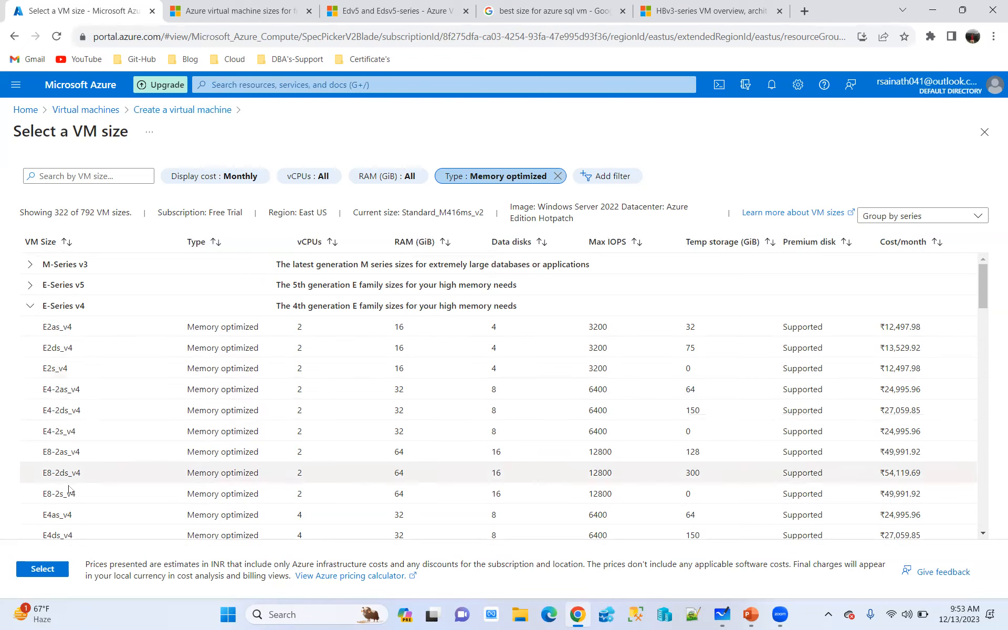
pyautogui.click(490, 178)
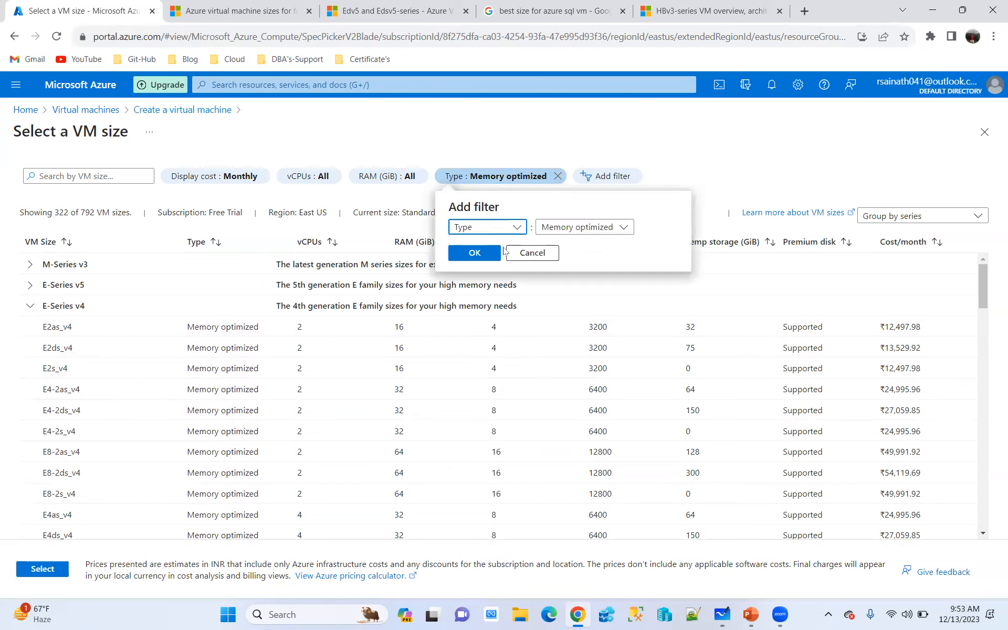
pyautogui.click(552, 228)
pyautogui.click(542, 268)
pyautogui.click(543, 351)
pyautogui.click(470, 253)
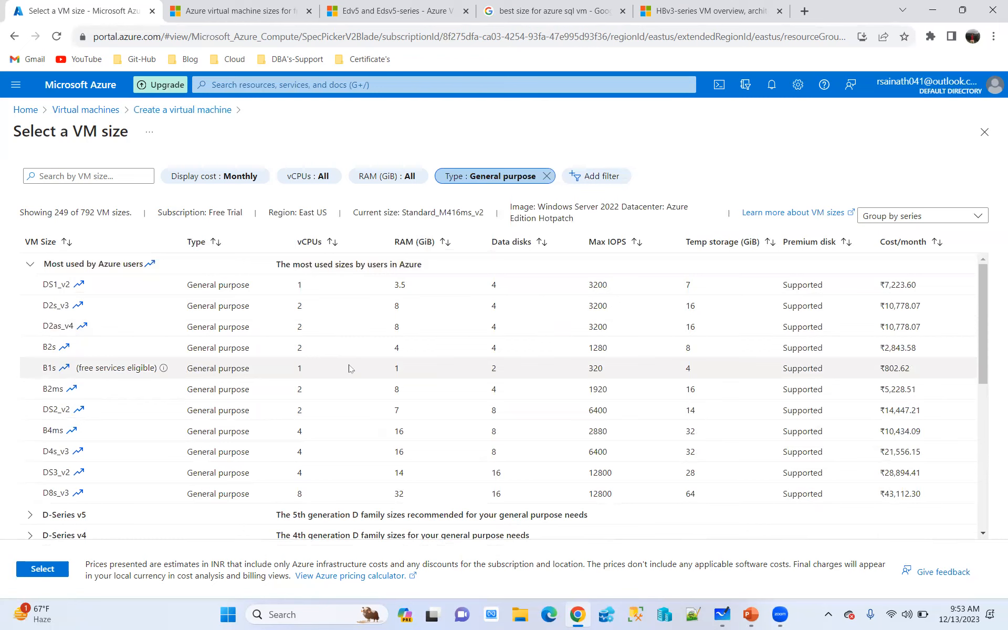
# Select D2s_v3 as the virtual machine's size and return to the administrator account settings
pyautogui.click(49, 305)
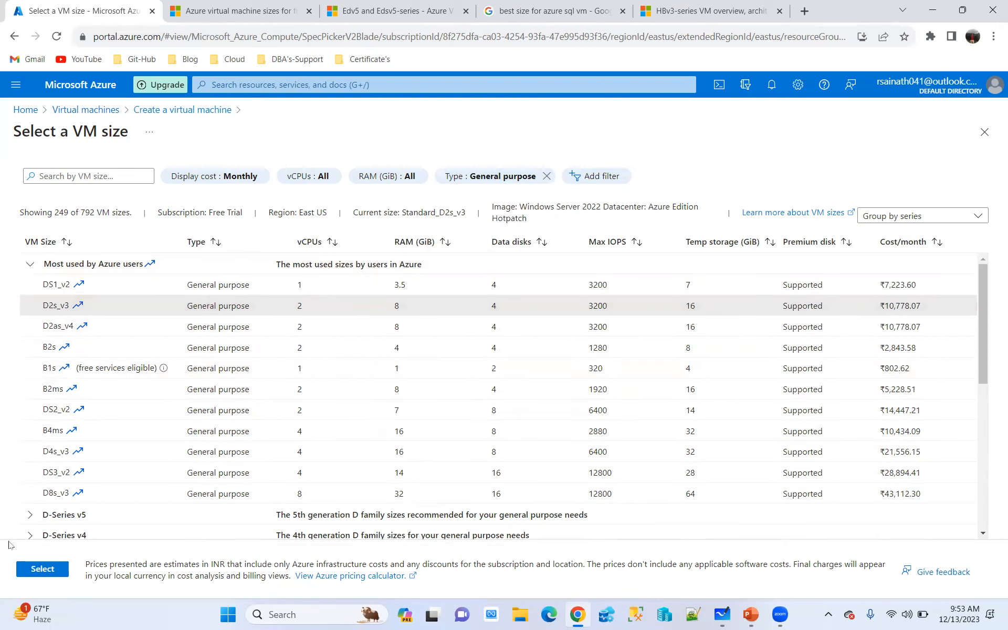
pyautogui.click(38, 570)
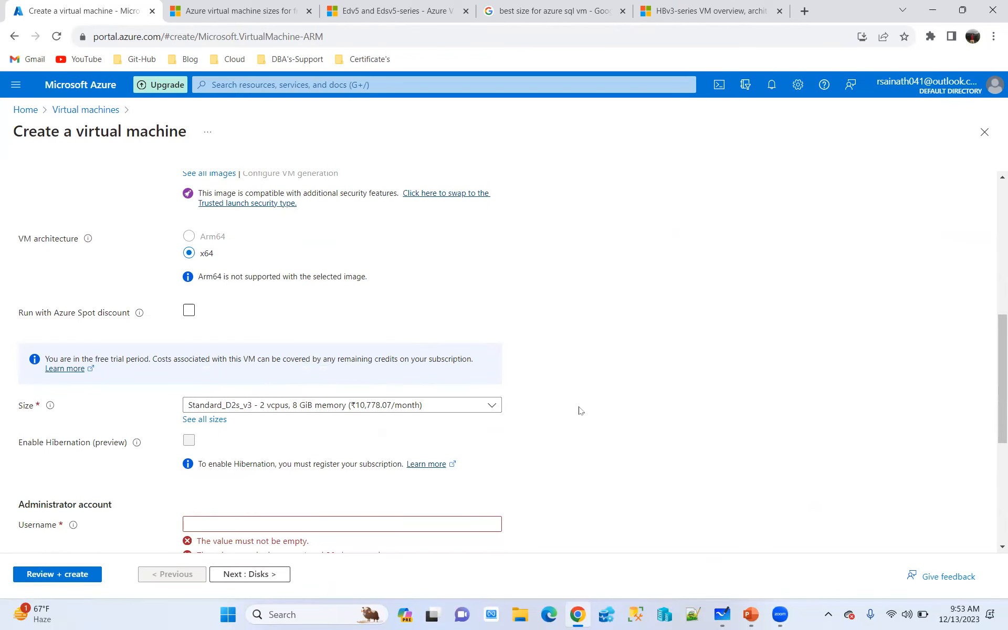
pyautogui.scroll(-2, 580, 410)
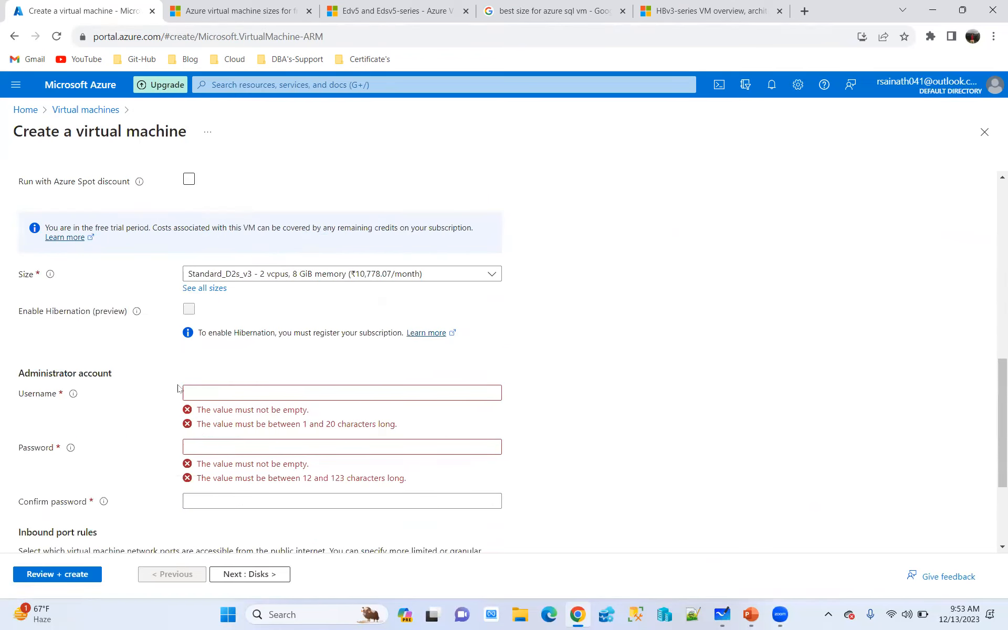
# Set the administrator username to saddmin and enter the account password in both the Password and Confirm password fields
pyautogui.click(209, 393)
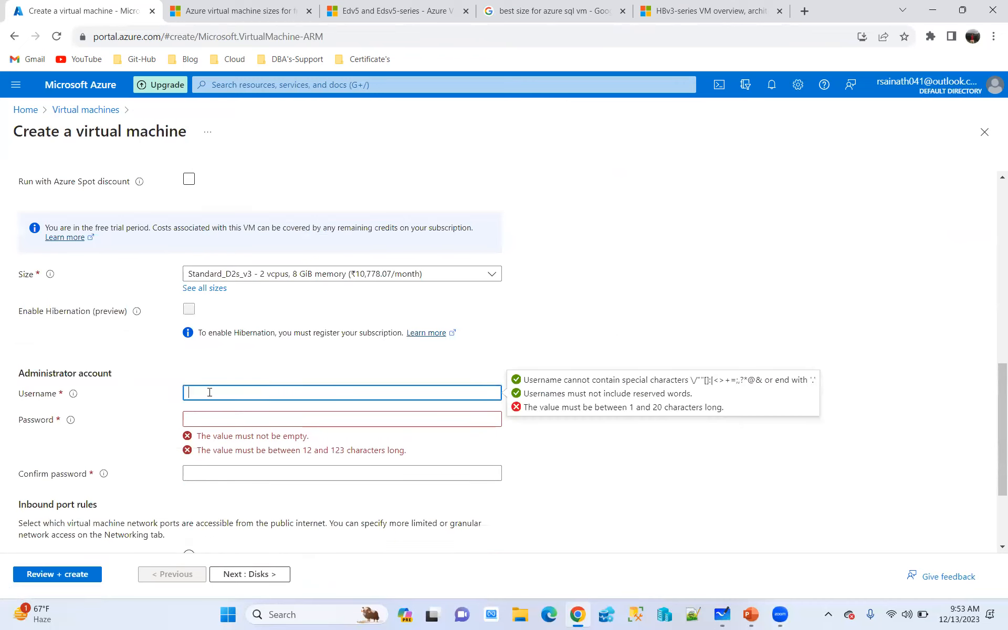
pyautogui.write('saddmin')
pyautogui.press('Tab')
pyautogui.write('•••')
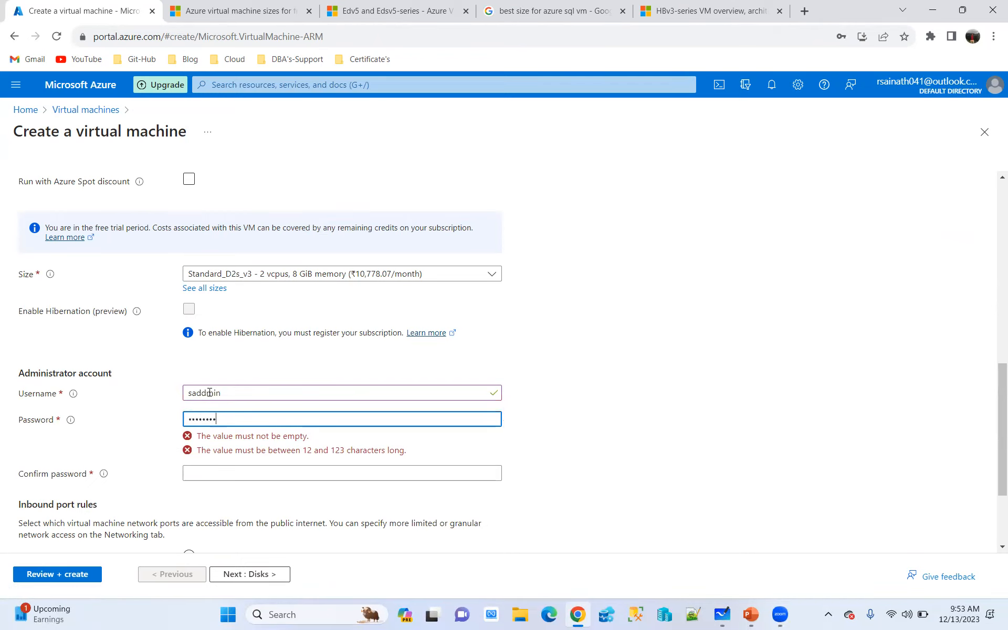
pyautogui.write('•••••••••')
pyautogui.press('Tab')
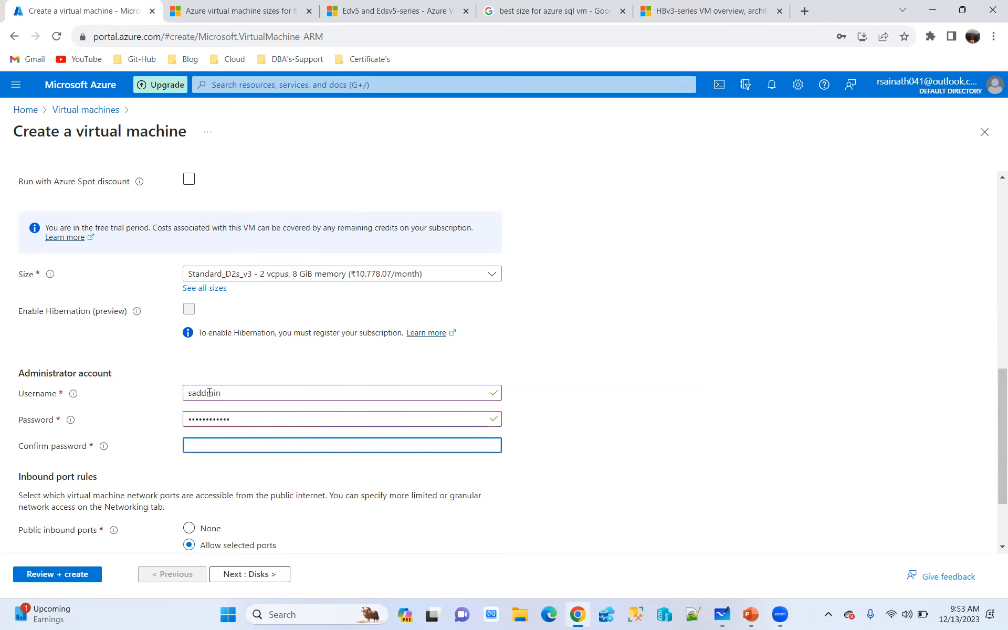
pyautogui.write('•••••••••')
pyautogui.click(618, 341)
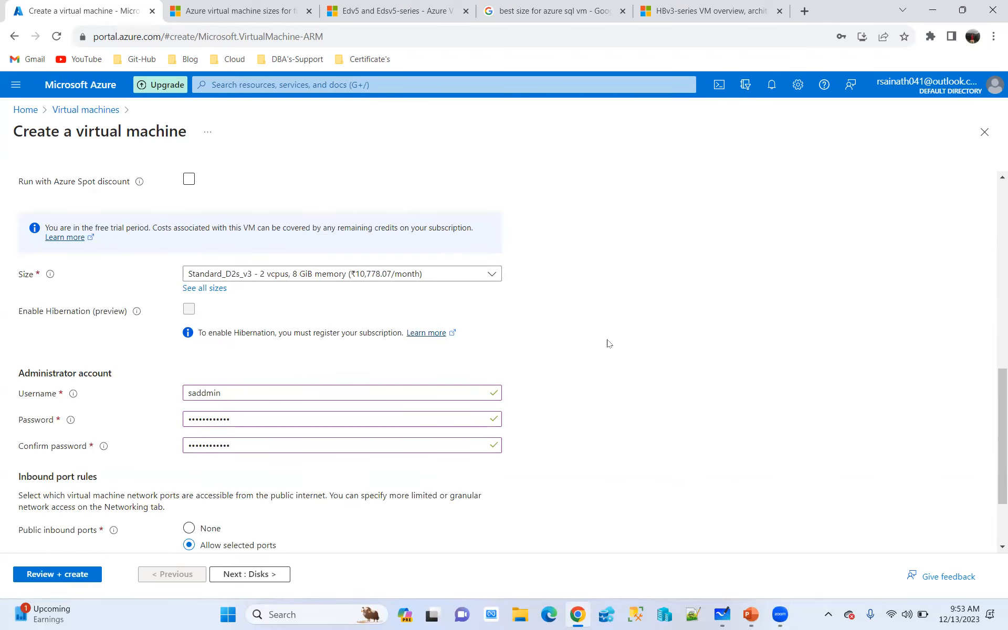
# Review the public inbound port rules and continue to the virtual machine's disk settings
pyautogui.scroll(-2, 614, 341)
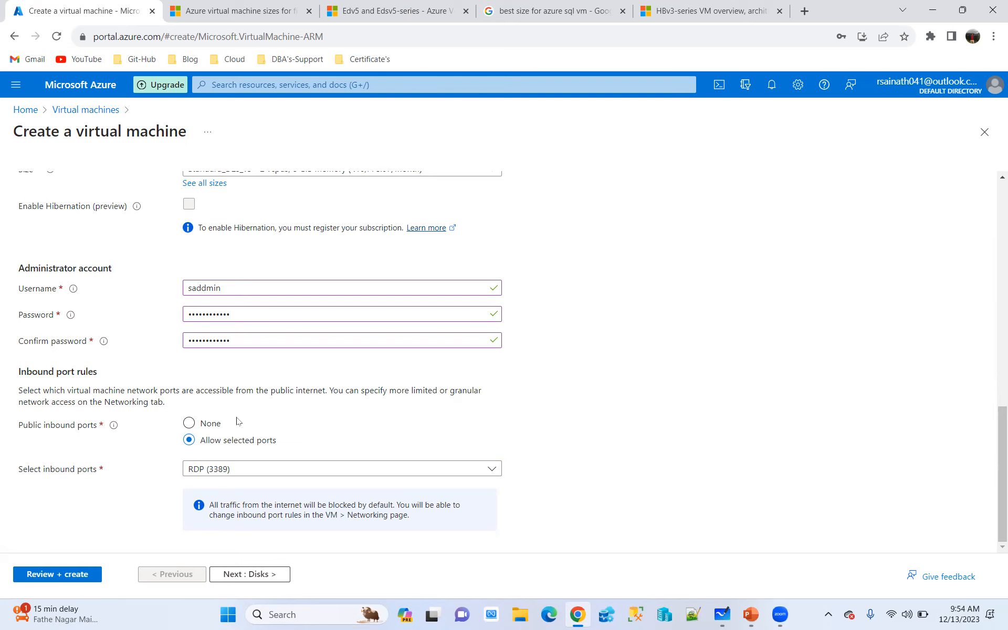
pyautogui.click(262, 575)
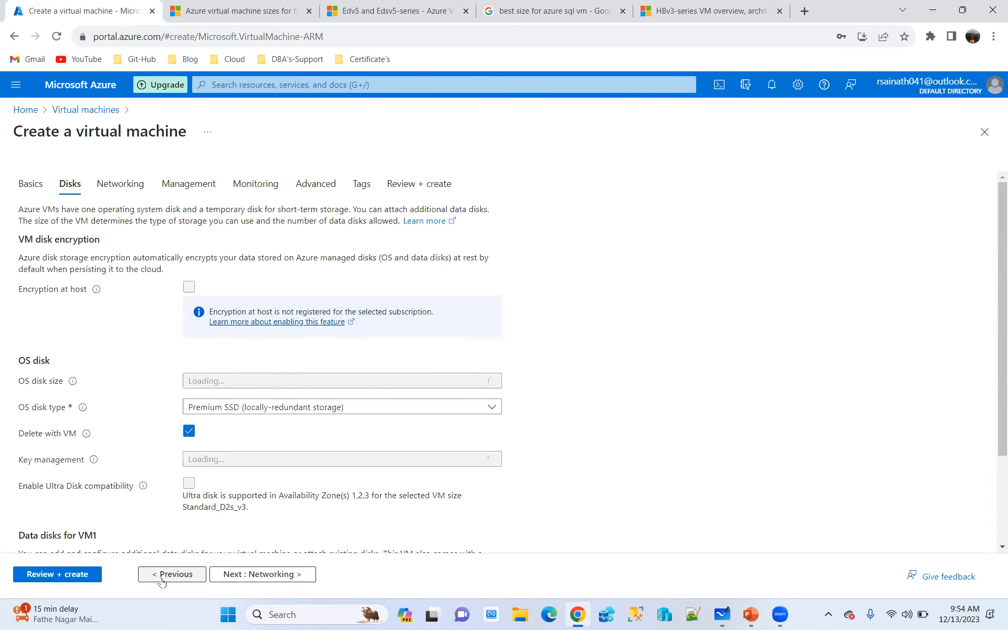
pyautogui.click(172, 575)
pyautogui.scroll(-10, 296, 468)
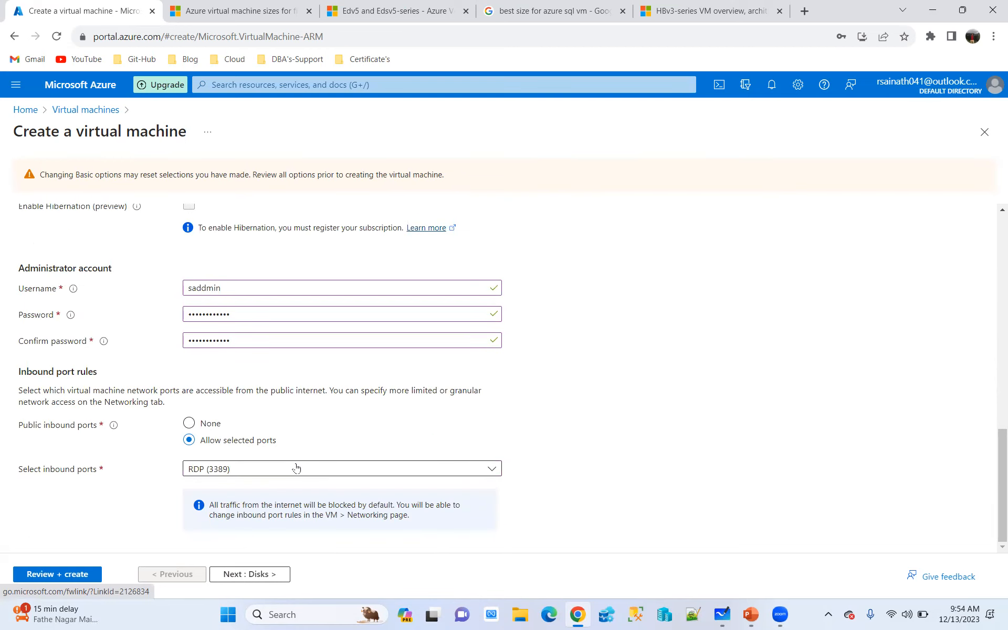
pyautogui.click(243, 575)
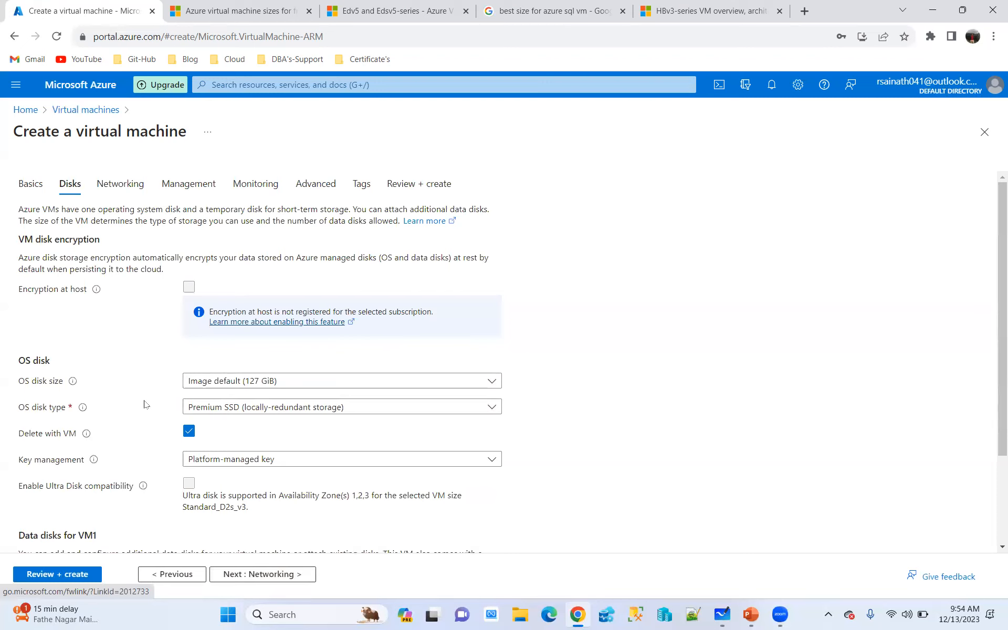
# Set the OS disk type to Standard HDD with locally-redundant storage and review the remaining disk options
pyautogui.click(315, 410)
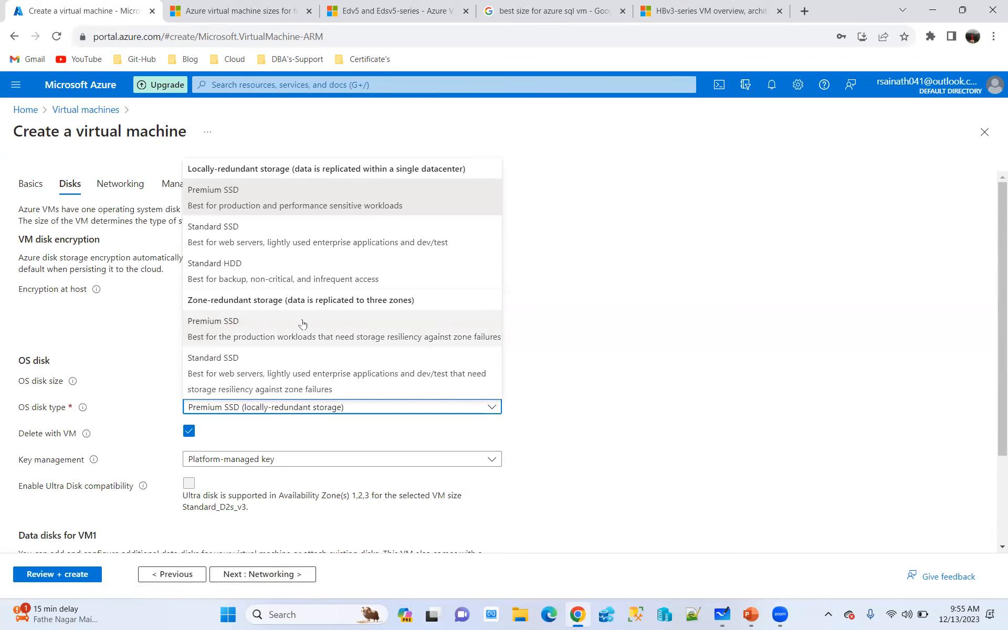
pyautogui.click(216, 268)
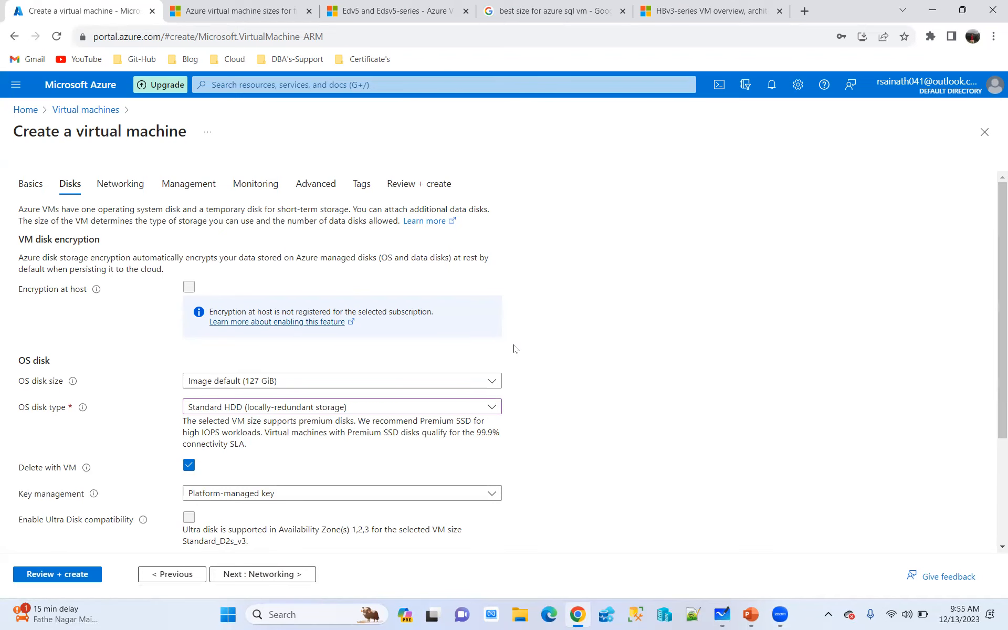
pyautogui.scroll(-3, 605, 351)
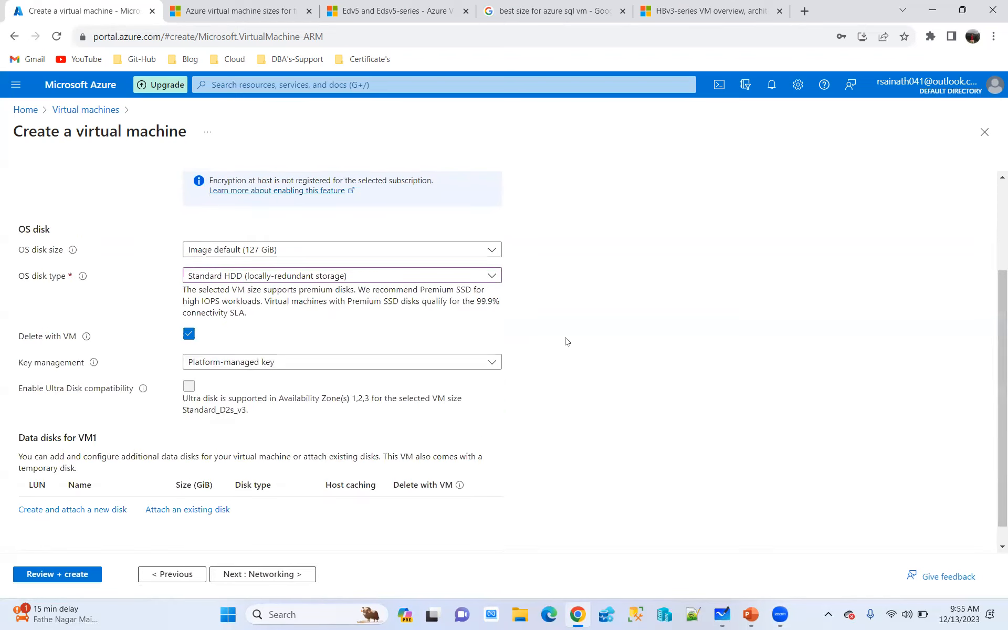
pyautogui.scroll(1, 236, 341)
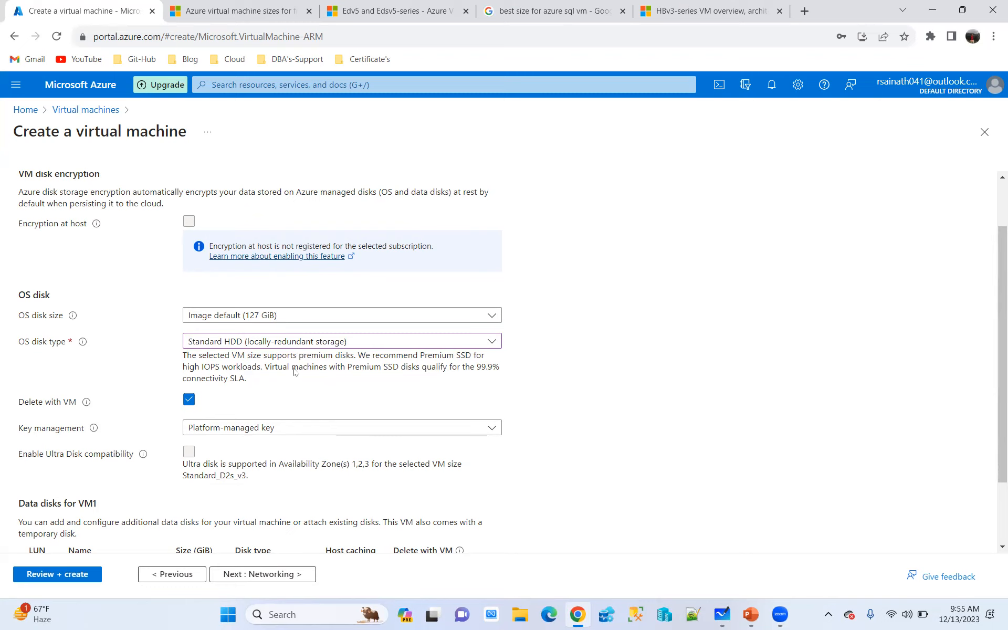
pyautogui.scroll(2, 382, 390)
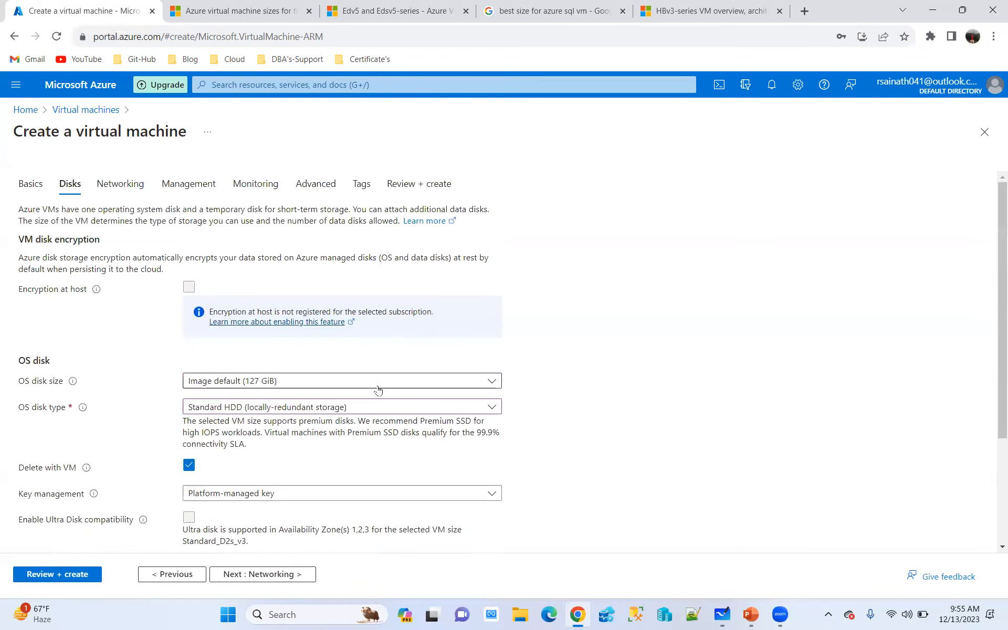
pyautogui.scroll(-3, 368, 381)
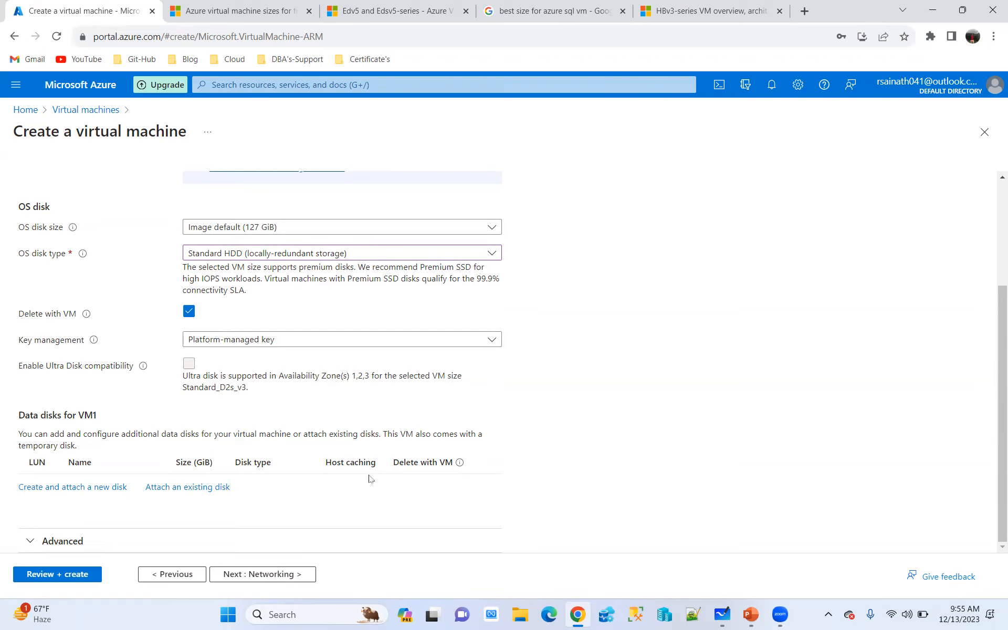
pyautogui.scroll(3, 129, 341)
# Review the virtual network, public IP and inbound port settings of the VM and continue to the management settings
pyautogui.click(134, 181)
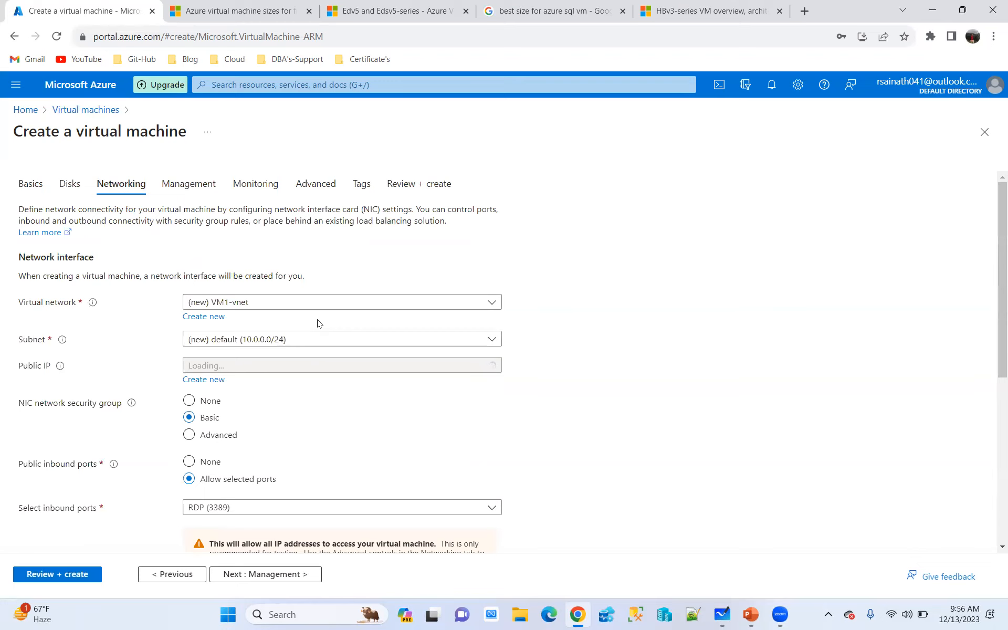
pyautogui.scroll(-3, 326, 441)
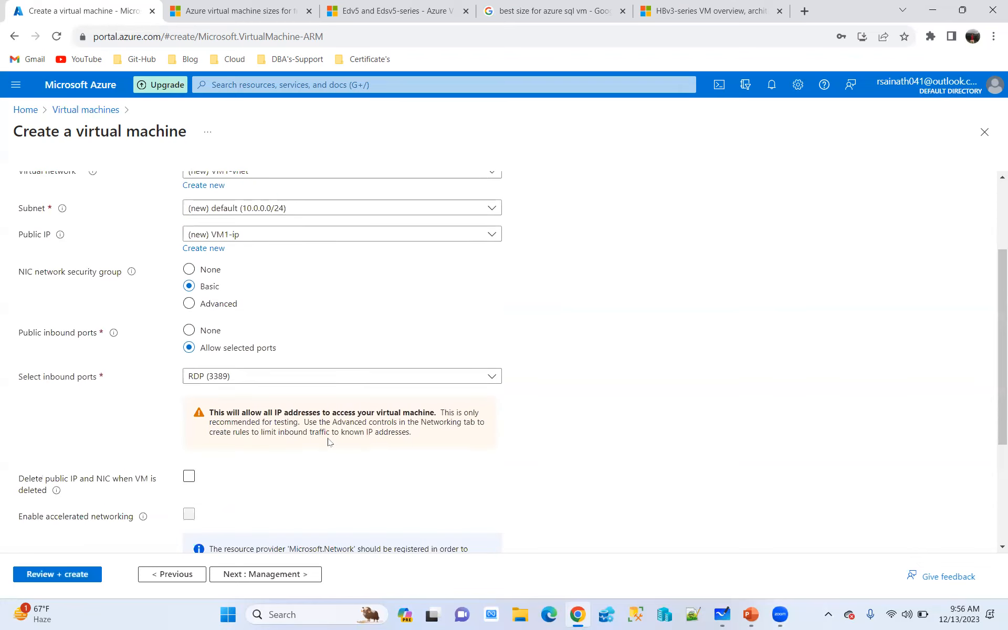
pyautogui.click(275, 575)
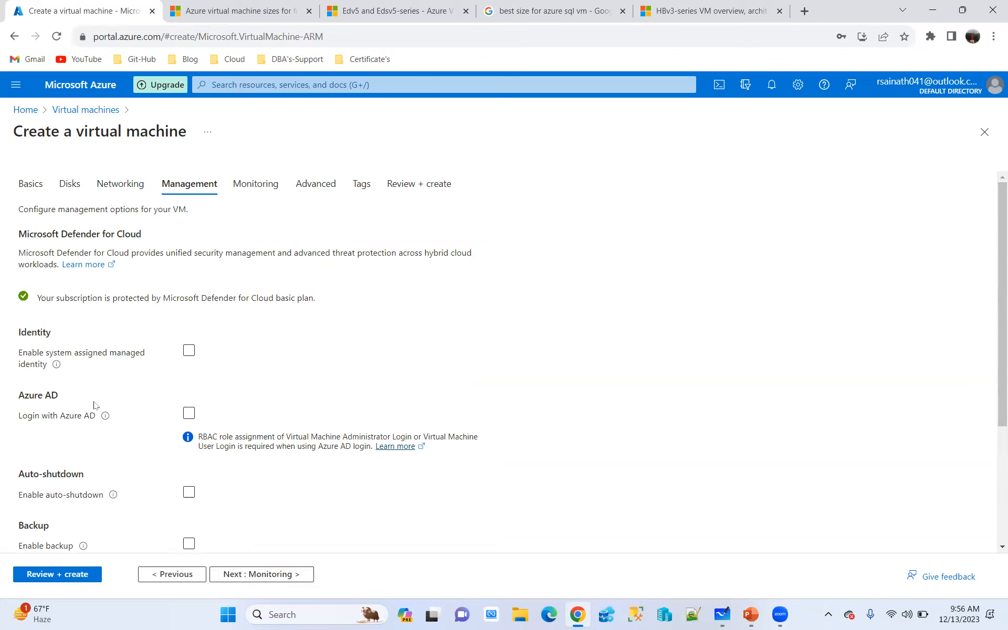
# Enable auto-shutdown to examine its time, time zone and notification options, and switch it off again
pyautogui.click(189, 352)
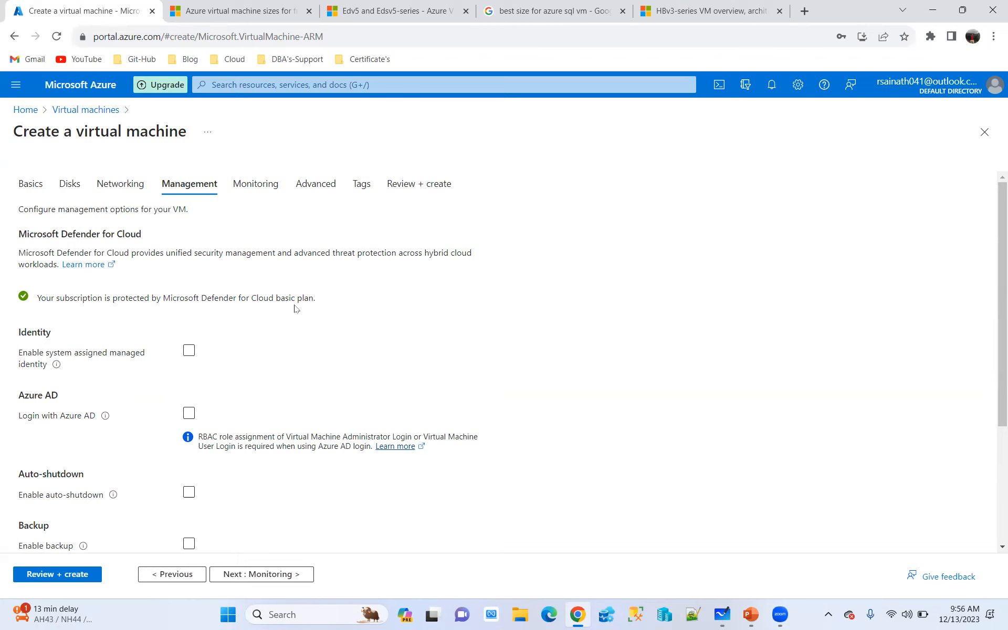
pyautogui.scroll(-2, 295, 308)
pyautogui.click(189, 361)
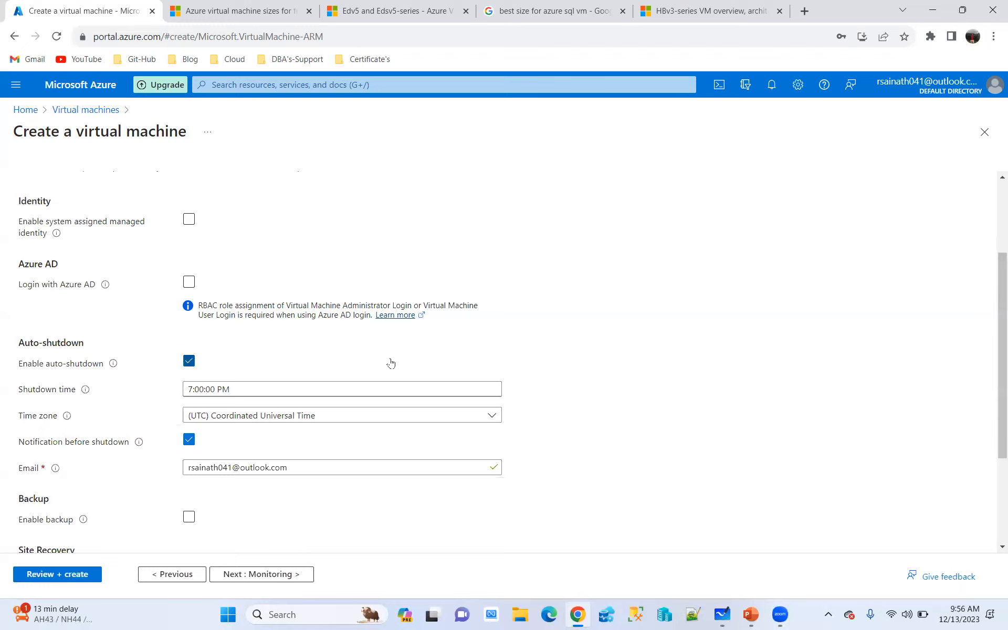
pyautogui.click(188, 362)
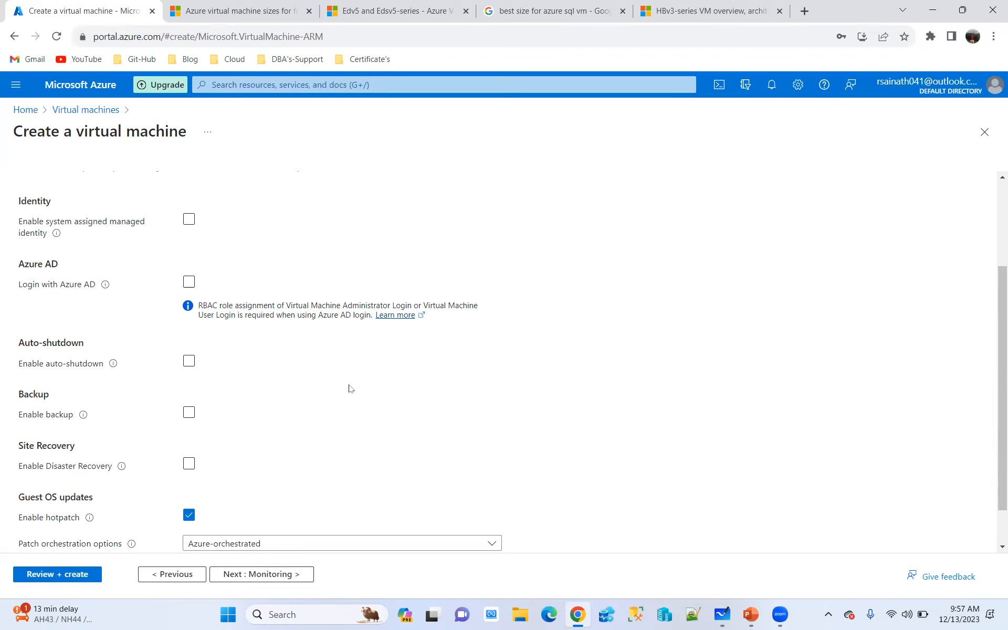
# Enable backup to examine the Recovery Services vault and backup policy options, and switch it off again
pyautogui.click(189, 413)
pyautogui.scroll(-3, 325, 391)
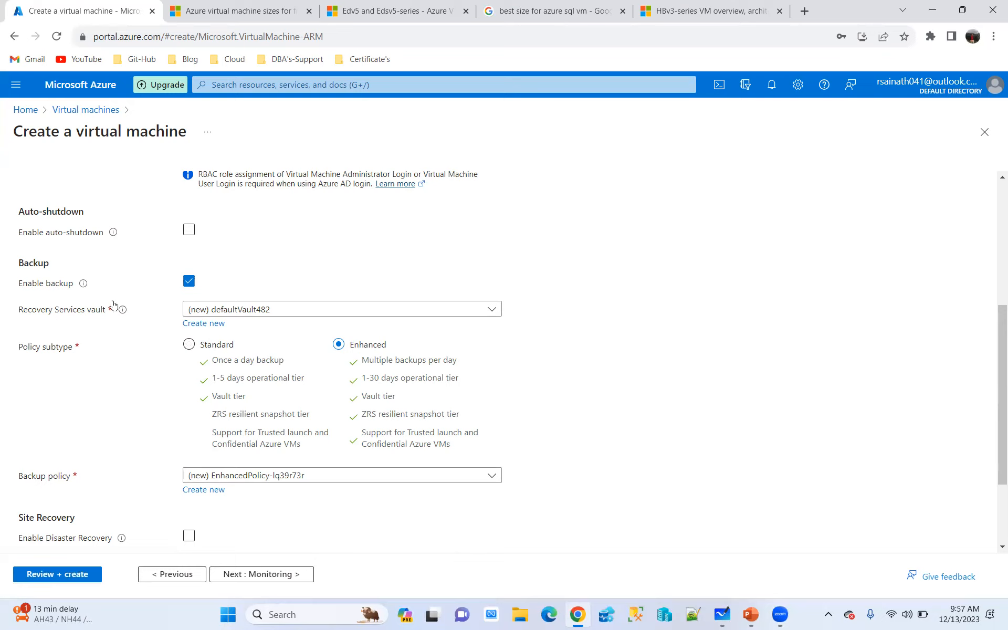
pyautogui.click(189, 281)
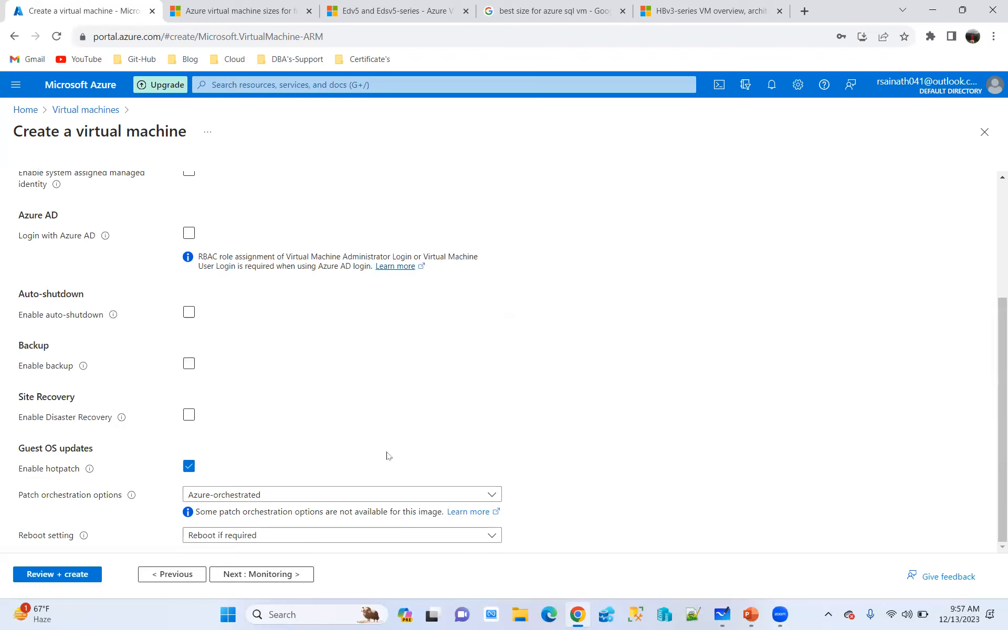
# Examine the hotpatch, patch orchestration and reboot setting choices for guest OS updates, keeping Azure-orchestrated and Reboot if required
pyautogui.click(187, 469)
pyautogui.click(189, 312)
pyautogui.click(189, 466)
pyautogui.click(369, 496)
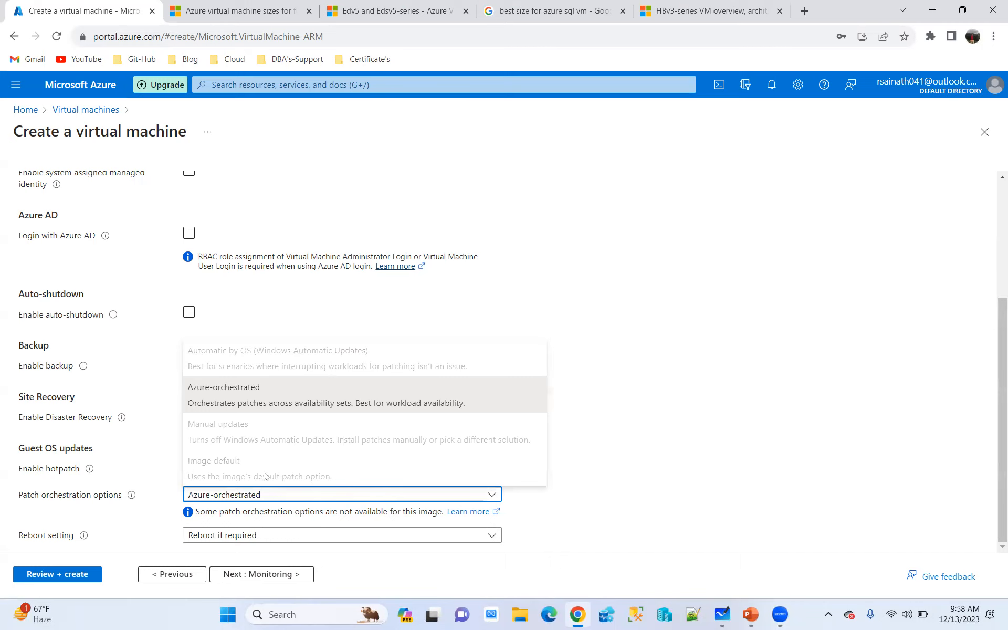
pyautogui.click(605, 503)
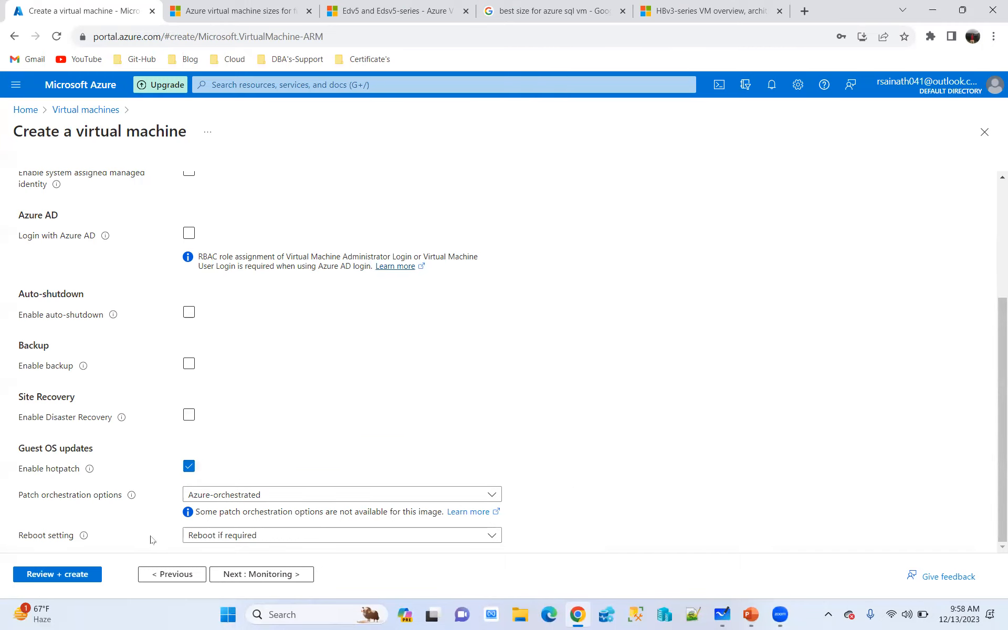
pyautogui.click(403, 535)
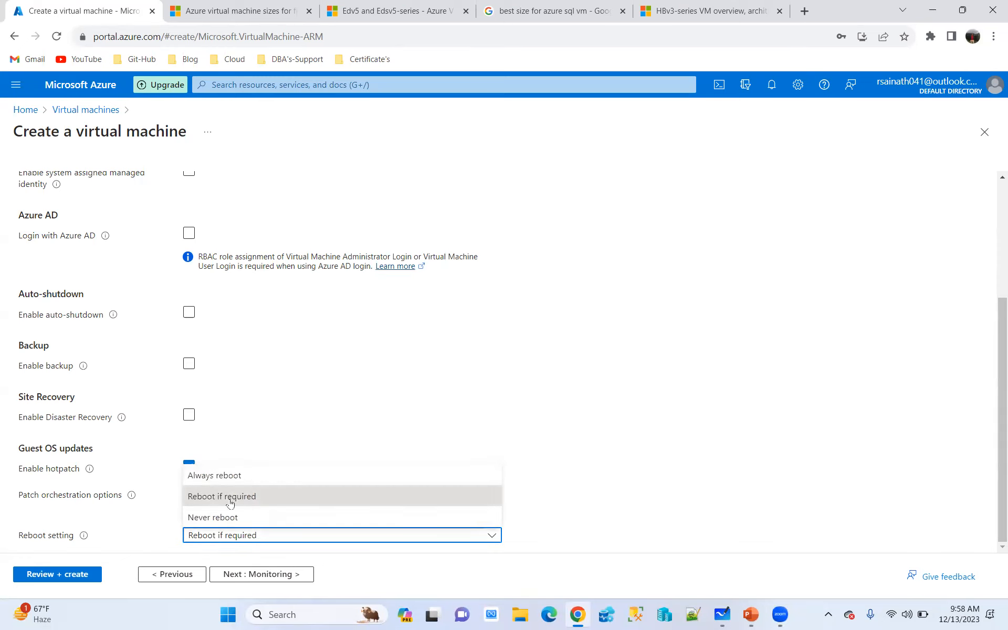
pyautogui.click(683, 460)
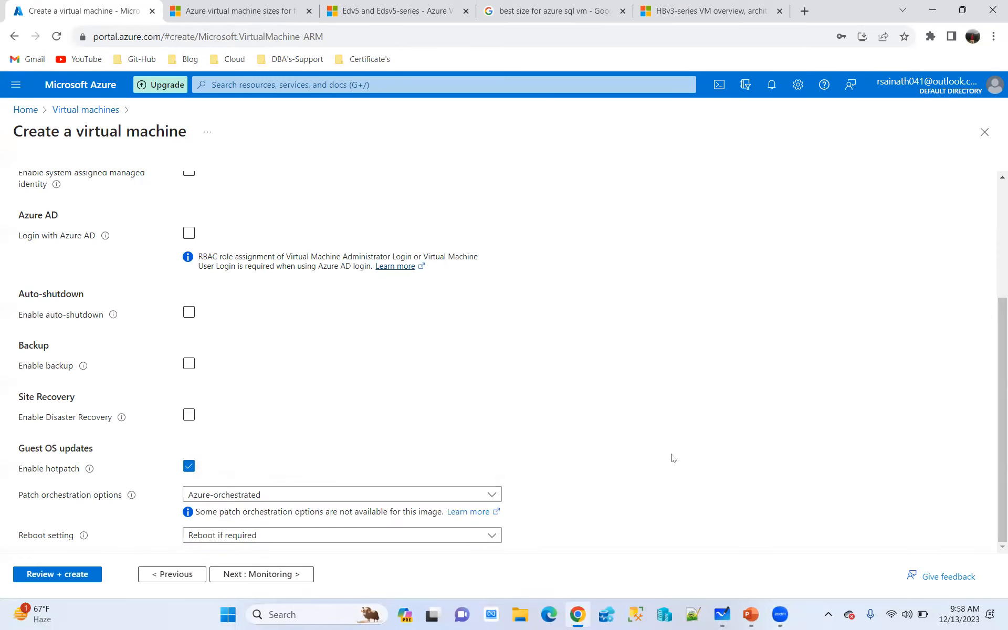
# Continue to the monitoring settings and set boot diagnostics to Disable
pyautogui.scroll(3, 674, 458)
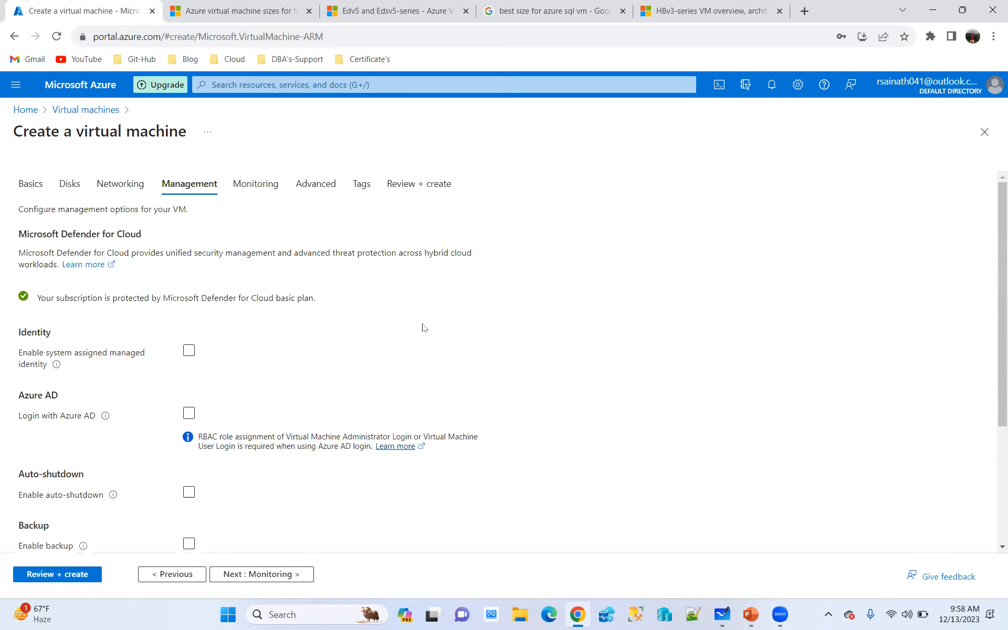
pyautogui.click(284, 575)
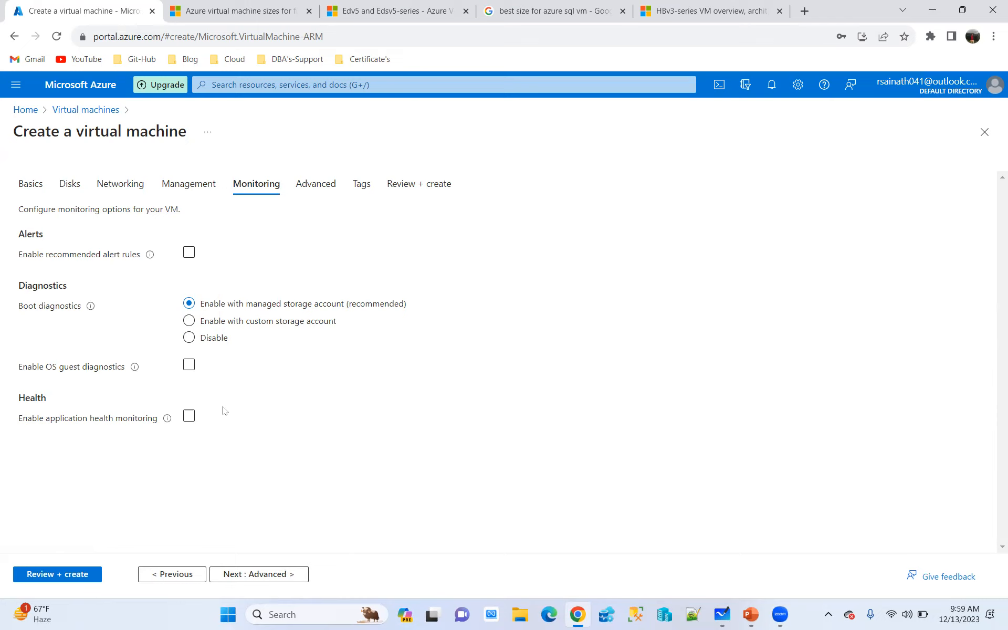
pyautogui.click(189, 339)
pyautogui.click(189, 304)
pyautogui.click(190, 339)
# Recheck the VM's management settings and return to the monitoring settings
pyautogui.click(194, 185)
pyautogui.scroll(-3, 305, 261)
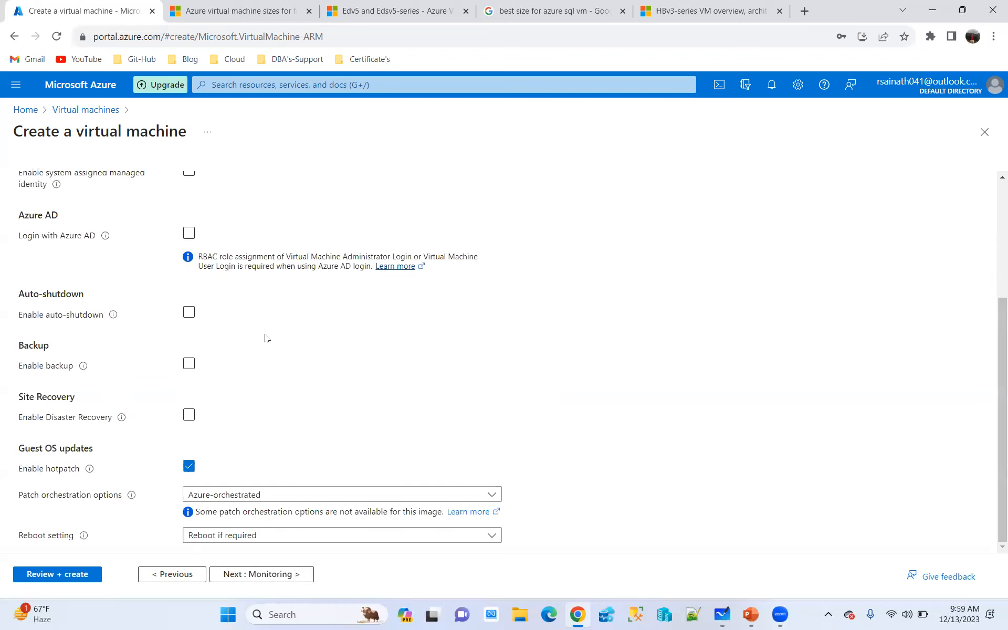
pyautogui.scroll(4, 310, 270)
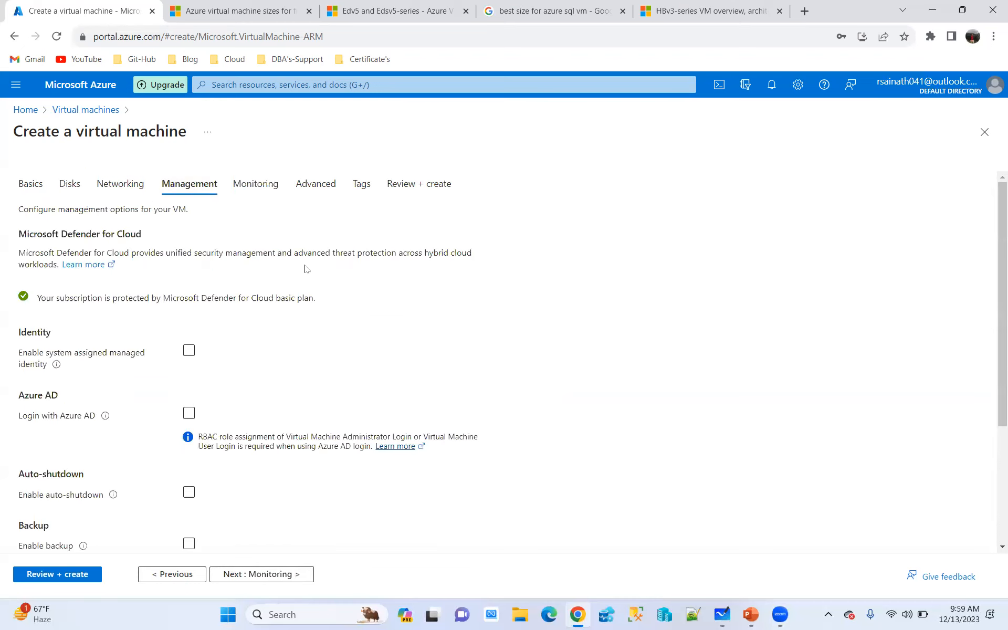
pyautogui.click(257, 183)
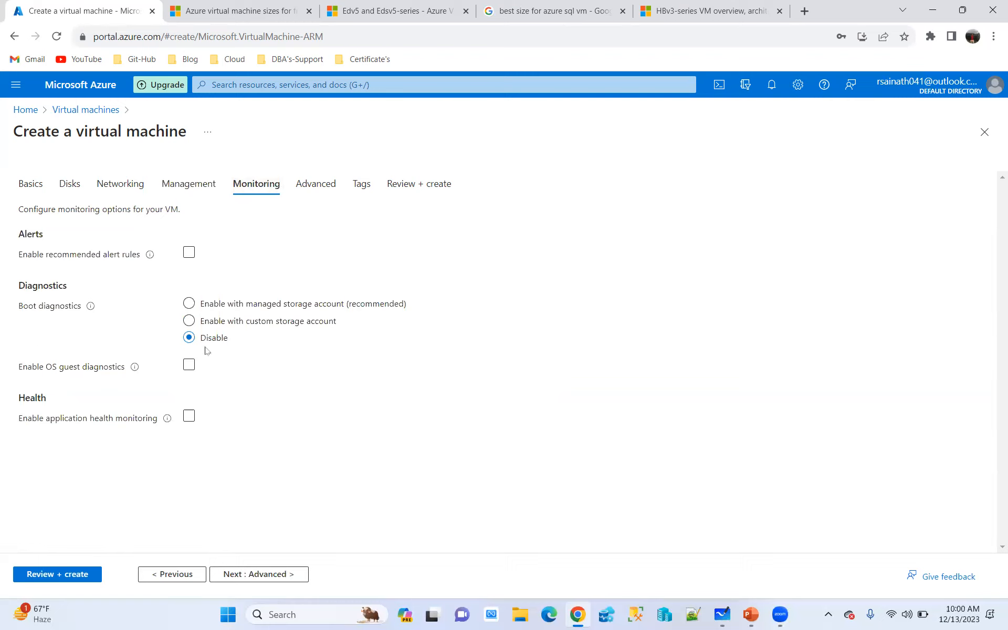
# Review the advanced settings, including extensions, VM applications, custom data, host group and capacity reservations
pyautogui.click(330, 186)
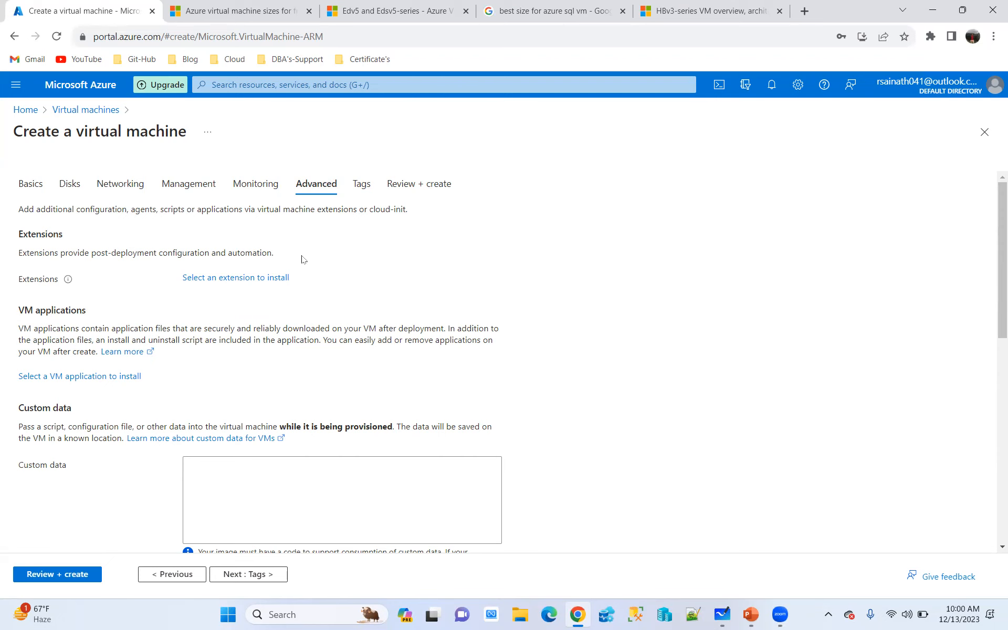
pyautogui.scroll(-5, 398, 304)
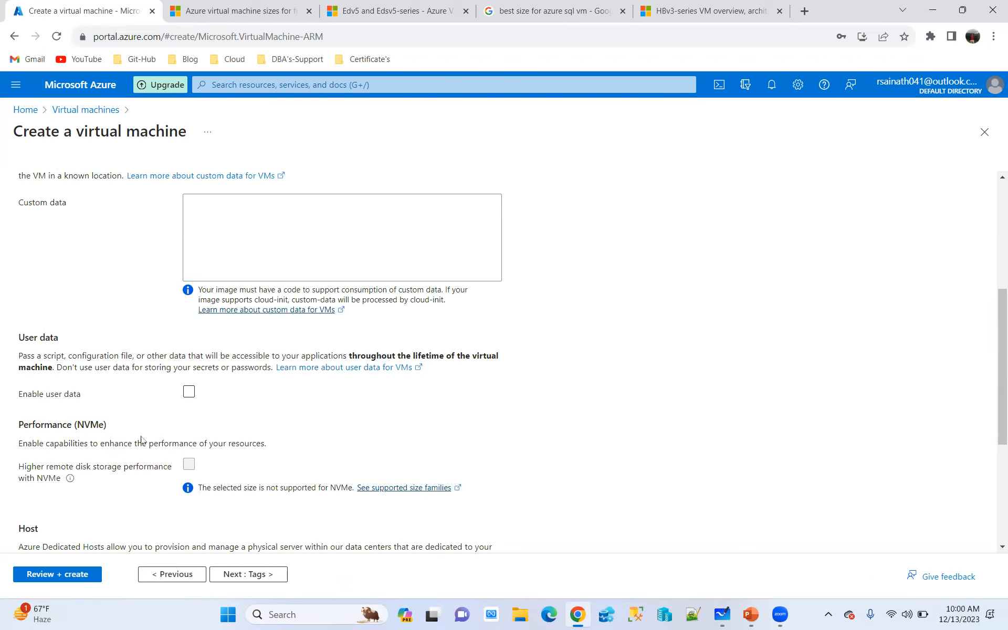
pyautogui.scroll(-4, 144, 437)
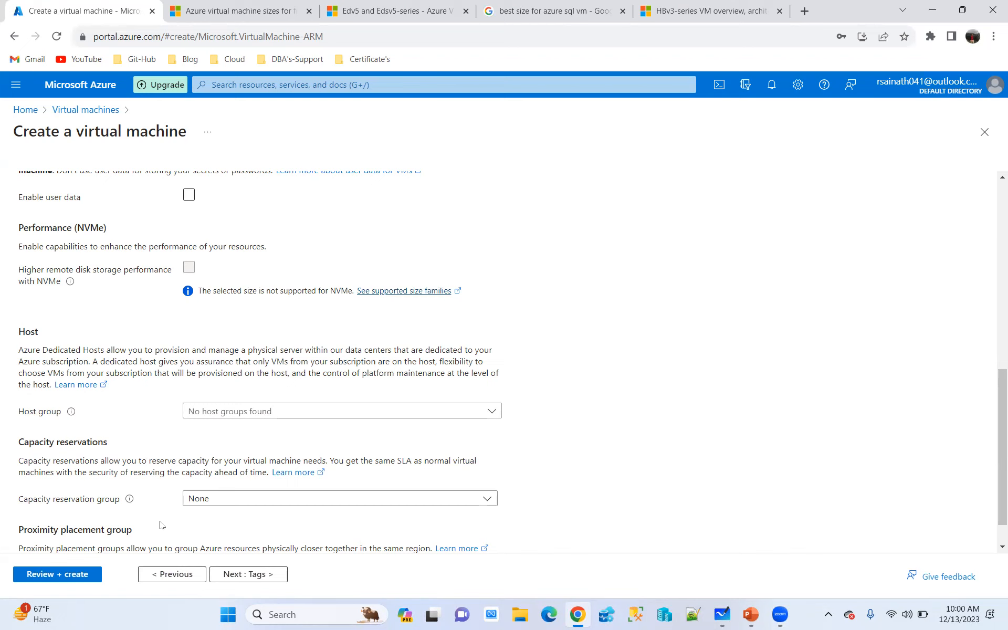
pyautogui.scroll(9, 342, 502)
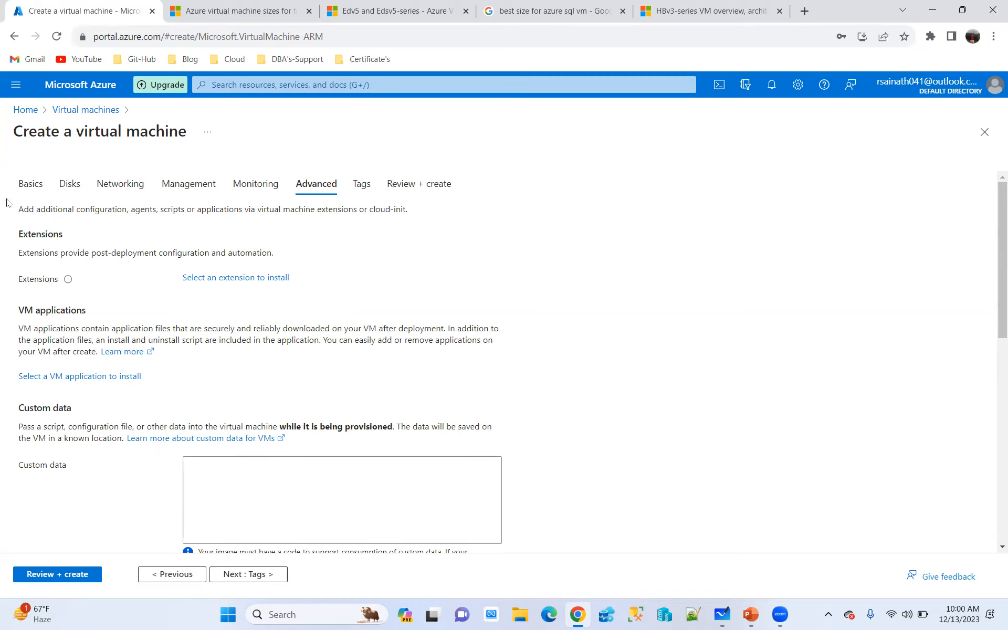
# Recheck the VM's basic settings, including region, security type and image, and return to the advanced settings
pyautogui.click(33, 191)
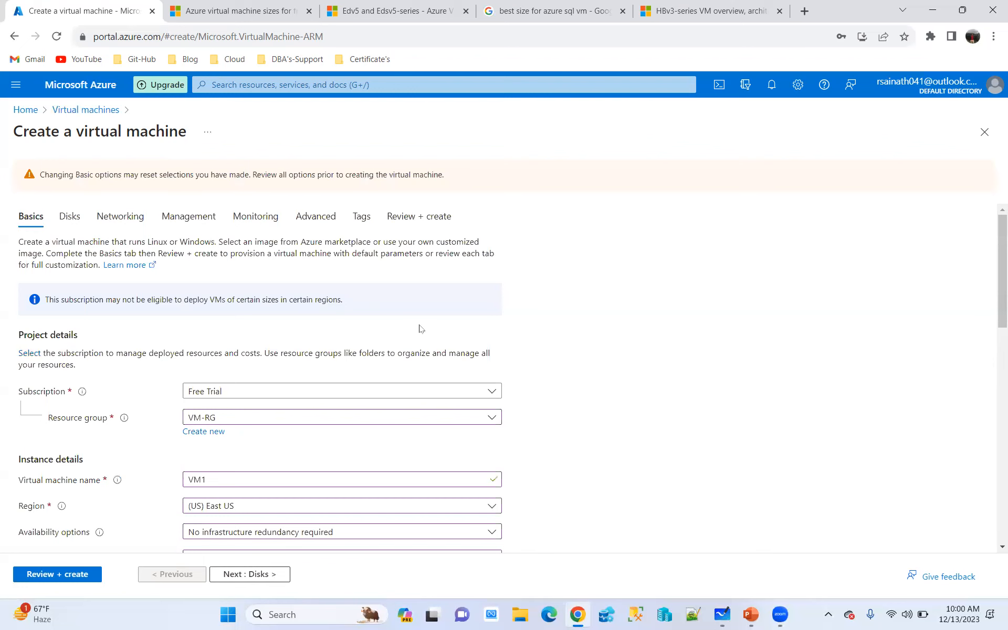
pyautogui.scroll(-5, 422, 331)
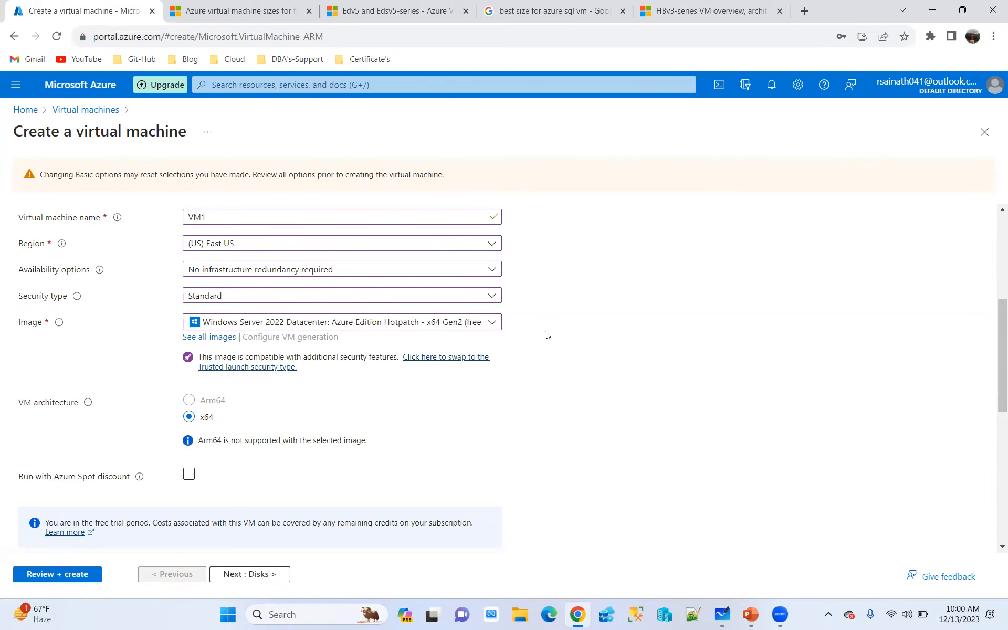
pyautogui.scroll(4, 627, 382)
pyautogui.scroll(2, 625, 383)
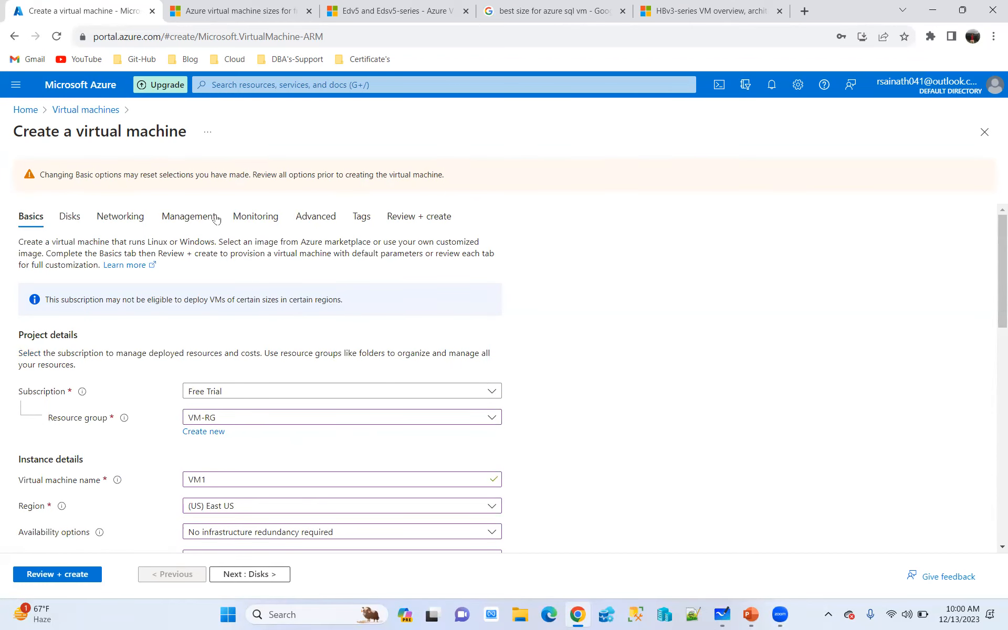
pyautogui.click(318, 223)
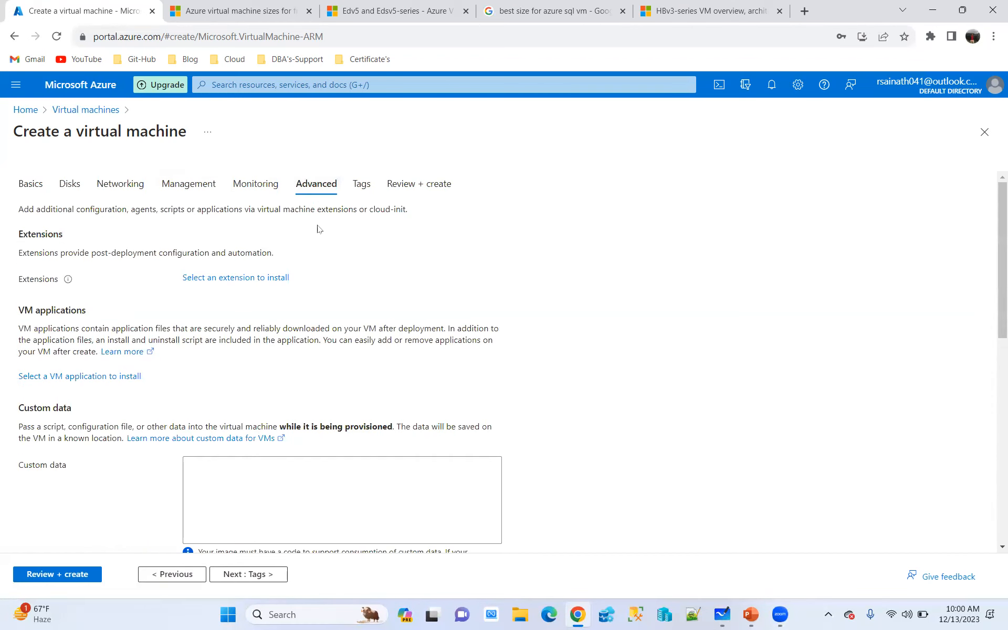
# Browse the catalogue of extensions available for the VM and close it without selecting any
pyautogui.click(260, 277)
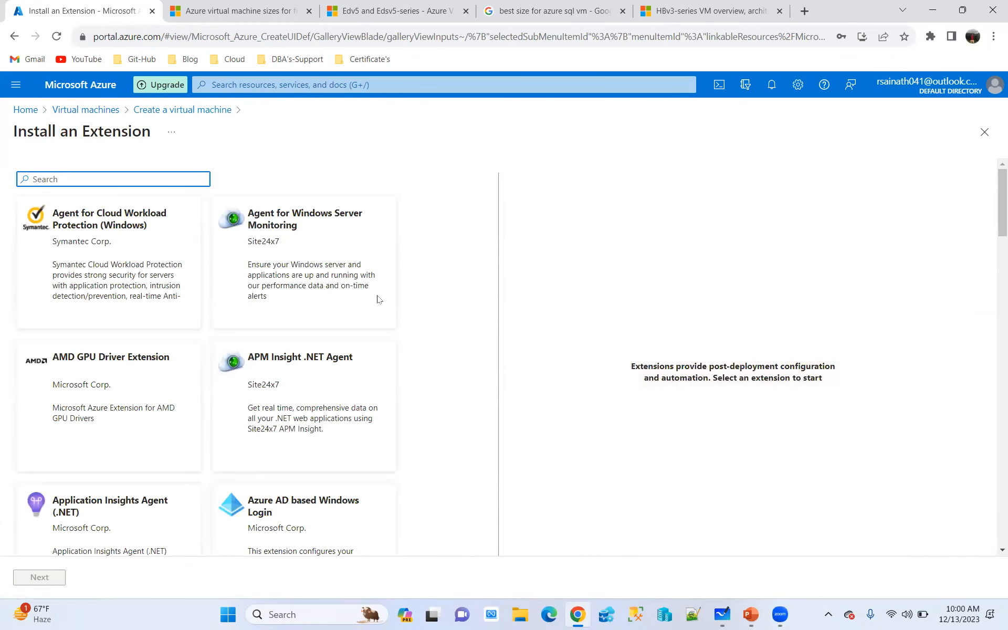
pyautogui.scroll(-5, 378, 296)
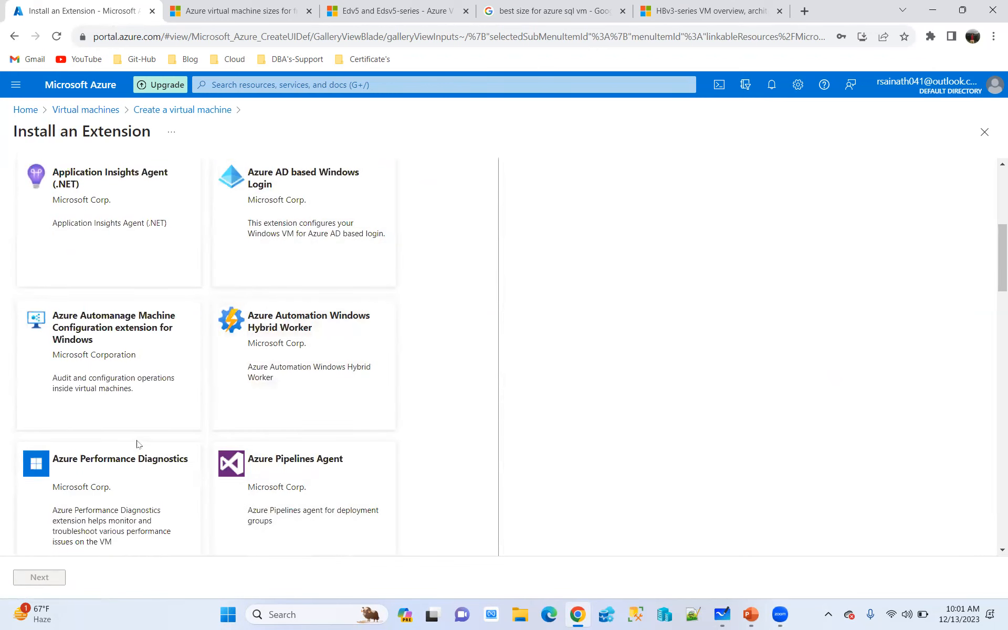
pyautogui.scroll(5, 131, 409)
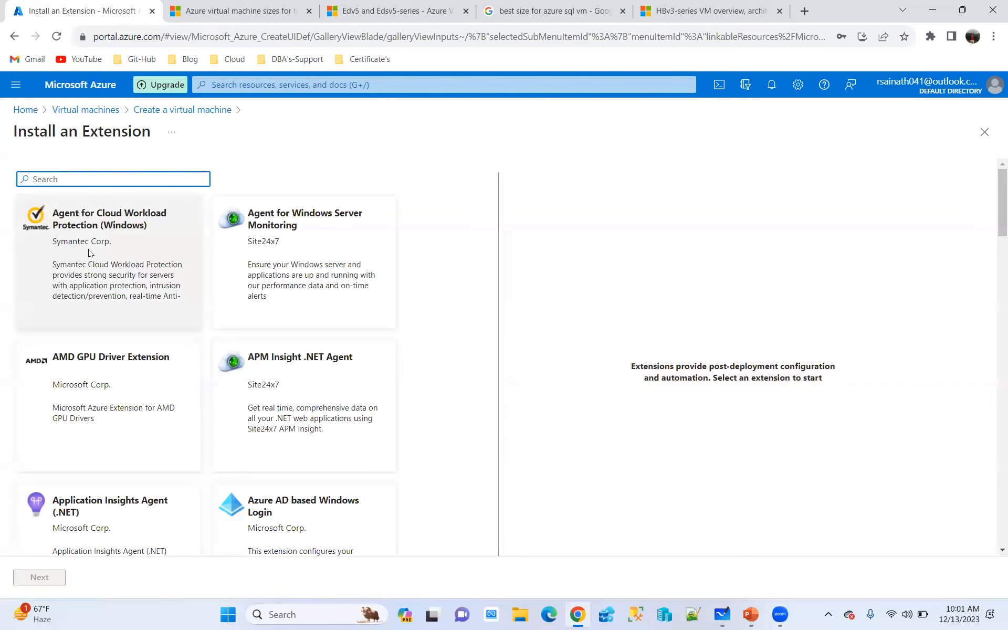
pyautogui.scroll(-3, 89, 263)
pyautogui.scroll(-4, 90, 271)
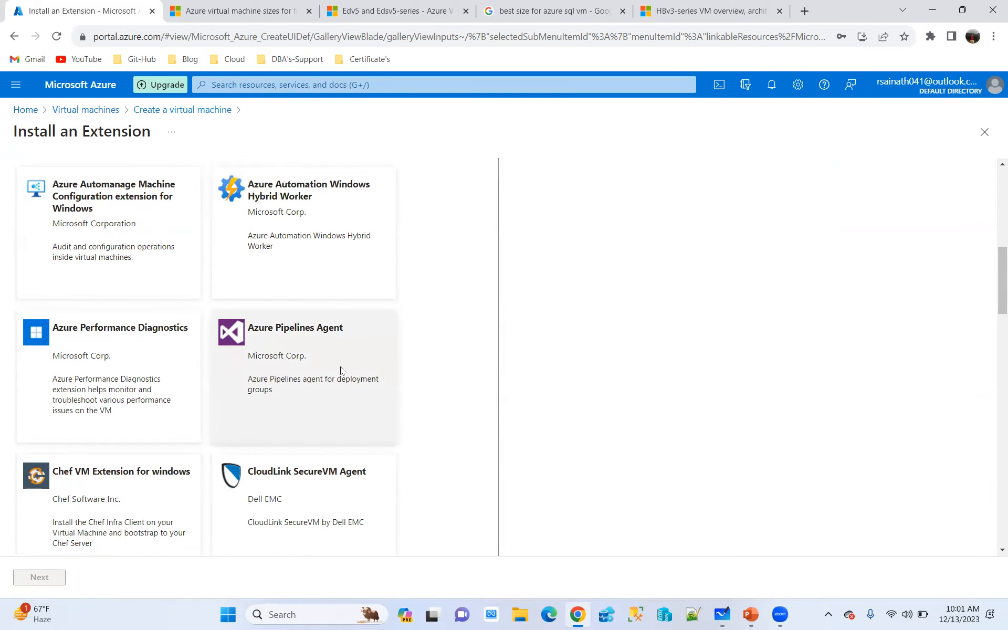
pyautogui.scroll(-2, 346, 390)
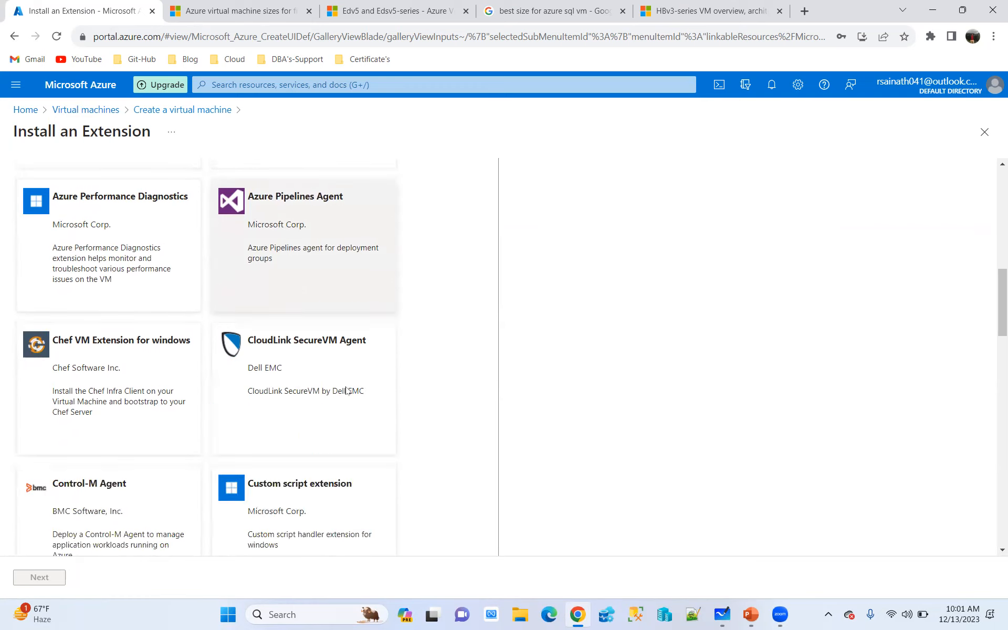
pyautogui.scroll(-5, 346, 388)
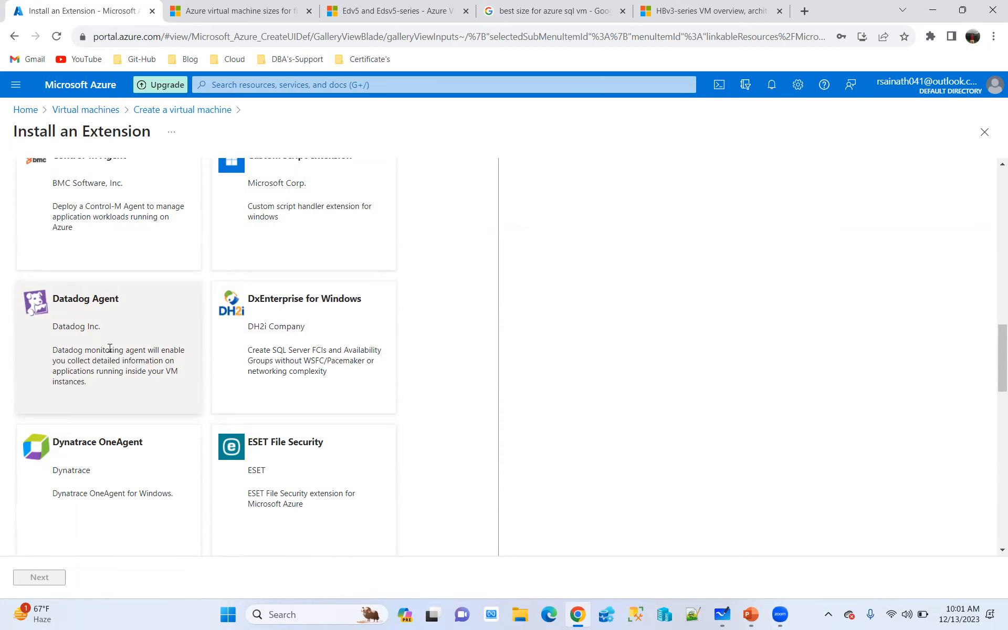
pyautogui.scroll(10, 110, 348)
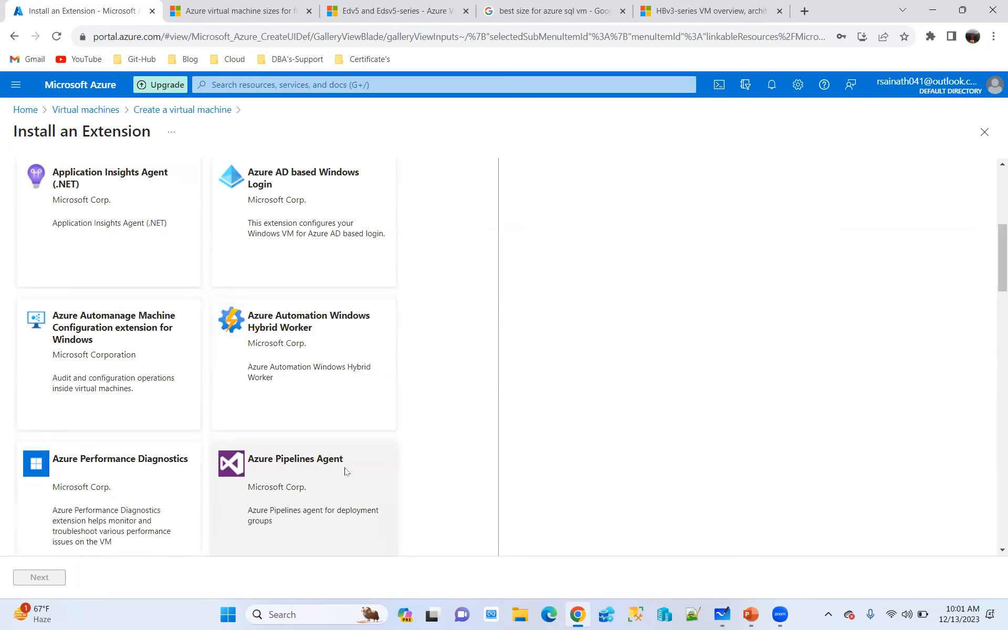
pyautogui.scroll(-10, 345, 471)
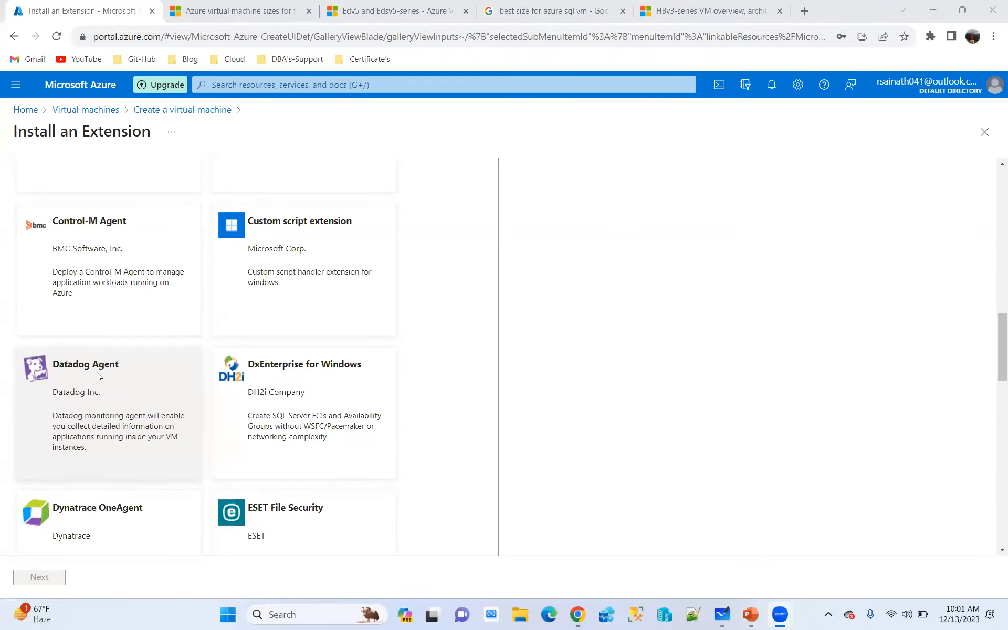
pyautogui.scroll(-3, 97, 375)
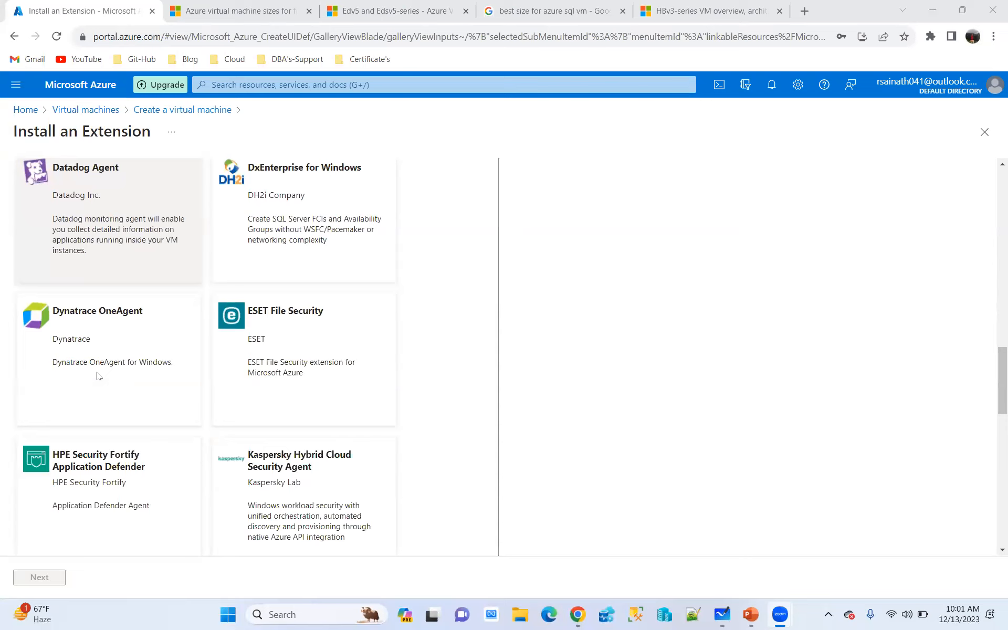
pyautogui.scroll(-5, 97, 376)
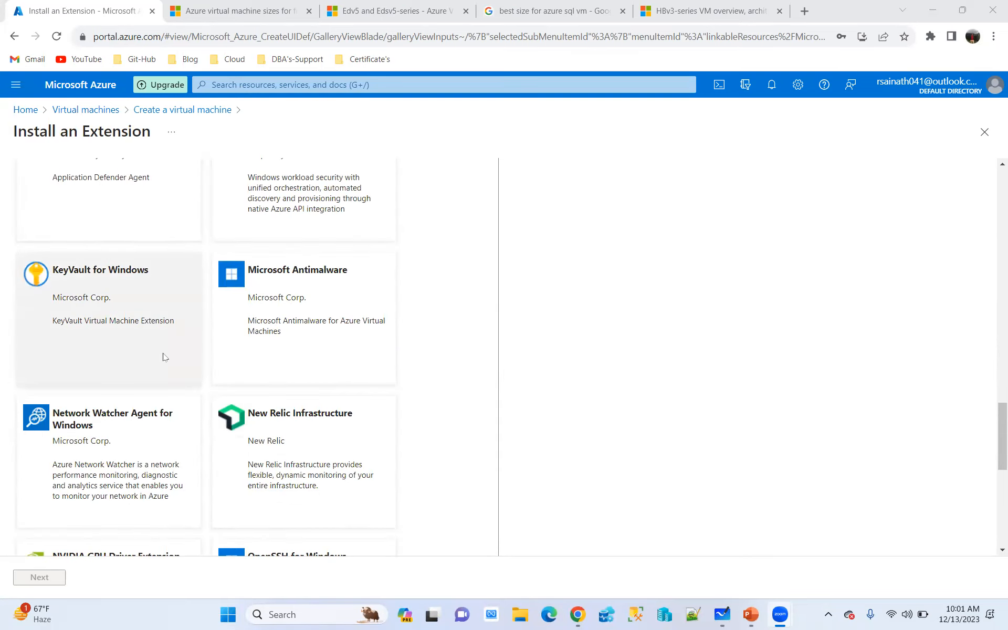
pyautogui.scroll(20, 225, 367)
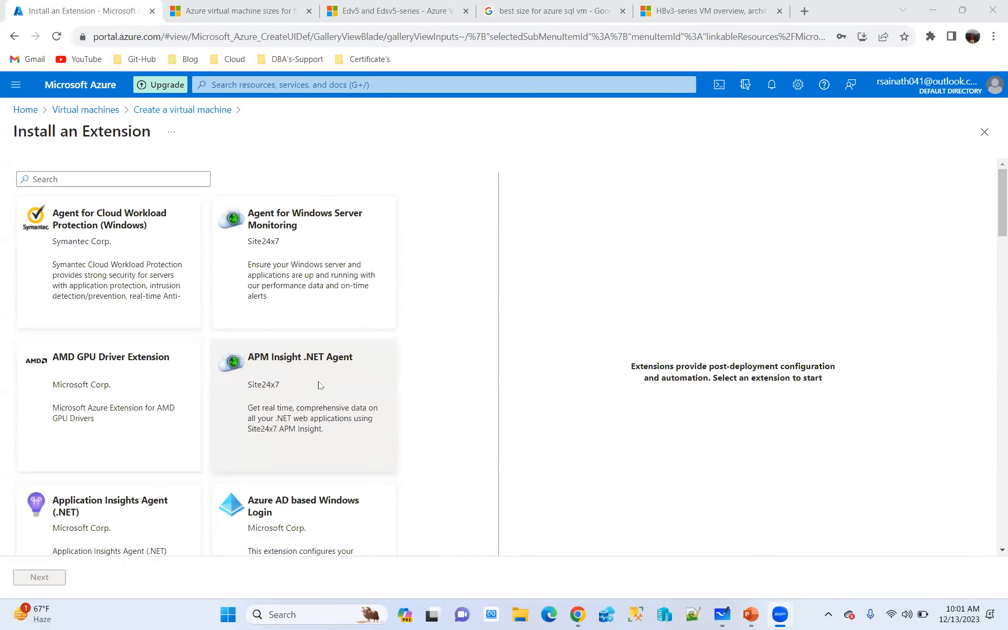
pyautogui.click(985, 132)
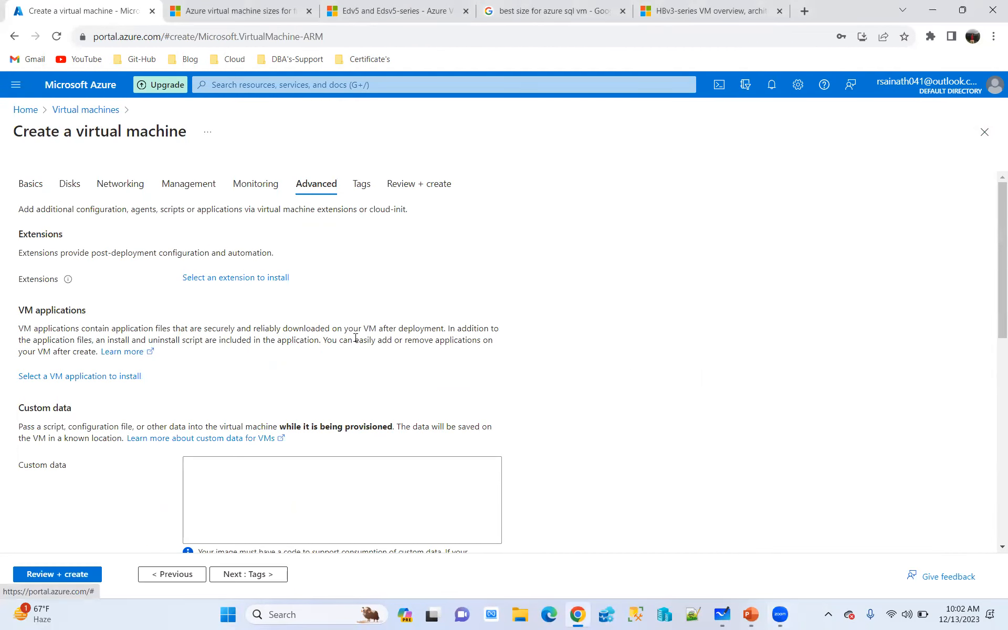
pyautogui.click(233, 278)
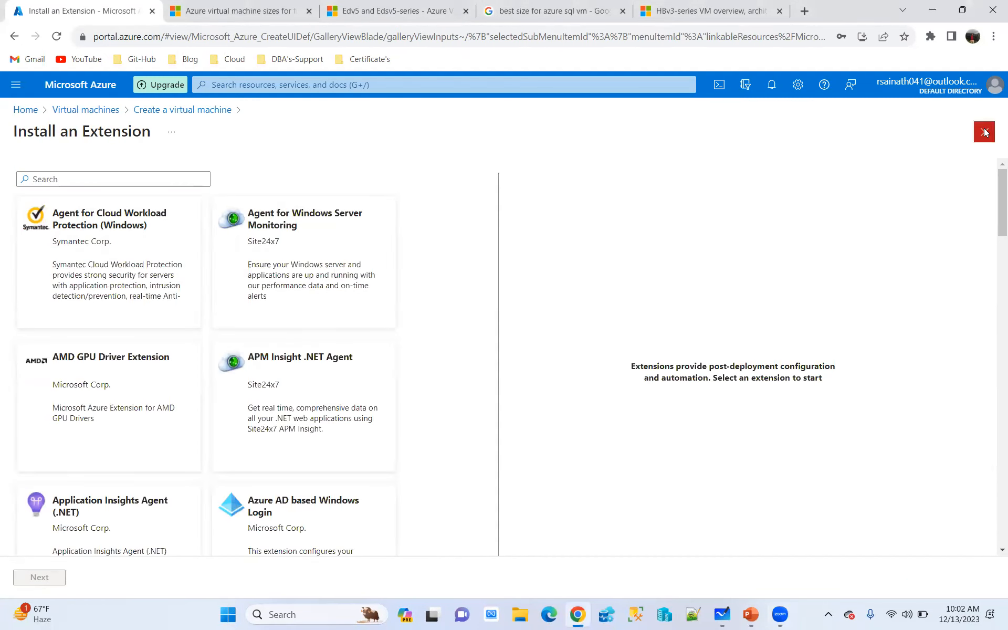
pyautogui.click(984, 131)
# Try a sample custom data script with the lines "#bash", "#bin", ">sudo su -" and ">makedir tempd", and clear it
pyautogui.scroll(-1, 273, 286)
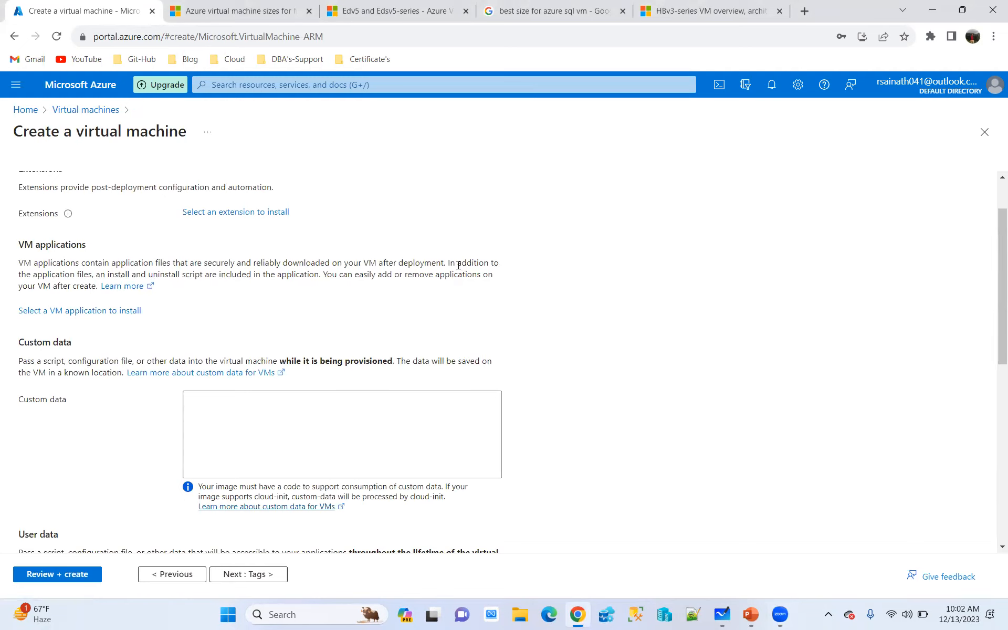
pyautogui.click(243, 406)
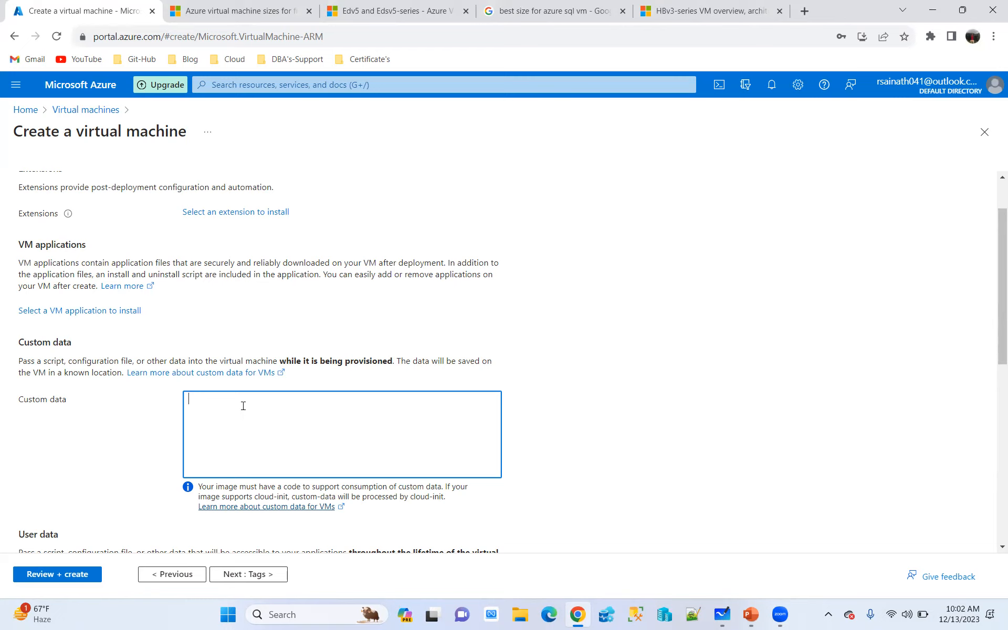
pyautogui.write('#bash ')
pyautogui.write('#')
pyautogui.write('bin')
pyautogui.press('Return')
pyautogui.write('>')
pyautogui.write('sudo su')
pyautogui.write(' -')
pyautogui.write('>')
pyautogui.write('make')
pyautogui.write('dir ')
pyautogui.write('temo')
pyautogui.write('pd')
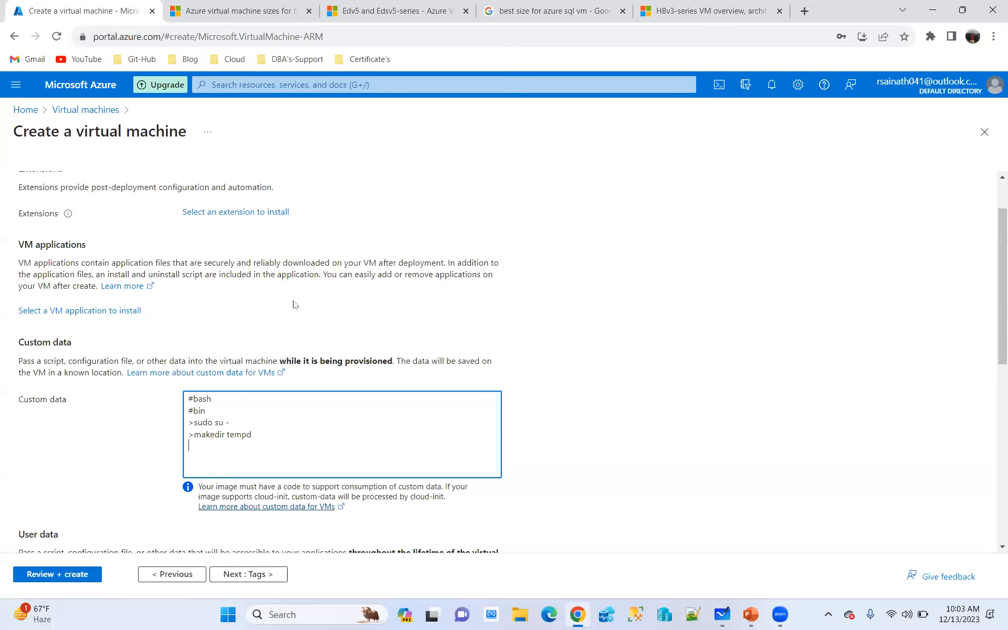
pyautogui.hotkey('ctrl', 'a')
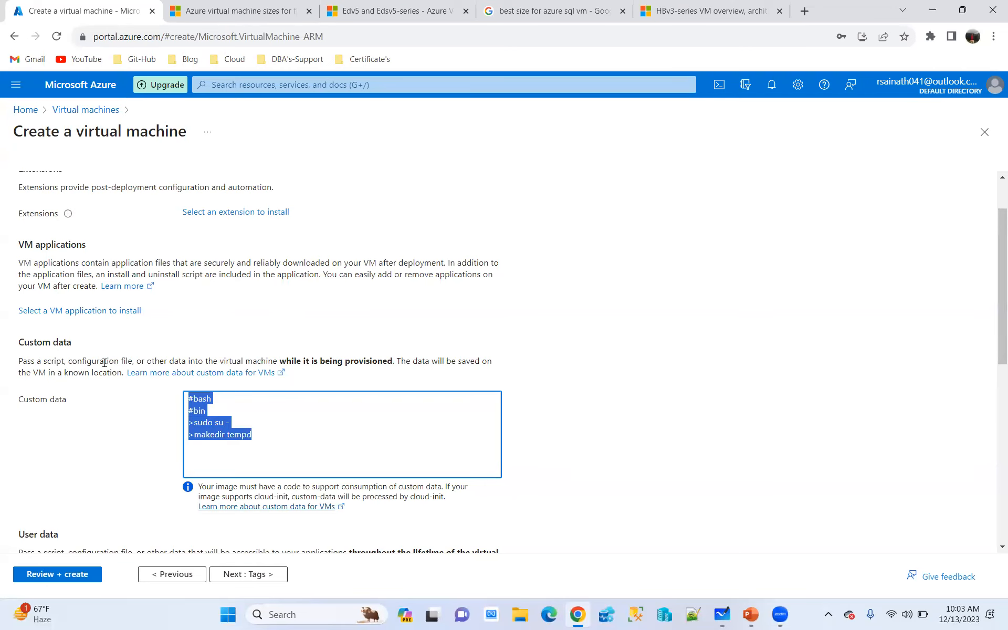
pyautogui.press('BackSpace')
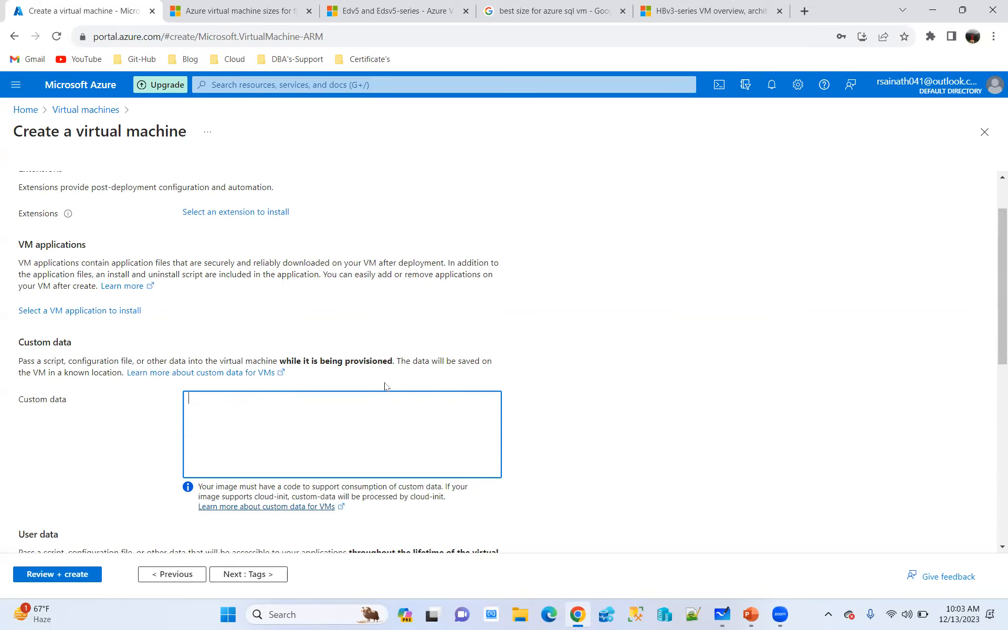
# Illustrate the proximity placement group settings with a temporary freehand diagram of nested boxes and numbers, and clear the annotations
pyautogui.scroll(-5, 387, 384)
pyautogui.scroll(-3, 358, 319)
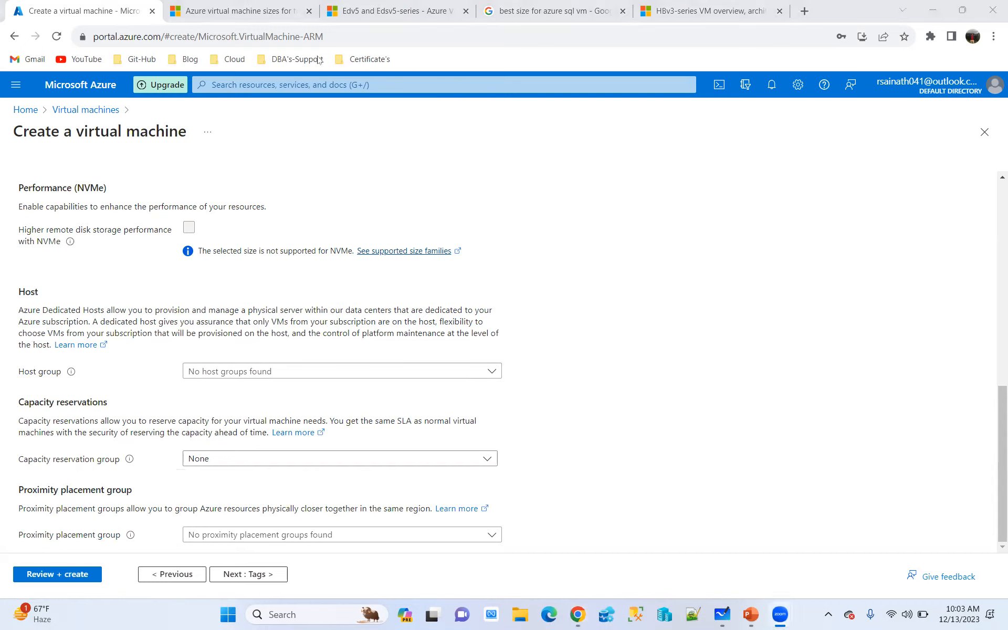
pyautogui.moveTo(153, 155)
pyautogui.mouseDown()
pyautogui.moveTo(143, 465)
pyautogui.moveTo(656, 393)
pyautogui.moveTo(473, 123)
pyautogui.mouseUp()
pyautogui.moveTo(349, 123)
pyautogui.mouseDown()
pyautogui.moveTo(148, 143)
pyautogui.moveTo(154, 167)
pyautogui.mouseUp()
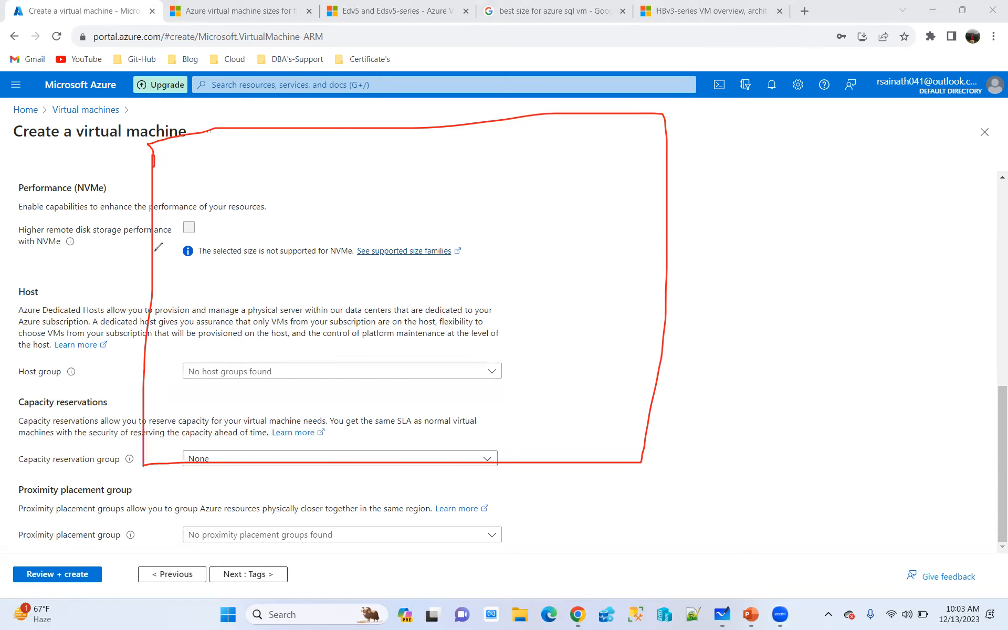
pyautogui.moveTo(150, 250); pyautogui.dragTo(694, 274)
pyautogui.moveTo(172, 371)
pyautogui.mouseDown()
pyautogui.moveTo(173, 423)
pyautogui.moveTo(447, 464)
pyautogui.moveTo(579, 400)
pyautogui.moveTo(158, 356)
pyautogui.mouseUp()
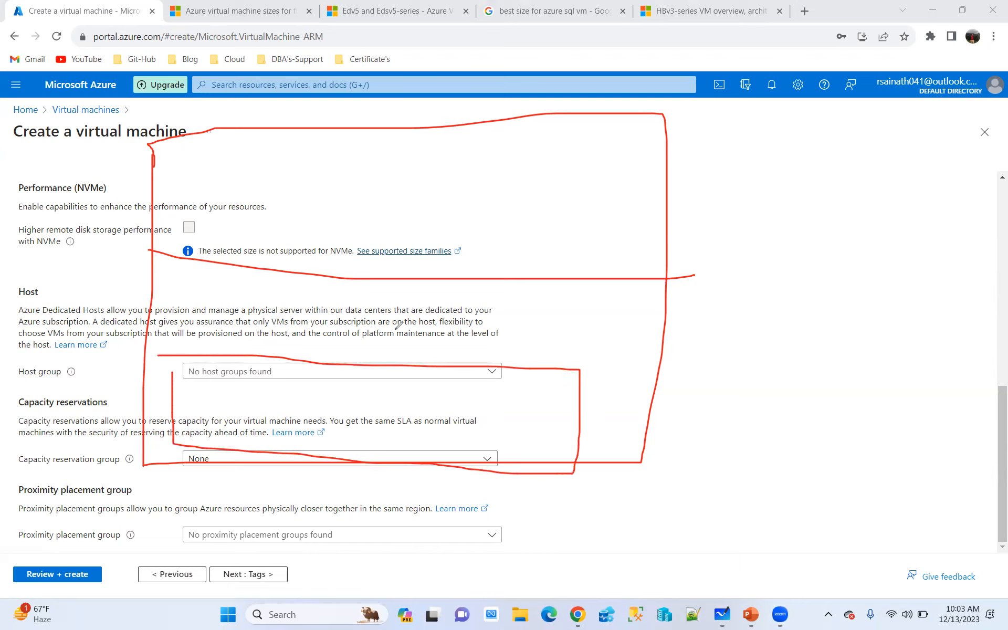
pyautogui.moveTo(188, 149)
pyautogui.mouseDown()
pyautogui.moveTo(190, 202)
pyautogui.moveTo(513, 225)
pyautogui.moveTo(558, 157)
pyautogui.moveTo(187, 143)
pyautogui.mouseUp()
pyautogui.moveTo(760, 134)
pyautogui.mouseDown()
pyautogui.moveTo(775, 127)
pyautogui.moveTo(774, 162)
pyautogui.mouseUp()
pyautogui.moveTo(791, 120)
pyautogui.mouseDown()
pyautogui.moveTo(813, 106)
pyautogui.moveTo(812, 160)
pyautogui.moveTo(873, 141)
pyautogui.moveTo(874, 109)
pyautogui.mouseUp()
pyautogui.moveTo(881, 171); pyautogui.dragTo(836, 202)
pyautogui.moveTo(829, 212)
pyautogui.mouseDown()
pyautogui.moveTo(866, 206)
pyautogui.moveTo(859, 236)
pyautogui.mouseUp()
pyautogui.moveTo(837, 169); pyautogui.dragTo(809, 247)
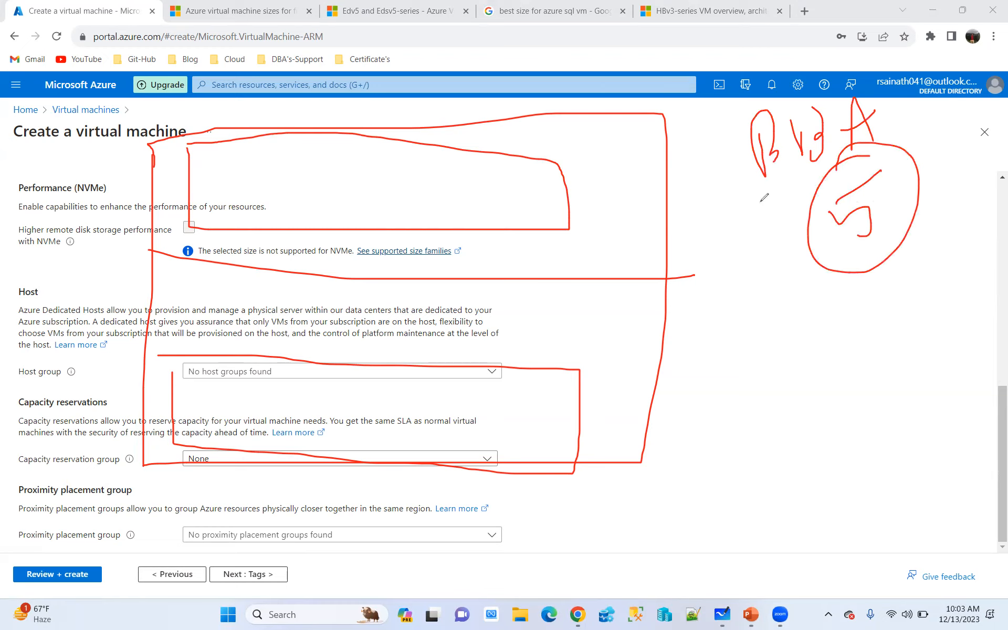
pyautogui.moveTo(491, 164); pyautogui.dragTo(495, 198)
pyautogui.click(200, 167)
pyautogui.moveTo(205, 164); pyautogui.dragTo(233, 178)
pyautogui.moveTo(186, 402); pyautogui.dragTo(227, 402)
pyautogui.moveTo(363, 157)
pyautogui.mouseDown()
pyautogui.moveTo(364, 185)
pyautogui.moveTo(390, 137)
pyautogui.mouseUp()
pyautogui.moveTo(383, 418); pyautogui.dragTo(417, 446)
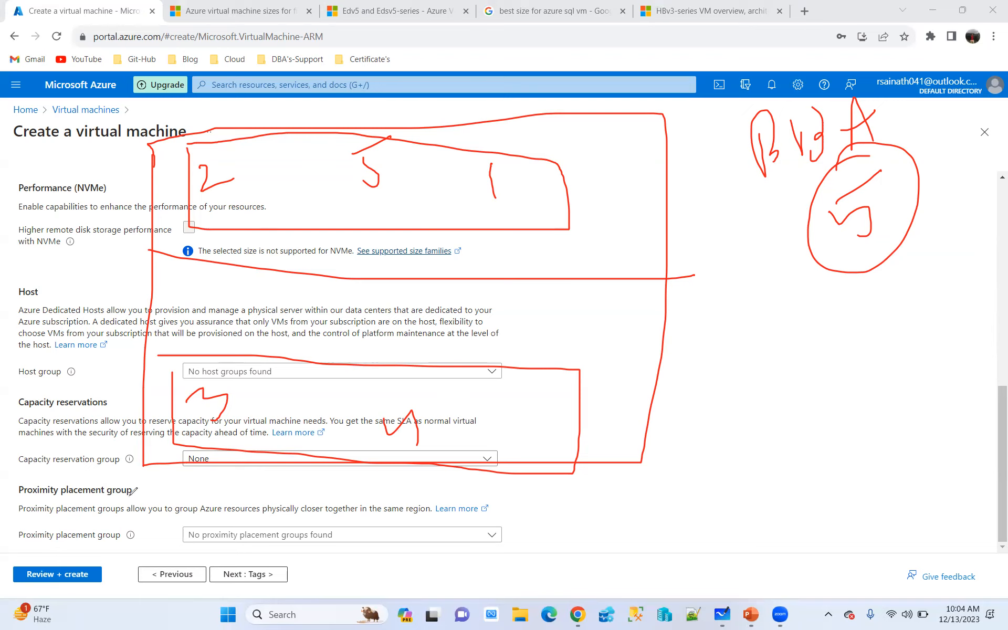
pyautogui.moveTo(134, 489); pyautogui.dragTo(245, 425)
pyautogui.click(468, 269)
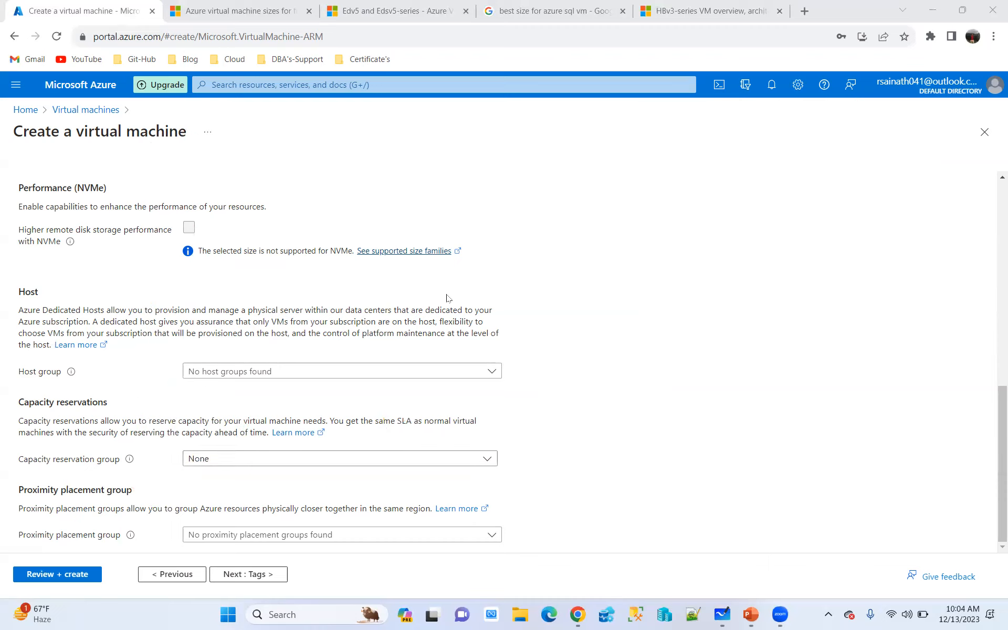
# Add the tag ENV with value PROD for all listed resource types and submit the VM configuration for review
pyautogui.scroll(10, 448, 298)
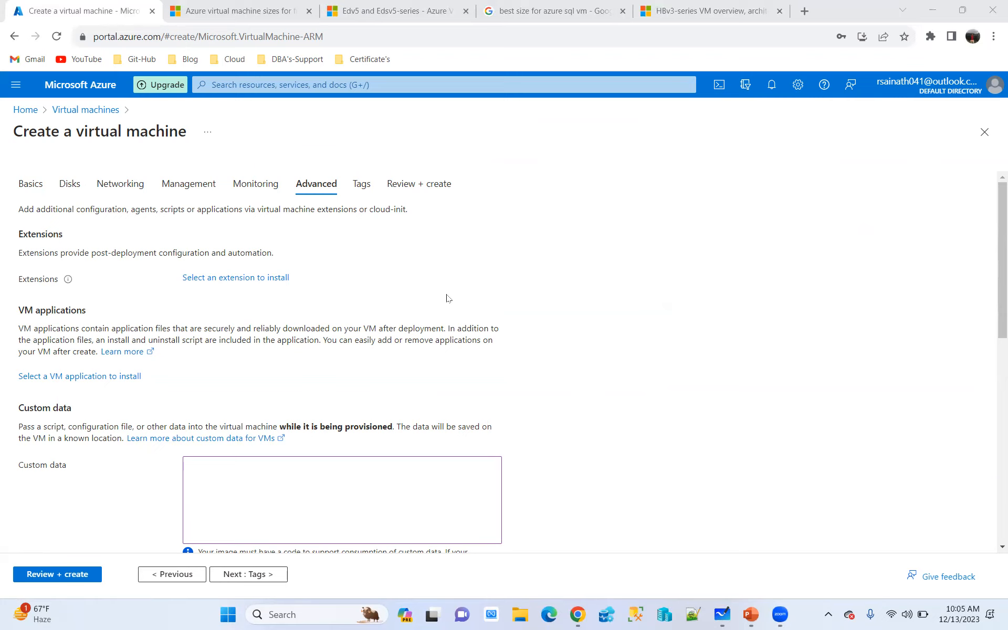
pyautogui.click(361, 185)
pyautogui.click(92, 289)
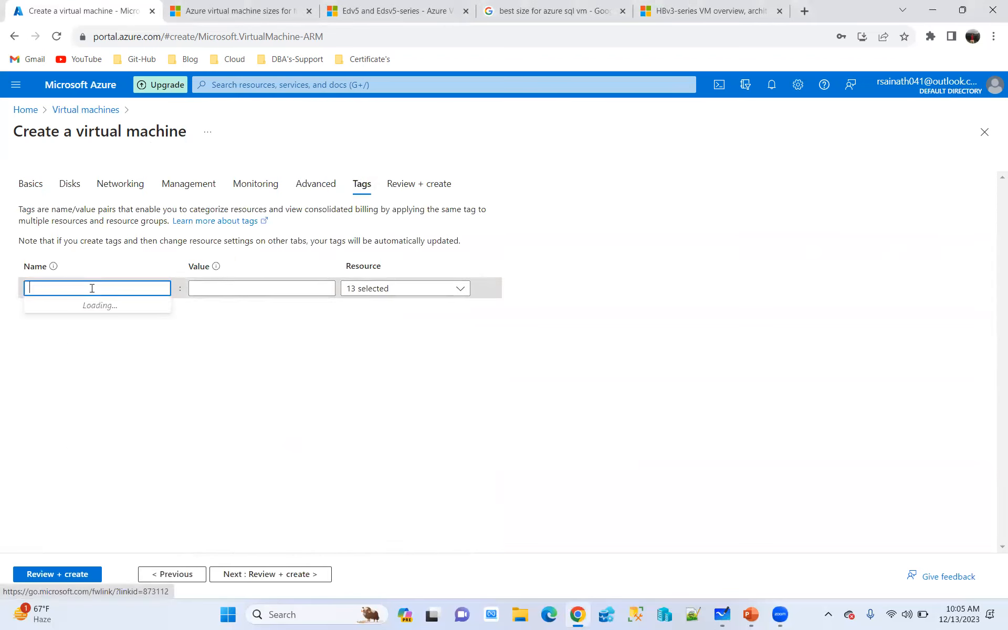
pyautogui.write('ENV')
pyautogui.press('Tab')
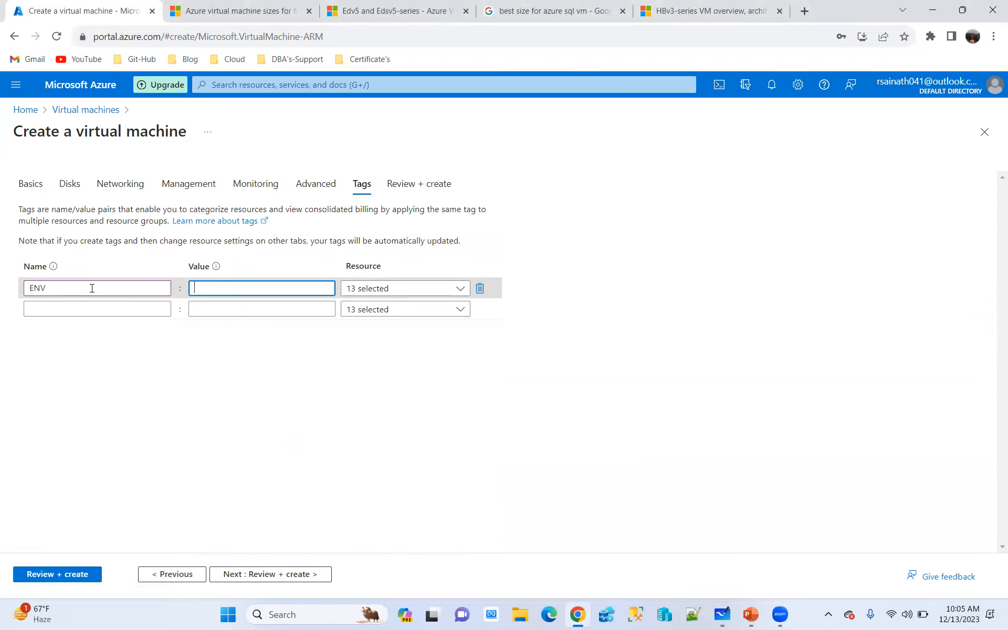
pyautogui.write('PROD')
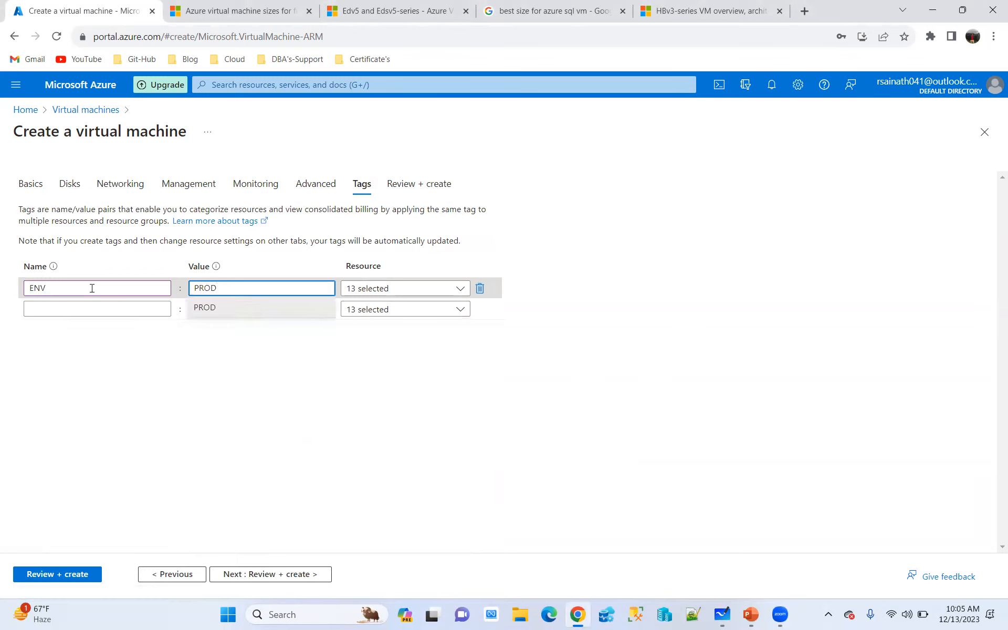
pyautogui.click(454, 294)
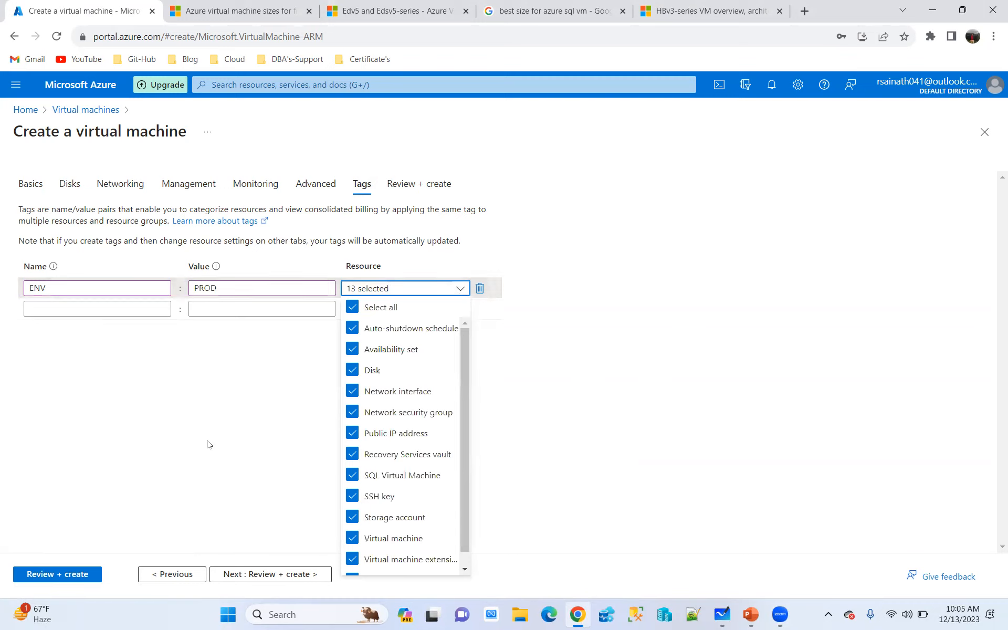
pyautogui.click(167, 376)
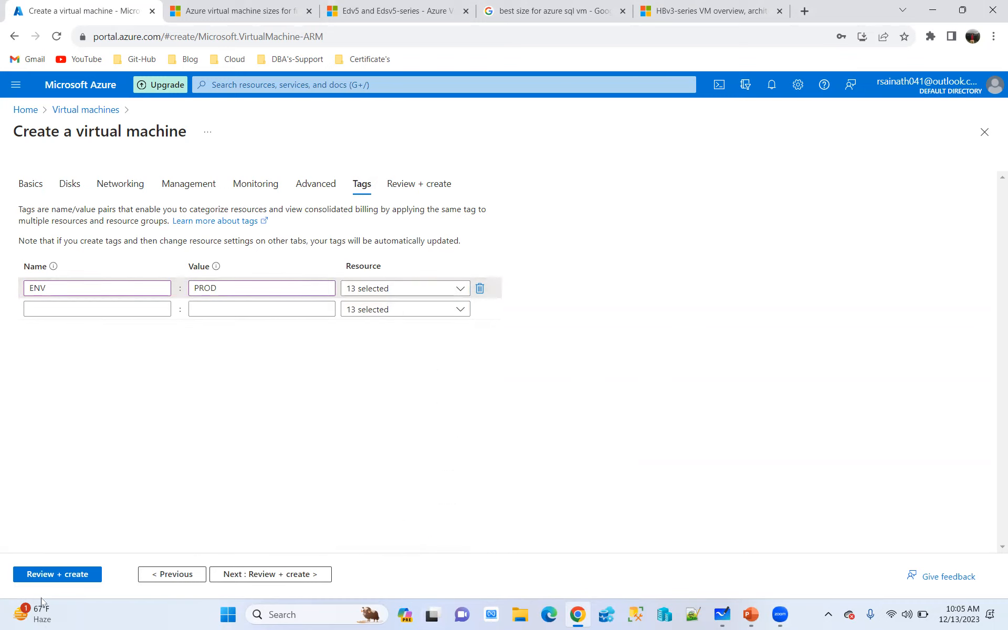
pyautogui.click(75, 575)
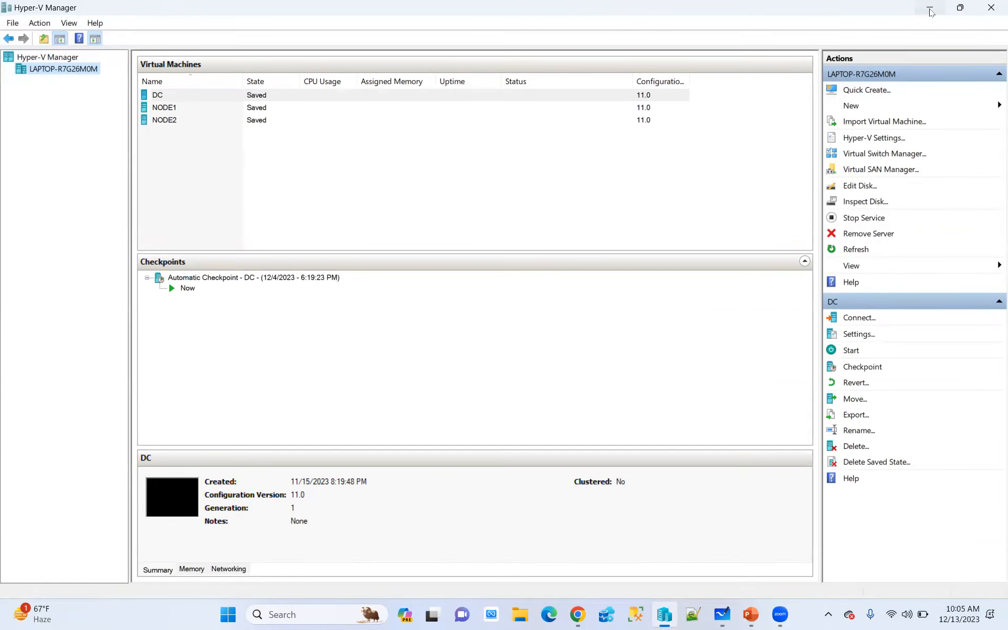
# Return from Hyper-V Manager to the Azure portal, create the reviewed virtual machine and show the deployment notifications
pyautogui.click(929, 11)
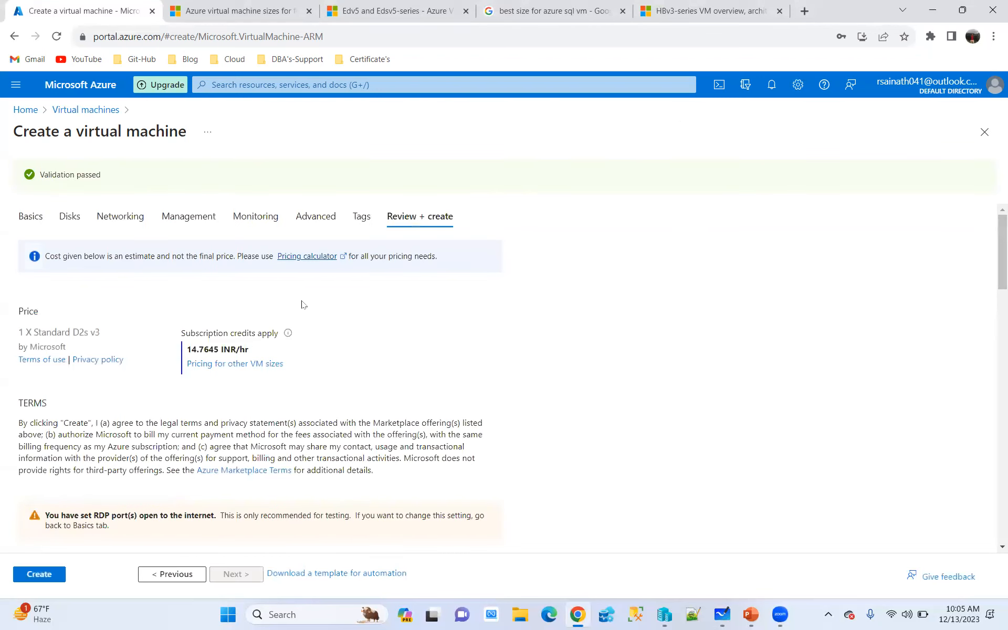
pyautogui.click(46, 575)
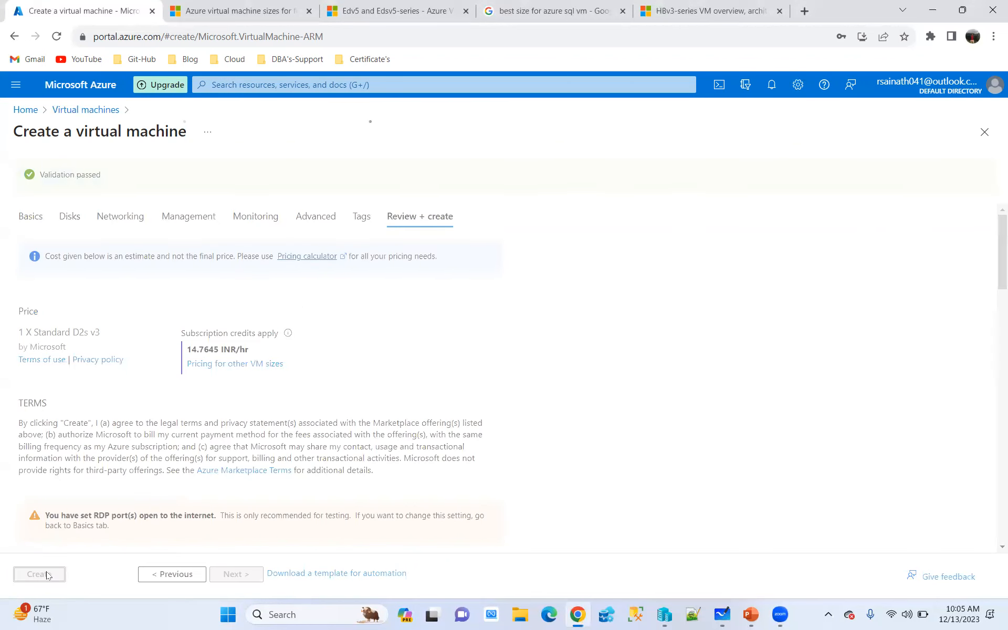
pyautogui.click(772, 92)
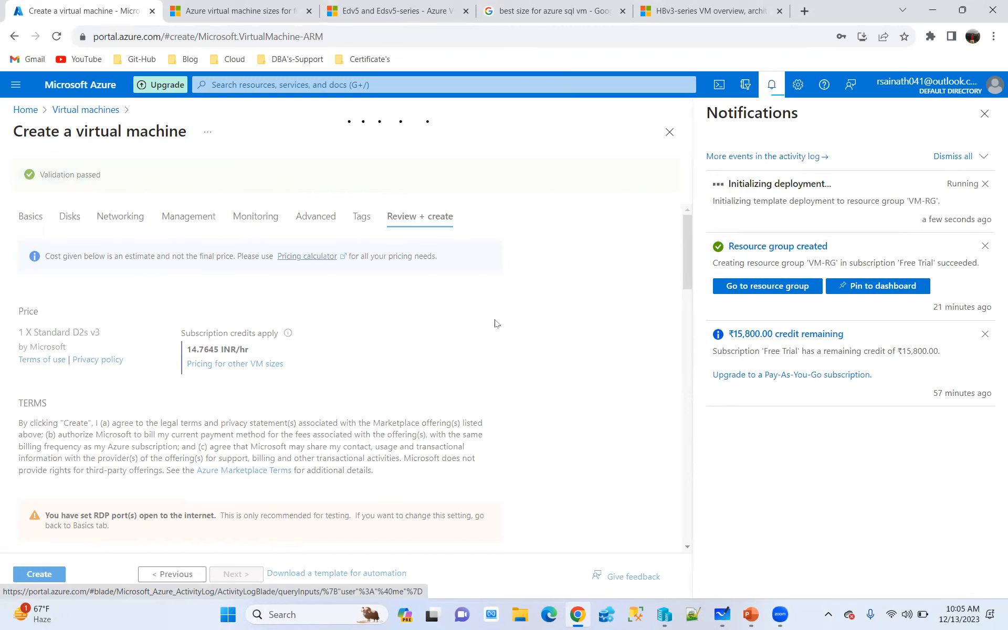
# Duplicate the Azure portal browser tab and sign in to the copy with the already signed-in Outlook account
pyautogui.rightClick(105, 10)
pyautogui.click(174, 106)
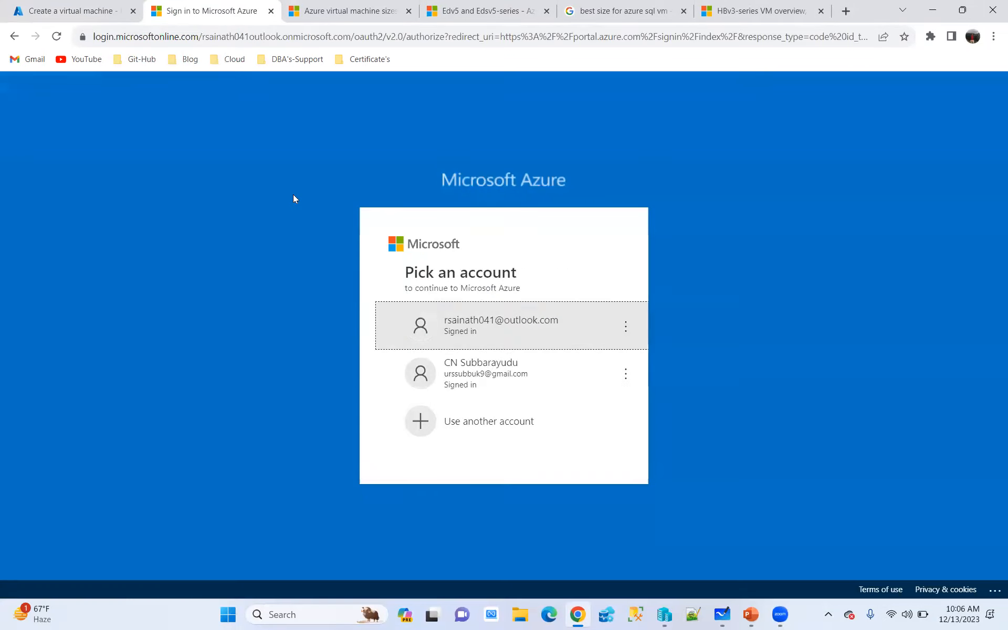
pyautogui.click(455, 319)
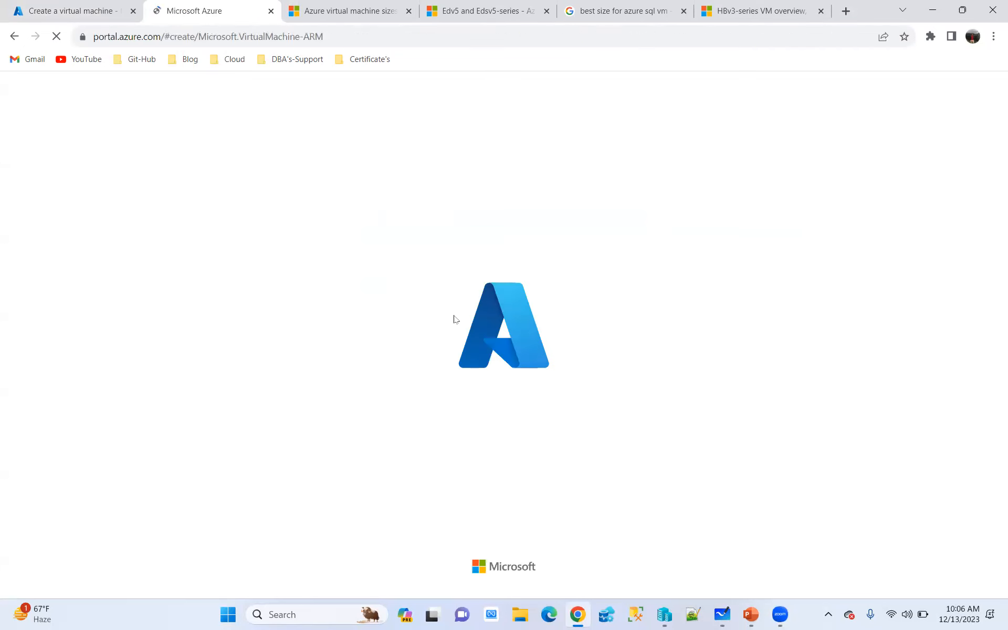
pyautogui.click(61, 16)
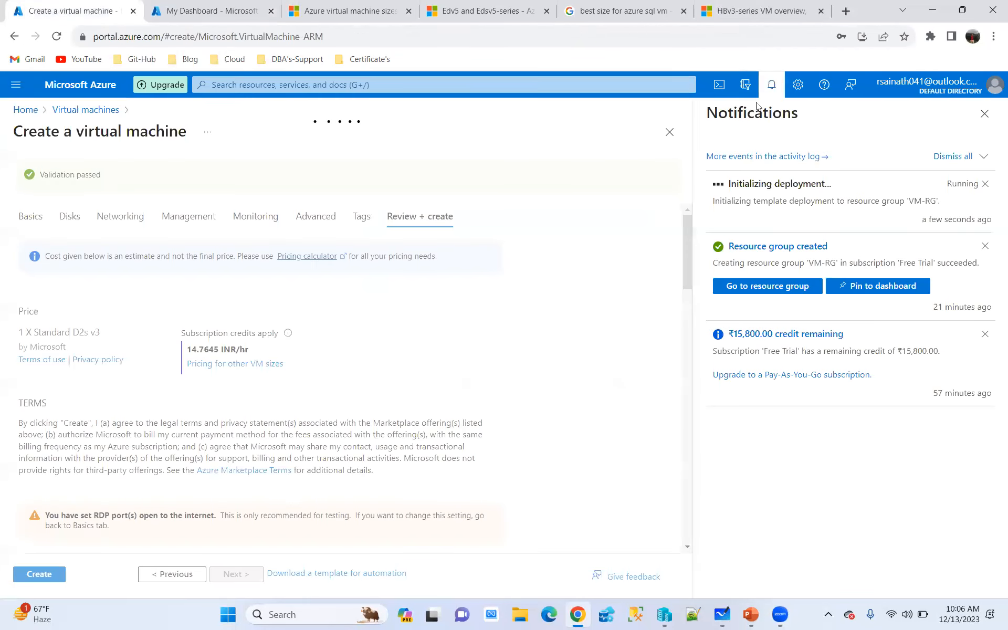
pyautogui.click(207, 11)
# Inspect the VM-RG resource group overview in the duplicate tab, and return to the deployment progress page with its notifications closed
pyautogui.click(25, 111)
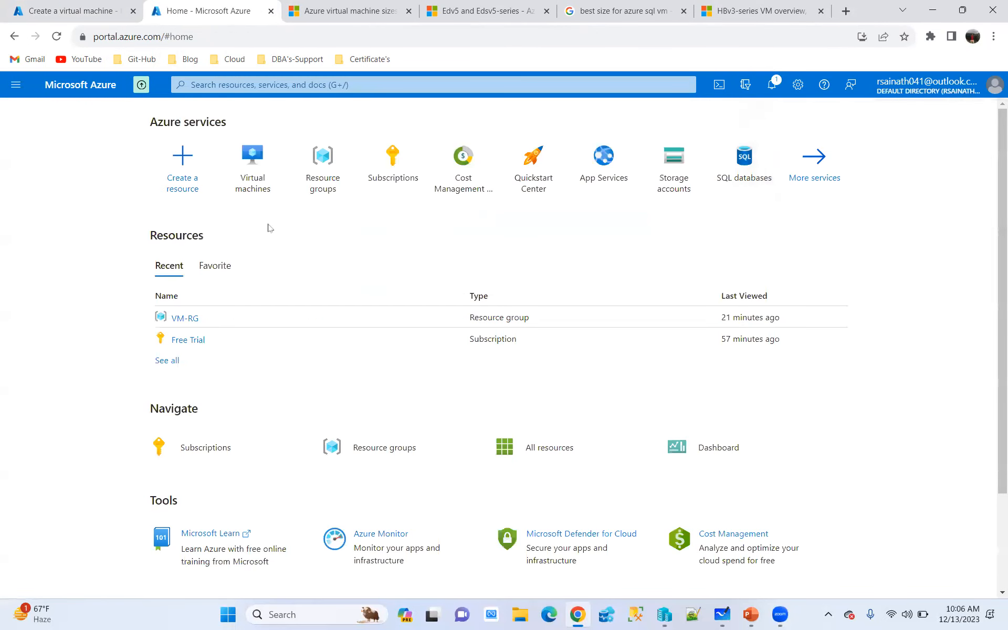
pyautogui.click(322, 158)
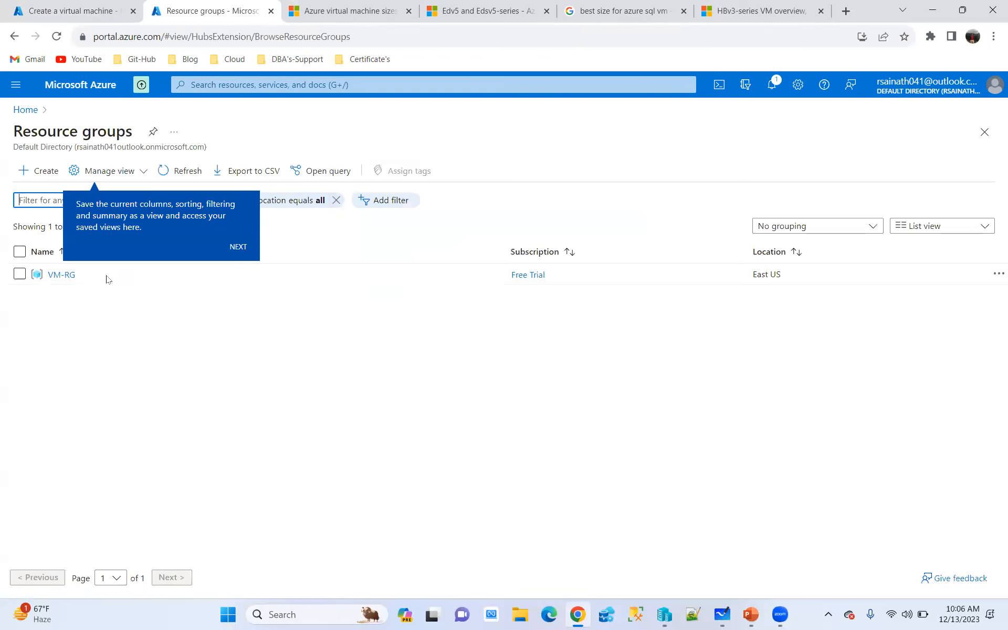
pyautogui.click(65, 274)
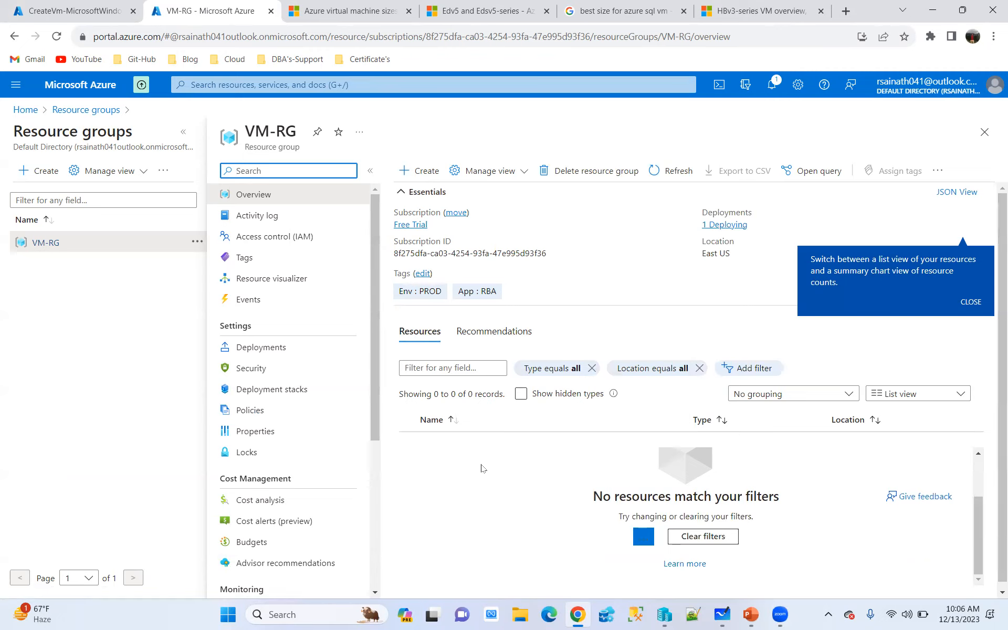
pyautogui.click(184, 131)
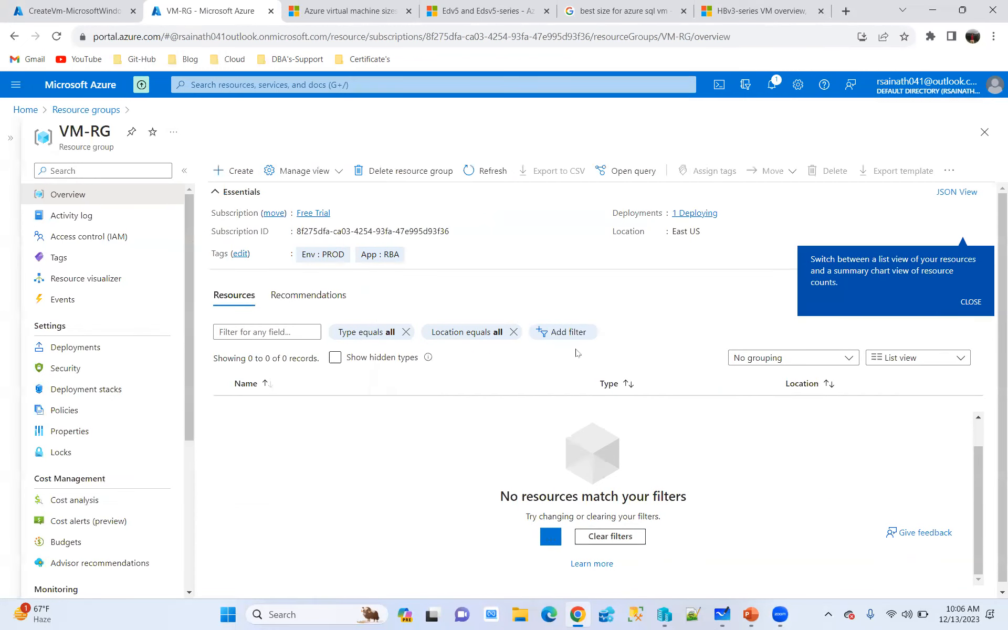
pyautogui.click(78, 13)
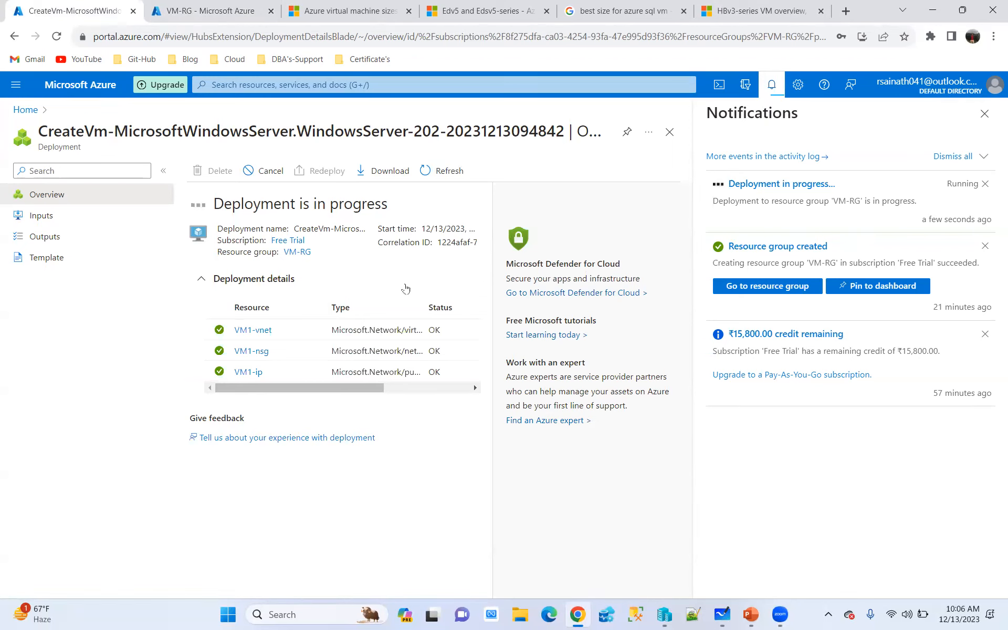
pyautogui.click(985, 114)
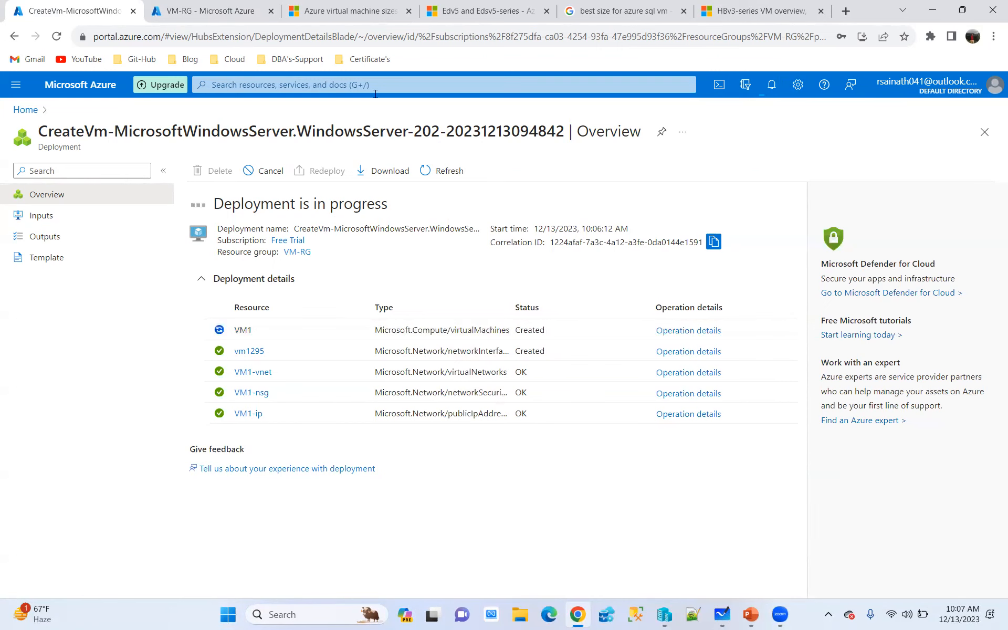
# Open the list of virtual machines from the portal home page in the duplicate tab, rechecking the deployment progress meanwhile
pyautogui.click(210, 11)
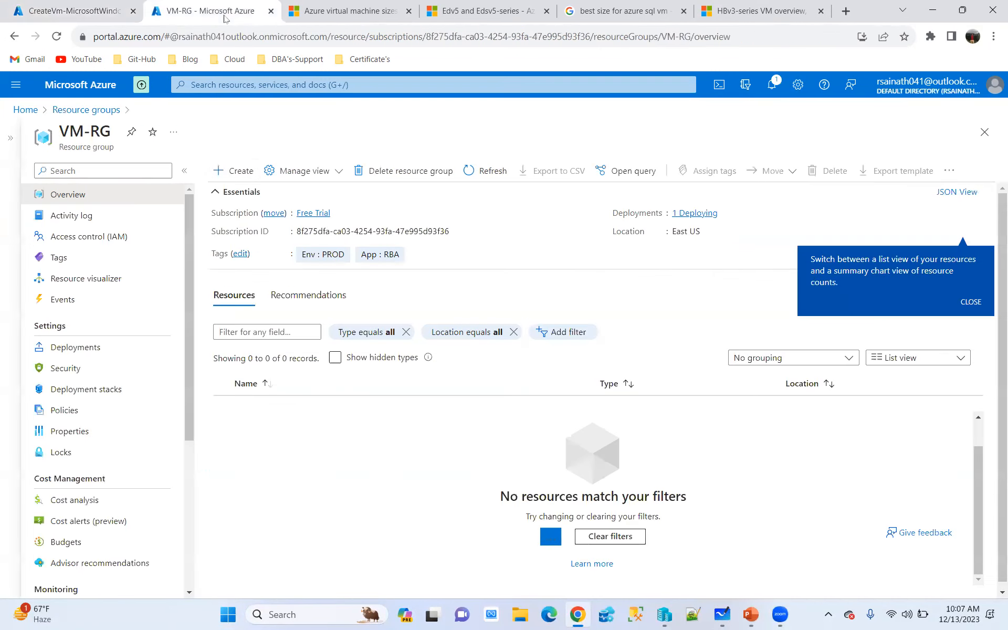
pyautogui.click(24, 109)
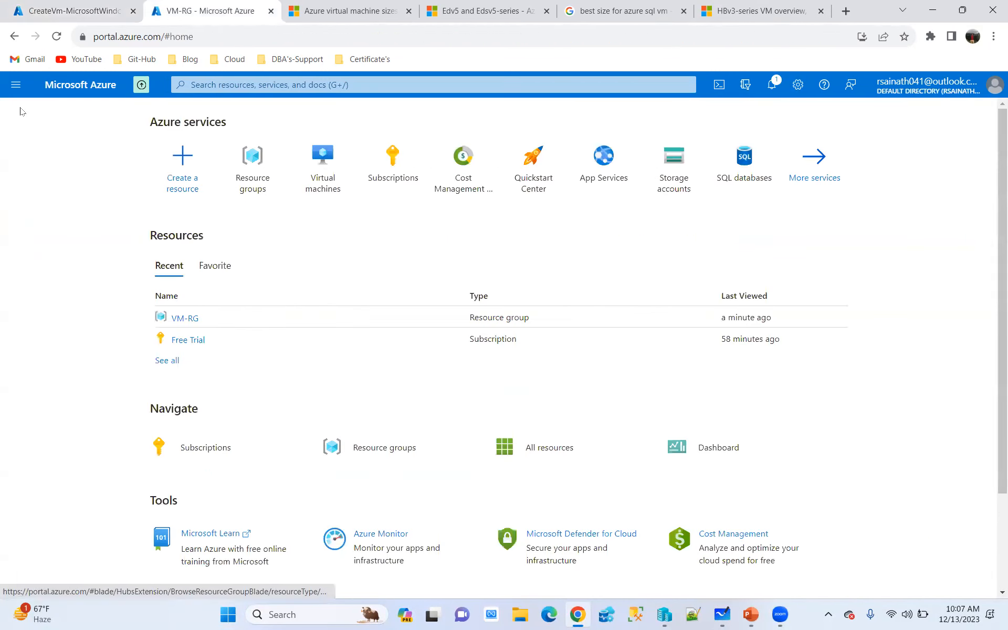
pyautogui.click(324, 158)
pyautogui.click(73, 10)
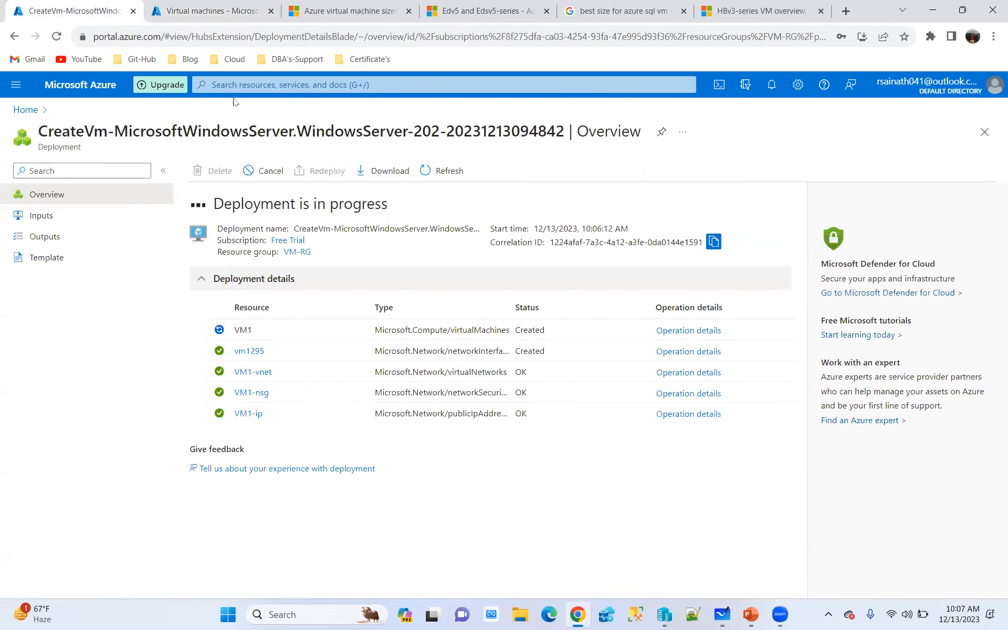
pyautogui.click(215, 14)
# Start creating another Azure virtual machine in the existing resource group VM-RG
pyautogui.click(66, 171)
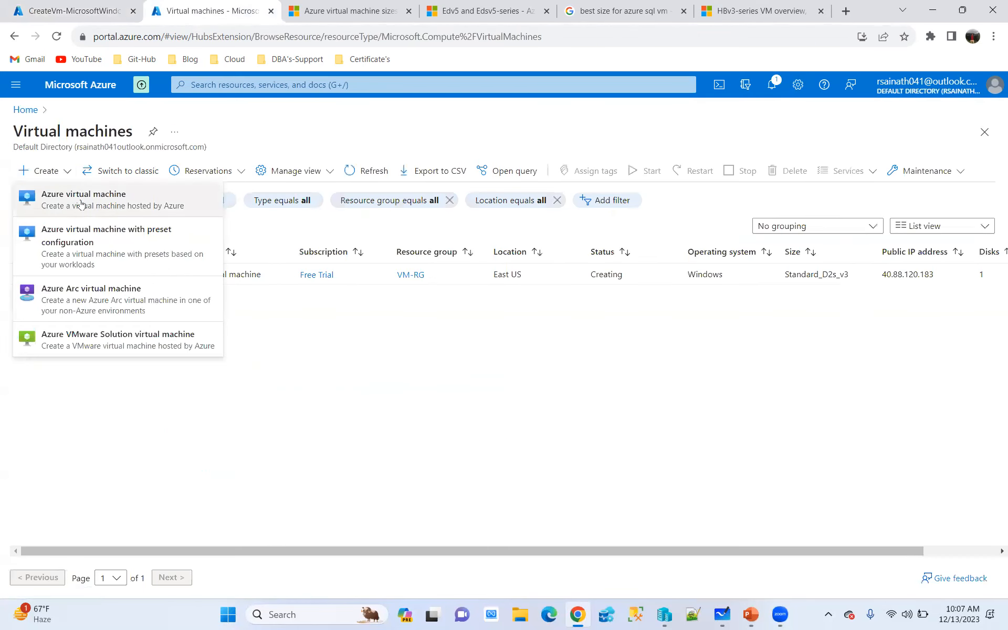
pyautogui.click(60, 198)
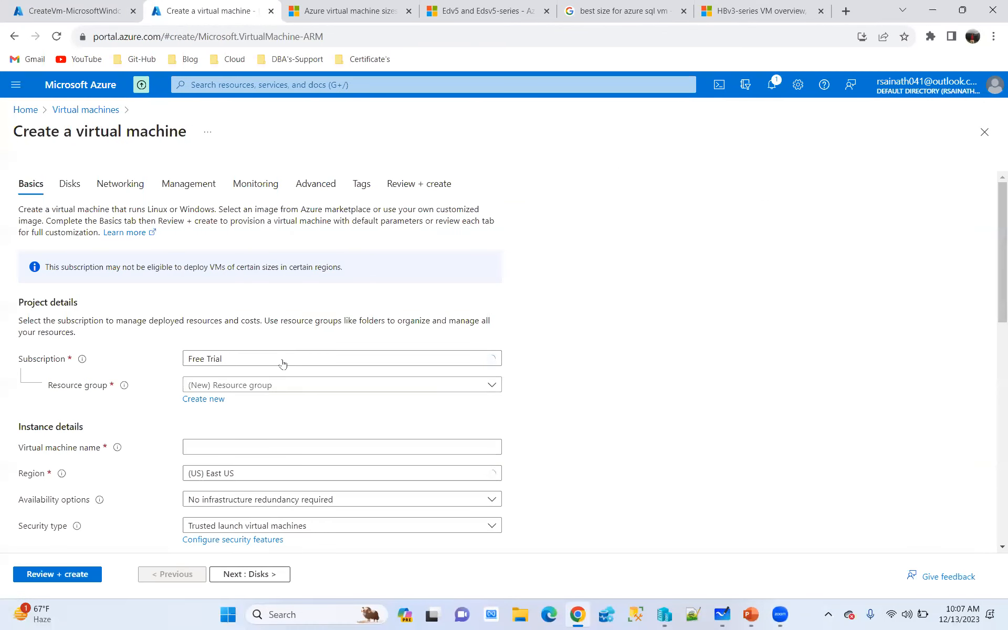
pyautogui.click(282, 386)
pyautogui.click(222, 446)
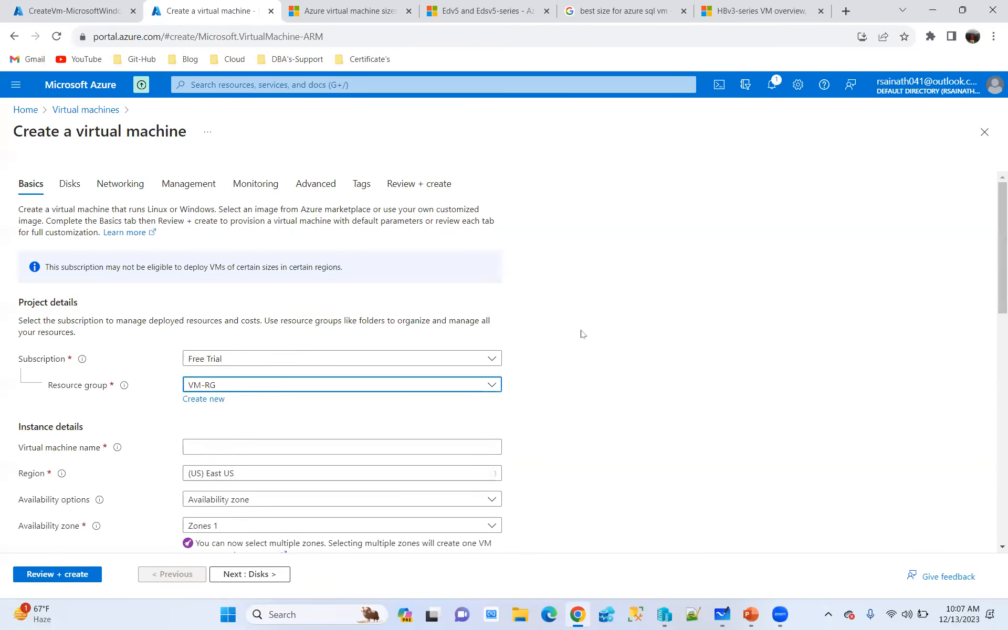
# Name the new virtual machine Vm2 and set its availability options to No infrastructure redundancy required
pyautogui.scroll(-3, 581, 334)
pyautogui.click(255, 315)
pyautogui.write('Vm2')
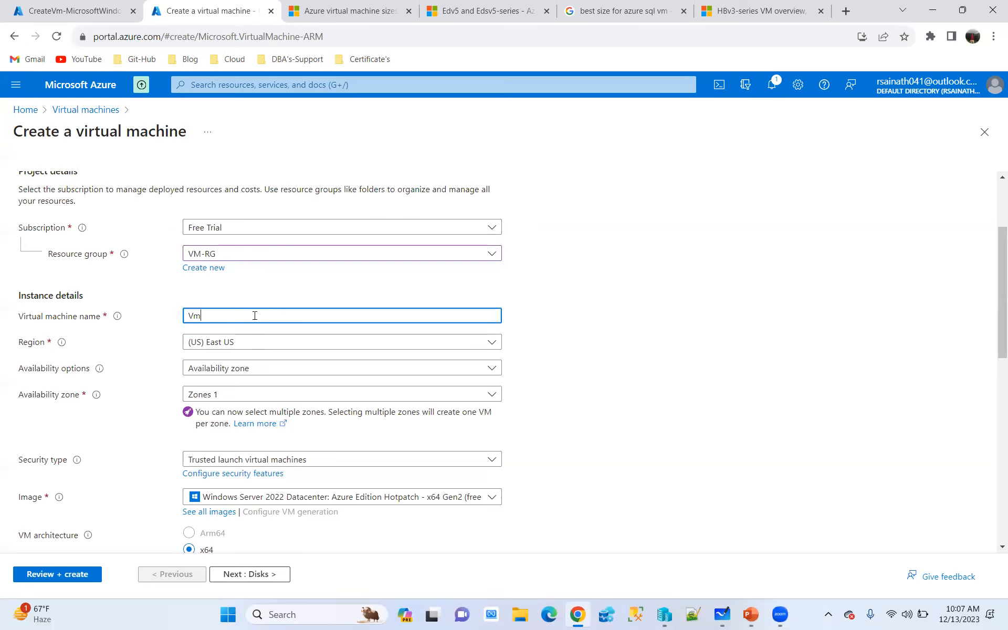
pyautogui.click(293, 369)
pyautogui.click(252, 385)
# Look through the available operating system images, search them for centos and clear the search
pyautogui.scroll(-2, 663, 264)
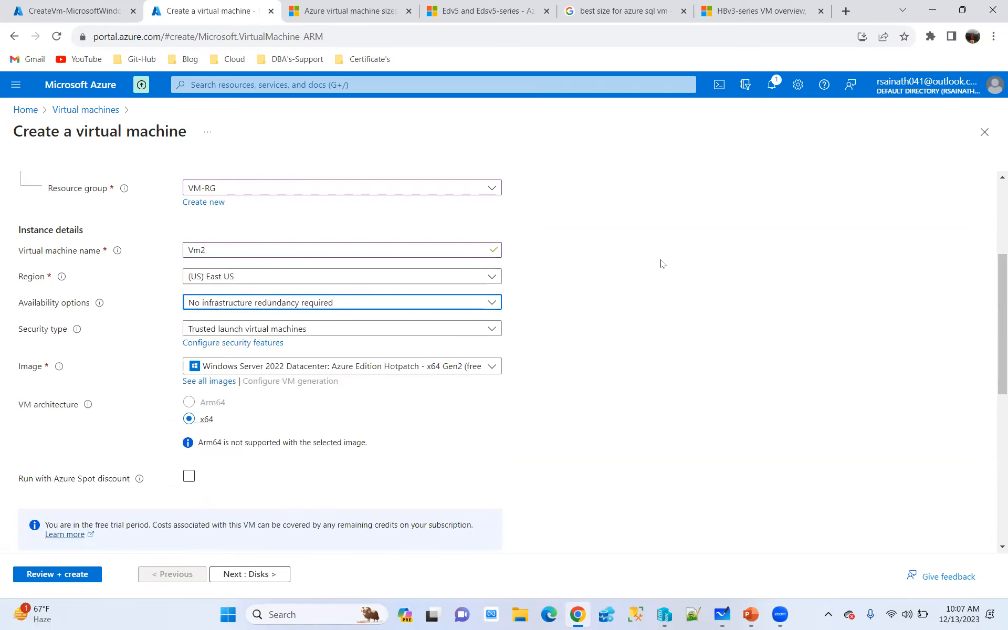
pyautogui.click(443, 368)
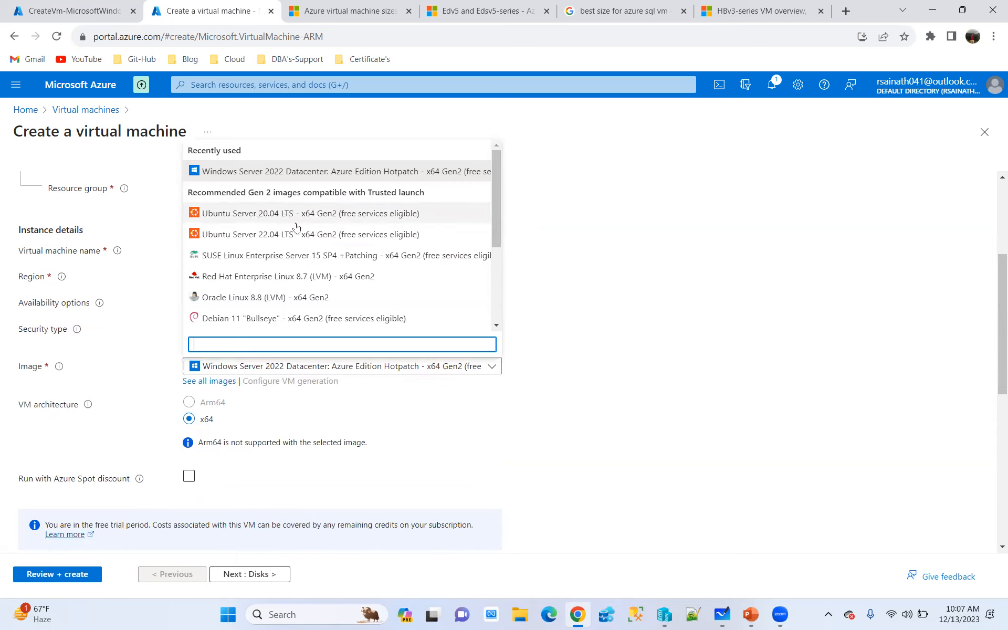
pyautogui.scroll(-1, 266, 282)
pyautogui.scroll(-1, 265, 282)
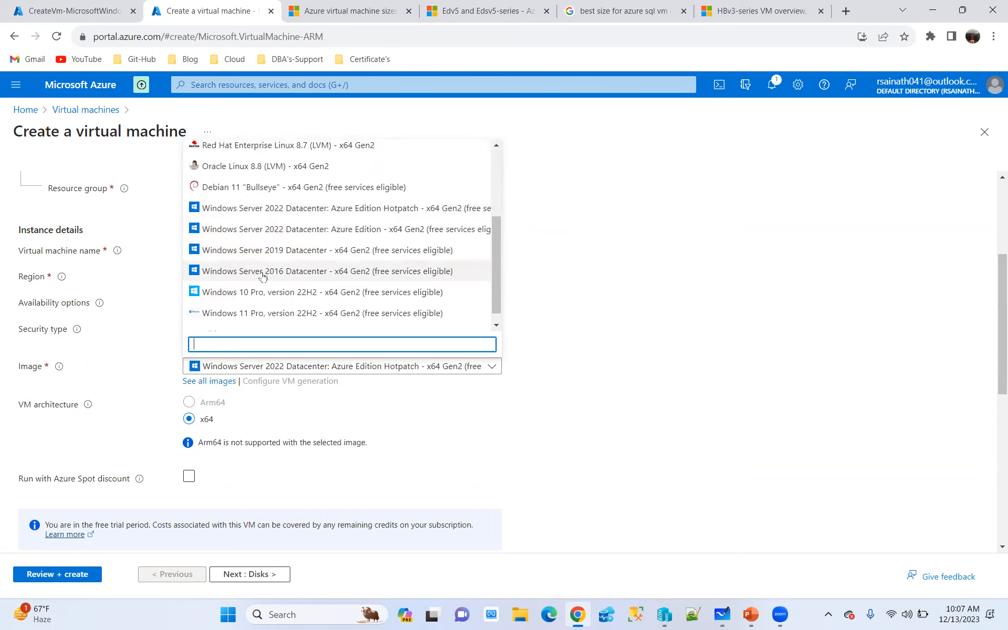
pyautogui.write('cen')
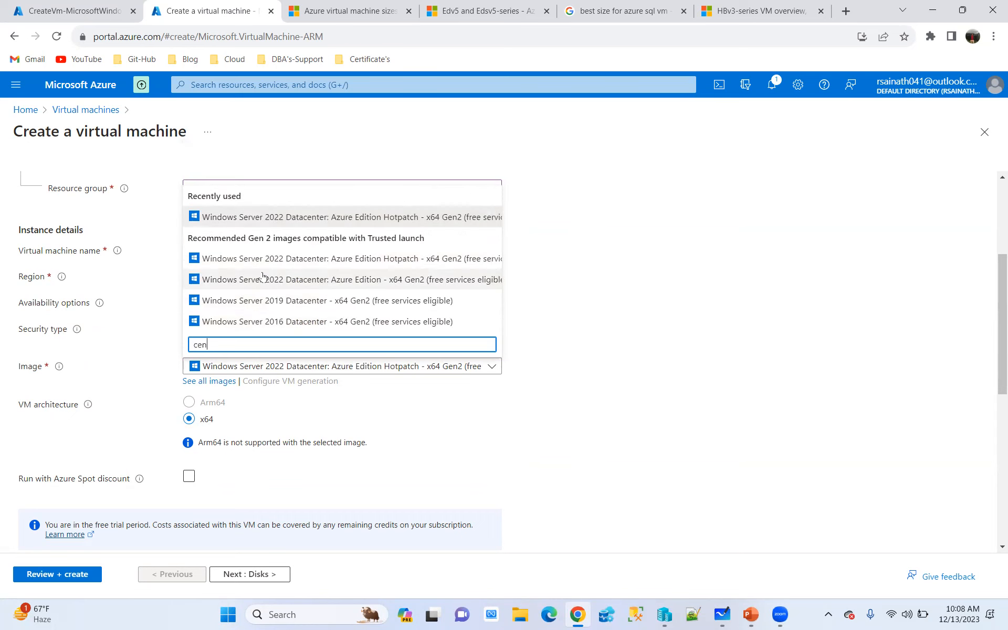
pyautogui.write('tos')
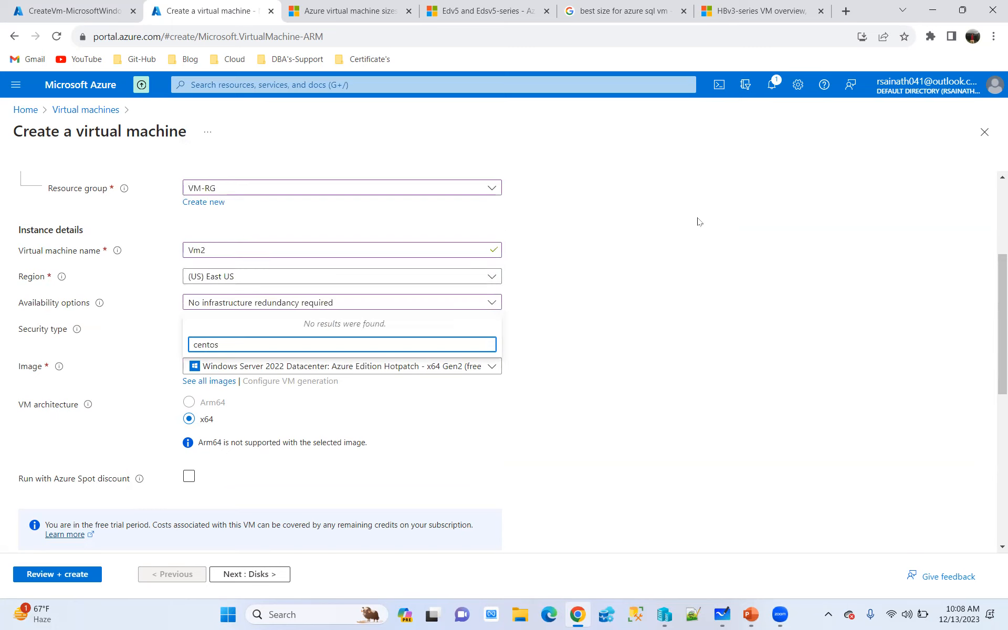
pyautogui.press('BackSpace')
pyautogui.press('BackSpace')
pyautogui.press('BackSpace')
pyautogui.press('BackSpace')
pyautogui.press('BackSpace')
pyautogui.press('BackSpace')
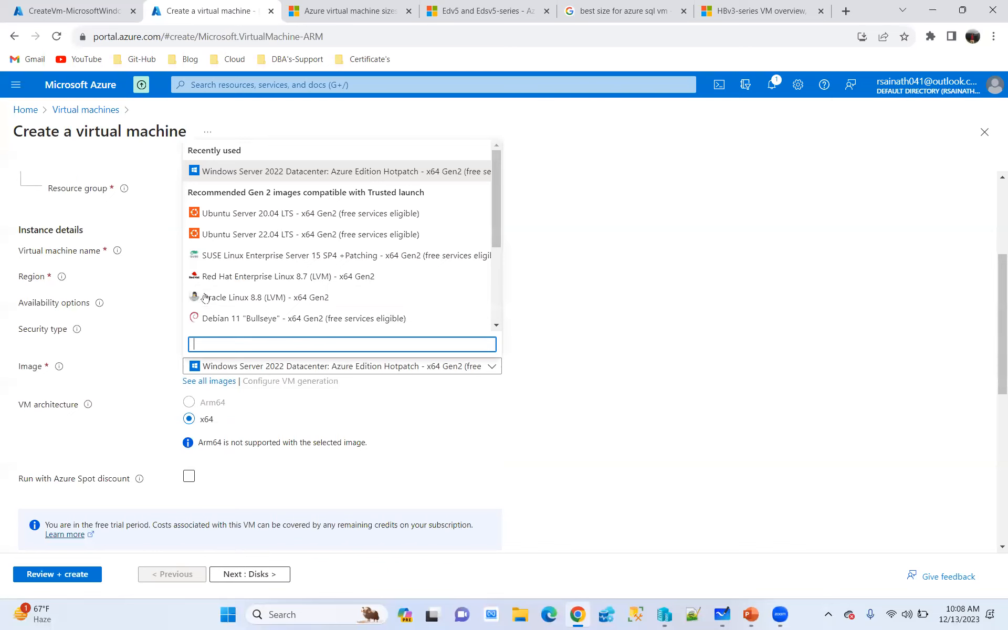
# Try the Red Hat Enterprise Linux 8.7 (LVM) - x64 Gen2 image for Vm2 and check the project details
pyautogui.click(210, 276)
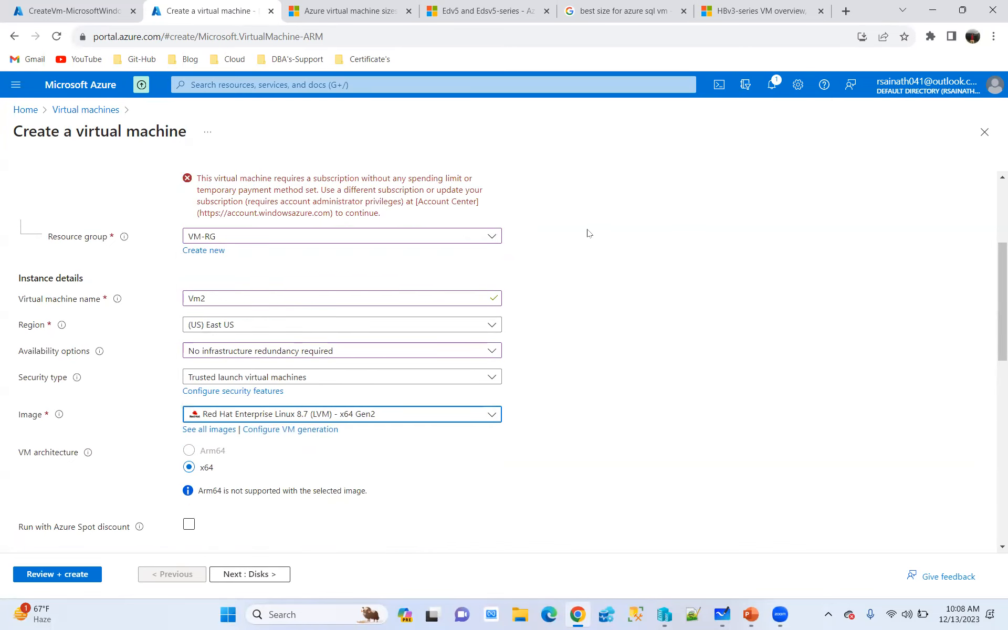
pyautogui.scroll(4, 588, 233)
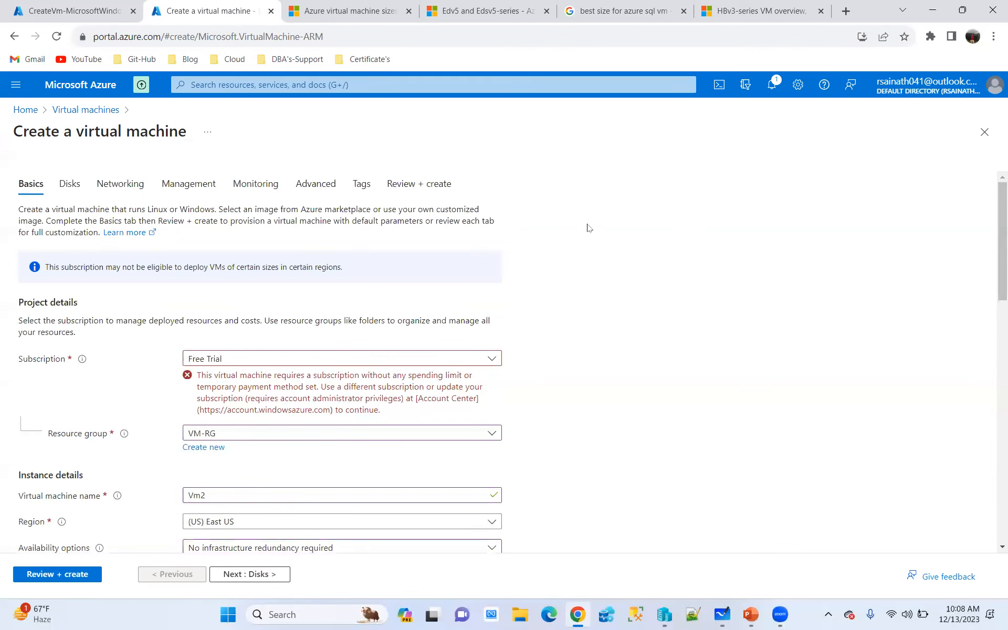
pyautogui.scroll(-5, 588, 228)
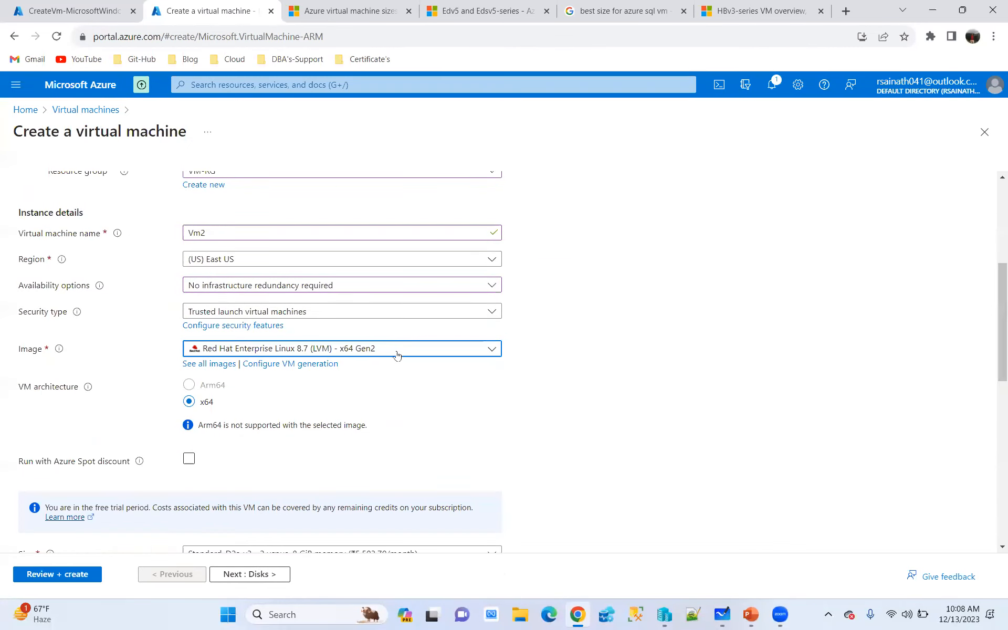
# Set the Vm2 image to Ubuntu Server 20.04 LTS - x64 Gen2
pyautogui.click(398, 355)
pyautogui.click(254, 455)
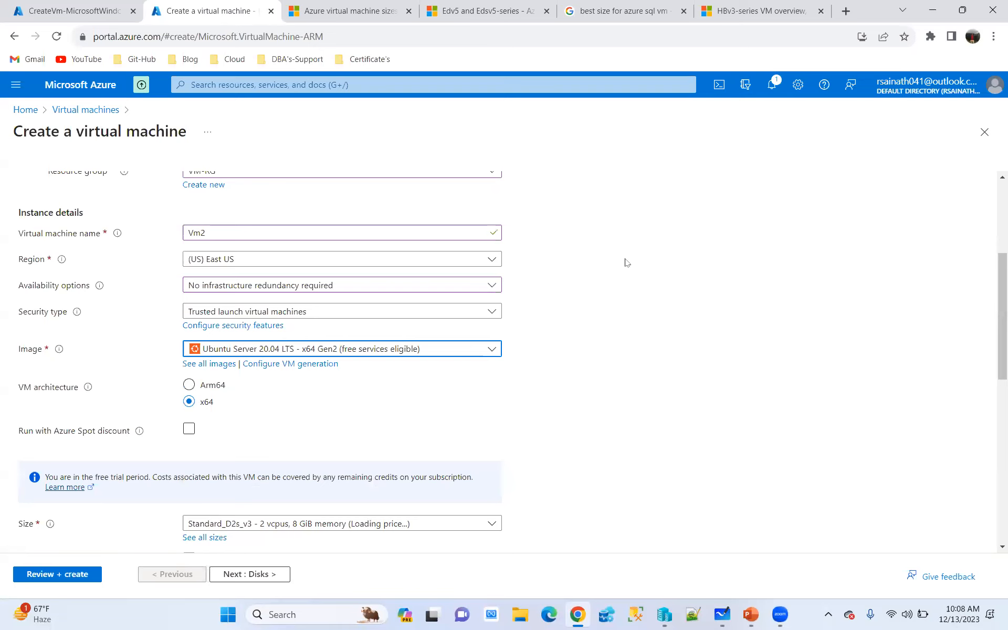
pyautogui.scroll(6, 626, 263)
# Examine Vm2's size and administrator account settings, including the authentication type, username and SSH key pair fields
pyautogui.scroll(-5, 622, 260)
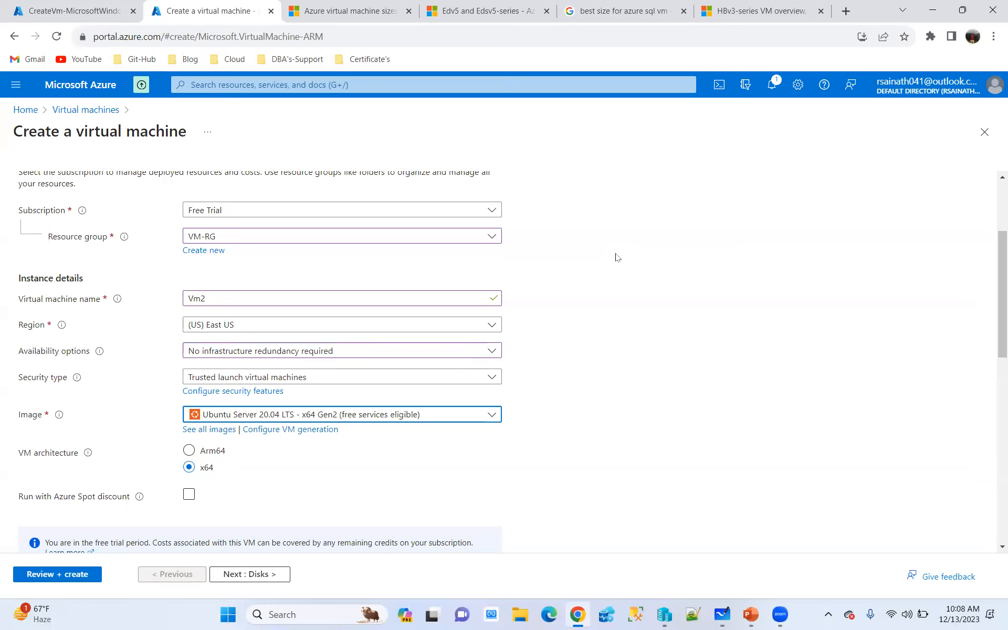
pyautogui.scroll(-4, 615, 247)
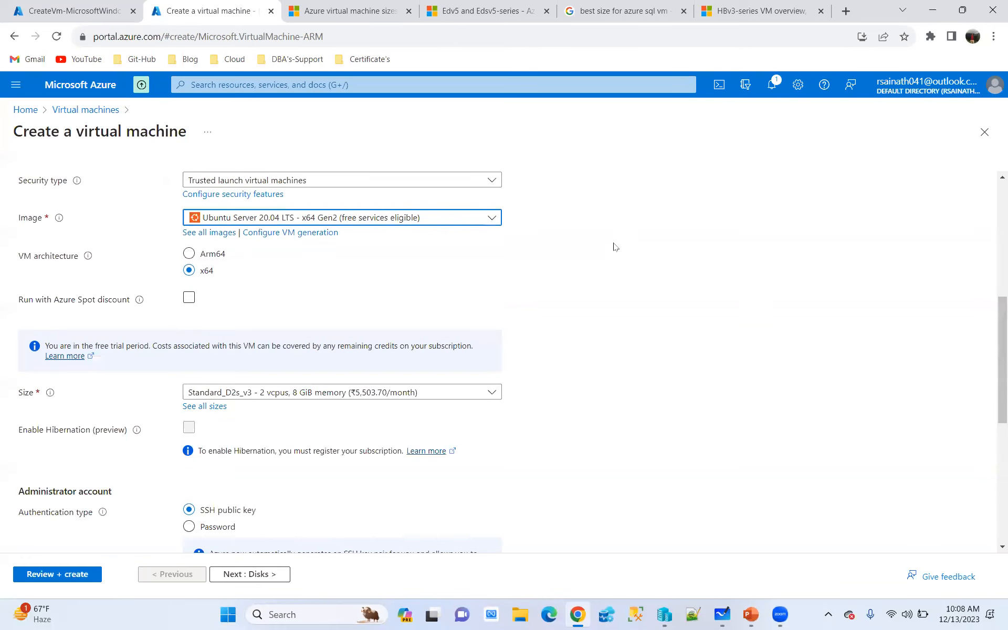
pyautogui.scroll(-3, 616, 247)
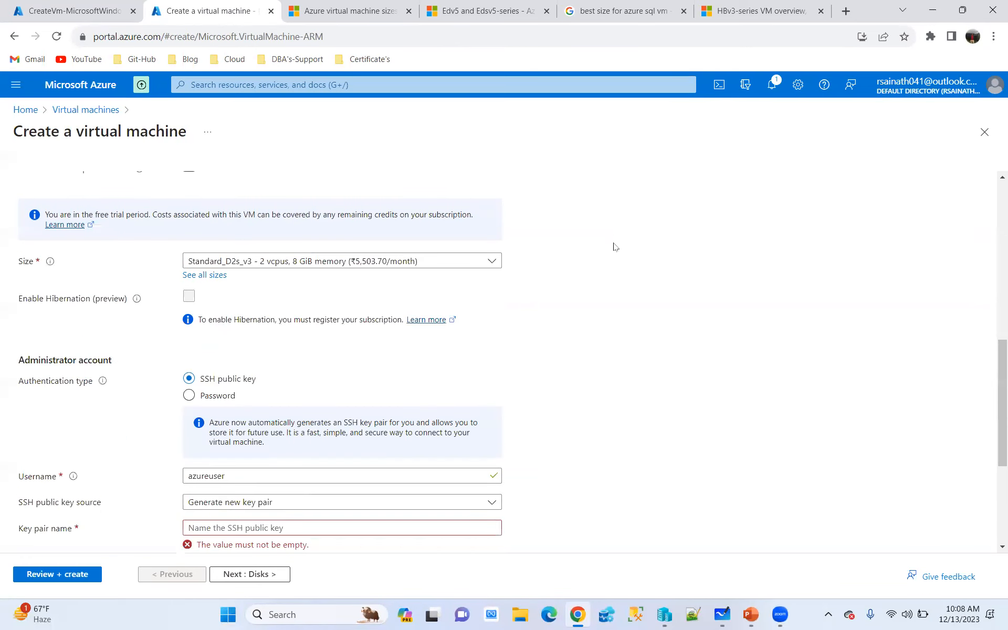
pyautogui.scroll(-1, 616, 247)
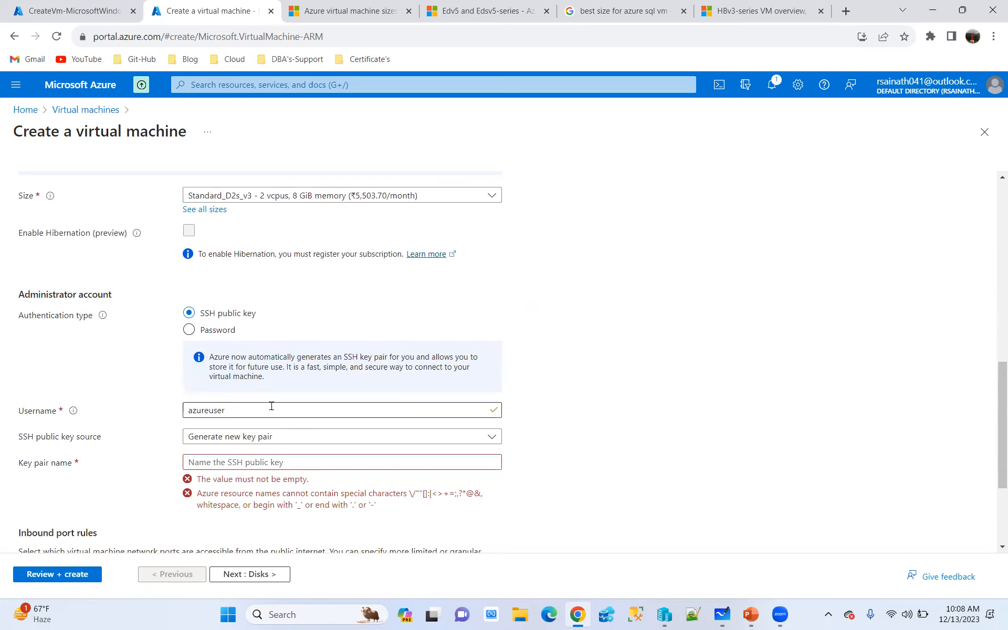
pyautogui.click(253, 409)
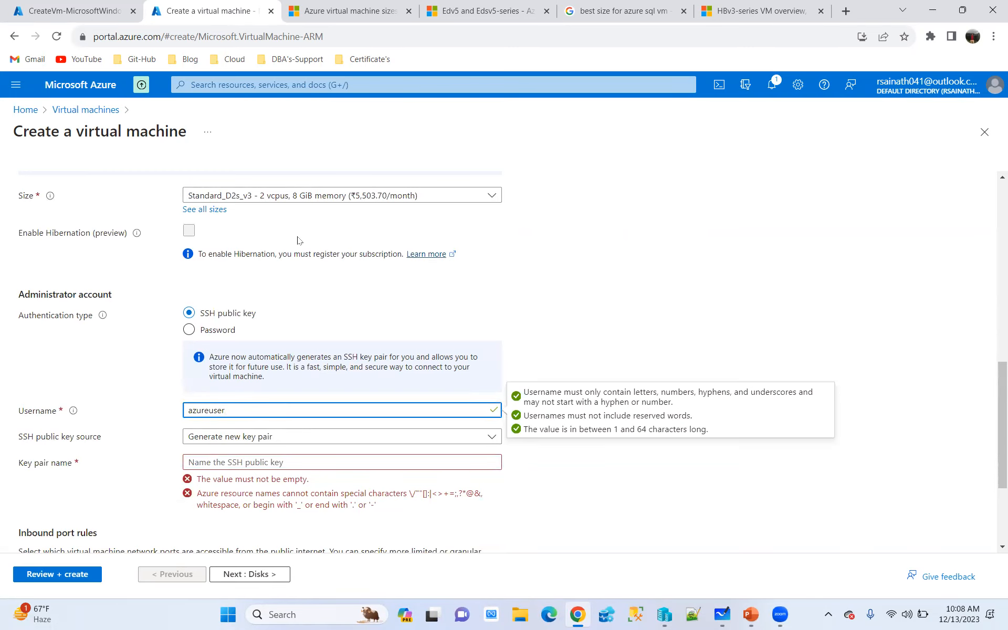
pyautogui.scroll(3, 307, 241)
pyautogui.scroll(-3, 283, 327)
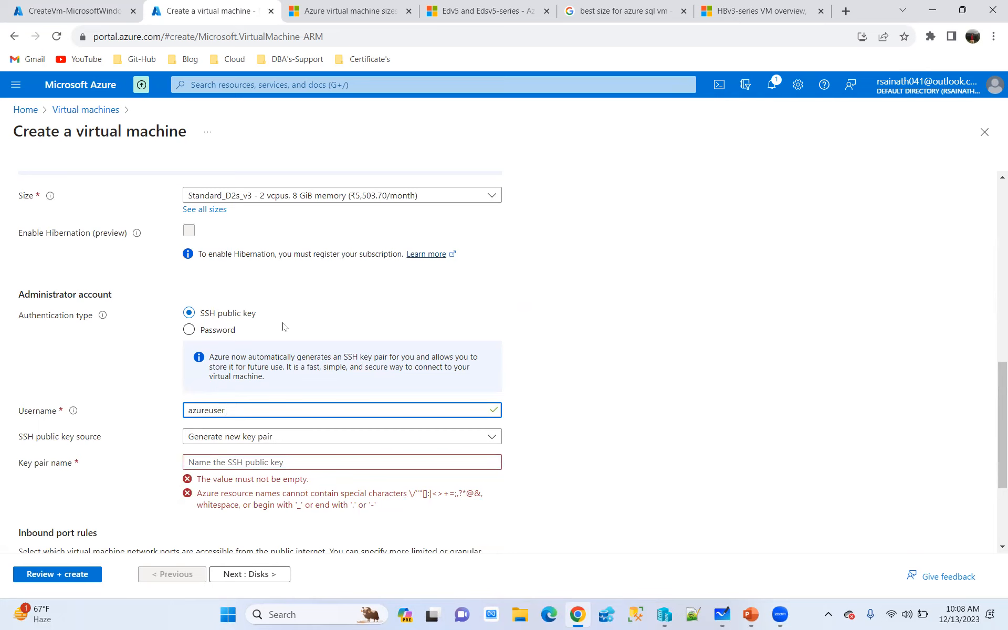
# Set the administrator authentication type of Vm2 to Password
pyautogui.scroll(1, 297, 315)
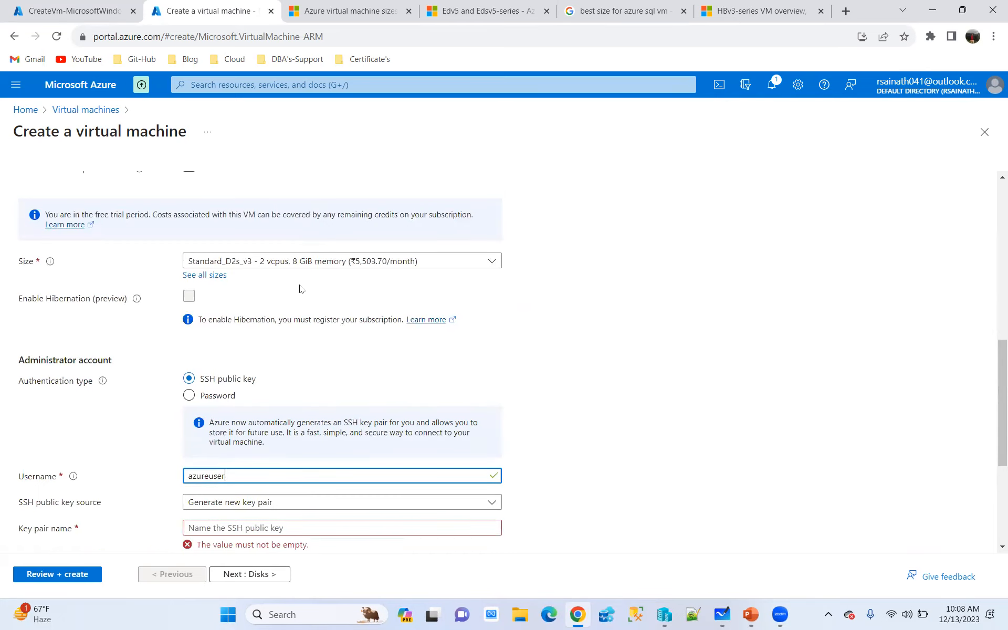
pyautogui.scroll(2, 302, 289)
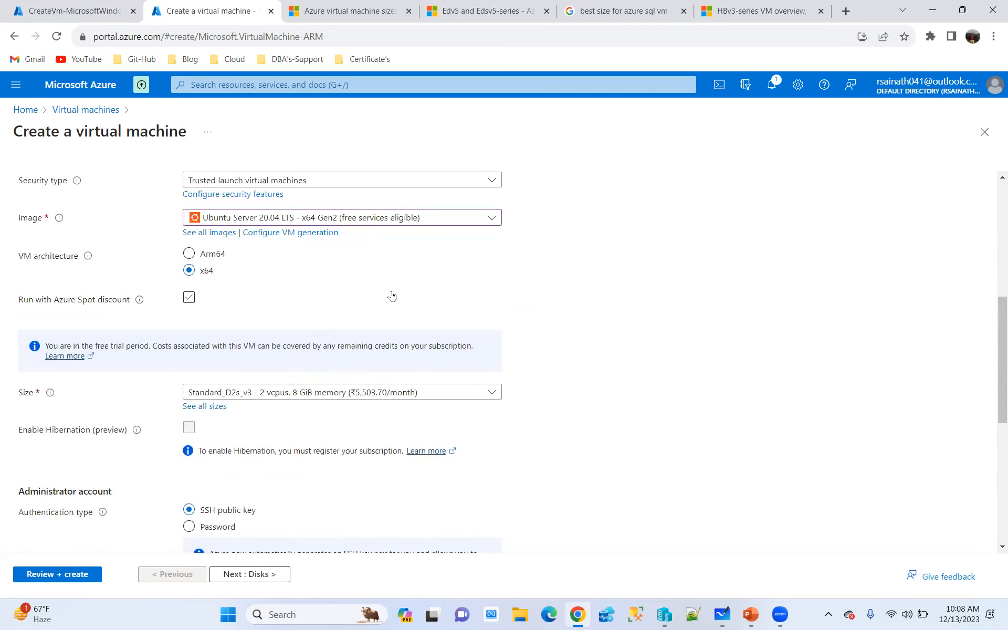
pyautogui.scroll(-3, 392, 296)
pyautogui.click(200, 396)
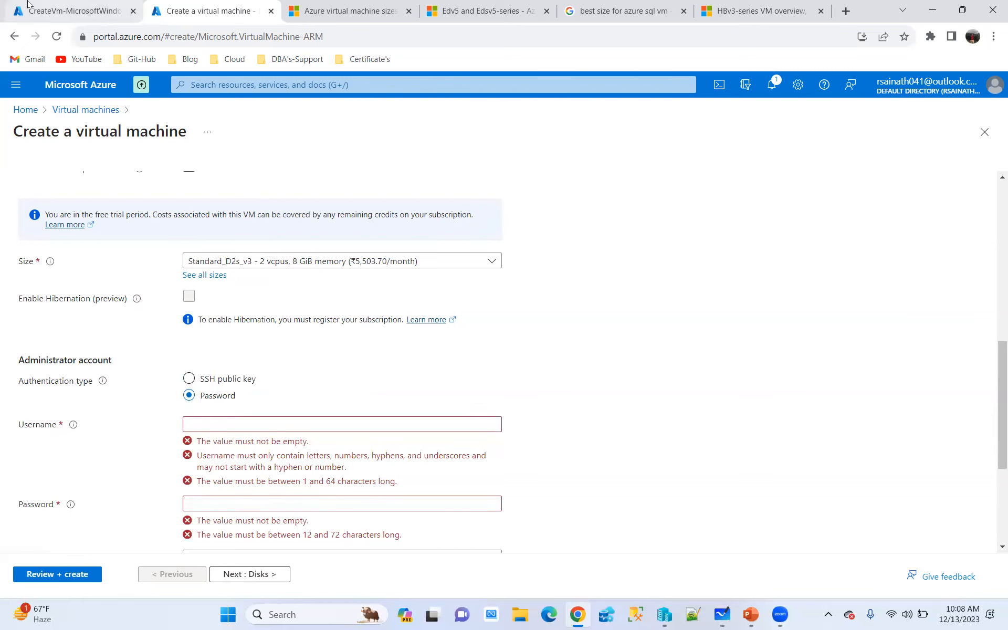
# Open the deployed VM1 resource and look through its monitoring, capabilities and recommendations
pyautogui.click(70, 14)
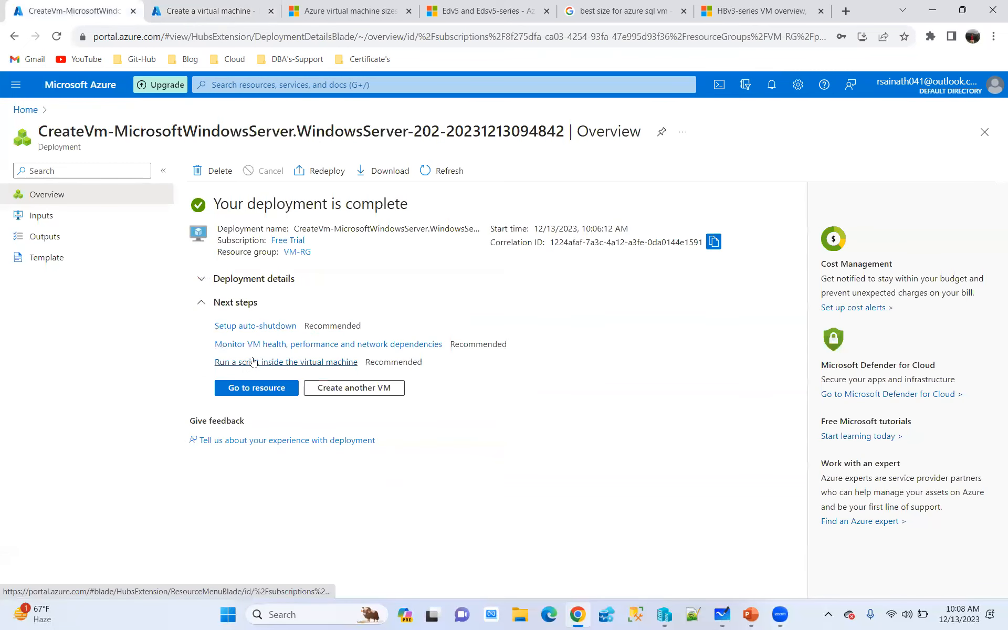
pyautogui.click(243, 389)
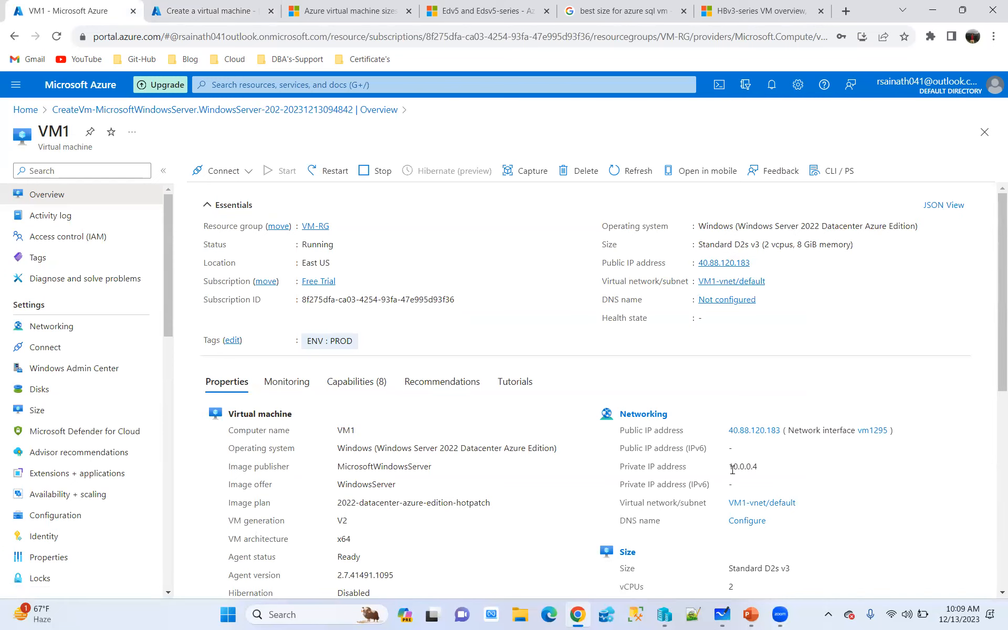
pyautogui.click(286, 383)
pyautogui.click(355, 382)
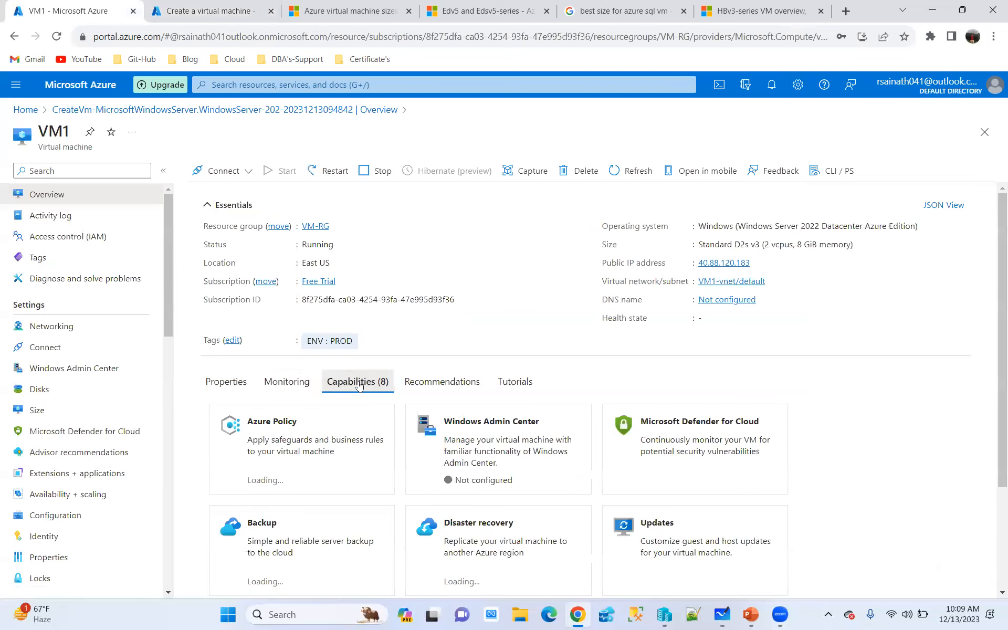
pyautogui.click(444, 383)
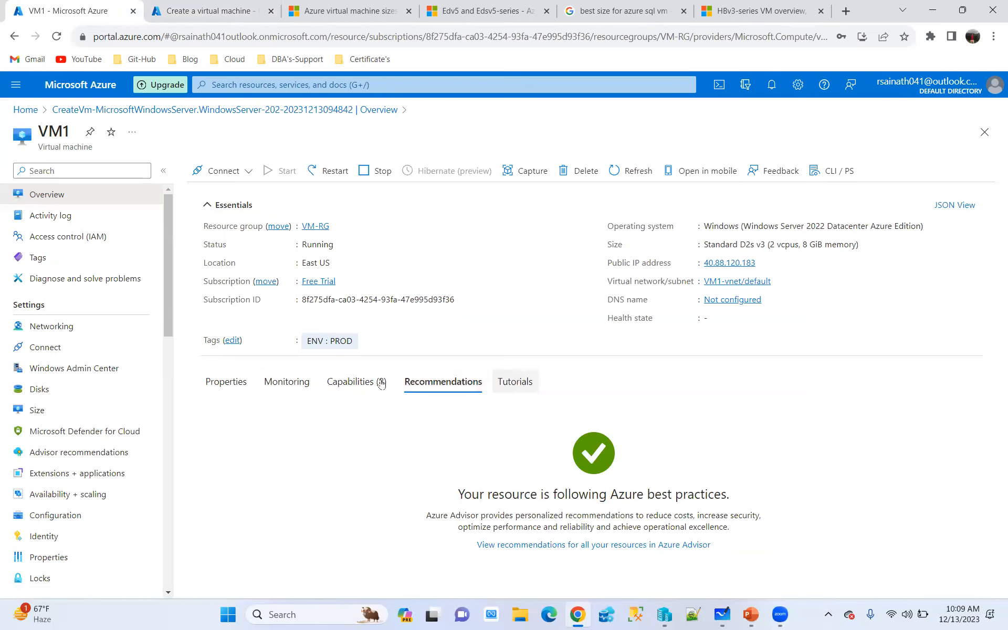
pyautogui.click(287, 384)
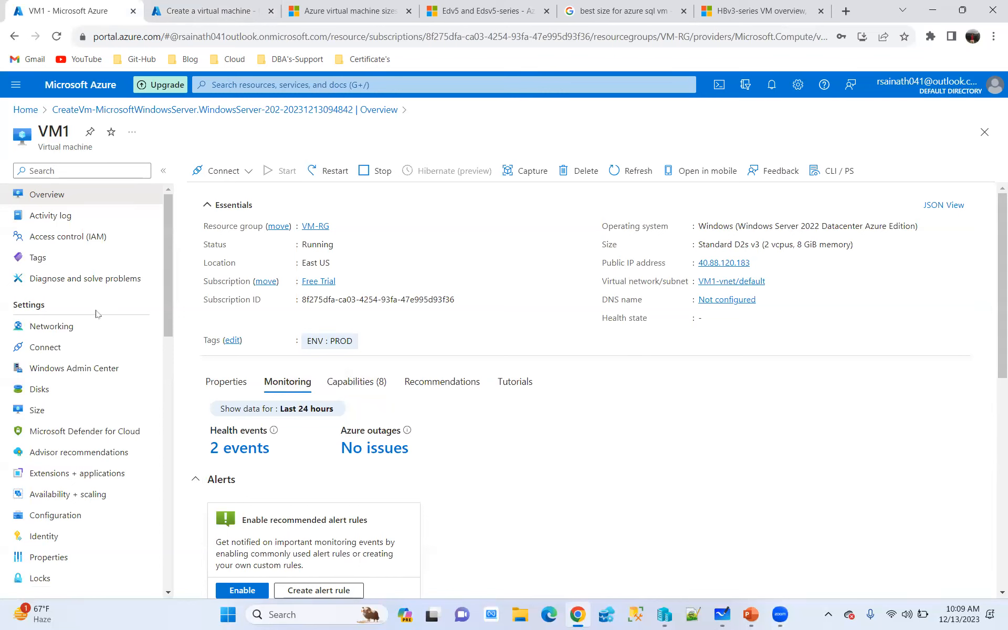
# Examine VM1's settings, operations and monitoring options, and its alerts and platform metrics charts
pyautogui.scroll(-5, 96, 314)
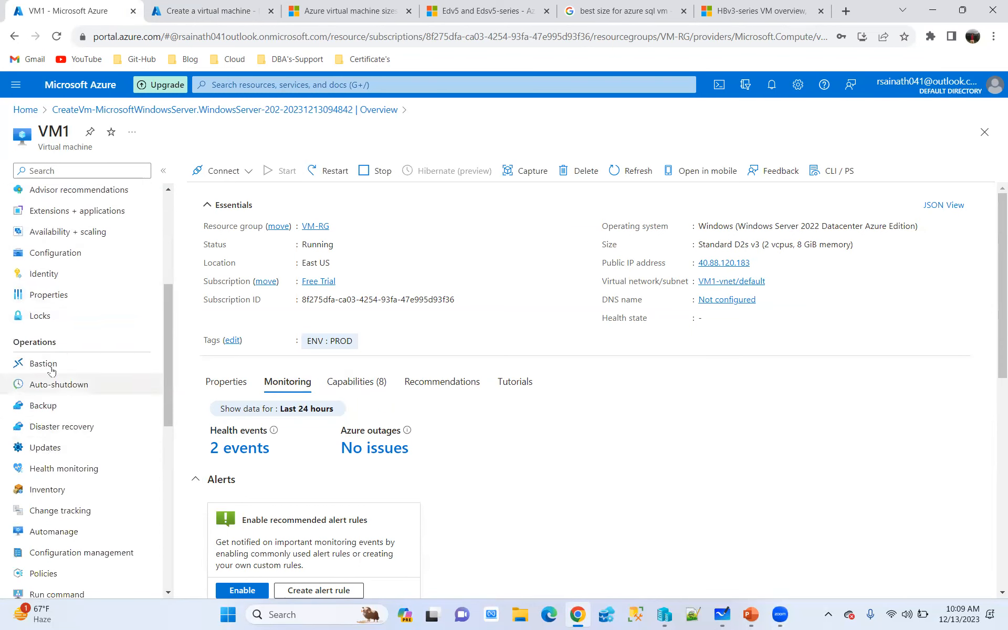
pyautogui.scroll(-2, 63, 430)
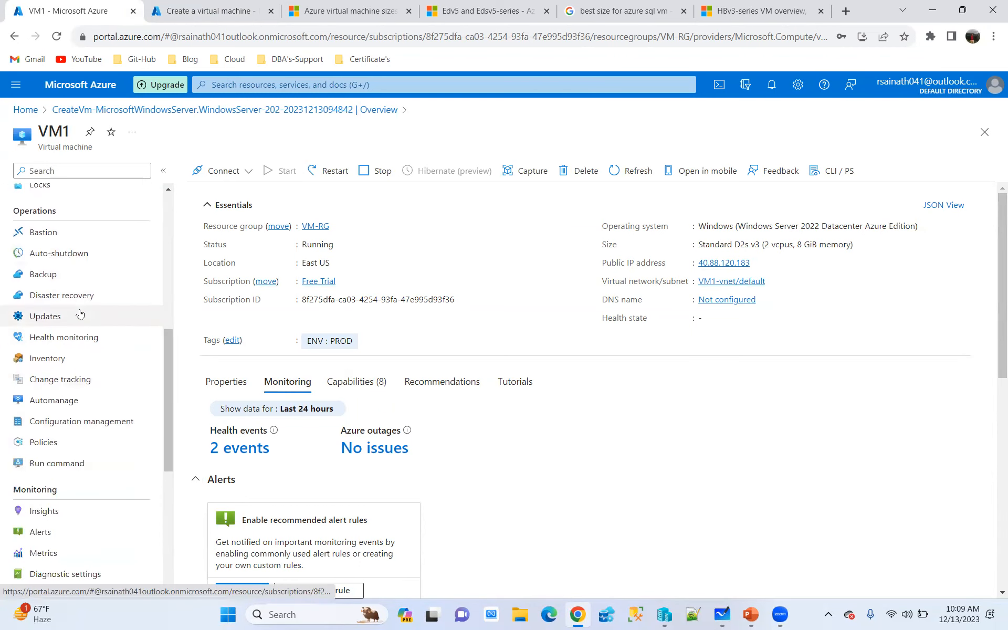
pyautogui.scroll(1, 82, 379)
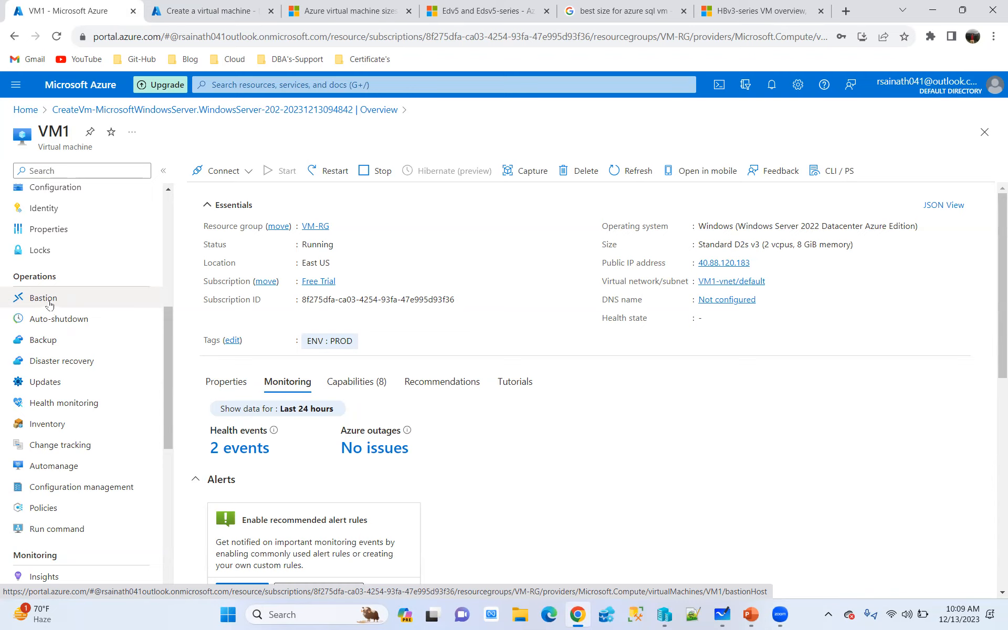
pyautogui.scroll(6, 51, 305)
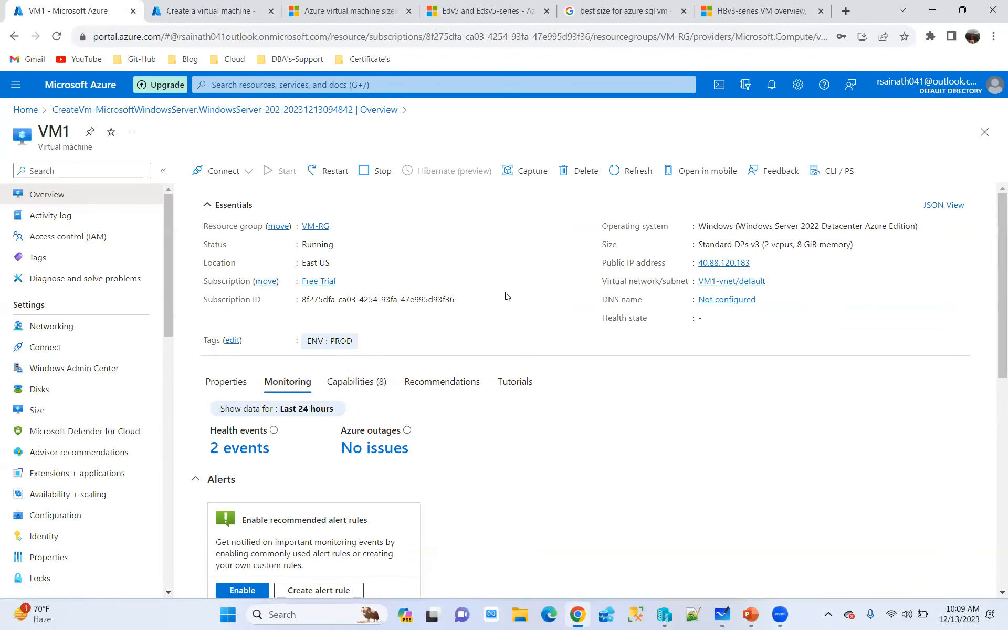
pyautogui.scroll(-3, 534, 298)
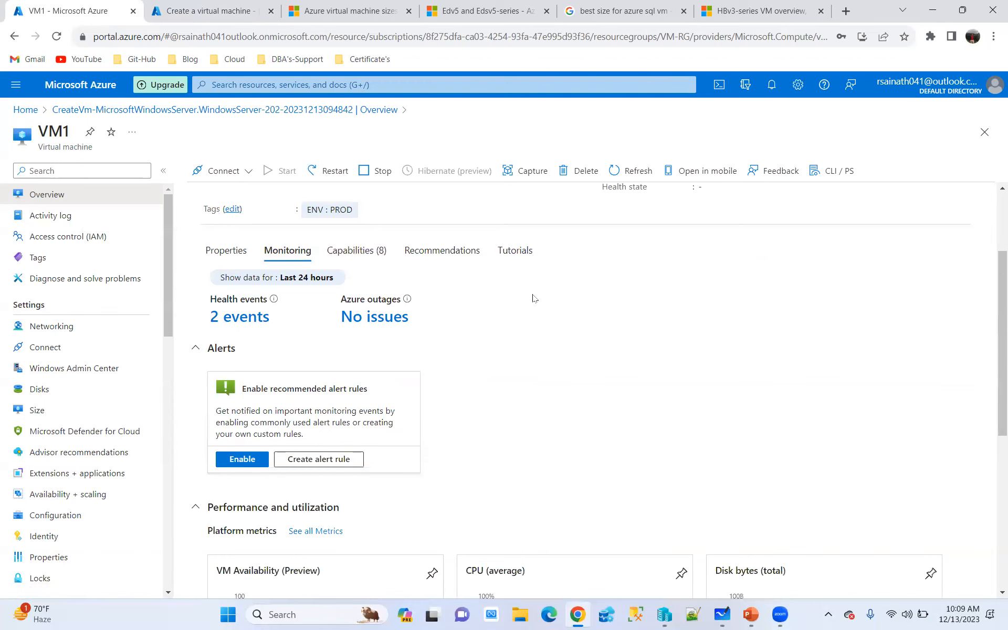
pyautogui.scroll(-3, 533, 298)
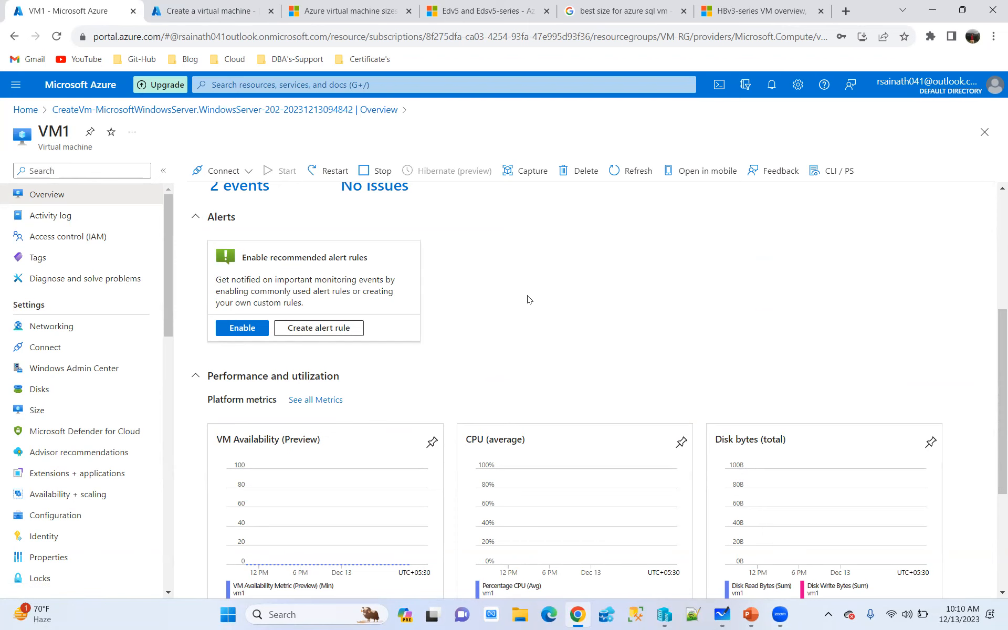
pyautogui.scroll(6, 528, 300)
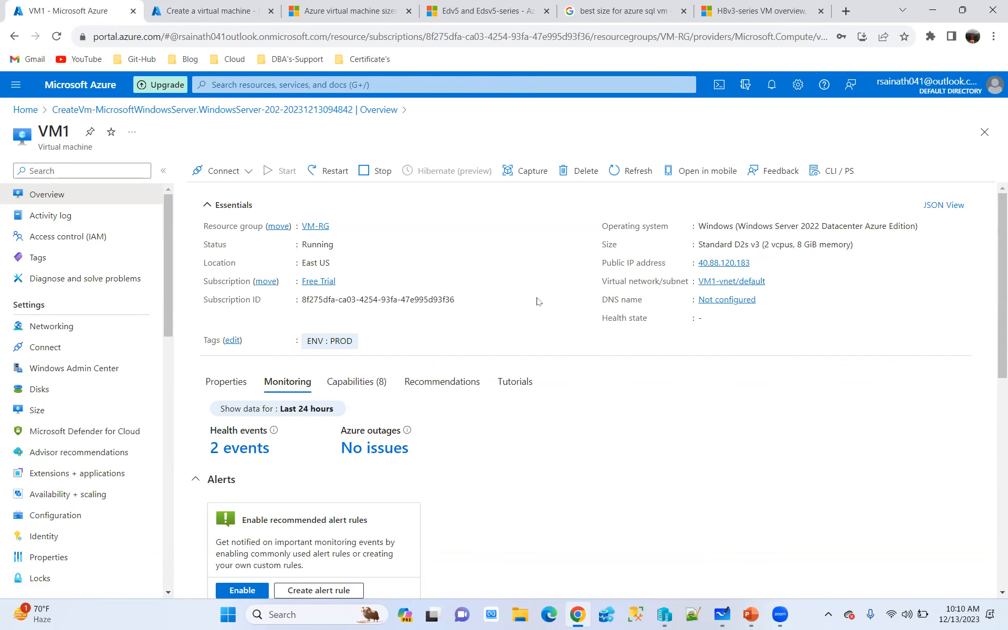
pyautogui.scroll(-9, 536, 301)
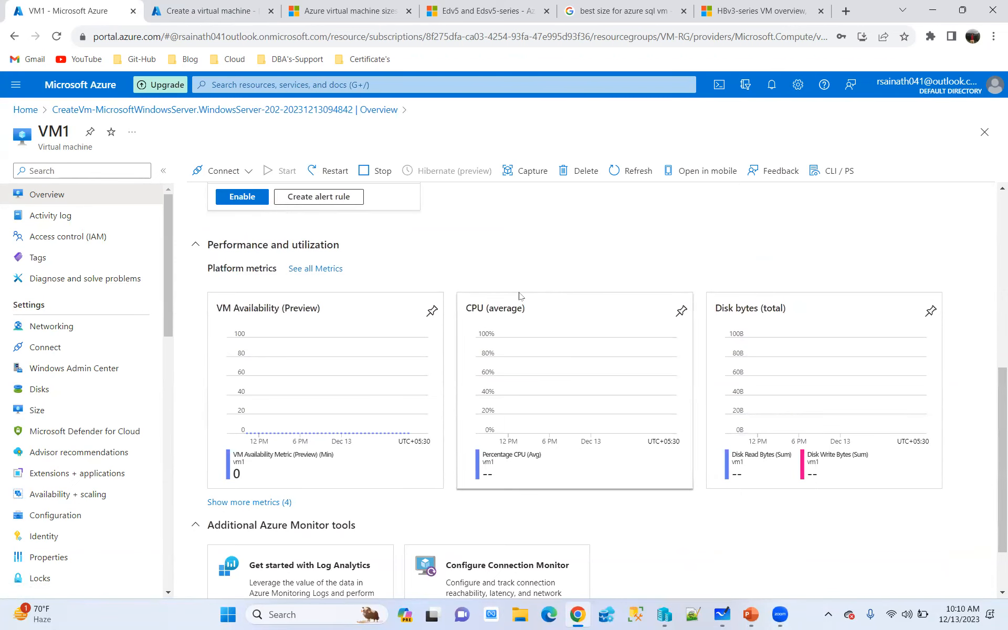
pyautogui.scroll(9, 519, 296)
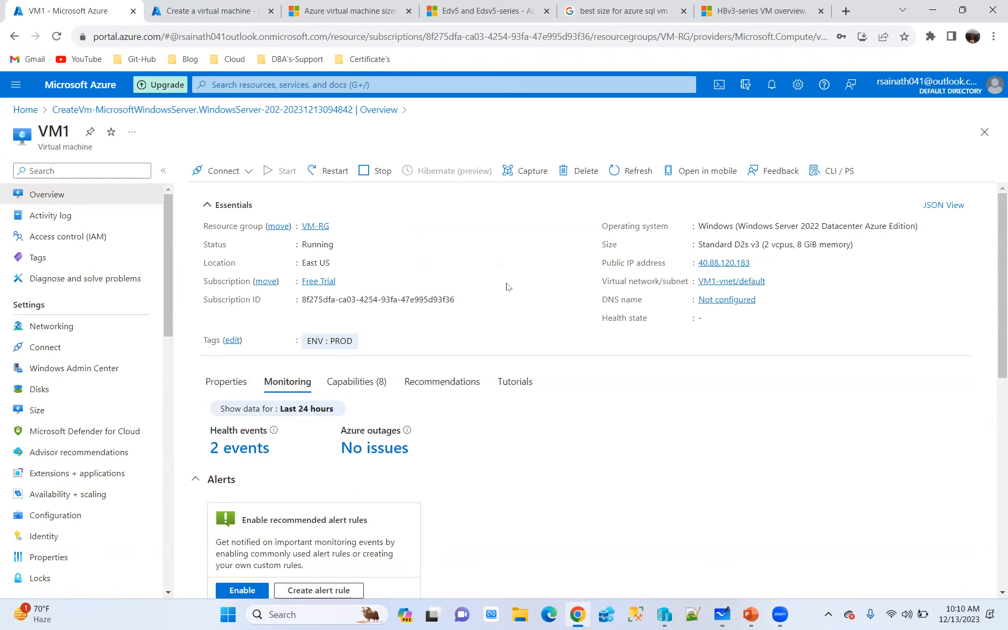
pyautogui.scroll(-6, 108, 386)
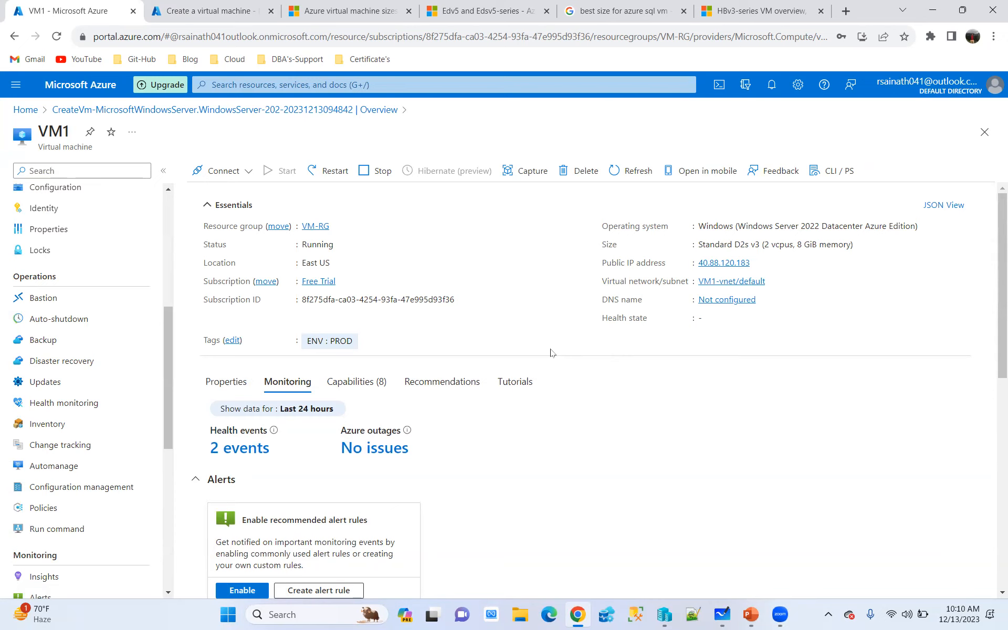
# Copy VM1's public IP address and start a Remote Desktop Connection (mstsc) to it
pyautogui.click(759, 264)
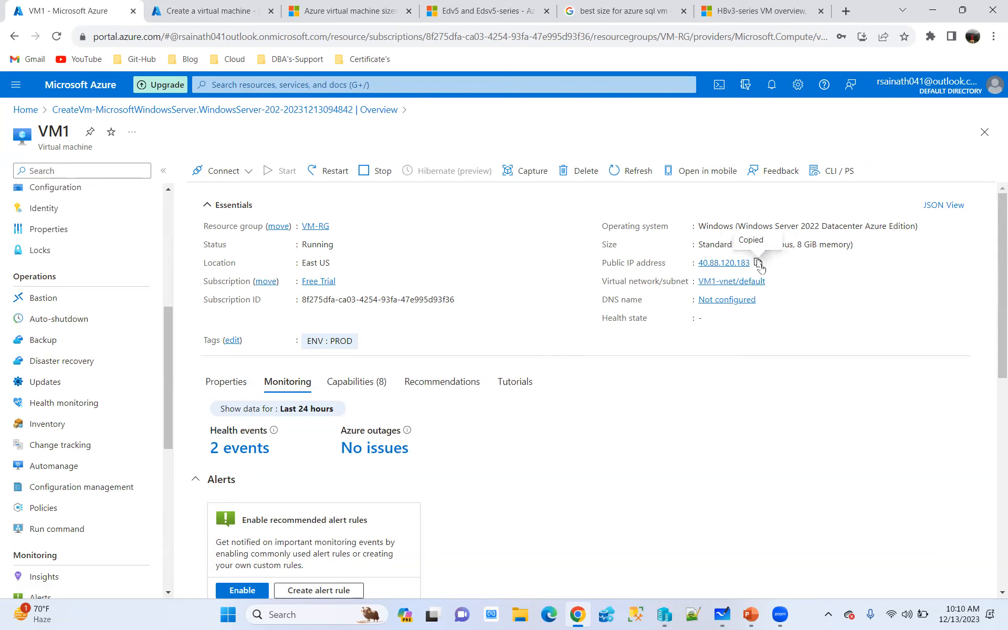
pyautogui.press('super+r')
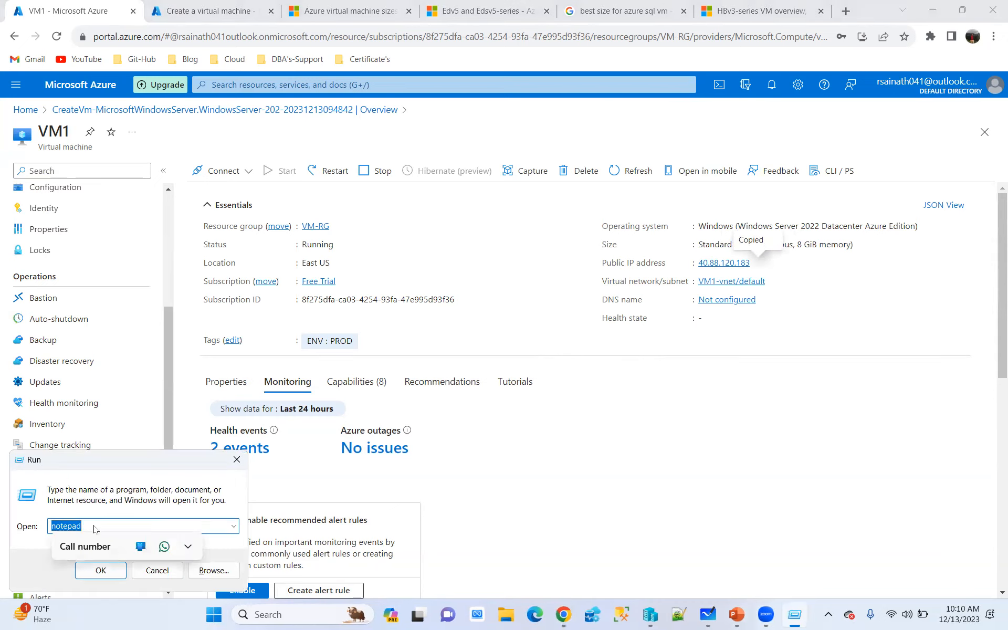
pyautogui.write('mstsc')
pyautogui.press('Return')
pyautogui.hotkey('ctrl', 'v')
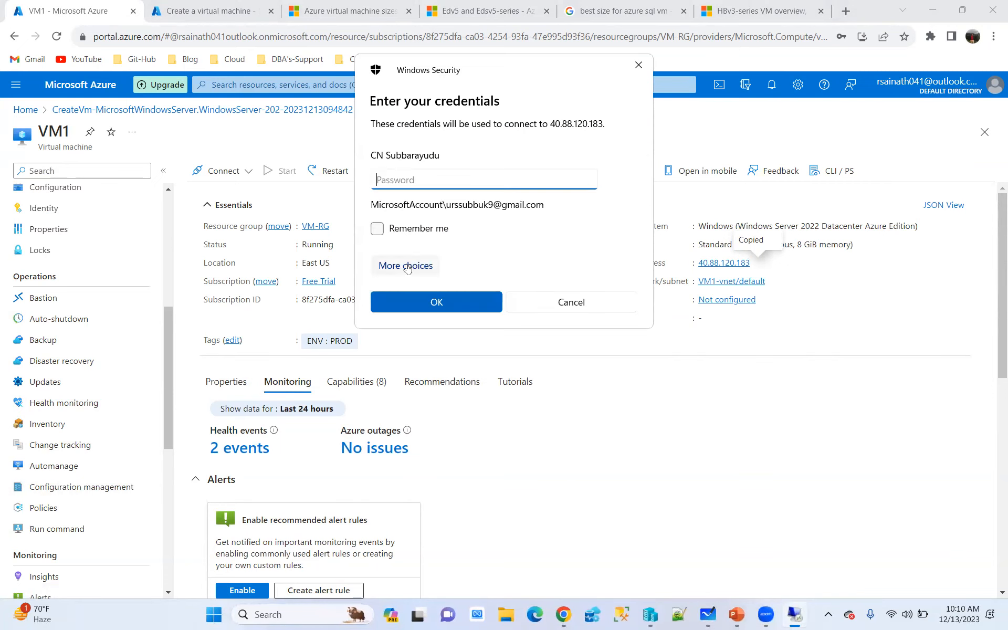
# Try to sign in to VM1 with a different account, using the username saadmin and the account password
pyautogui.click(408, 266)
pyautogui.click(446, 341)
pyautogui.write('saadmin')
pyautogui.press('Tab')
pyautogui.write('Password1234')
pyautogui.click(446, 371)
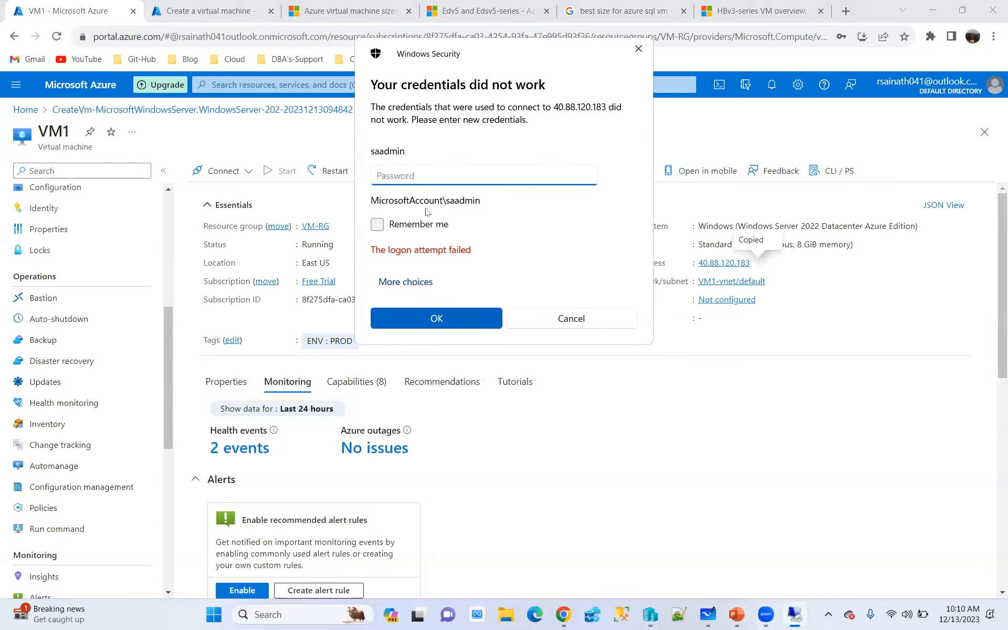
pyautogui.write('••••••••••••')
pyautogui.click(435, 317)
# Check the administrator username on VM1's password reset page and return to the Remote Desktop credentials prompt
pyautogui.scroll(-8, 78, 392)
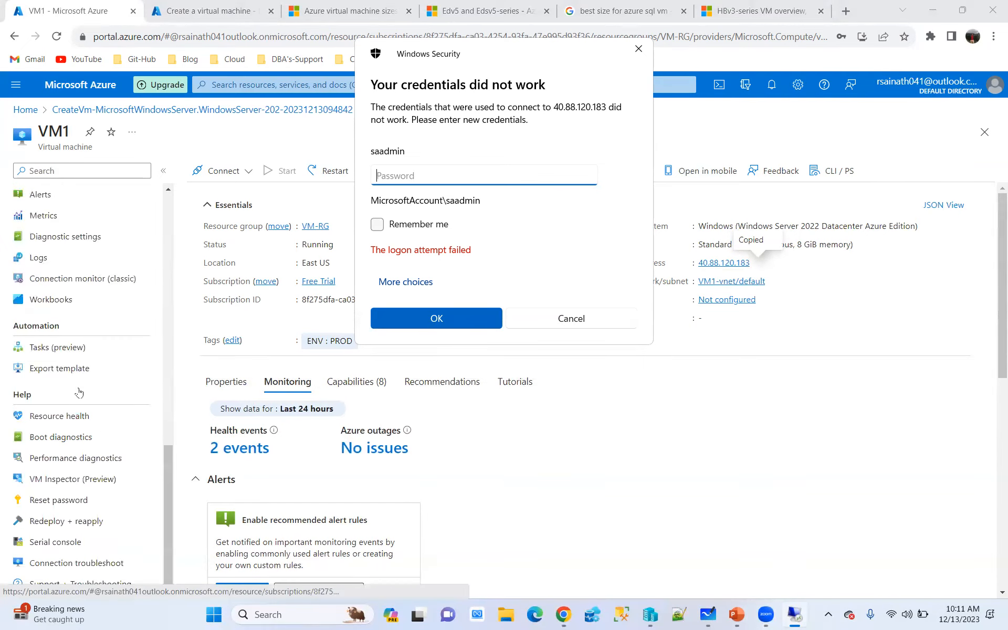
pyautogui.click(59, 500)
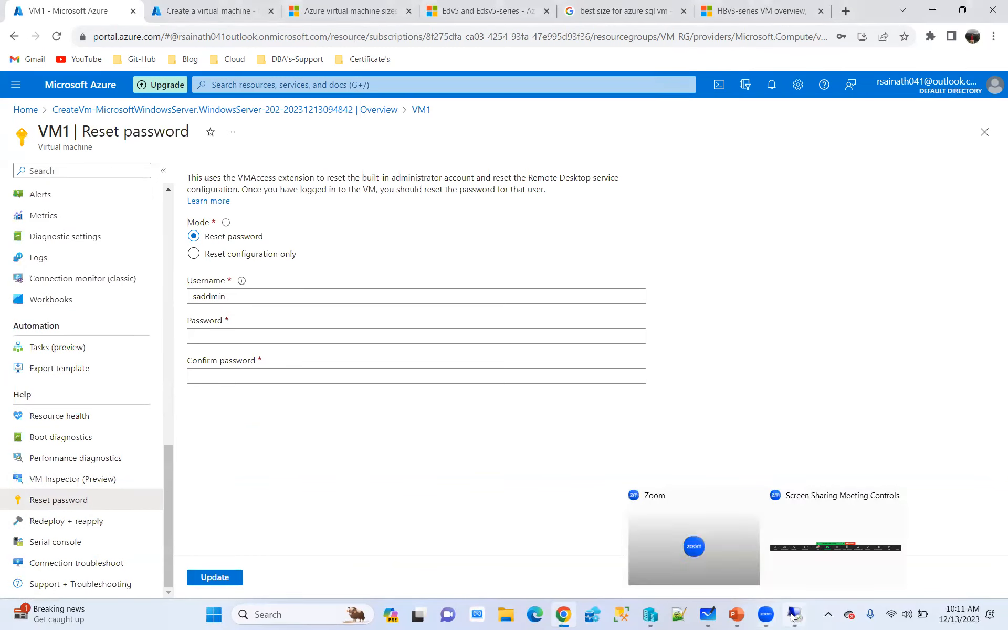
pyautogui.click(793, 617)
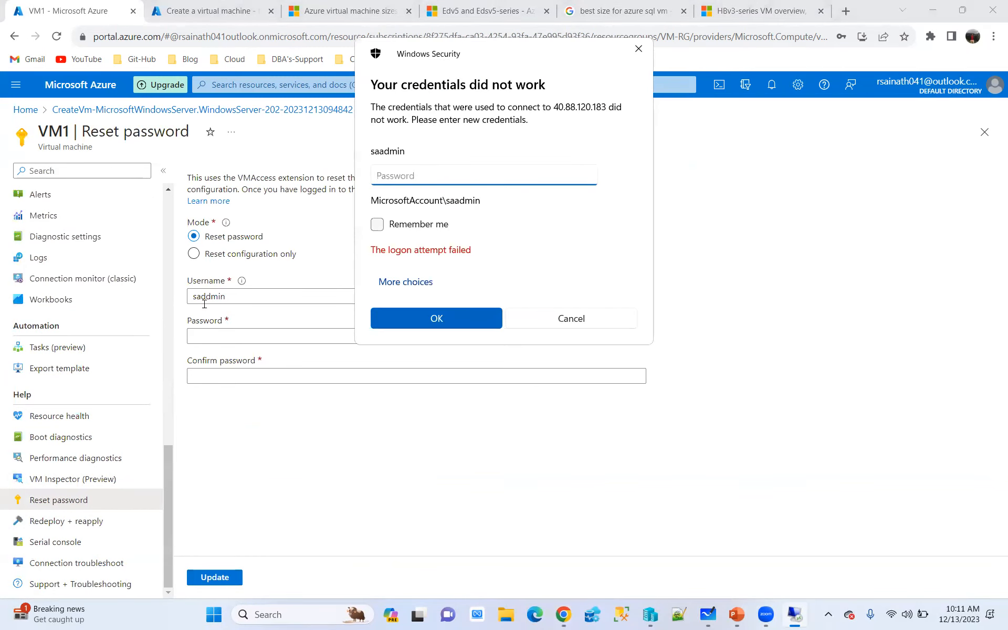
# Sign in to VM1 with a different account, using username saddmin and the account password, and accept the certificate warning
pyautogui.click(410, 283)
pyautogui.click(456, 355)
pyautogui.write('ss')
pyautogui.press('BackSpace')
pyautogui.write('add')
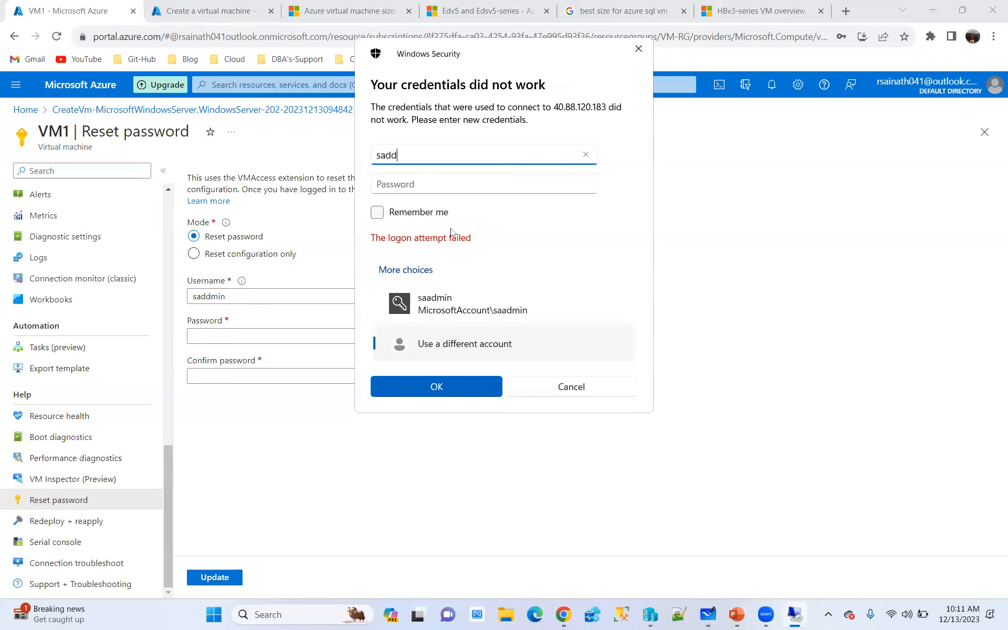
pyautogui.write('min')
pyautogui.press('Tab')
pyautogui.write('********')
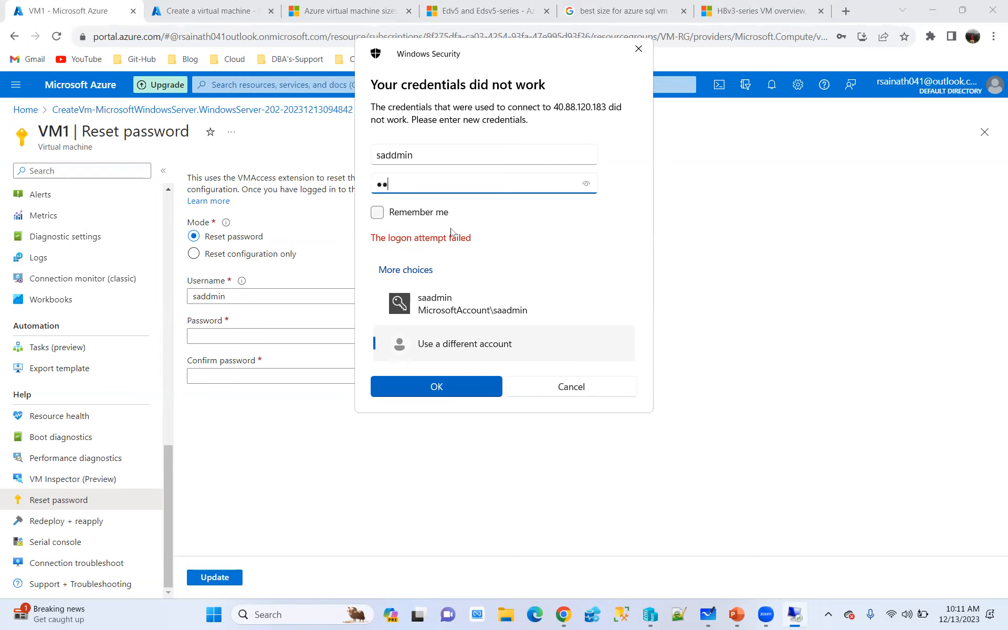
pyautogui.write('****')
pyautogui.click(435, 386)
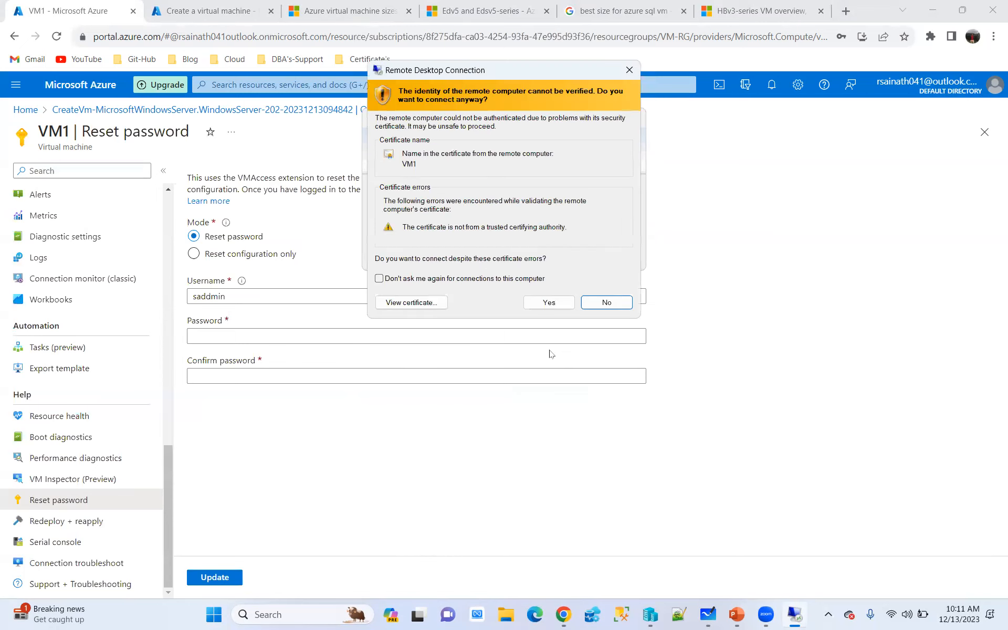
pyautogui.click(544, 302)
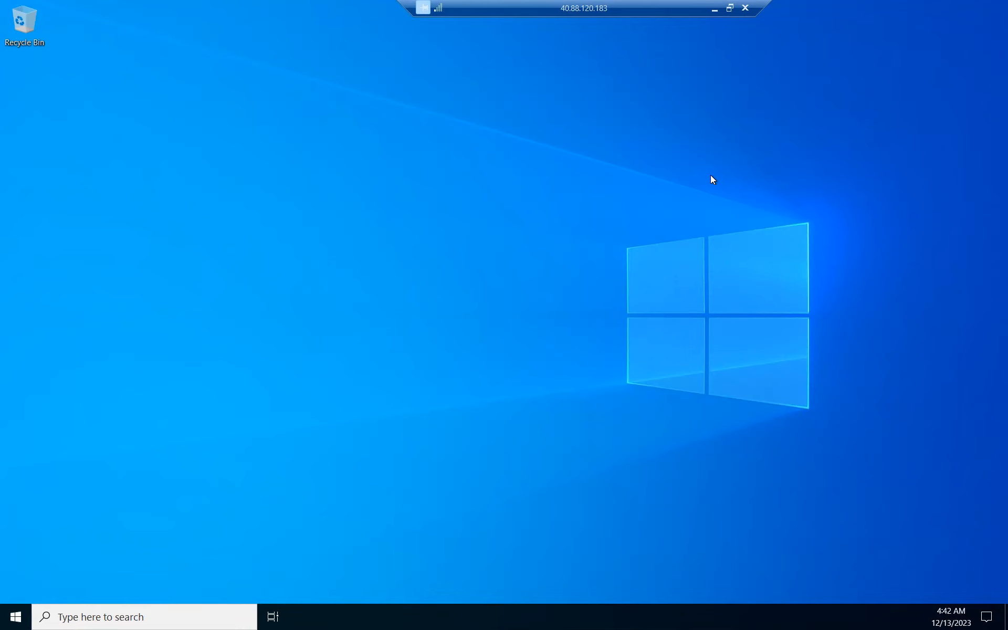
# Minimize the remote session and review VM1's overview in the Azure portal
pyautogui.click(714, 9)
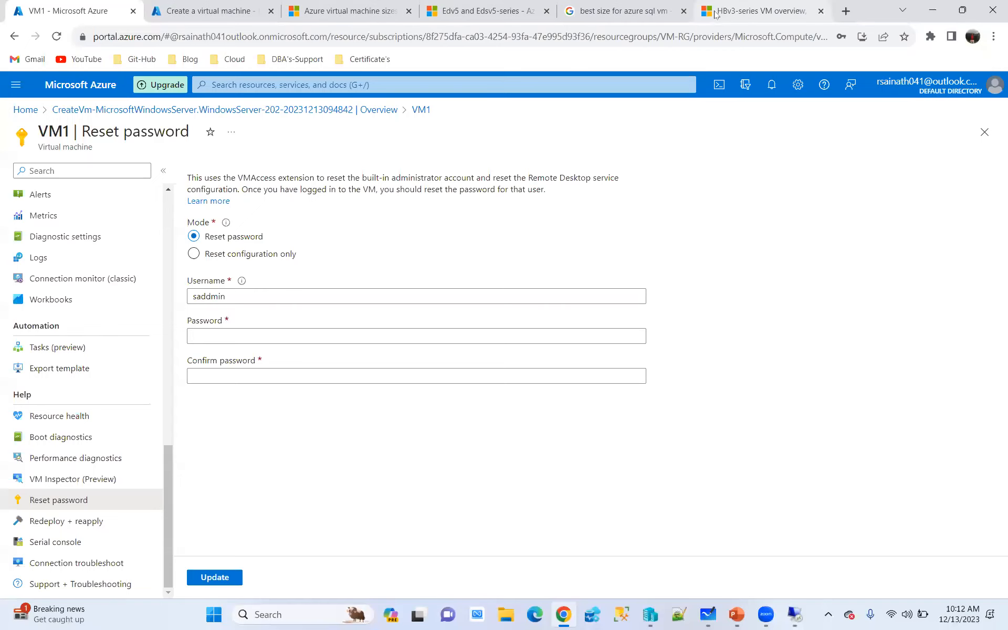
pyautogui.scroll(15, 60, 204)
pyautogui.click(47, 194)
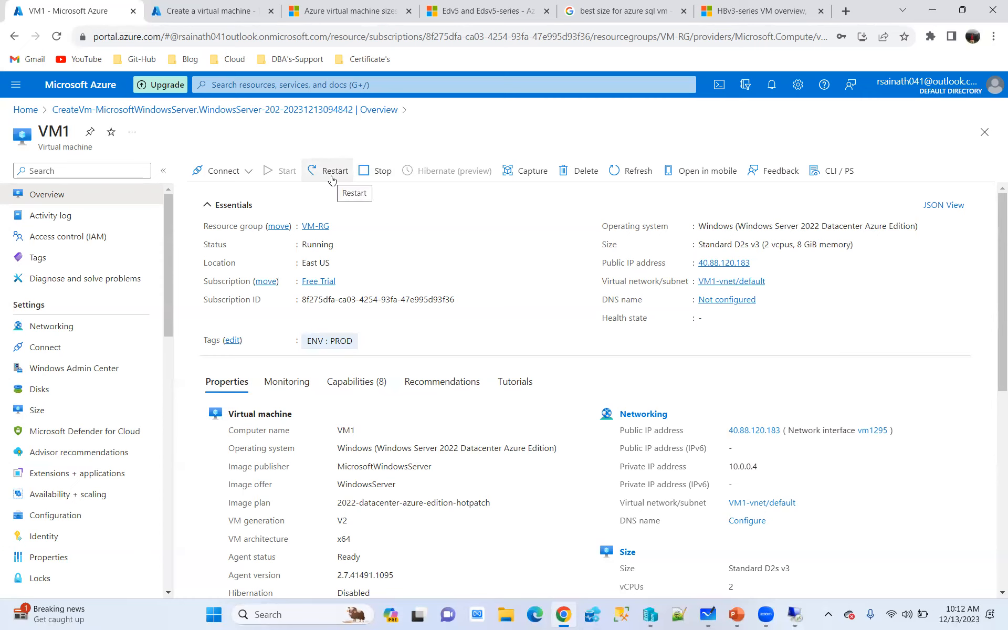
# Return to the VM1 remote session and look at the power options offered in Windows Server
pyautogui.click(794, 614)
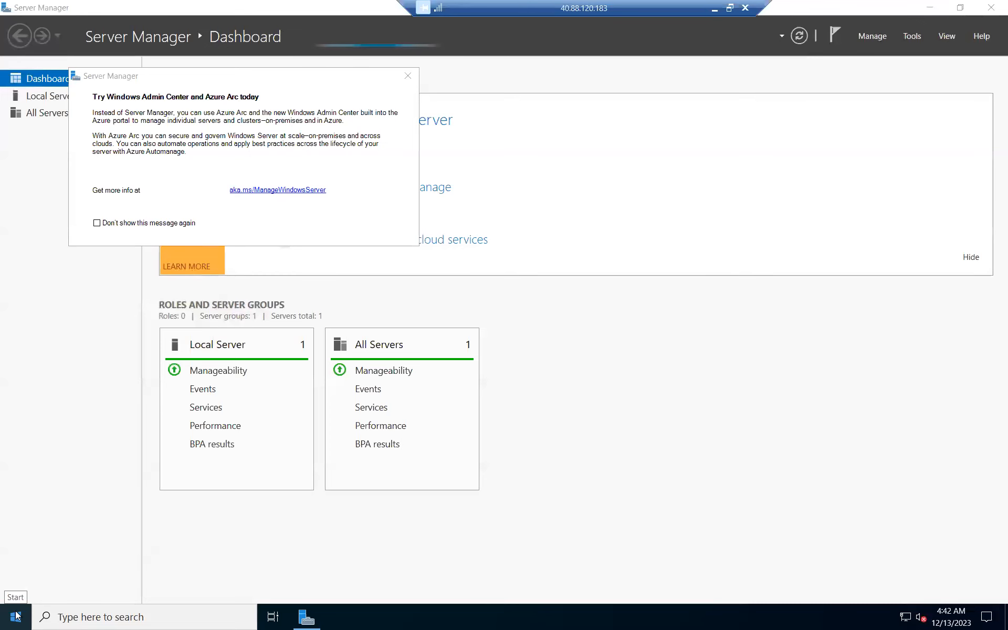
pyautogui.click(15, 615)
pyautogui.click(15, 616)
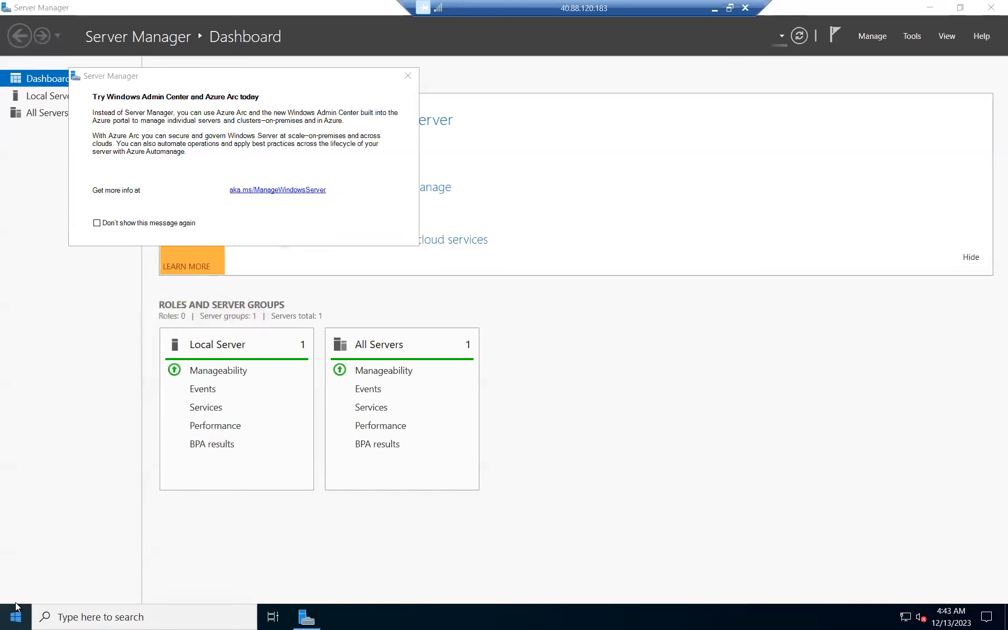
pyautogui.click(21, 614)
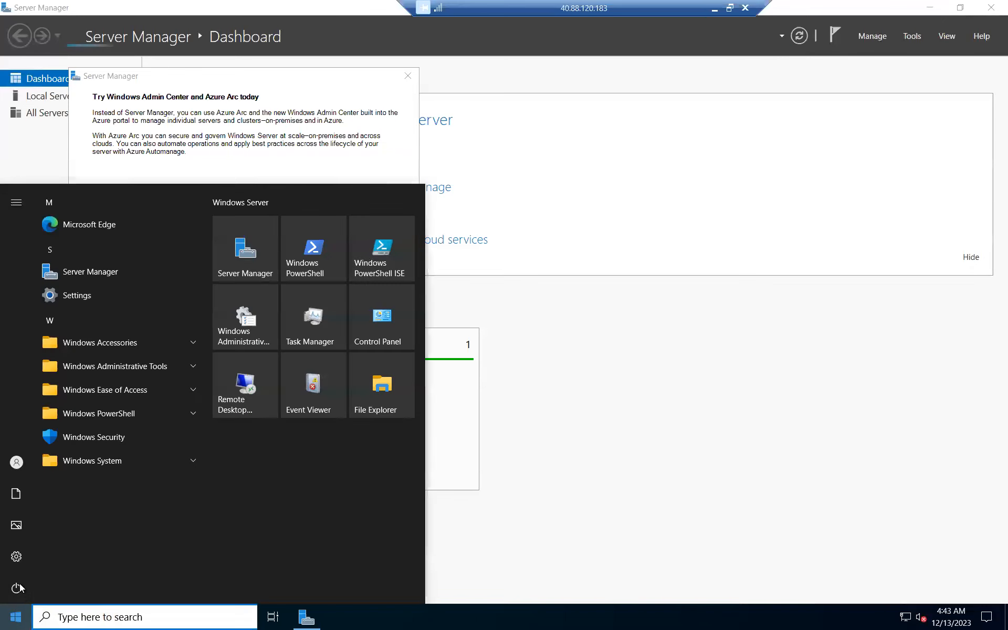
pyautogui.click(24, 588)
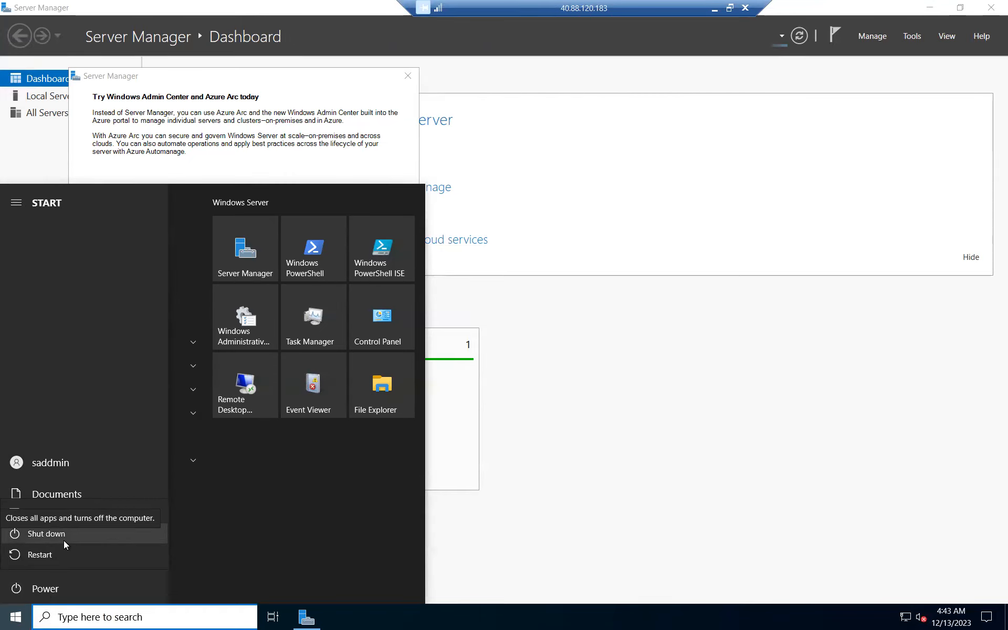
pyautogui.click(607, 443)
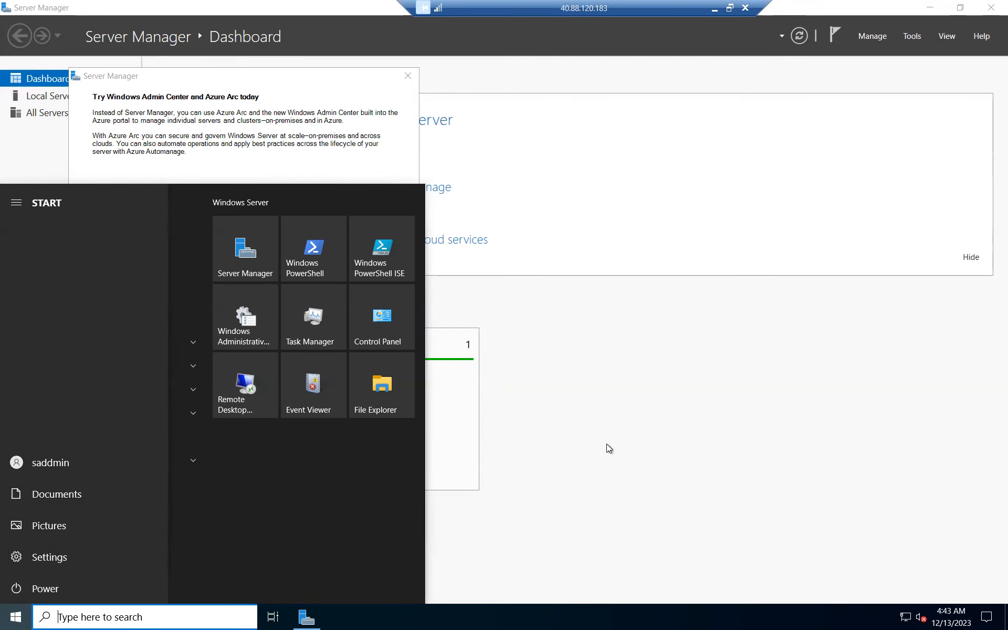
pyautogui.click(606, 437)
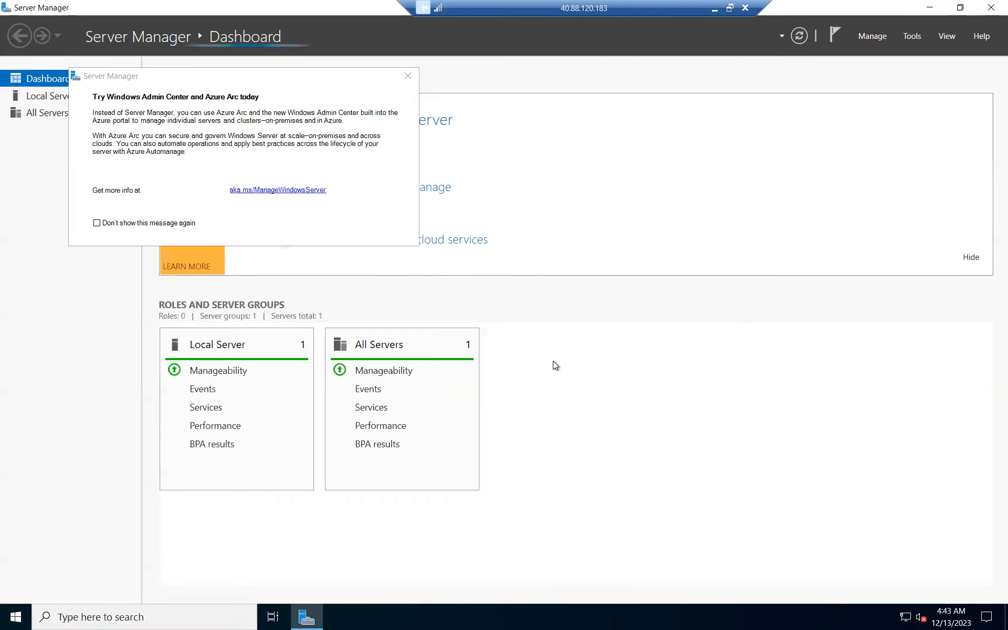
# Close Server Manager on VM1 and end the remote session by running the logoff command
pyautogui.click(992, 7)
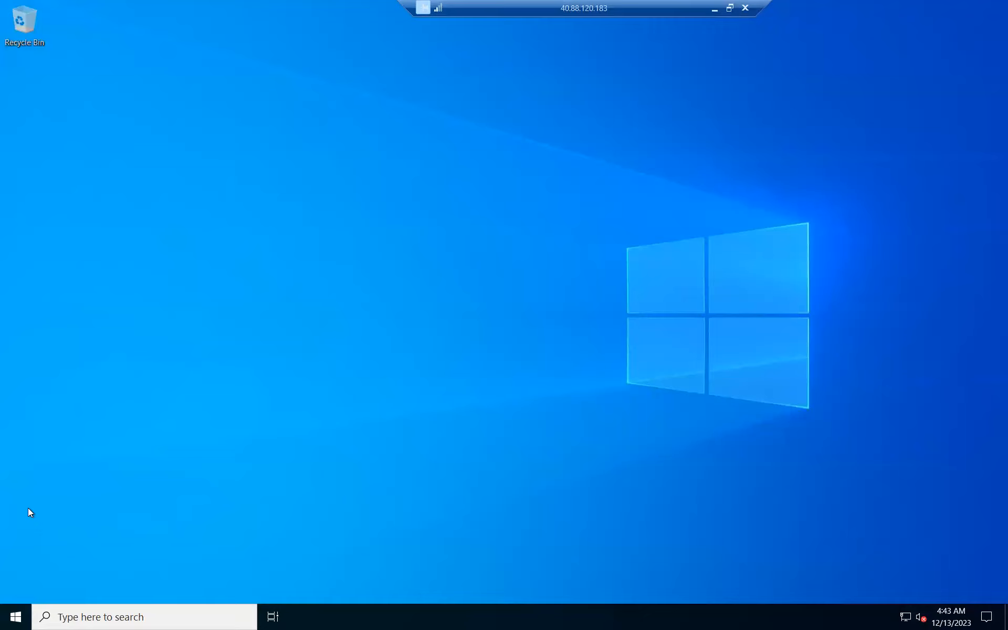
pyautogui.rightClick(17, 615)
pyautogui.click(50, 557)
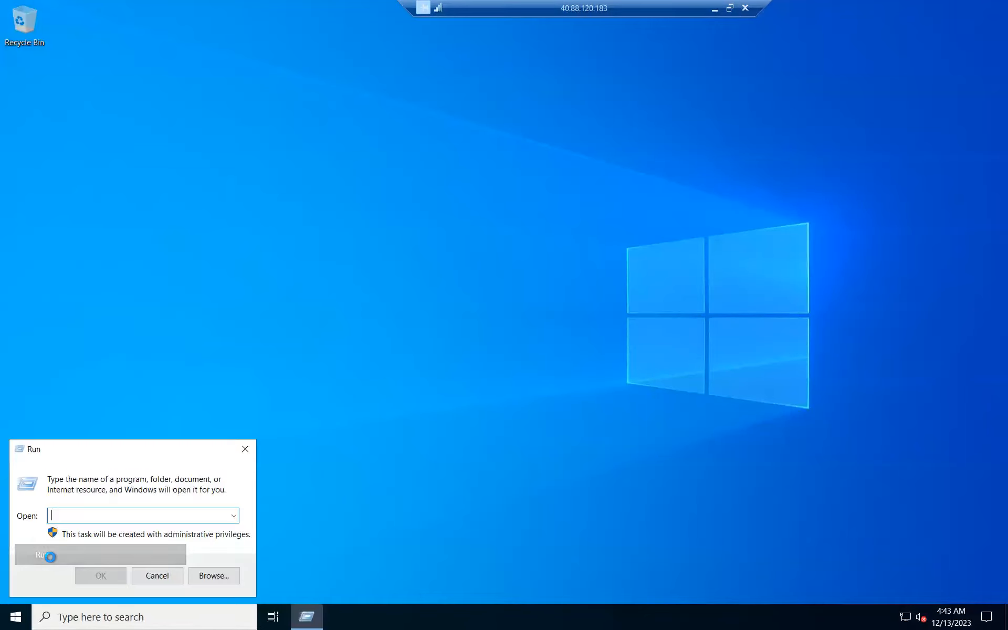
pyautogui.write('logoff')
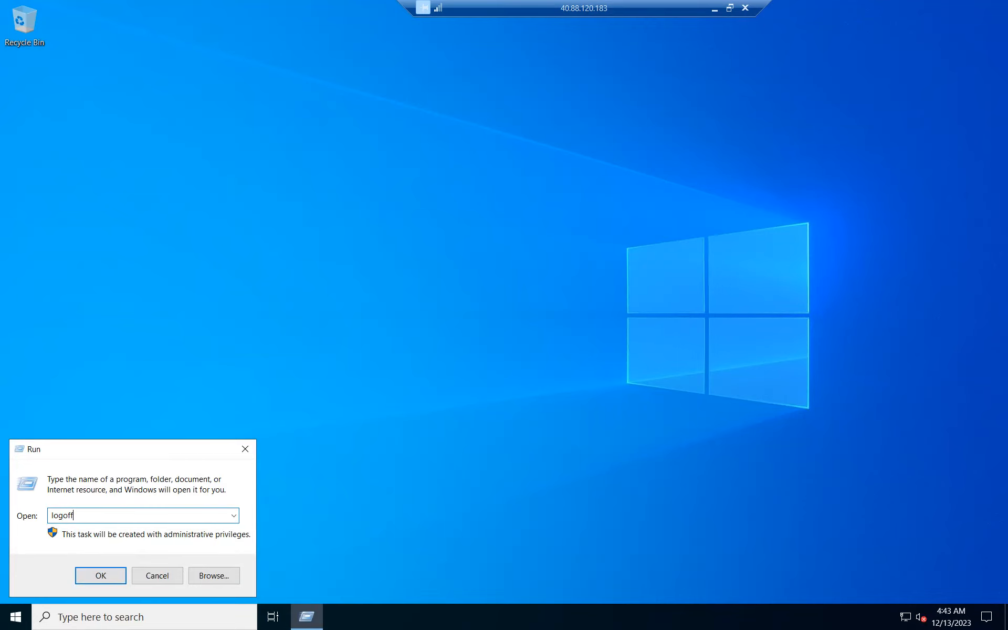
pyautogui.press('Return')
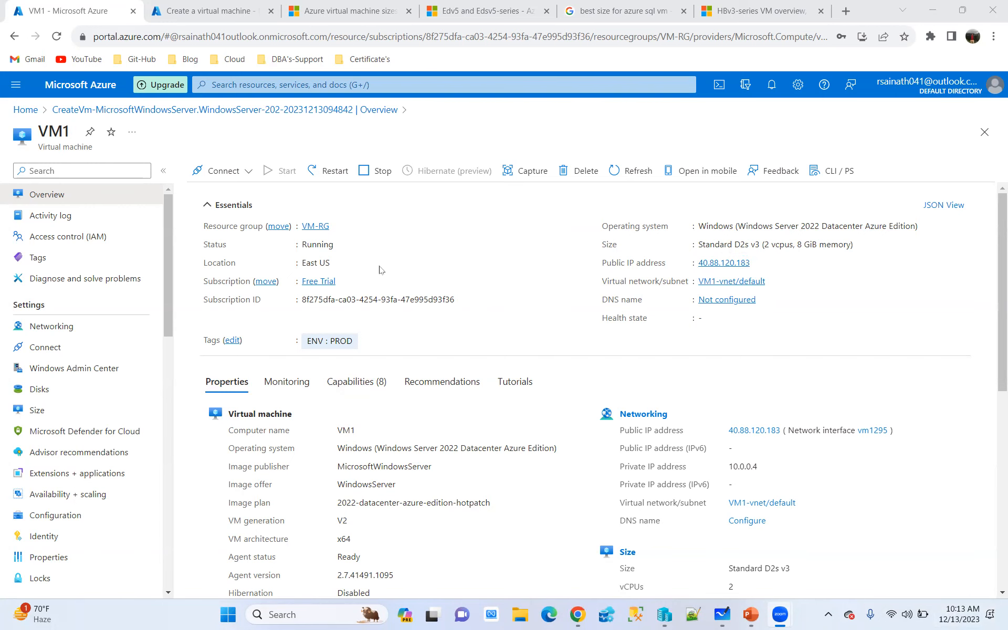
# Open File Explorer at D:\AzureSQL-Champ\SQL-DBA-Class\AzureSQLDBA and locate the PuTTY programs
pyautogui.press('super+e')
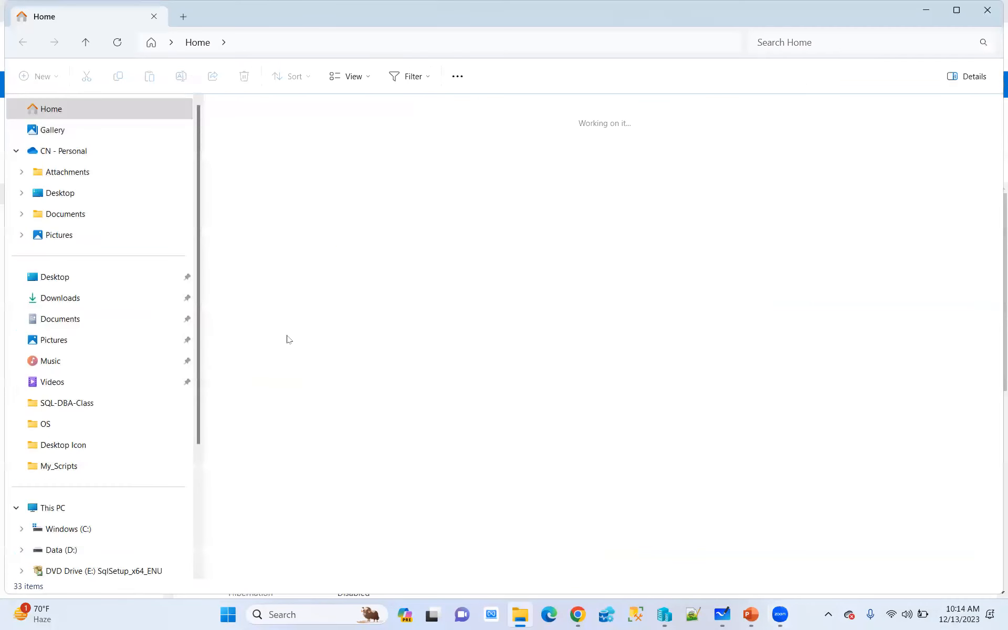
pyautogui.click(61, 549)
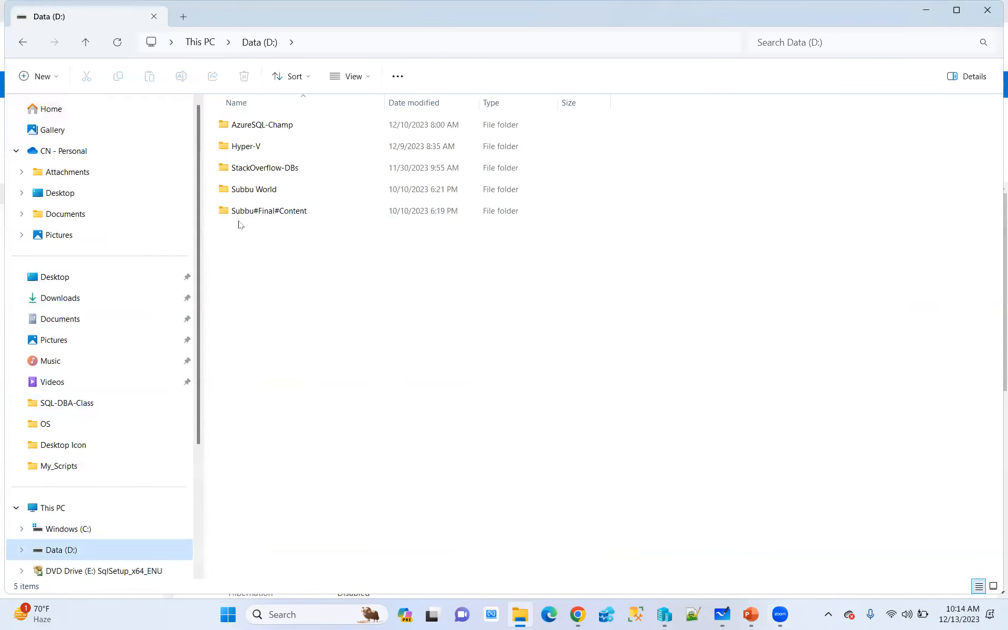
pyautogui.click(274, 126)
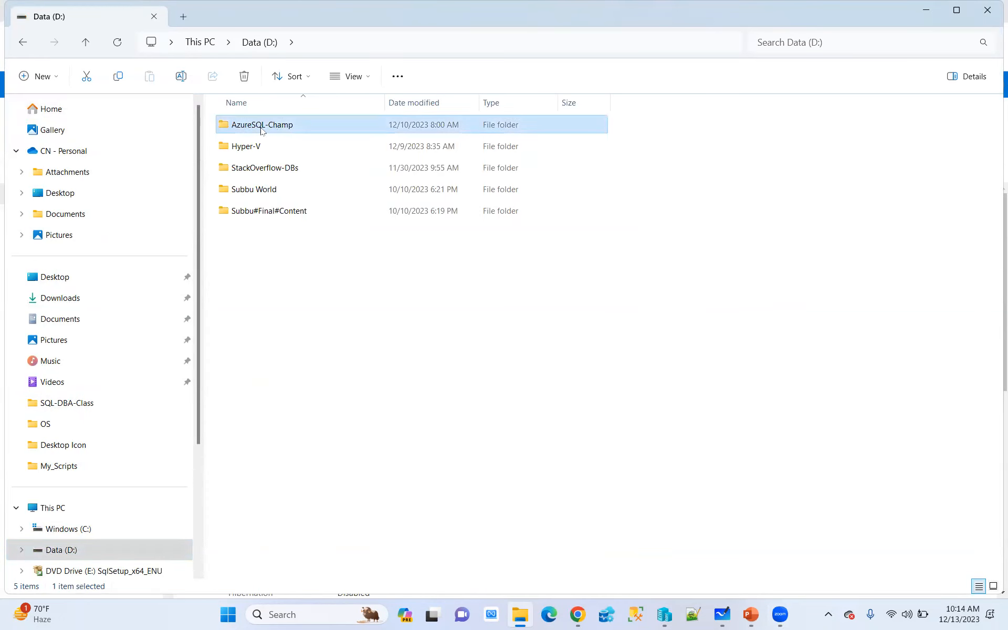
pyautogui.doubleClick(261, 130)
pyautogui.doubleClick(266, 234)
pyautogui.doubleClick(257, 167)
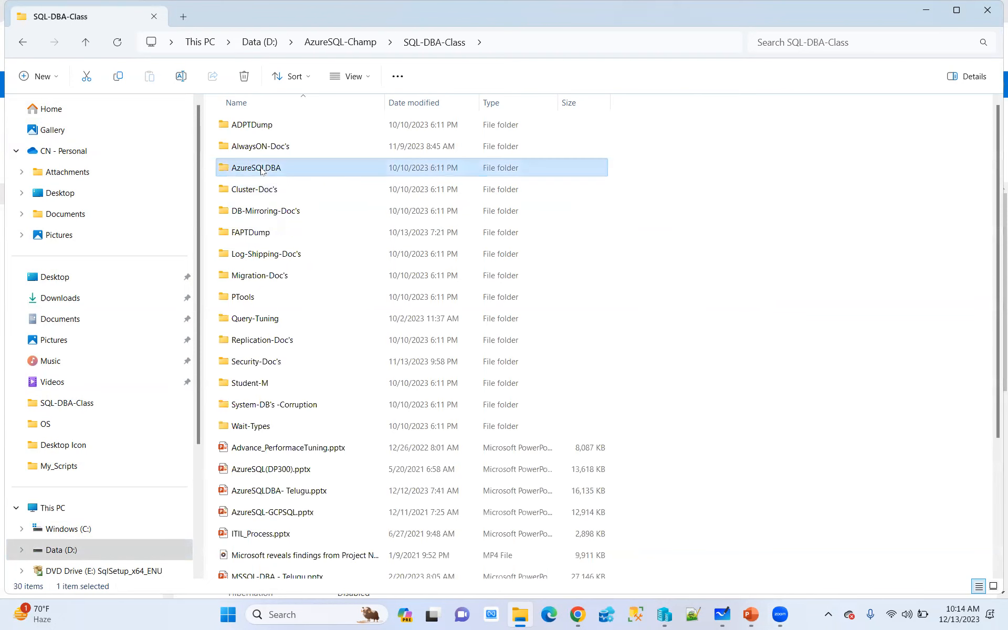
pyautogui.scroll(-1, 310, 247)
pyautogui.scroll(-5, 310, 249)
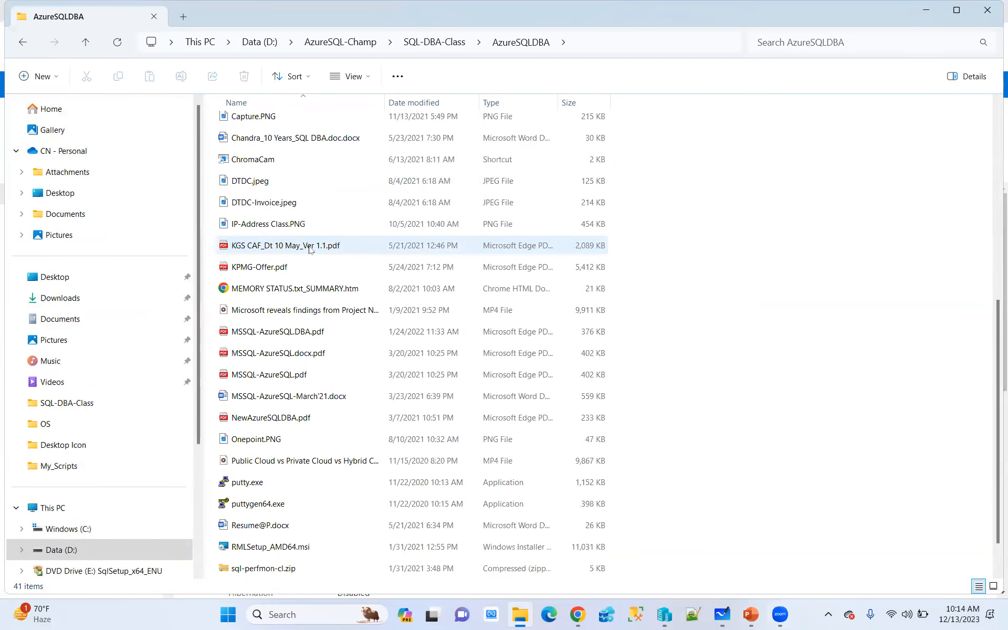
pyautogui.scroll(-1, 310, 249)
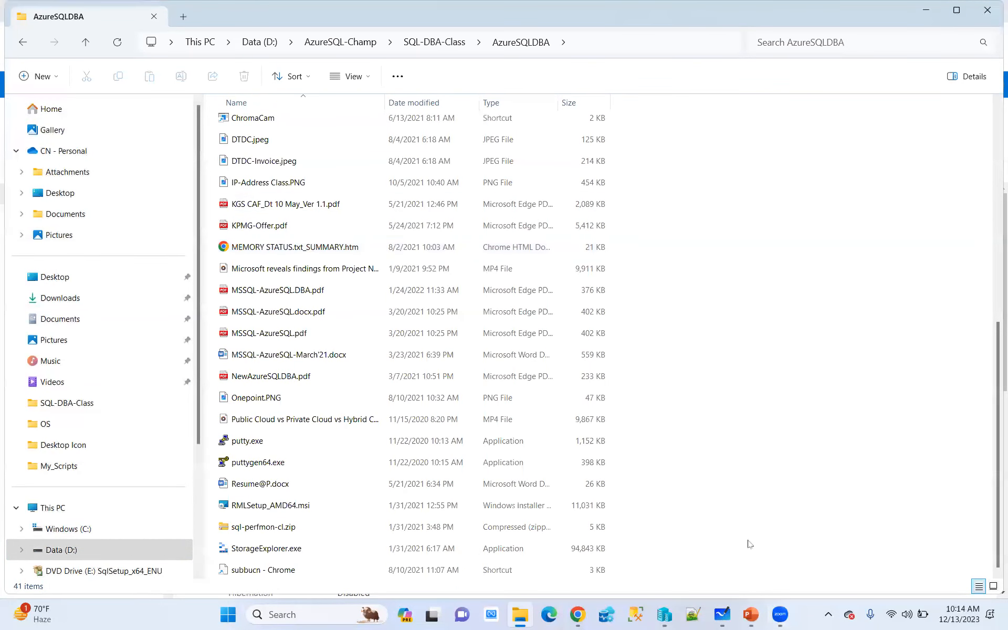
# In the Create a virtual machine form, set the authentication type to SSH public key and the key source to Use existing public key
pyautogui.click(580, 613)
pyautogui.click(208, 11)
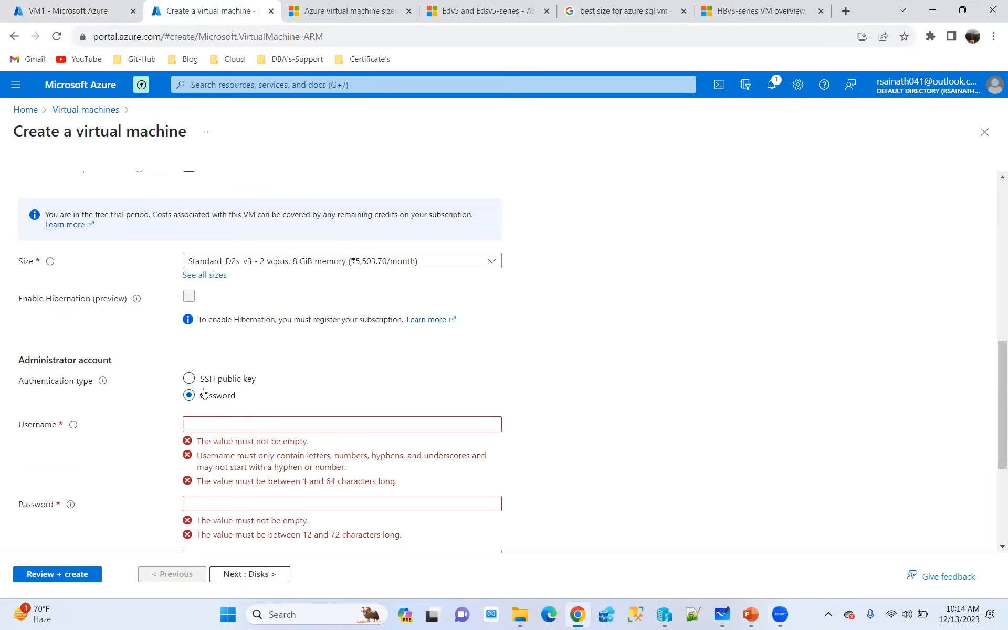
pyautogui.click(189, 379)
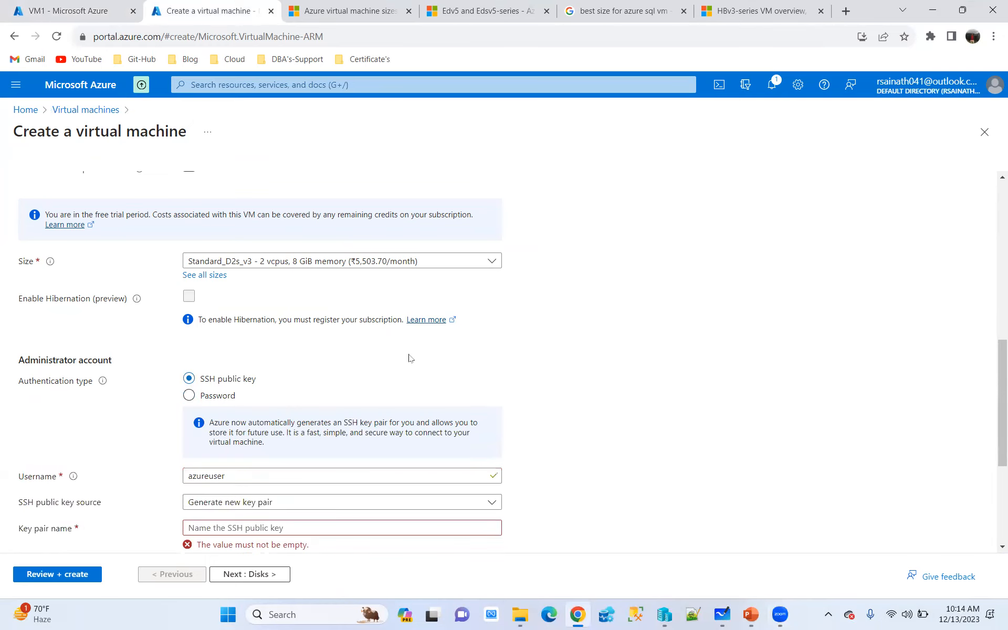
pyautogui.scroll(-3, 411, 358)
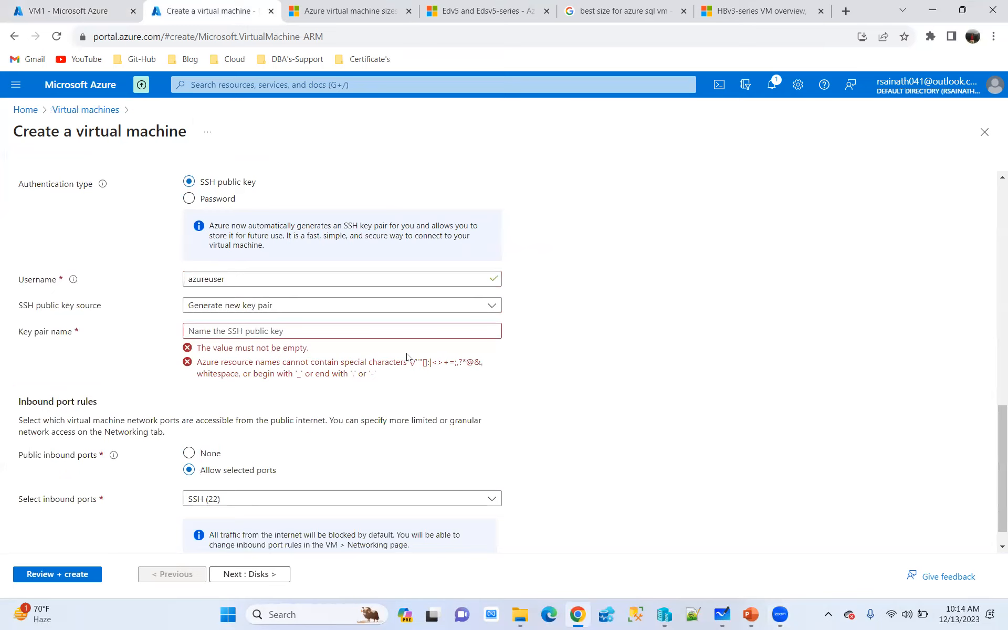
pyautogui.click(267, 308)
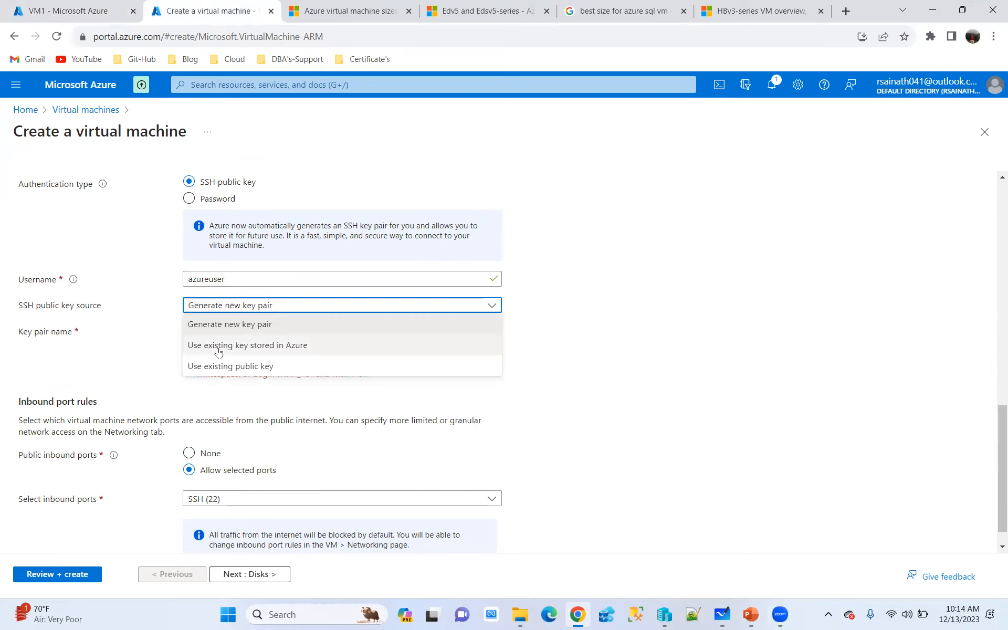
pyautogui.click(242, 371)
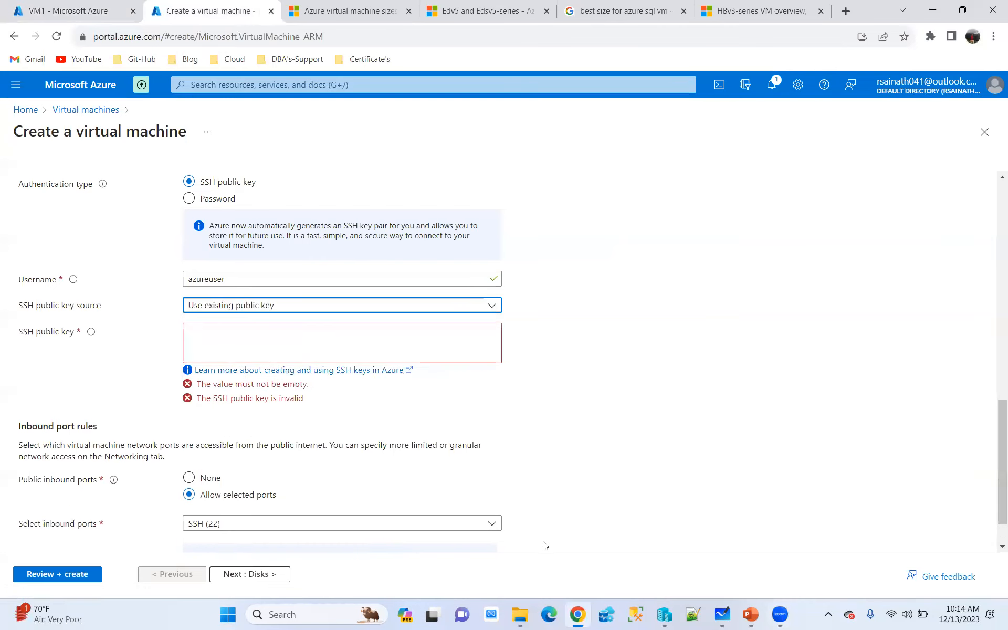
# Launch puttygen64.exe from the AzureSQLDBA folder in File Explorer
pyautogui.click(521, 614)
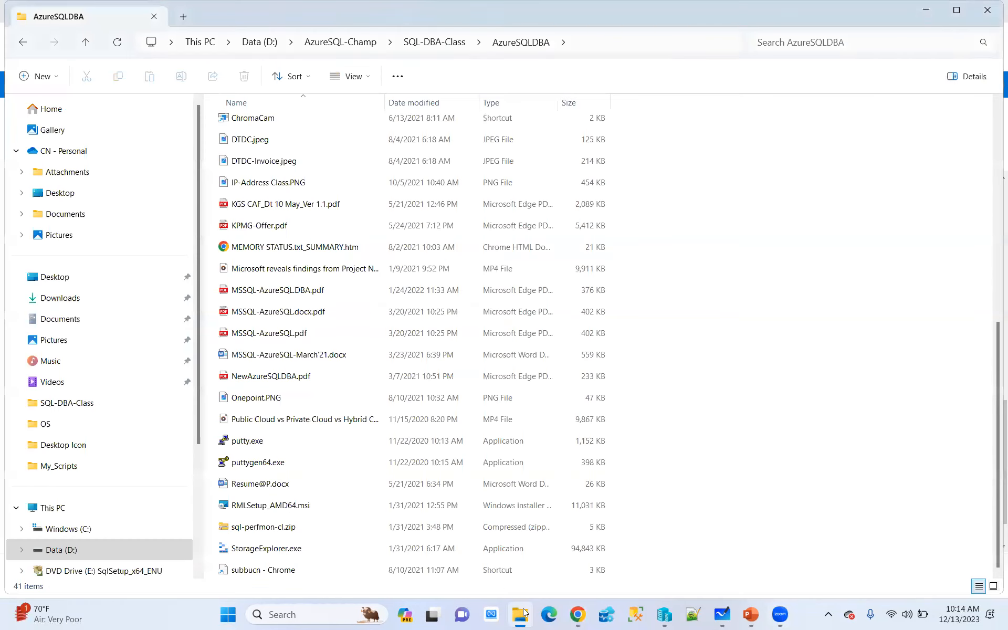
pyautogui.doubleClick(261, 463)
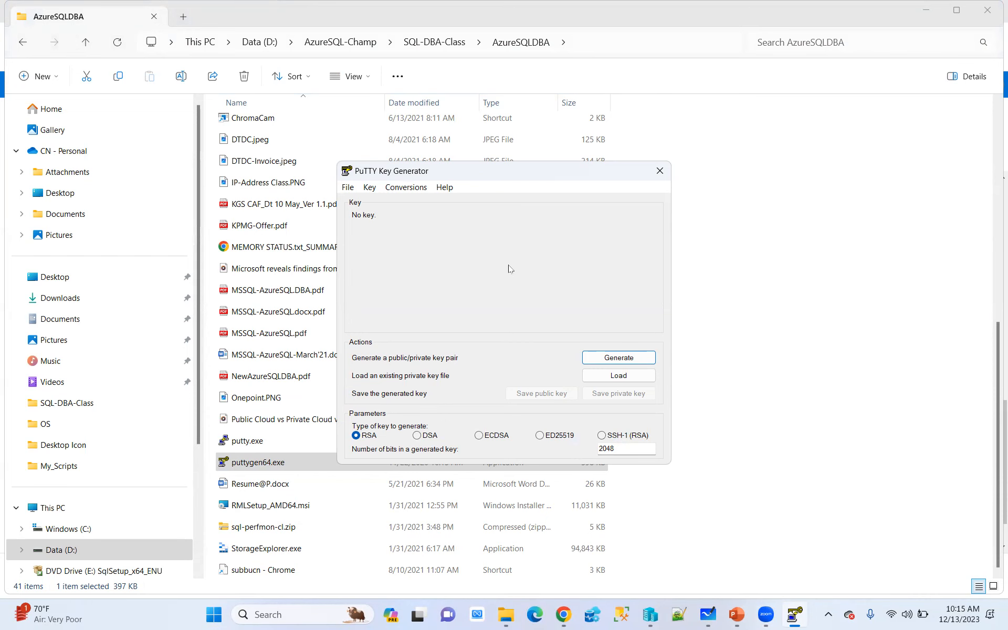
# Search the web for "puttygen download", review the Windows download instructions on puttygen.com, and return to PuTTY Key Generator
pyautogui.click(564, 614)
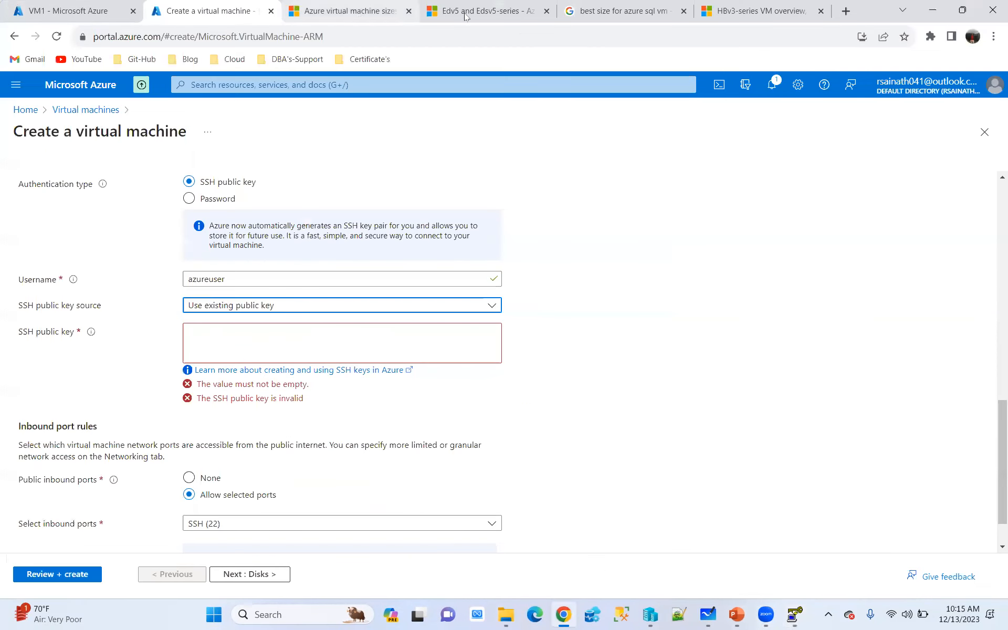
pyautogui.click(336, 12)
pyautogui.click(330, 32)
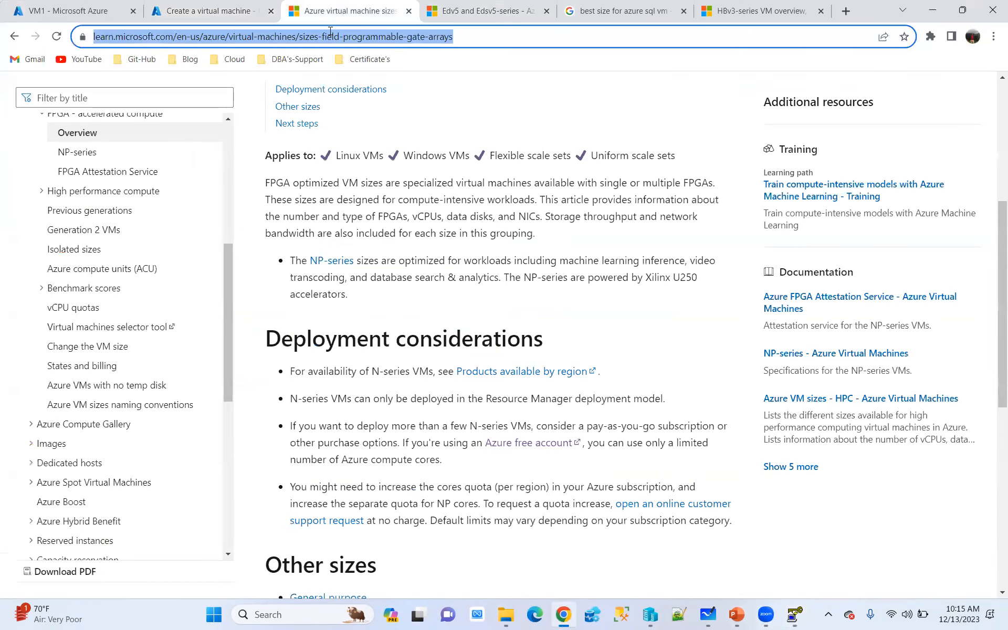
pyautogui.write('puttyge')
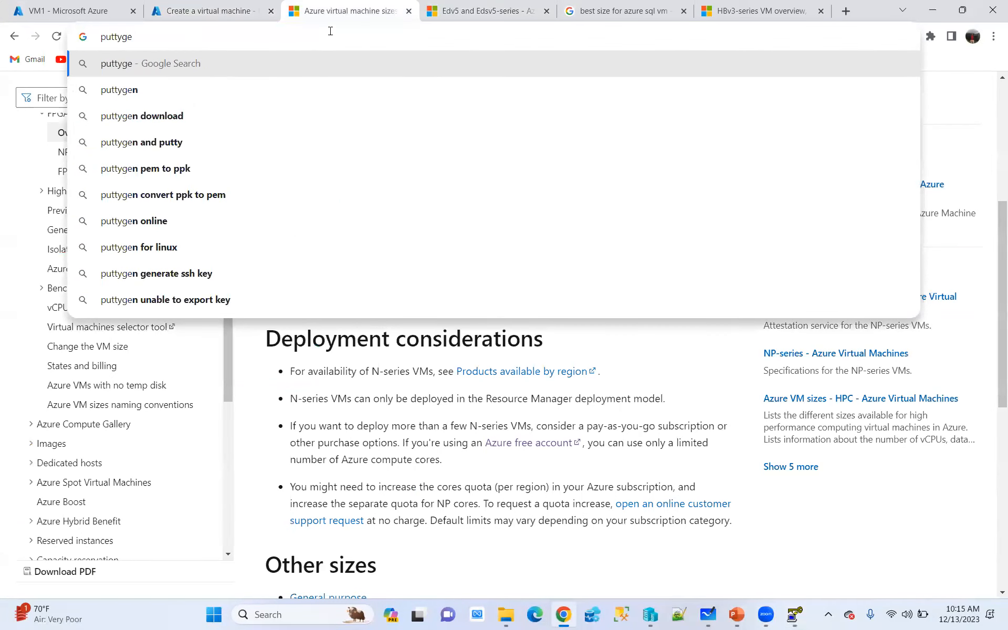
pyautogui.click(136, 116)
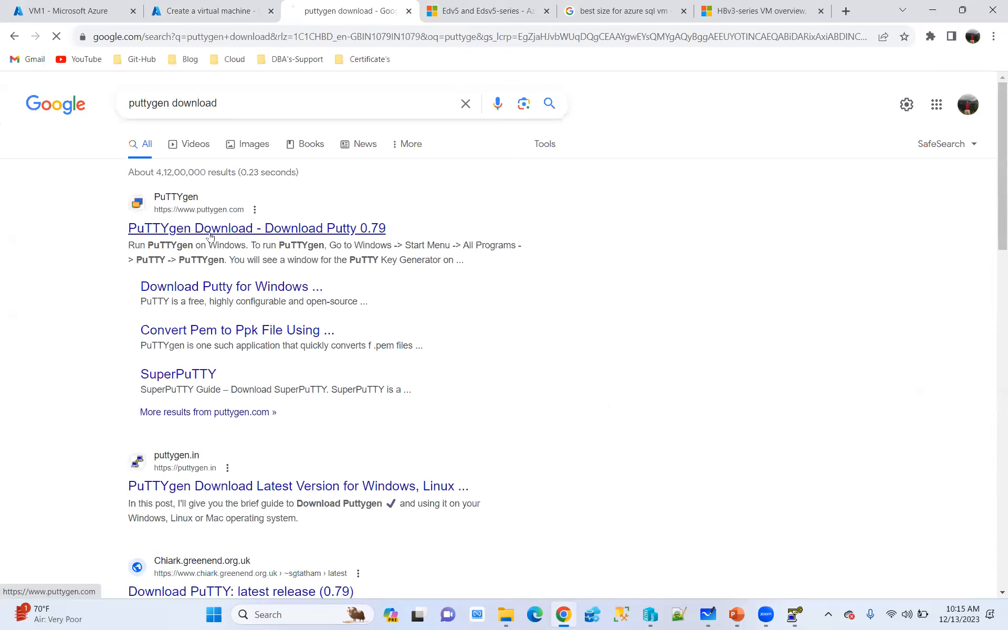
pyautogui.click(252, 231)
pyautogui.scroll(-9, 600, 329)
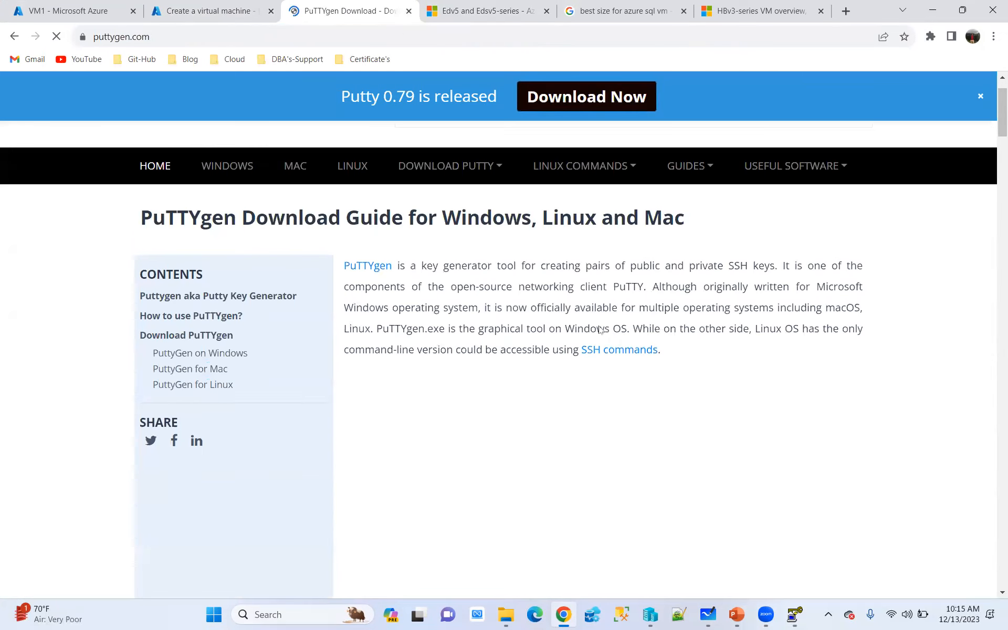
pyautogui.scroll(-3, 600, 329)
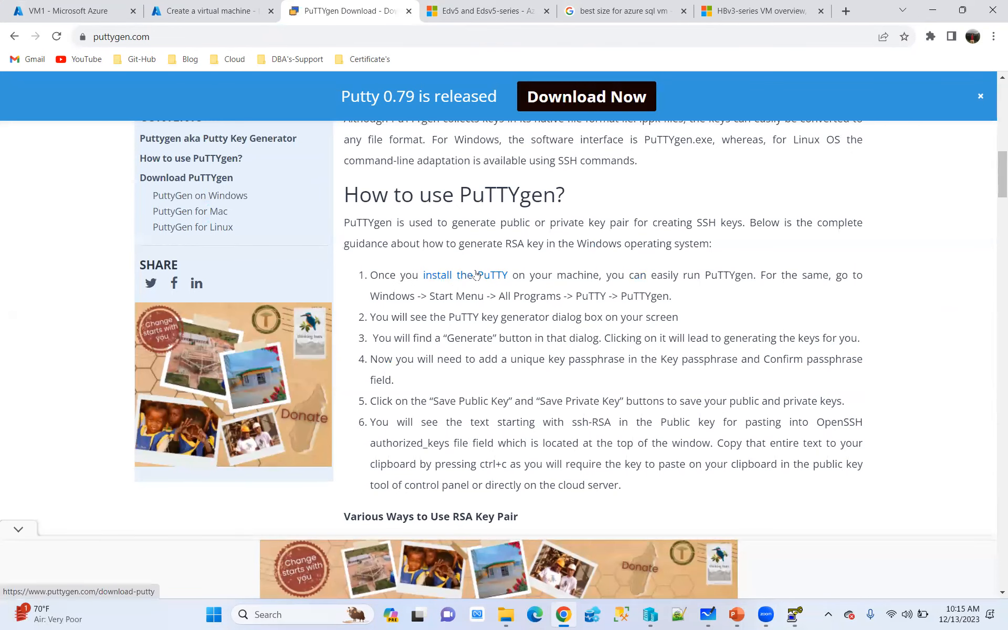
pyautogui.scroll(-5, 542, 359)
pyautogui.scroll(-14, 541, 358)
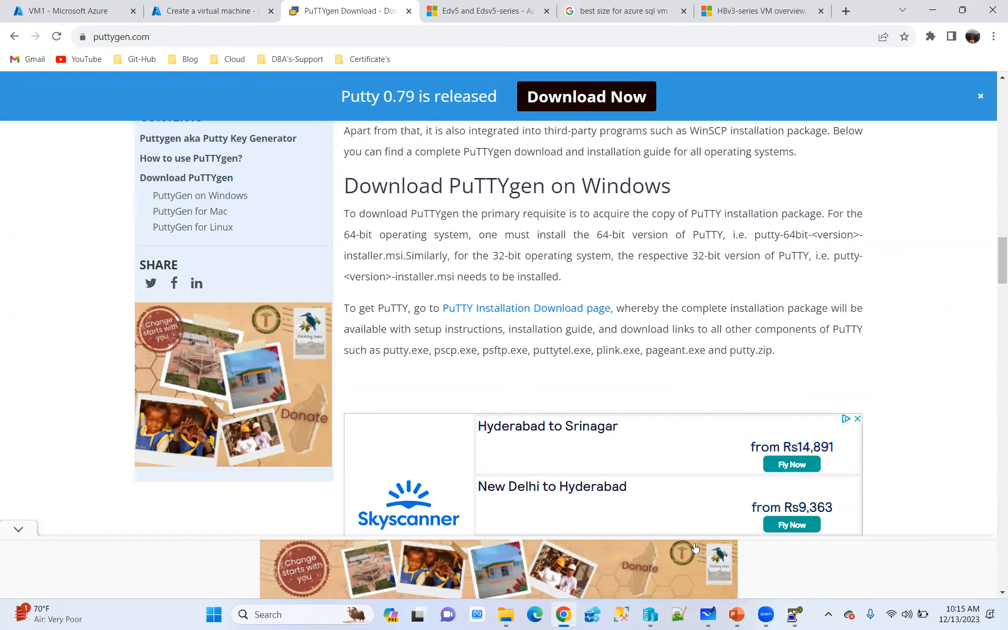
pyautogui.click(933, 11)
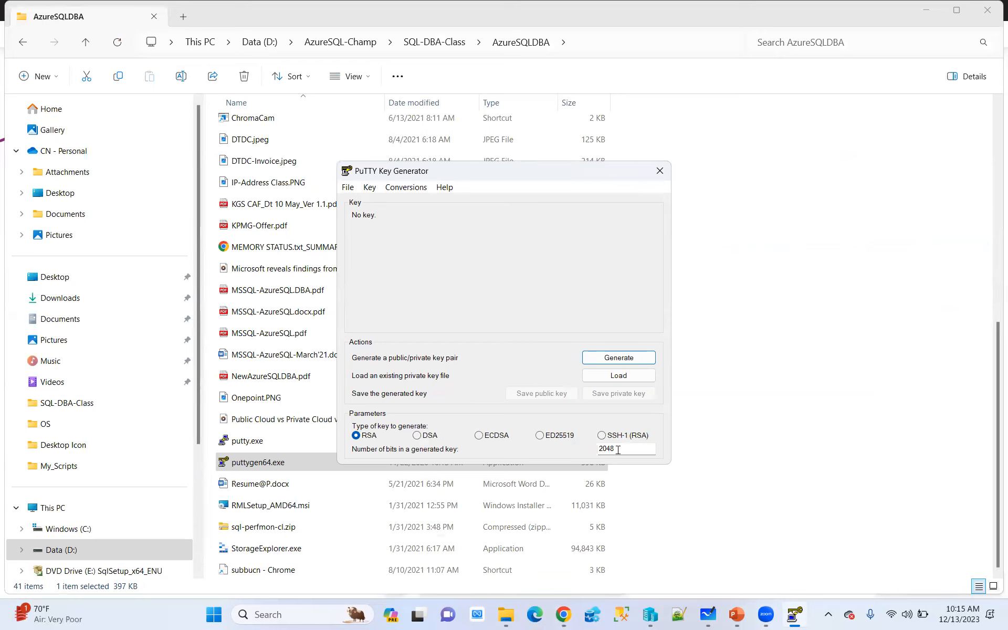
# Generate a 2048-bit RSA key pair in PuTTY Key Generator and copy the entire OpenSSH public key text
pyautogui.click(623, 360)
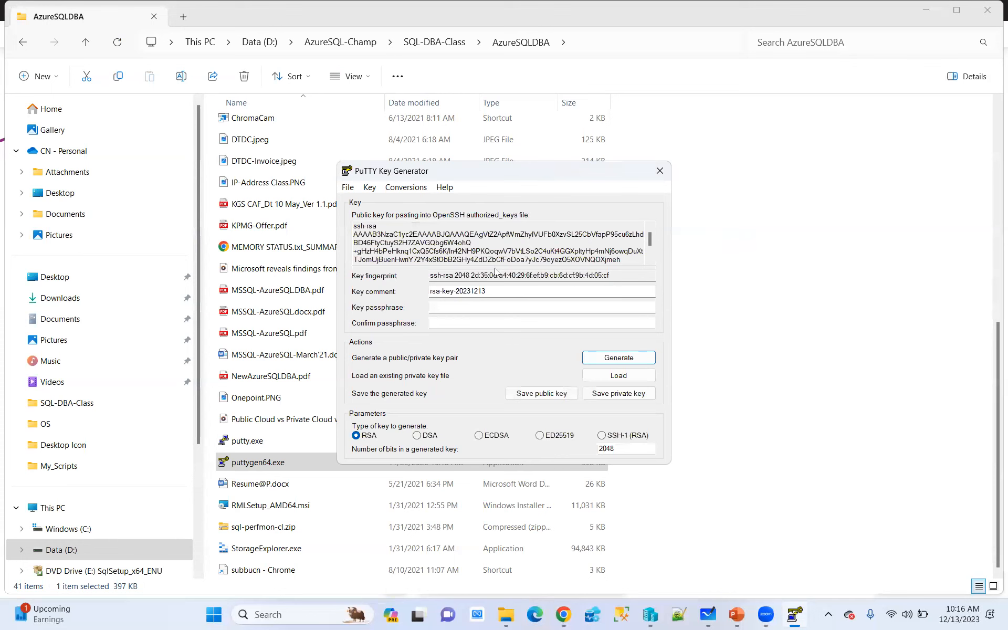
pyautogui.scroll(-1, 456, 223)
pyautogui.moveTo(389, 256); pyautogui.dragTo(325, 177)
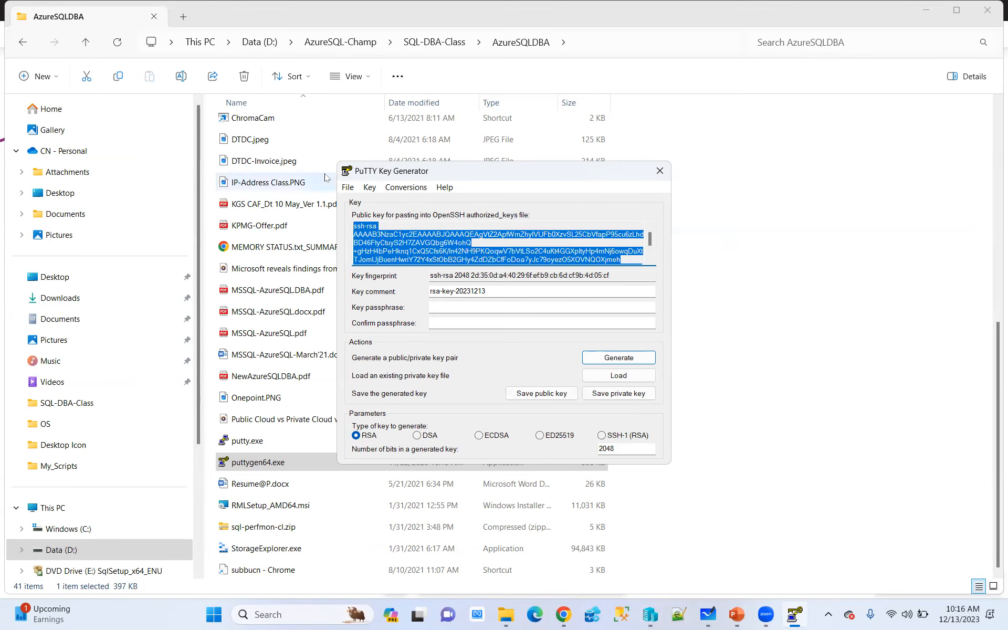
# Switch to the browser and paste the generated public key into the SSH public key field of the Create a virtual machine form
pyautogui.click(563, 615)
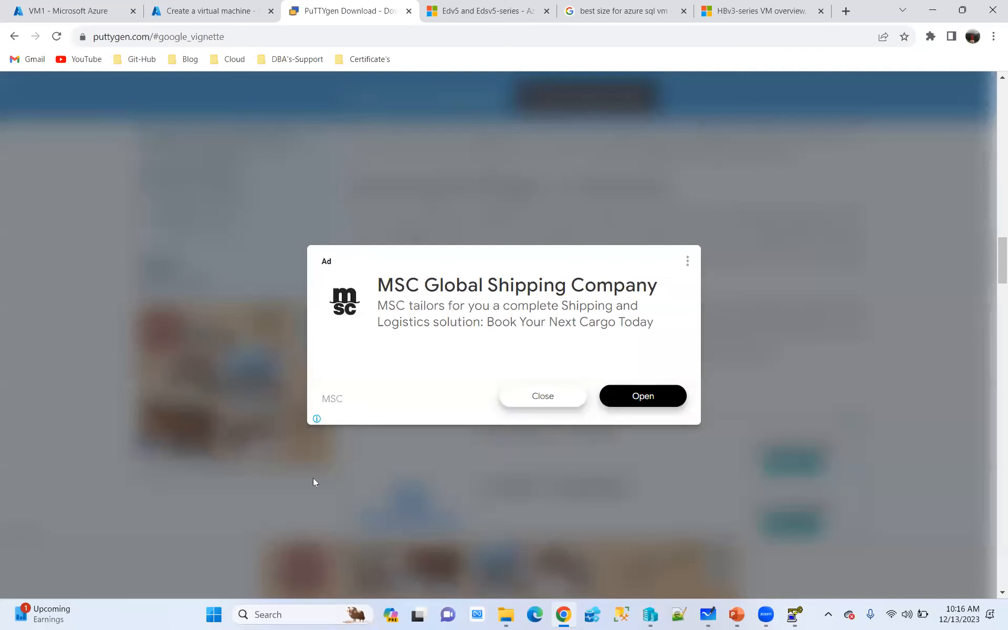
pyautogui.click(177, 11)
pyautogui.click(215, 328)
pyautogui.hotkey('ctrl', 'v')
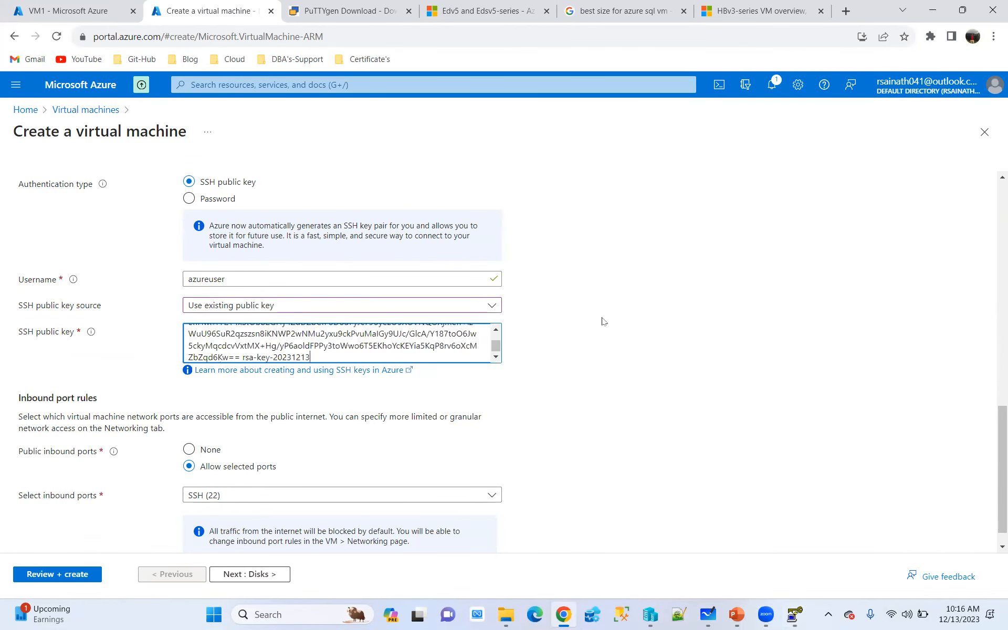
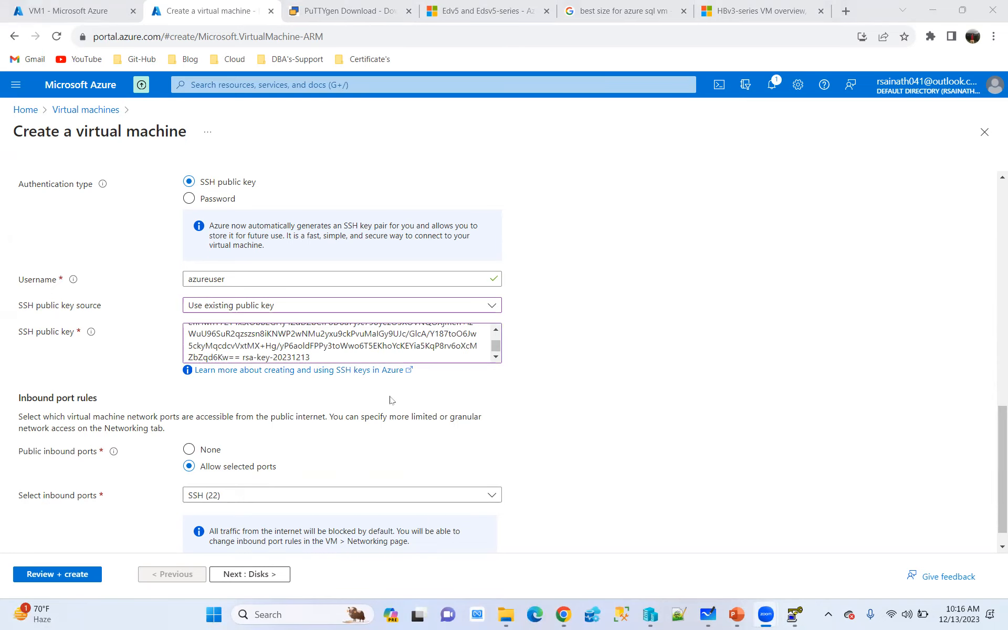
# Continue to the disk settings, ignore the deployment recommendations, and set the OS disk type to Standard HDD (locally-redundant storage)
pyautogui.scroll(-1, 389, 402)
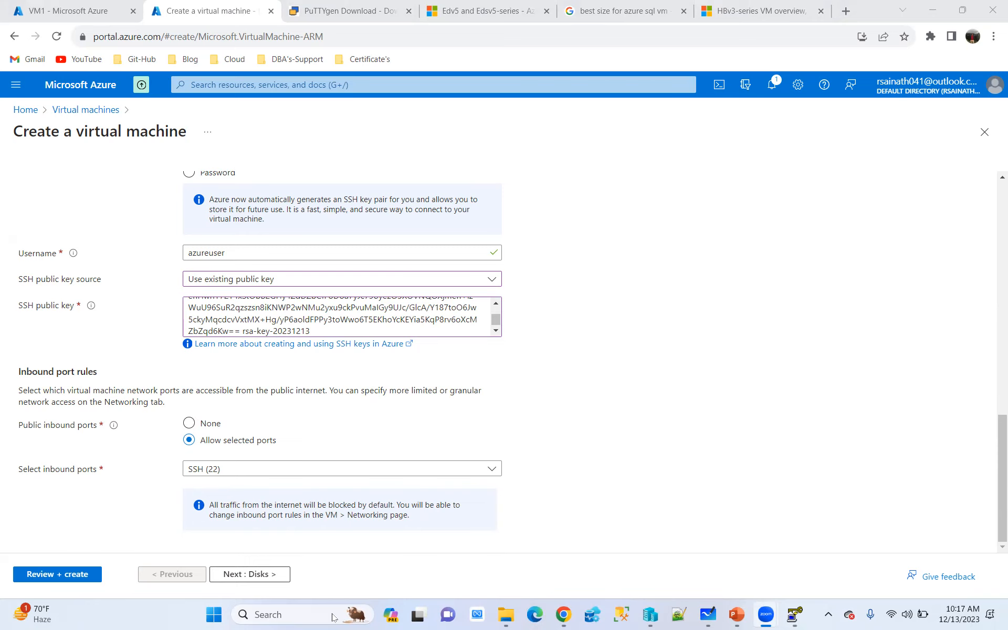
pyautogui.click(243, 574)
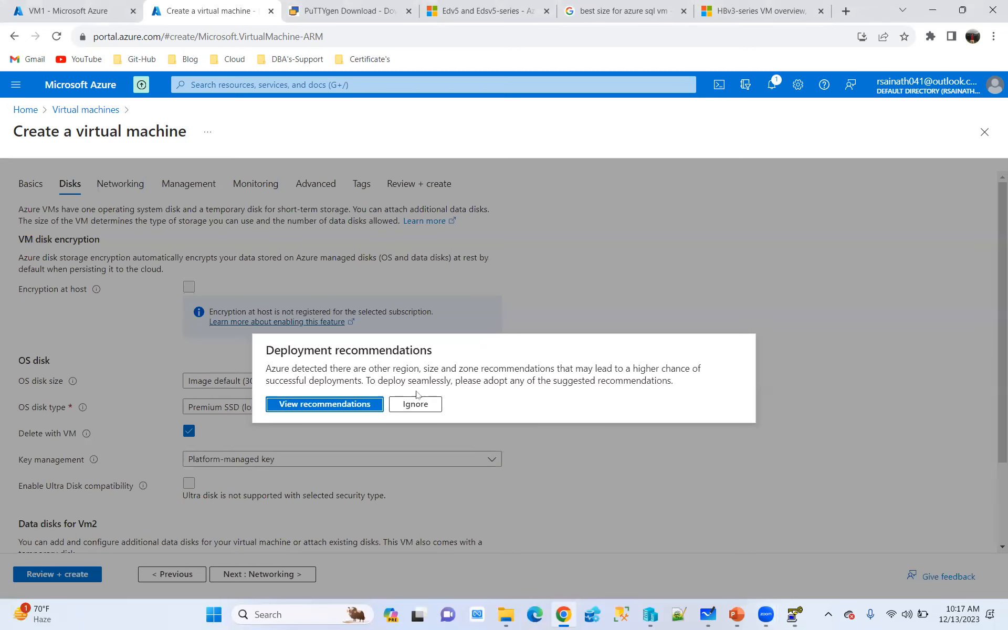
pyautogui.click(426, 405)
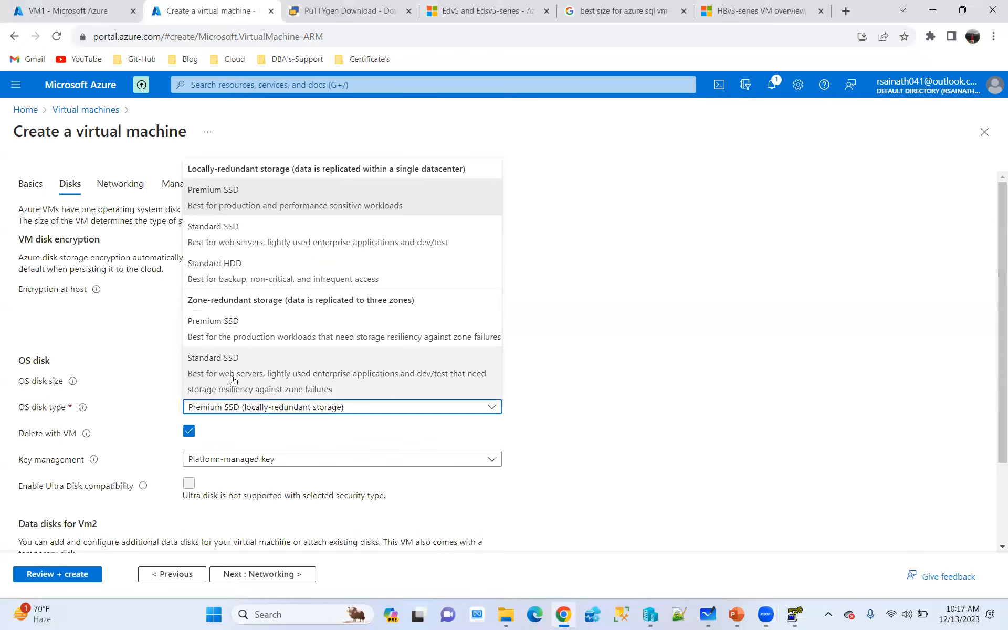
pyautogui.click(237, 274)
pyautogui.scroll(-1, 560, 315)
pyautogui.scroll(-1, 561, 315)
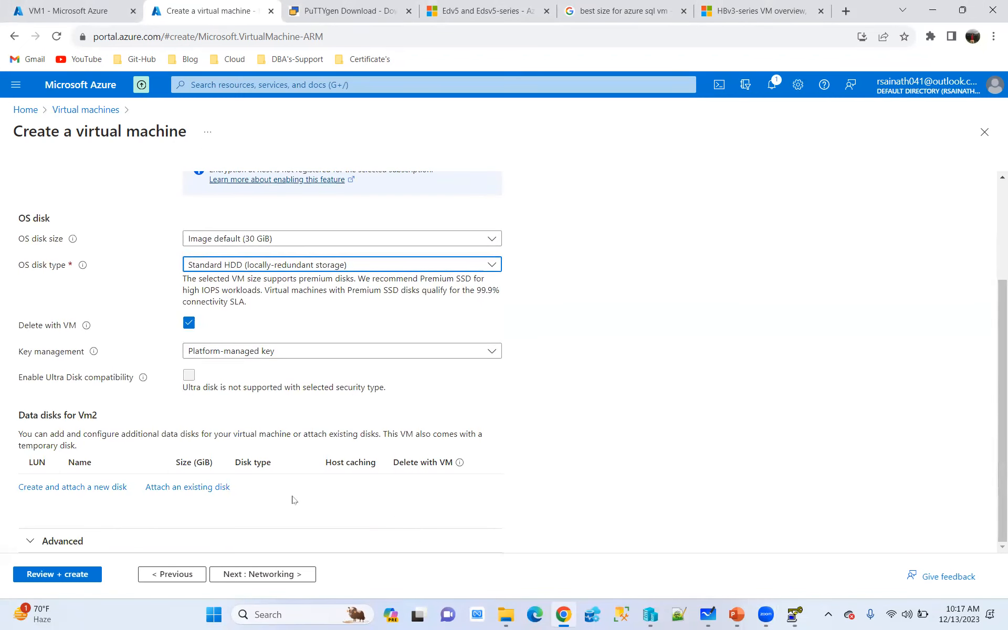
# Keep the default networking and management settings, disable boot diagnostics, and proceed through the advanced settings to the tags
pyautogui.click(278, 577)
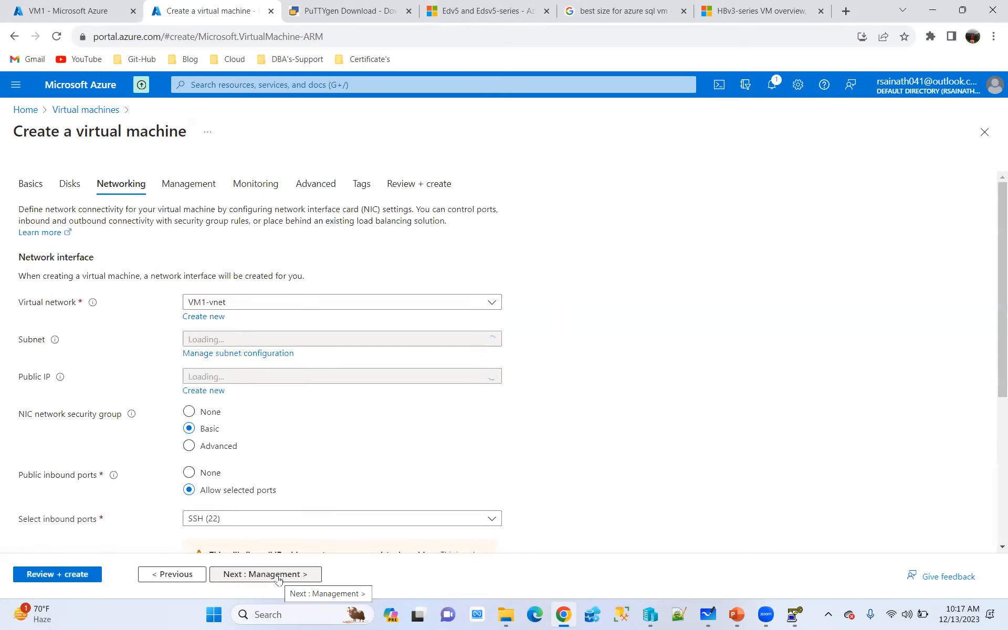
pyautogui.click(278, 575)
pyautogui.click(278, 575)
pyautogui.click(204, 339)
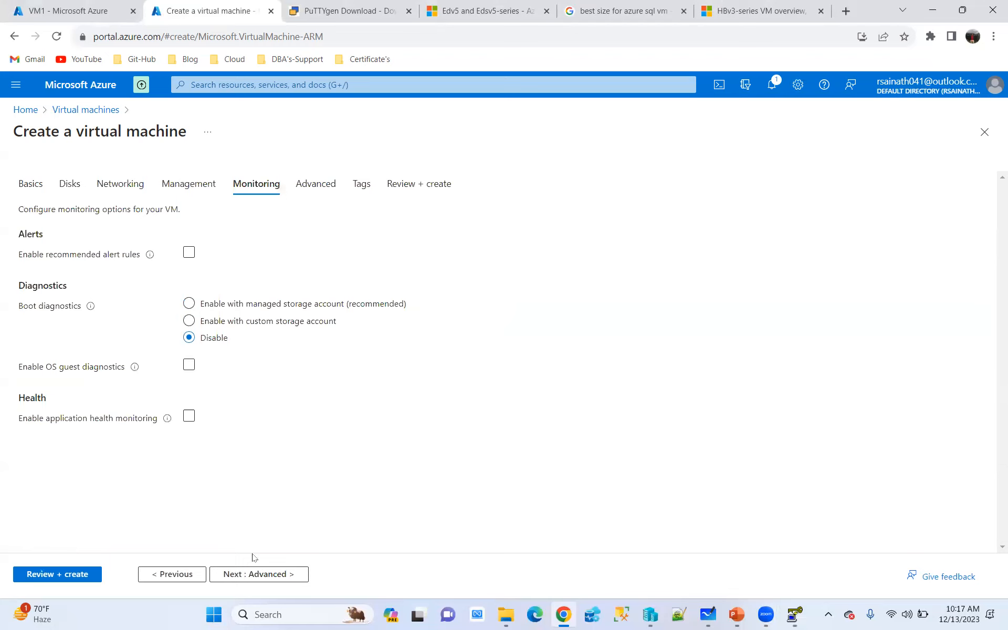
pyautogui.click(256, 574)
pyautogui.click(260, 574)
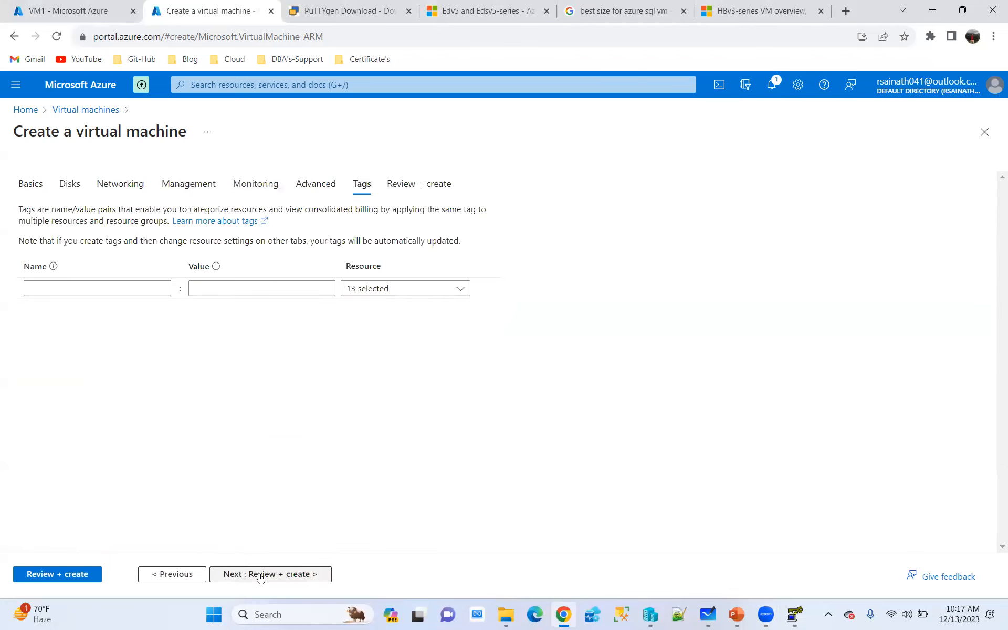
# Validate and review the Vm2 configuration summary, and create the virtual machine
pyautogui.click(59, 574)
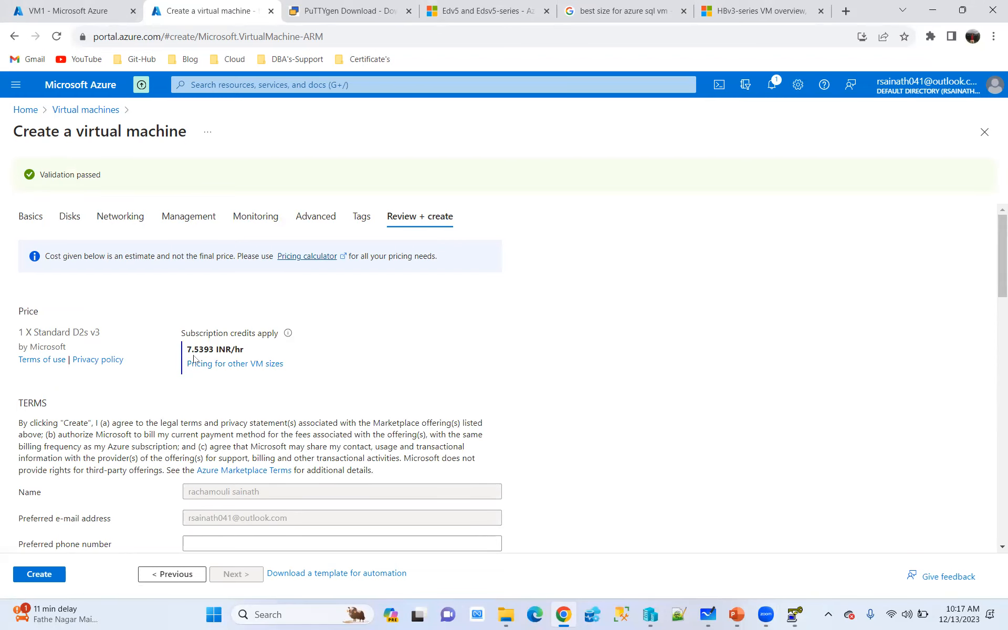
pyautogui.scroll(-3, 321, 388)
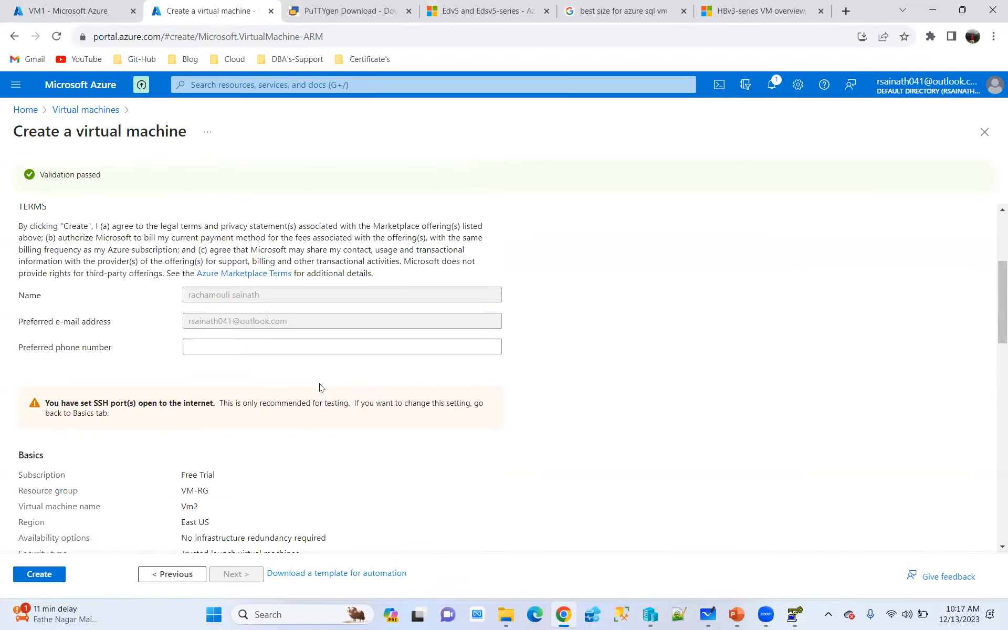
pyautogui.scroll(-10, 321, 389)
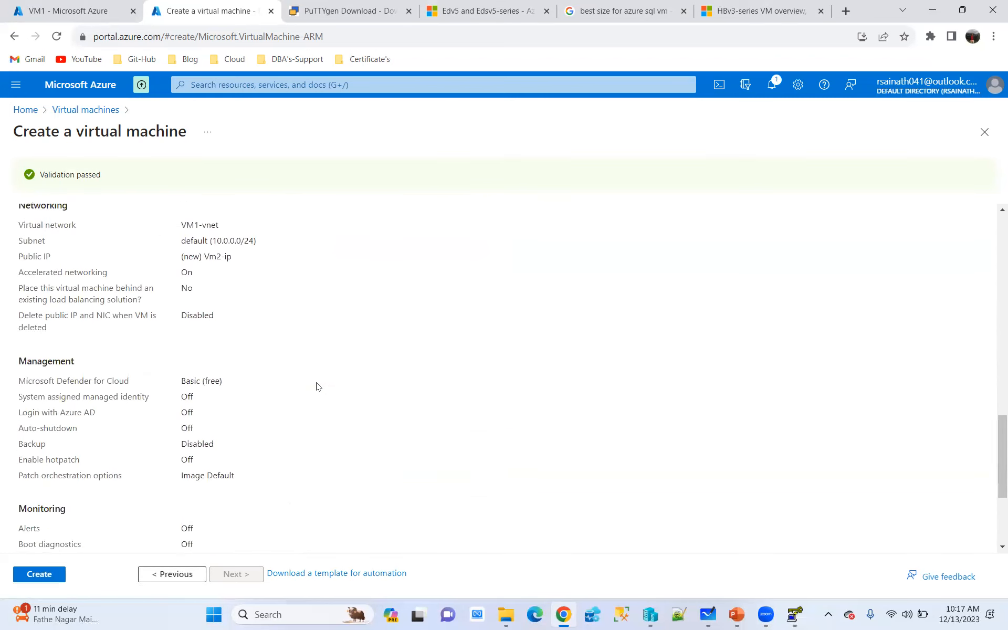
pyautogui.scroll(-3, 316, 386)
pyautogui.click(39, 573)
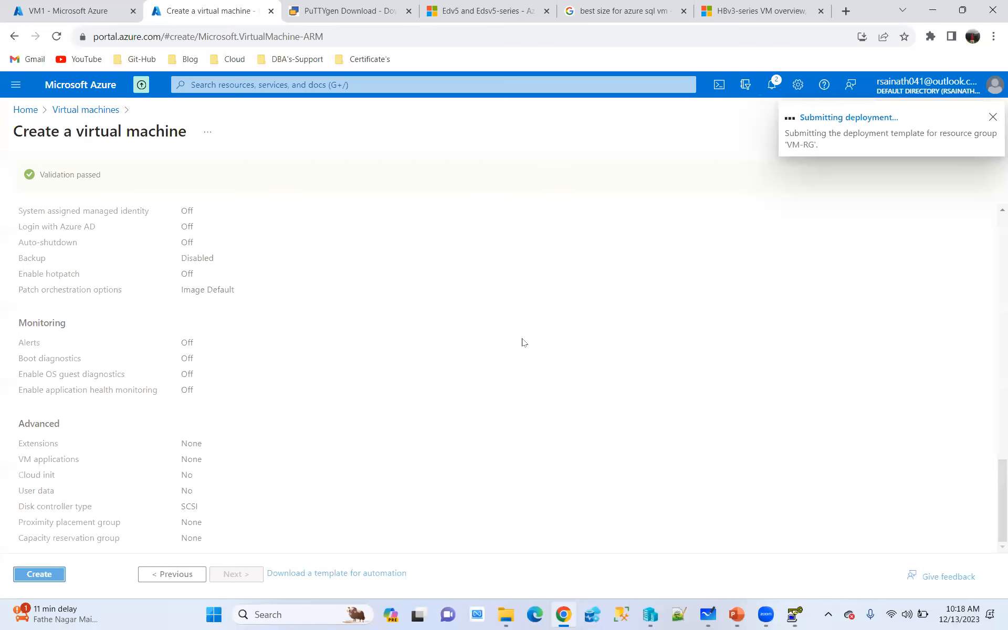
# Switch to PuTTY Key Generator and try to save the public key as SSH_publickey on the Windows (C:) drive, accepting the suggested user folder
pyautogui.click(794, 614)
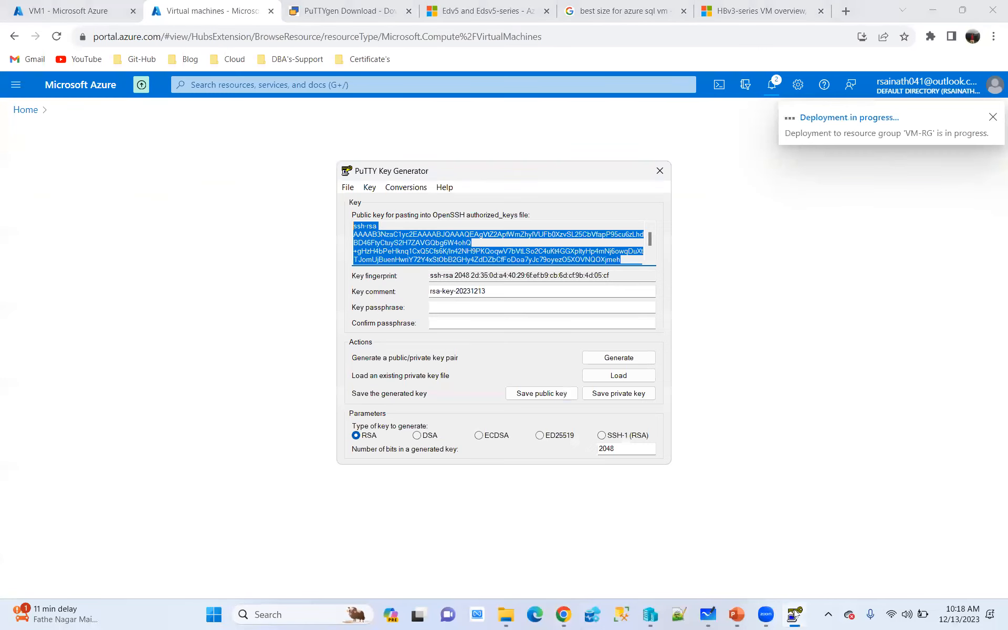
pyautogui.click(556, 395)
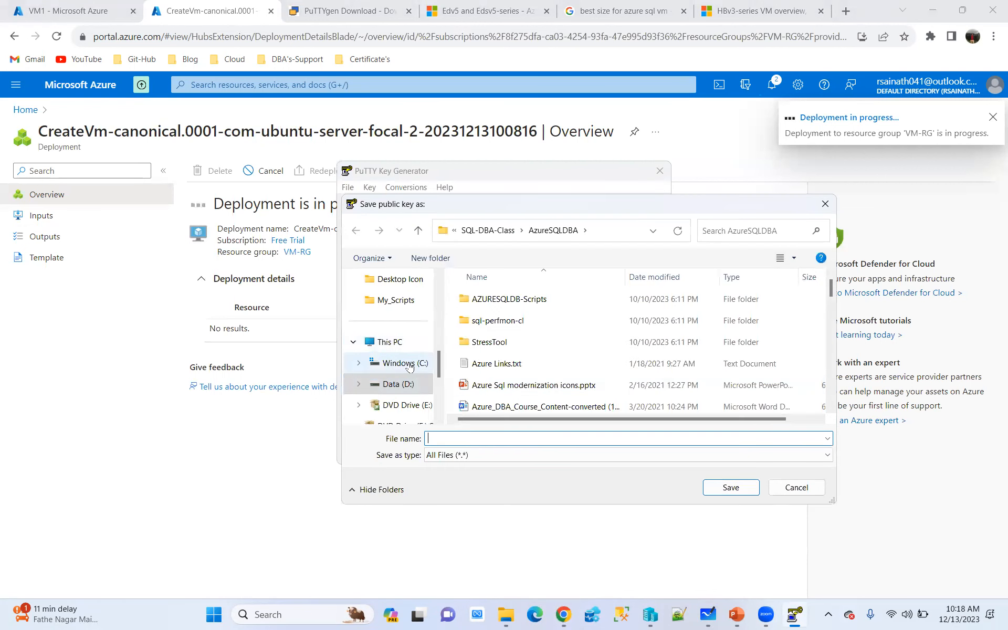
pyautogui.click(410, 363)
pyautogui.click(468, 438)
pyautogui.write('SSH_publickey')
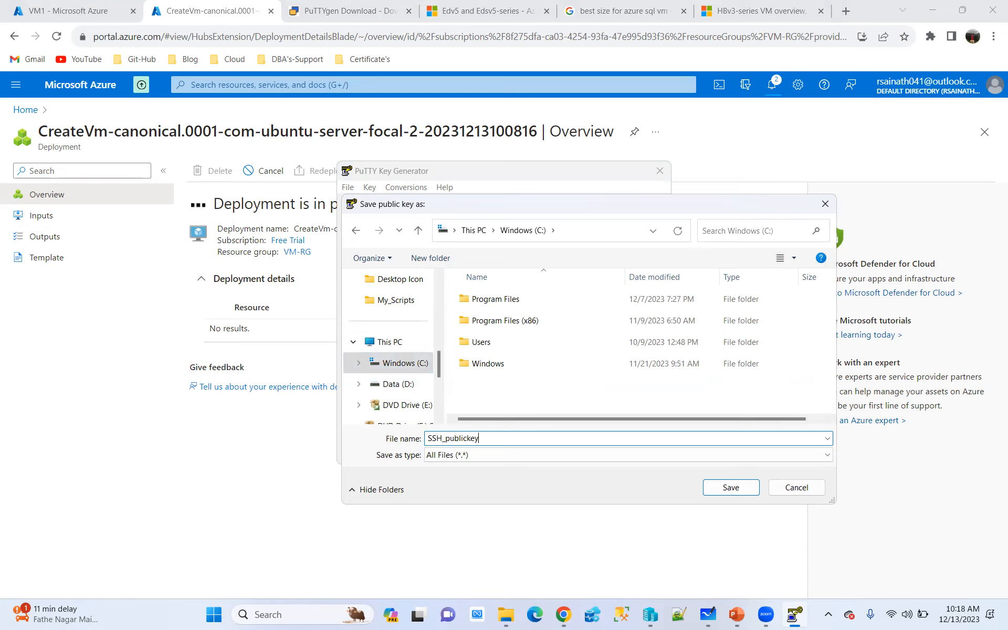
pyautogui.click(718, 486)
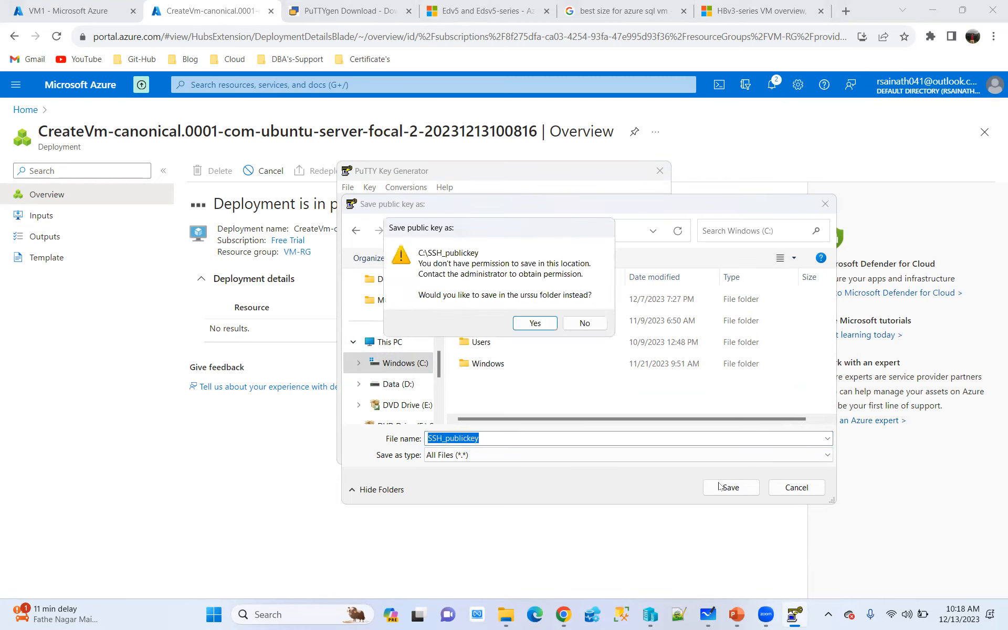
pyautogui.click(535, 323)
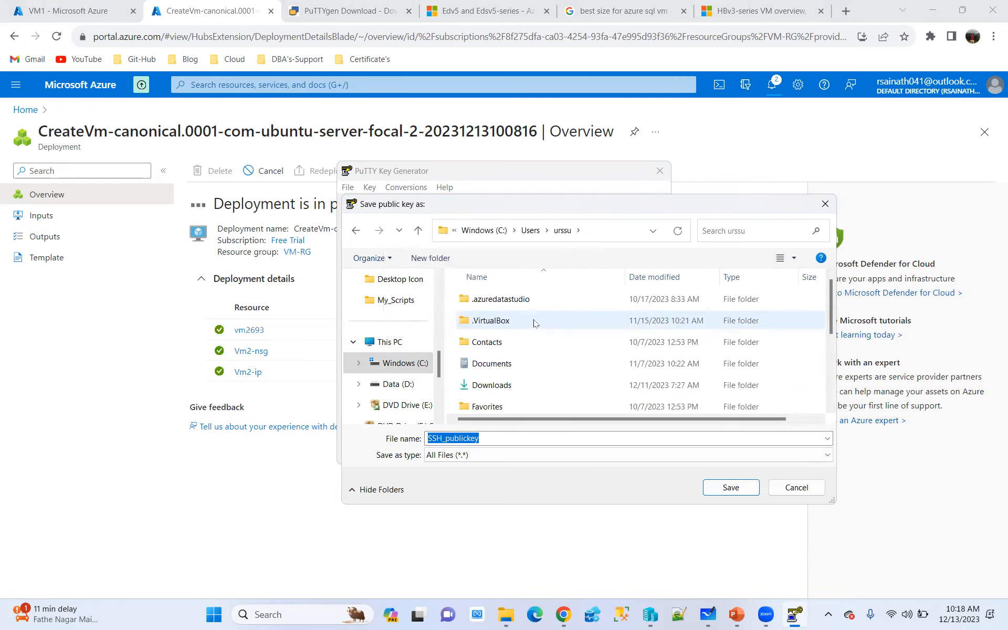
# Check the Windows (C:) drive in File Explorer, return to PuTTY Key Generator, and save the SSH_publickey file in the Desktop folder
pyautogui.scroll(-3, 551, 353)
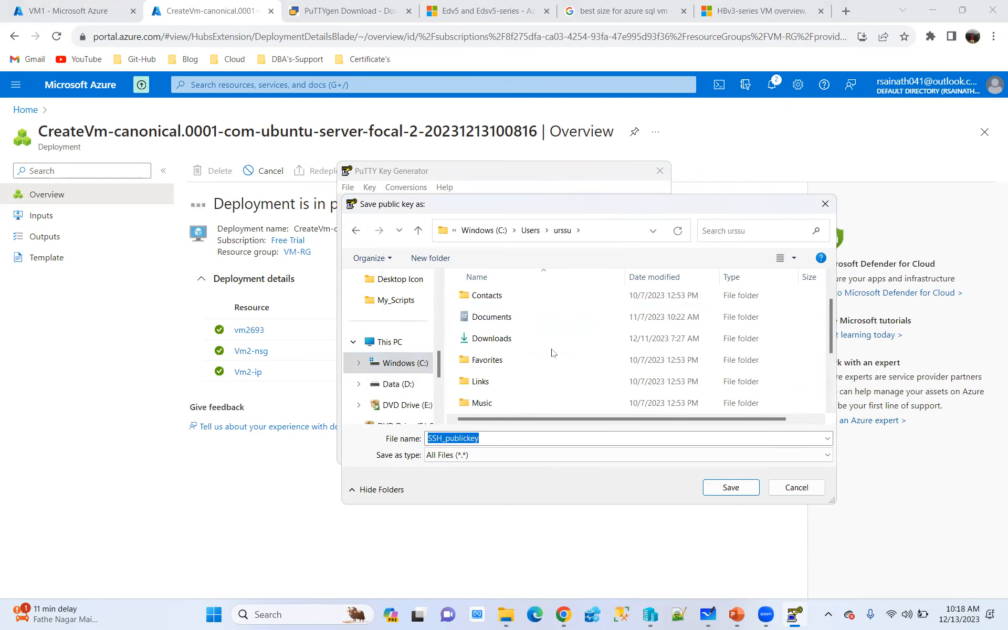
pyautogui.scroll(3, 410, 333)
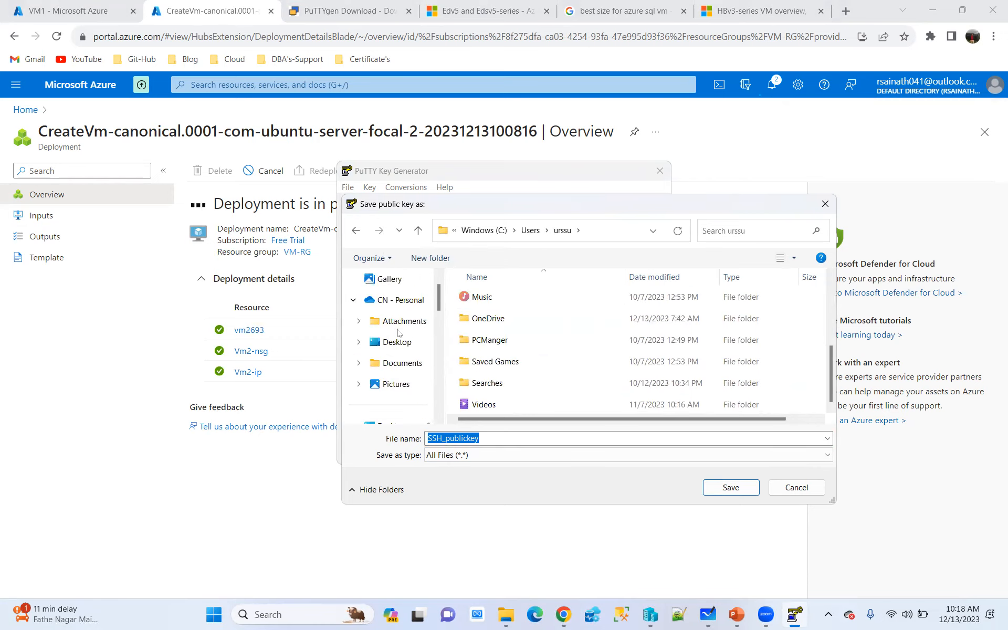
pyautogui.click(506, 615)
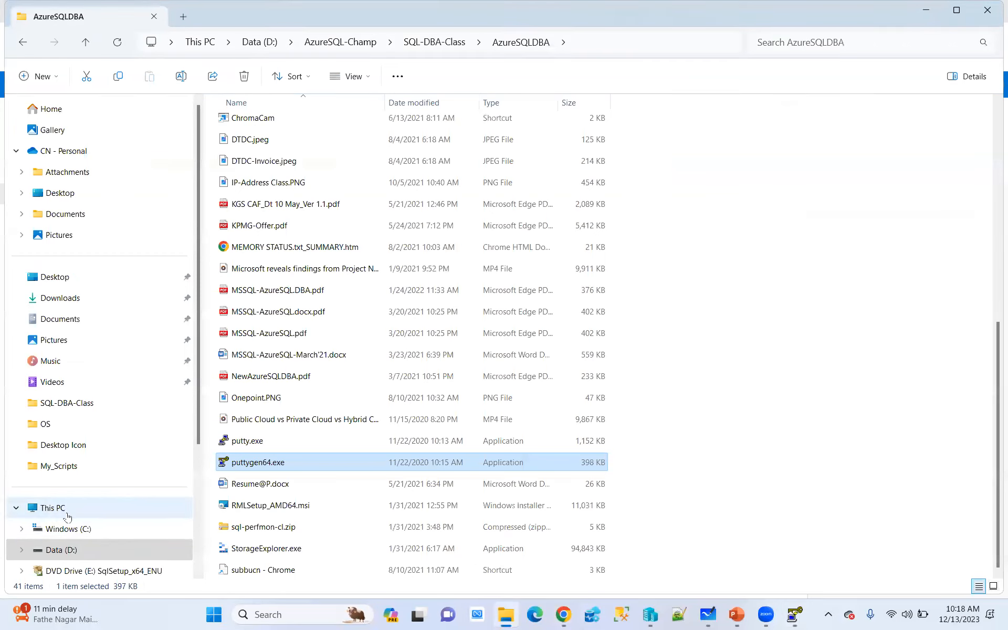
pyautogui.click(68, 527)
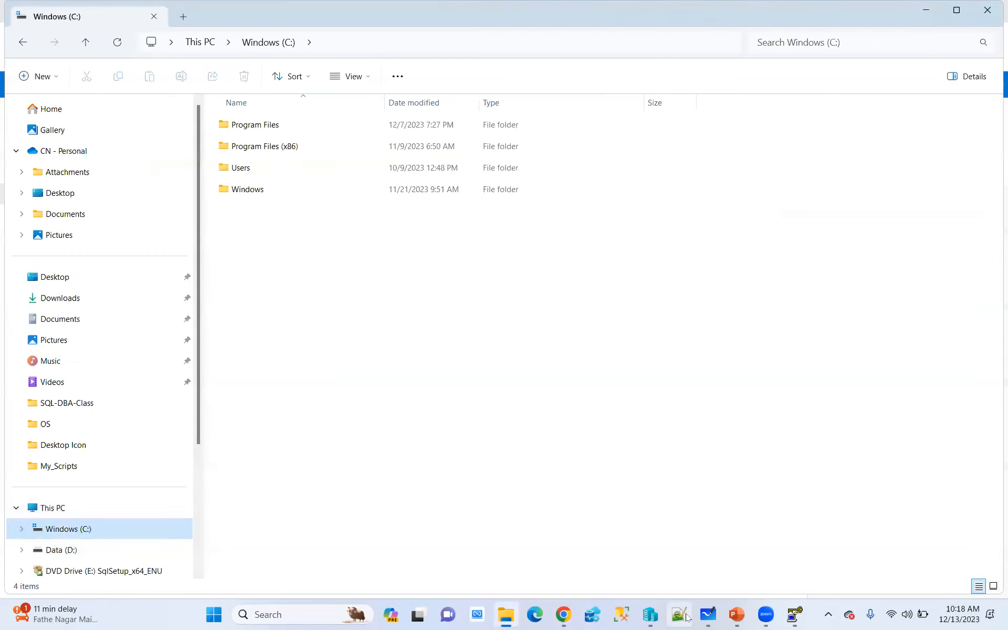
pyautogui.click(794, 615)
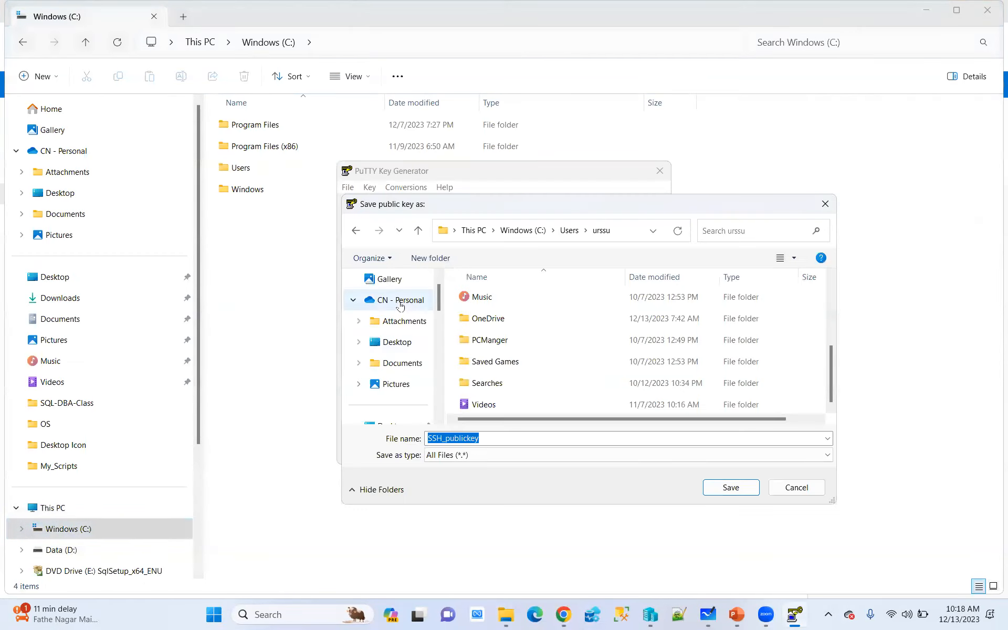
pyautogui.click(399, 342)
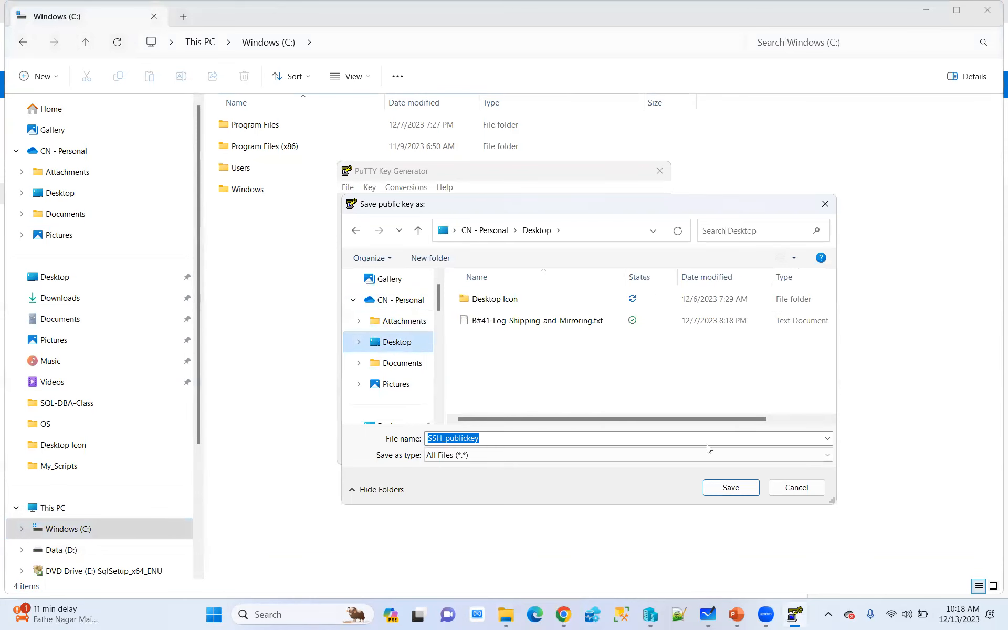
pyautogui.click(716, 486)
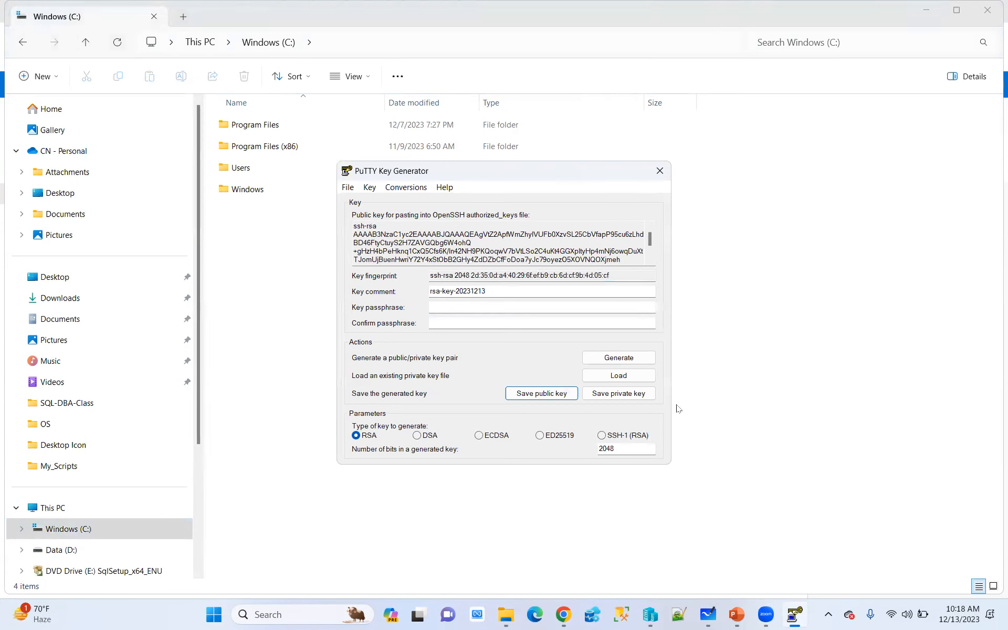
# Start saving the private key without a passphrase in the Desktop folder, listing all file types
pyautogui.click(624, 396)
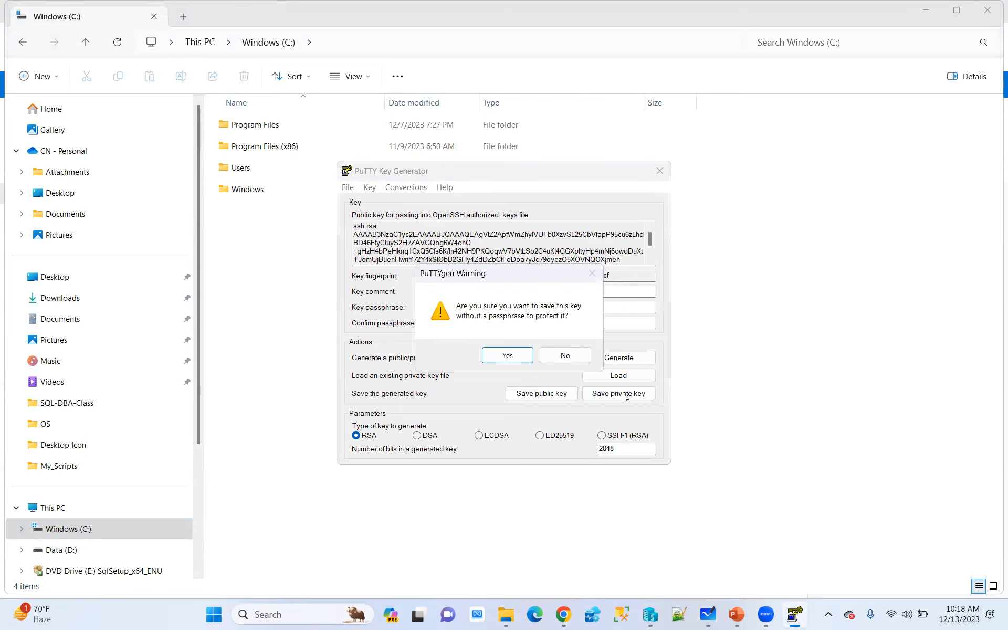
pyautogui.click(513, 357)
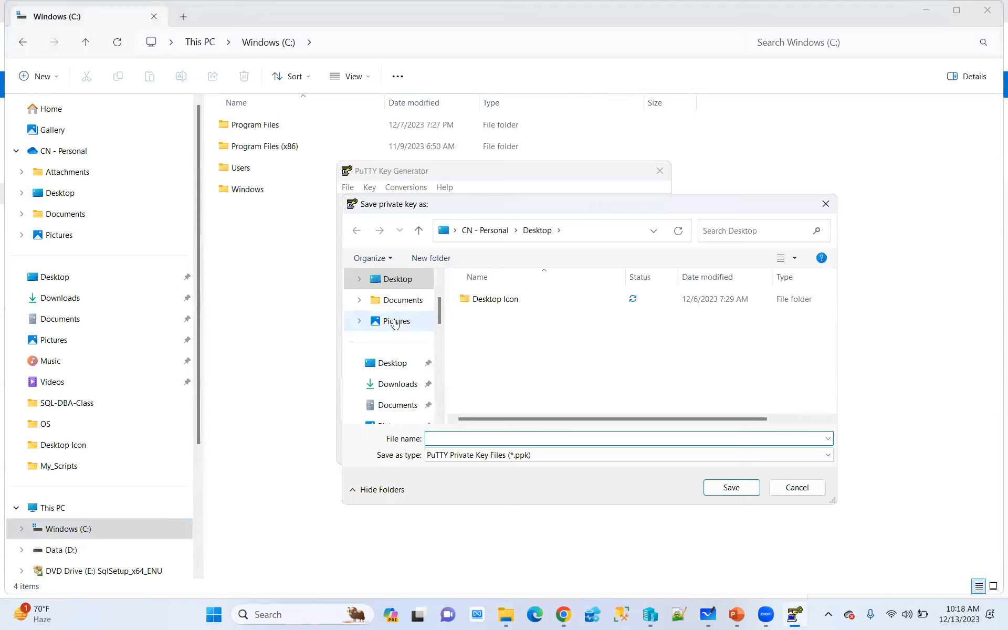
pyautogui.click(391, 362)
pyautogui.click(441, 437)
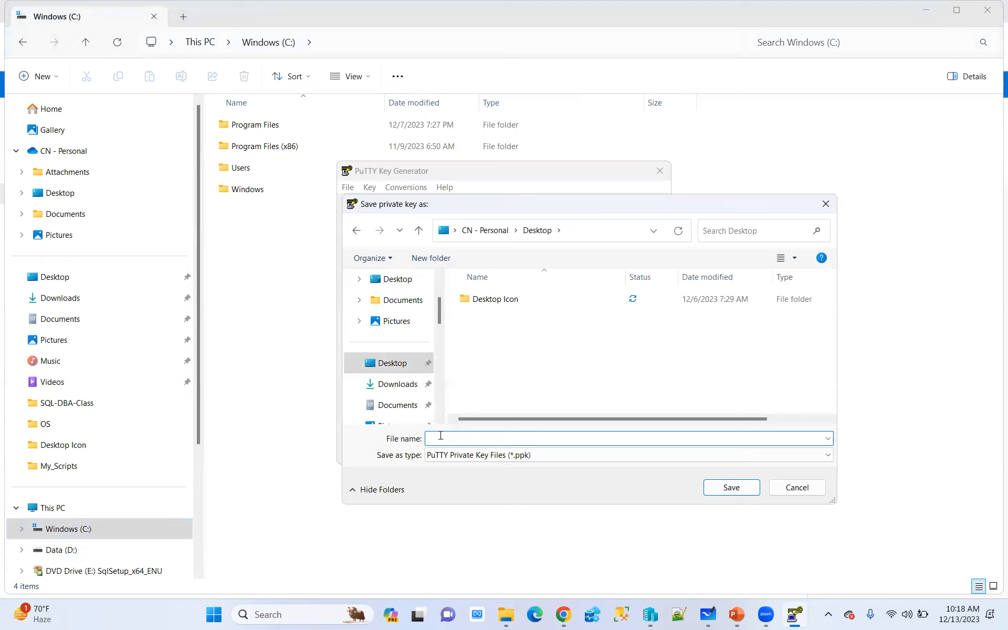
pyautogui.click(541, 455)
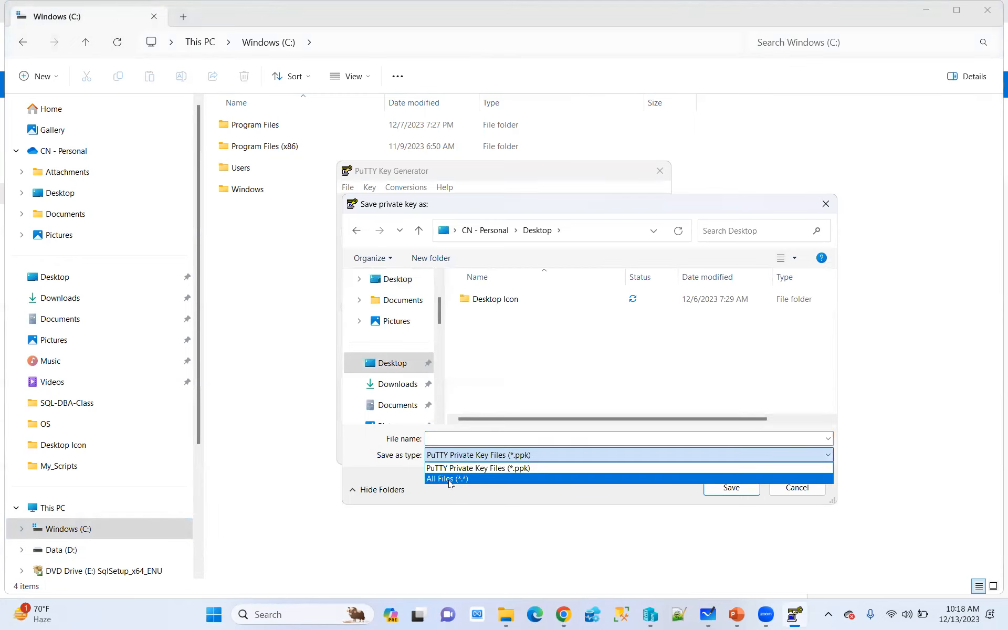
pyautogui.click(452, 475)
# Name the private key file SSH_privatekey and save it with the type PuTTY Private Key Files (*.ppk)
pyautogui.click(479, 343)
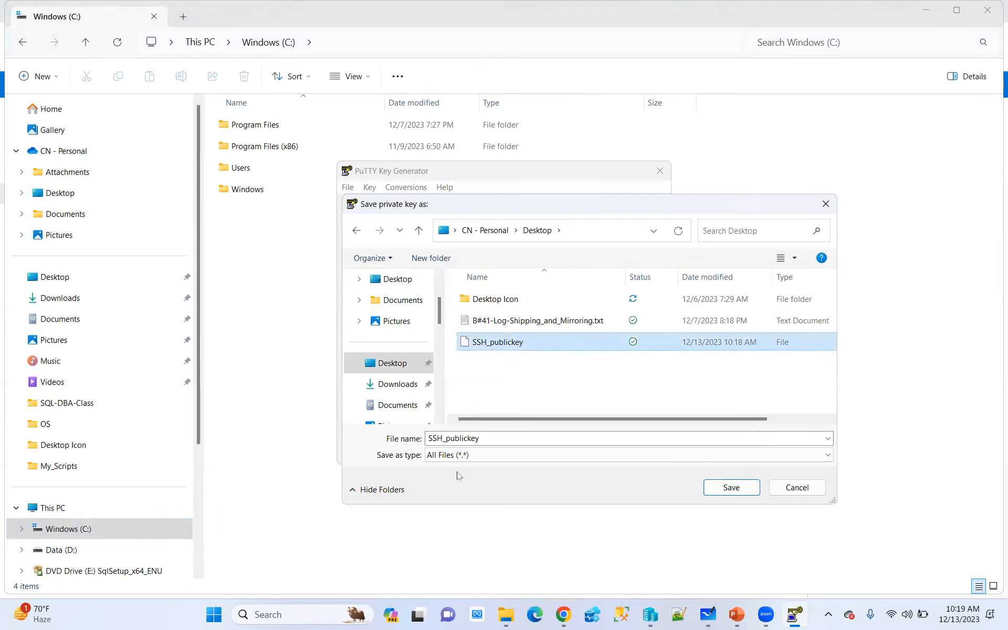
pyautogui.doubleClick(469, 438)
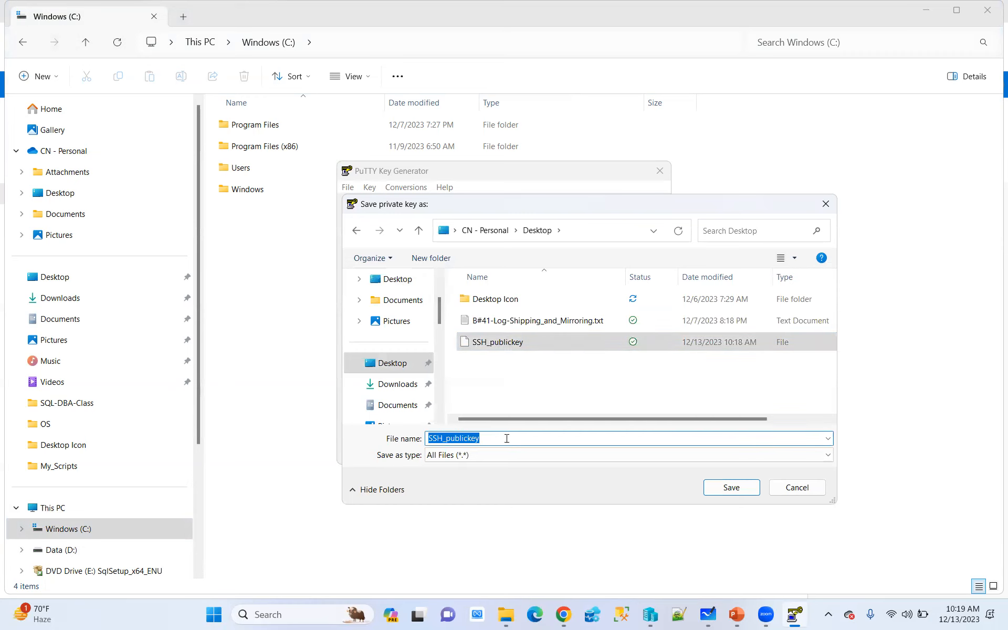
pyautogui.click(468, 438)
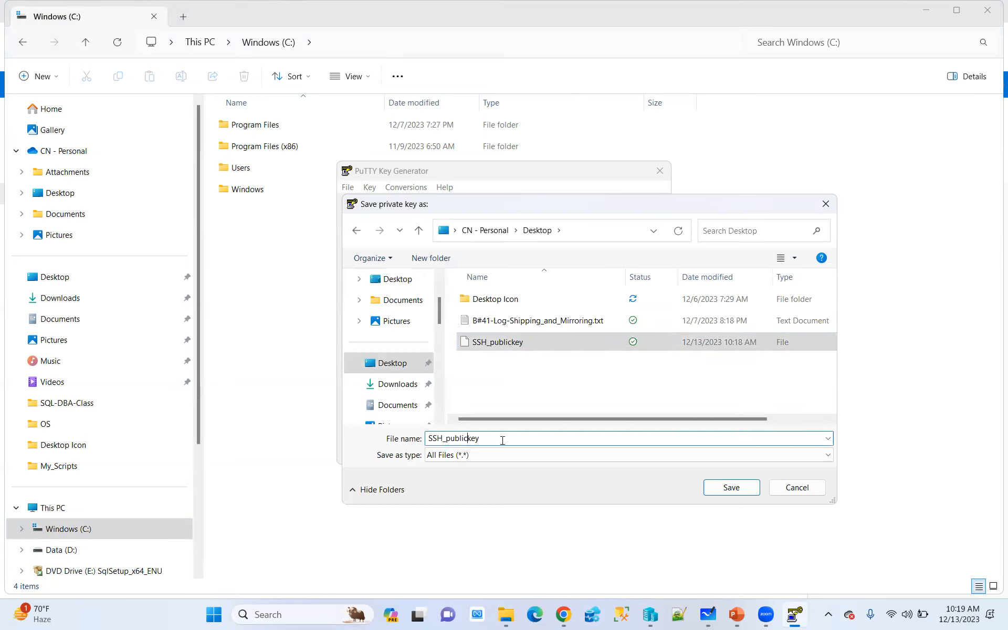
pyautogui.press('BackSpace')
pyautogui.press('BackSpace')
pyautogui.press('BackSpace')
pyautogui.press('BackSpace')
pyautogui.press('BackSpace')
pyautogui.write('rivate')
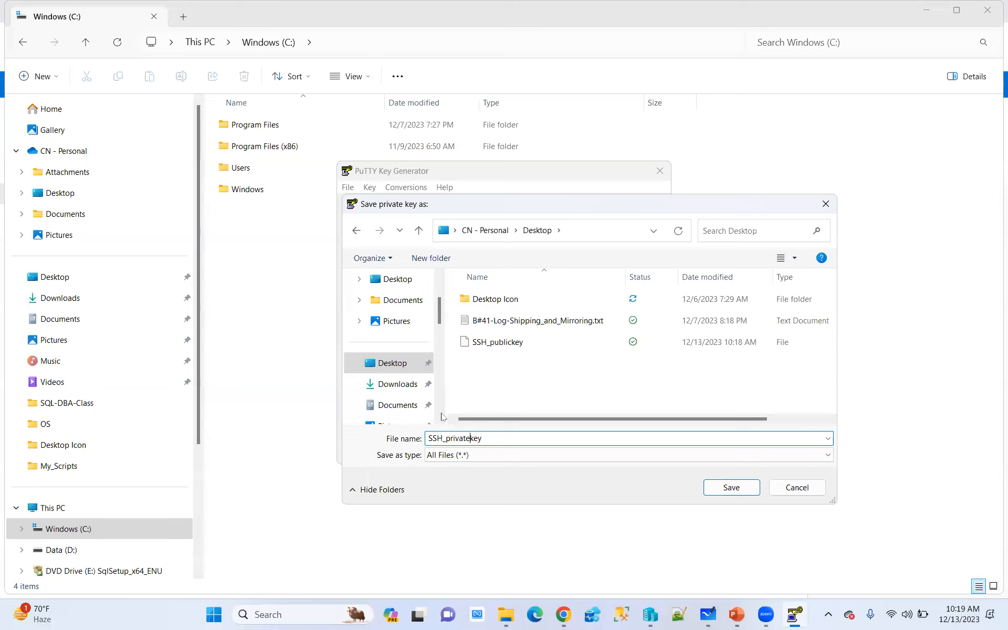
pyautogui.click(512, 456)
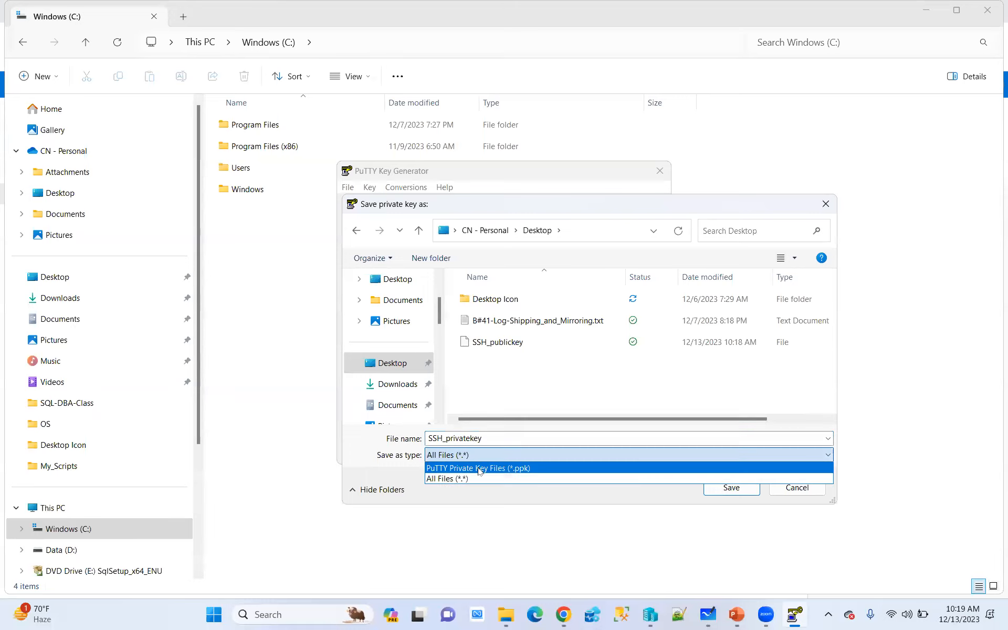
pyautogui.click(479, 468)
pyautogui.click(875, 304)
pyautogui.click(734, 487)
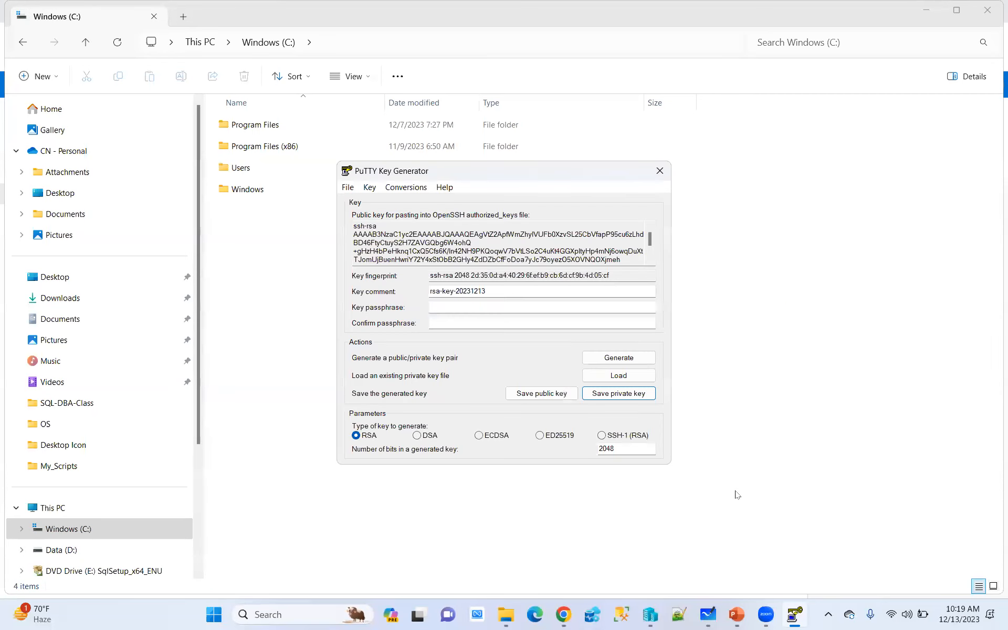
# Close PuTTY Key Generator and switch to File Explorer
pyautogui.click(660, 170)
pyautogui.click(520, 615)
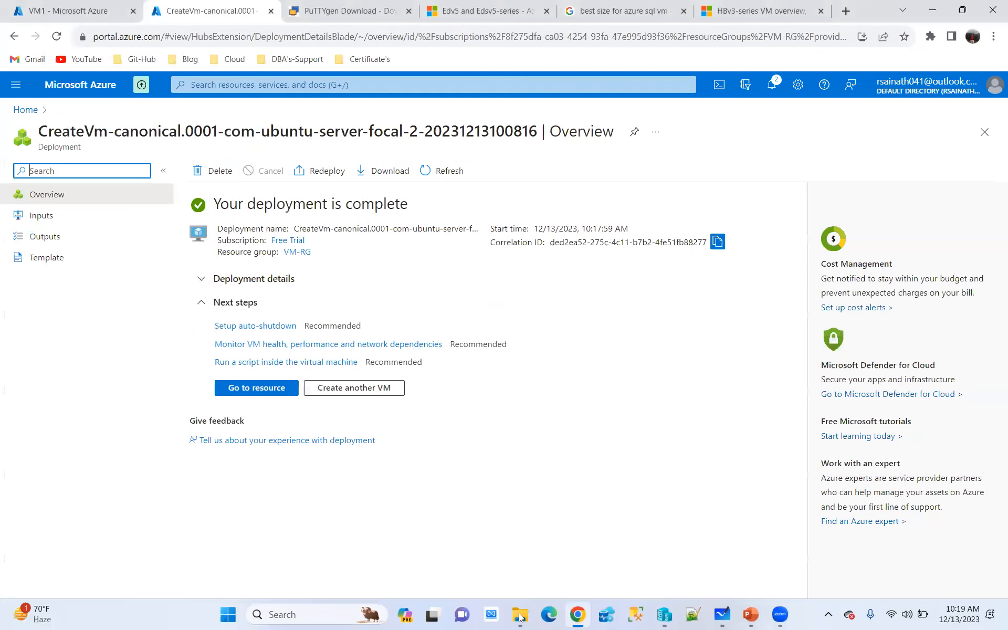
pyautogui.click(521, 615)
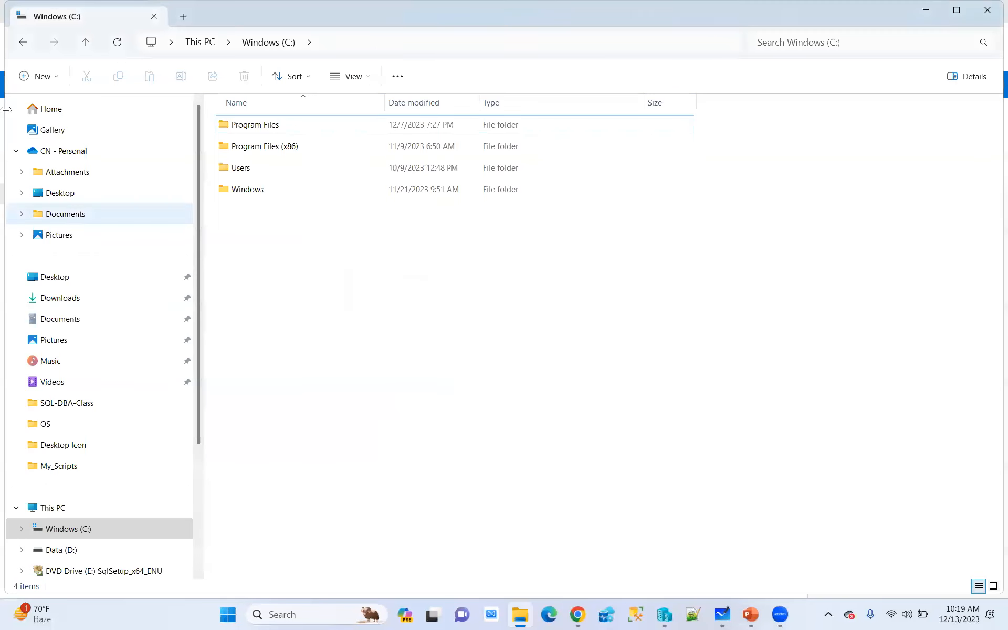
# Launch putty.exe from the AzureSQLDBA folder, then open the deployed Vm2 resource in the Azure portal and copy its public IP address
pyautogui.click(21, 52)
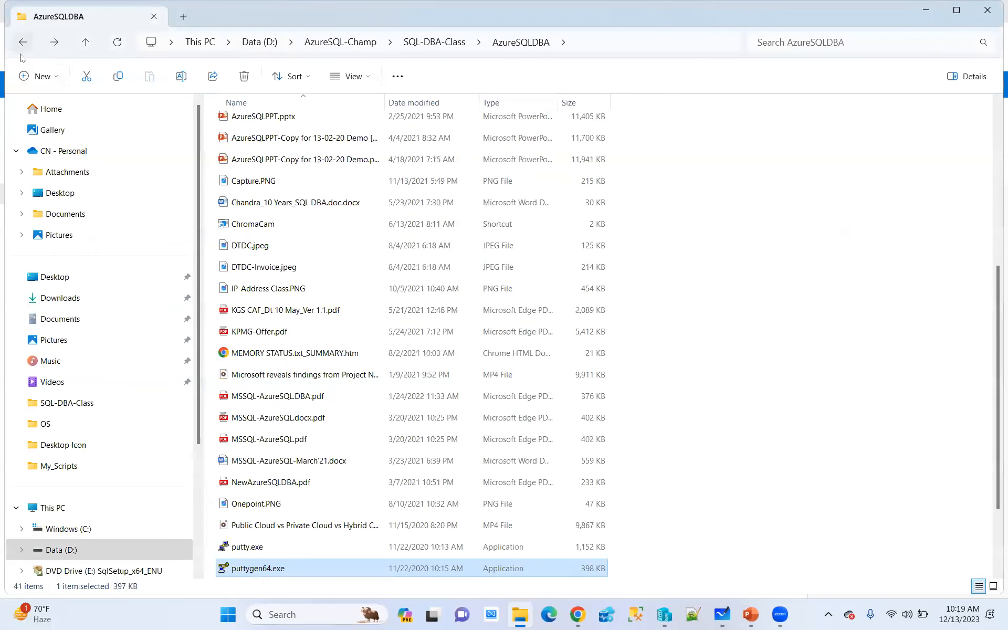
pyautogui.doubleClick(264, 546)
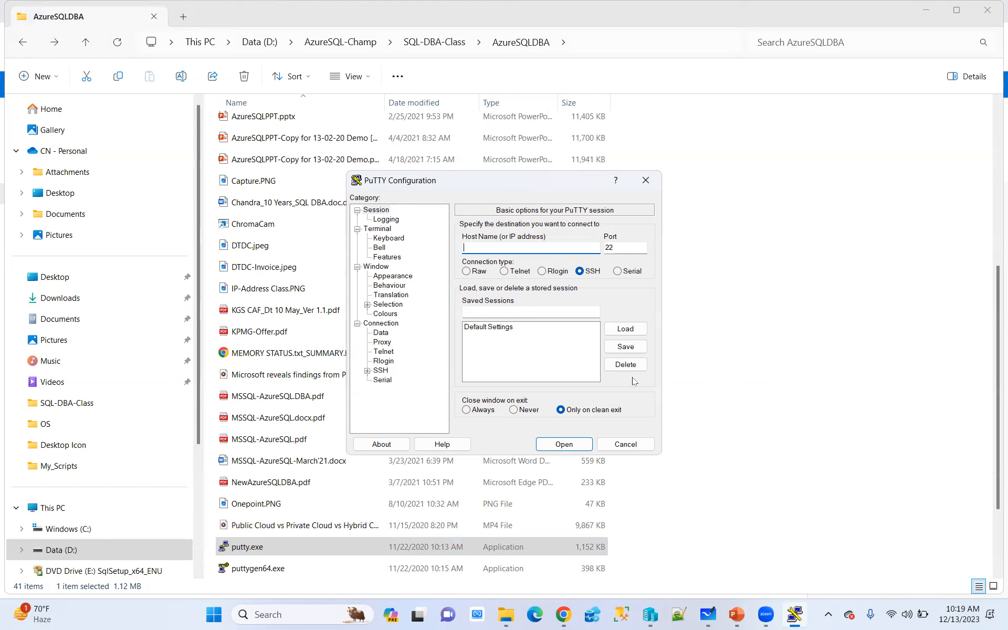
pyautogui.click(563, 615)
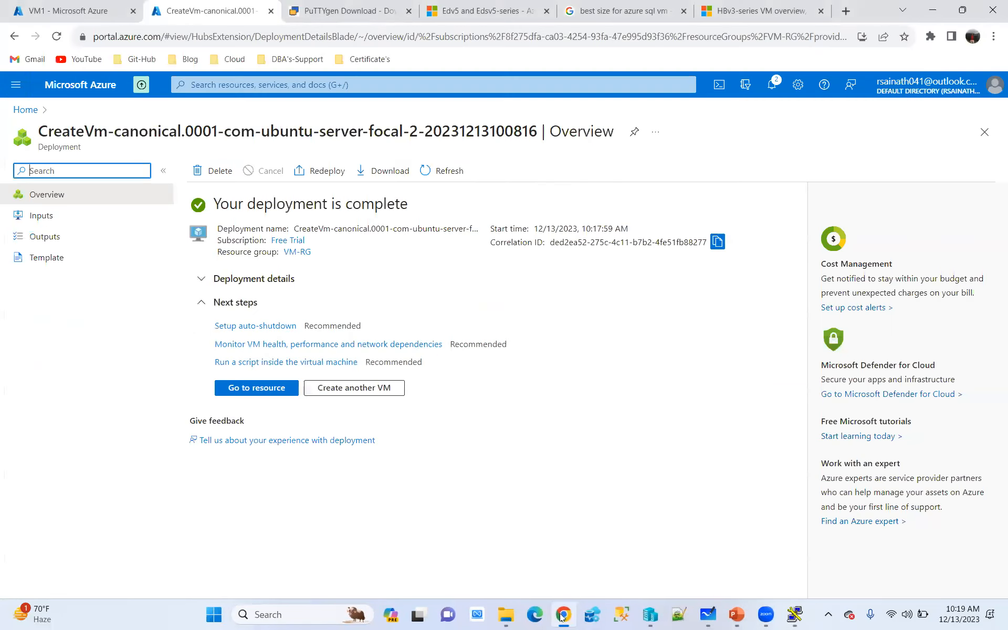
pyautogui.click(264, 395)
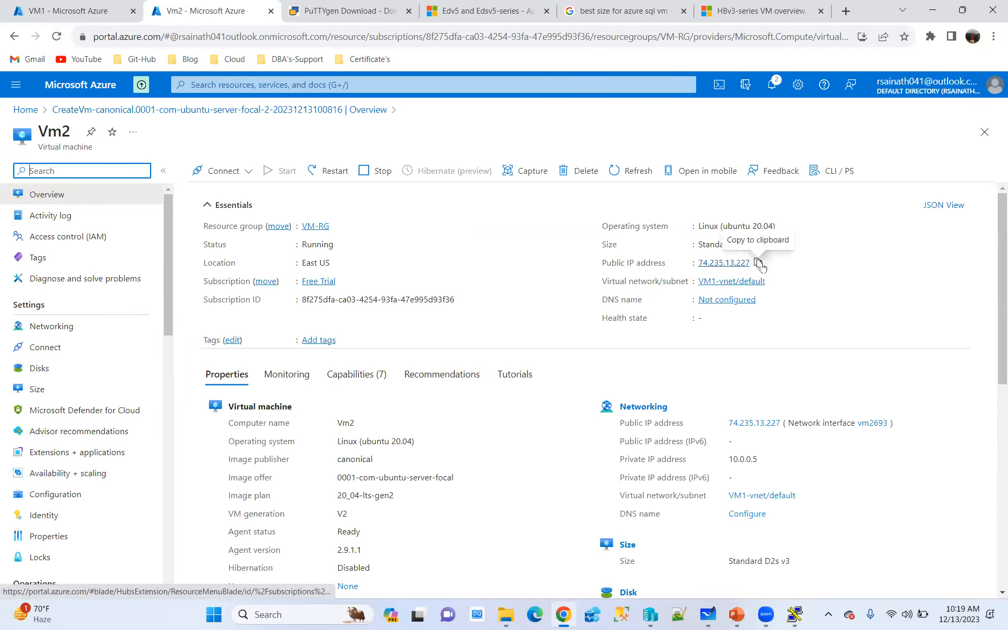
pyautogui.click(758, 264)
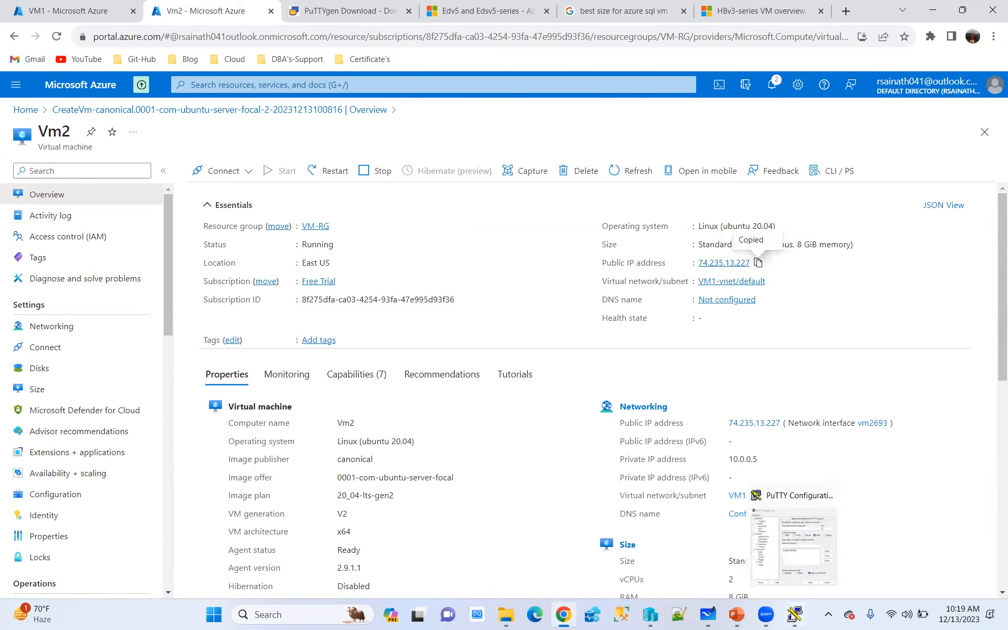
# Open a PuTTY SSH session to host 74.235.13.227 on port 22 and accept the server's host key into the cache
pyautogui.click(795, 614)
pyautogui.hotkey('ctrl', 'v')
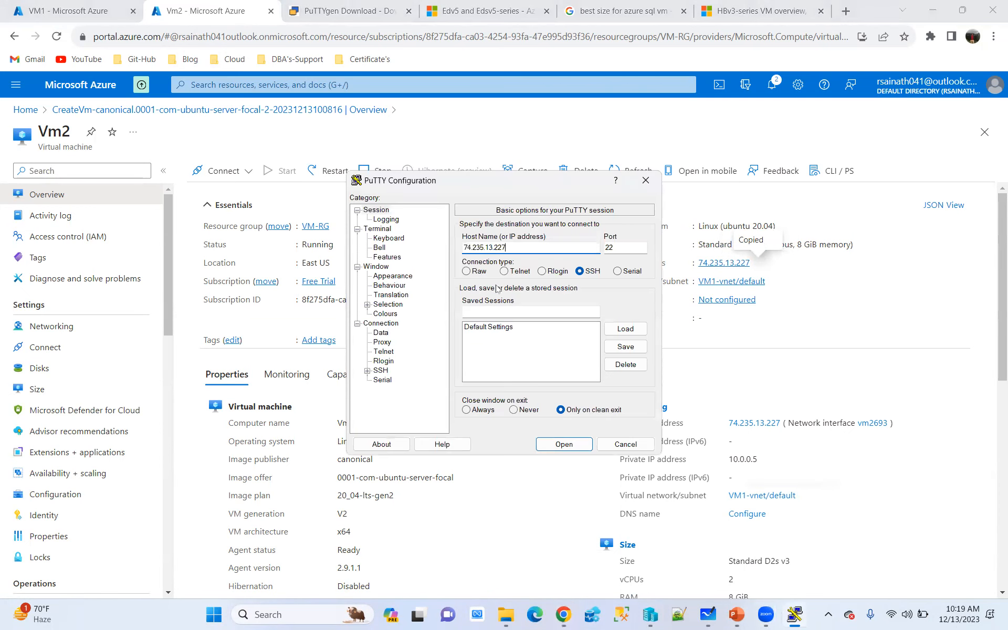
pyautogui.click(572, 444)
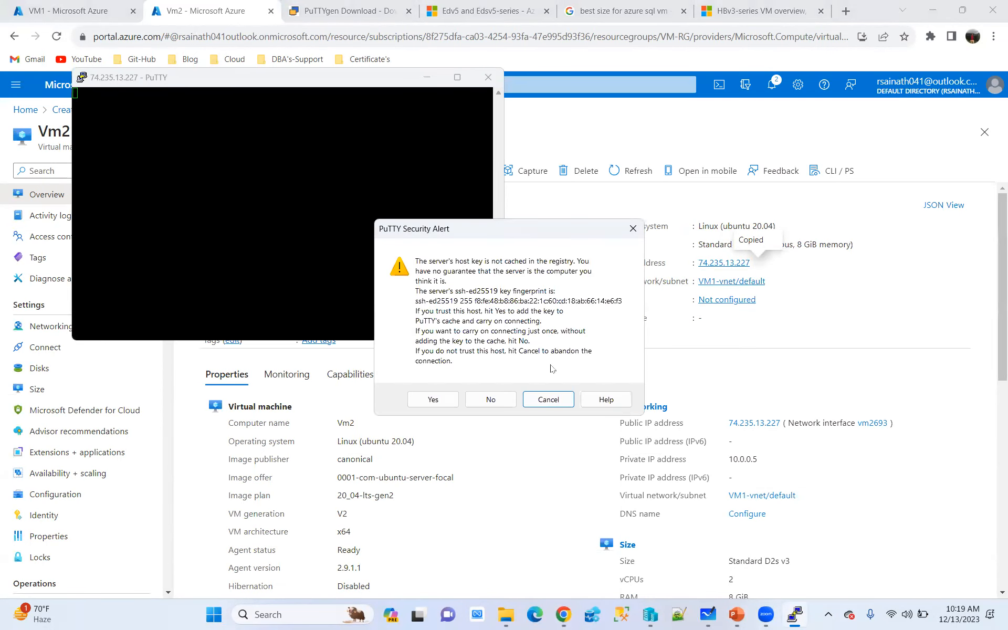
pyautogui.click(410, 400)
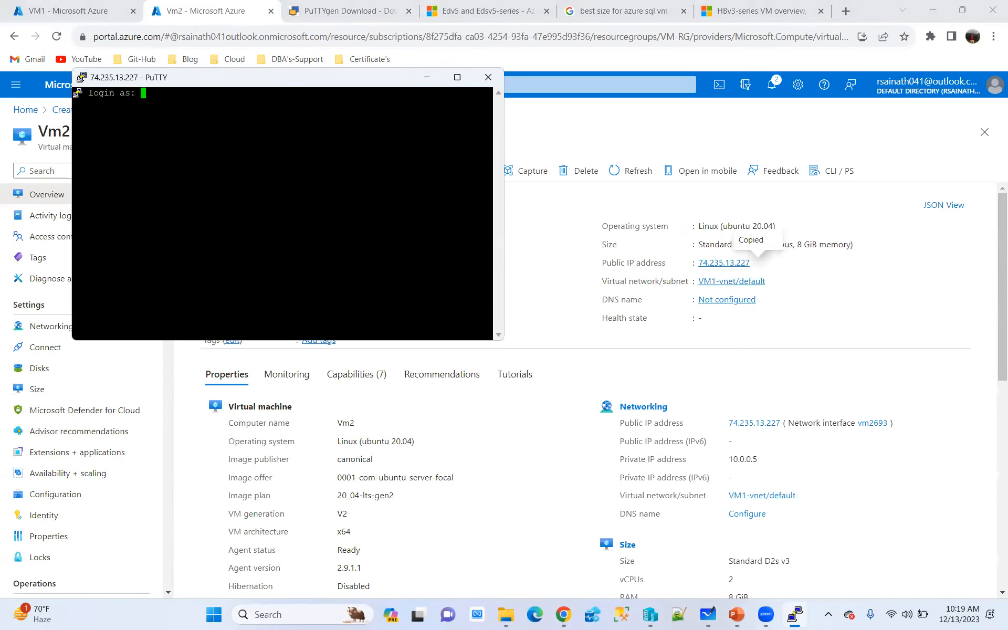
# Try to log in to the VM as azureuser without a private key file
pyautogui.write('azureuser')
pyautogui.press('Return')
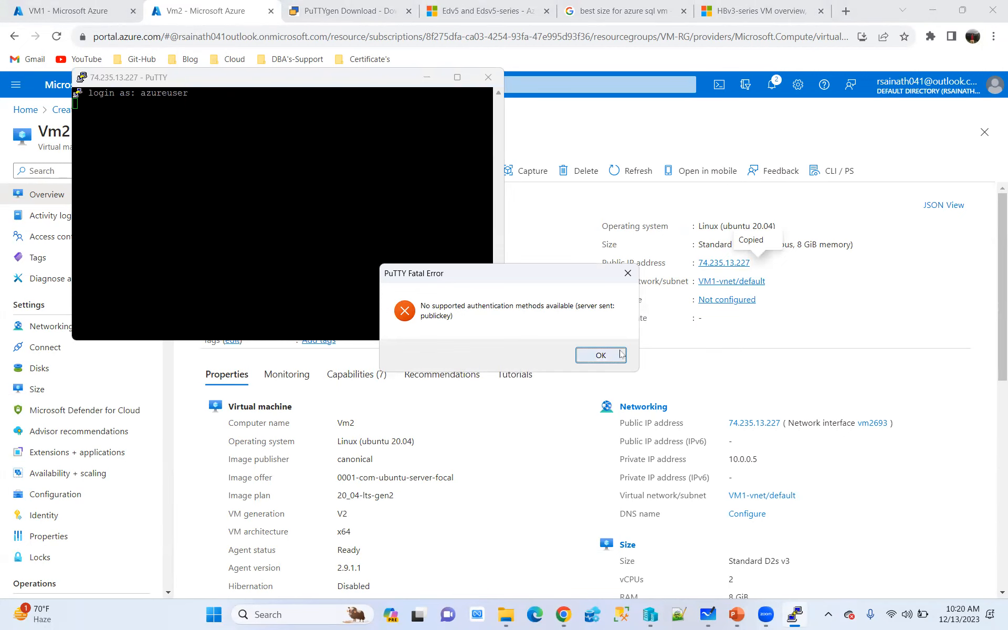
pyautogui.click(600, 356)
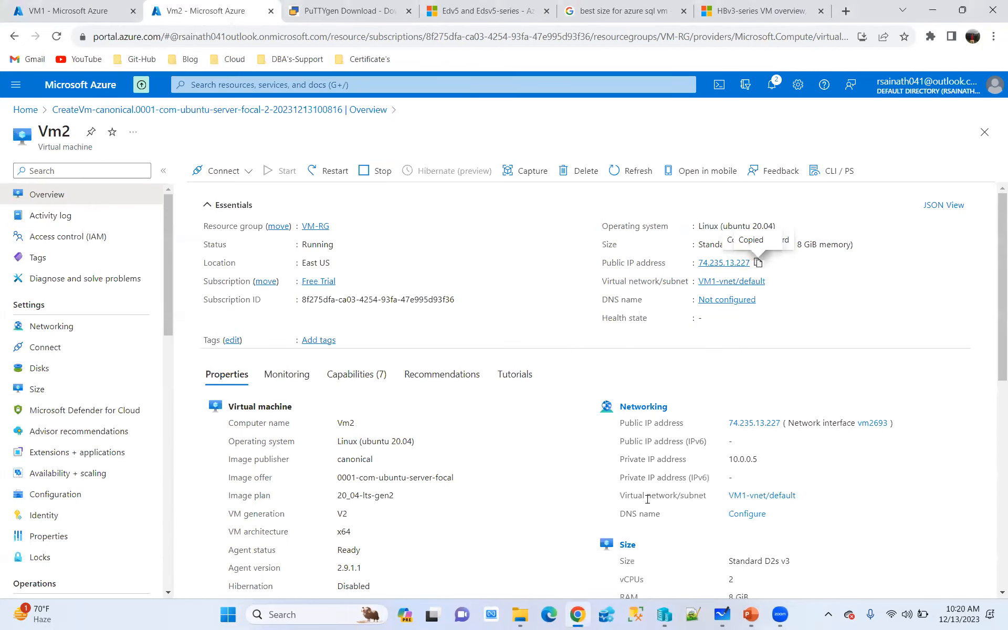
# Relaunch putty.exe from the AzureSQLDBA folder and set SSH_privatekey.ppk from the Desktop as the private key file for SSH authentication
pyautogui.click(526, 617)
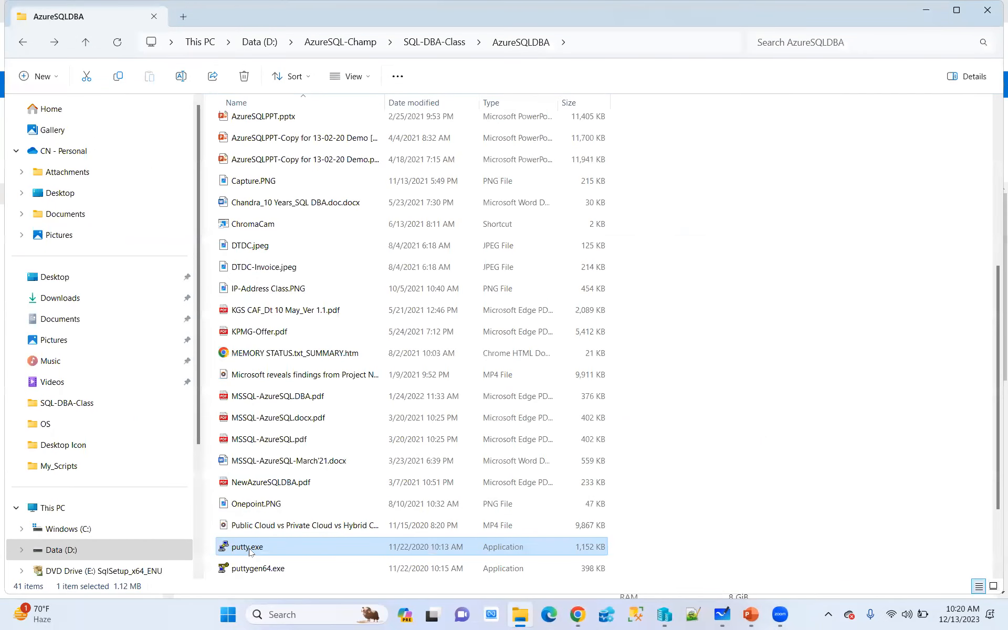
pyautogui.doubleClick(253, 547)
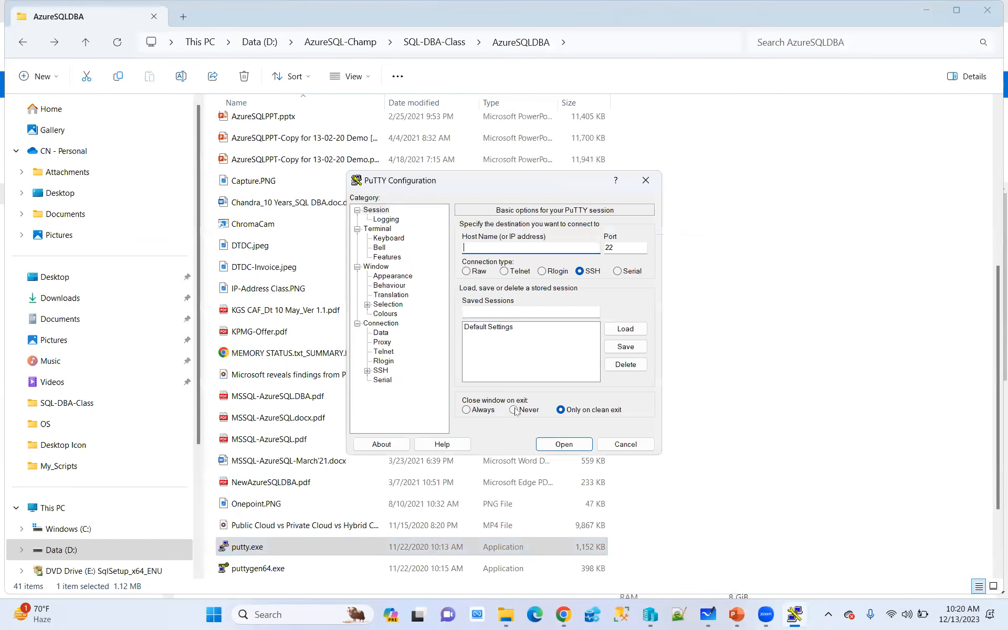
pyautogui.click(367, 370)
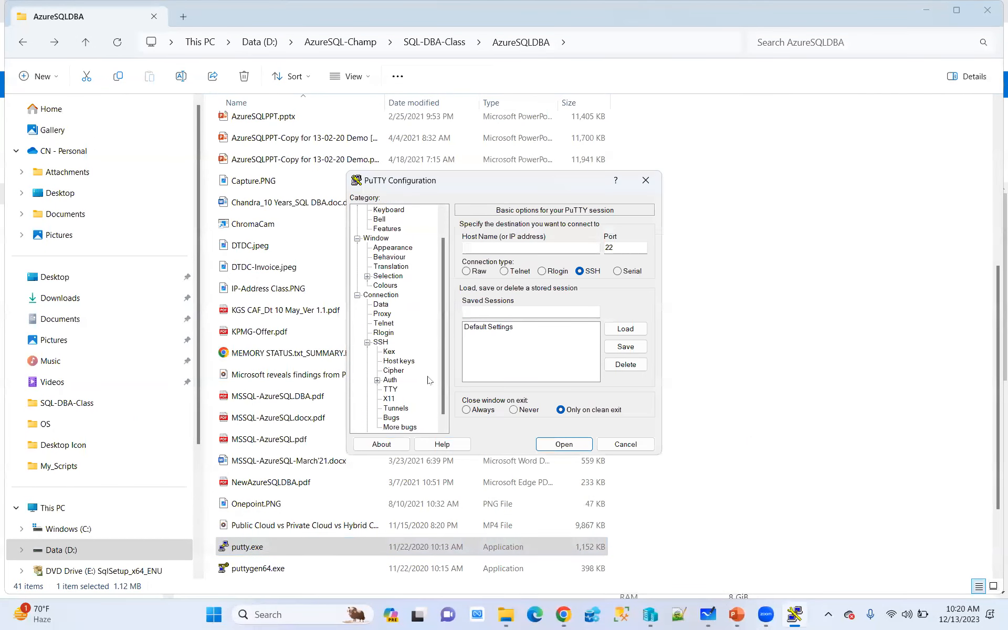
pyautogui.click(390, 379)
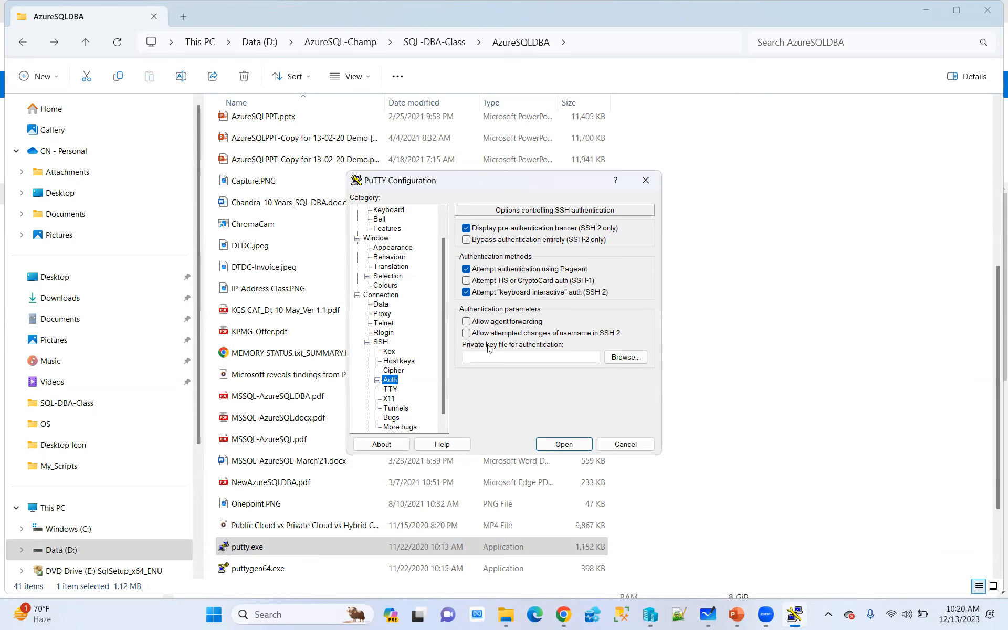
pyautogui.click(622, 359)
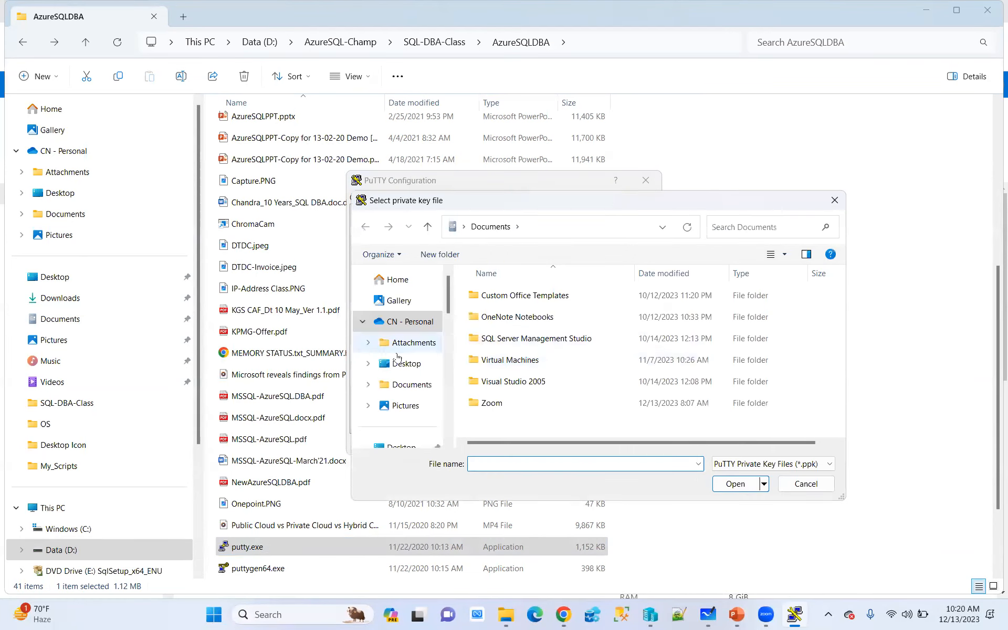
pyautogui.click(409, 365)
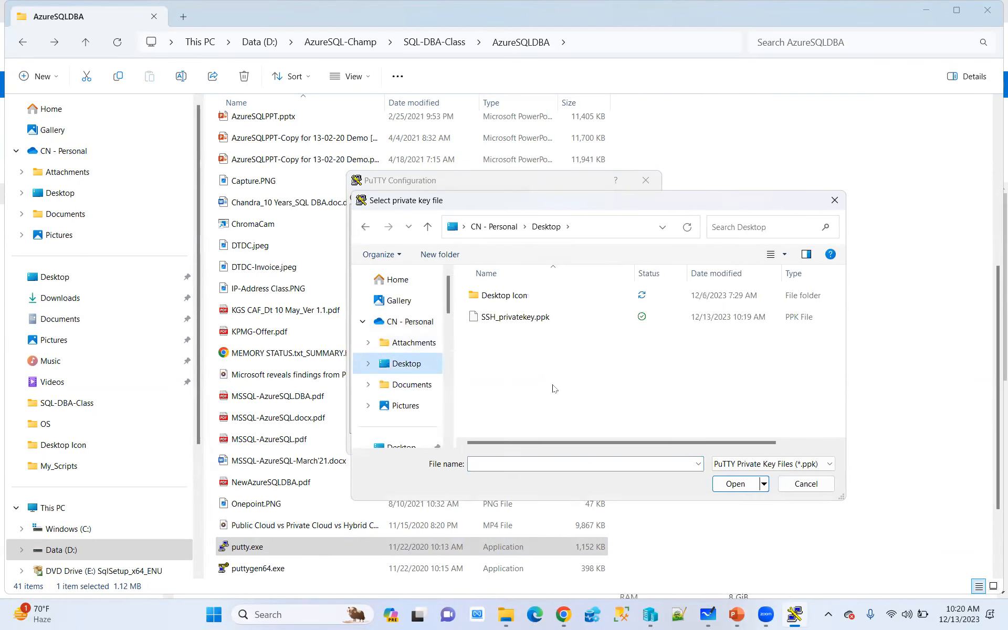
pyautogui.click(523, 320)
pyautogui.click(731, 483)
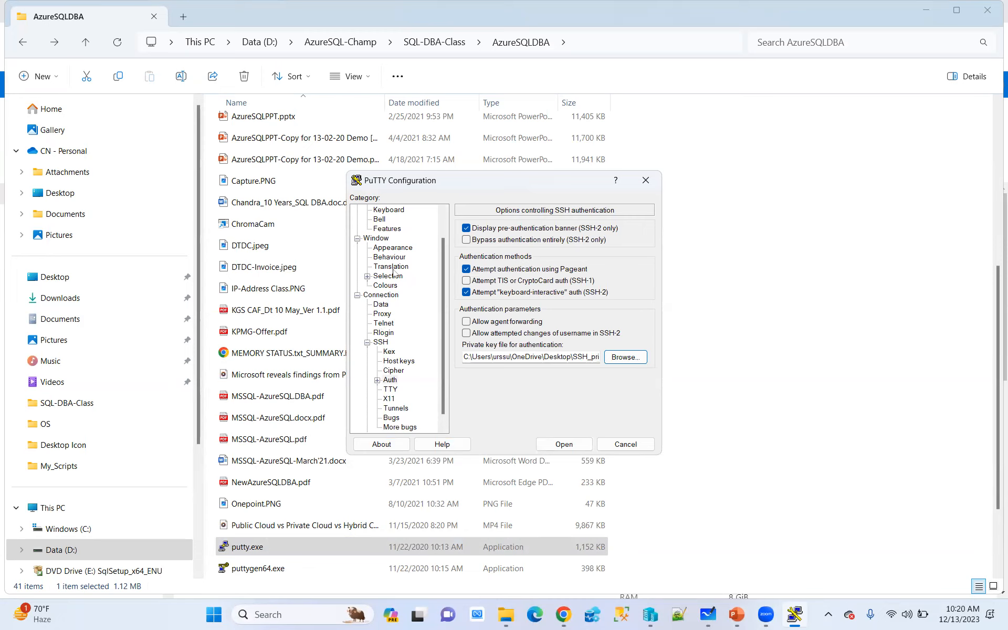
# Open the SSH session to host 74.235.13.227 with the selected private key and log in as azureuser
pyautogui.scroll(1, 391, 273)
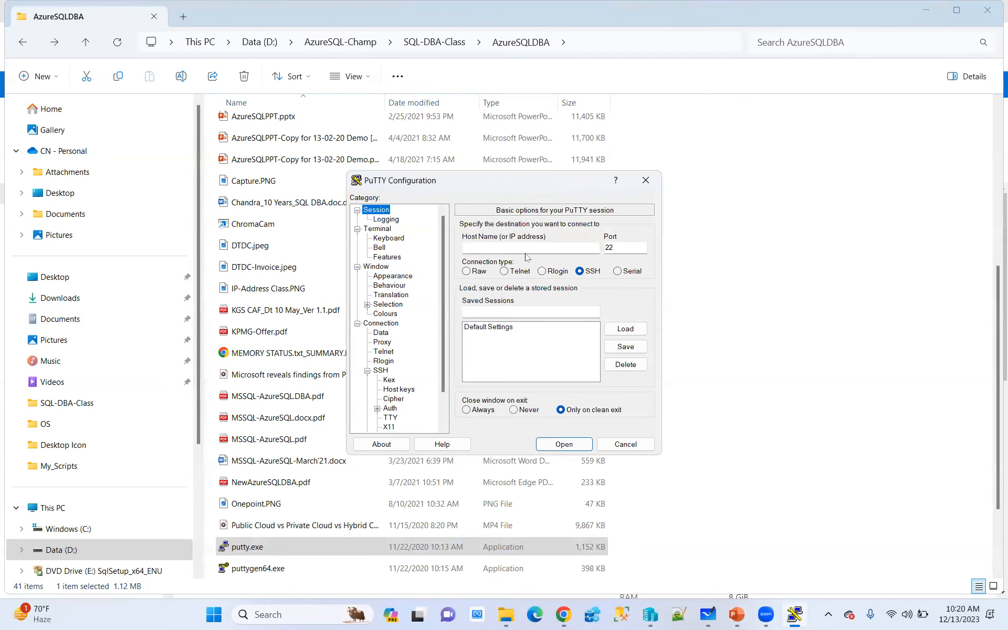
pyautogui.click(506, 249)
pyautogui.hotkey('ctrl', 'v')
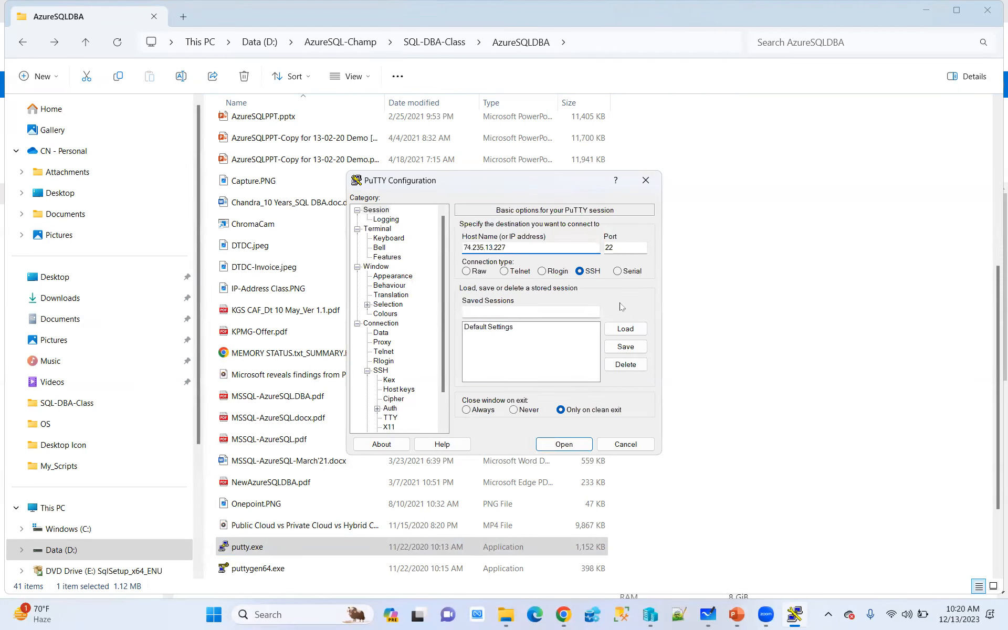
pyautogui.click(565, 446)
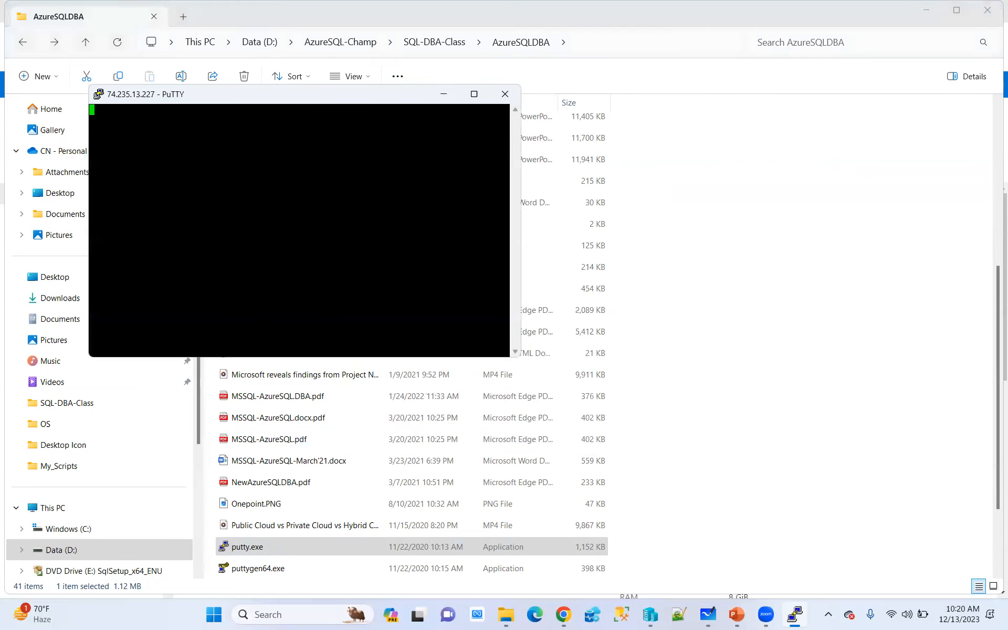
pyautogui.write('azureuser')
pyautogui.press('Return')
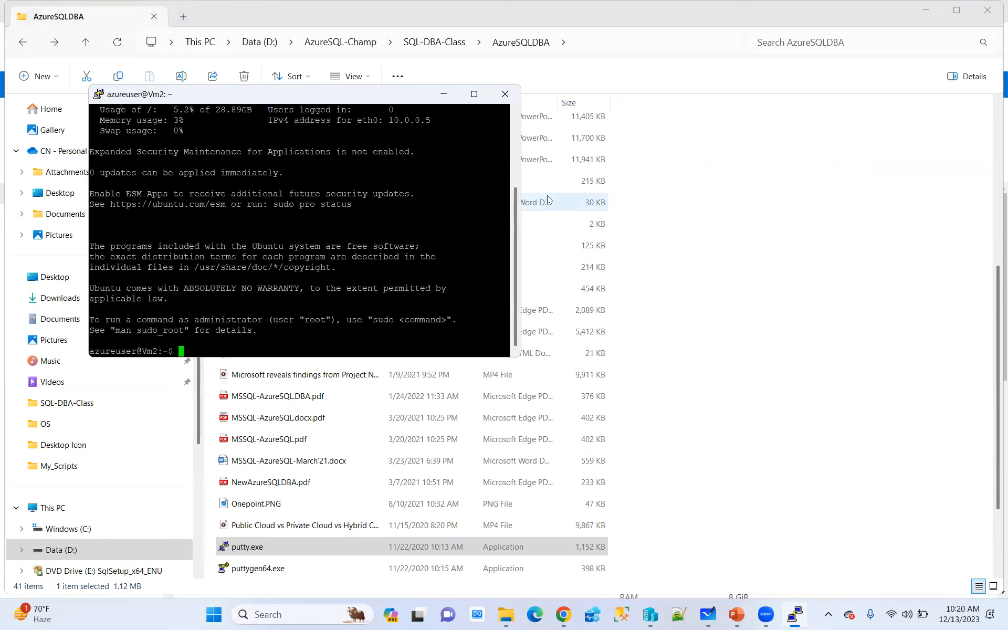
# Create a directory named batch41 in the VM's home directory and list the directory contents
pyautogui.write('mkdir batch42')
pyautogui.press('BackSpace')
pyautogui.write('1')
pyautogui.press('Return')
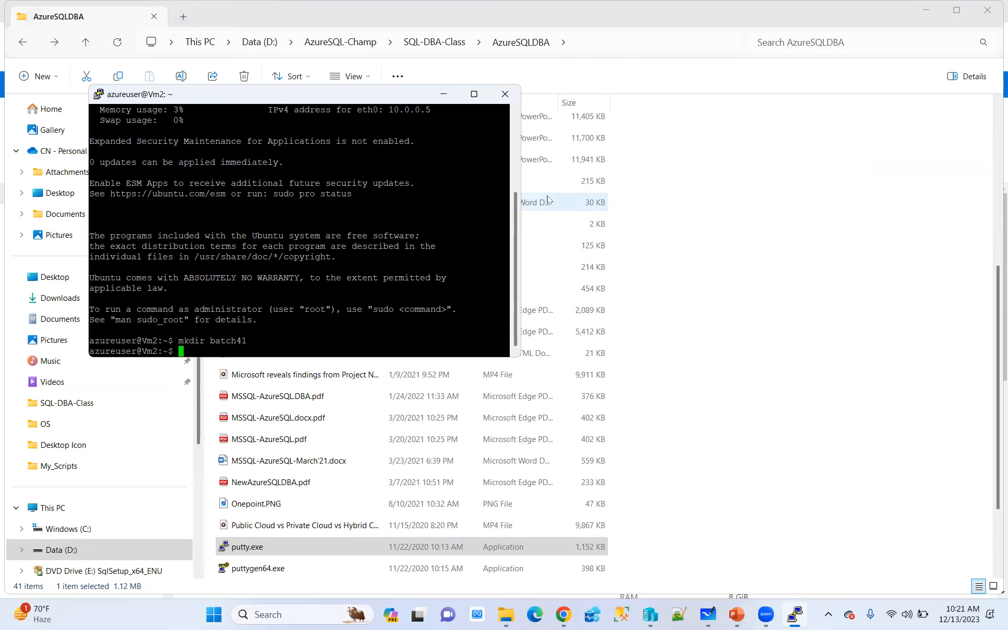
pyautogui.write('ls')
pyautogui.press('Return')
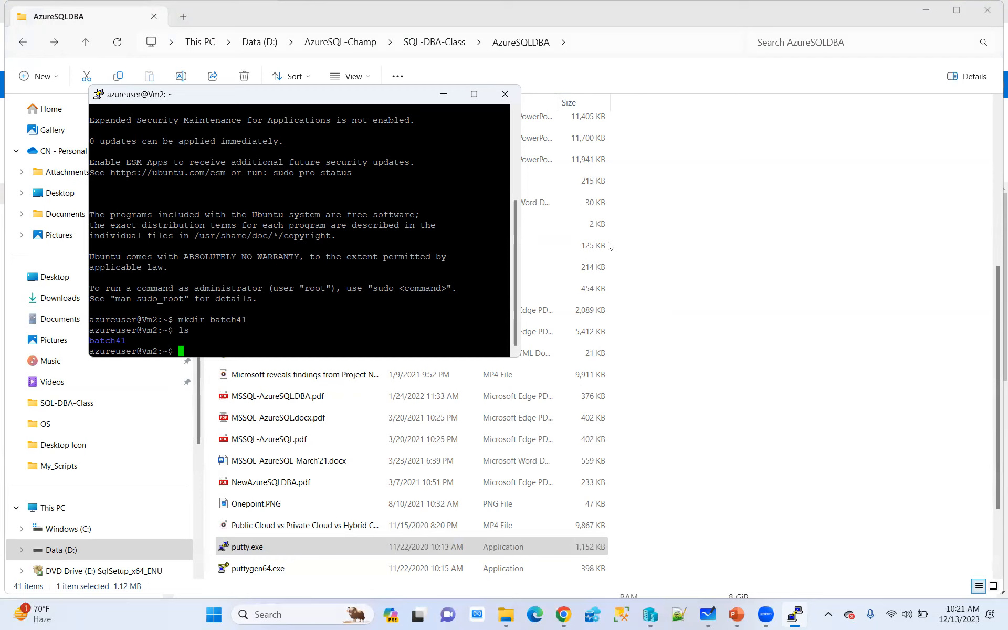
# Switch to the Azure portal in Chrome and open the VM-RG resource group from the list of resource groups
pyautogui.click(564, 614)
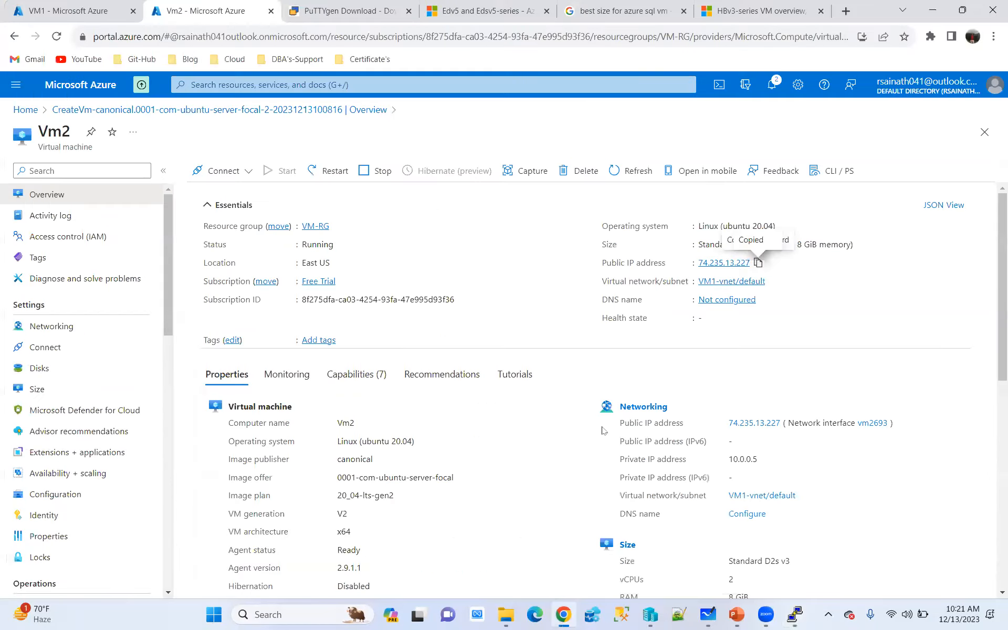
pyautogui.click(25, 109)
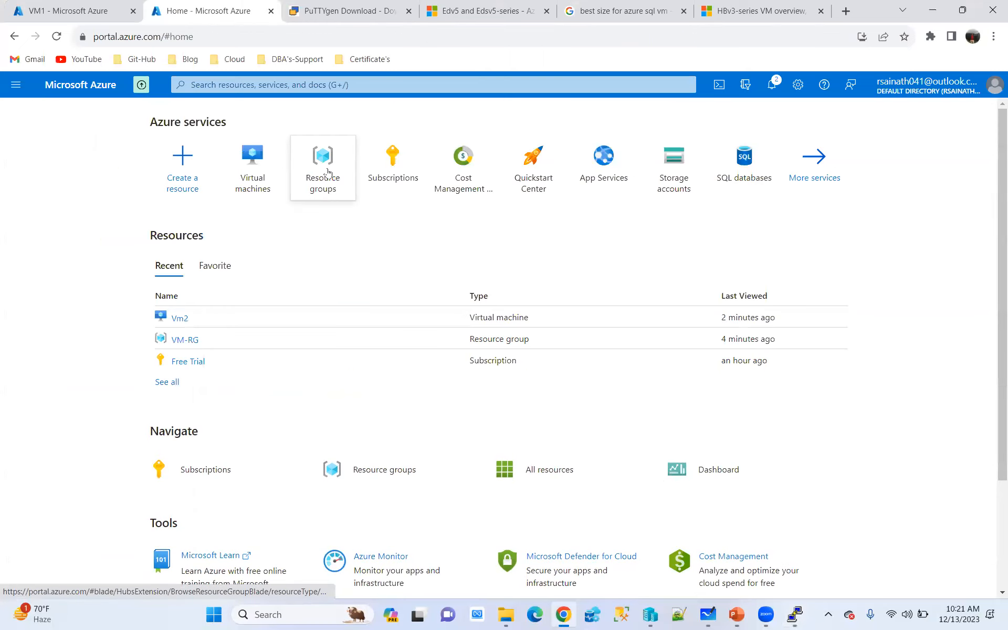
pyautogui.click(322, 175)
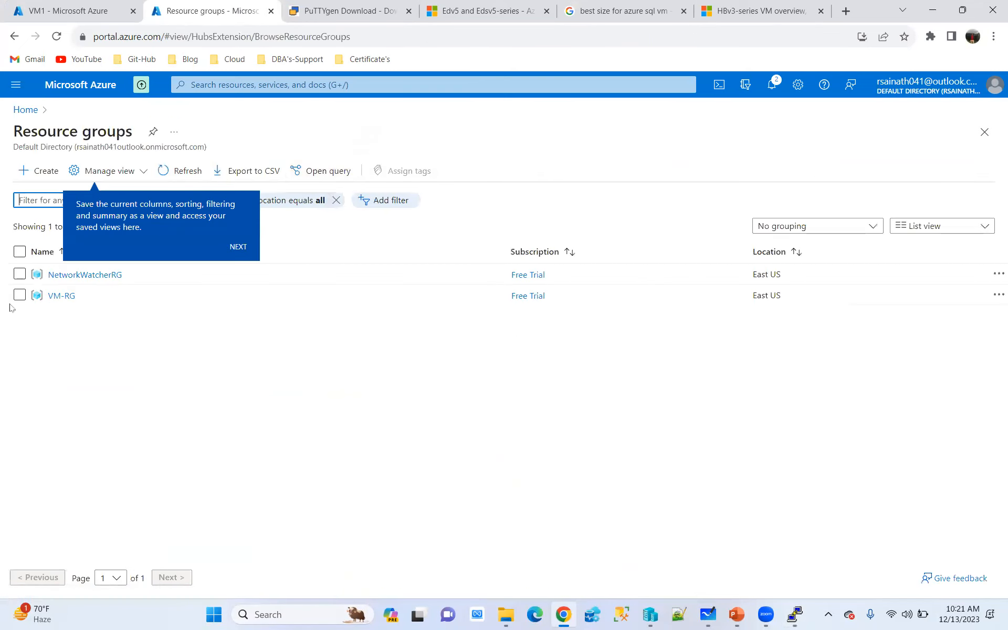
pyautogui.click(59, 297)
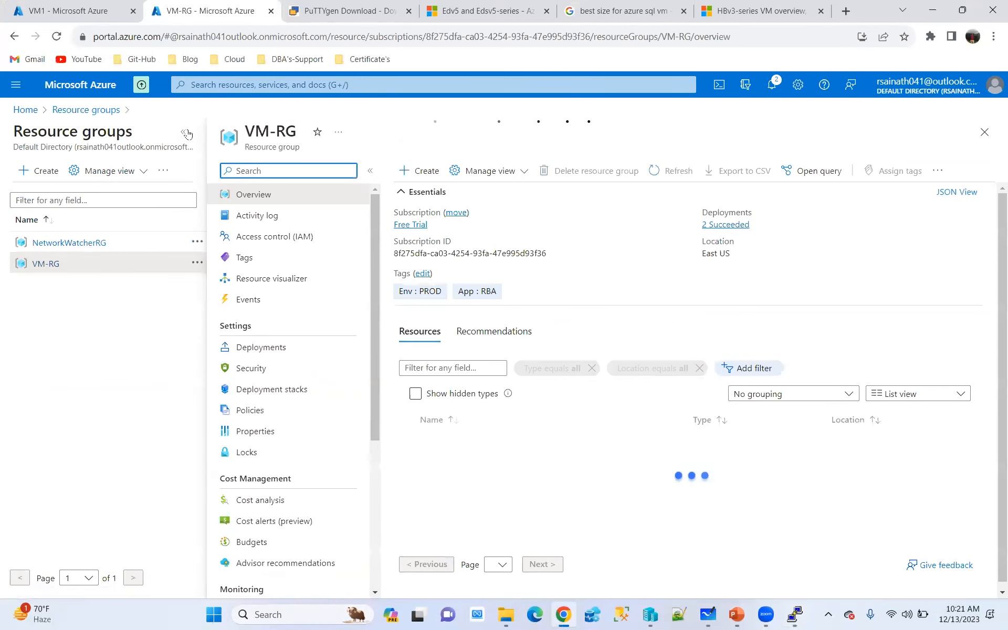
# Delete the resource group with its dependent resources, entering VM-RG as the confirmation name and approving the permanent deletion
pyautogui.click(403, 173)
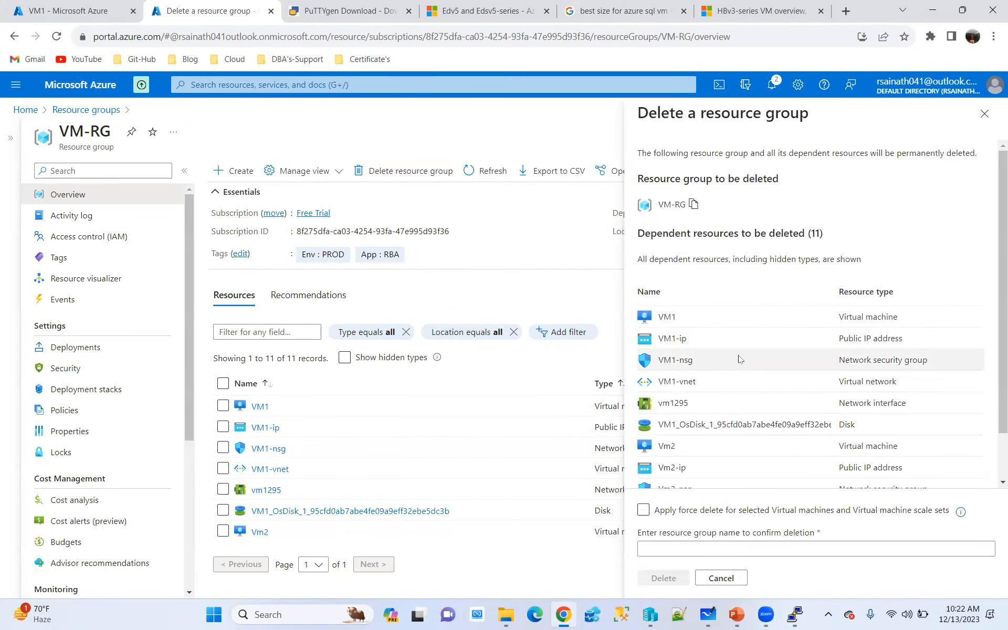
pyautogui.scroll(-3, 735, 357)
pyautogui.scroll(3, 735, 357)
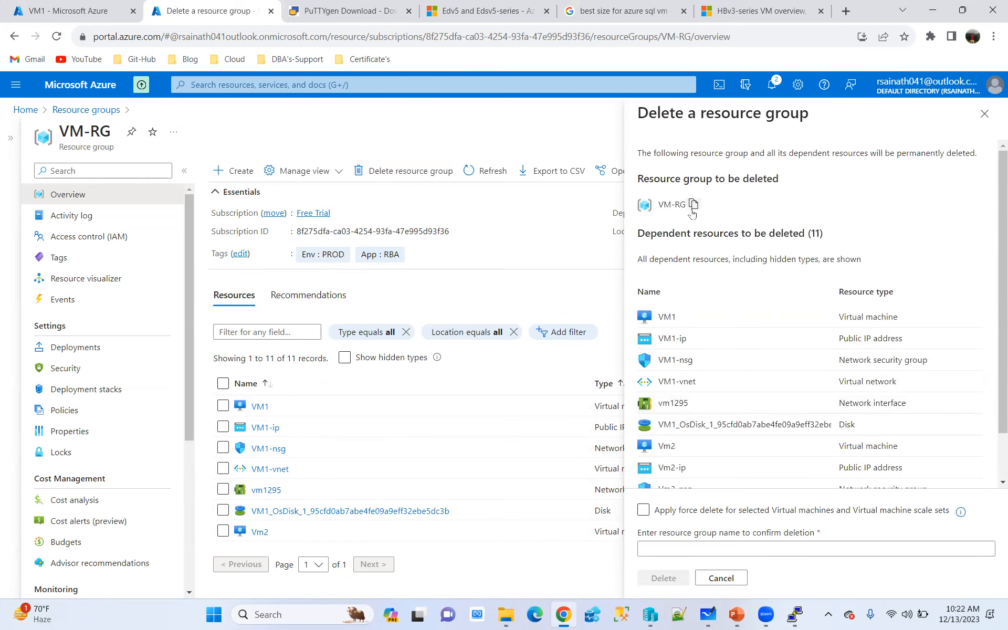
pyautogui.scroll(-2, 674, 467)
pyautogui.click(666, 547)
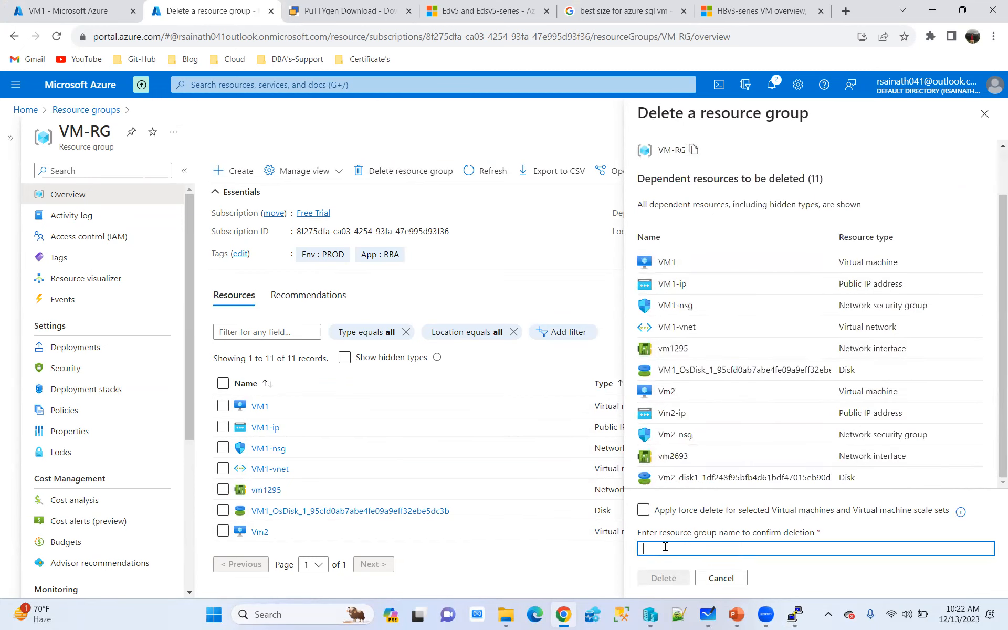
pyautogui.write('VM-RG')
pyautogui.click(664, 578)
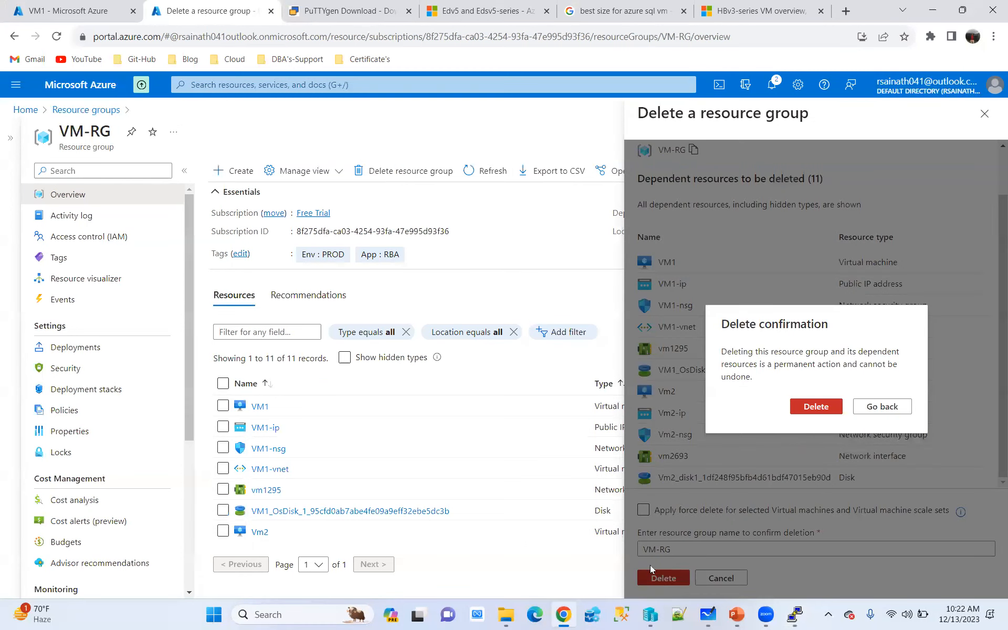
pyautogui.click(816, 407)
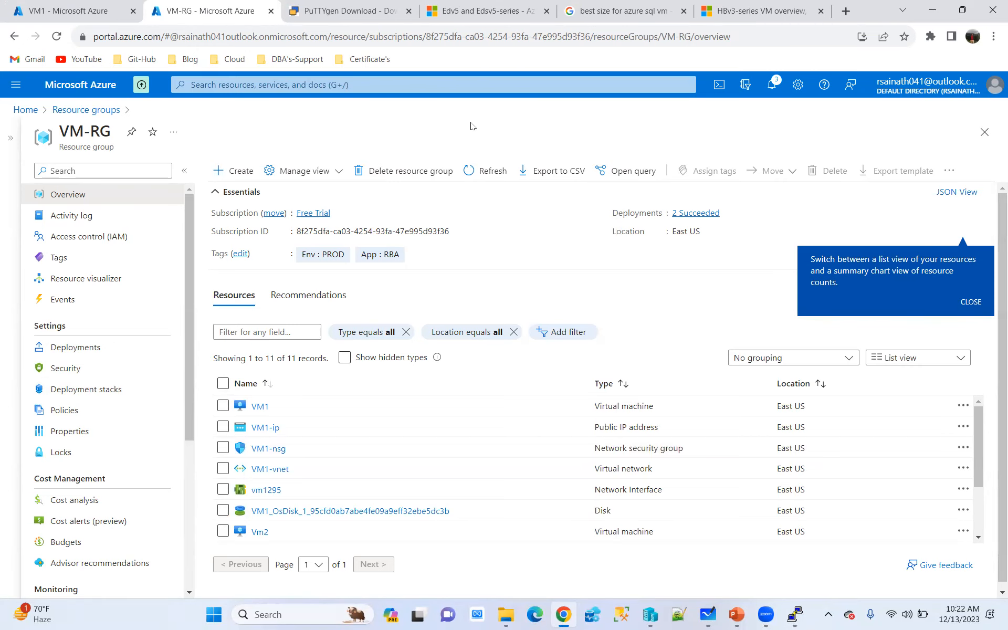
# Return to the Azure portal home page and close both open AzureSQLDBA- Telugu presentations in PowerPoint without saving changes
pyautogui.click(25, 111)
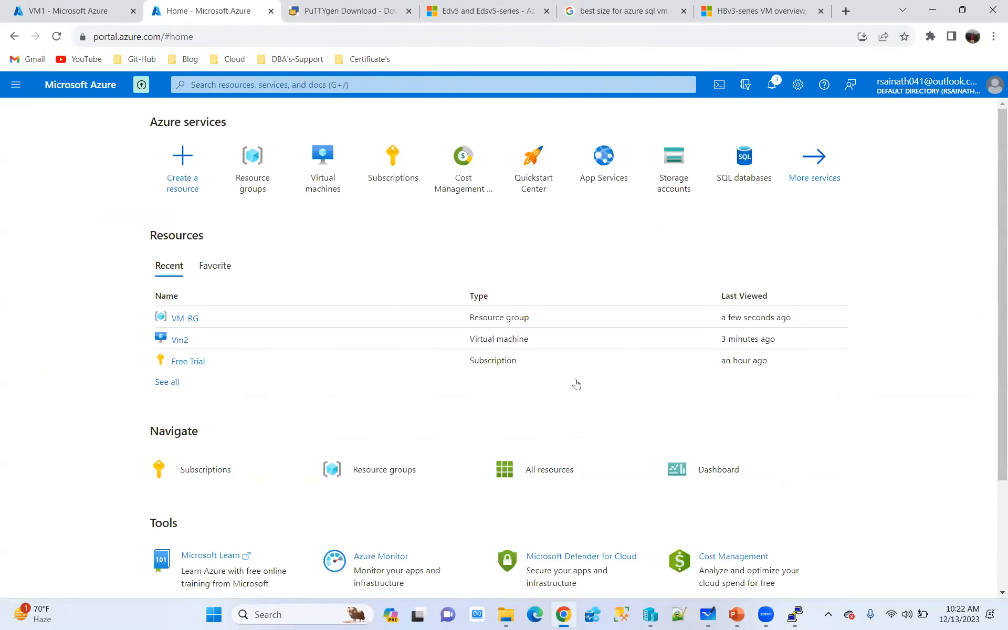
pyautogui.moveTo(736, 614)
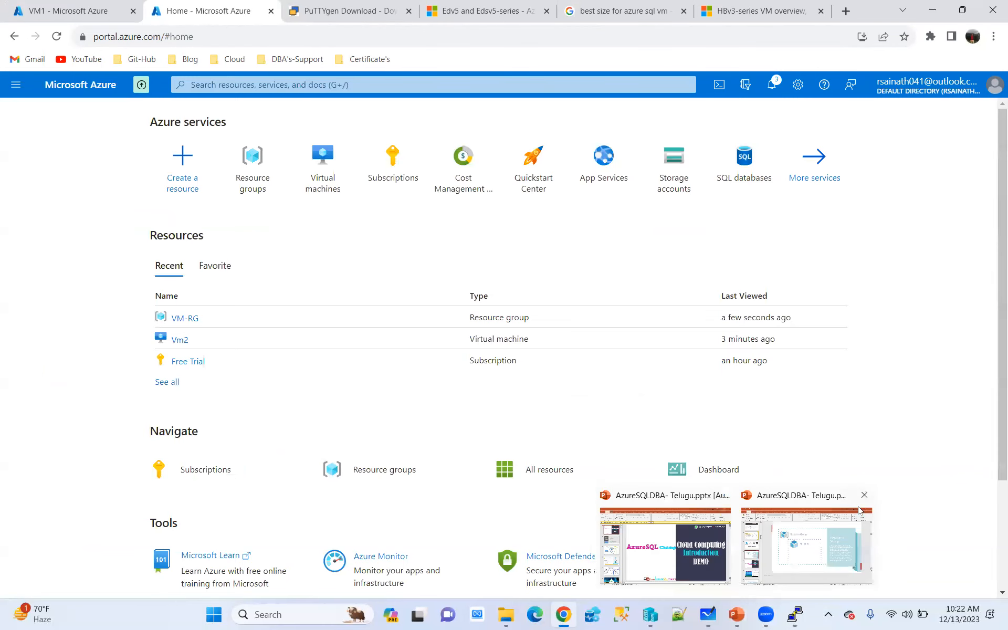
pyautogui.click(864, 495)
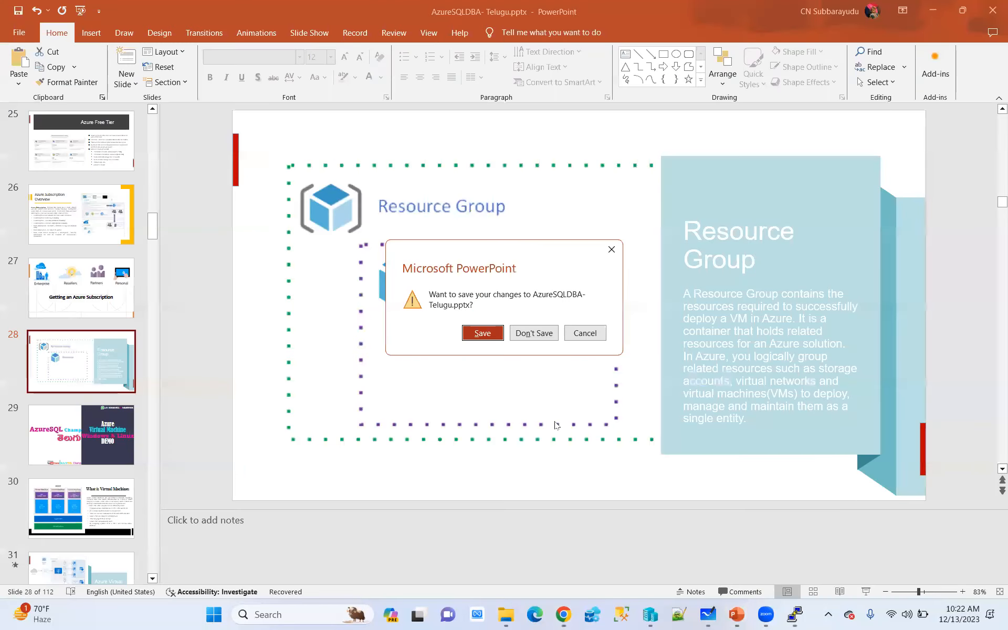
pyautogui.click(534, 333)
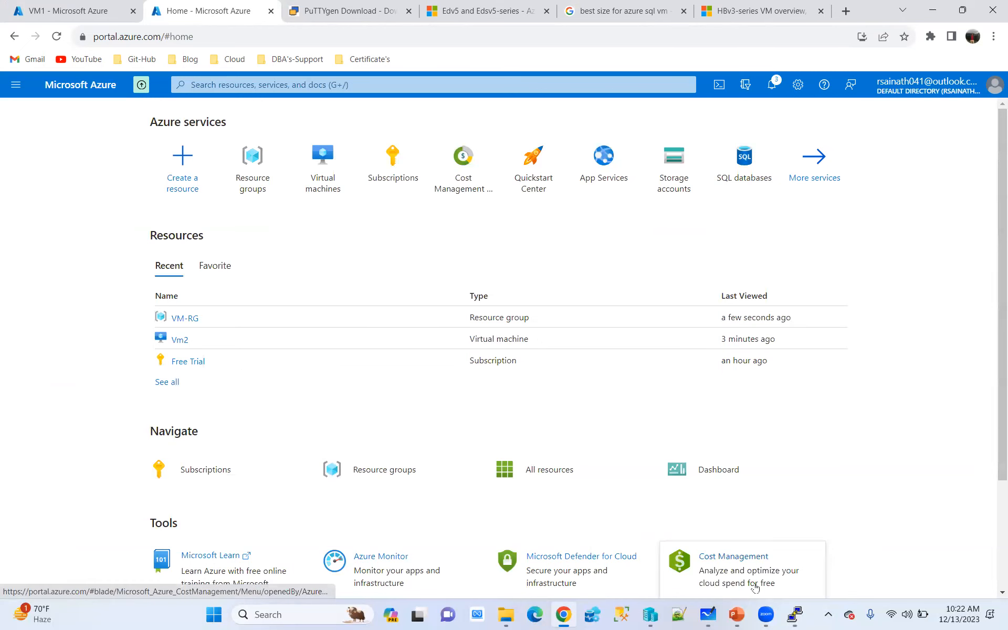
pyautogui.moveTo(736, 615)
pyautogui.click(794, 495)
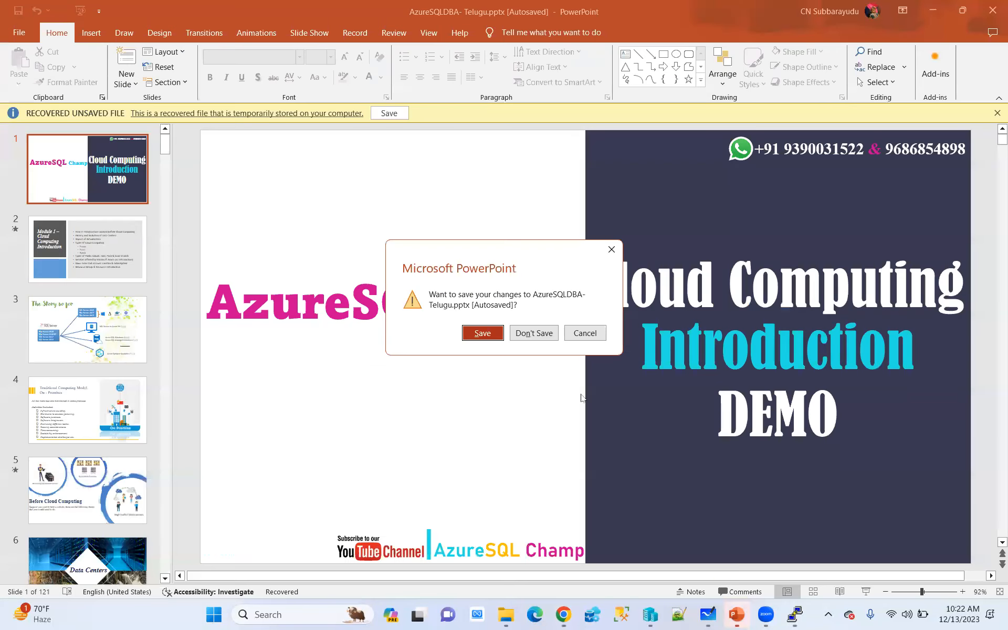
pyautogui.click(533, 332)
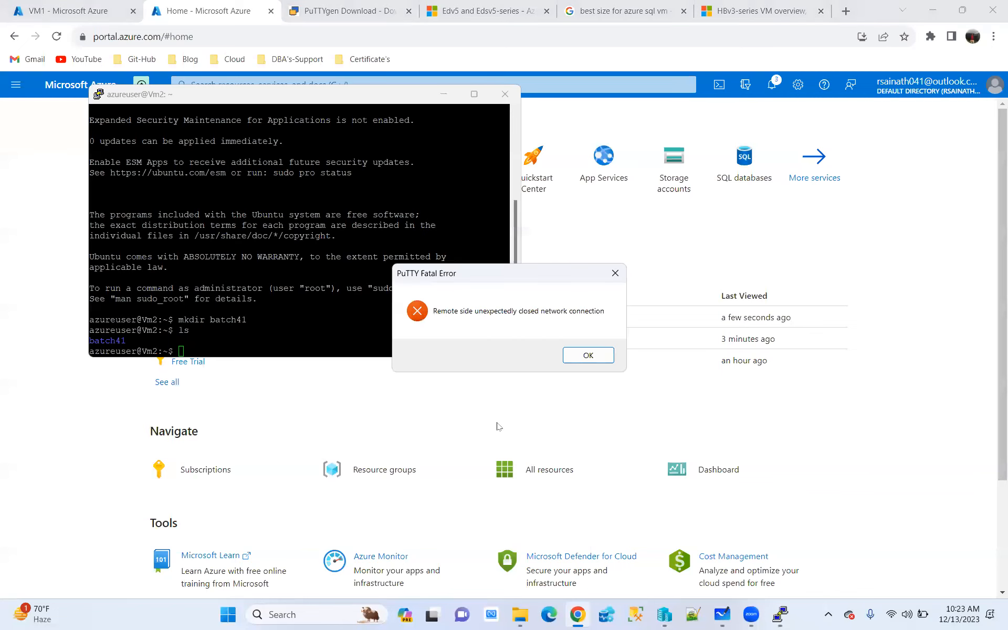
# Dismiss the PuTTY error, close the inactive session window, and check the VM-RG deletion status in the Azure portal notifications
pyautogui.click(588, 355)
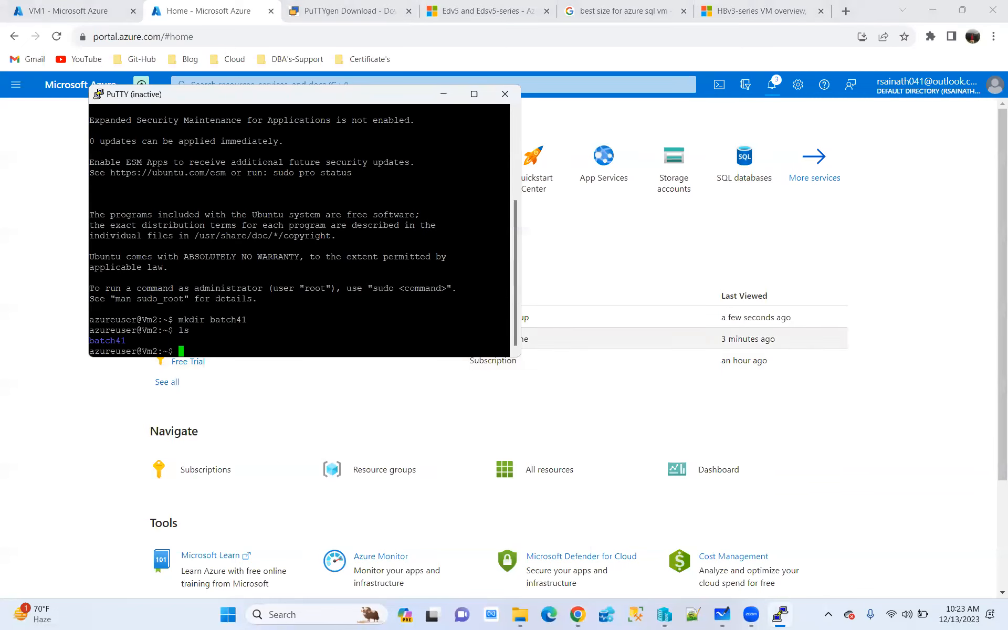
pyautogui.click(505, 94)
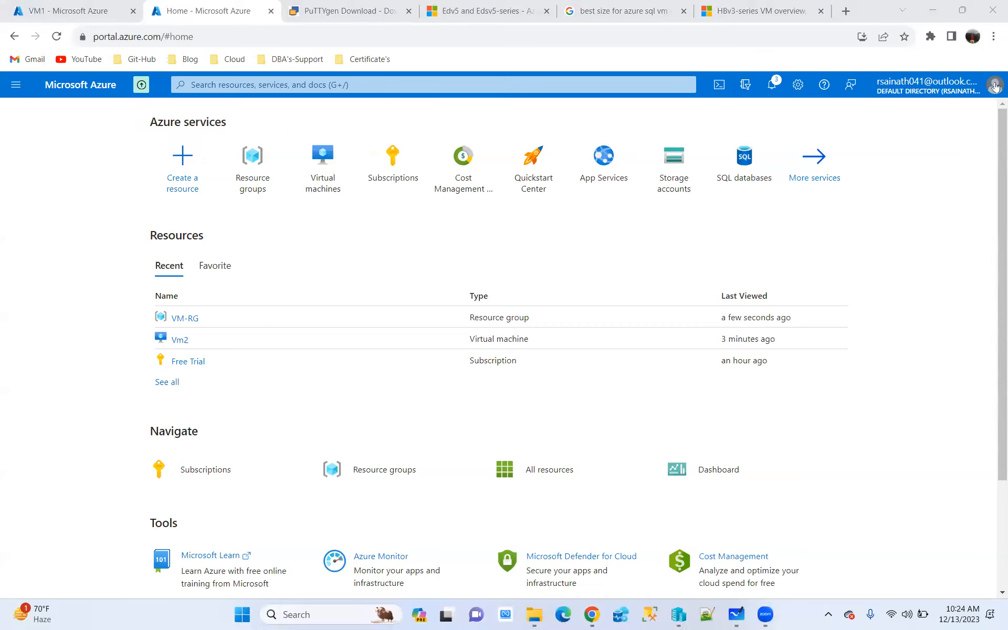
pyautogui.click(771, 85)
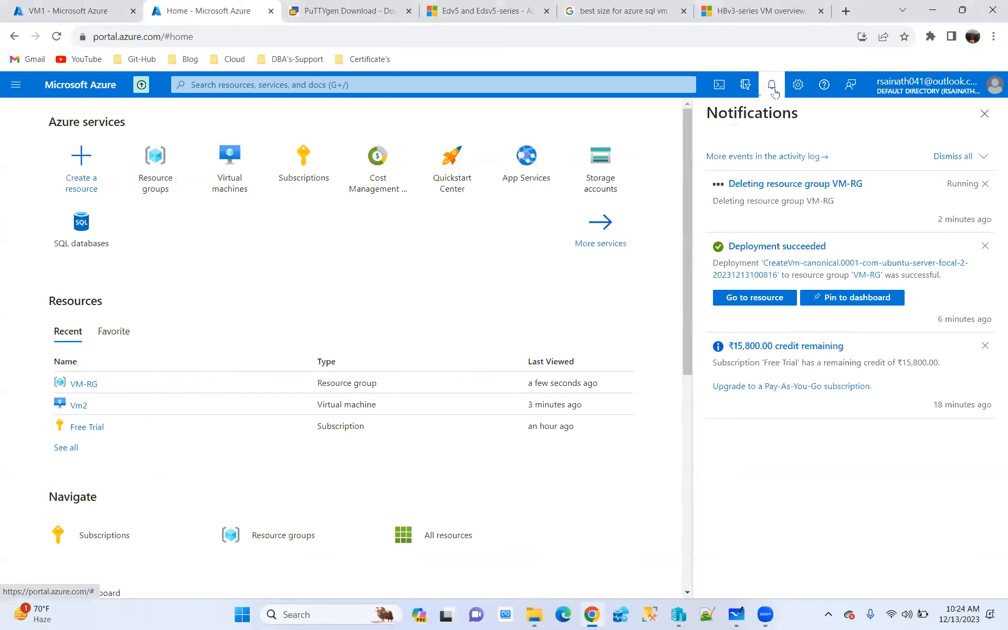